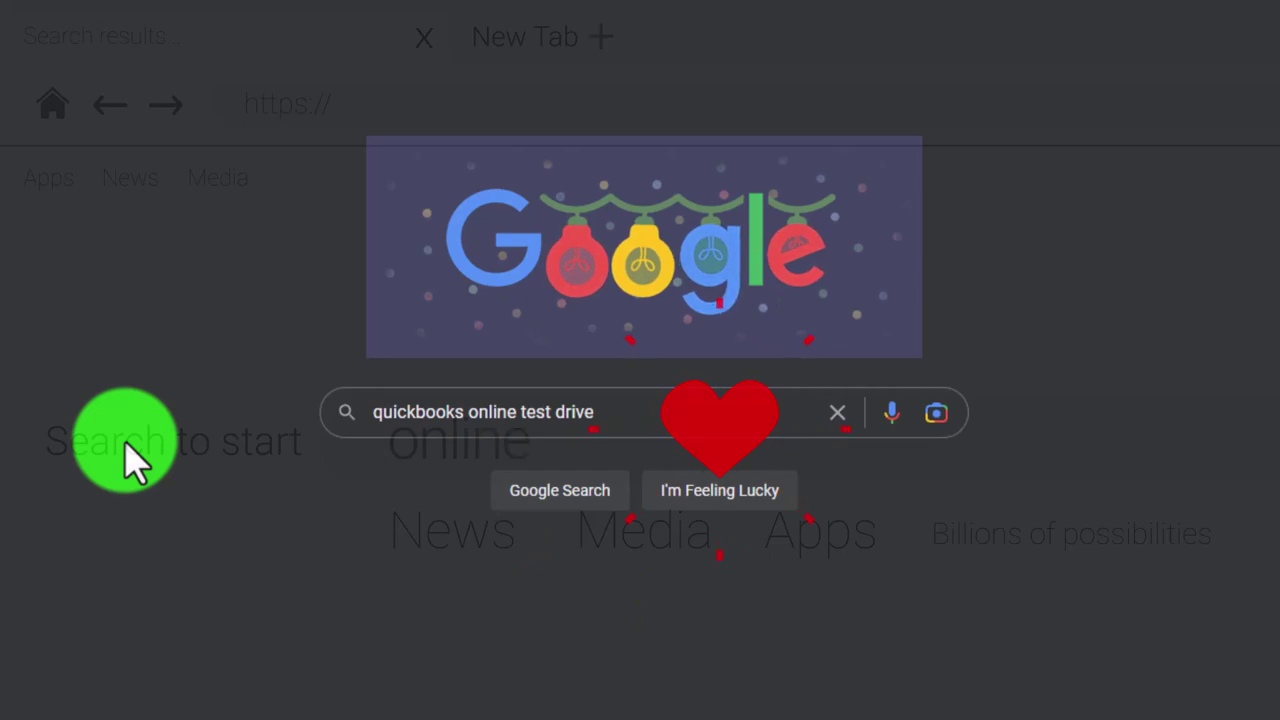
- Search Google for "quickbooks online test drive" and open the United States test drive sample company from the QuickBooks support article
{"action": "left_click", "coordinate": [624, 412]}
{"action": "key", "text": "Return"}
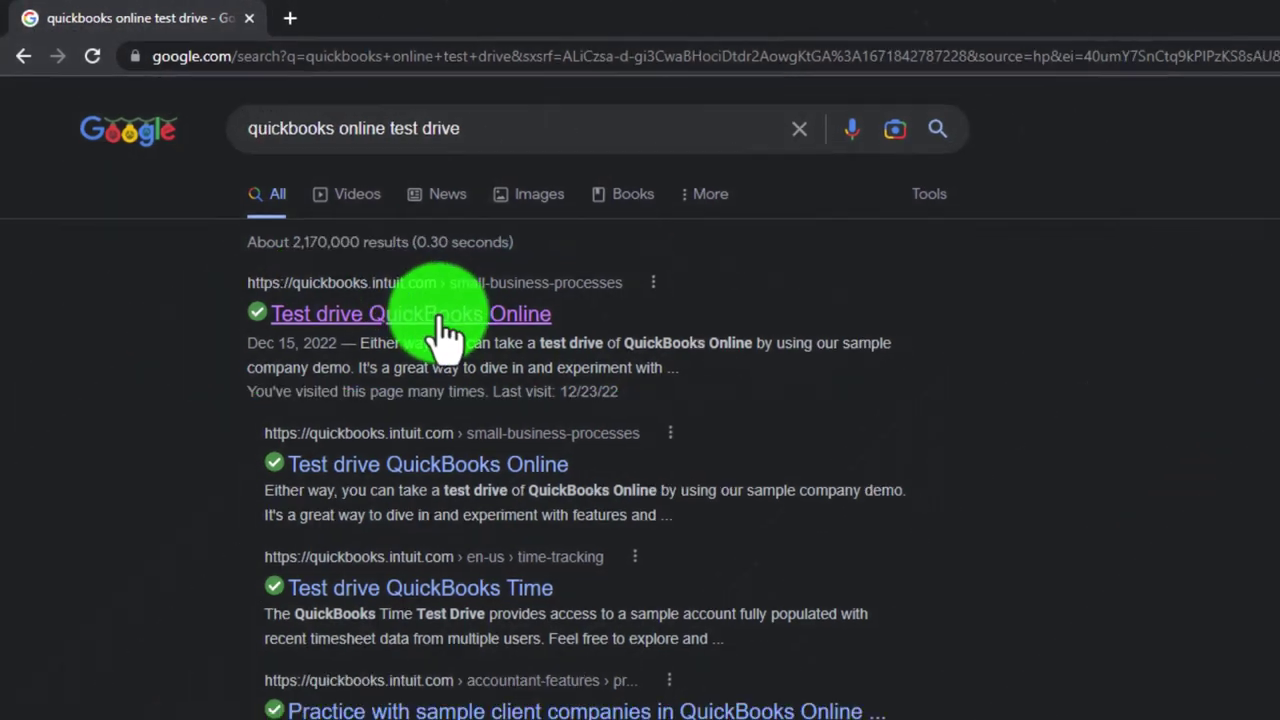
{"action": "left_click", "coordinate": [440, 322]}
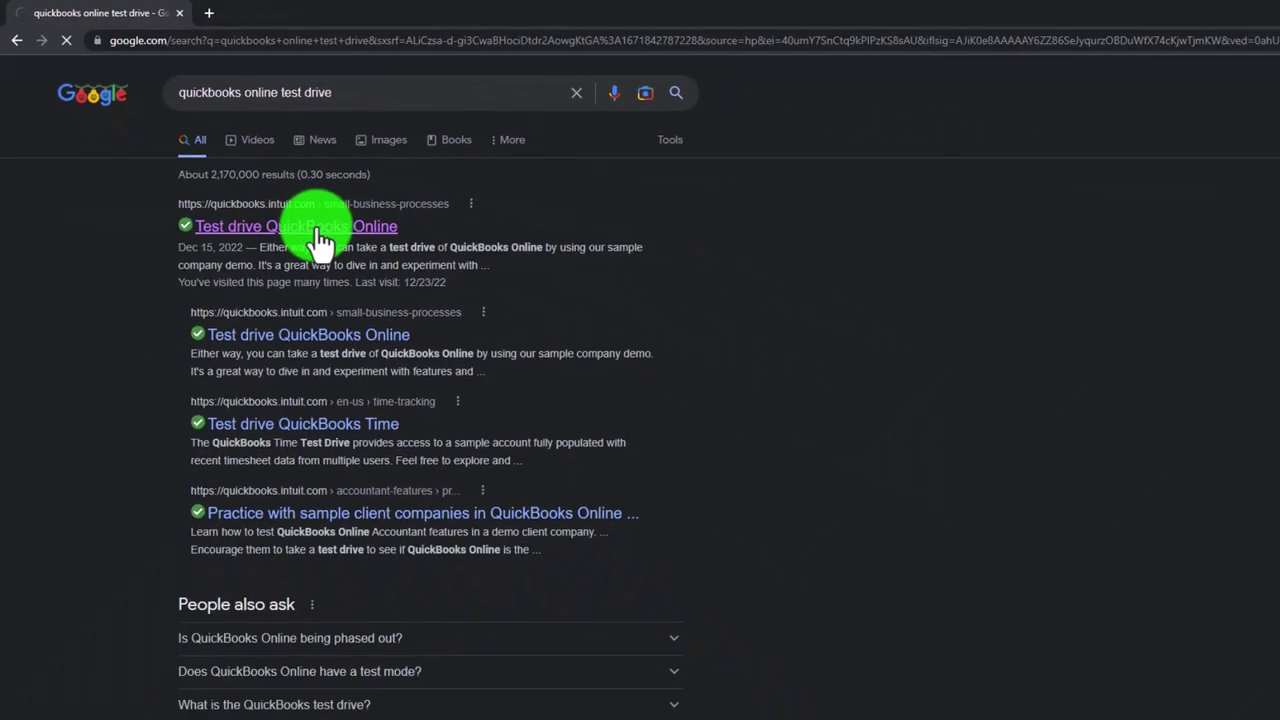
{"action": "scroll", "coordinate": [160, 510], "scroll_direction": "down", "scroll_amount": 2}
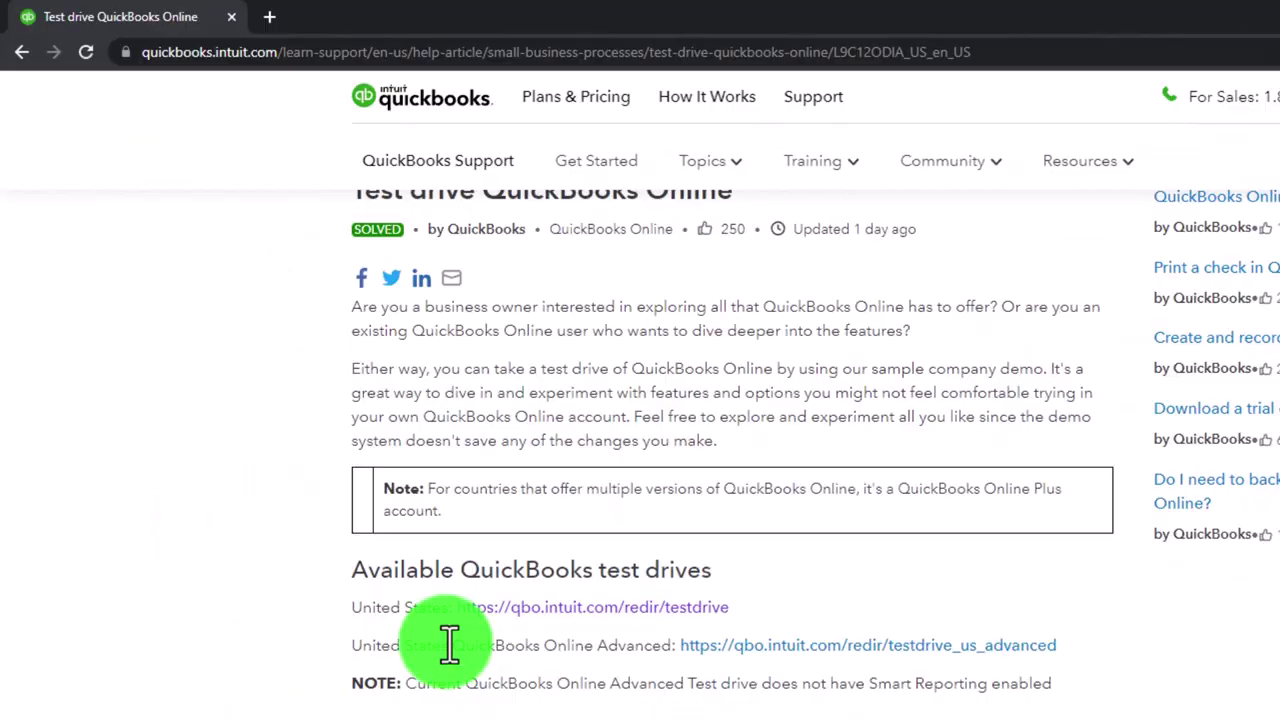
{"action": "left_click", "coordinate": [485, 607]}
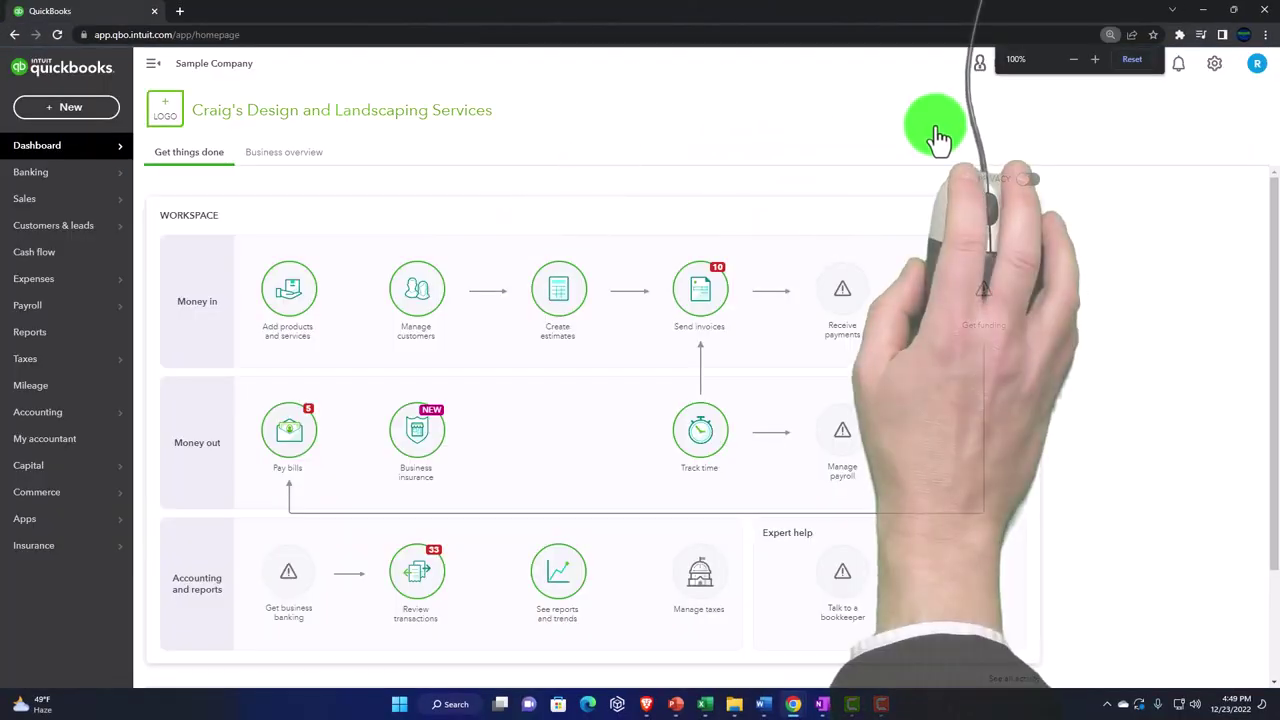
- Enlarge the page zoom of the sample company and check whether the settings use Accountant view or Business view
{"action": "key", "text": "ctrl+plus"}
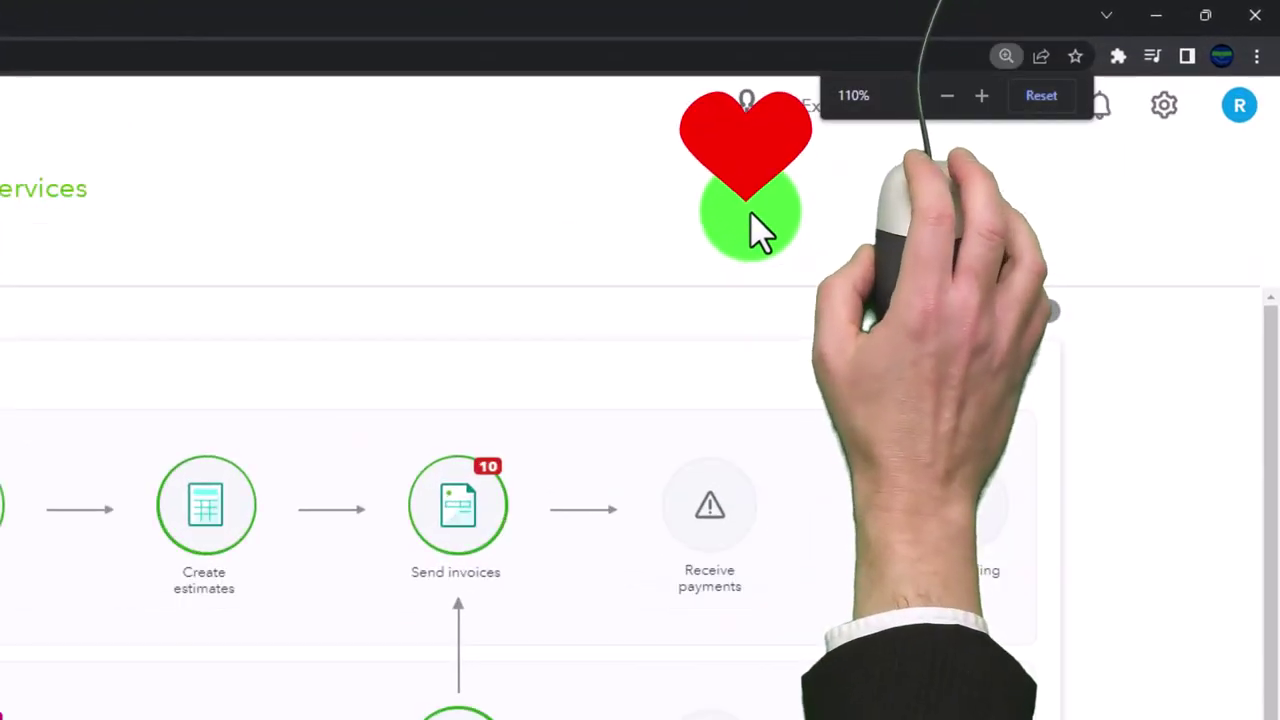
{"action": "key", "text": "ctrl+plus"}
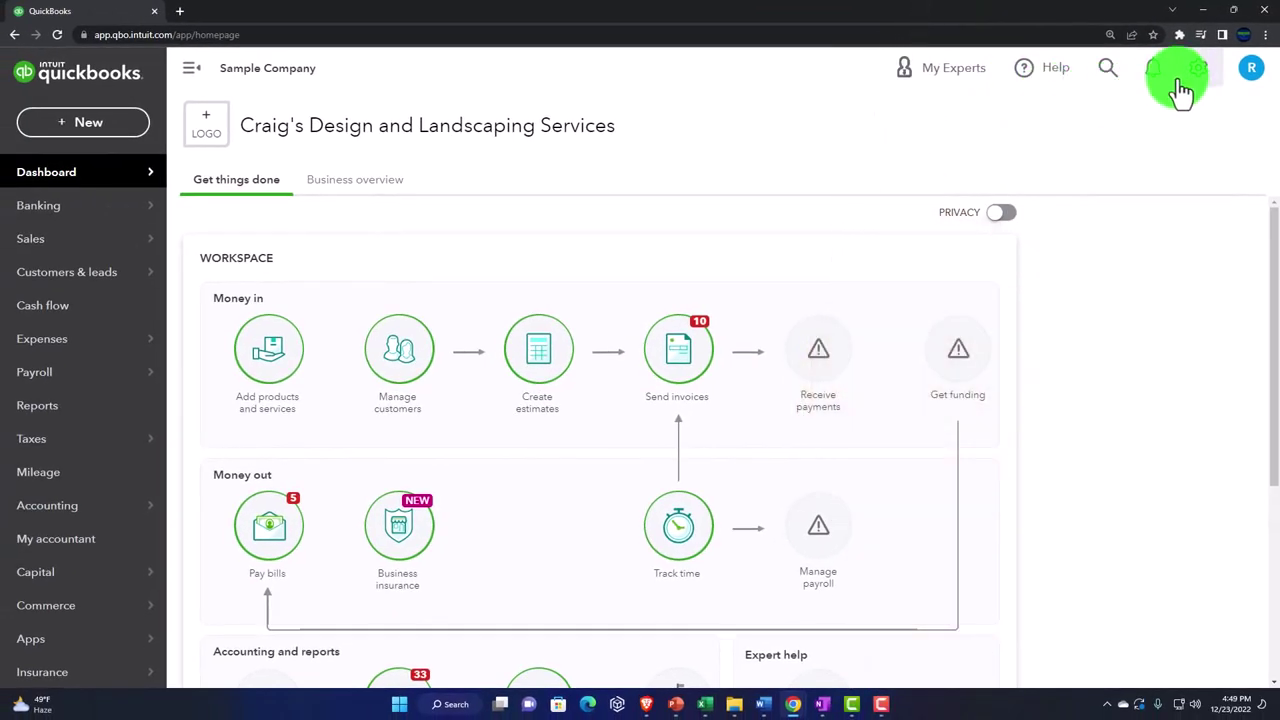
{"action": "left_click", "coordinate": [1196, 76]}
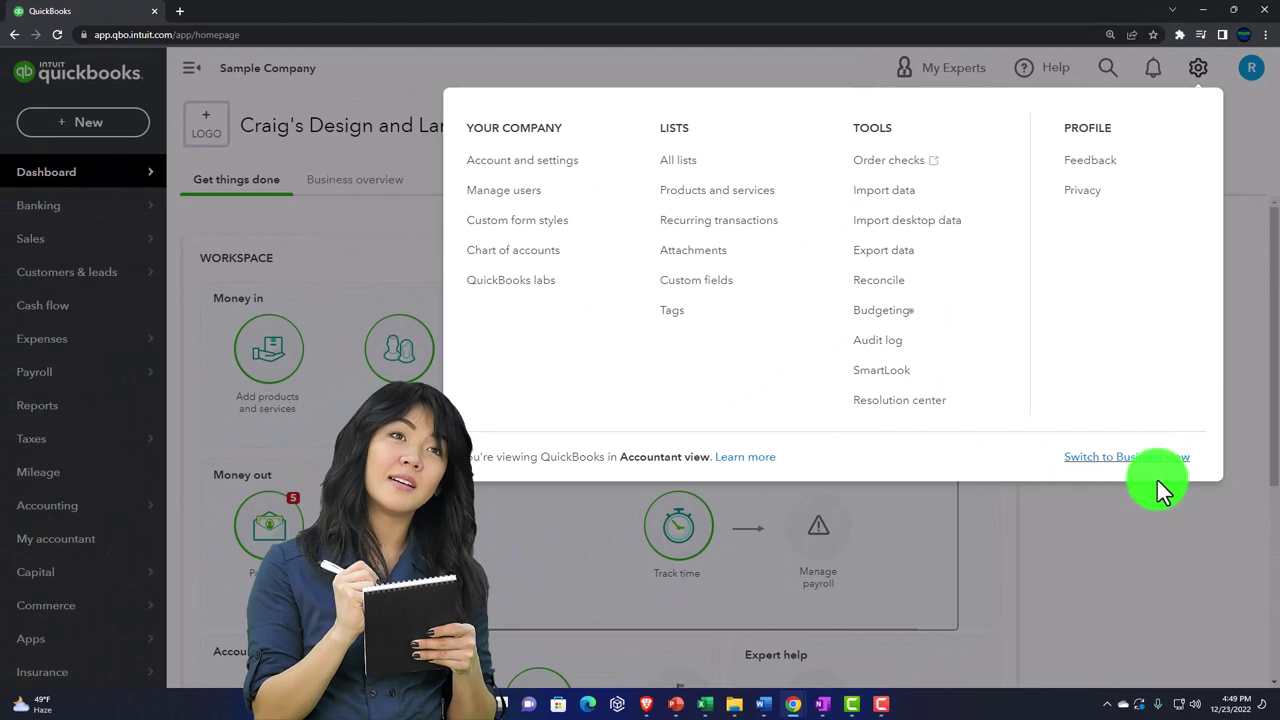
{"action": "left_click", "coordinate": [1156, 468]}
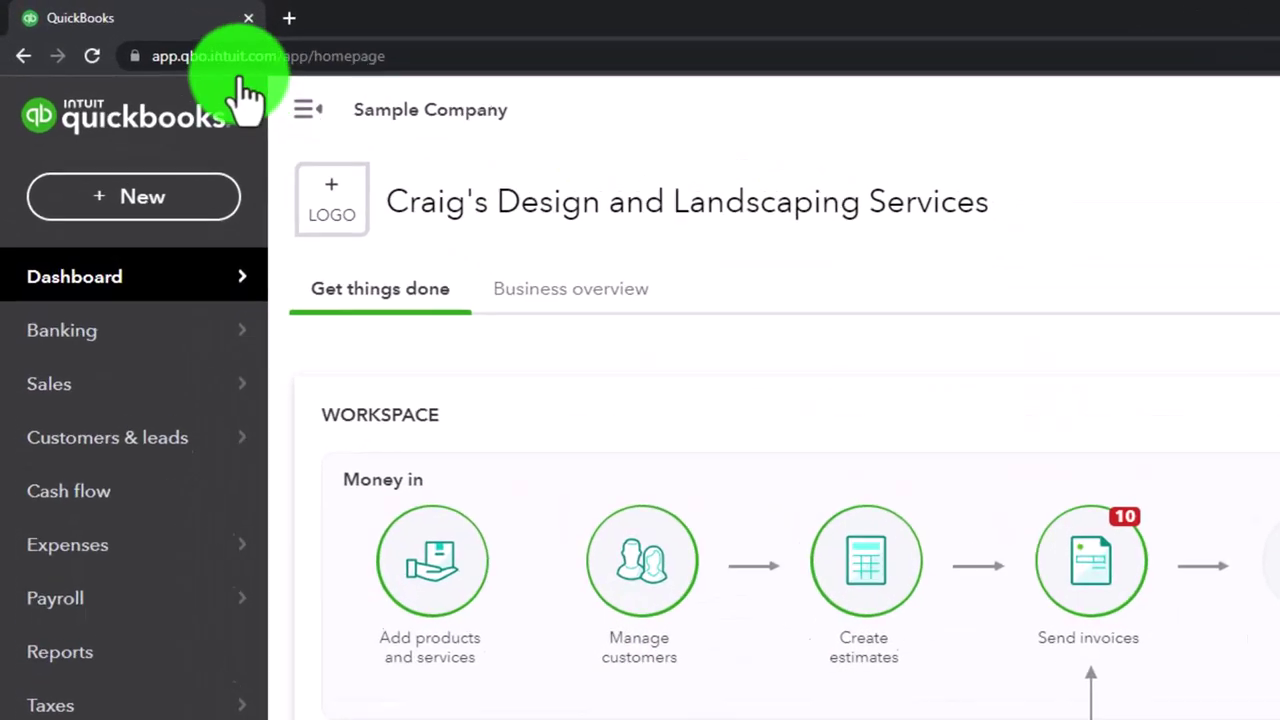
- Duplicate the QuickBooks browser tab twice
{"action": "right_click", "coordinate": [236, 24]}
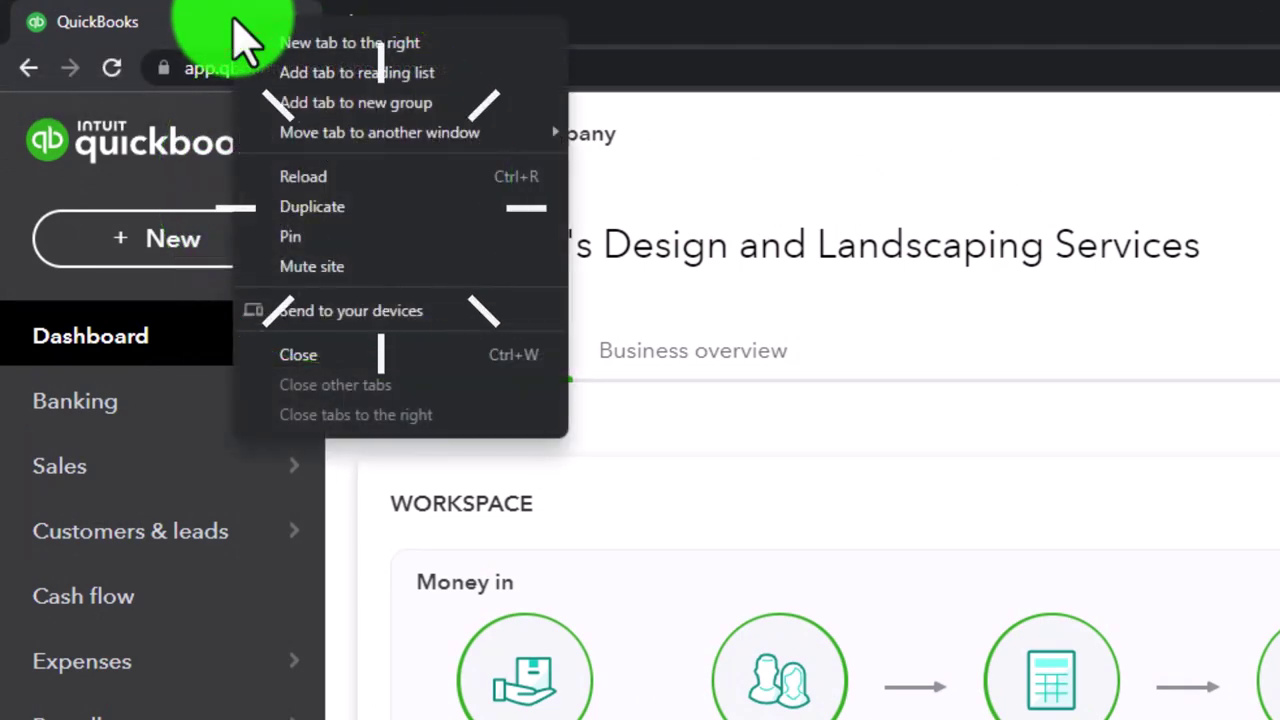
{"action": "left_click", "coordinate": [312, 206]}
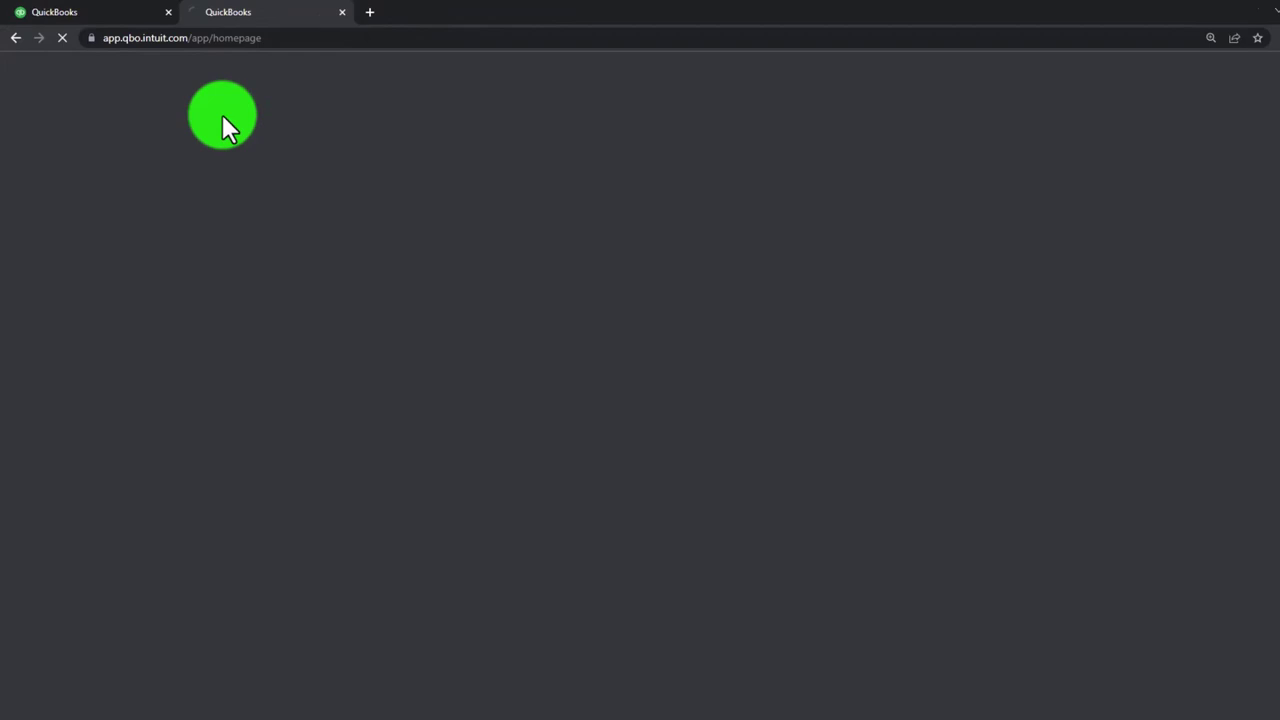
{"action": "right_click", "coordinate": [240, 14]}
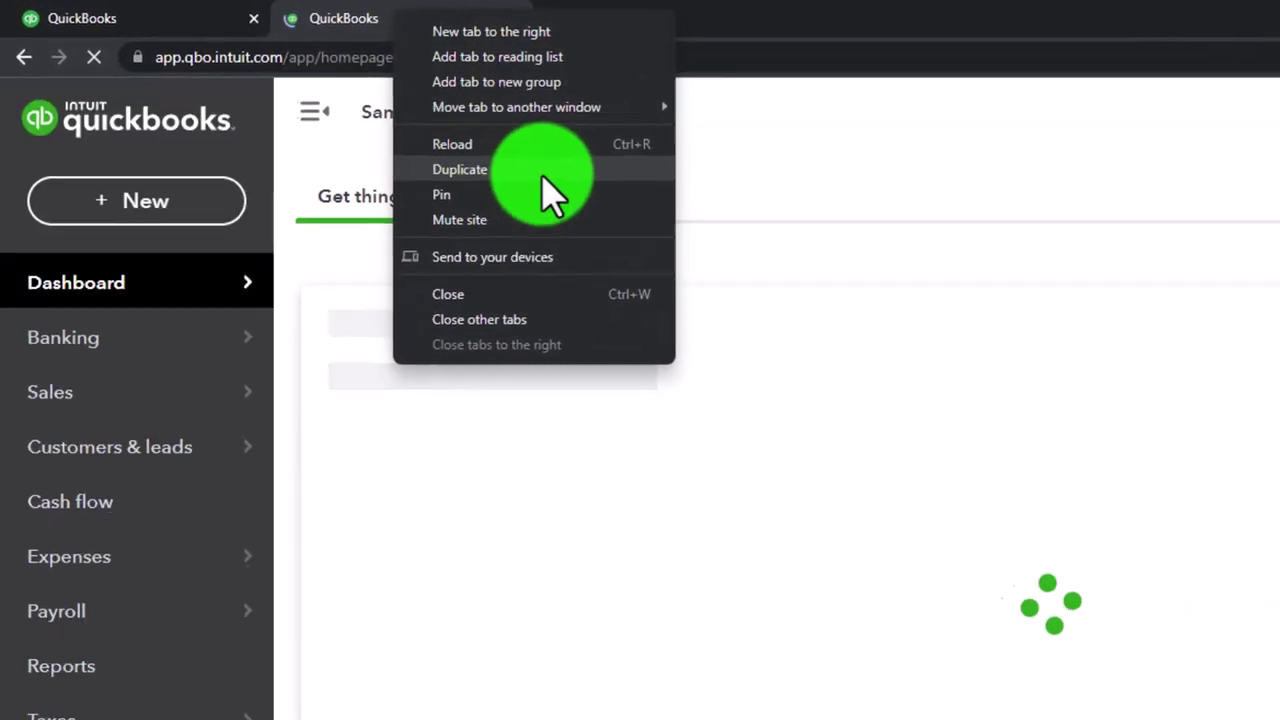
{"action": "left_click", "coordinate": [542, 172]}
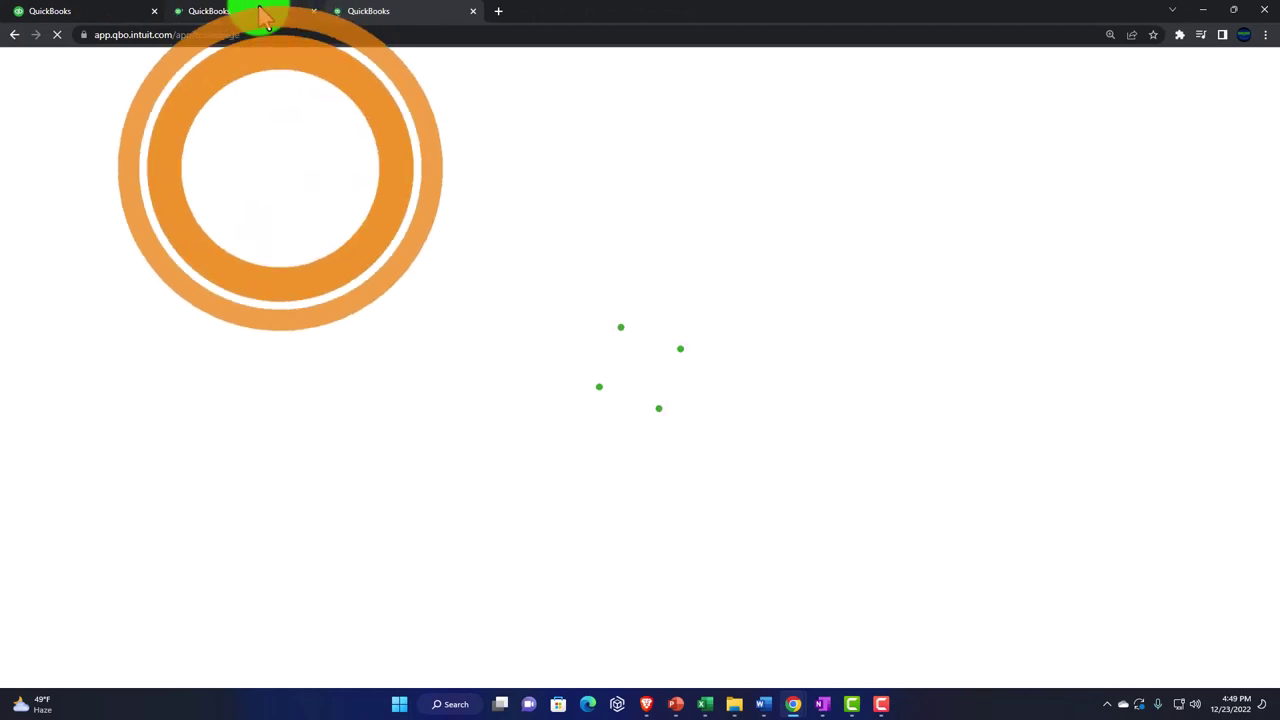
- Open the Balance Sheet report from the favorite reports in the second QuickBooks browser tab
{"action": "left_click", "coordinate": [260, 14]}
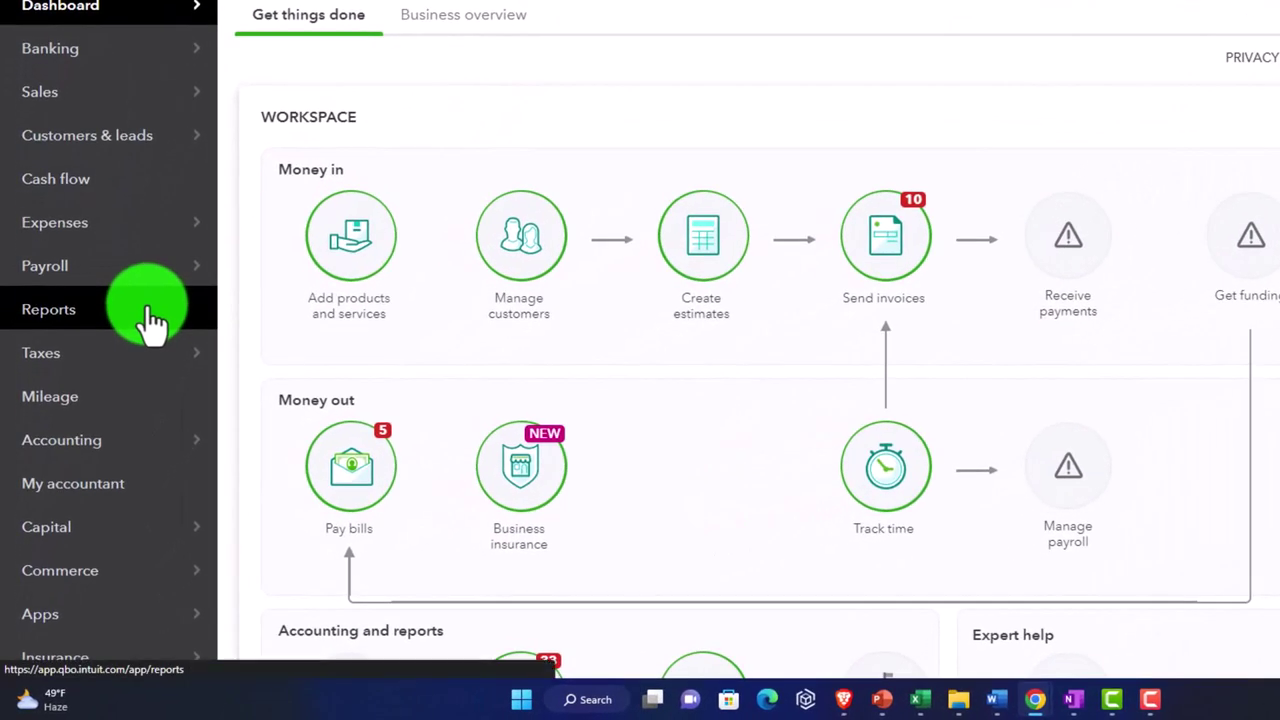
{"action": "left_click", "coordinate": [150, 315]}
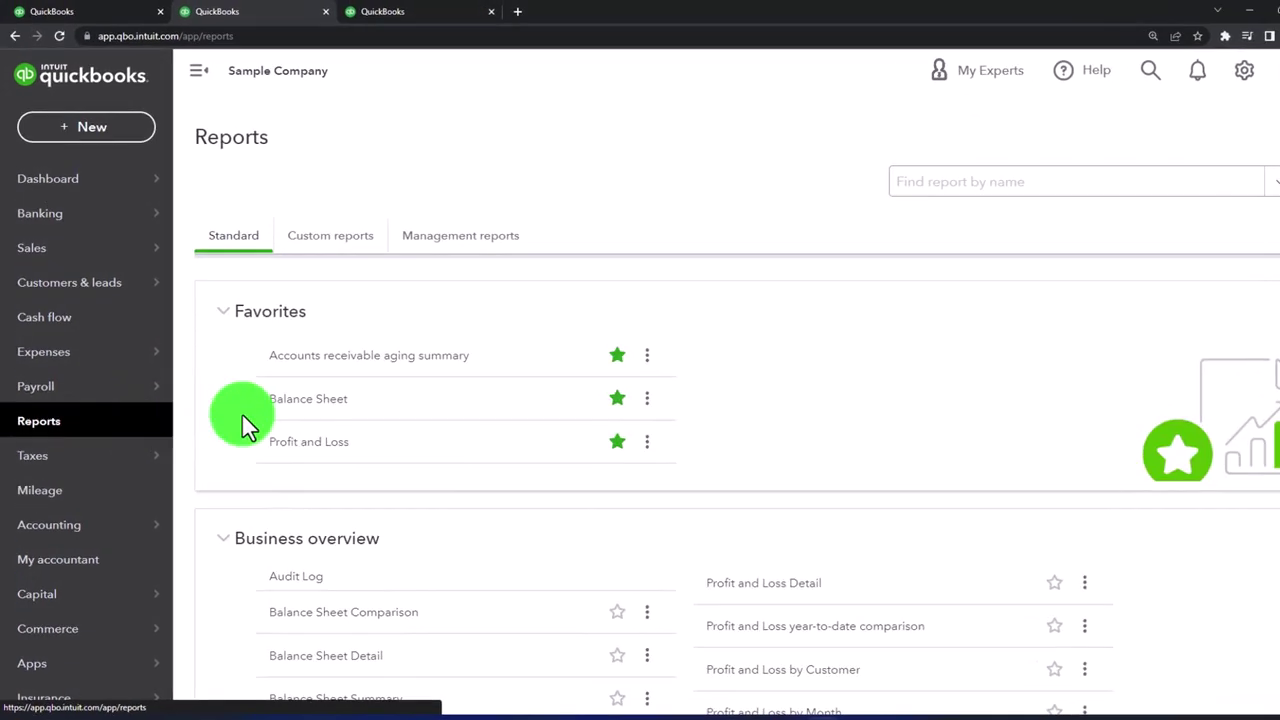
{"action": "left_click", "coordinate": [310, 402]}
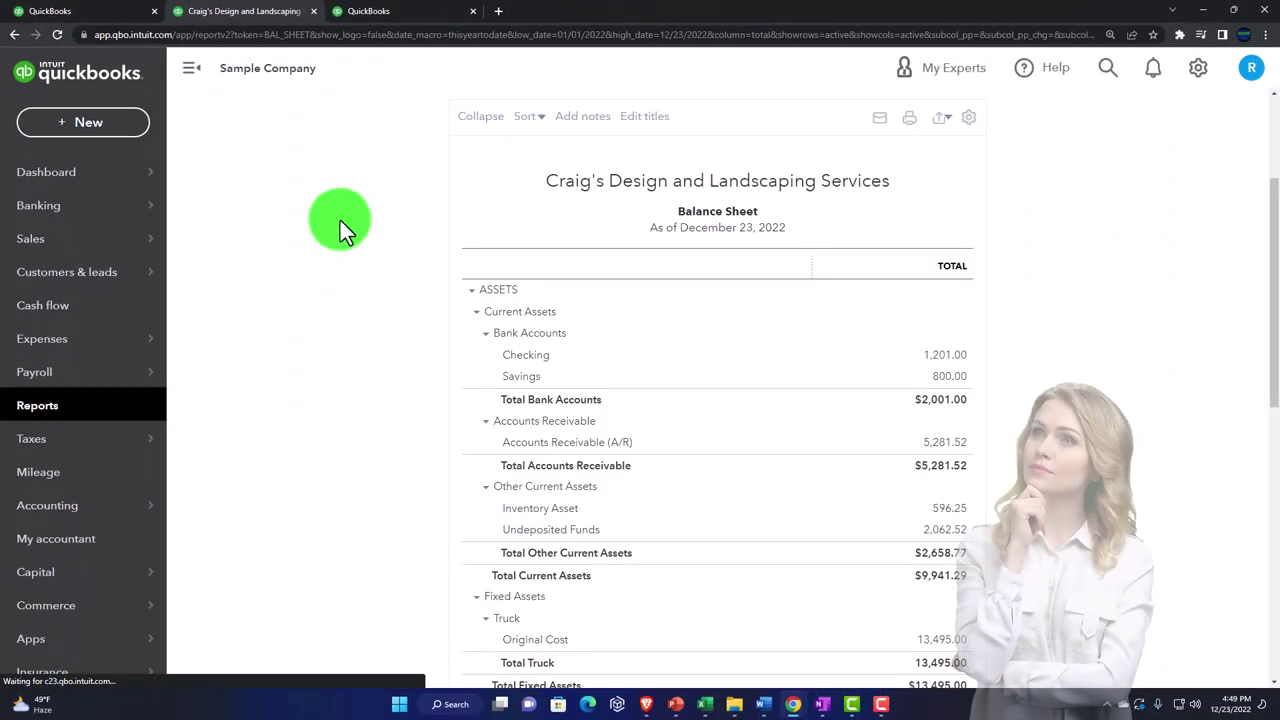
- Open the Profit and Loss report from the favorite reports in the third QuickBooks browser tab
{"action": "left_click", "coordinate": [400, 10]}
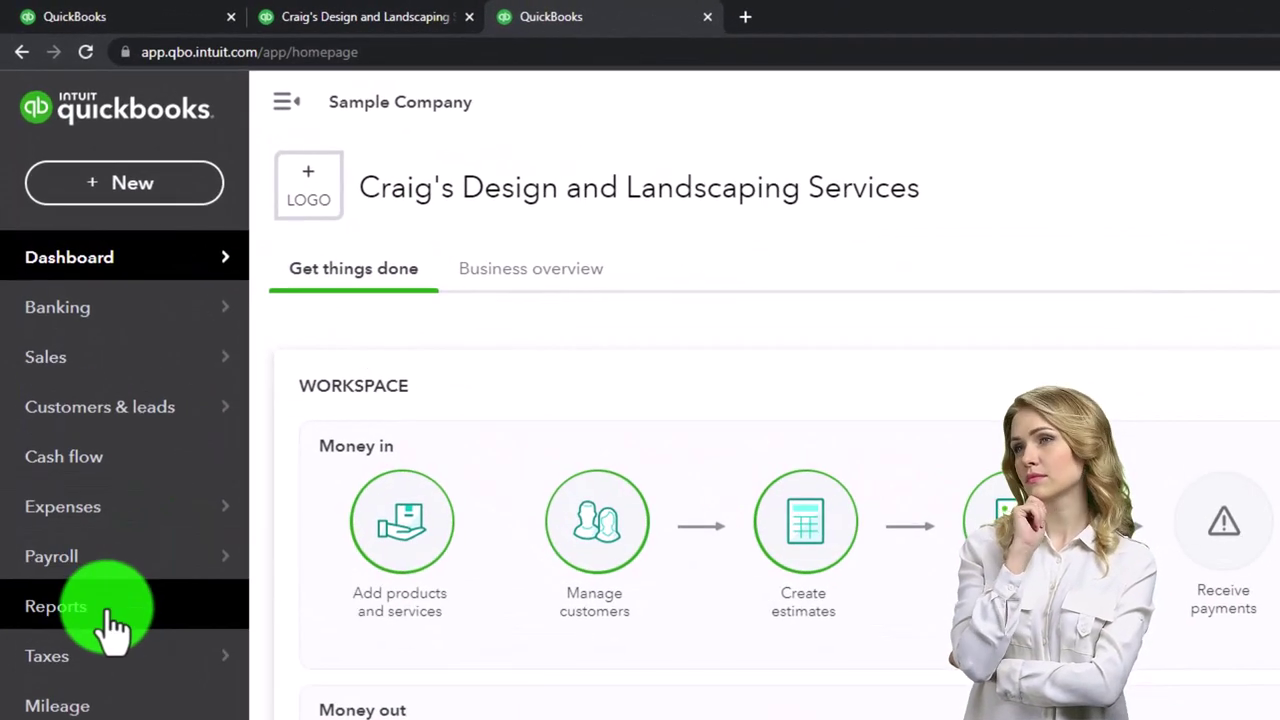
{"action": "left_click", "coordinate": [112, 612]}
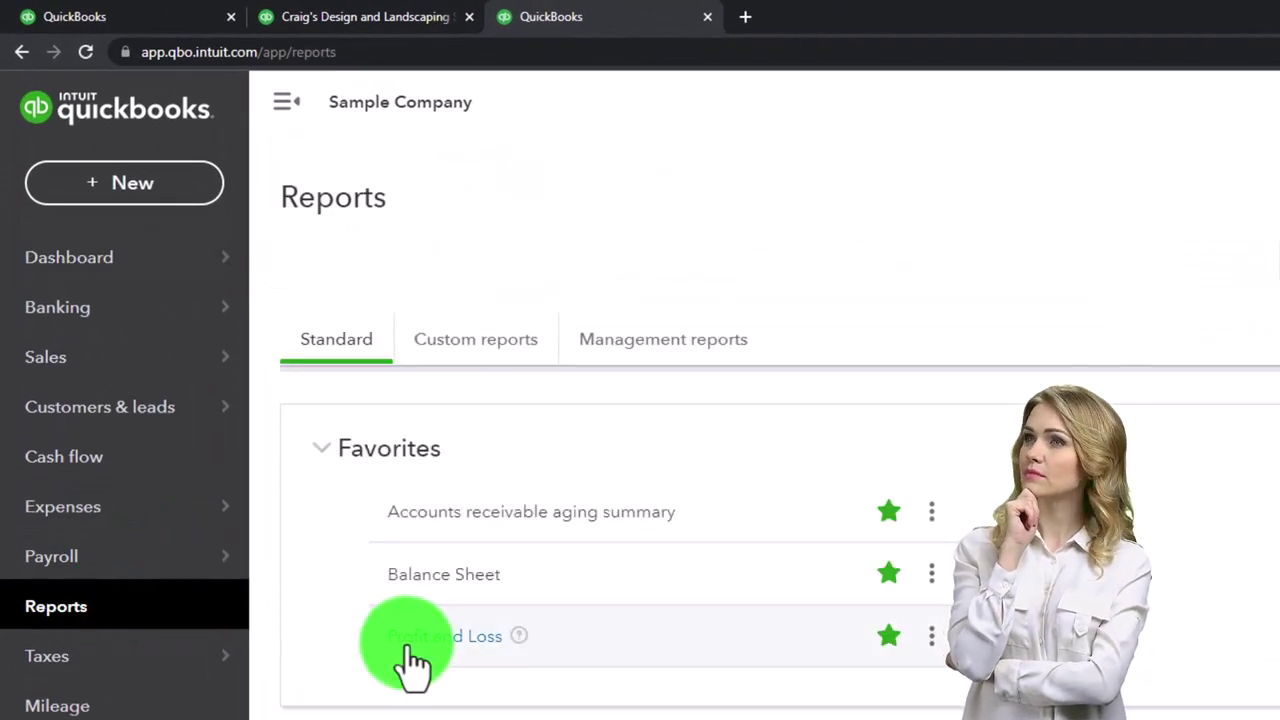
{"action": "left_click", "coordinate": [415, 640]}
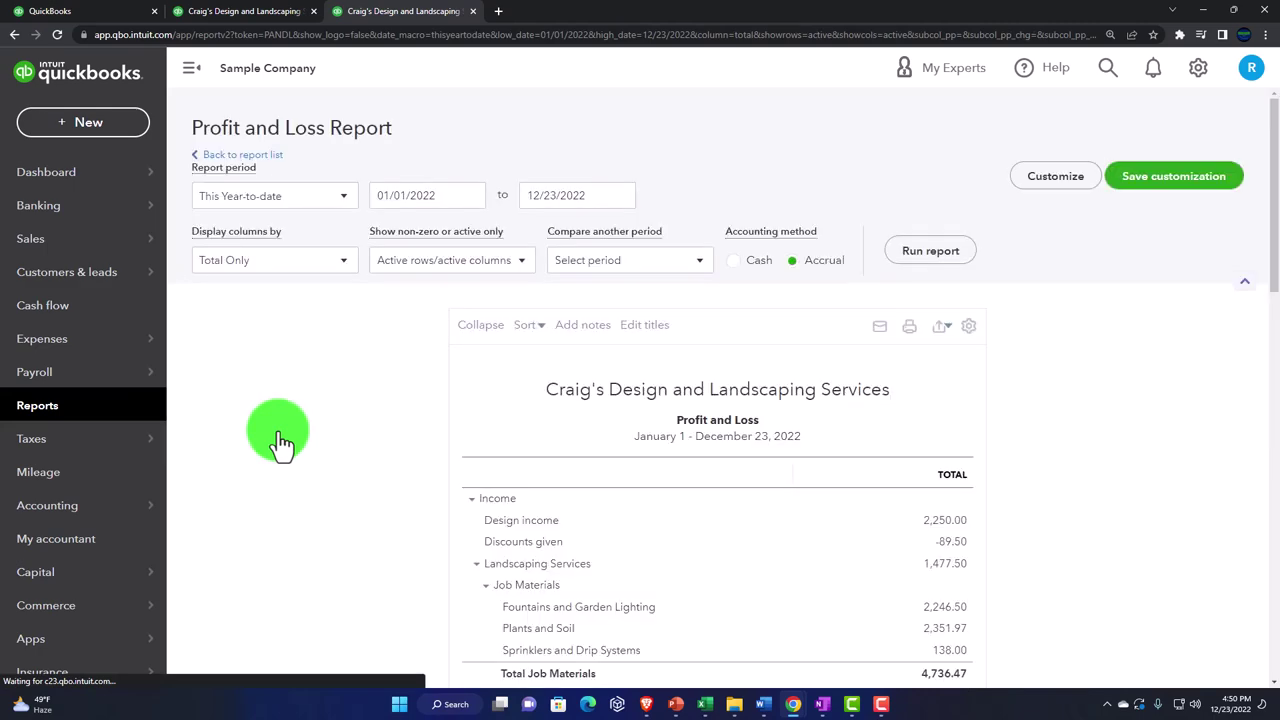
{"action": "scroll", "coordinate": [280, 440], "scroll_direction": "down", "scroll_amount": 2}
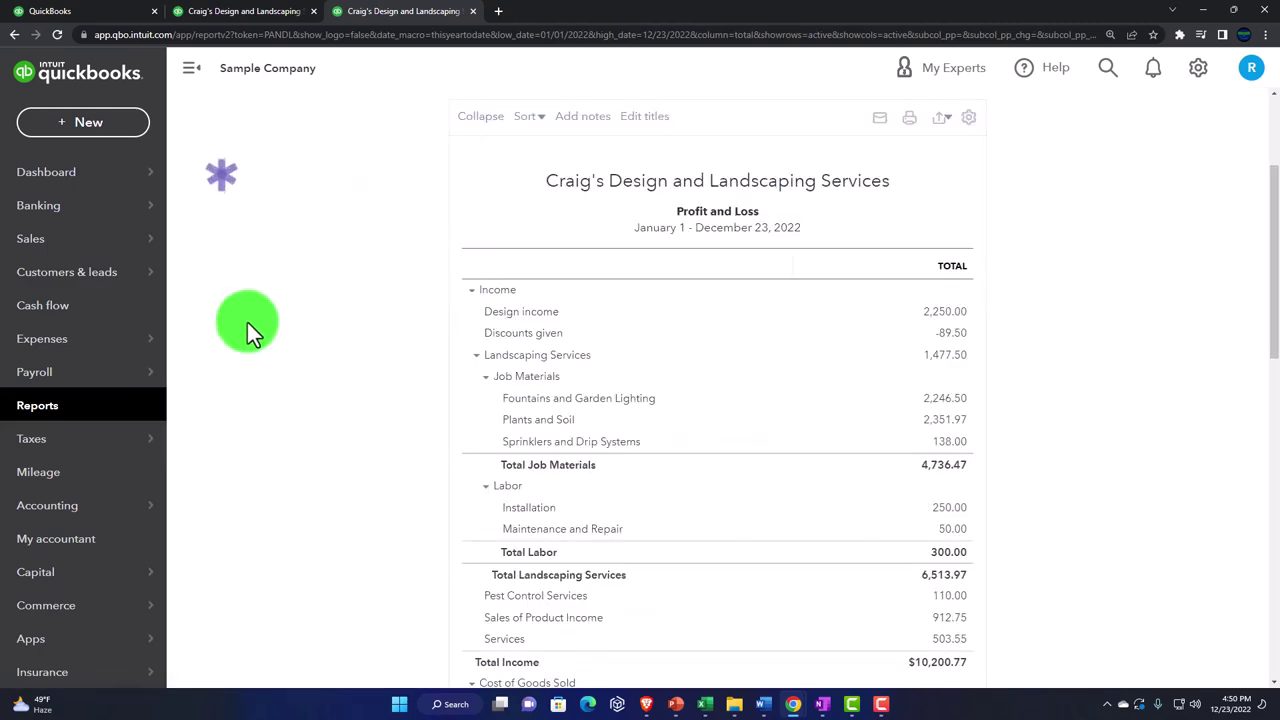
- Hide the navigation menu and run the Profit and Loss report for 01/01/2022 to 12/31/2022
{"action": "left_click", "coordinate": [193, 72]}
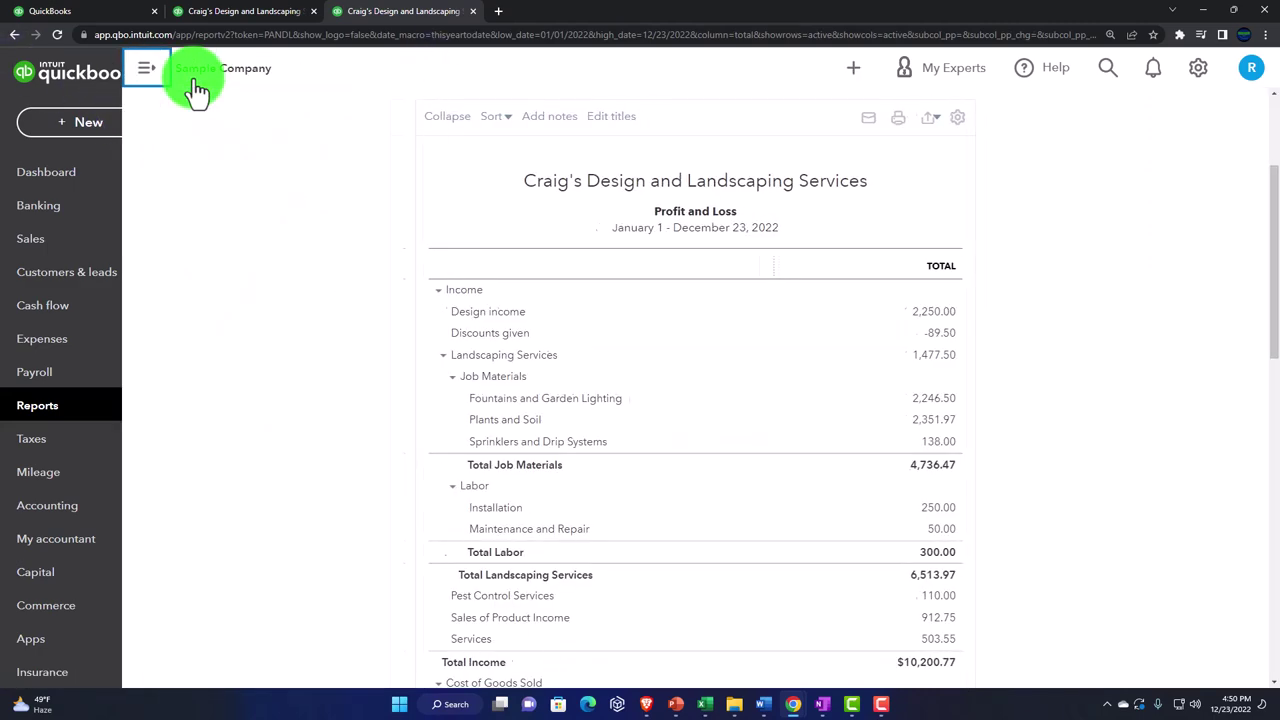
{"action": "scroll", "coordinate": [200, 280], "scroll_direction": "up", "scroll_amount": 2}
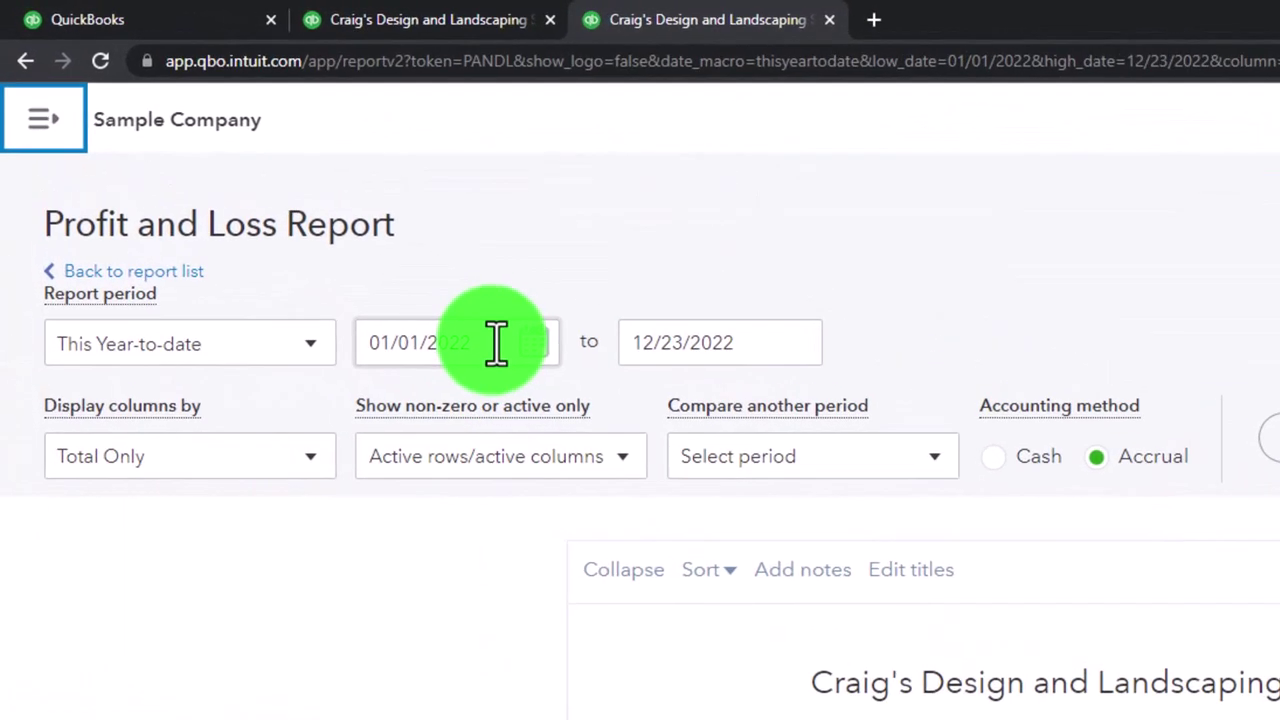
{"action": "left_click_drag", "start_coordinate": [417, 292], "coordinate": [303, 294]}
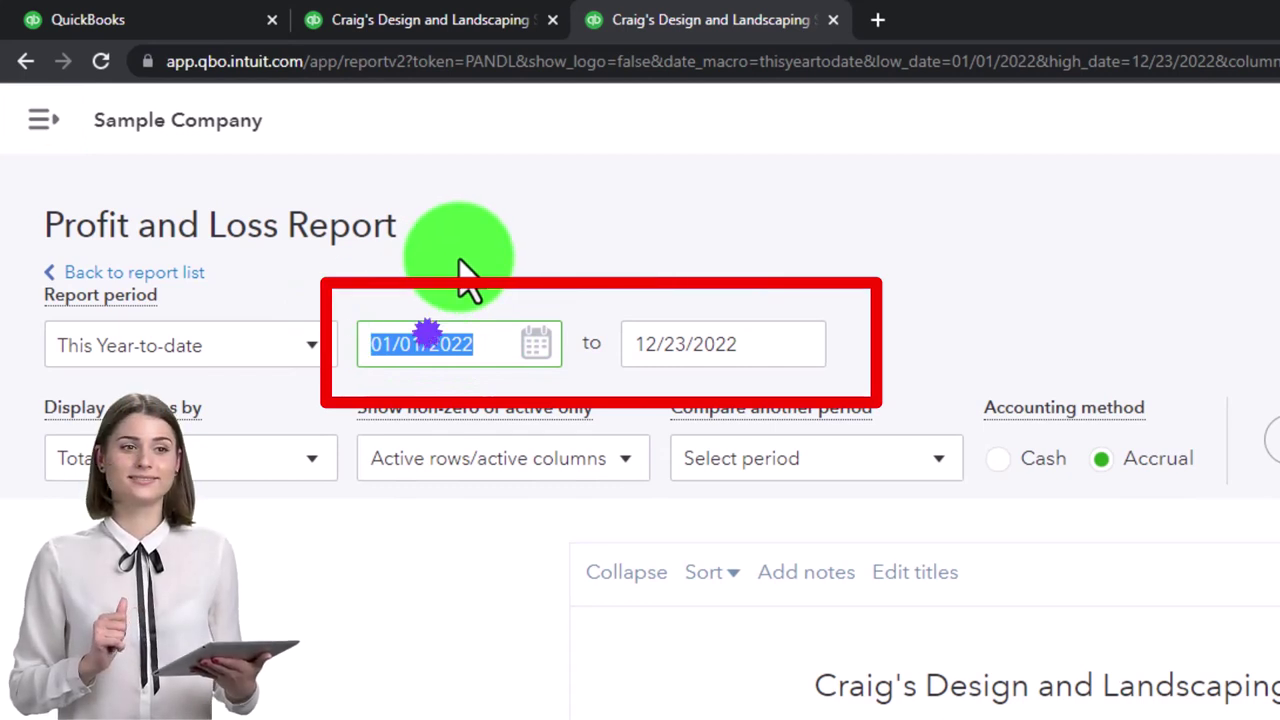
{"action": "type", "text": "01012"}
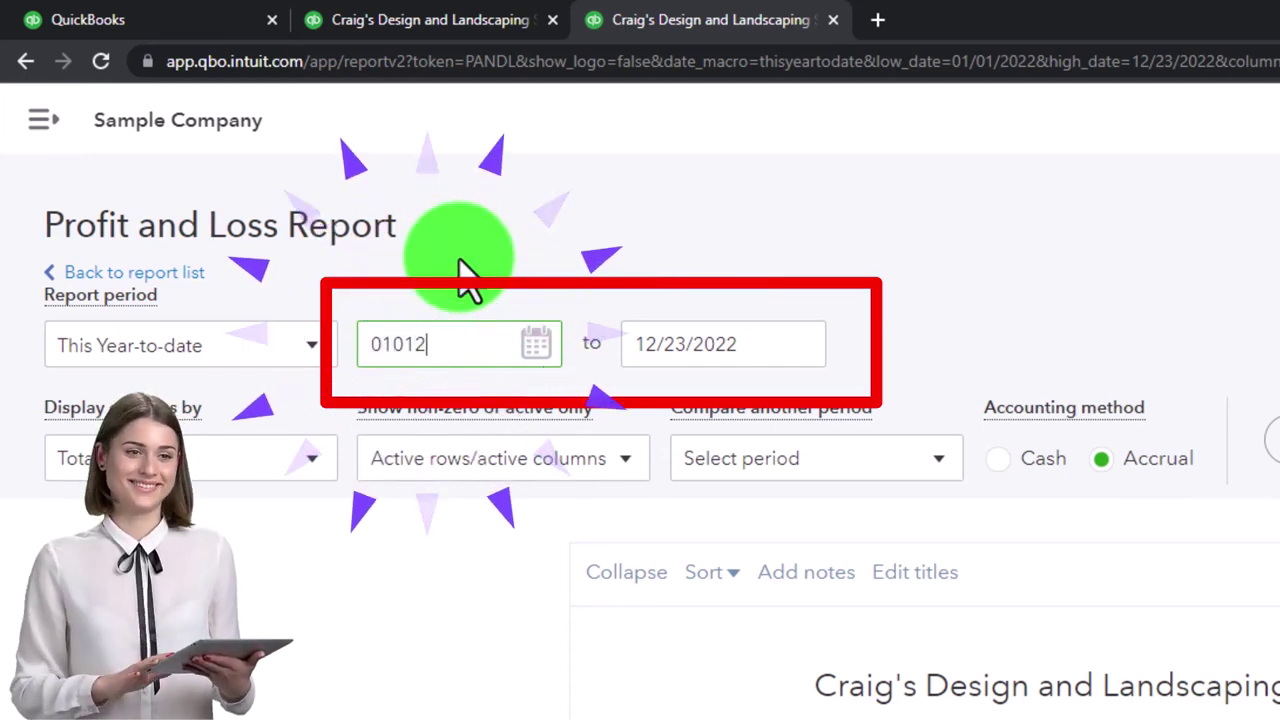
{"action": "type", "text": "123"}
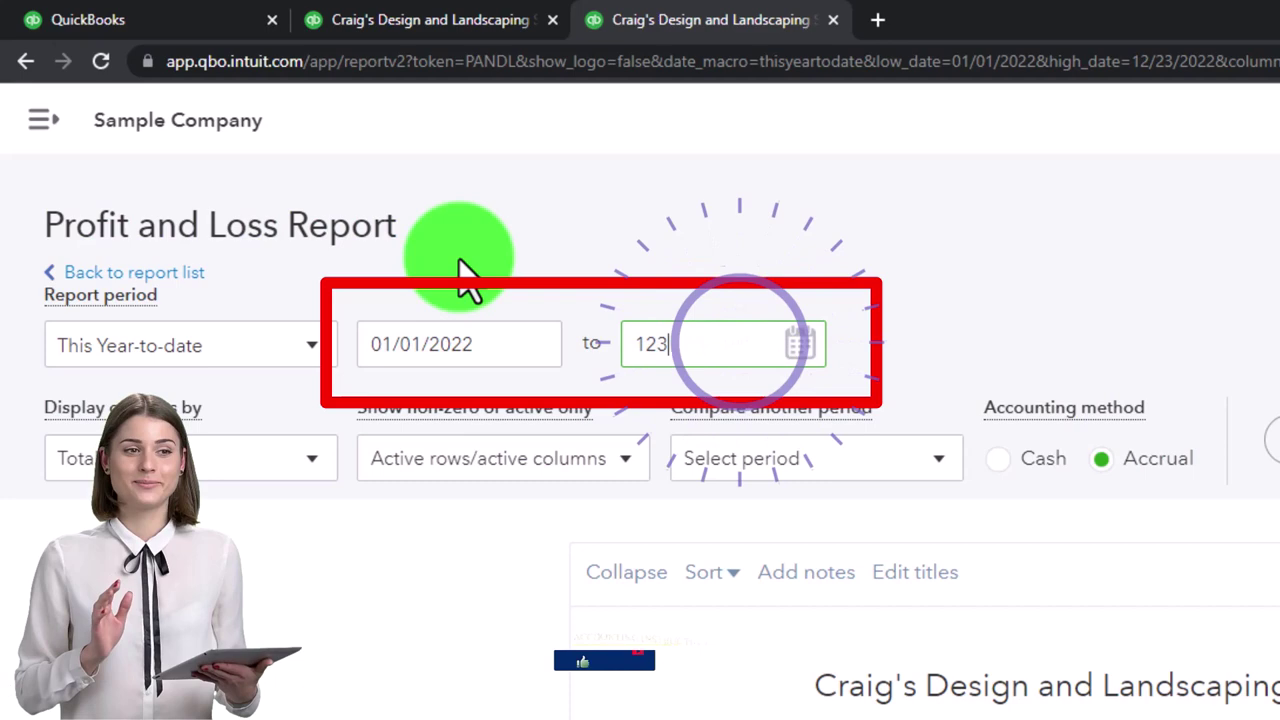
{"action": "type", "text": "122"}
{"action": "key", "text": "Tab"}
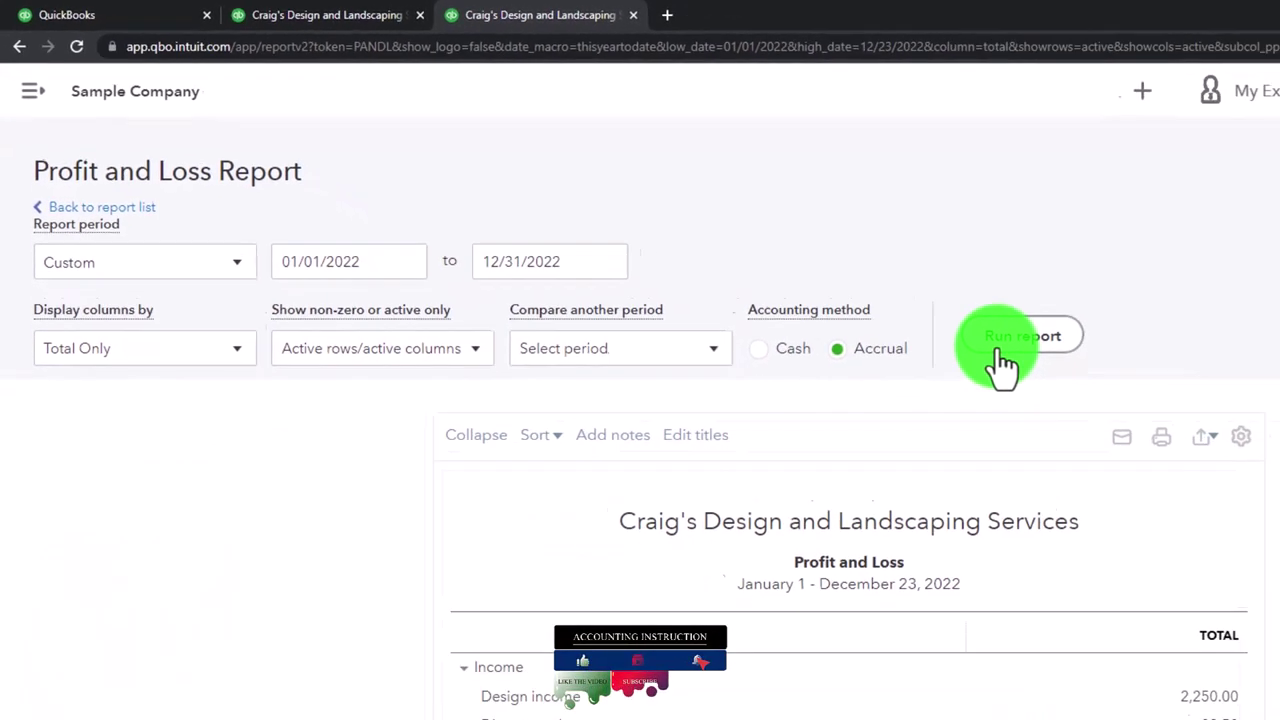
{"action": "left_click", "coordinate": [1000, 345]}
{"action": "scroll", "coordinate": [950, 347], "scroll_direction": "down", "scroll_amount": 3}
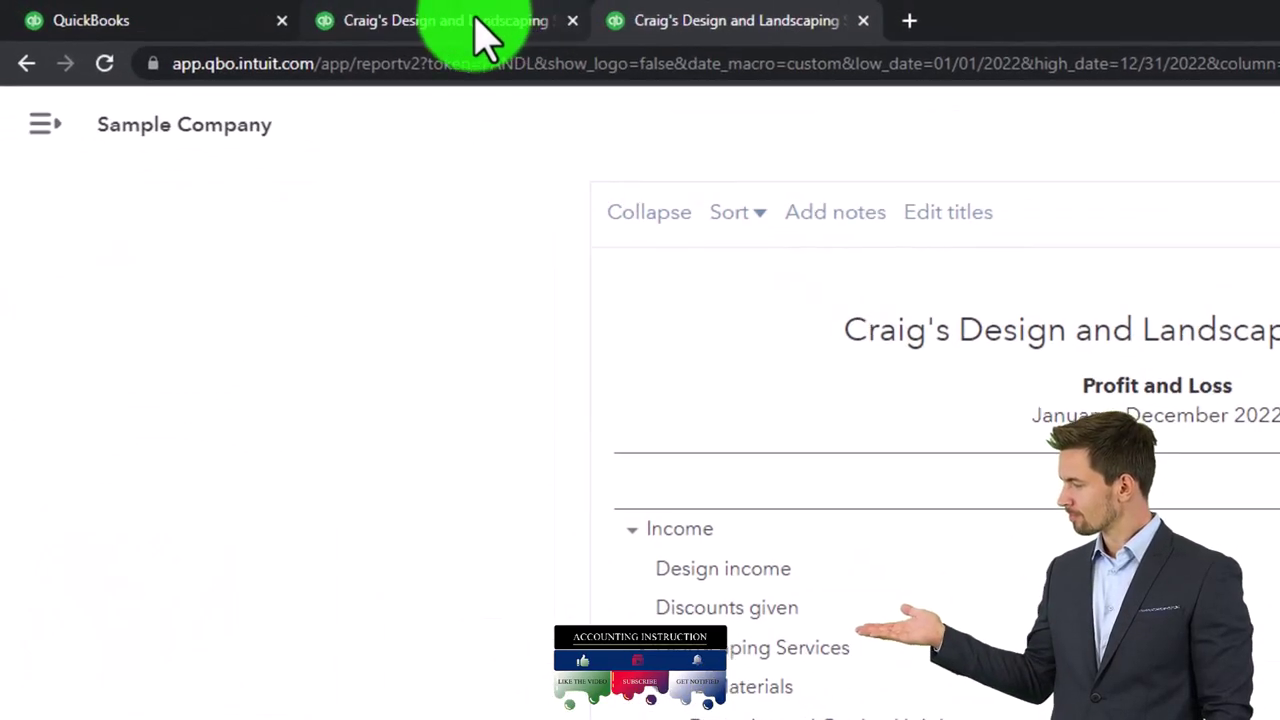
- In the Balance Sheet tab, hide the navigation menu and run the report for 01/01/2022 to 12/31/2022
{"action": "left_click", "coordinate": [476, 22]}
{"action": "left_click", "coordinate": [198, 74]}
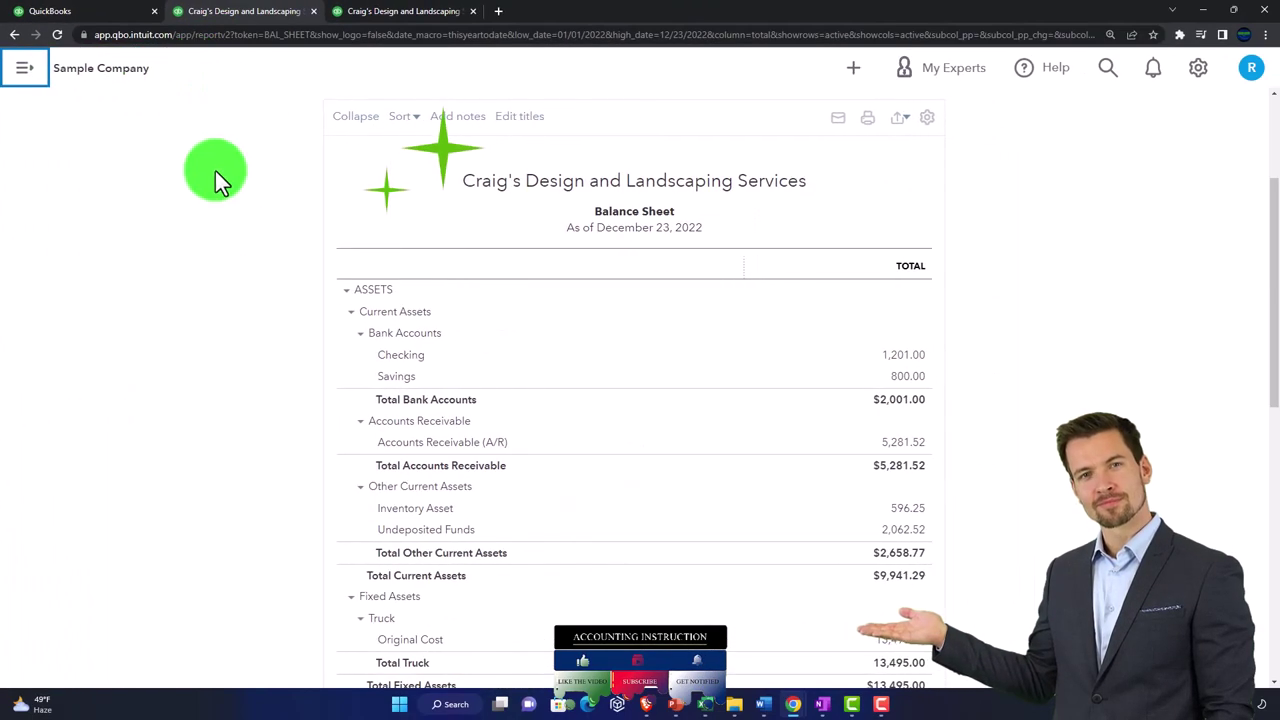
{"action": "scroll", "coordinate": [225, 220], "scroll_direction": "up", "scroll_amount": 5}
{"action": "left_click", "coordinate": [272, 194]}
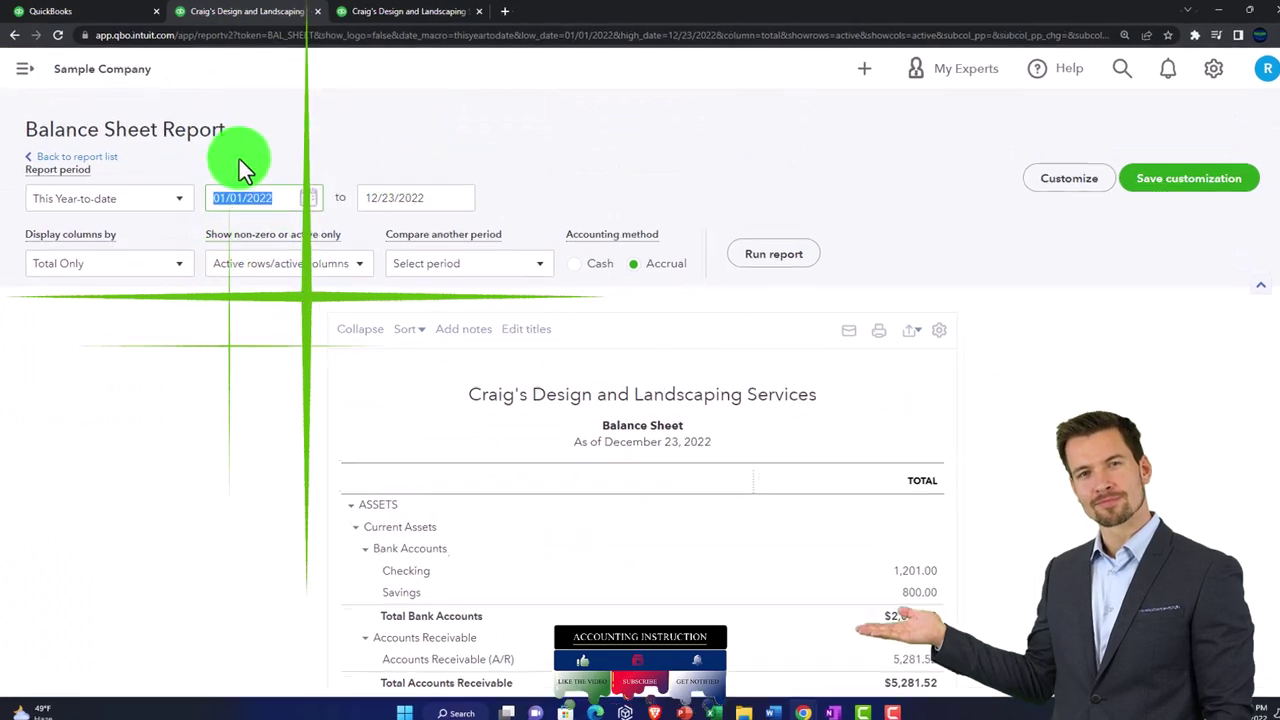
{"action": "type", "text": "01/01/202"}
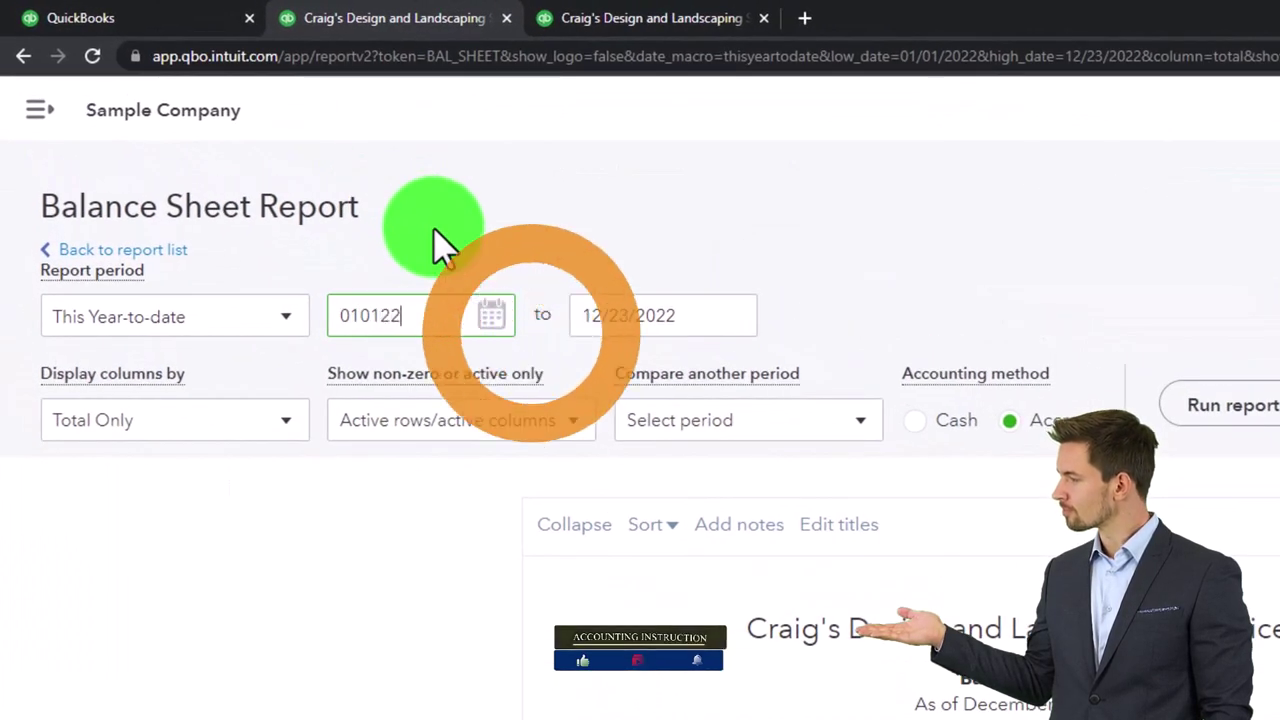
{"action": "key", "text": "Tab"}
{"action": "type", "text": "123122"}
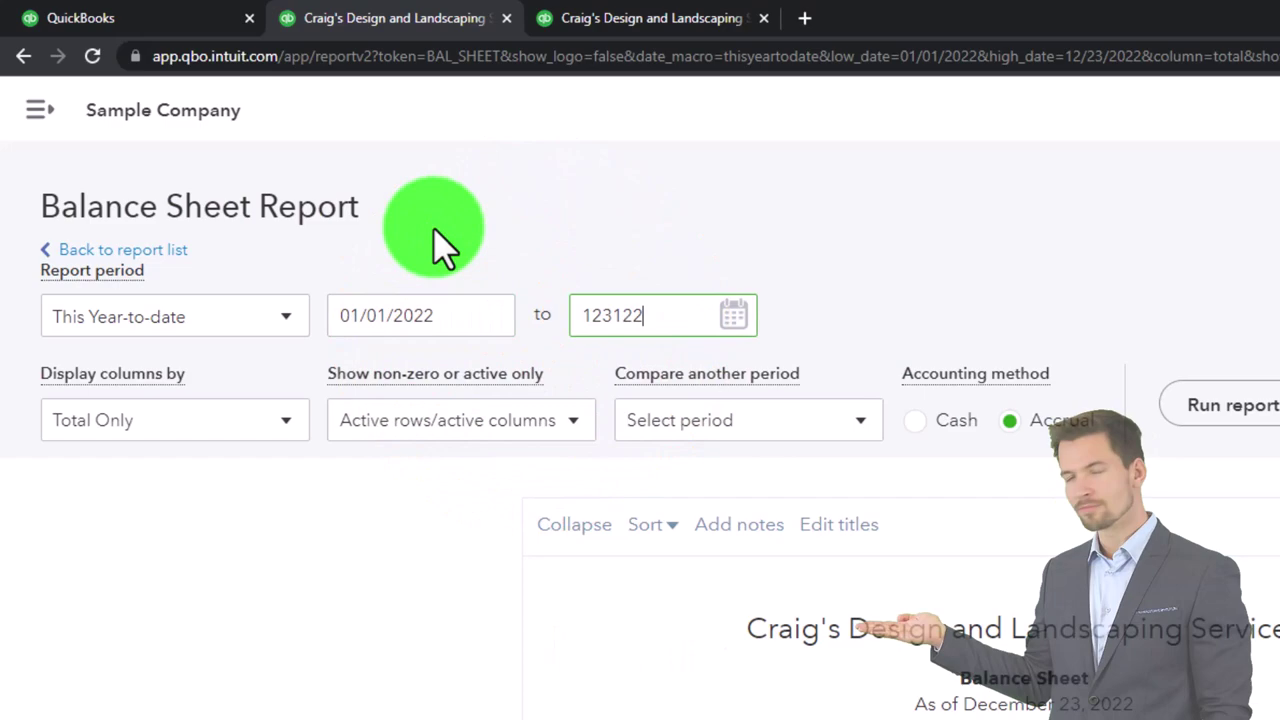
{"action": "left_click", "coordinate": [433, 227]}
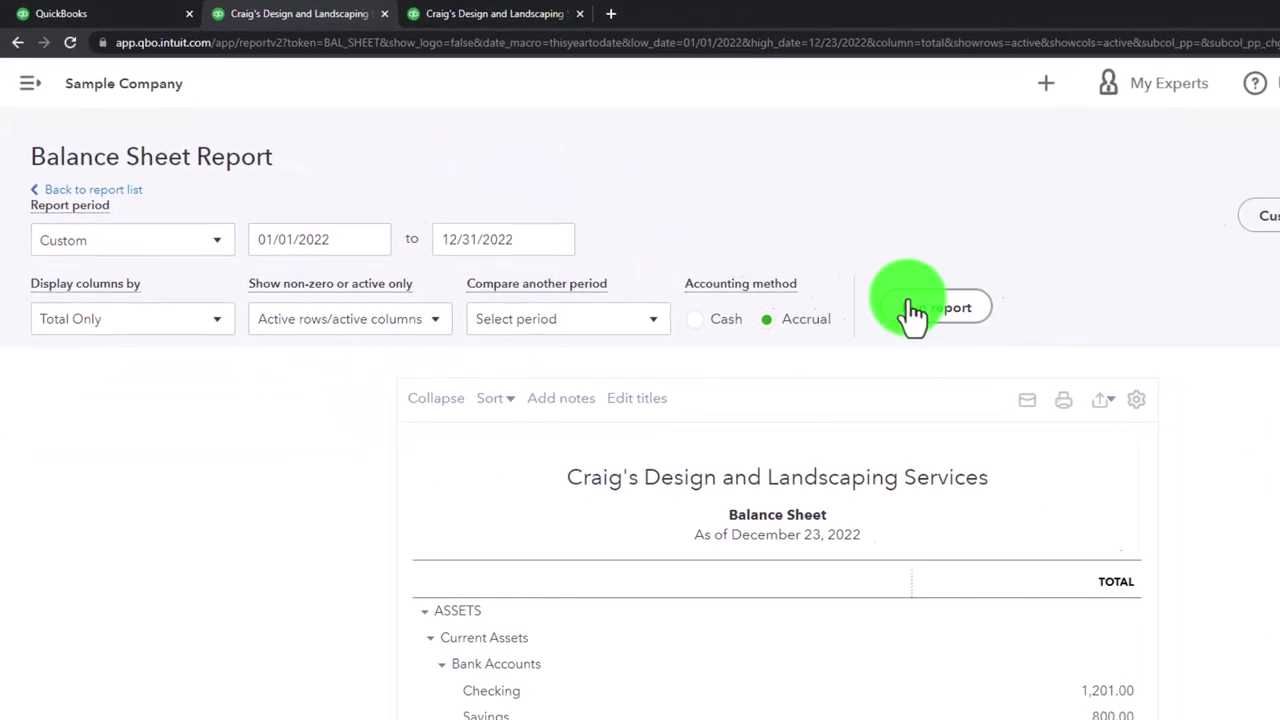
{"action": "left_click", "coordinate": [912, 312]}
{"action": "scroll", "coordinate": [745, 257], "scroll_direction": "down", "scroll_amount": 2}
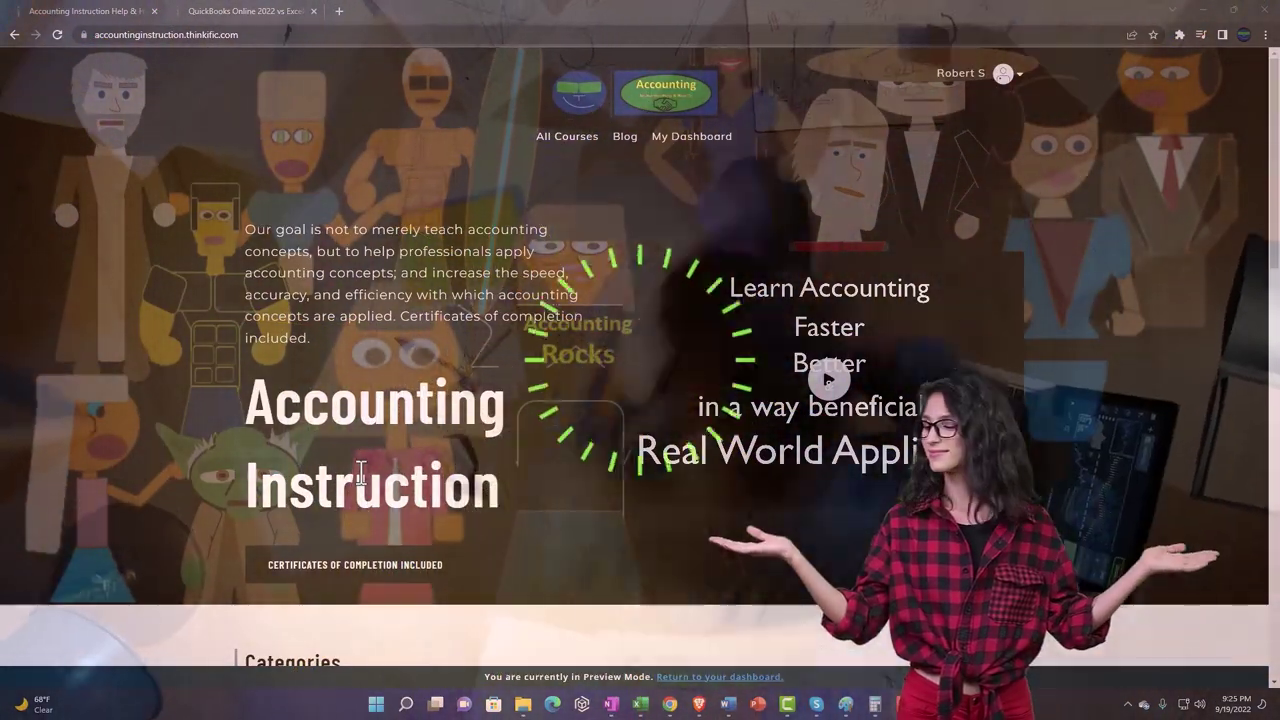
{"action": "scroll", "coordinate": [178, 557], "scroll_direction": "down", "scroll_amount": 1}
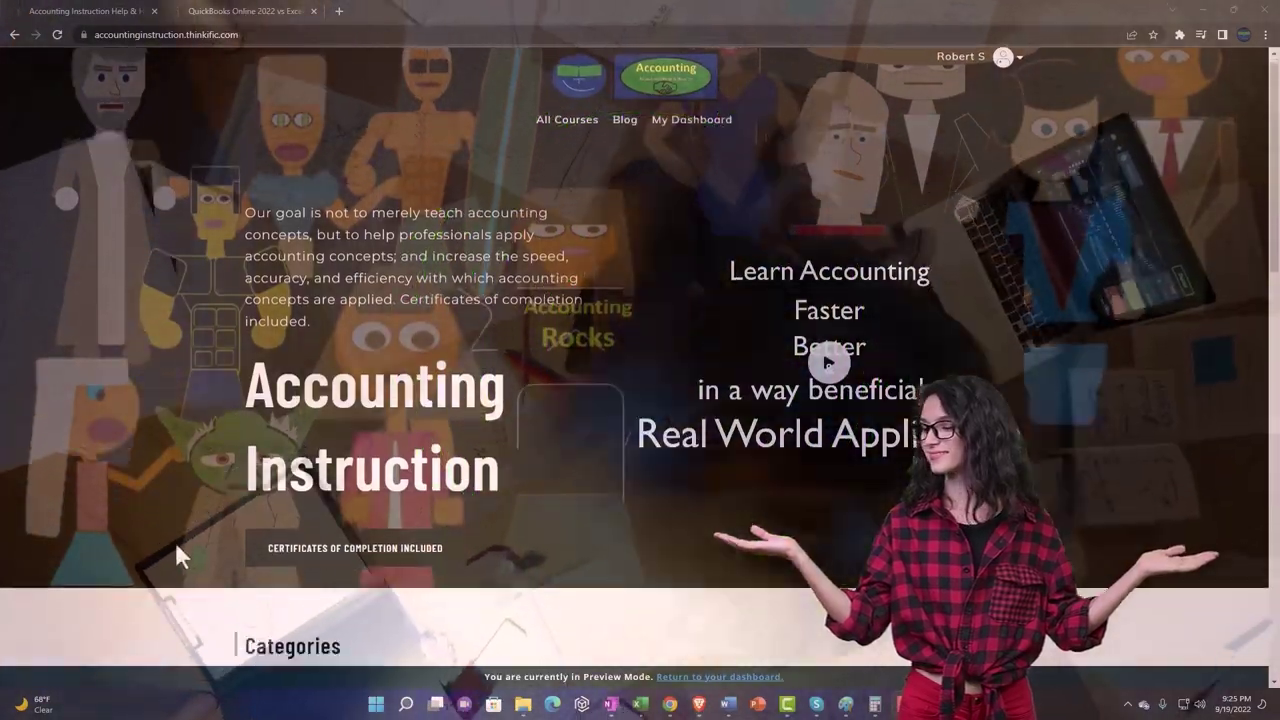
{"action": "scroll", "coordinate": [176, 547], "scroll_direction": "down", "scroll_amount": 6}
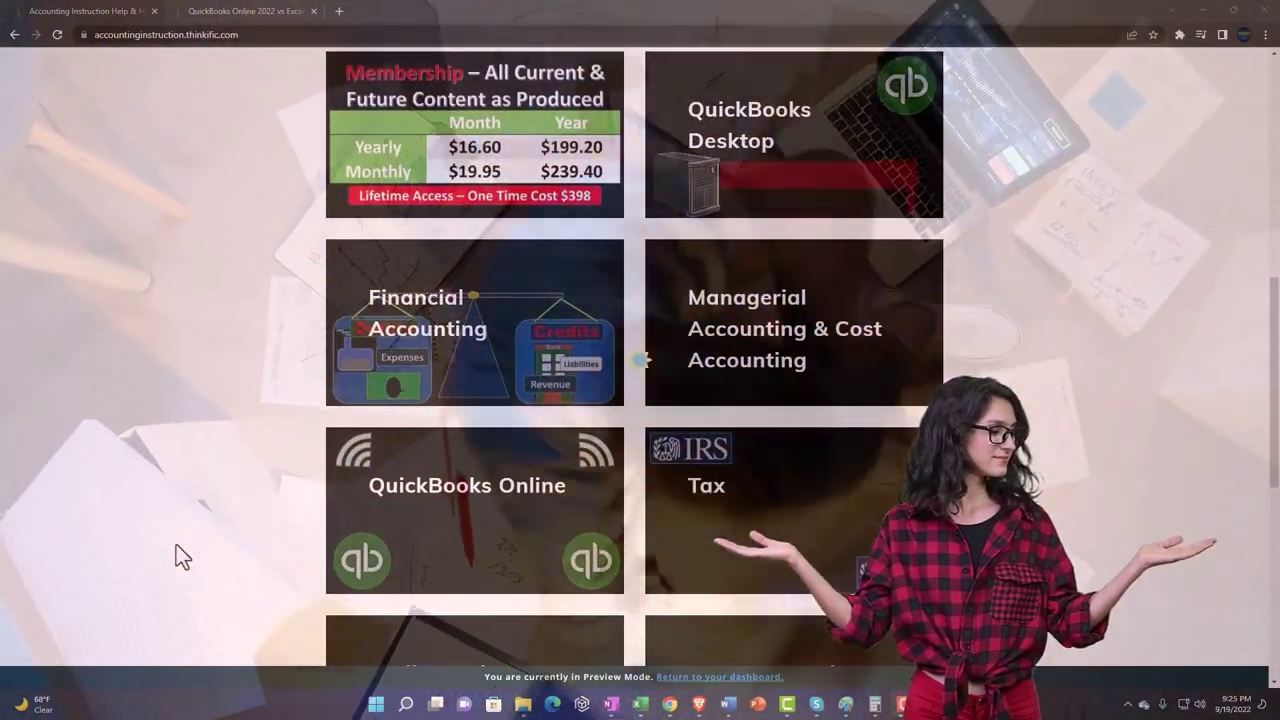
{"action": "scroll", "coordinate": [175, 545], "scroll_direction": "down", "scroll_amount": 5}
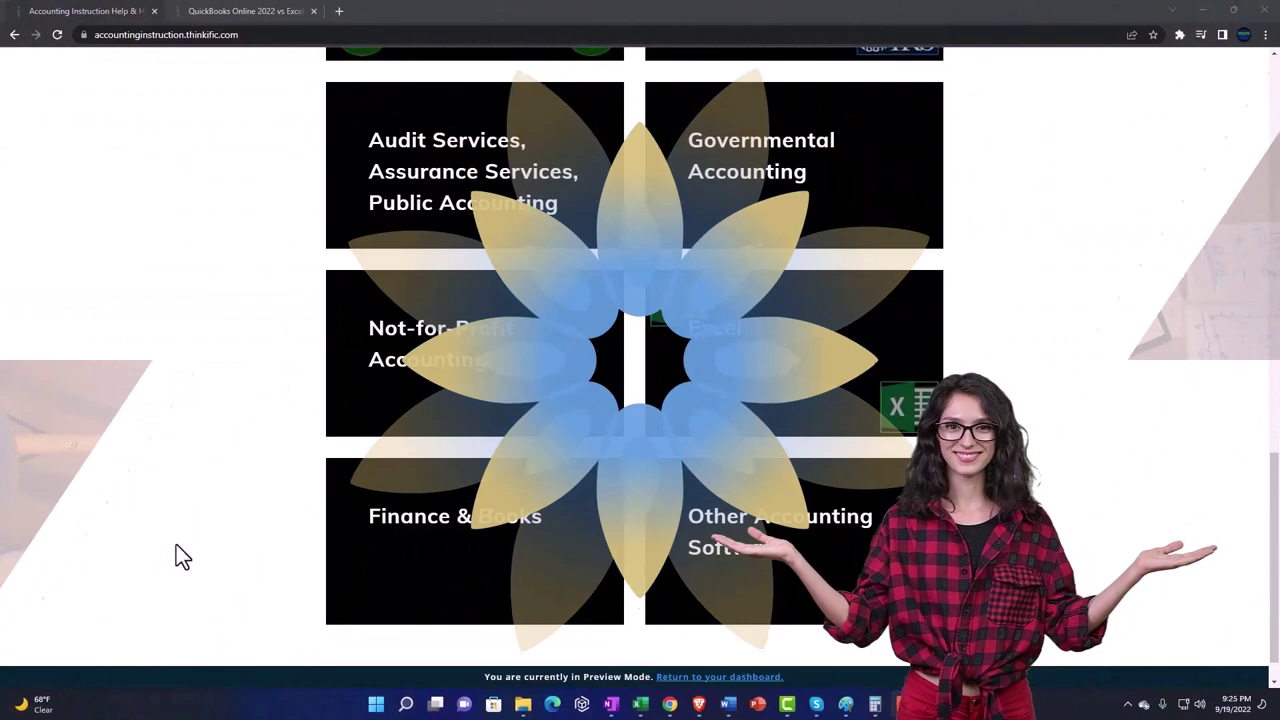
{"action": "scroll", "coordinate": [176, 544], "scroll_direction": "down", "scroll_amount": 1}
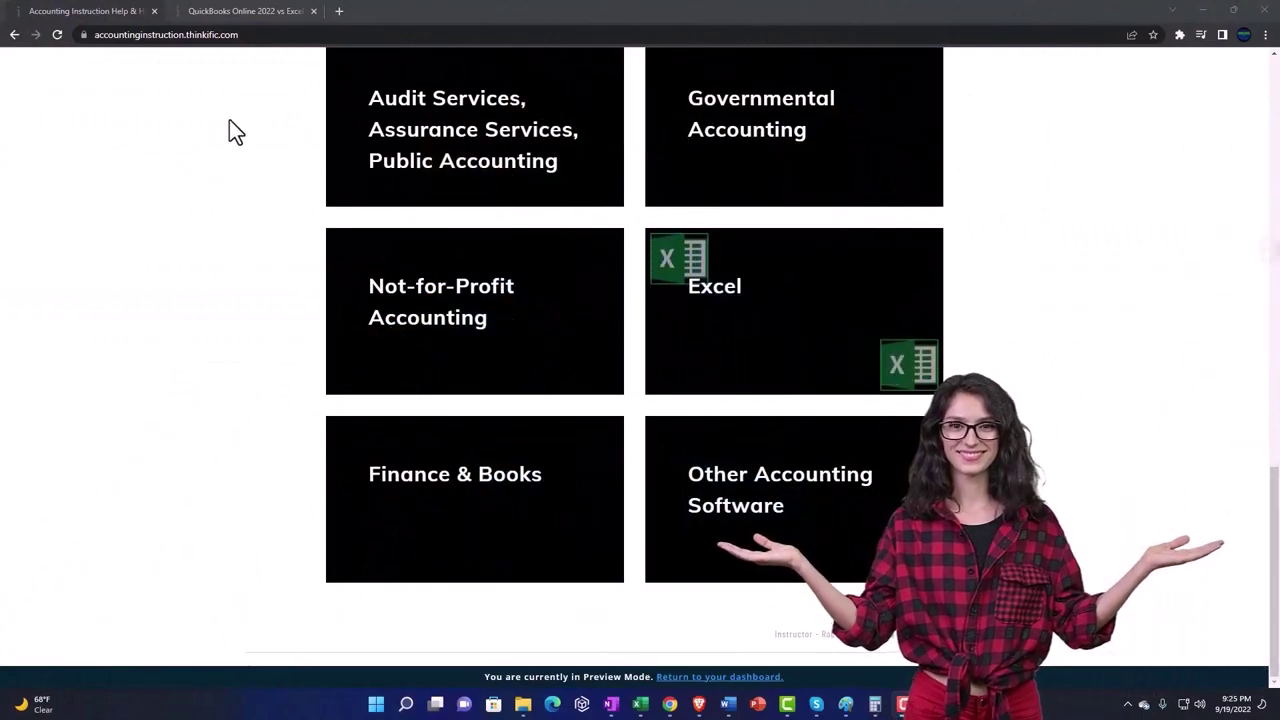
{"action": "left_click", "coordinate": [229, 13]}
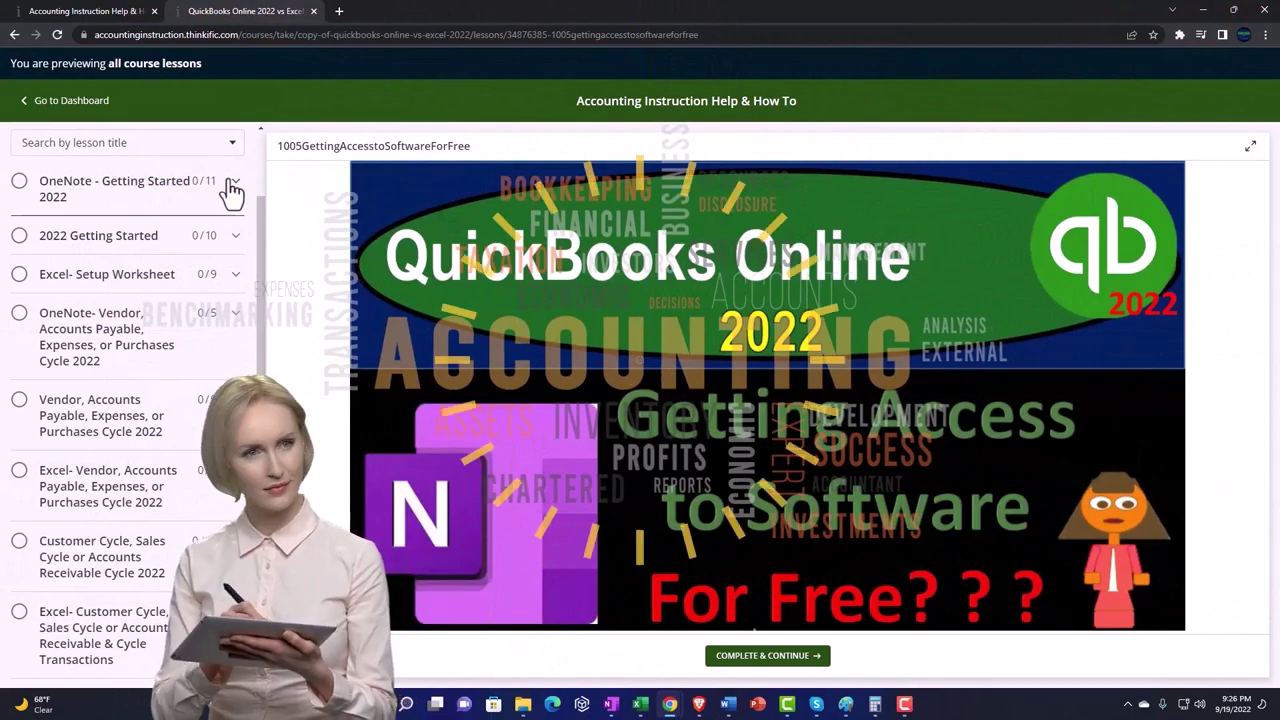
{"action": "left_click", "coordinate": [231, 188]}
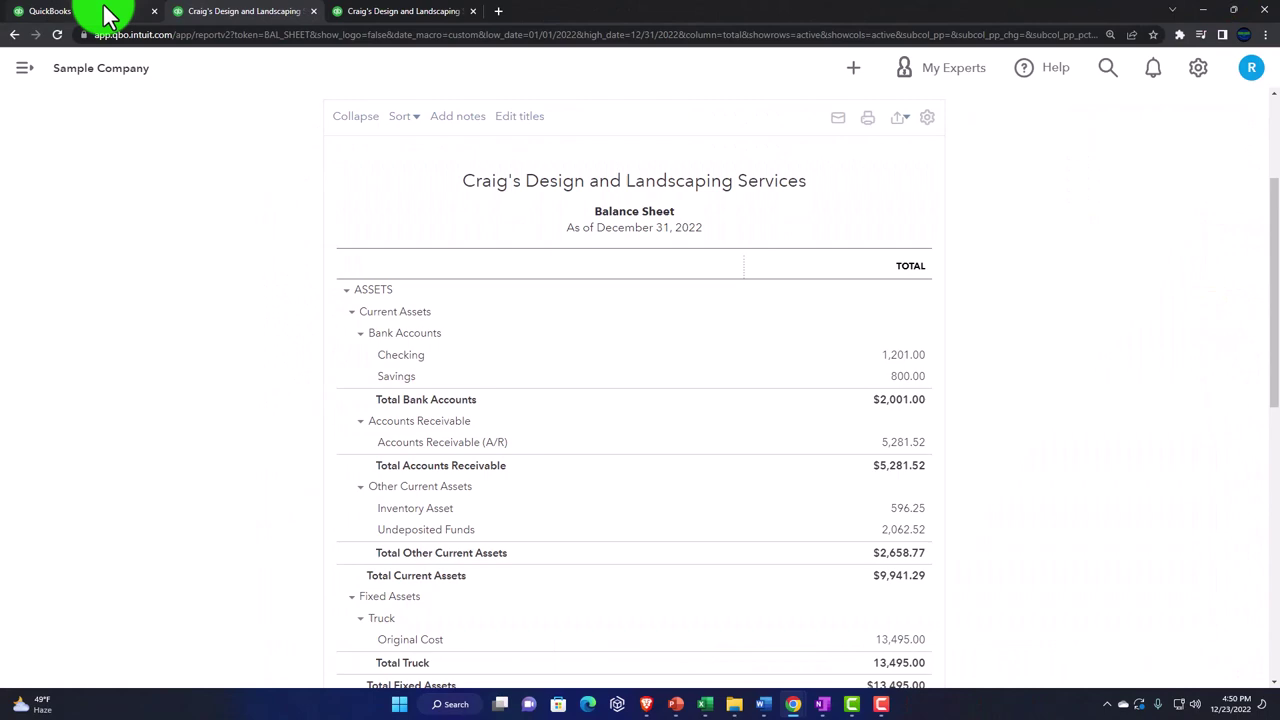
- In the first QuickBooks tab, start a new invoice for customer AAA dated 12/23/2022 with Net 30 terms
{"action": "left_click", "coordinate": [105, 12]}
{"action": "left_click", "coordinate": [83, 123]}
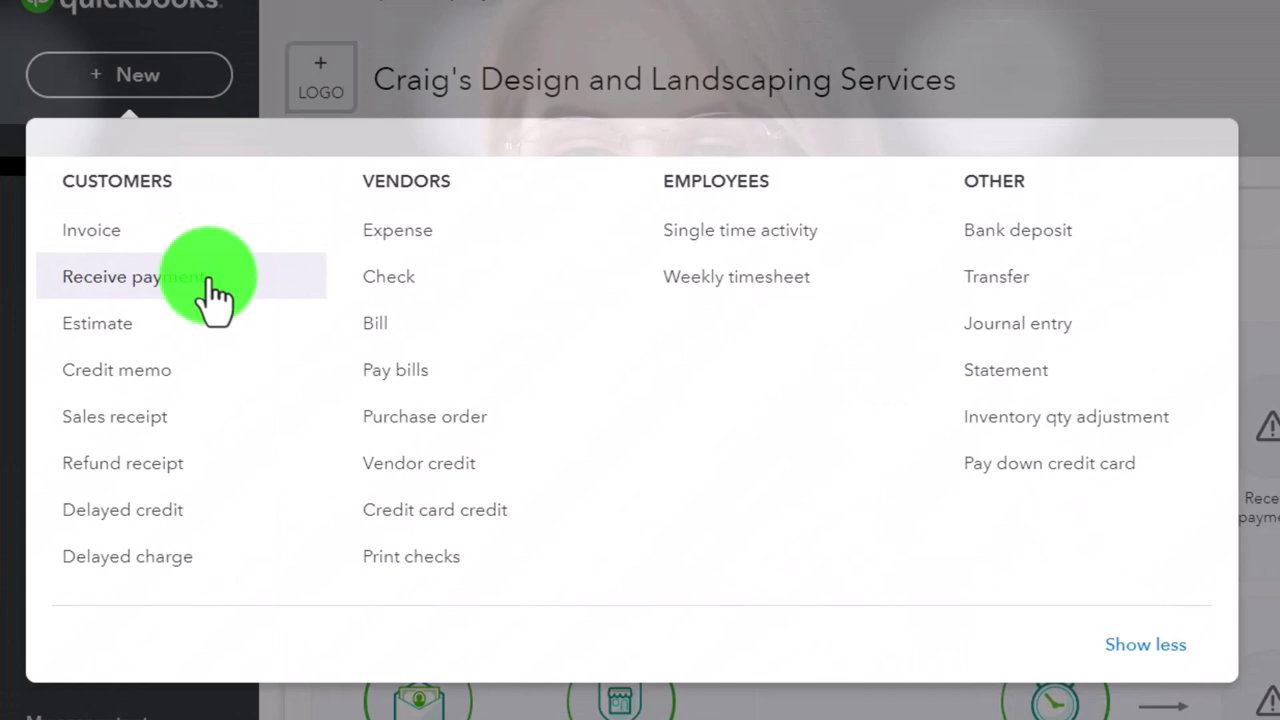
{"action": "left_click", "coordinate": [209, 279]}
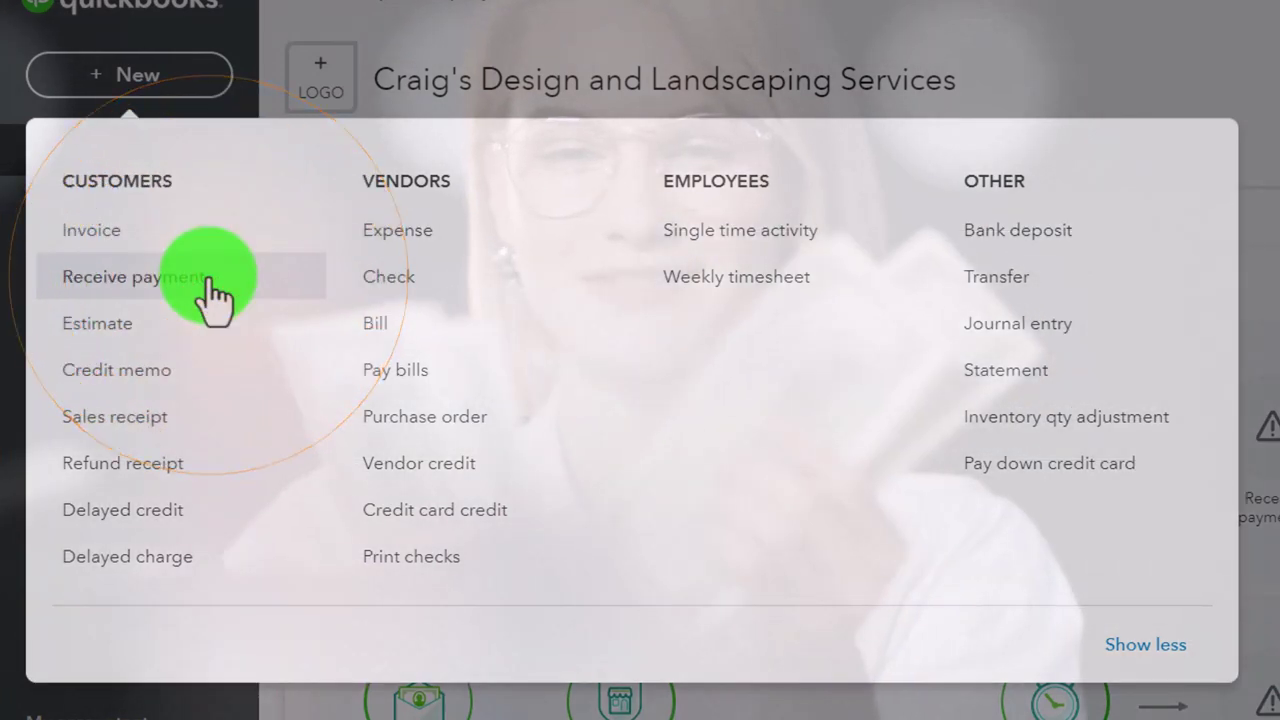
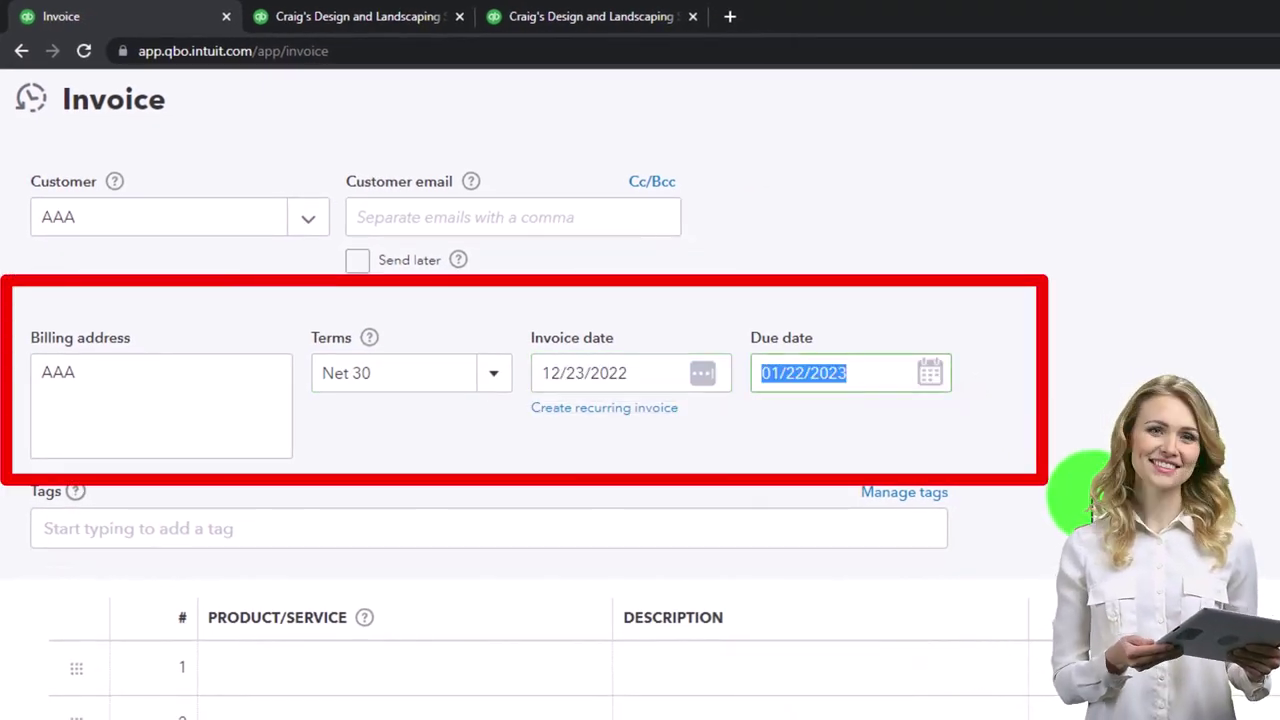
{"action": "key", "text": "Tab"}
{"action": "key", "text": "Tab"}
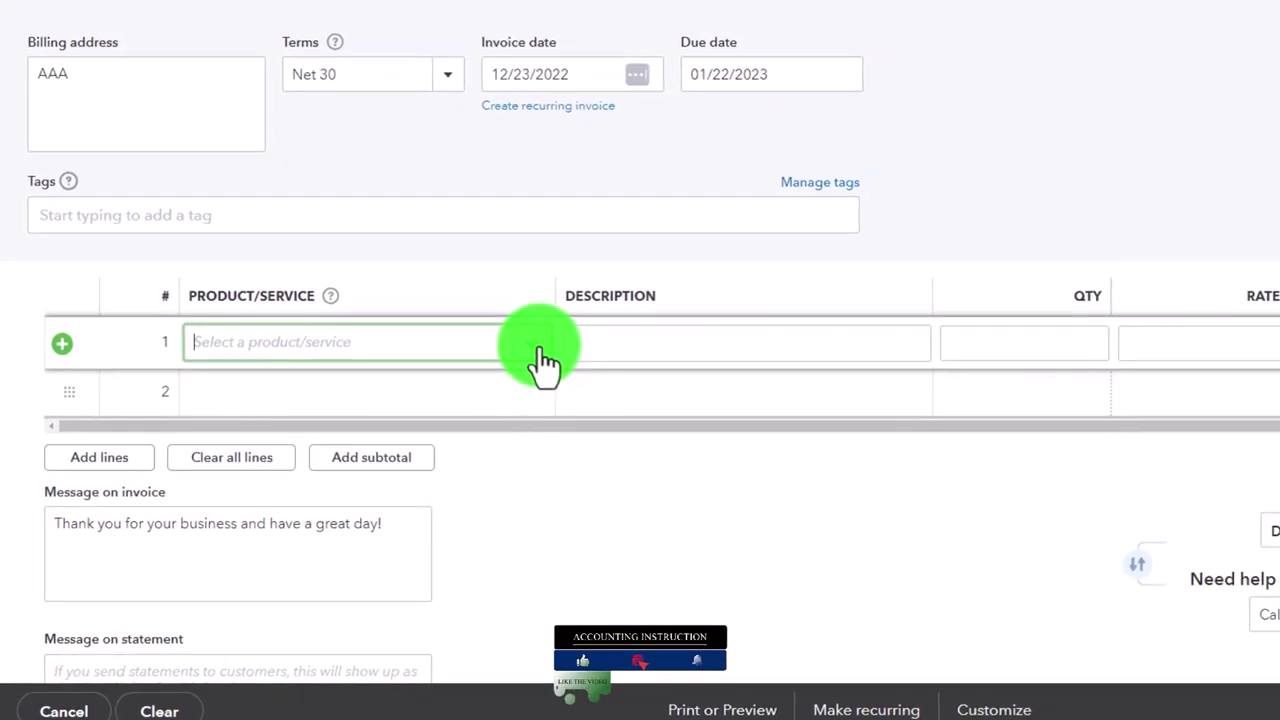
- From the invoice's first product line, add a new inventory item named Inv 1
{"action": "left_click", "coordinate": [538, 350]}
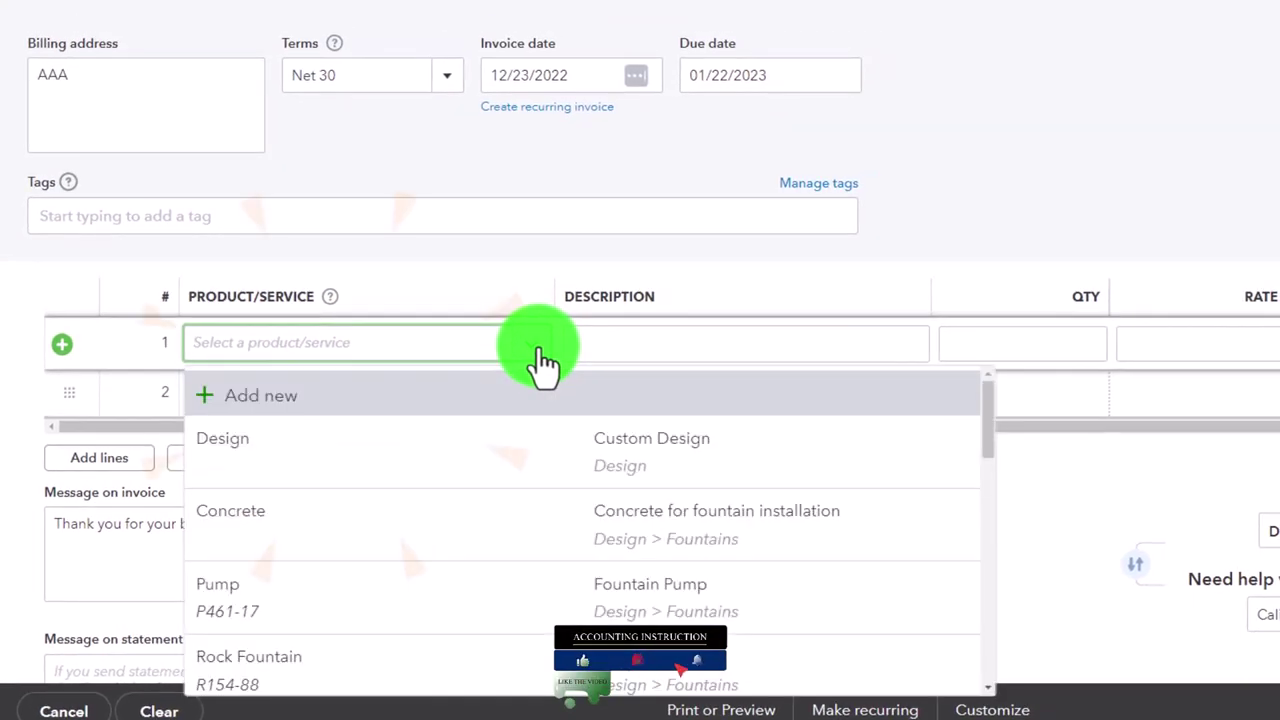
{"action": "left_click", "coordinate": [303, 413]}
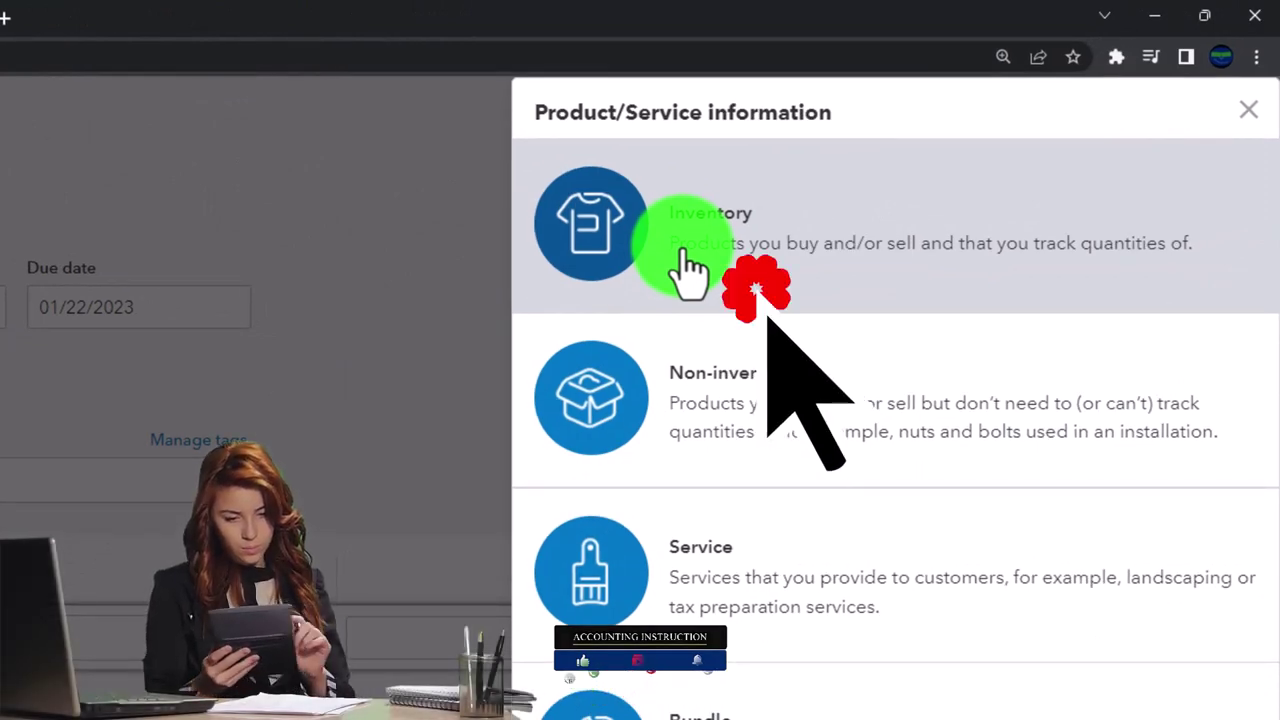
{"action": "left_click", "coordinate": [683, 250]}
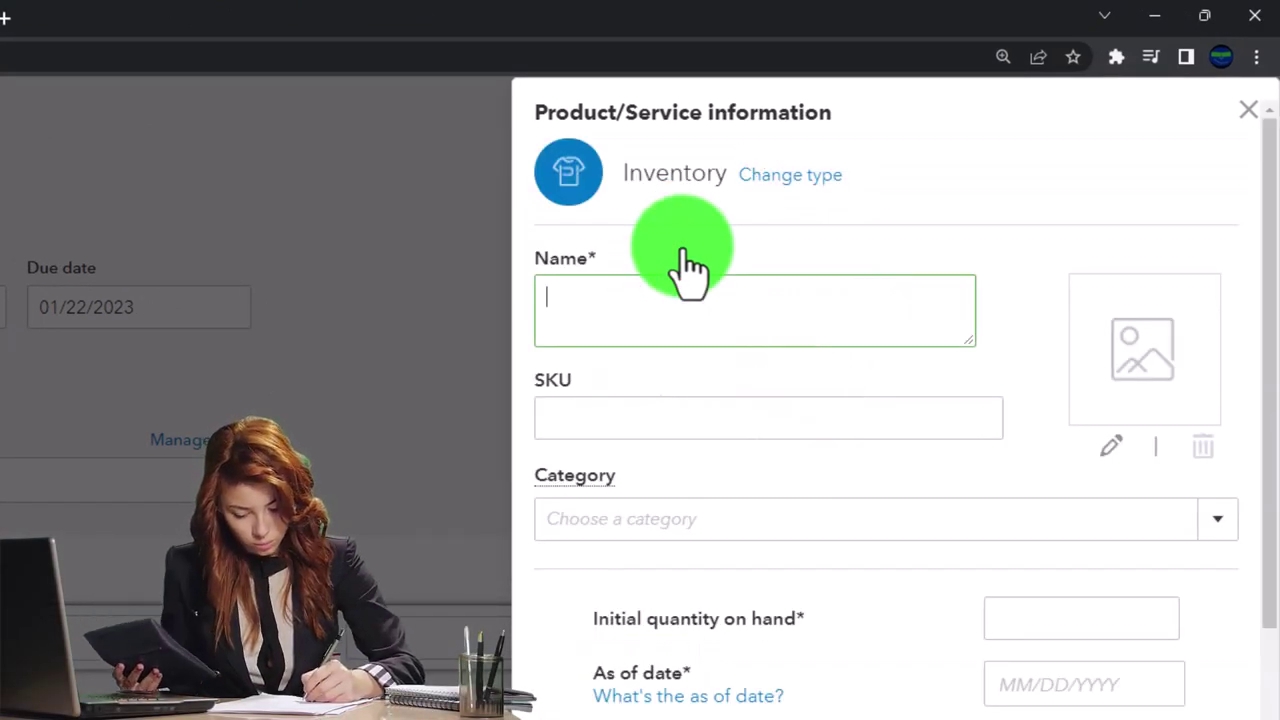
{"action": "type", "text": "Inv 1"}
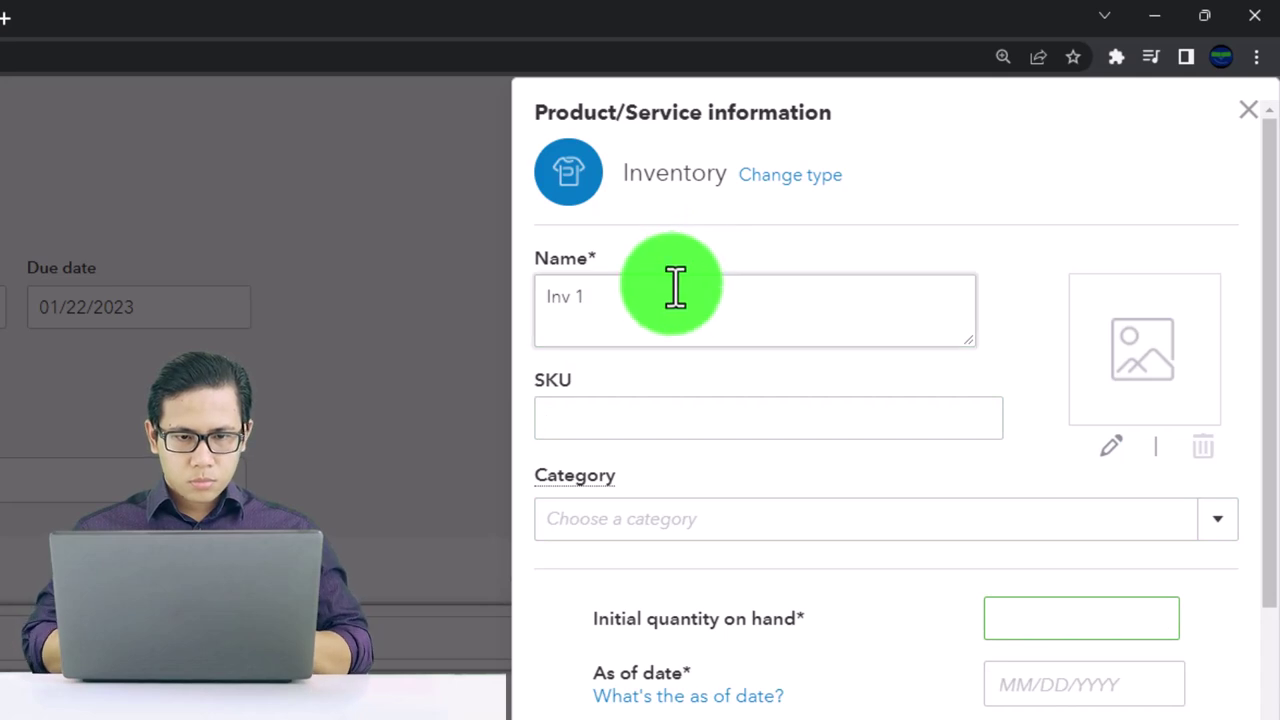
- Set the item's initial quantity on hand to 10, the as of date to 12/01/2022 and the reorder point to 0
{"action": "type", "text": "10"}
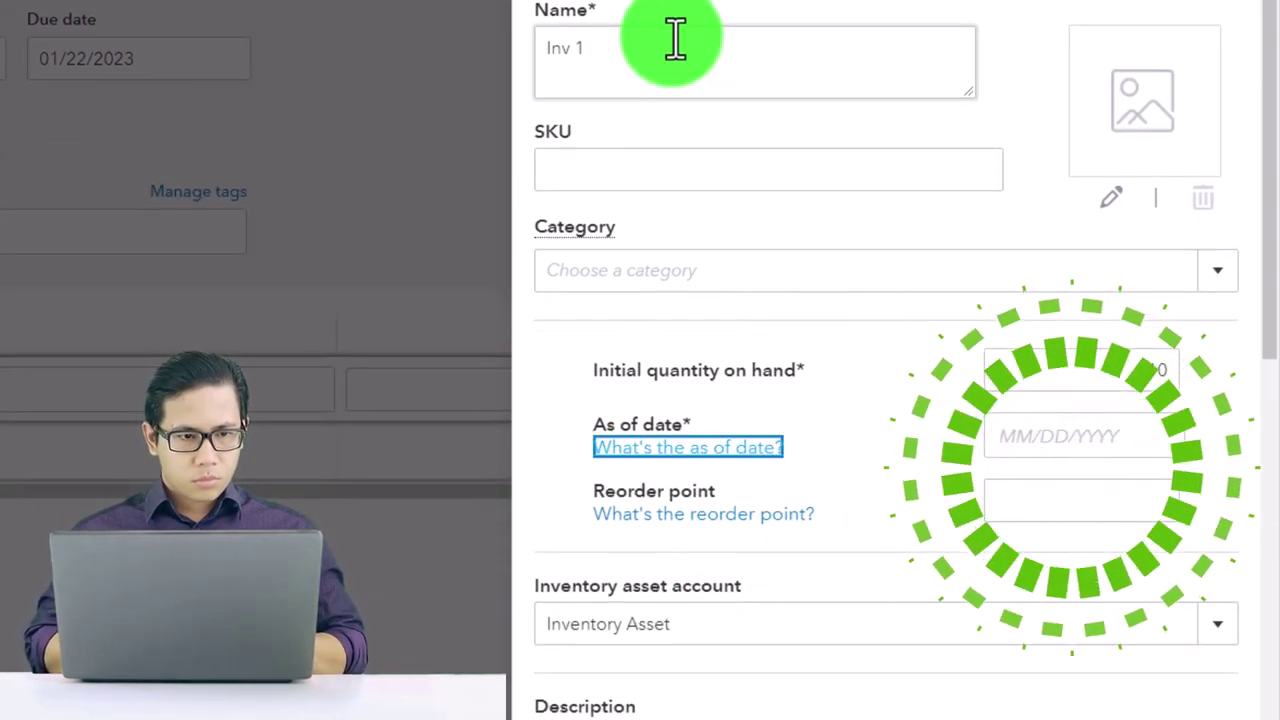
{"action": "key", "text": "Tab"}
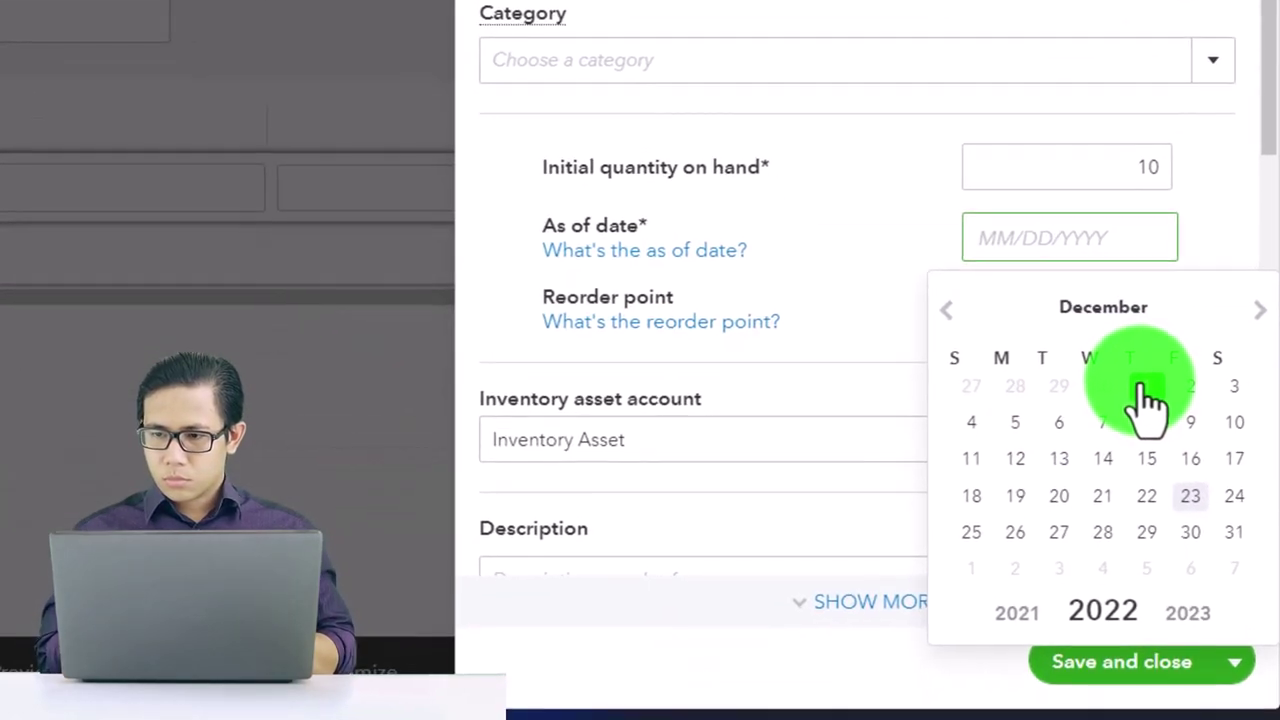
{"action": "left_click", "coordinate": [1150, 400]}
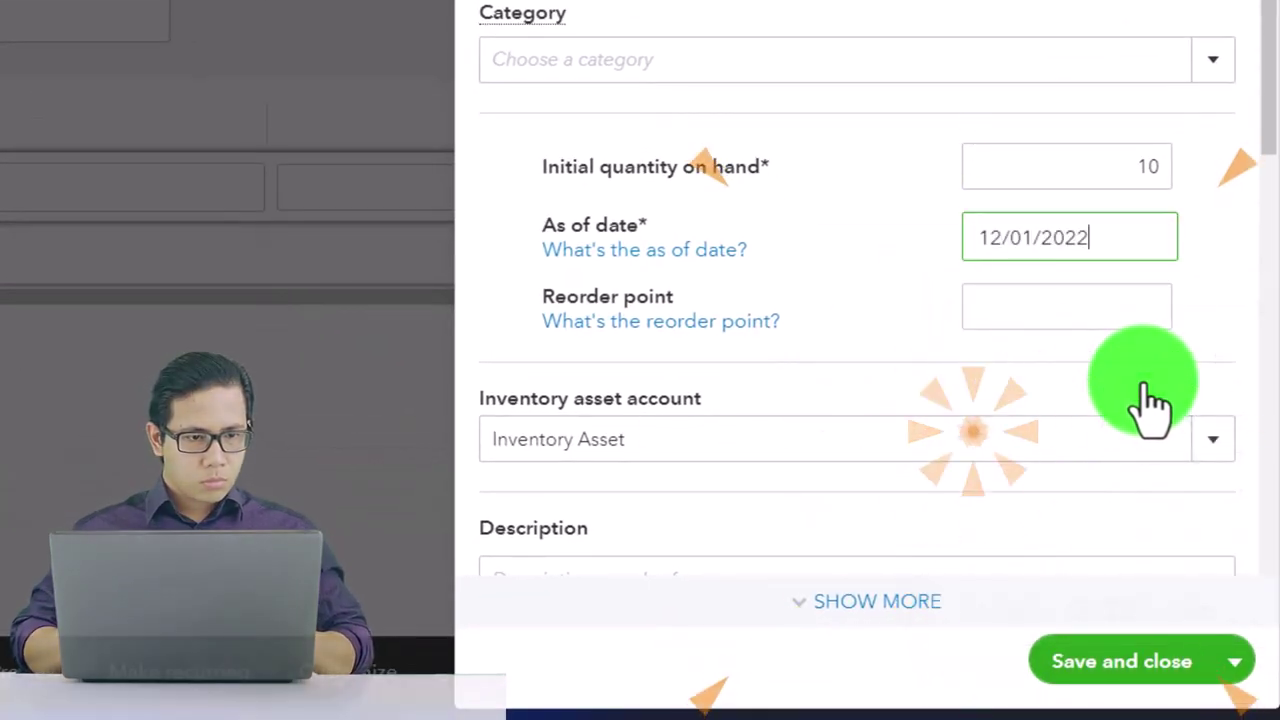
{"action": "left_click", "coordinate": [1052, 311]}
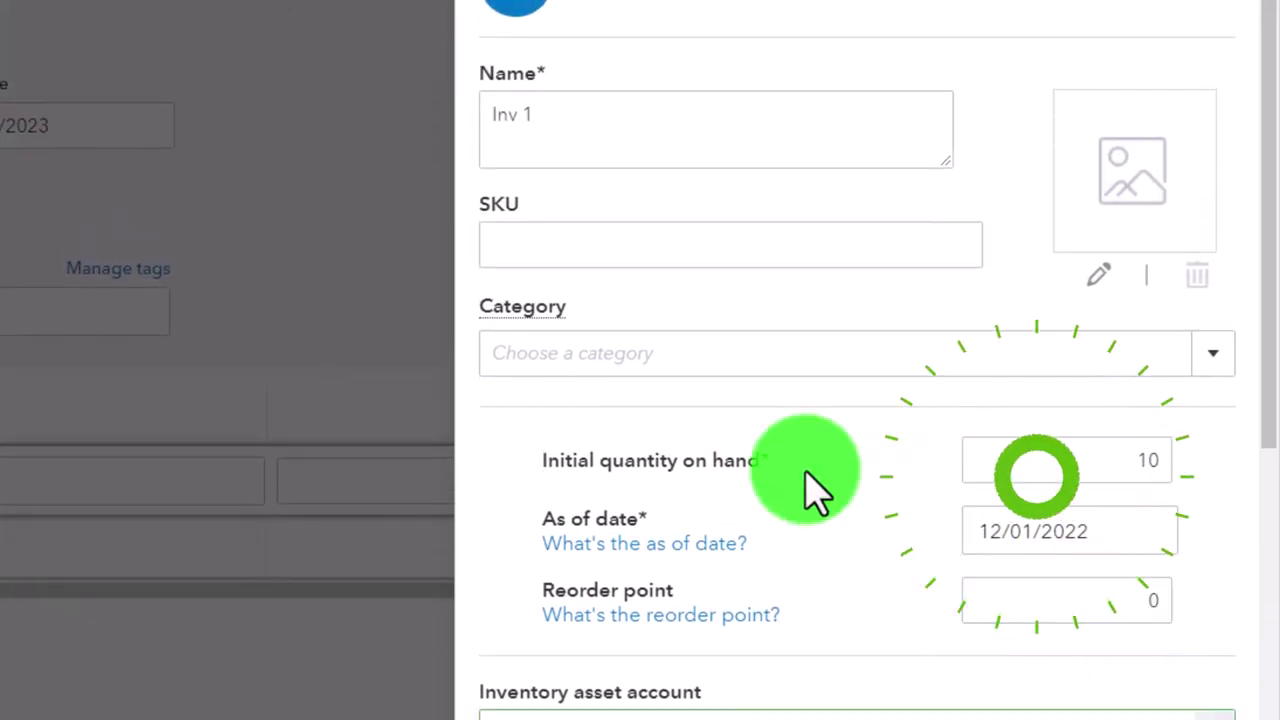
{"action": "key", "text": "Tab"}
- Enter Inv 1 as the item's sales description and 1,000 as its sales price
{"action": "scroll", "coordinate": [800, 486], "scroll_direction": "down", "scroll_amount": 3}
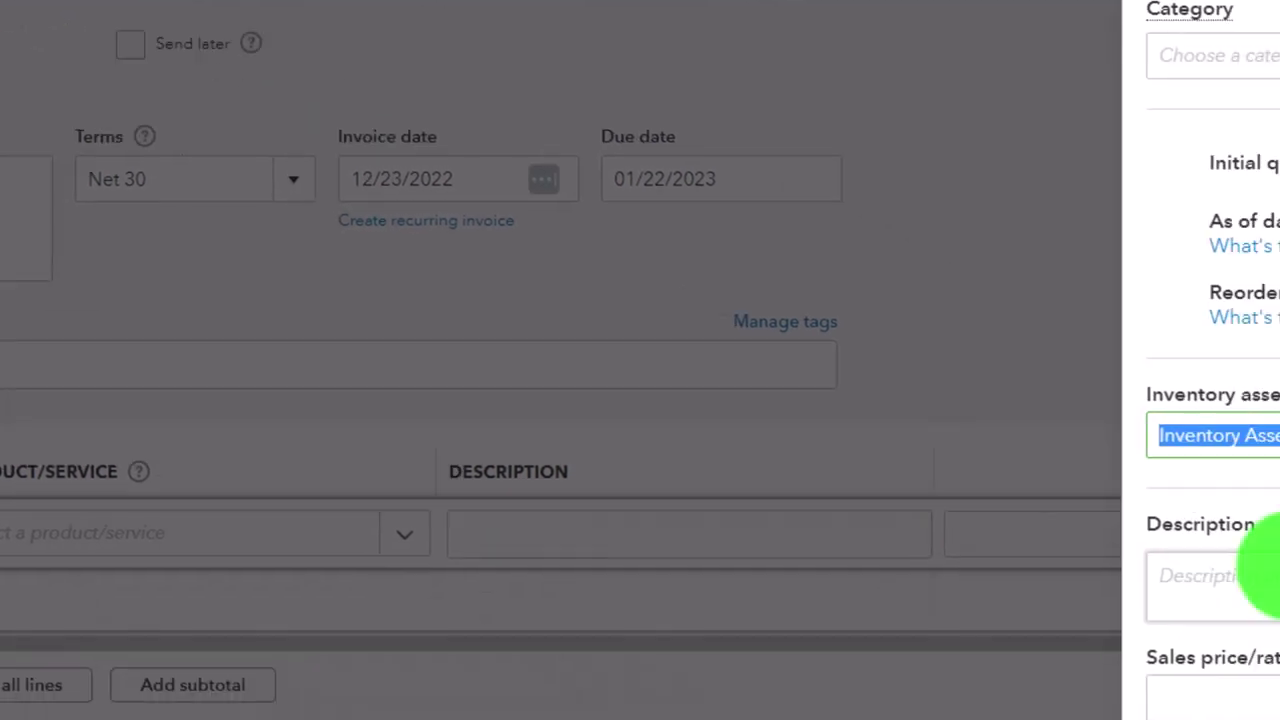
{"action": "left_click", "coordinate": [1257, 583]}
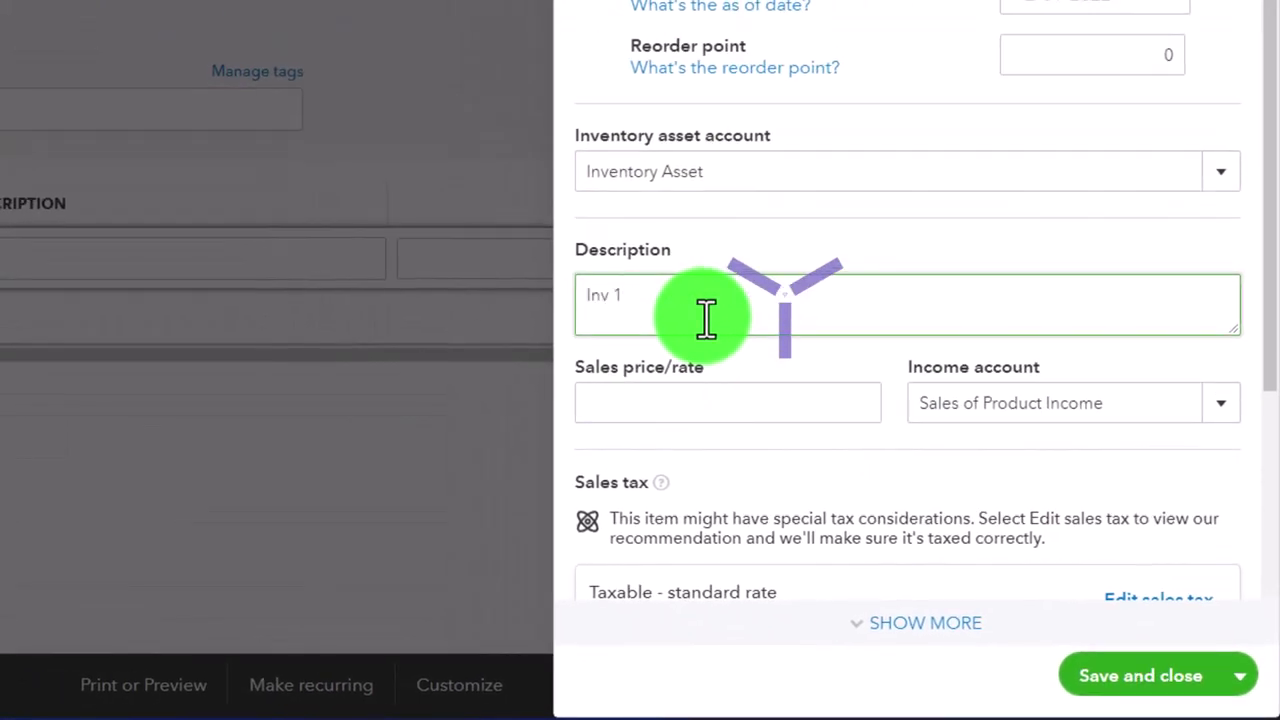
{"action": "scroll", "coordinate": [706, 318], "scroll_direction": "down", "scroll_amount": 2}
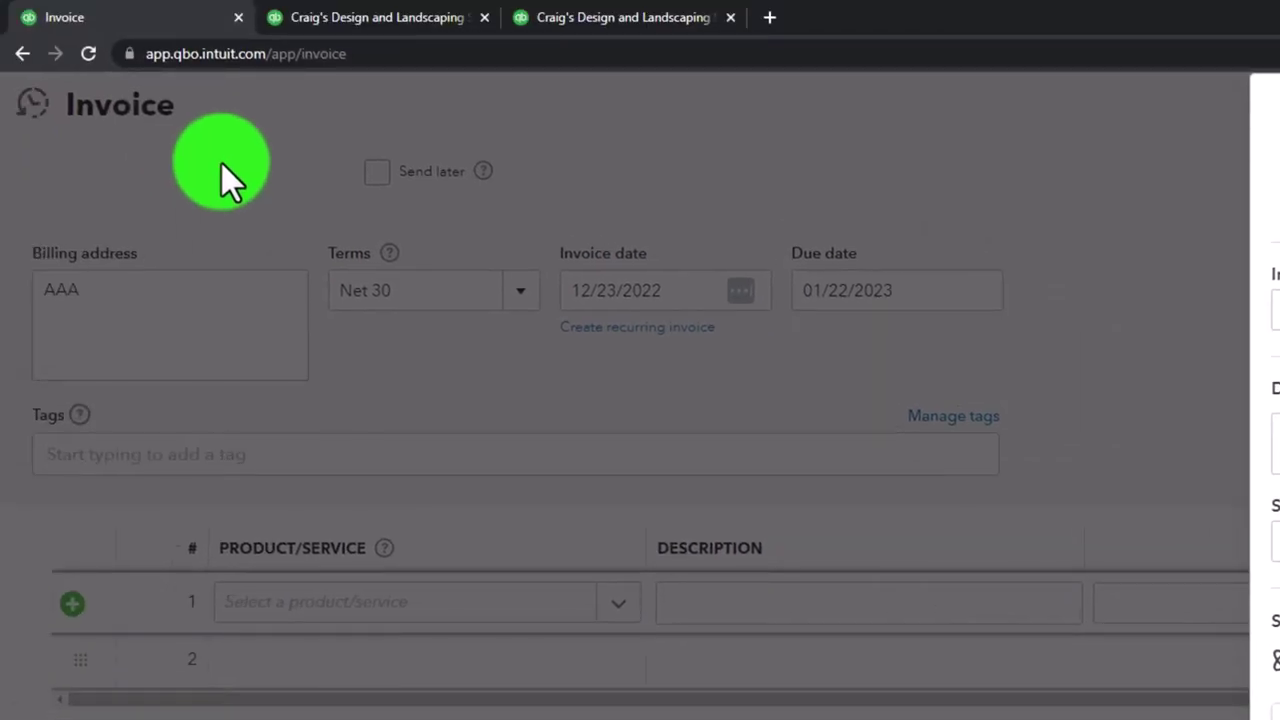
- Enter Inv 1 as the purchasing description, fill in the item's cost, and save the item to the invoice
{"action": "scroll", "coordinate": [1180, 460], "scroll_direction": "down", "scroll_amount": 3}
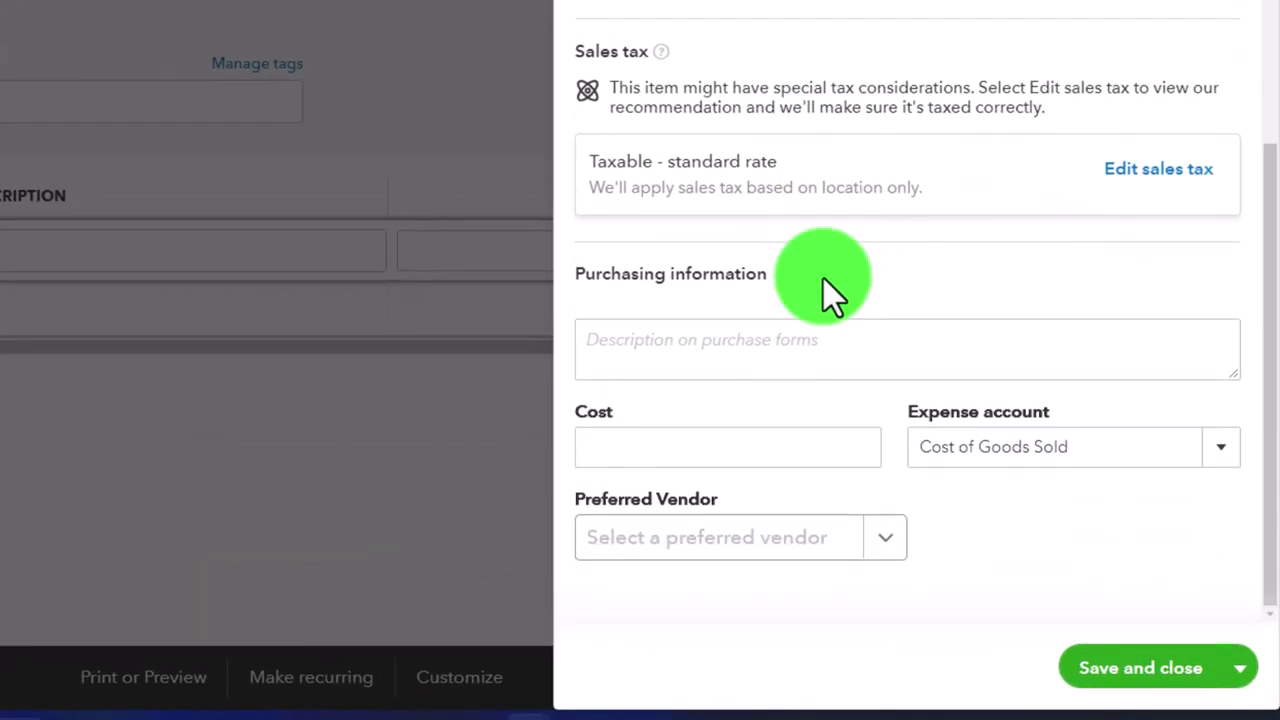
{"action": "left_click", "coordinate": [1134, 180]}
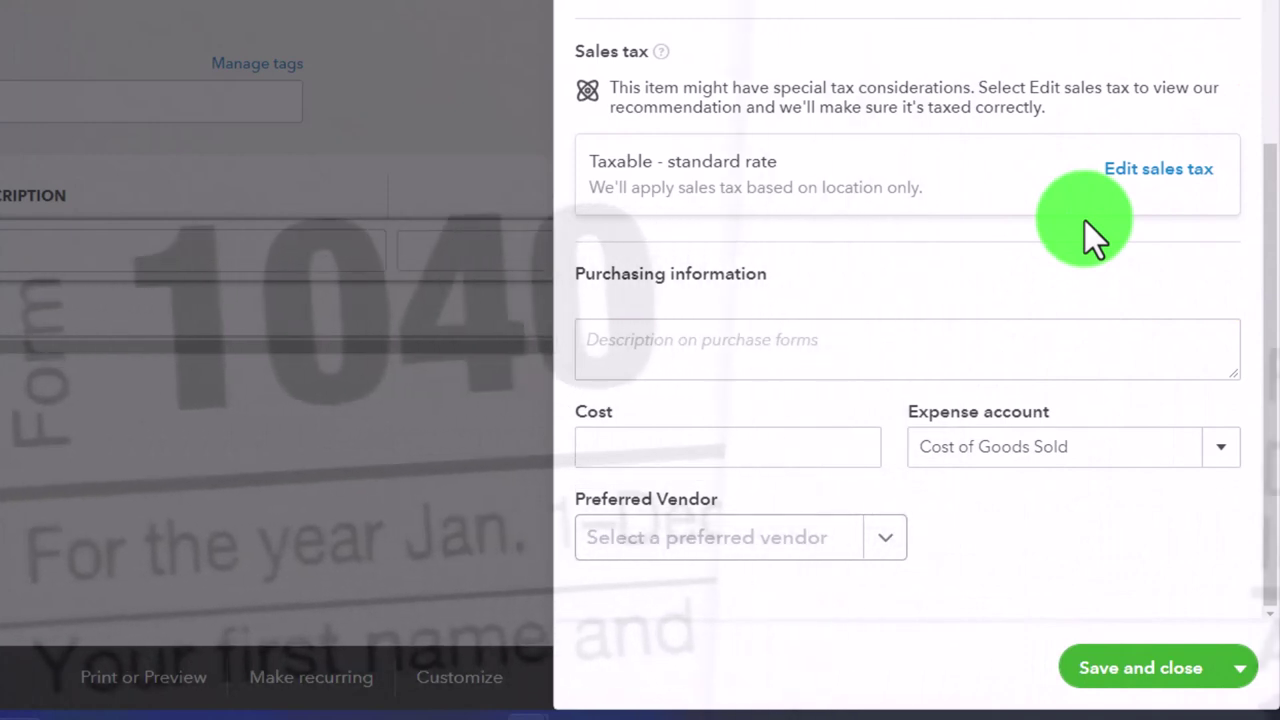
{"action": "left_click", "coordinate": [720, 343]}
{"action": "type", "text": "Inv 1"}
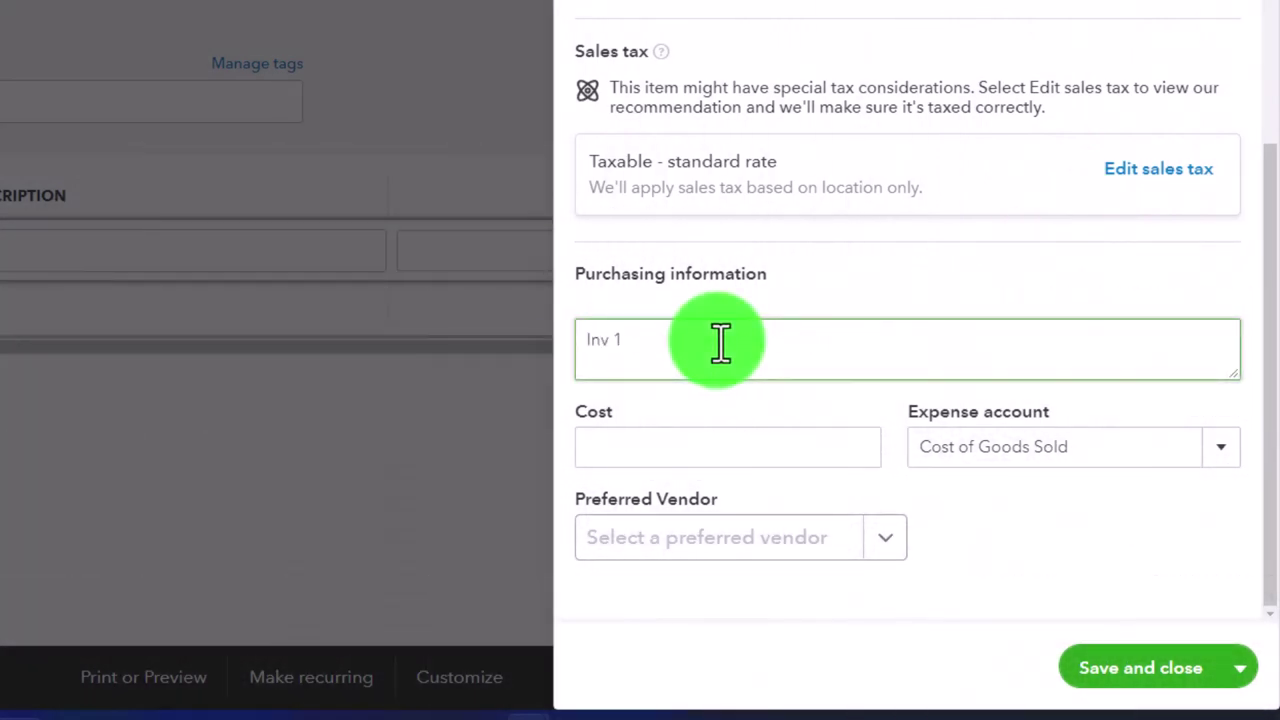
{"action": "left_click", "coordinate": [695, 437]}
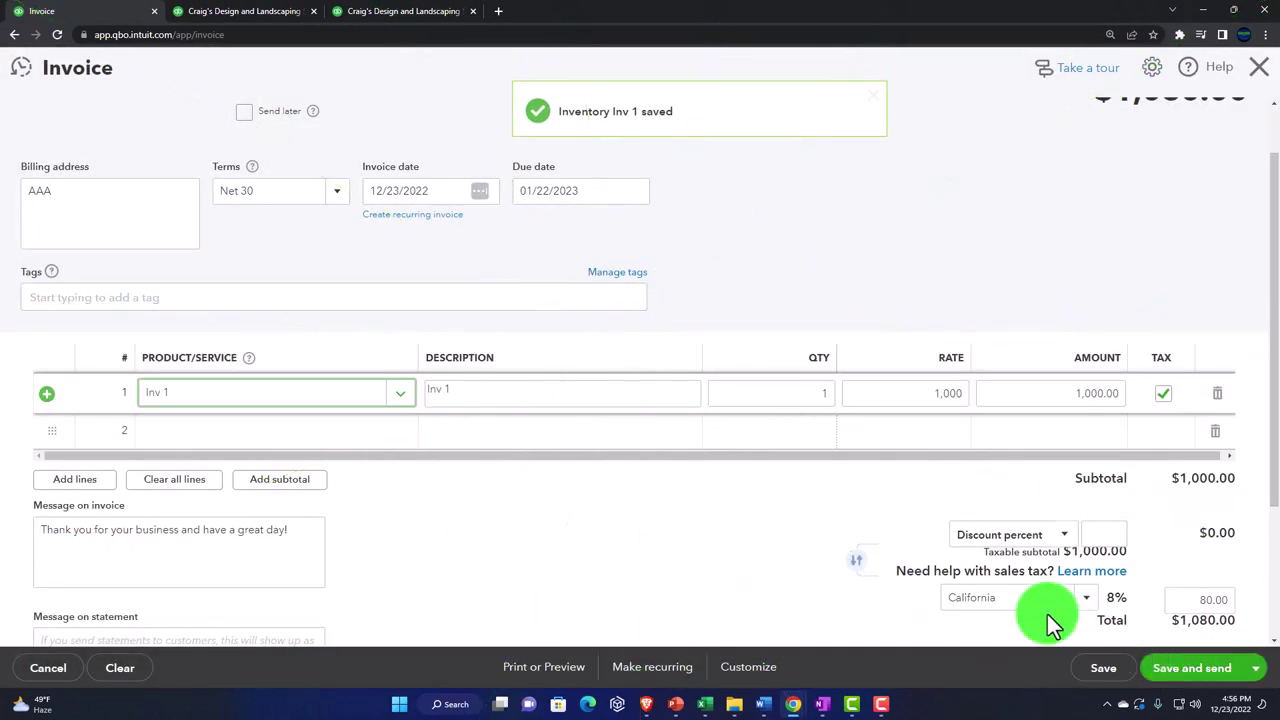
- Keep one Inv 1 at a rate of 1,000 with 8% California sales tax, and save and close the invoice
{"action": "key", "text": "Tab"}
{"action": "key", "text": "Tab"}
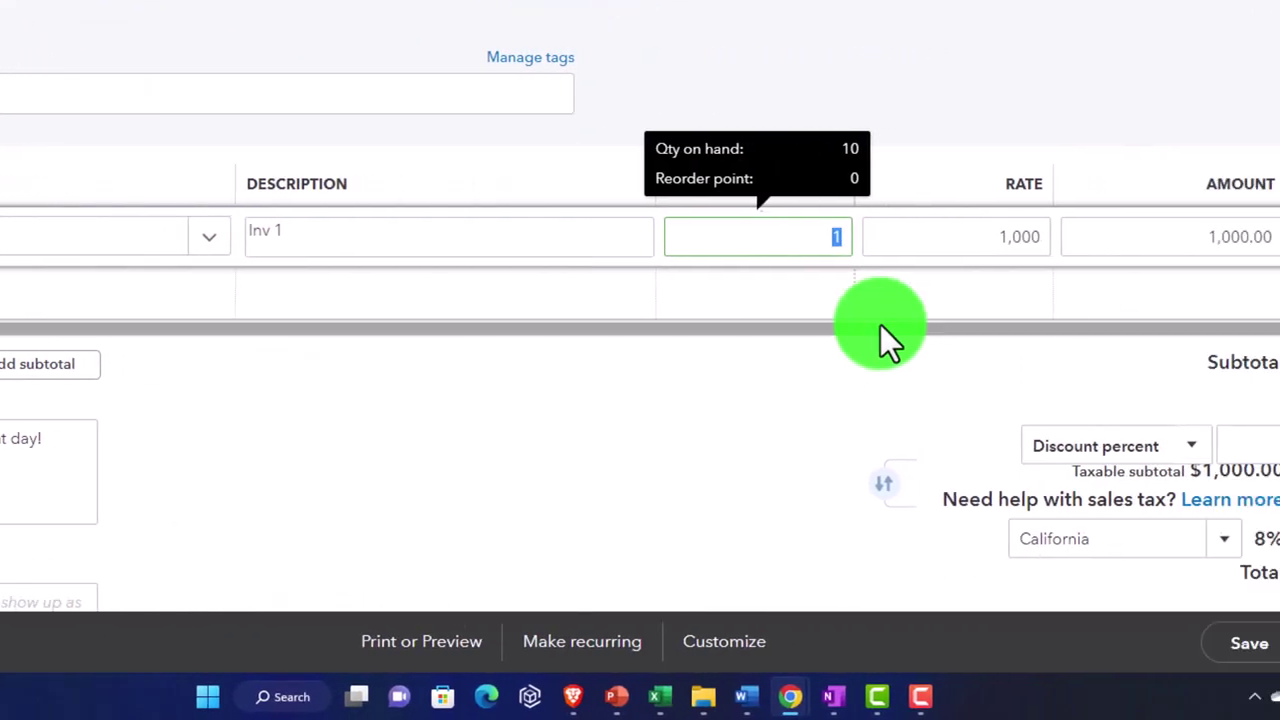
{"action": "key", "text": "Tab"}
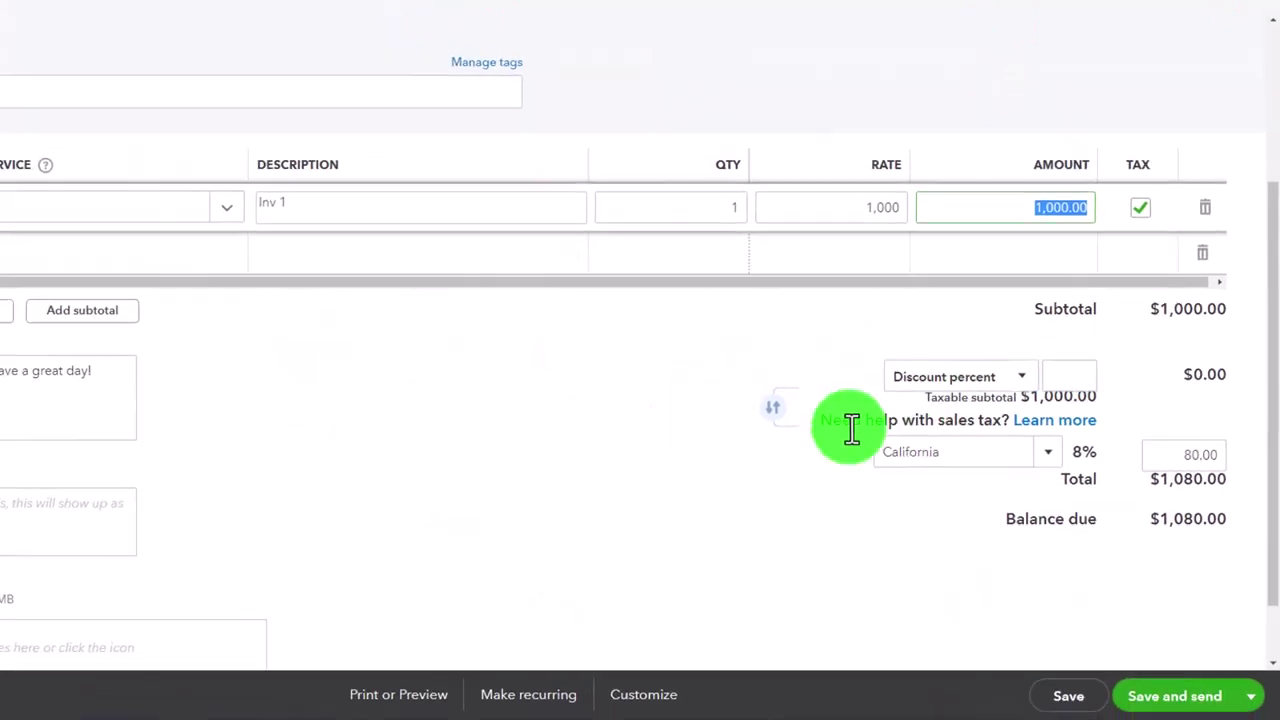
{"action": "scroll", "coordinate": [687, 494], "scroll_direction": "up", "scroll_amount": 3}
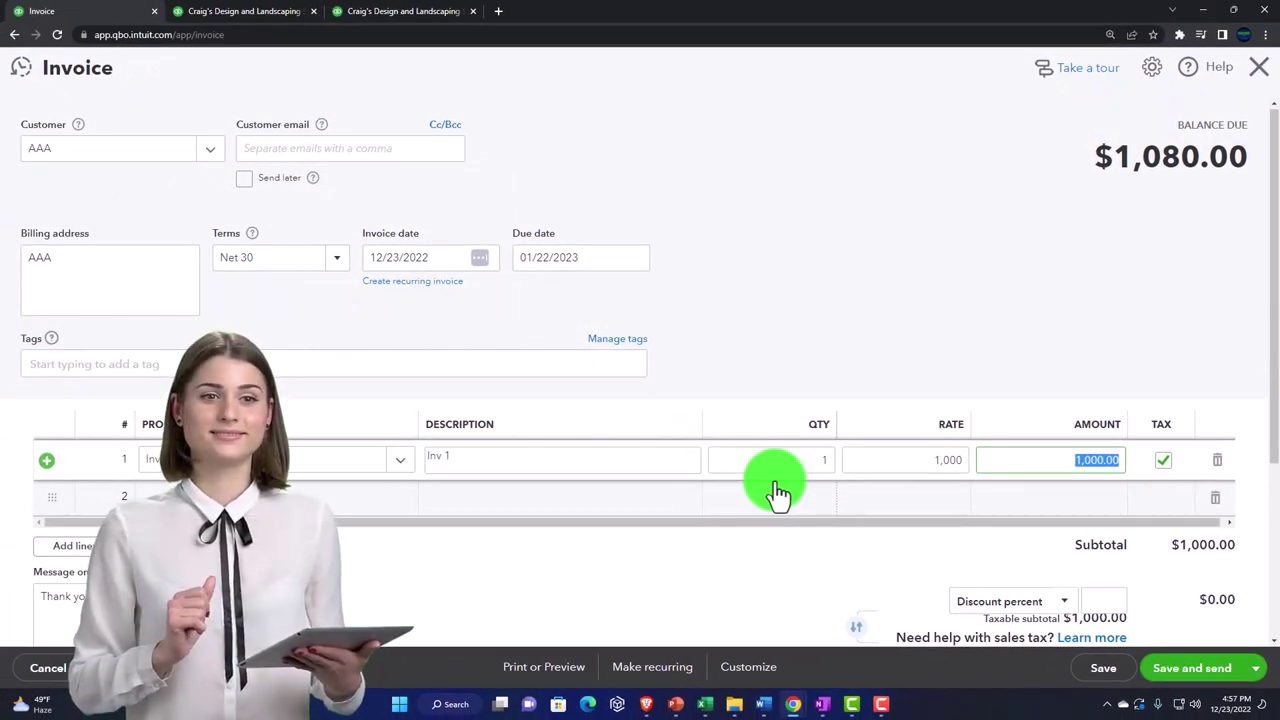
{"action": "scroll", "coordinate": [778, 490], "scroll_direction": "down", "scroll_amount": 3}
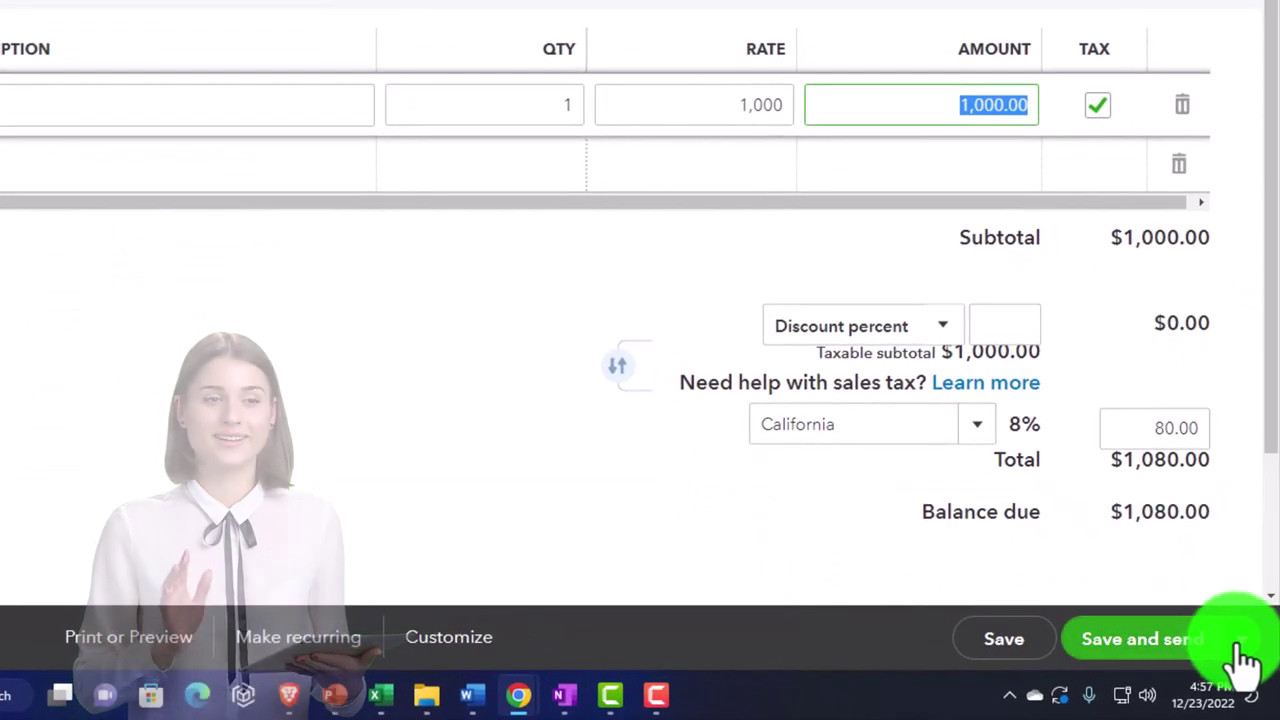
{"action": "left_click", "coordinate": [1243, 648]}
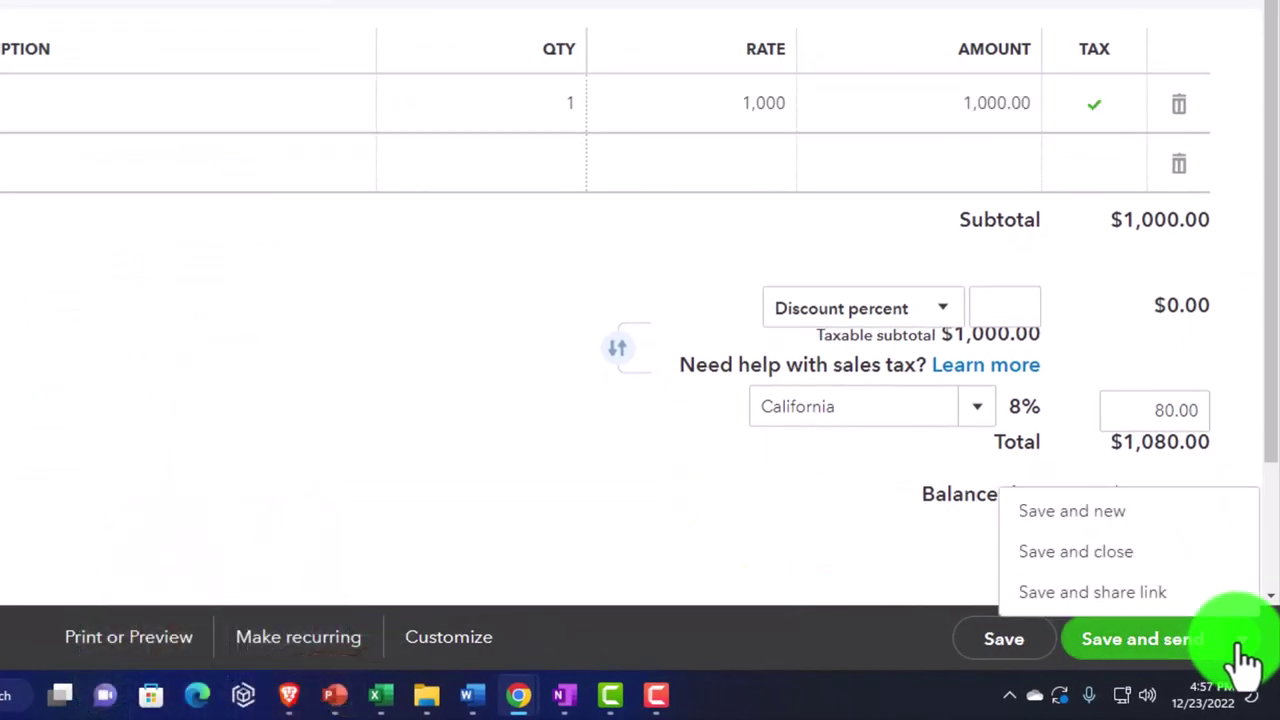
{"action": "left_click", "coordinate": [1106, 568]}
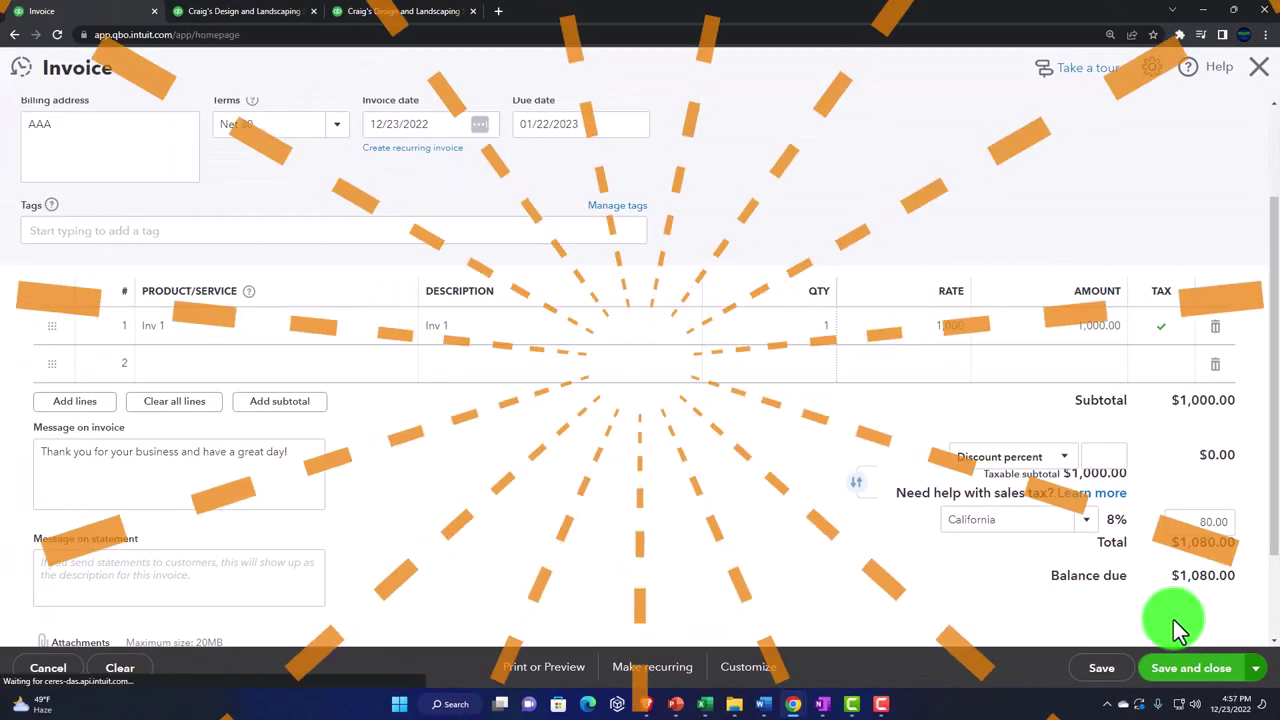
- Rerun the Balance Sheet report in its tab and drill down into the Accounts Receivable (A/R) amount
{"action": "left_click", "coordinate": [257, 12]}
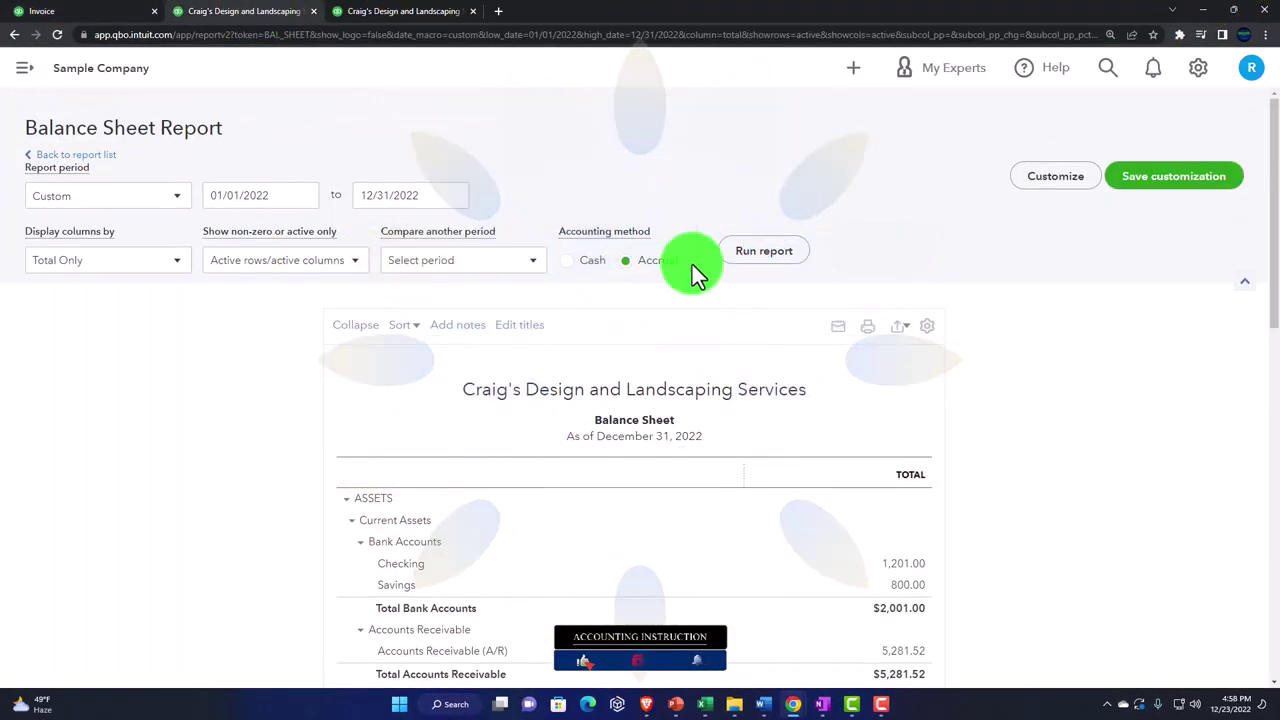
{"action": "scroll", "coordinate": [385, 440], "scroll_direction": "down", "scroll_amount": 2}
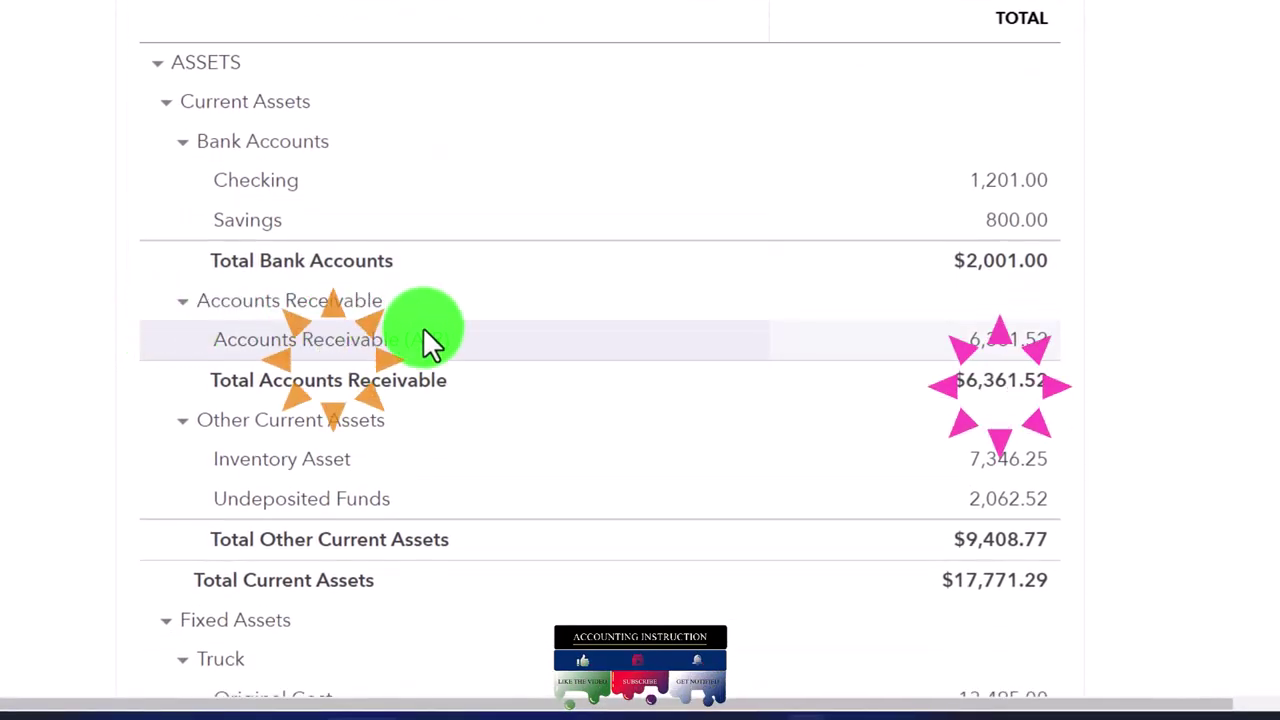
{"action": "left_click", "coordinate": [1000, 342]}
- Open the 12/23/2022 AAA invoice from the Accounts Receivable transaction report and examine its line item, sales tax and total
{"action": "scroll", "coordinate": [939, 399], "scroll_direction": "down", "scroll_amount": 15}
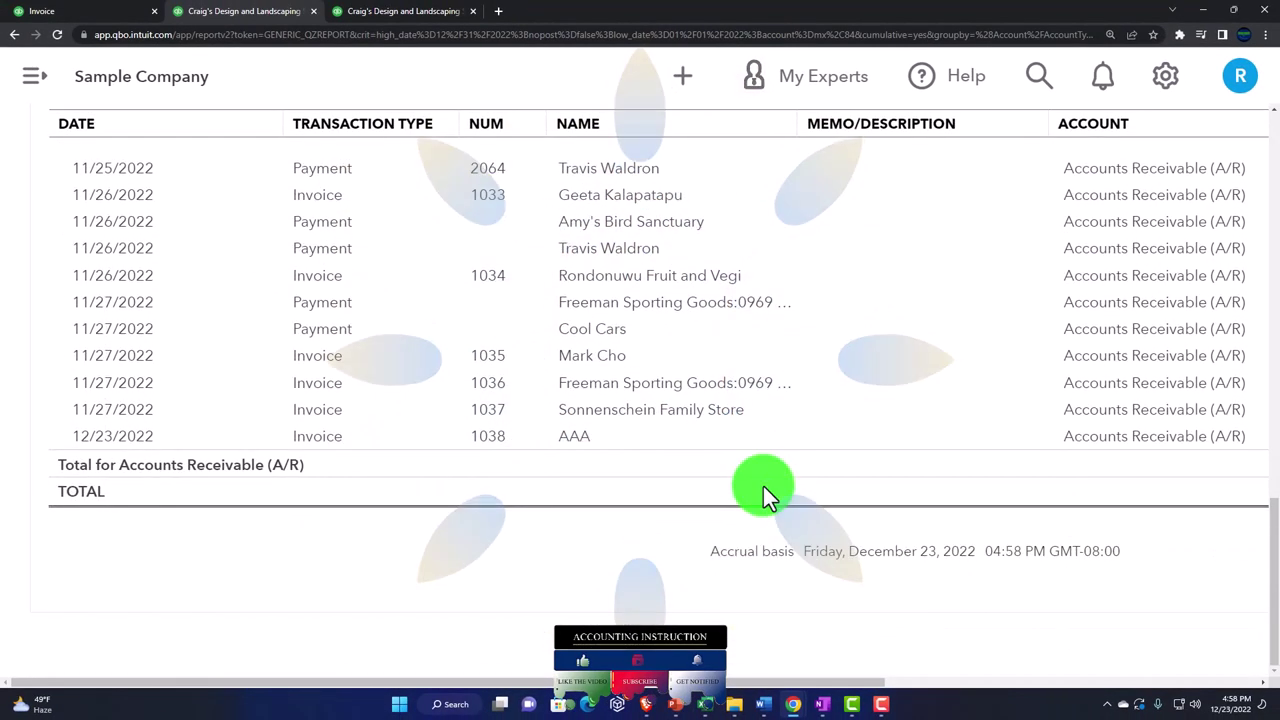
{"action": "key", "text": "ctrl+minus"}
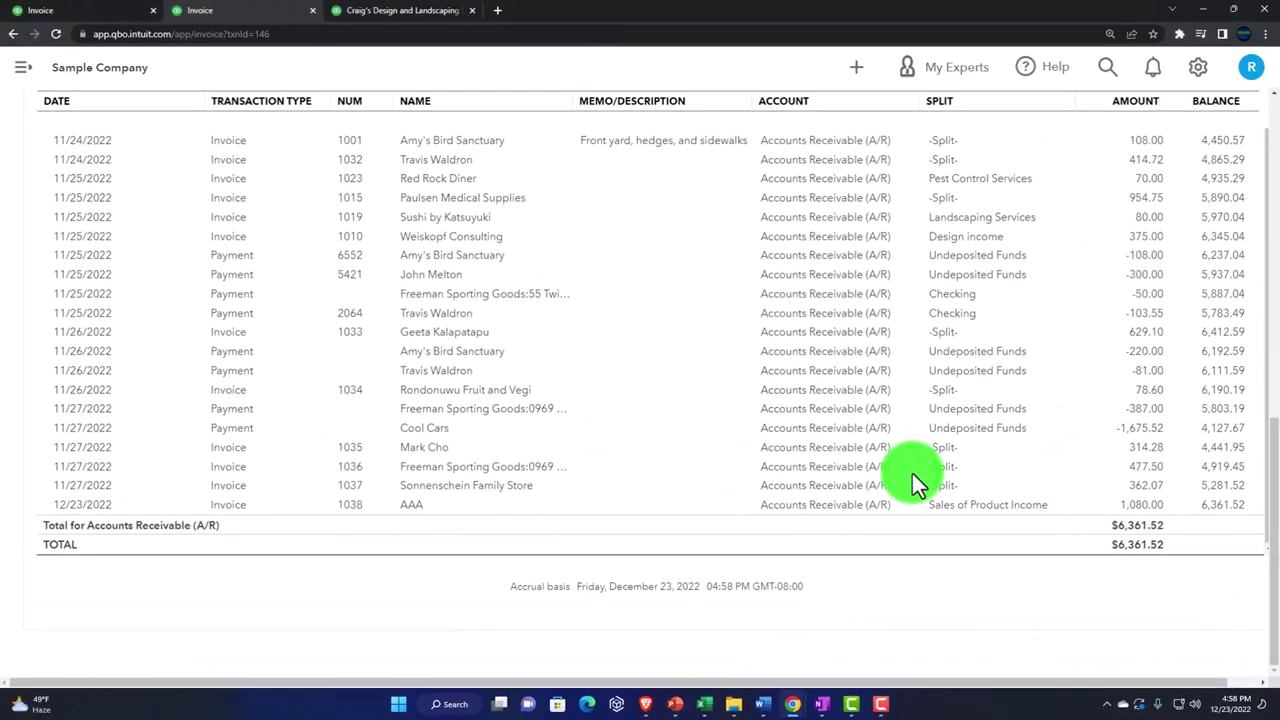
{"action": "scroll", "coordinate": [1000, 510], "scroll_direction": "down", "scroll_amount": 3}
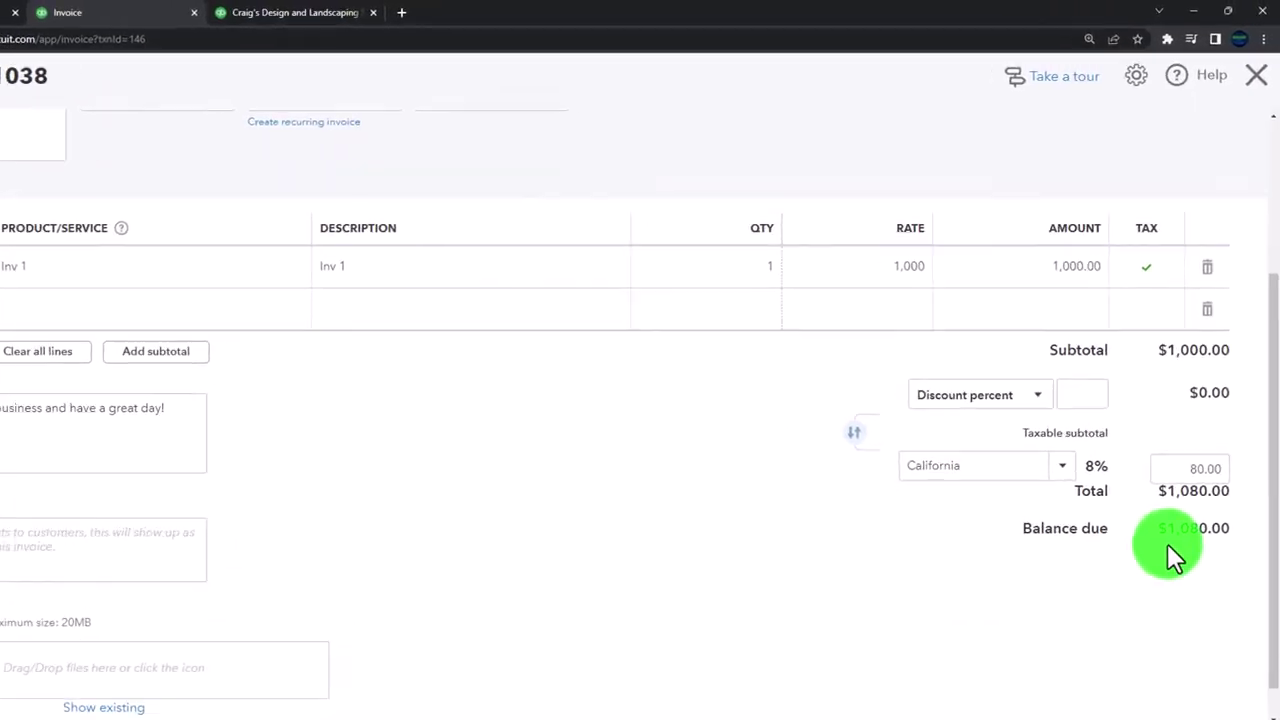
- Leave the AAA invoice and return from the Accounts Receivable transaction report to the Balance Sheet
{"action": "key", "text": "ctrl+shift+Tab"}
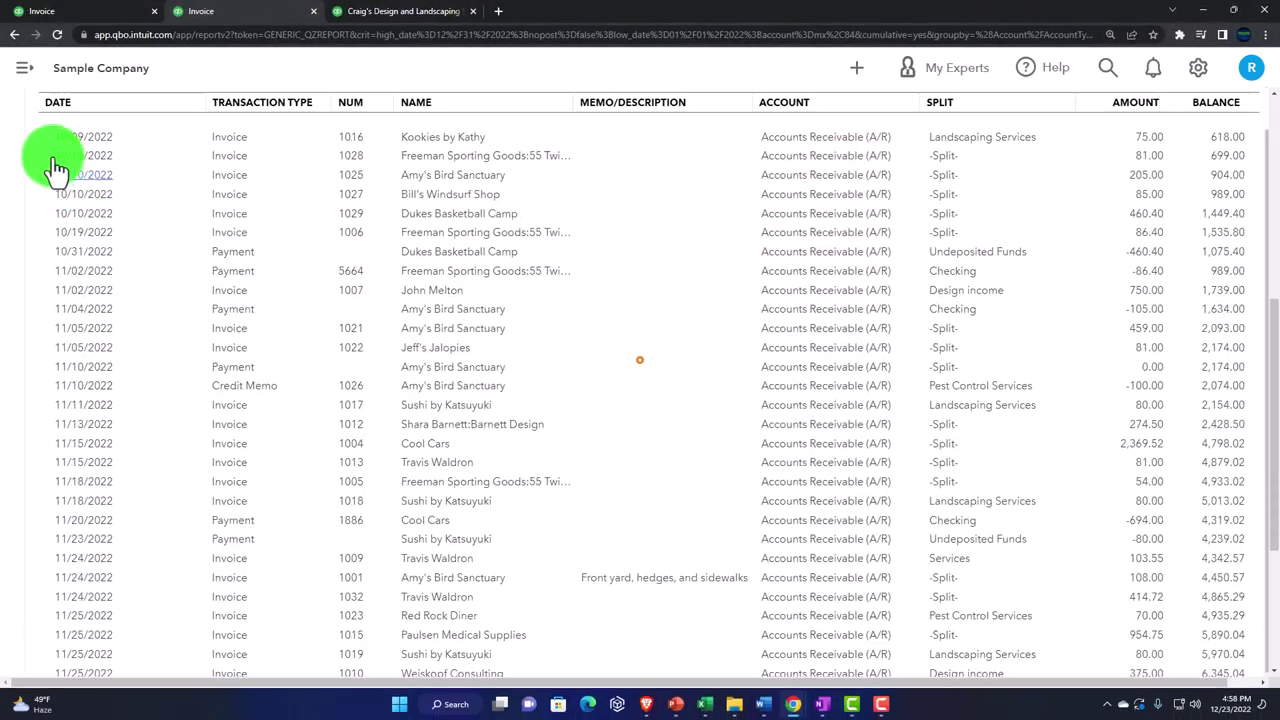
{"action": "scroll", "coordinate": [40, 165], "scroll_direction": "down", "scroll_amount": 5}
{"action": "scroll", "coordinate": [37, 123], "scroll_direction": "up", "scroll_amount": 10}
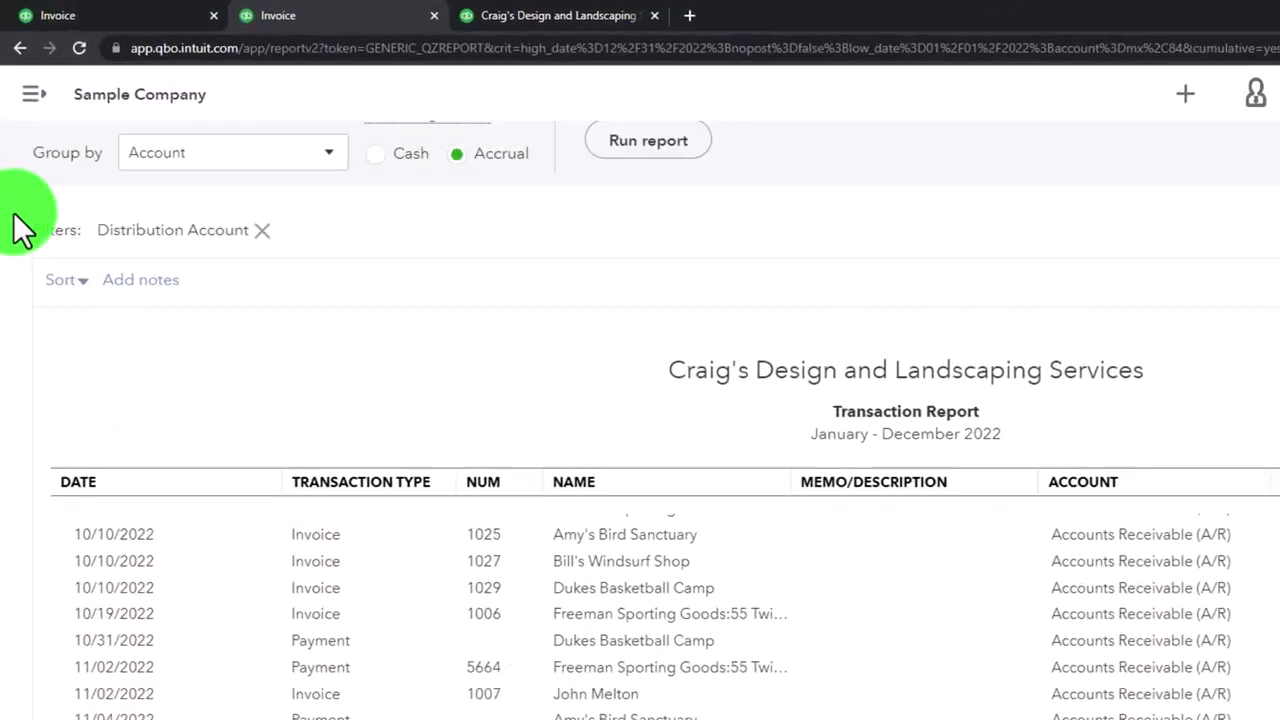
{"action": "left_click", "coordinate": [165, 252]}
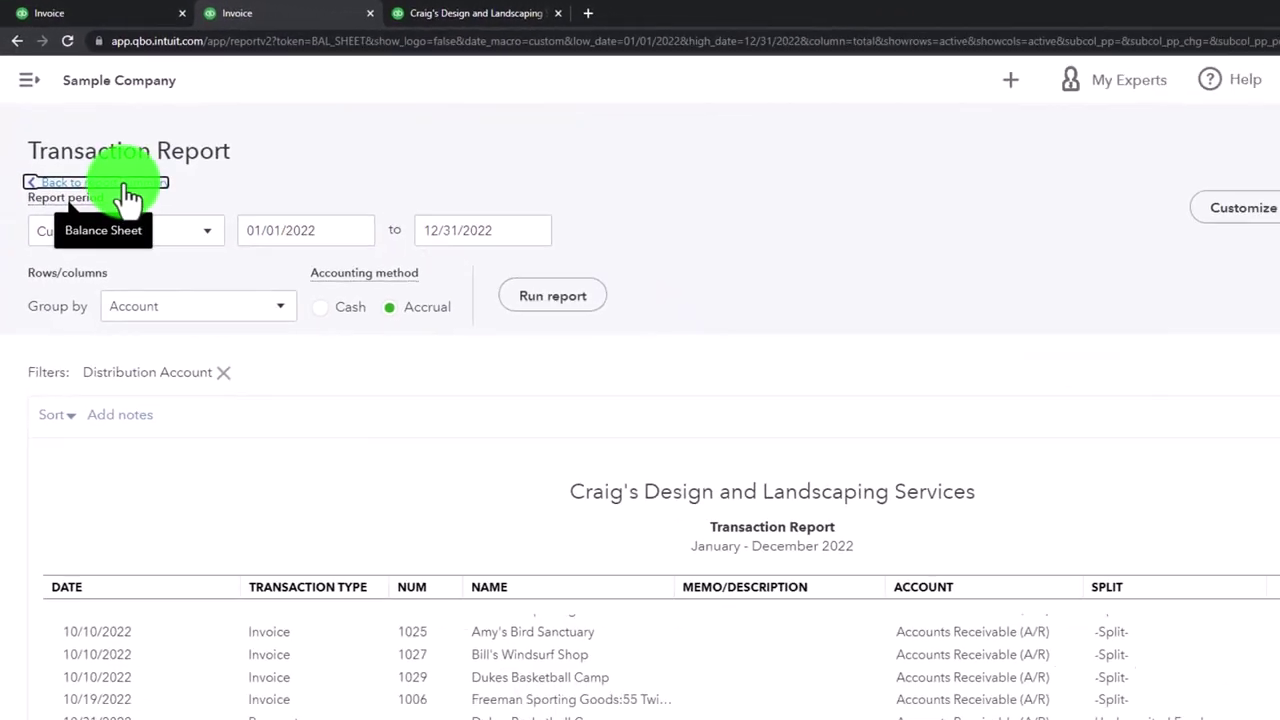
- Rerun the Profit and Loss report in its tab and drill down into the Sales of Product Income amount
{"action": "left_click", "coordinate": [370, 18]}
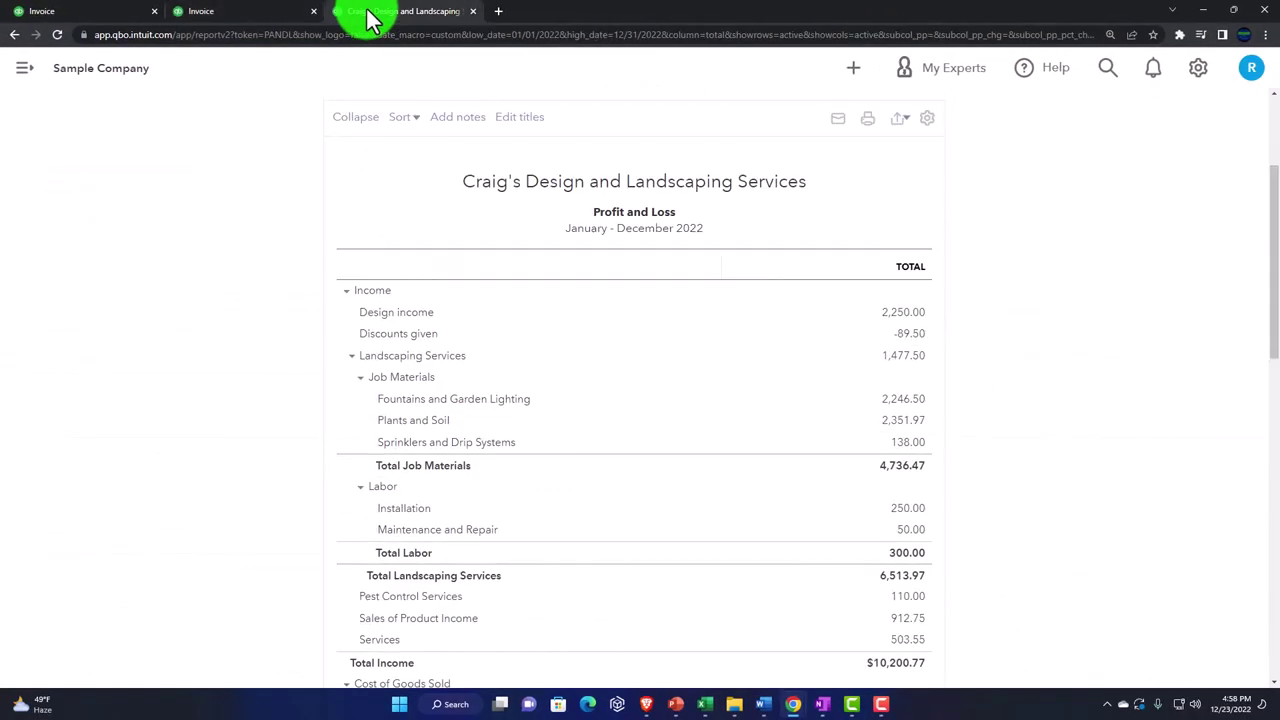
{"action": "scroll", "coordinate": [385, 396], "scroll_direction": "up", "scroll_amount": 2}
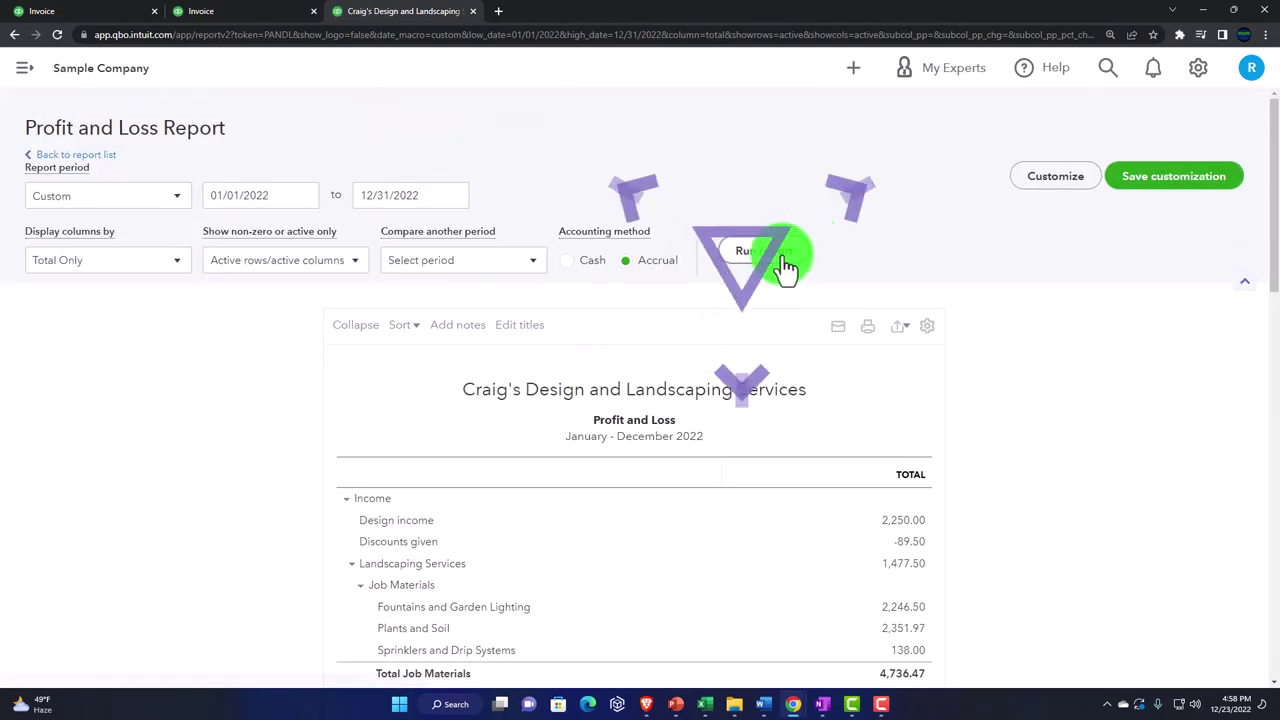
{"action": "scroll", "coordinate": [248, 476], "scroll_direction": "down", "scroll_amount": 2}
{"action": "key", "text": "ctrl+plus"}
{"action": "key", "text": "ctrl+plus"}
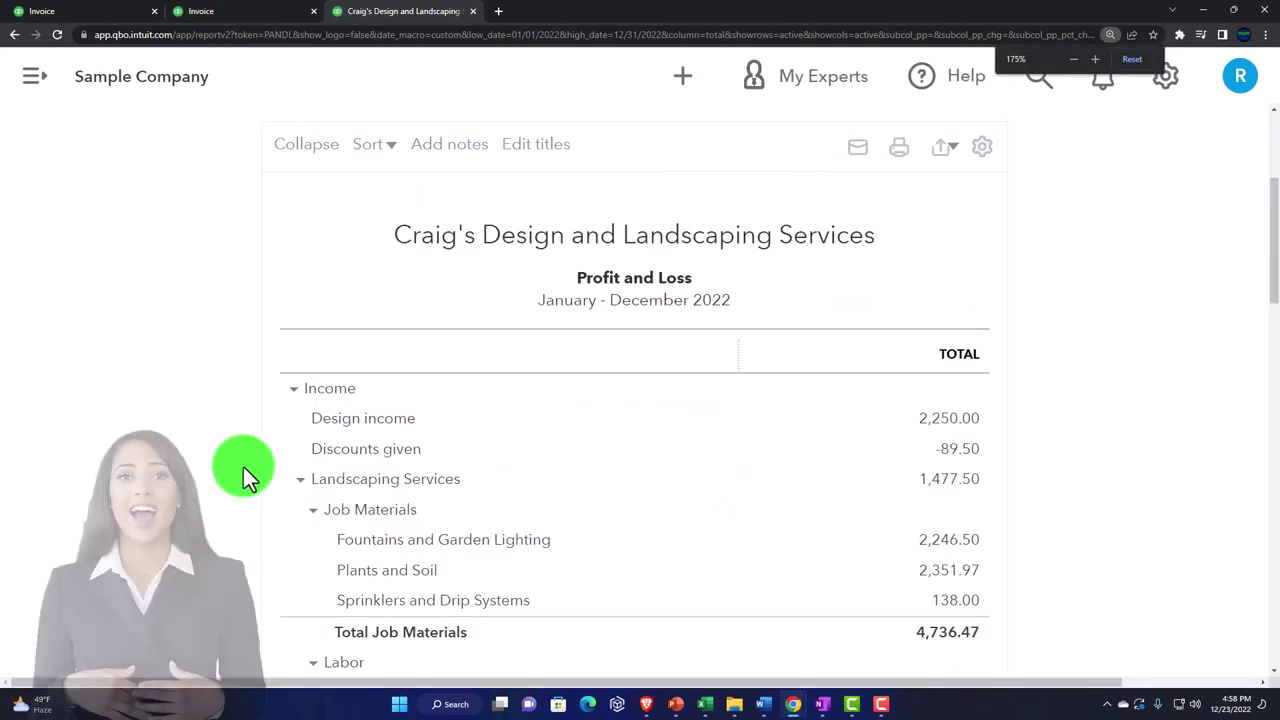
{"action": "scroll", "coordinate": [243, 466], "scroll_direction": "down", "scroll_amount": 2}
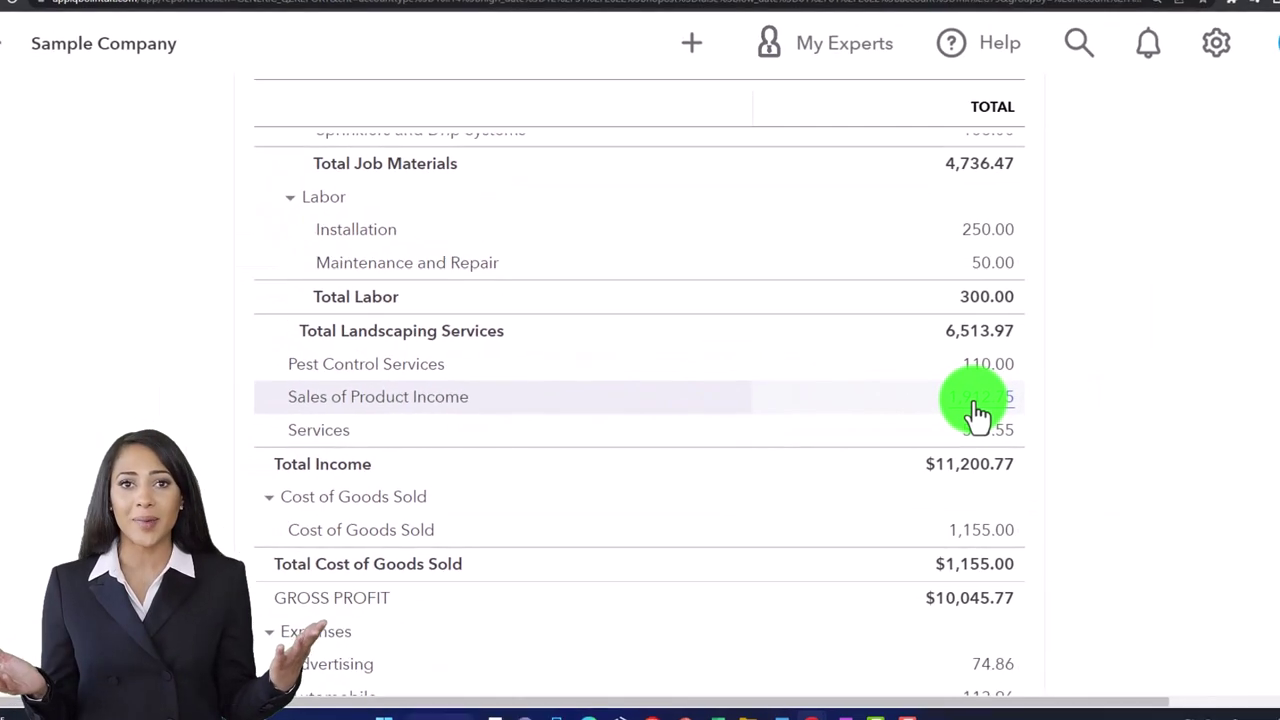
{"action": "left_click", "coordinate": [1058, 388]}
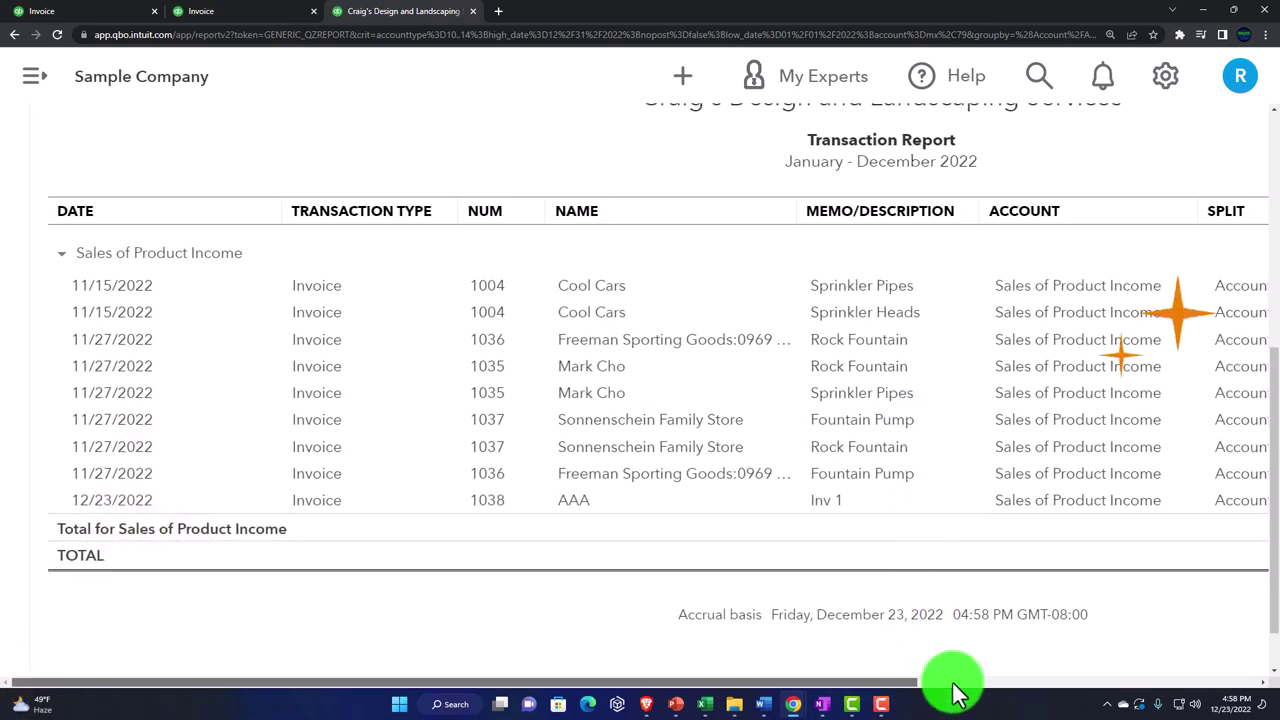
- Examine the AAA invoice's Inv 1 amount in the Sales of Product Income transactions, and return to the Profit and Loss report
{"action": "left_click_drag", "start_coordinate": [951, 686], "coordinate": [1185, 596]}
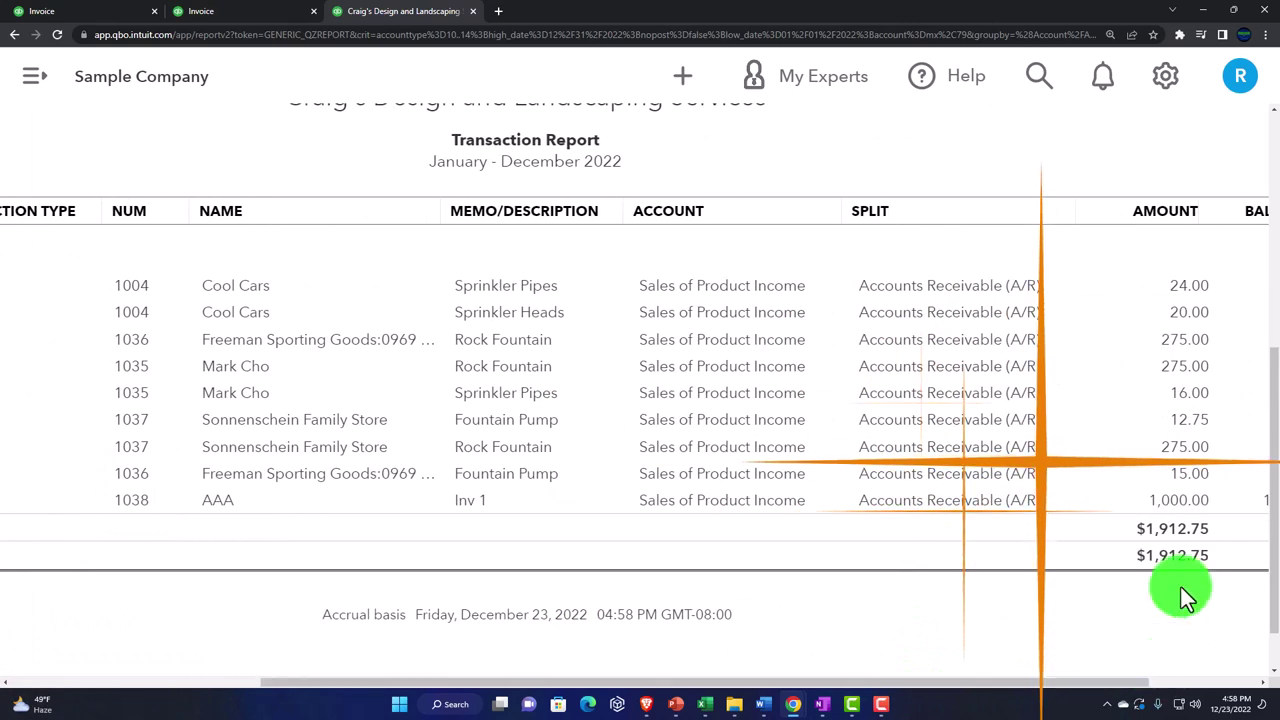
{"action": "left_click_drag", "start_coordinate": [1055, 695], "coordinate": [709, 686]}
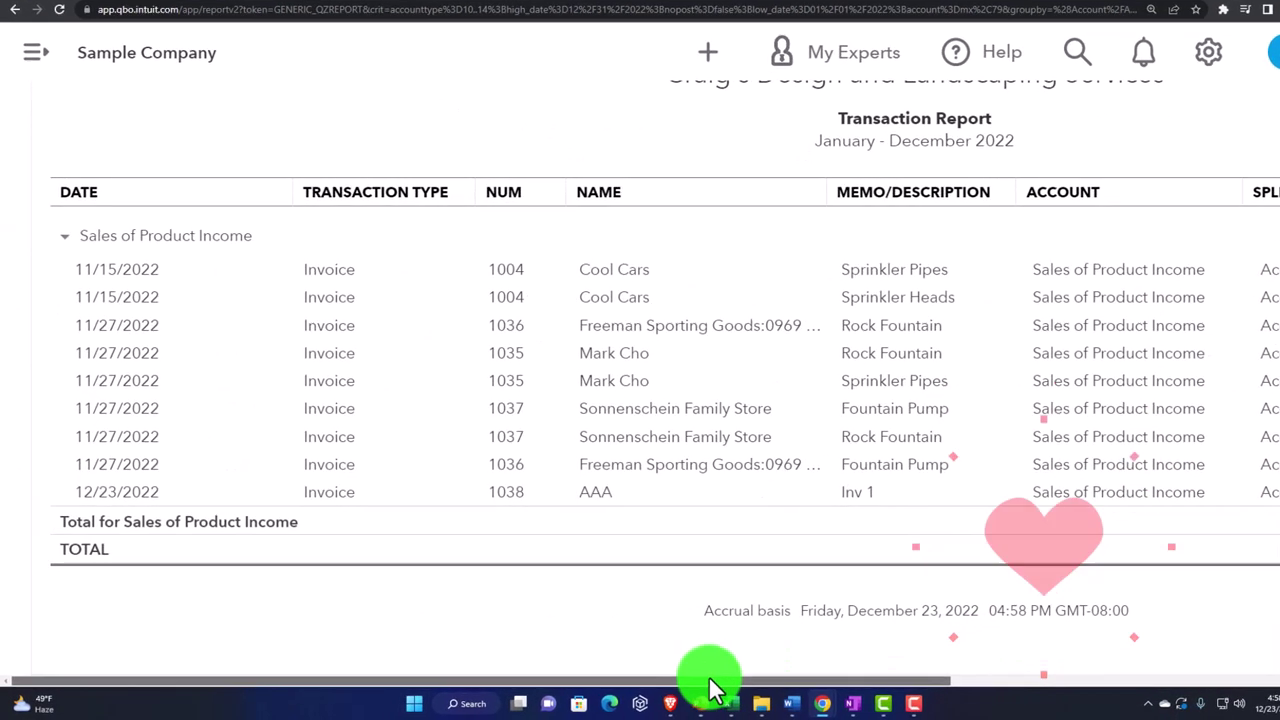
{"action": "scroll", "coordinate": [3, 295], "scroll_direction": "up", "scroll_amount": 5}
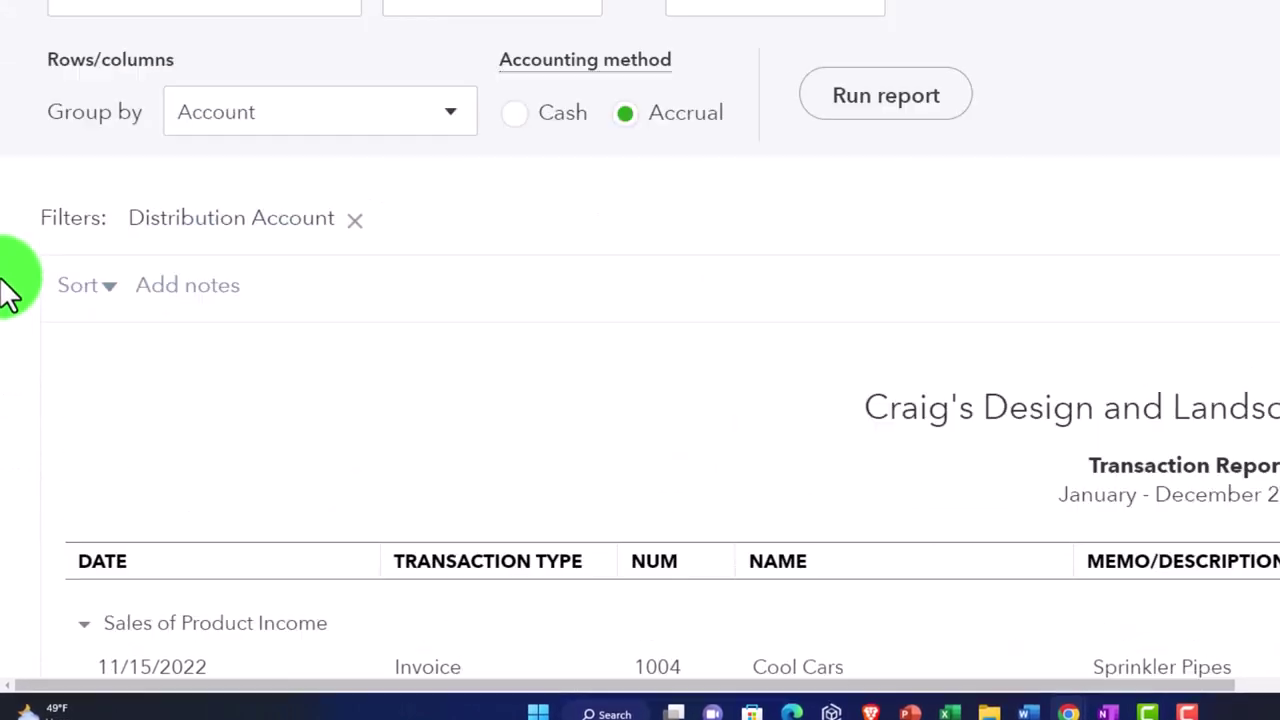
{"action": "left_click", "coordinate": [128, 214]}
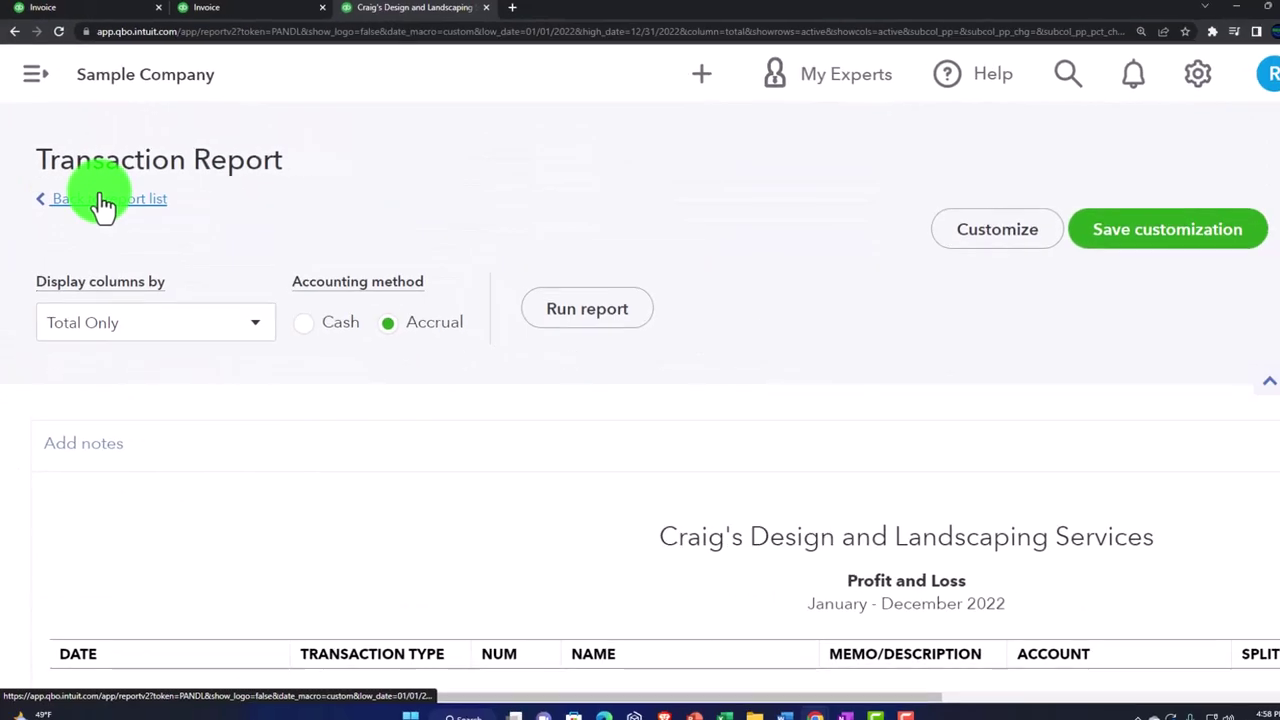
- Go back to the Balance Sheet tab and drill down into the Board of Equalization Payable amount
{"action": "left_click", "coordinate": [210, 14]}
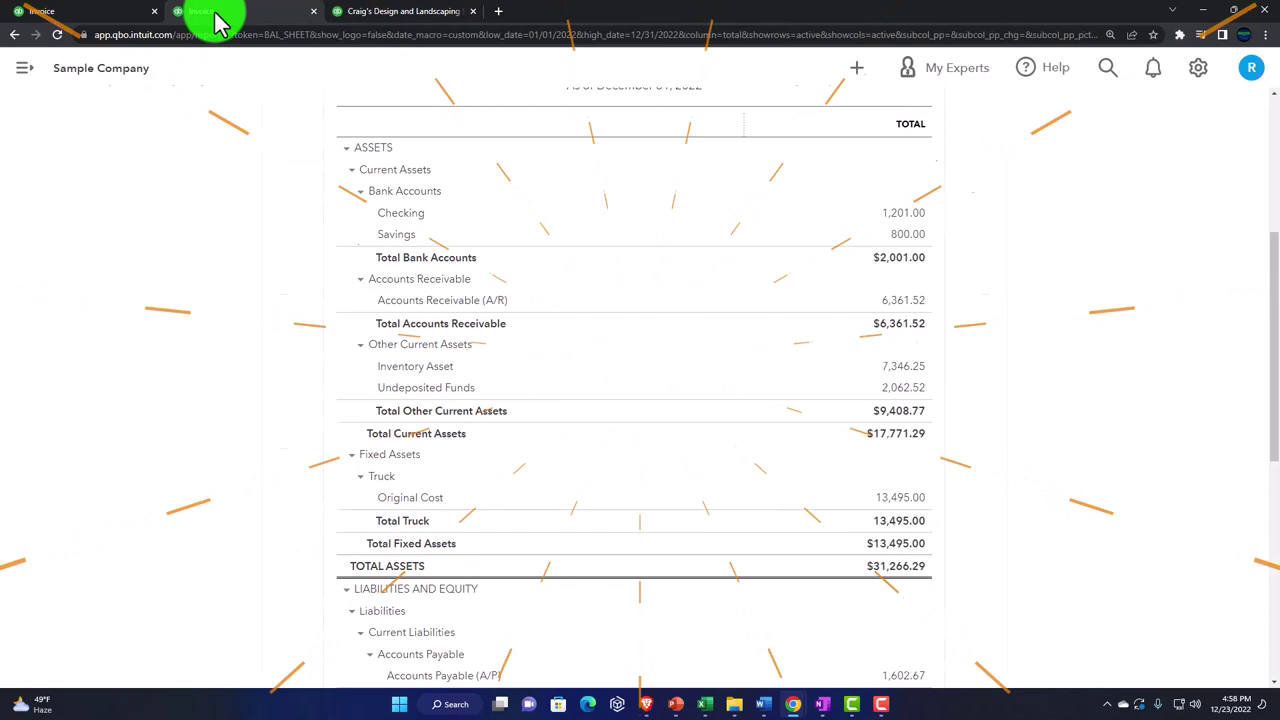
{"action": "key", "text": "ctrl+plus"}
{"action": "key", "text": "ctrl+plus"}
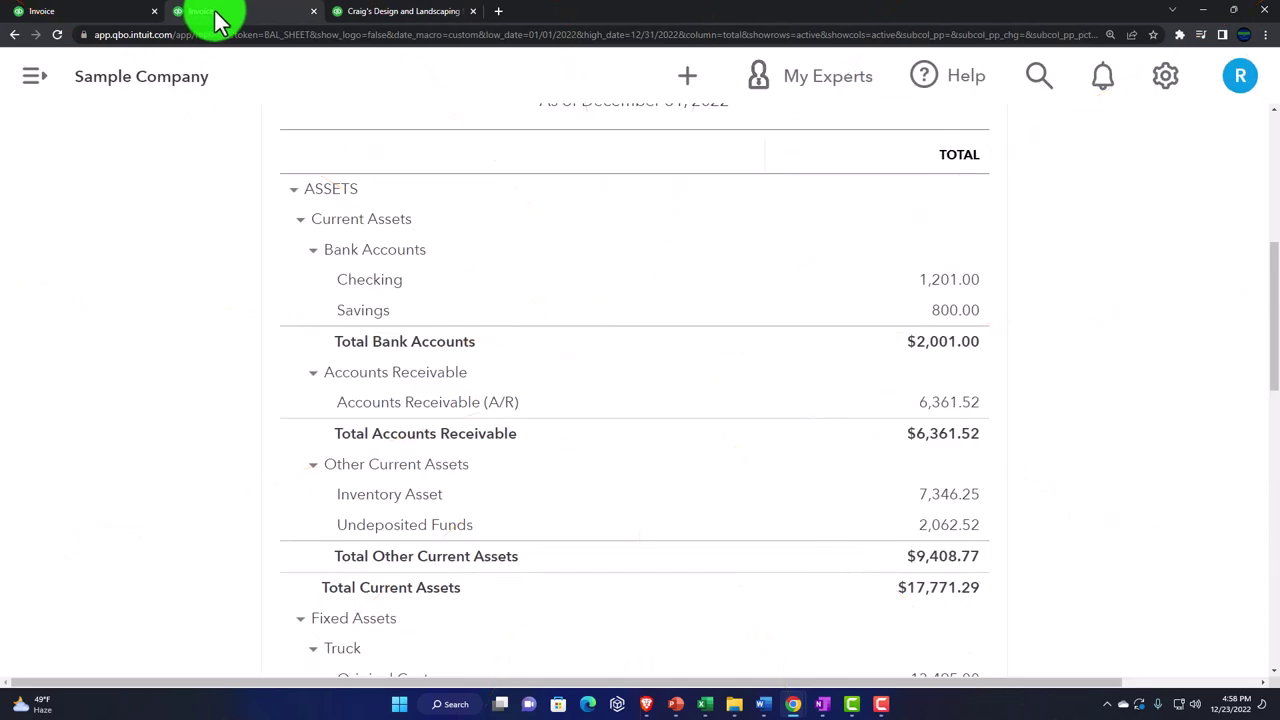
{"action": "scroll", "coordinate": [200, 380], "scroll_direction": "down", "scroll_amount": 5}
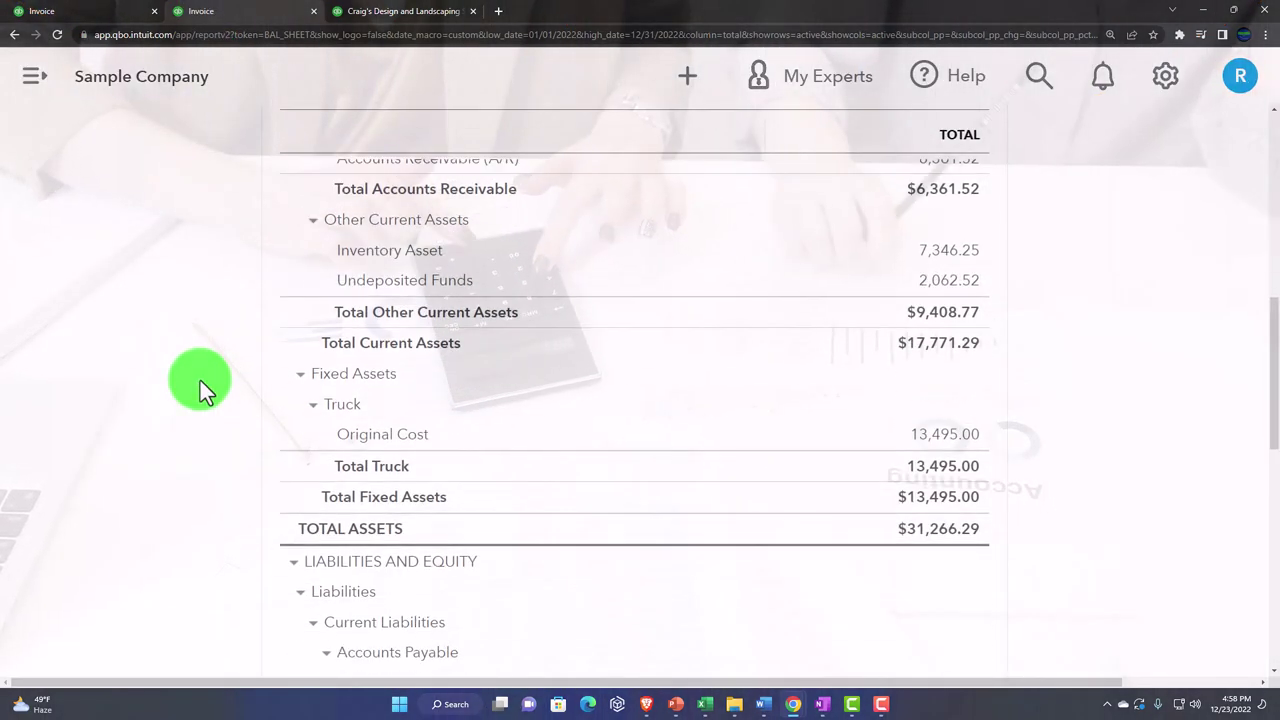
{"action": "scroll", "coordinate": [200, 380], "scroll_direction": "down", "scroll_amount": 3}
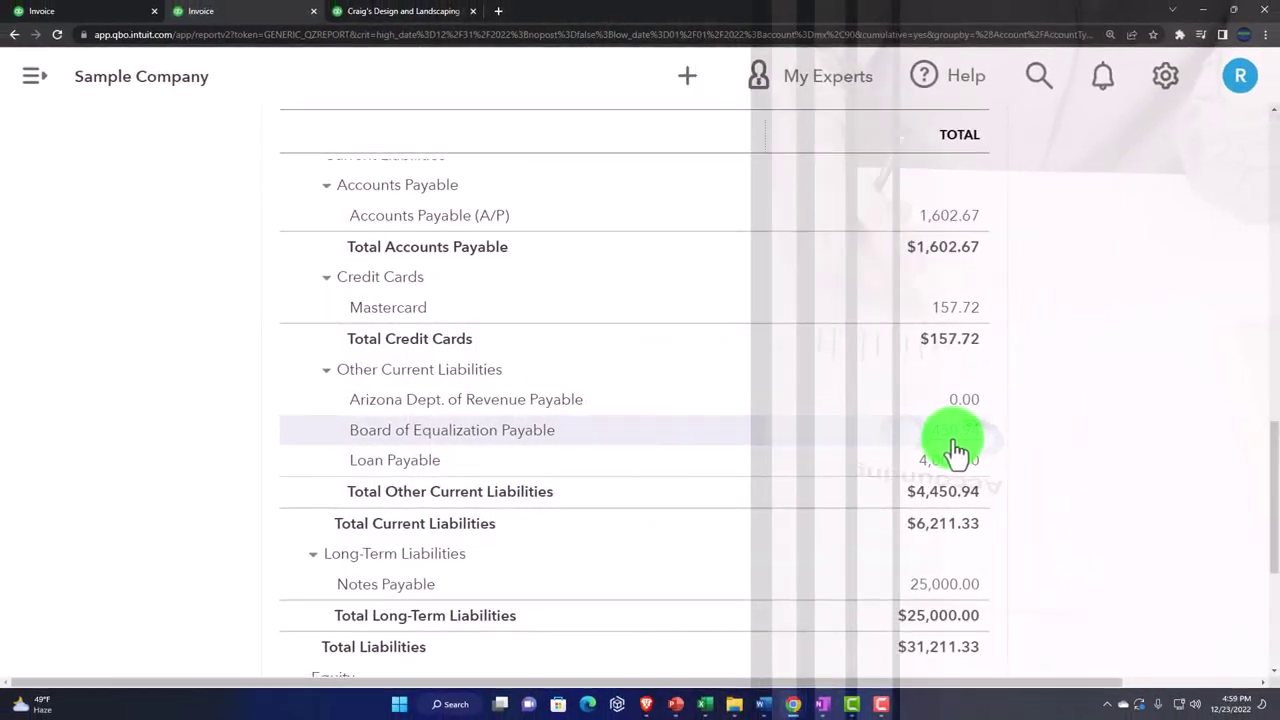
{"action": "left_click", "coordinate": [1101, 446]}
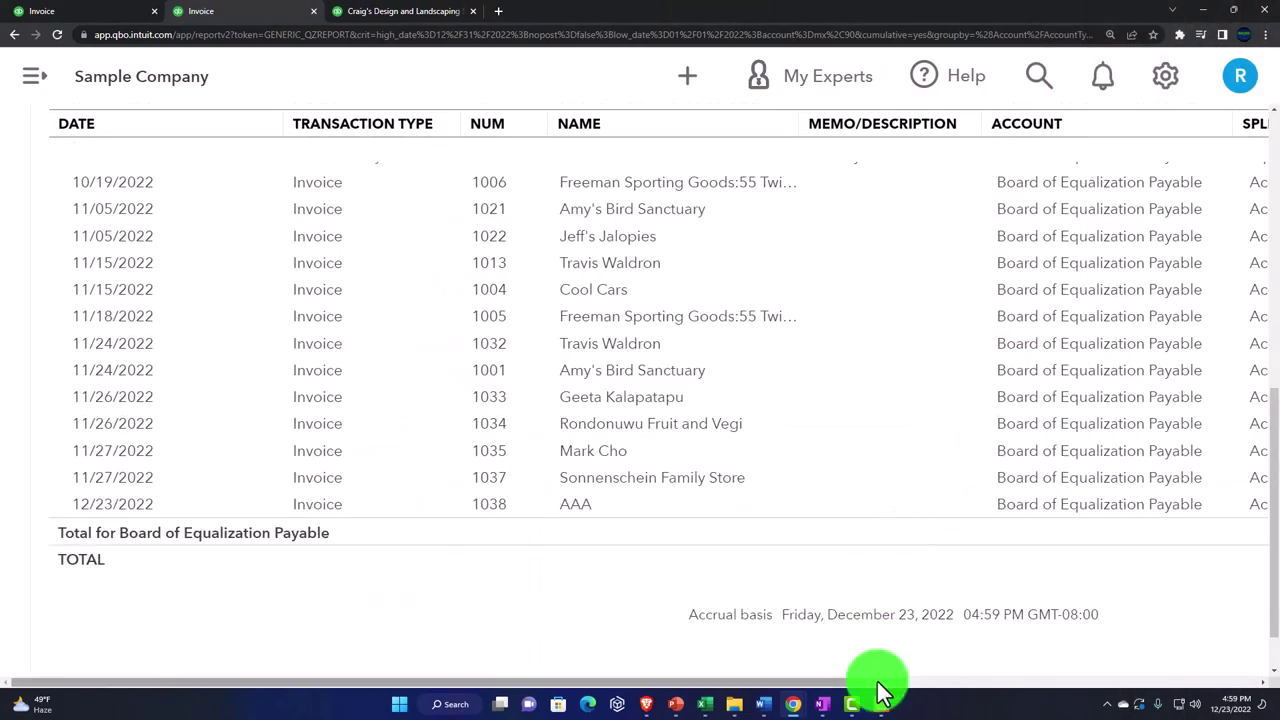
- Examine the sales tax amount of the AAA invoice in the Board of Equalization Payable transactions, and return to the Balance Sheet
{"action": "left_click_drag", "start_coordinate": [880, 688], "coordinate": [1200, 682]}
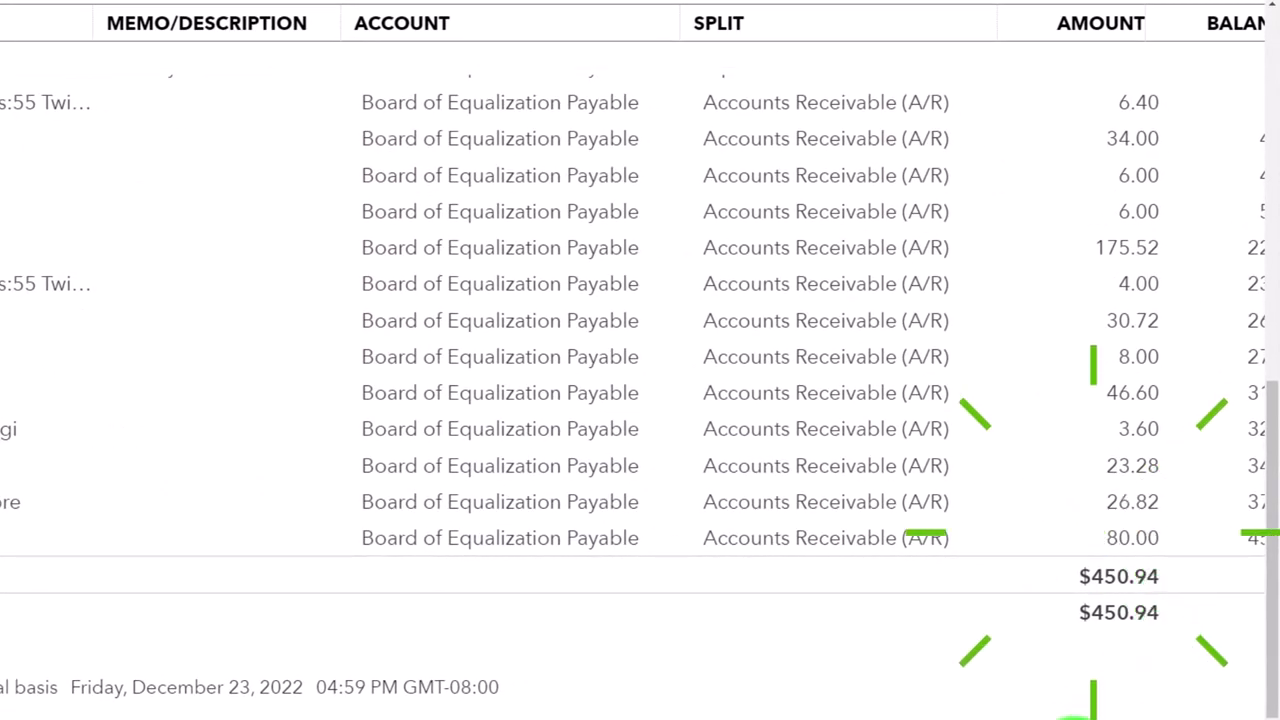
{"action": "scroll", "coordinate": [640, 320], "scroll_direction": "left", "scroll_amount": 5}
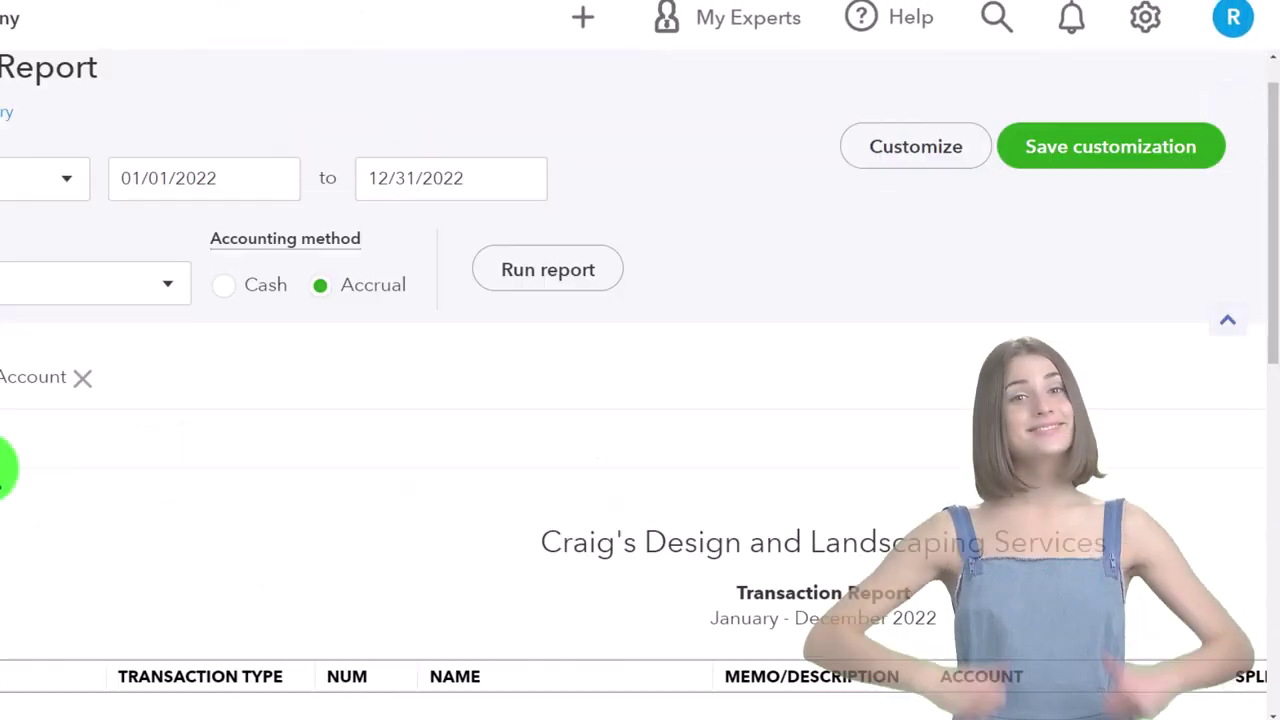
{"action": "left_click", "coordinate": [142, 196]}
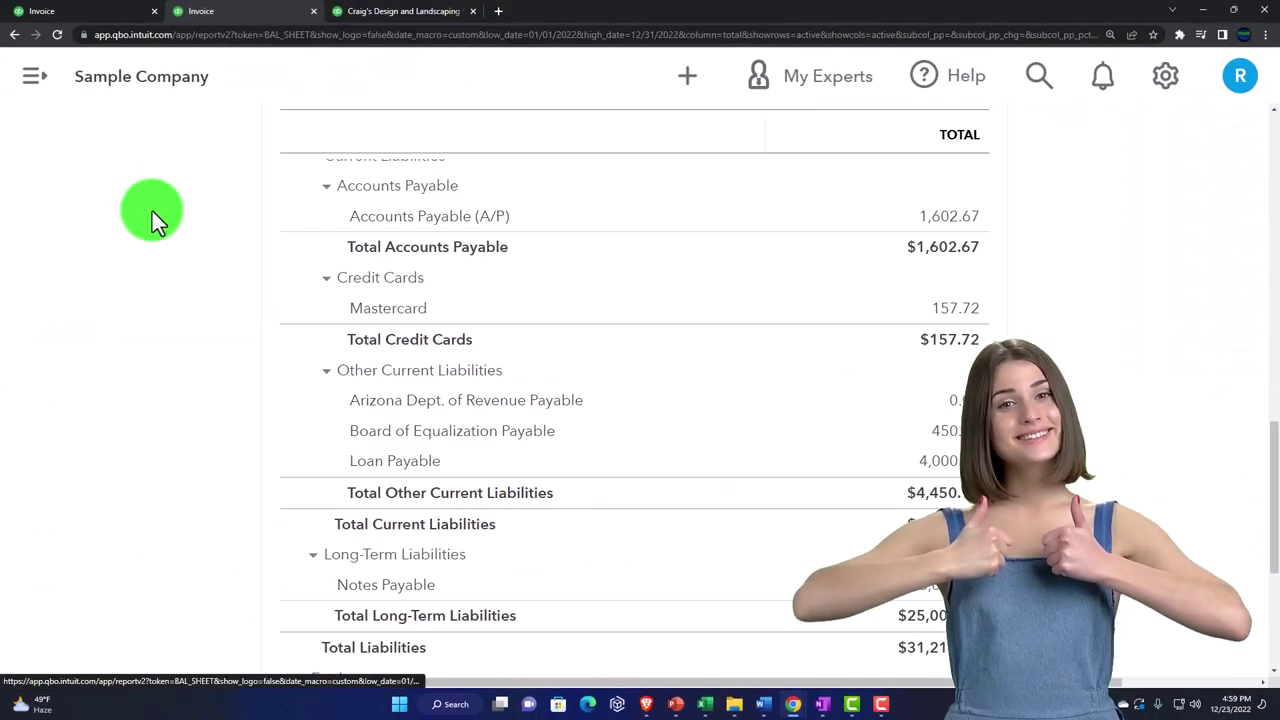
- Locate Inventory Asset under Other Current Assets on the Balance Sheet and drill down into its amount
{"action": "scroll", "coordinate": [189, 325], "scroll_direction": "up", "scroll_amount": 5}
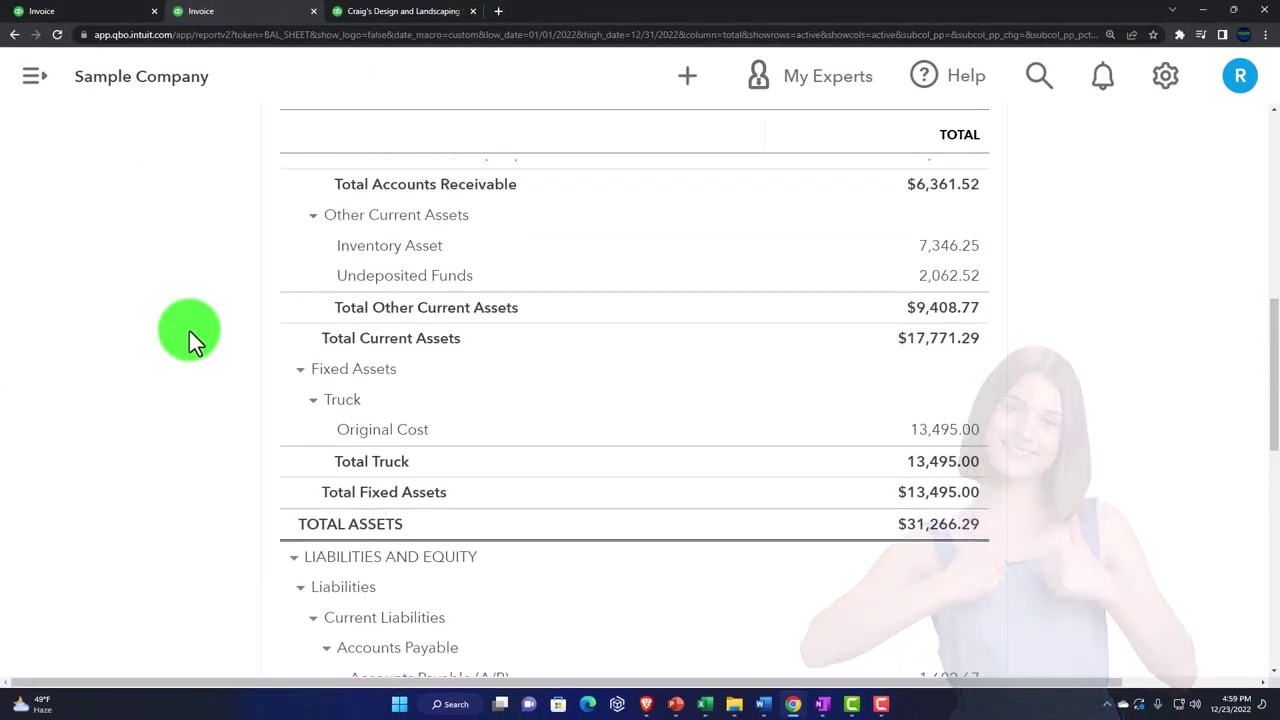
{"action": "left_click", "coordinate": [376, 330]}
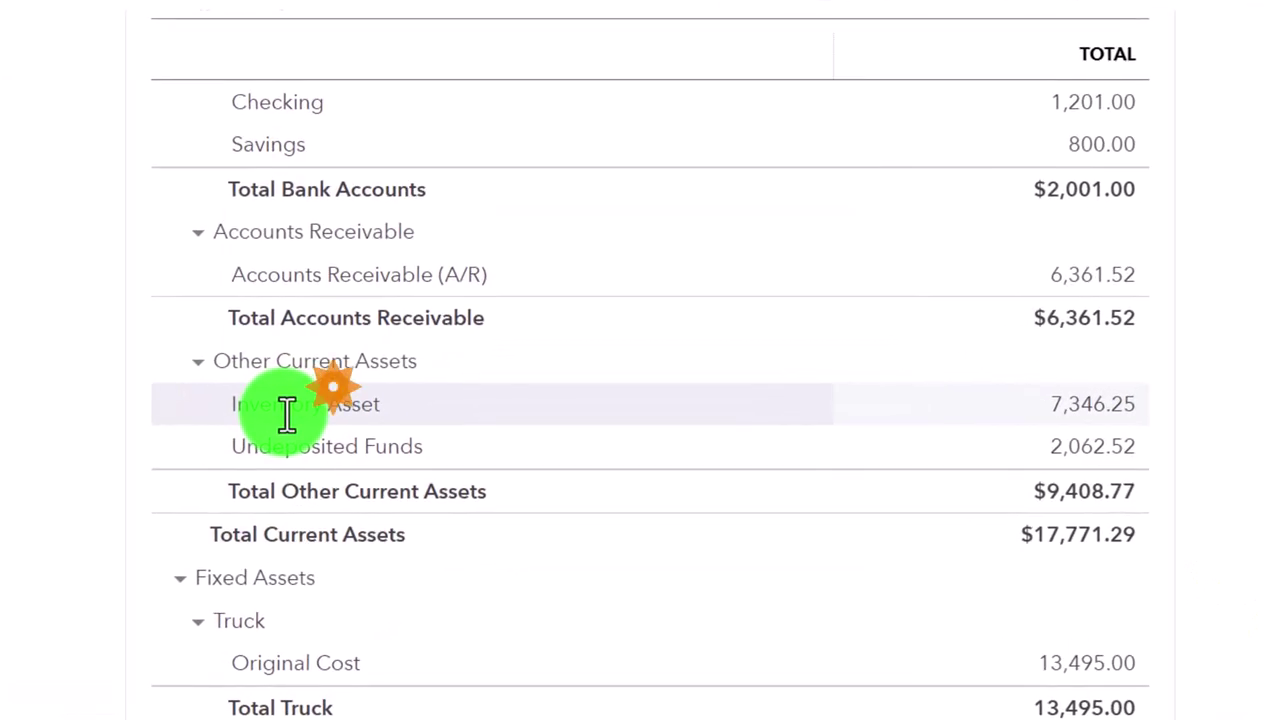
{"action": "scroll", "coordinate": [287, 414], "scroll_direction": "up", "scroll_amount": 5}
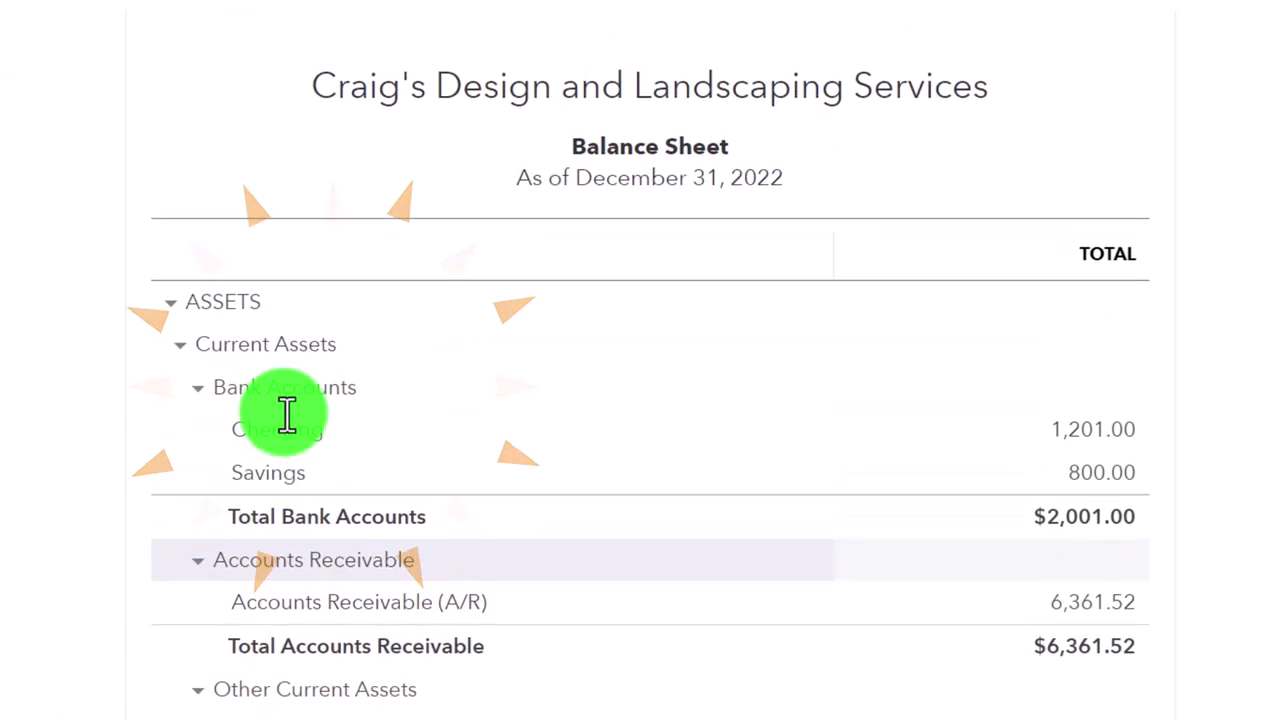
{"action": "scroll", "coordinate": [450, 420], "scroll_direction": "down", "scroll_amount": 5}
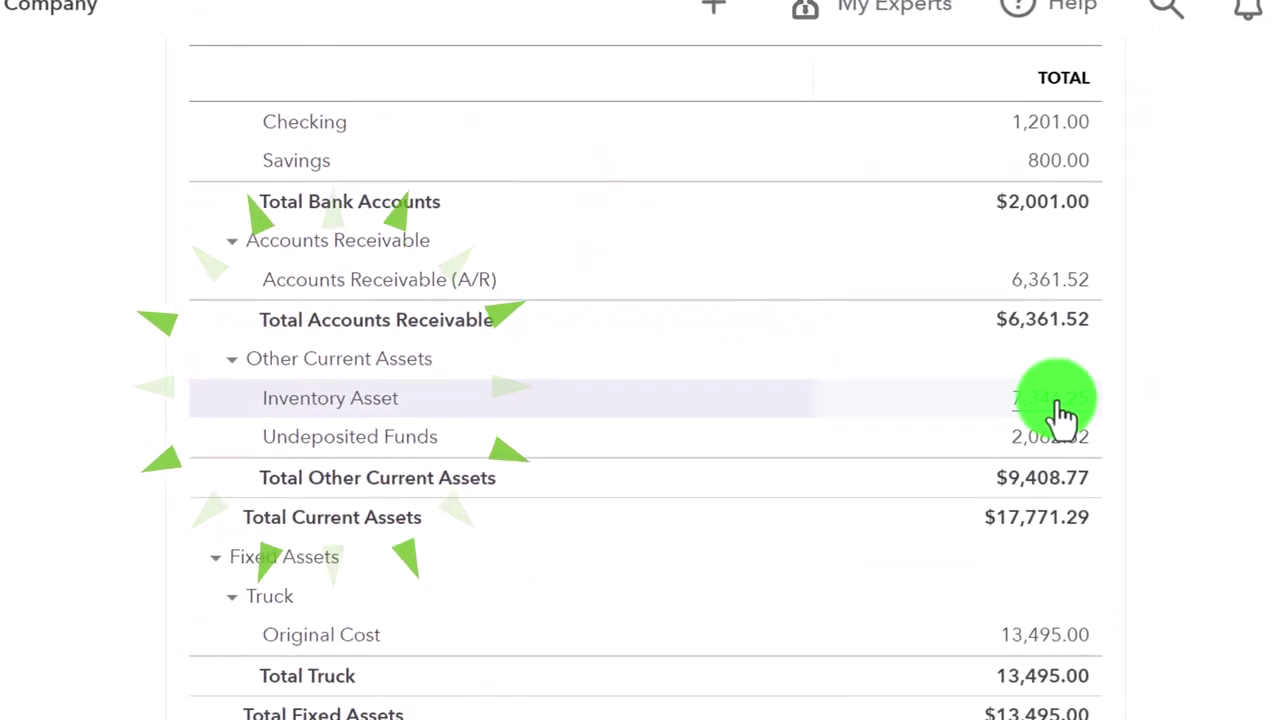
{"action": "left_click", "coordinate": [1058, 405]}
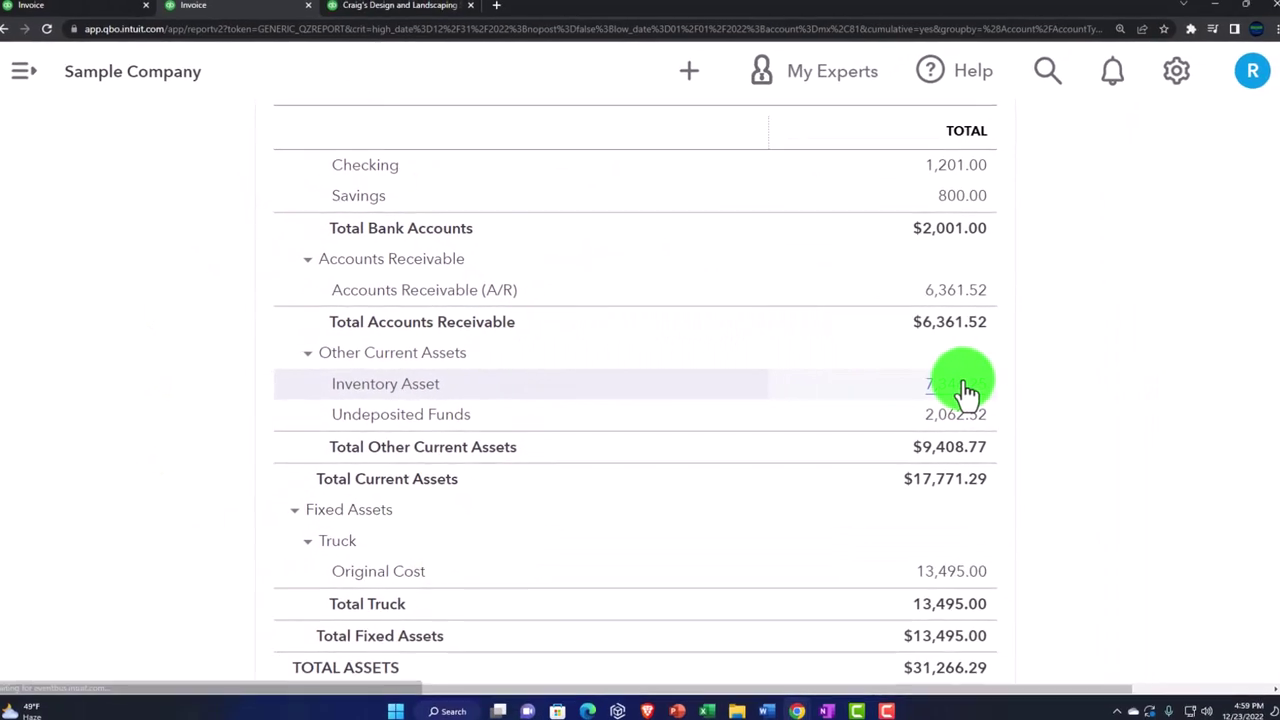
- Examine the Inv 1 starting value and AAA invoice amounts in the Inventory Asset transactions, and return to the Balance Sheet
{"action": "scroll", "coordinate": [714, 430], "scroll_direction": "down", "scroll_amount": 3}
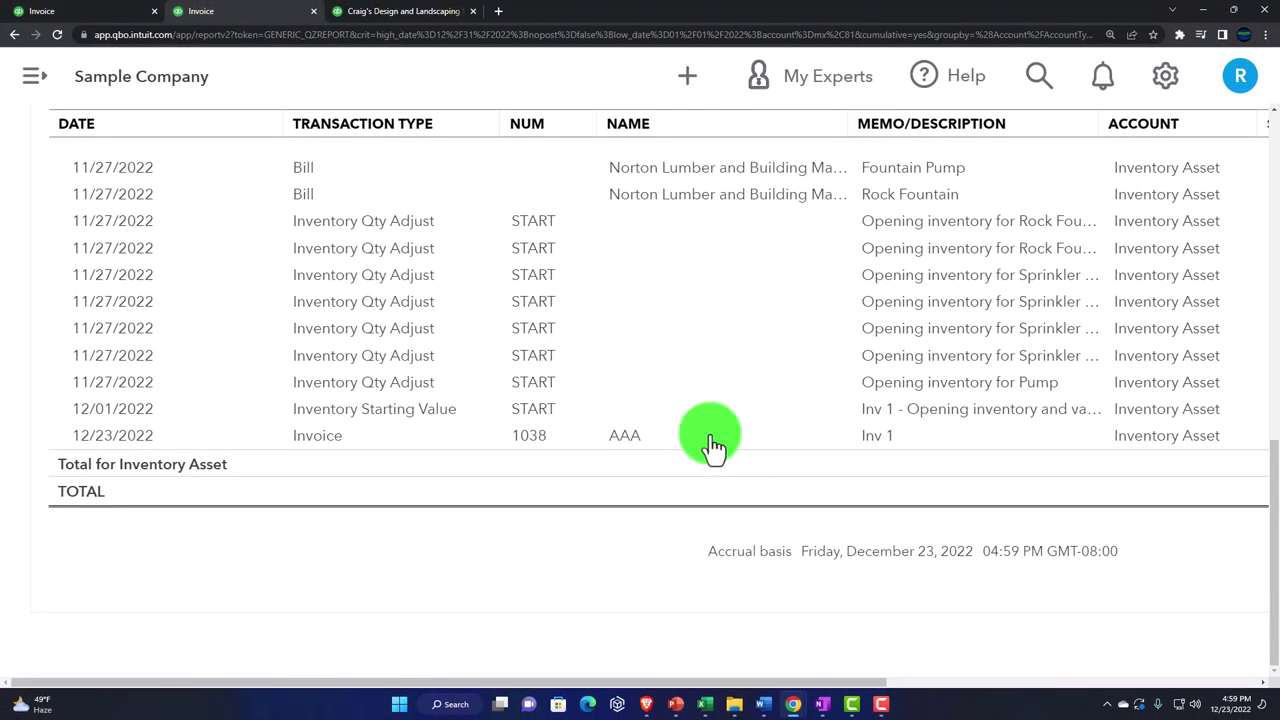
{"action": "left_click_drag", "start_coordinate": [752, 685], "coordinate": [891, 700]}
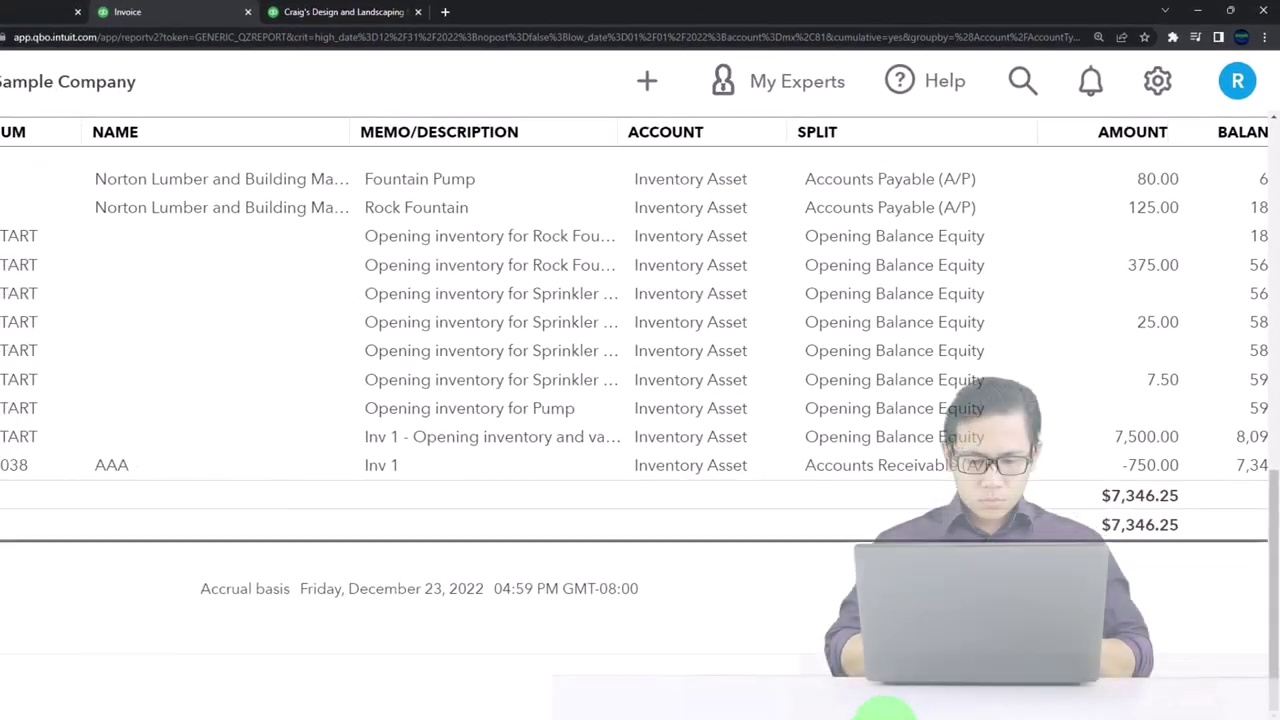
{"action": "left_click_drag", "start_coordinate": [825, 655], "coordinate": [506, 637]}
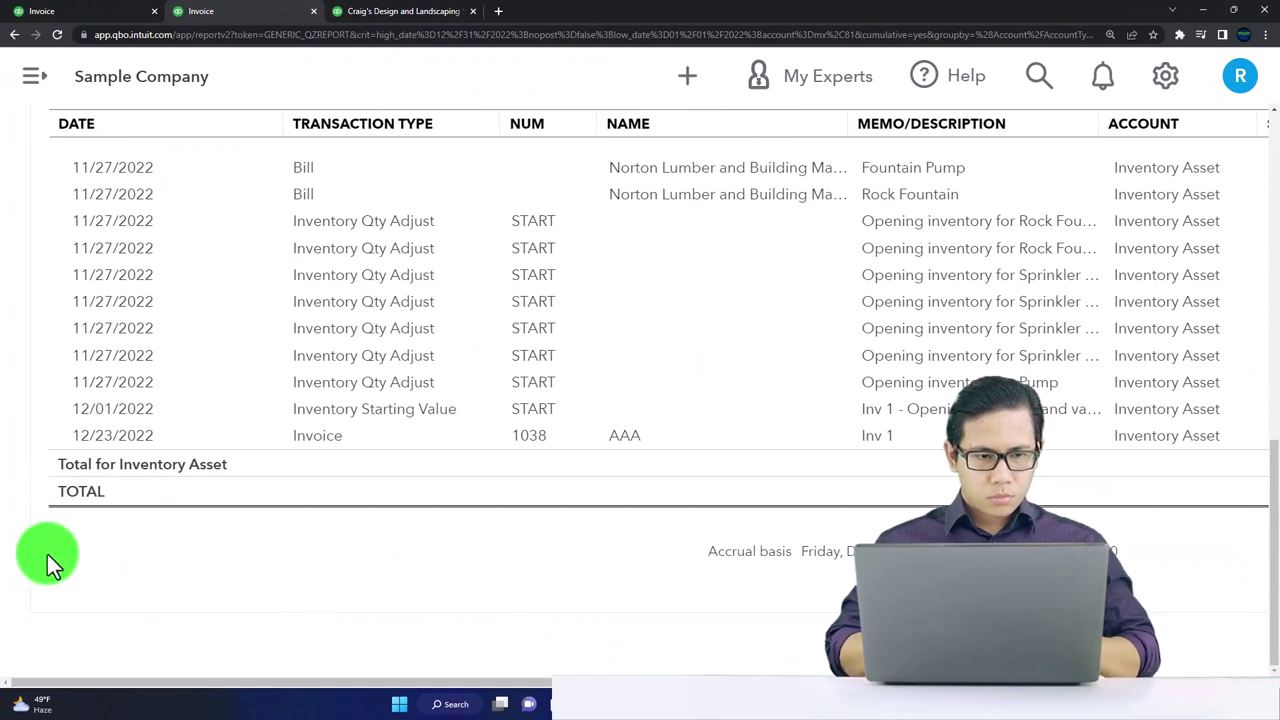
{"action": "scroll", "coordinate": [47, 554], "scroll_direction": "up", "scroll_amount": 15}
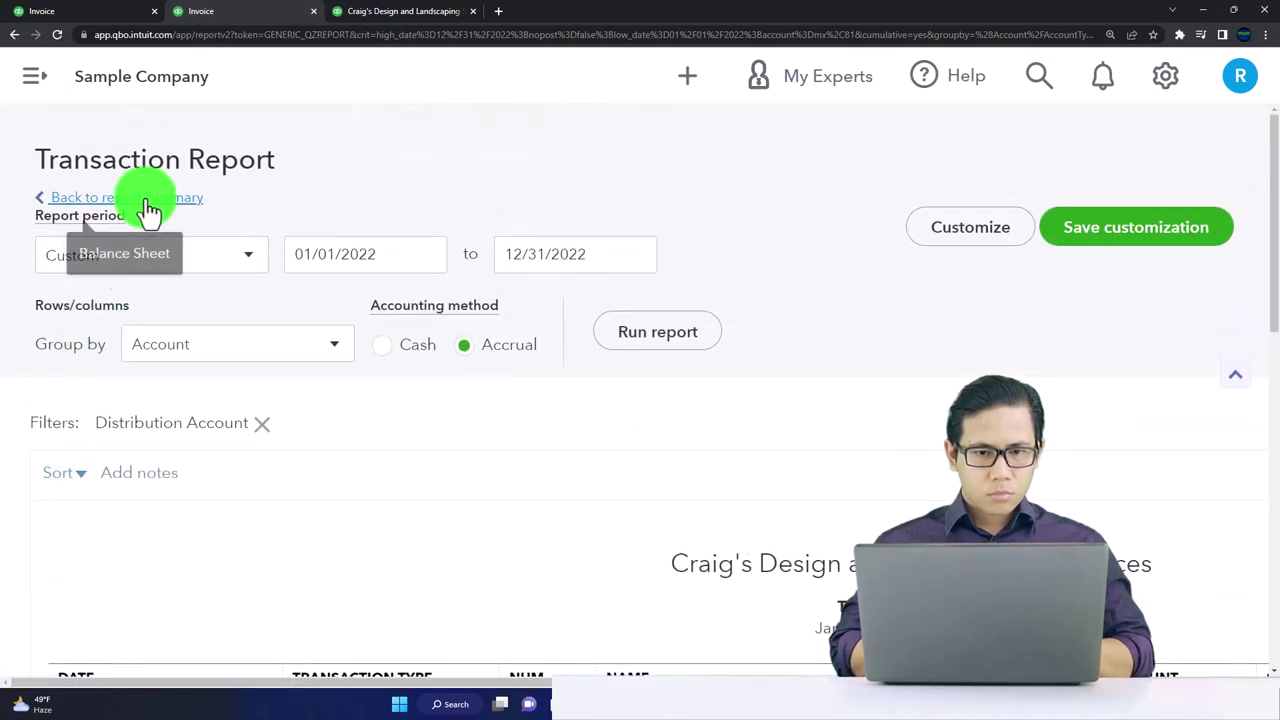
{"action": "left_click", "coordinate": [148, 210]}
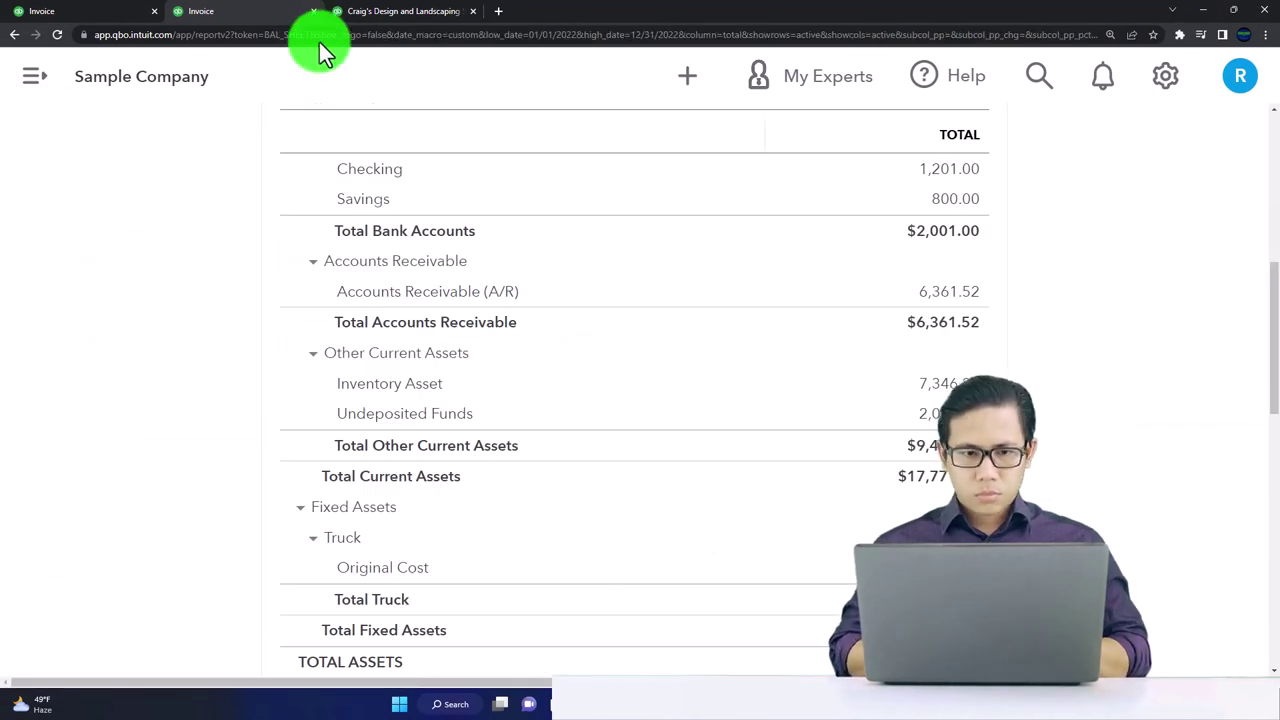
- Drill down into Cost of Goods Sold on the Profit and Loss report, examine the Inv 1 amount, and return to the report
{"action": "left_click", "coordinate": [357, 22]}
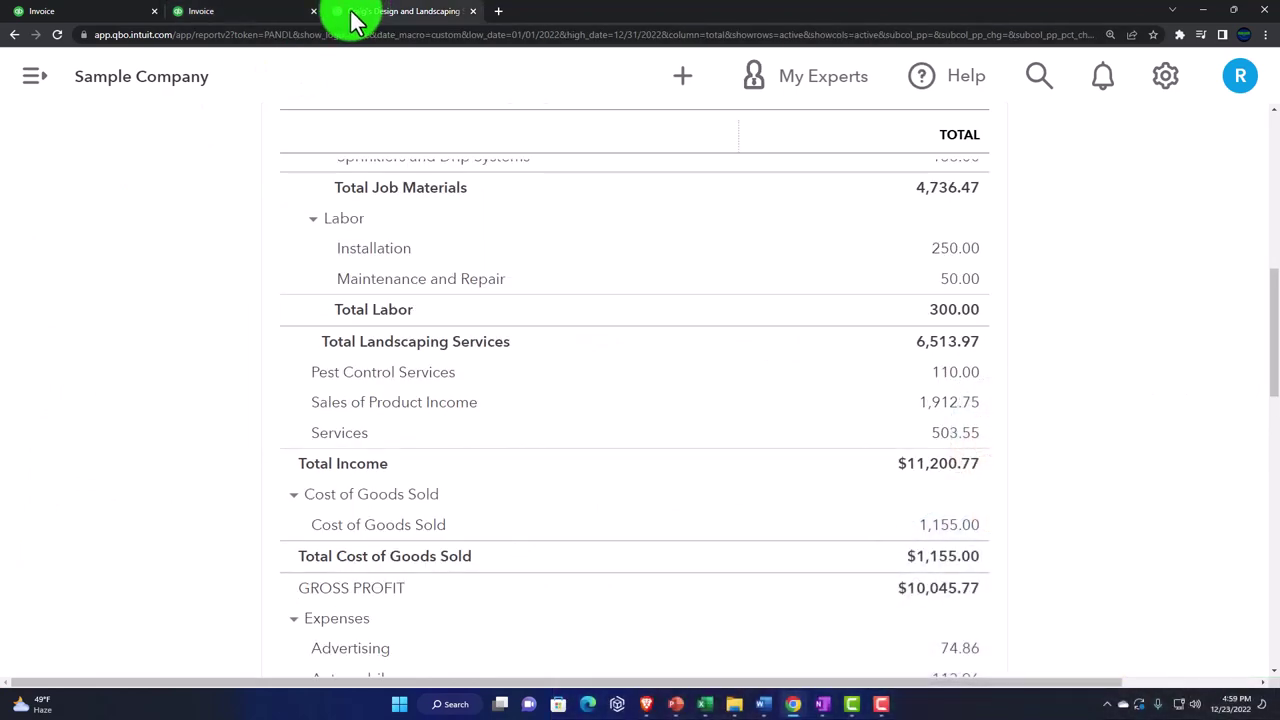
{"action": "scroll", "coordinate": [200, 372], "scroll_direction": "down", "scroll_amount": 2}
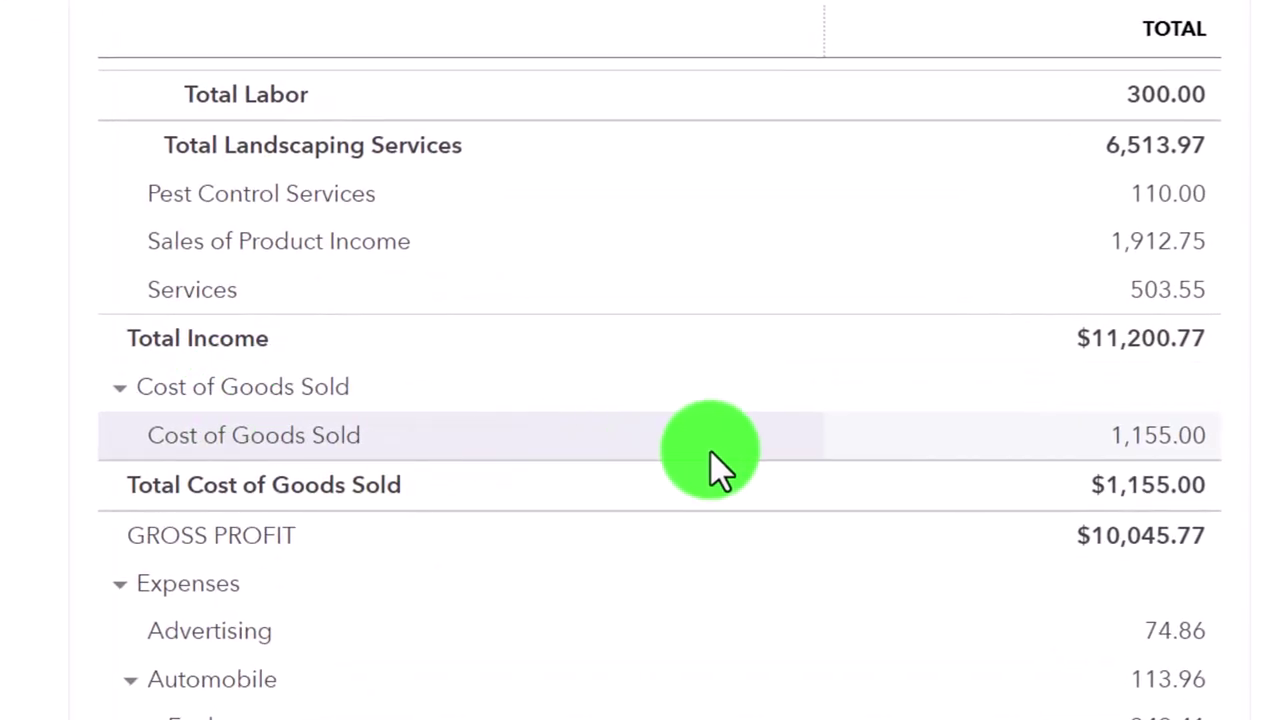
{"action": "left_click", "coordinate": [1165, 457]}
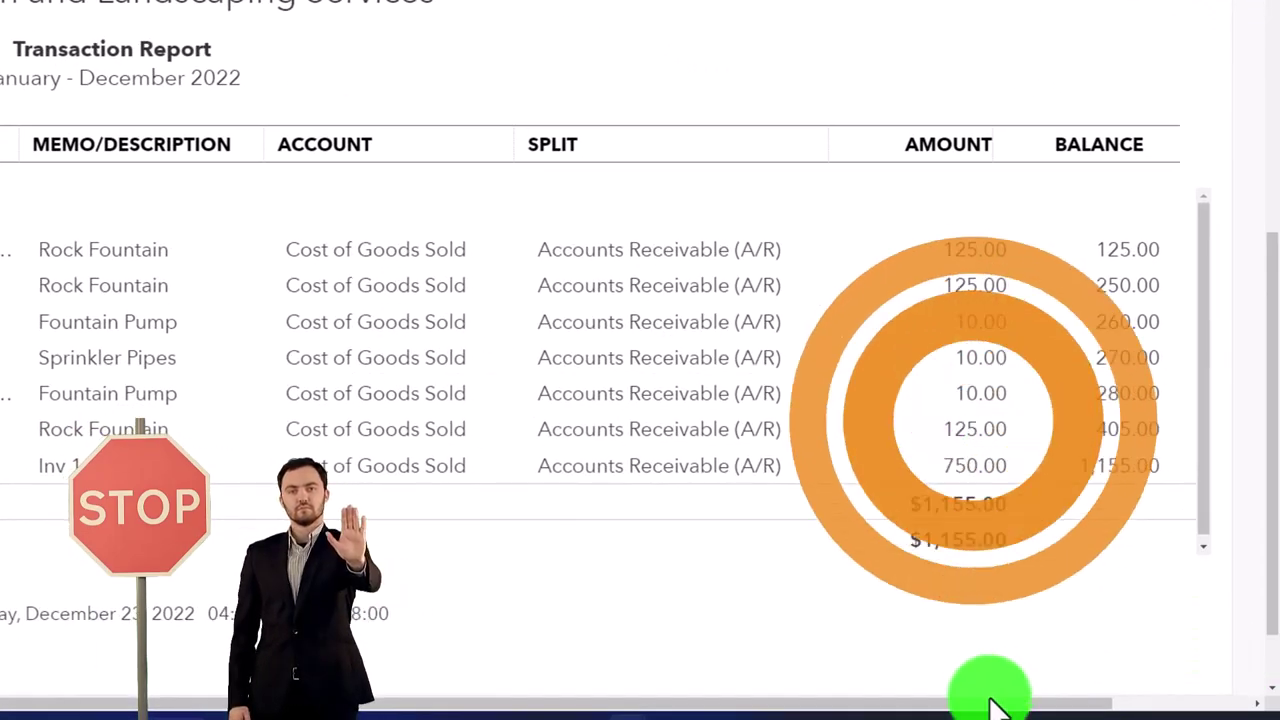
{"action": "left_click_drag", "start_coordinate": [829, 701], "coordinate": [540, 701]}
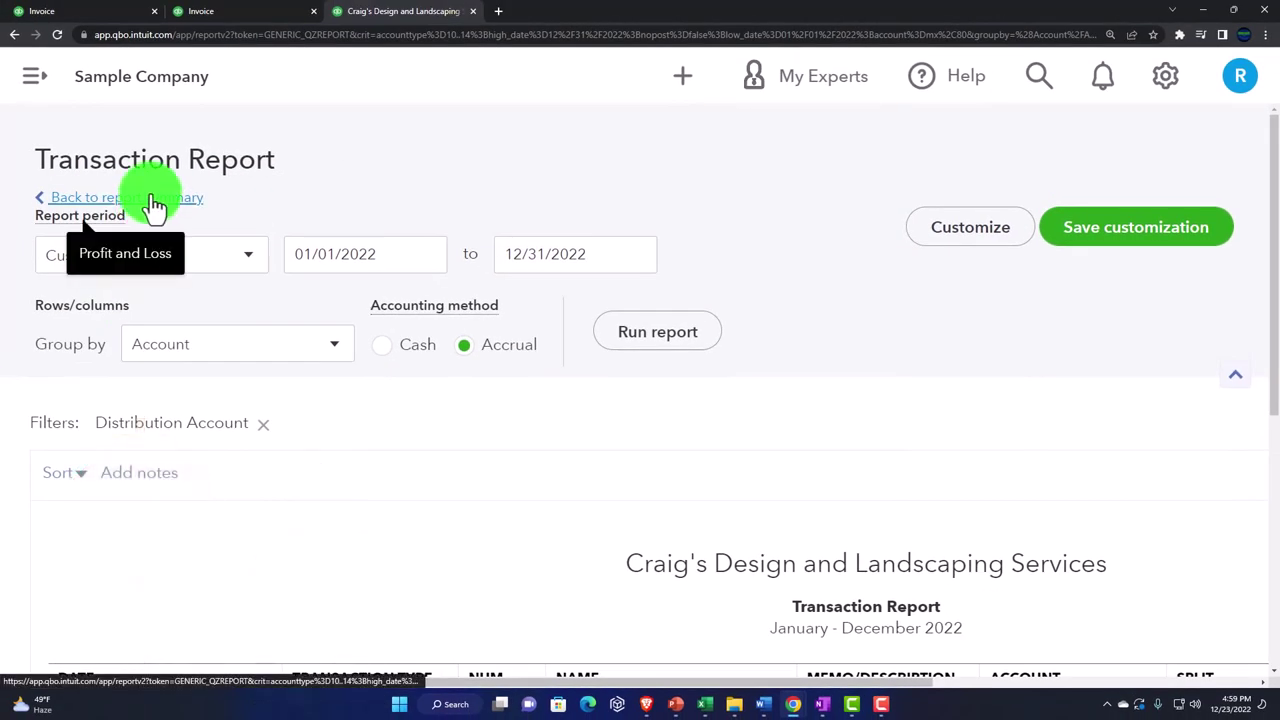
{"action": "left_click", "coordinate": [150, 198]}
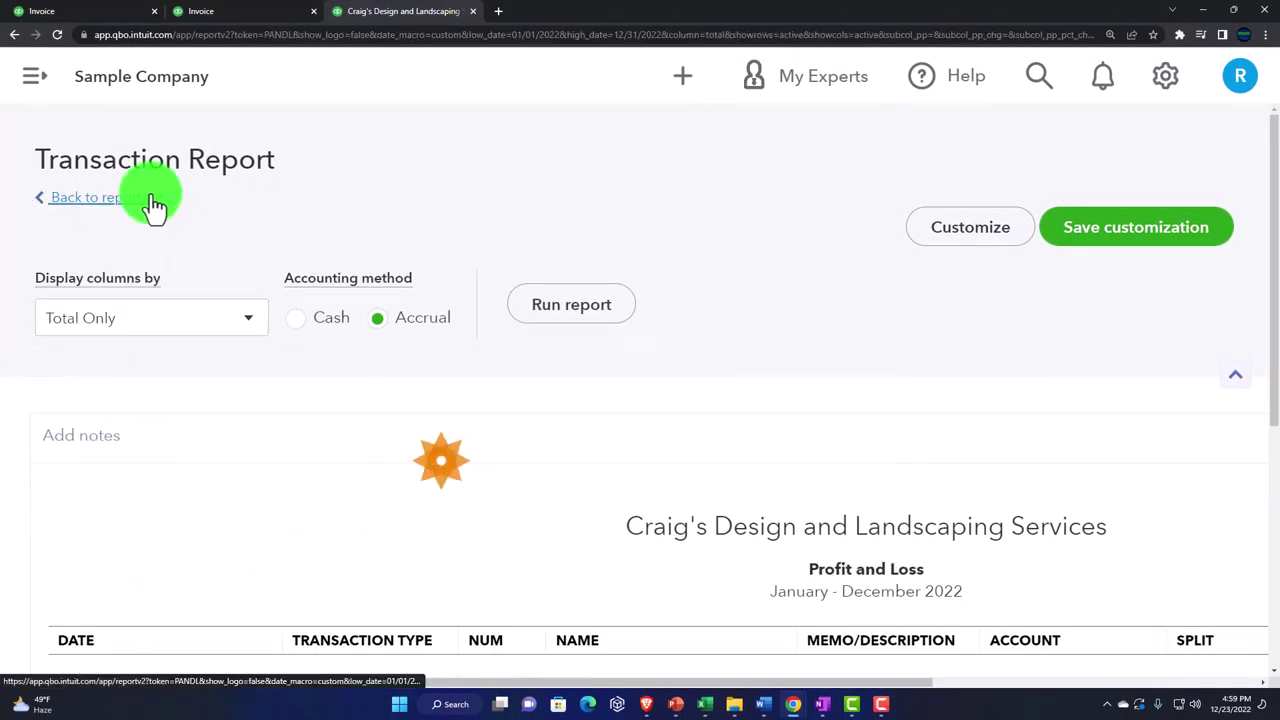
- Review the income and Cost of Goods Sold lines on the Profit and Loss, and check Accounts Receivable on the Balance Sheet
{"action": "scroll", "coordinate": [445, 422], "scroll_direction": "down", "scroll_amount": 5}
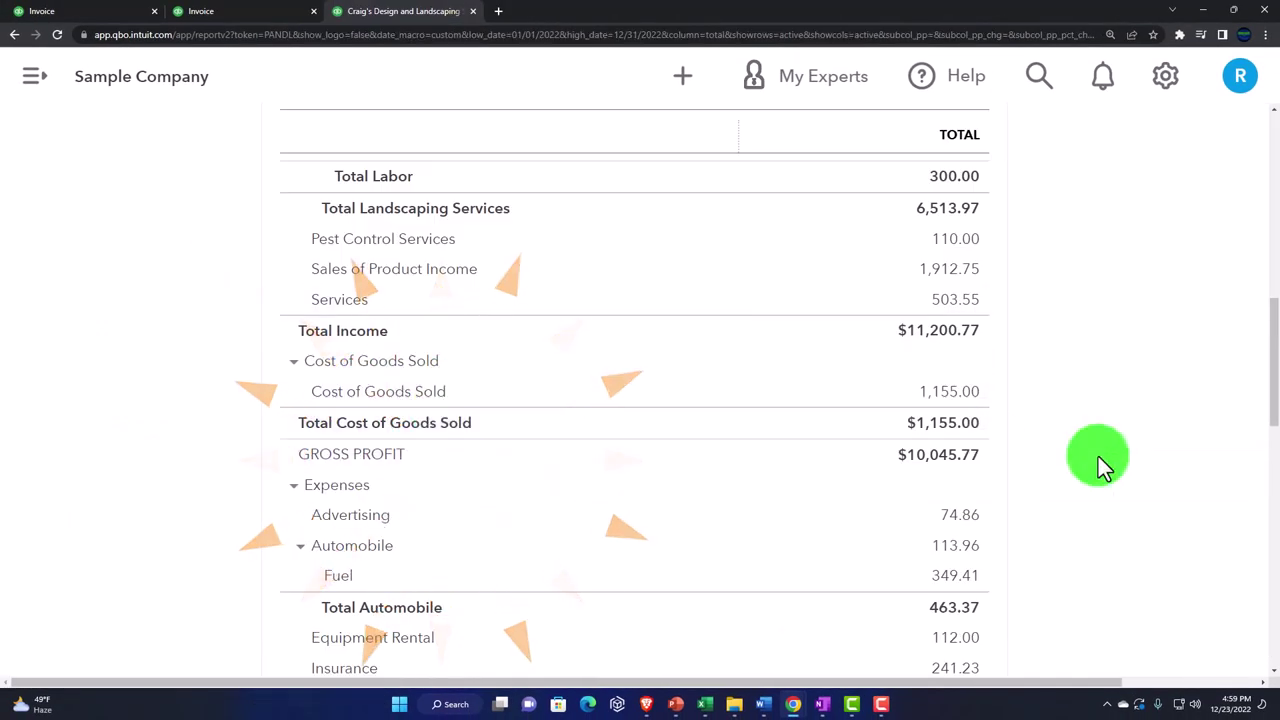
{"action": "scroll", "coordinate": [1098, 462], "scroll_direction": "up", "scroll_amount": 5}
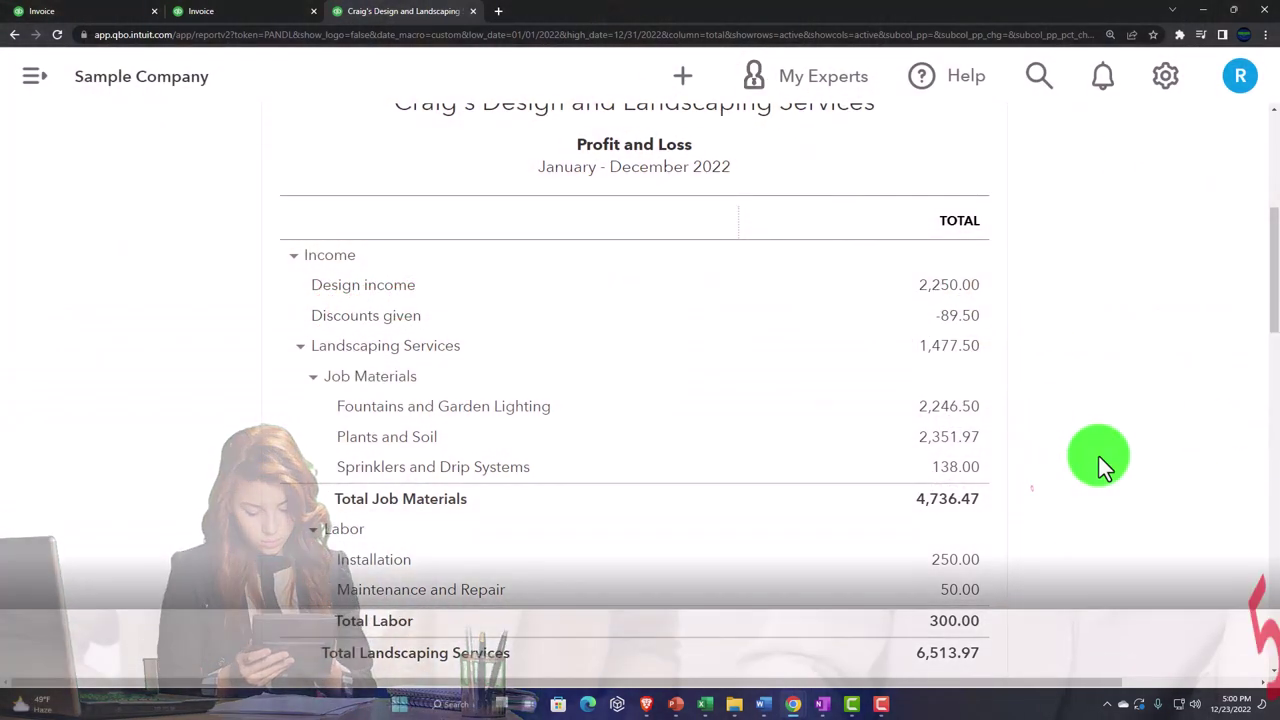
{"action": "left_click", "coordinate": [240, 14]}
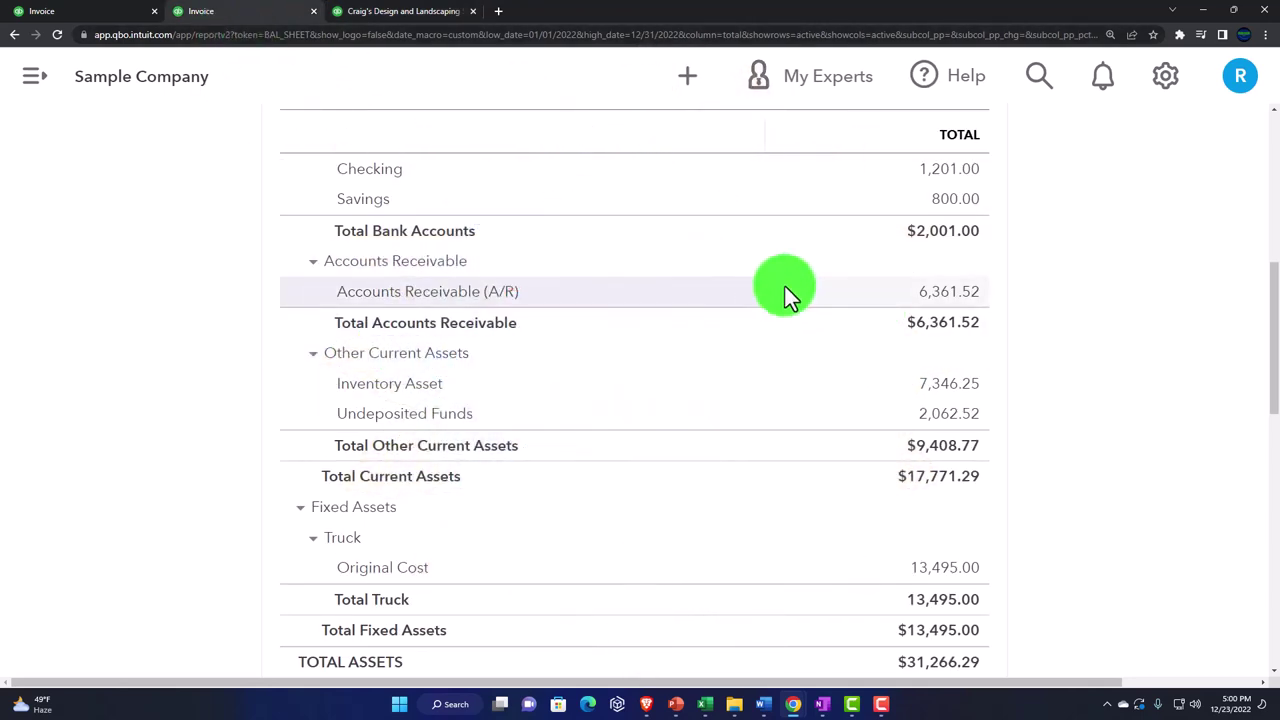
{"action": "left_click", "coordinate": [936, 303]}
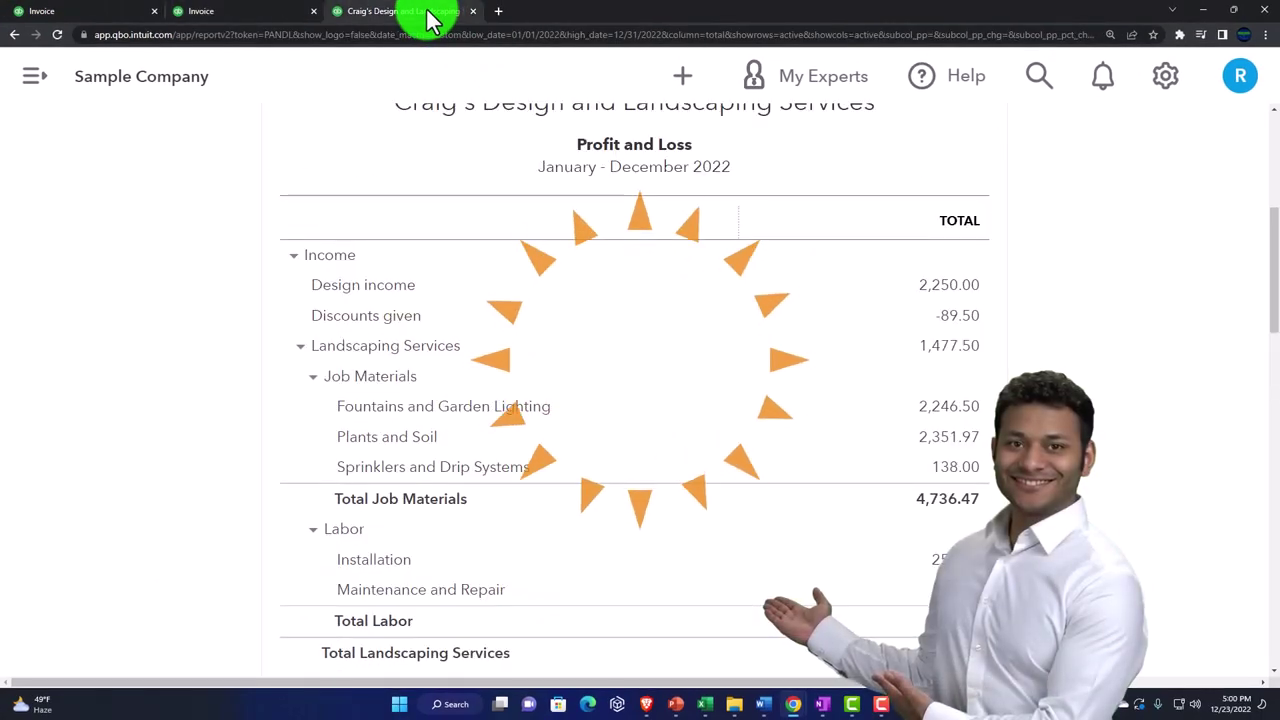
- Duplicate the Profit and Loss browser tab, open the Customer Balance Detail report in the copy, and collapse the navigation
{"action": "right_click", "coordinate": [428, 20]}
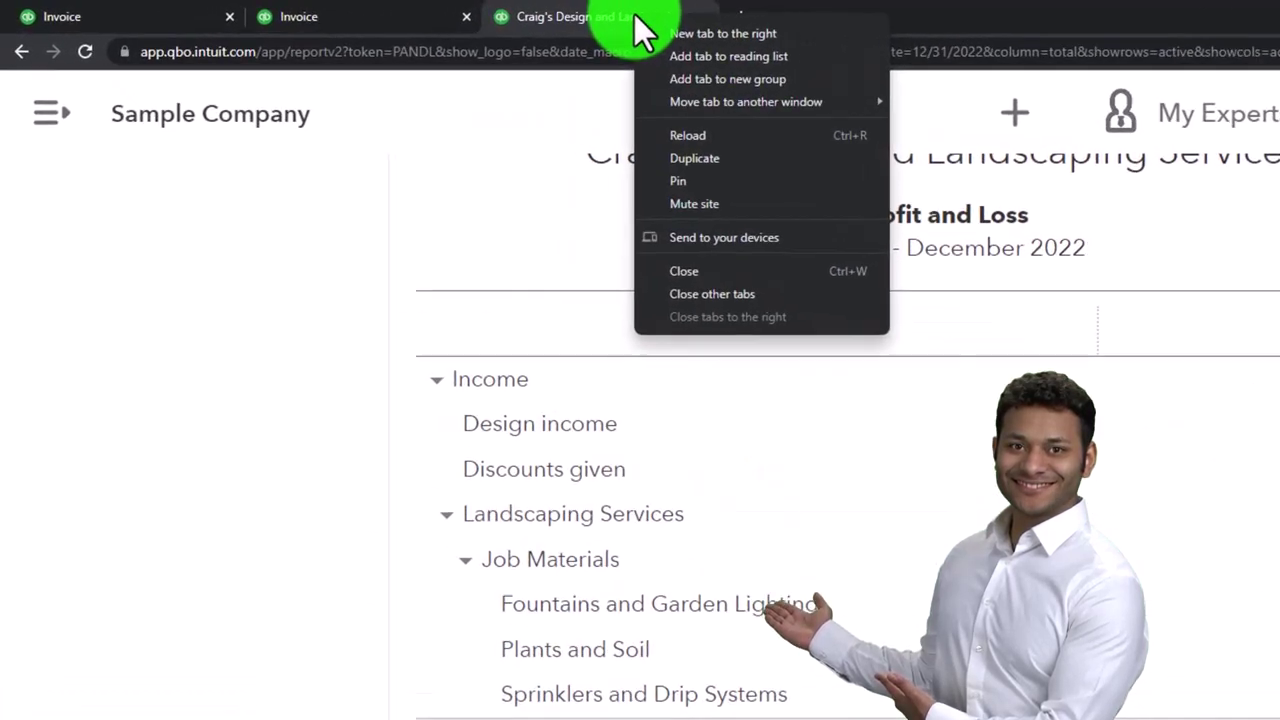
{"action": "left_click", "coordinate": [769, 176]}
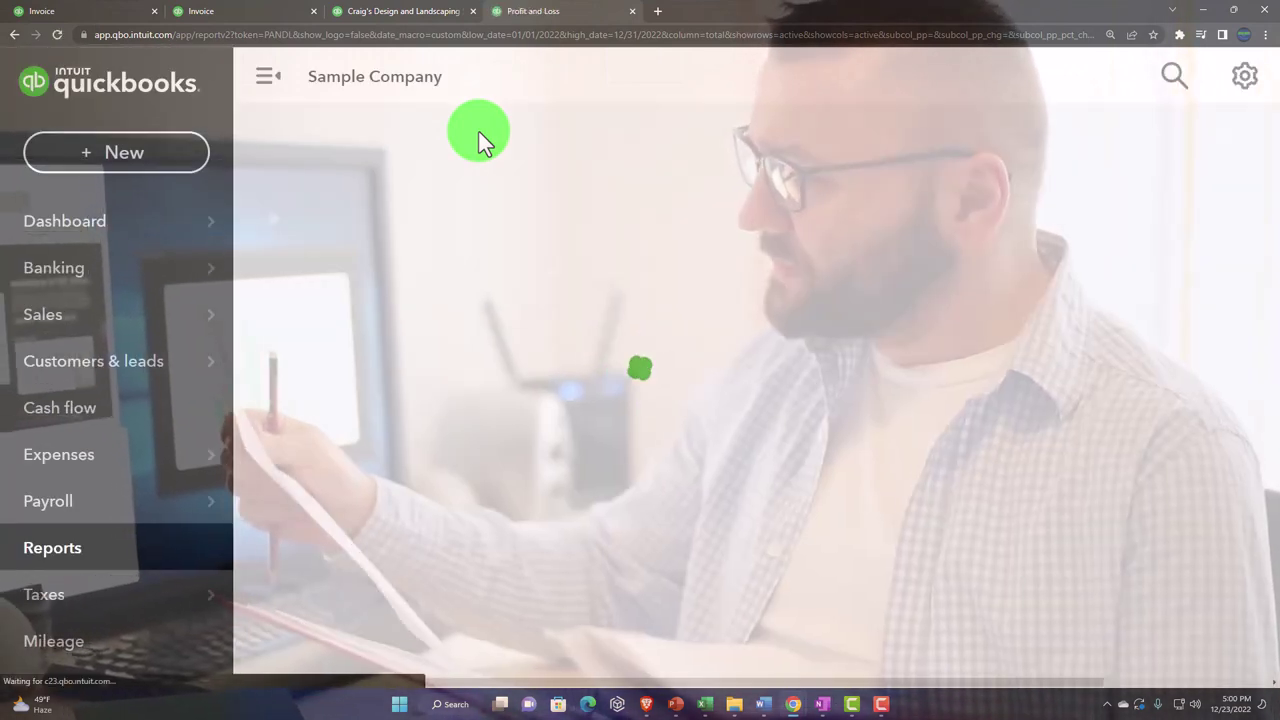
{"action": "key", "text": "ctrl+minus"}
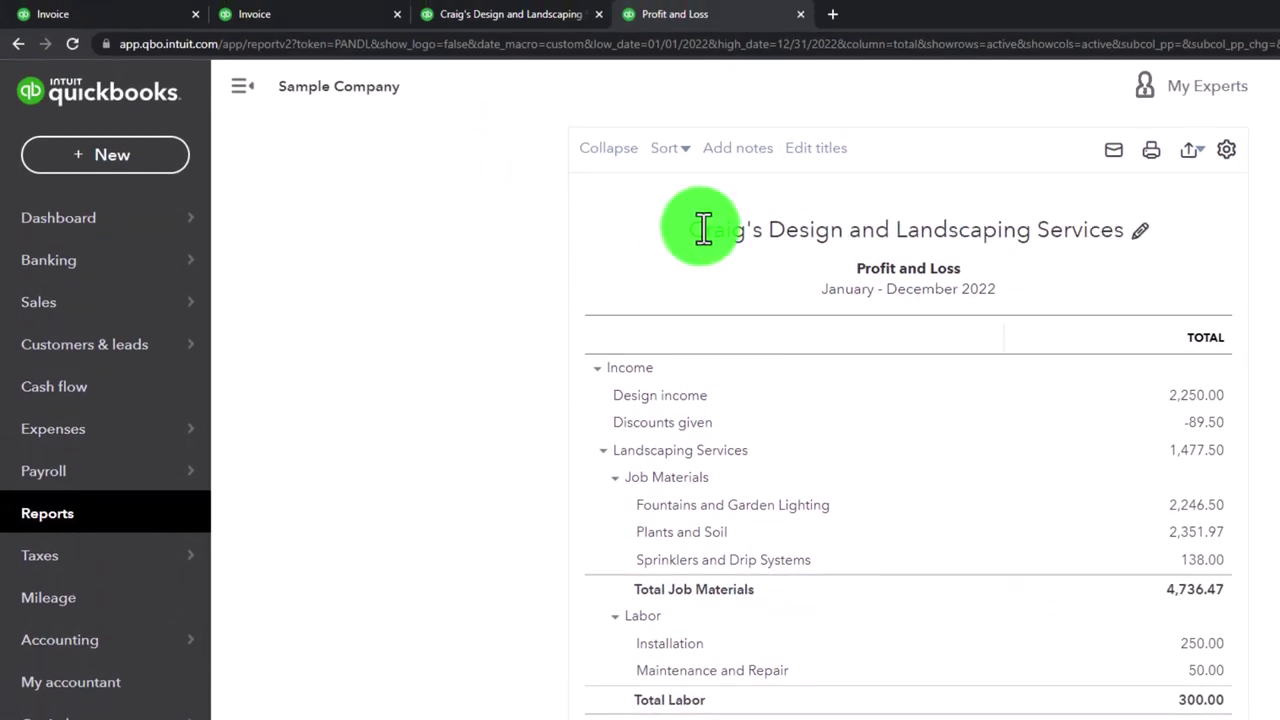
{"action": "left_click", "coordinate": [94, 515]}
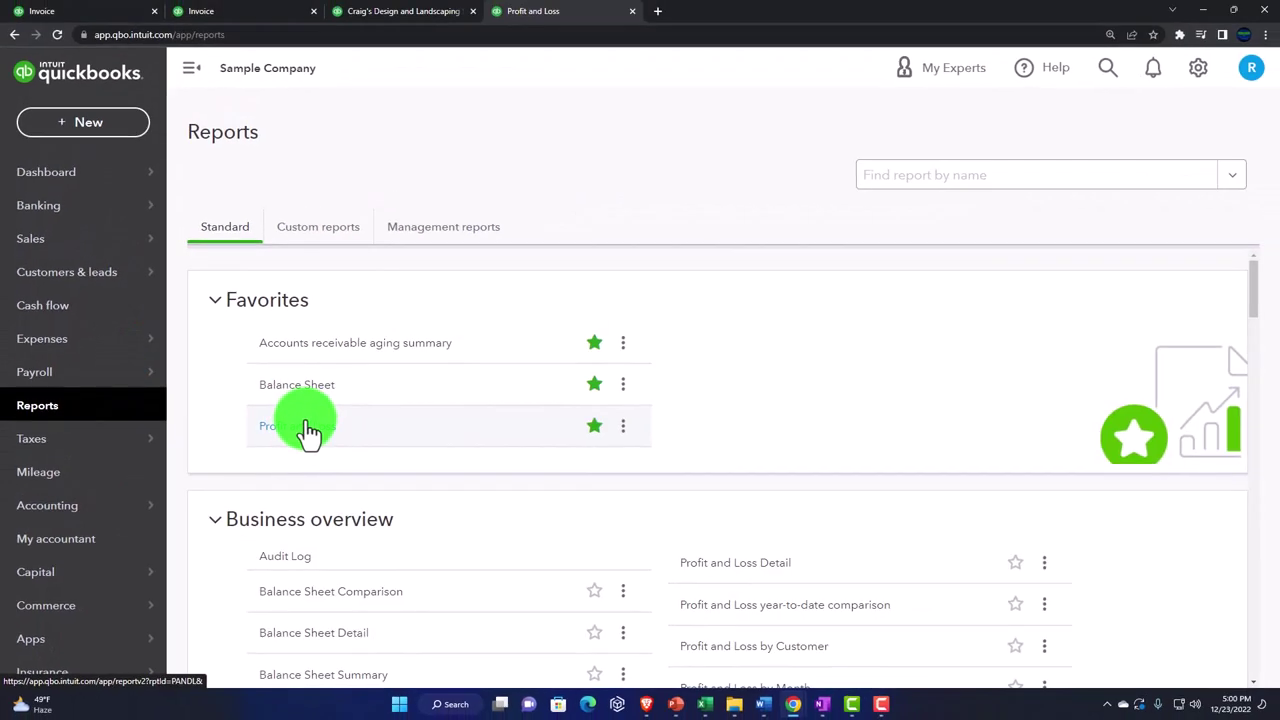
{"action": "scroll", "coordinate": [381, 445], "scroll_direction": "down", "scroll_amount": 7}
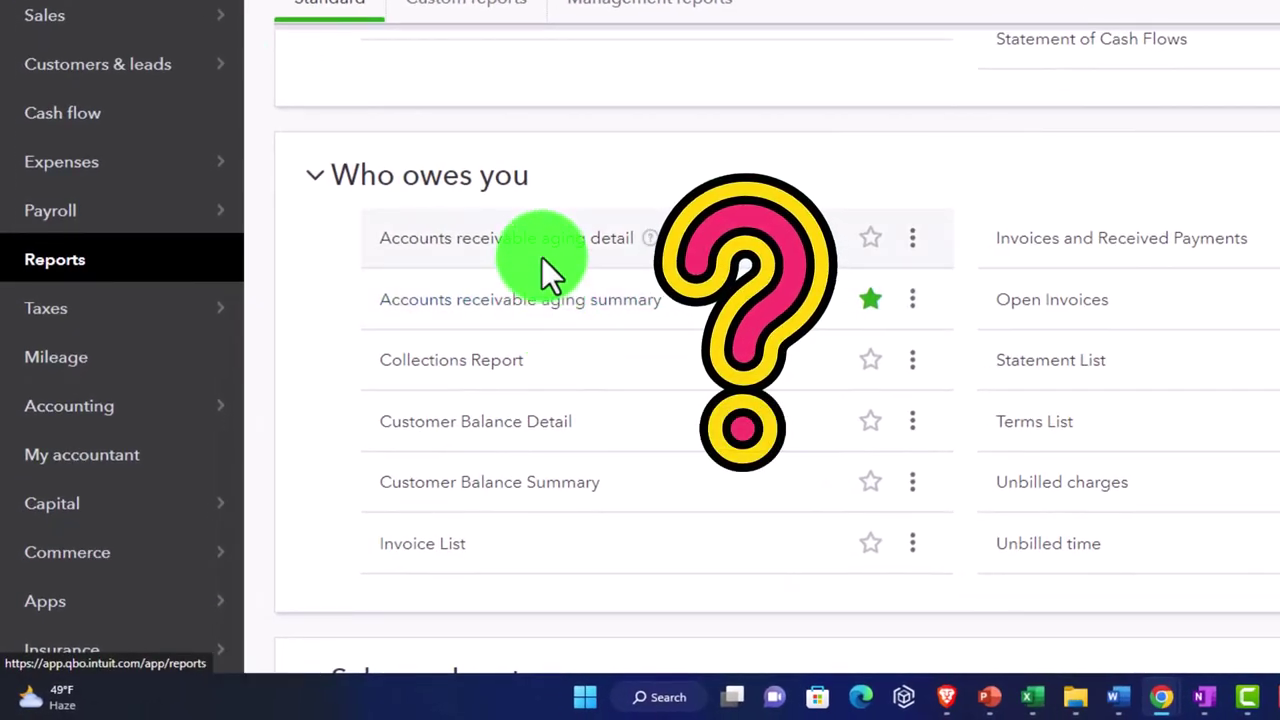
{"action": "left_click", "coordinate": [460, 442]}
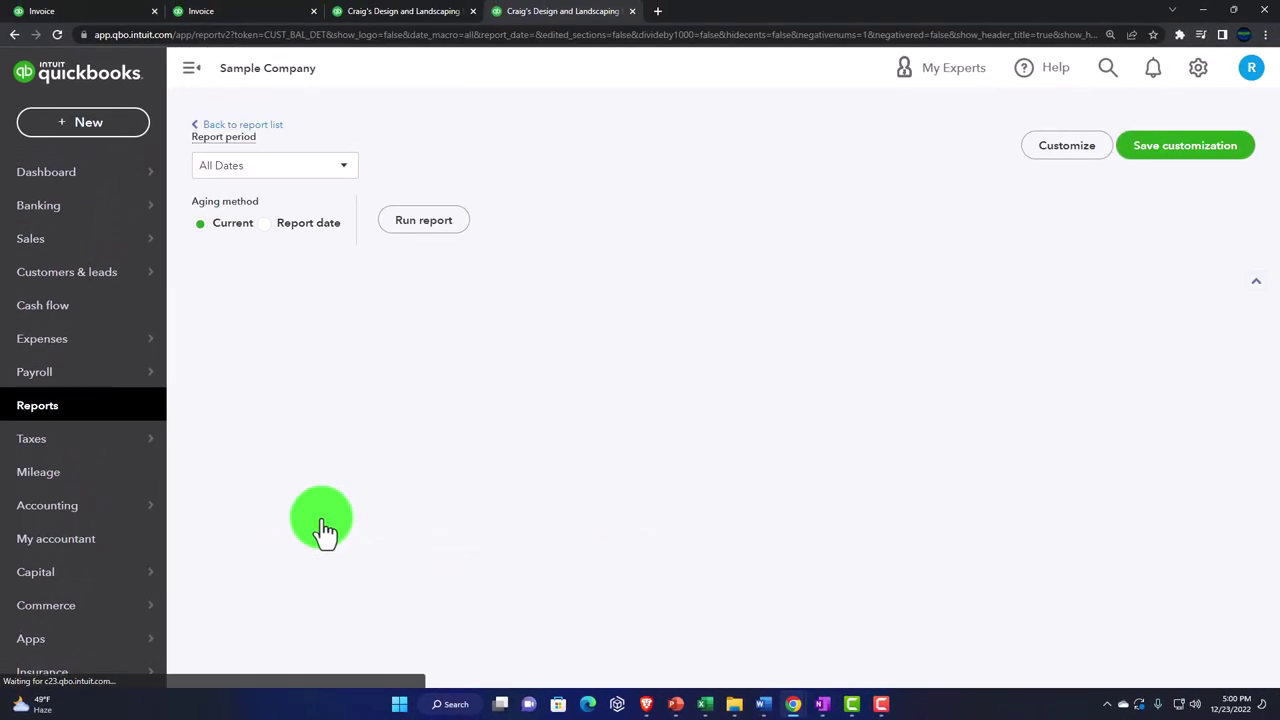
{"action": "left_click", "coordinate": [193, 80]}
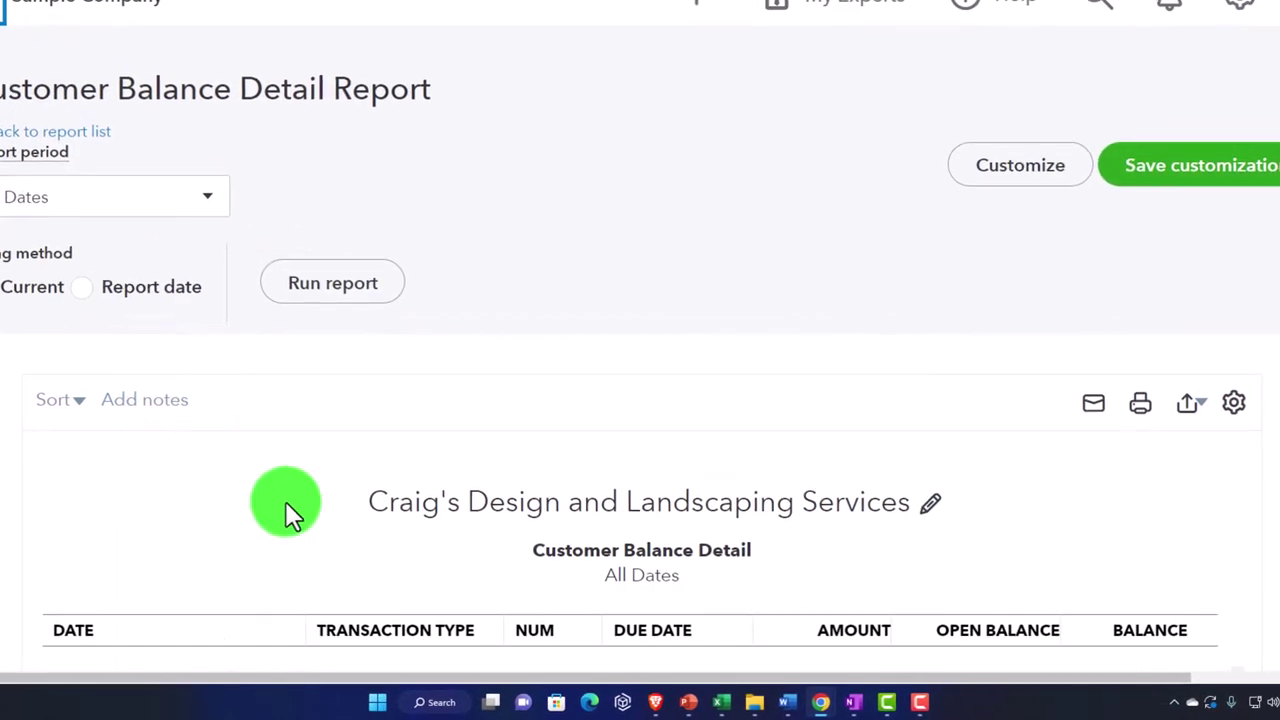
- Examine the AAA invoice and open balance total in Customer Balance Detail, and compare them with Accounts Receivable on the Balance Sheet
{"action": "scroll", "coordinate": [290, 505], "scroll_direction": "down", "scroll_amount": 3}
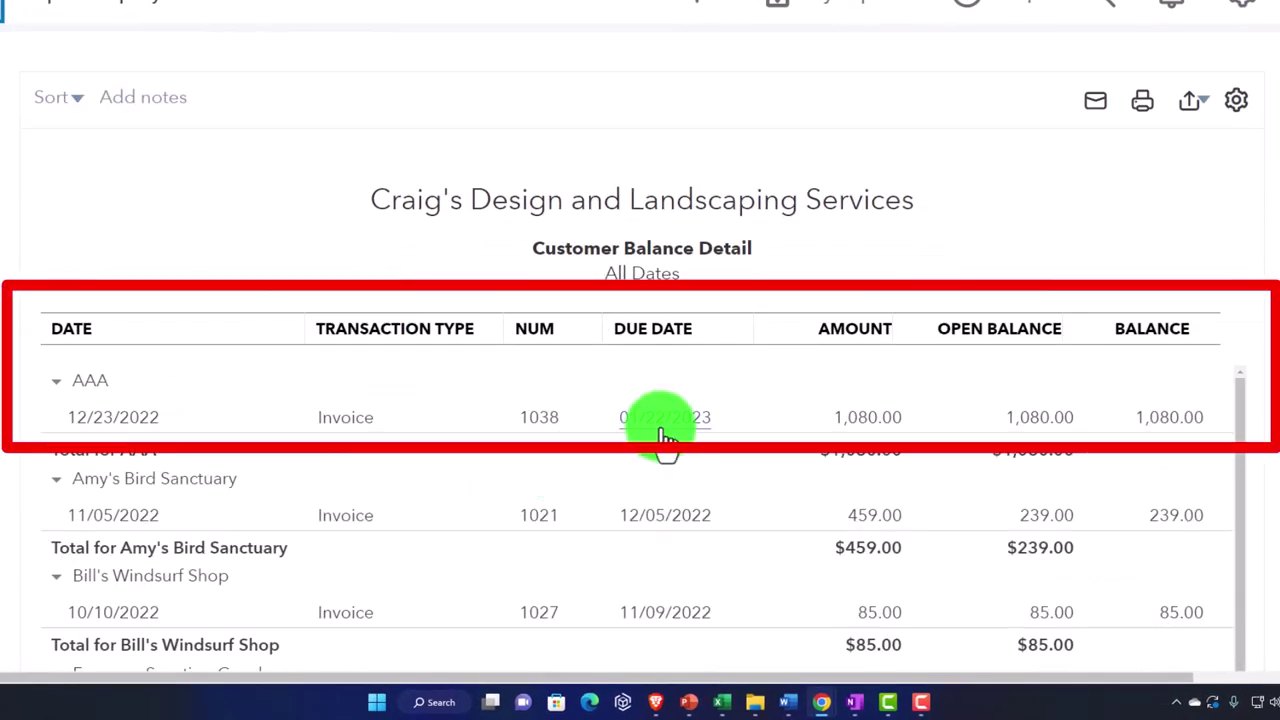
{"action": "scroll", "coordinate": [110, 387], "scroll_direction": "down", "scroll_amount": 15}
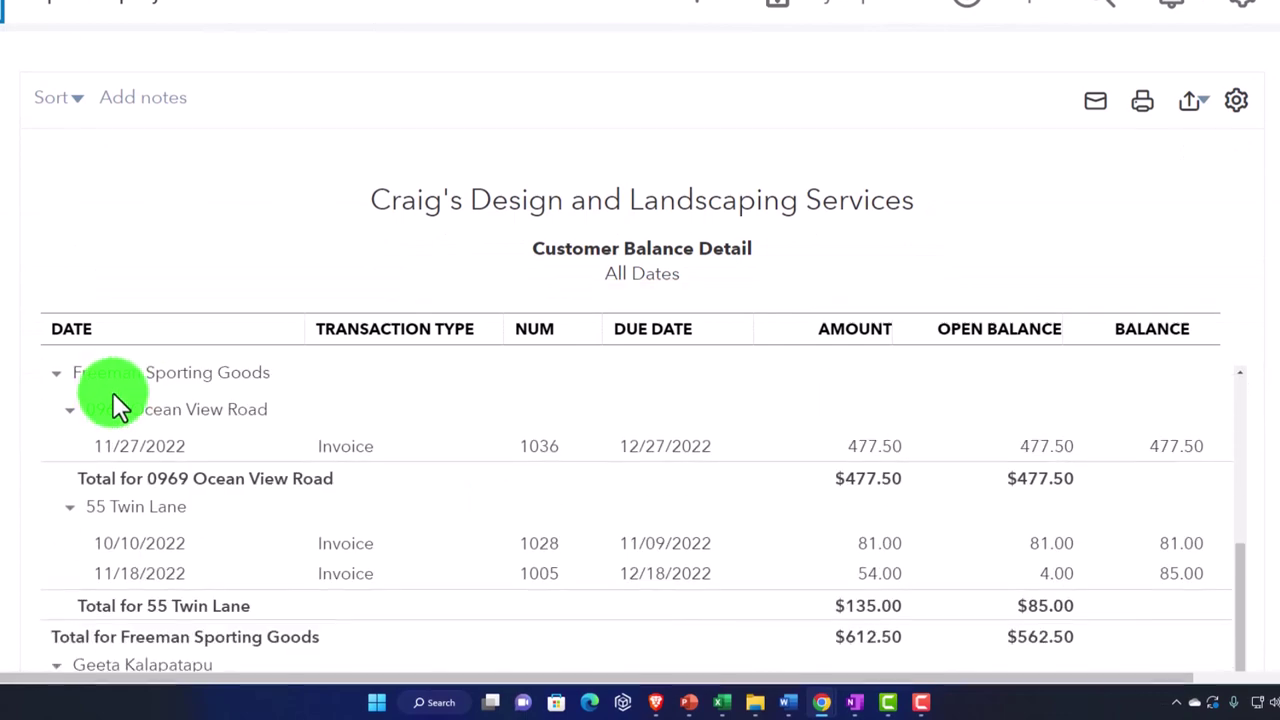
{"action": "scroll", "coordinate": [193, 525], "scroll_direction": "down", "scroll_amount": 6}
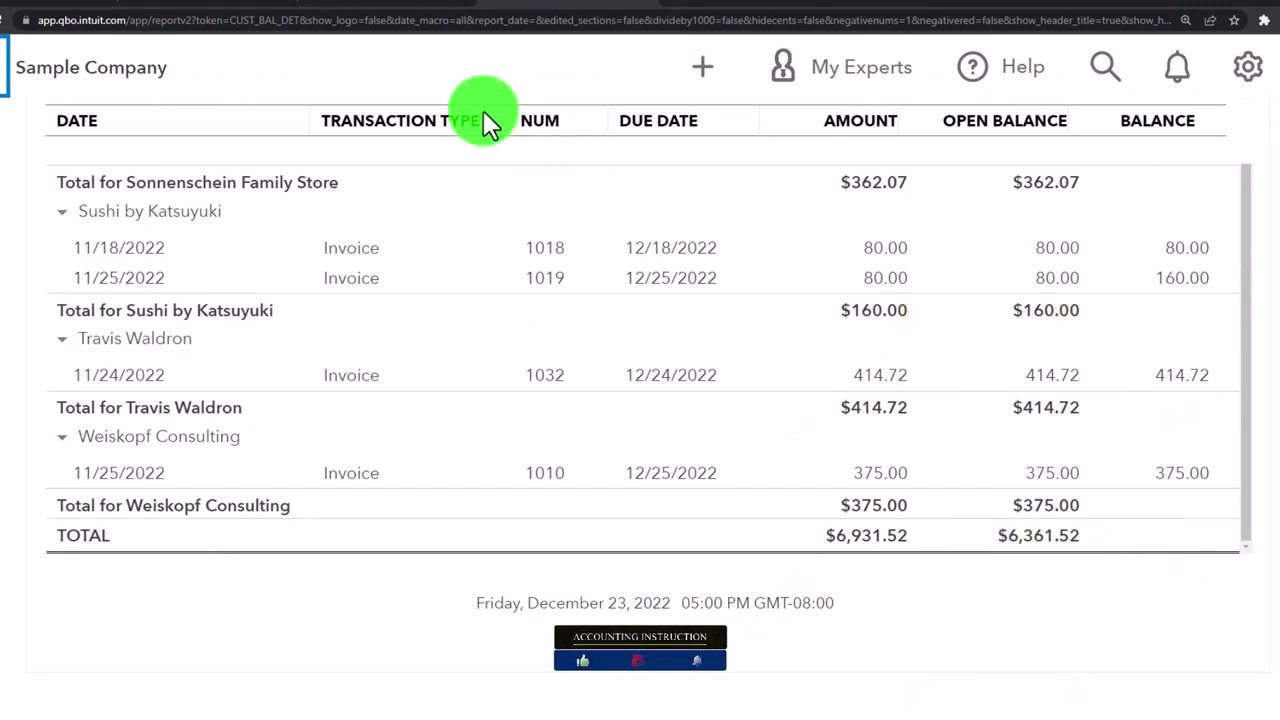
{"action": "left_click", "coordinate": [253, 13]}
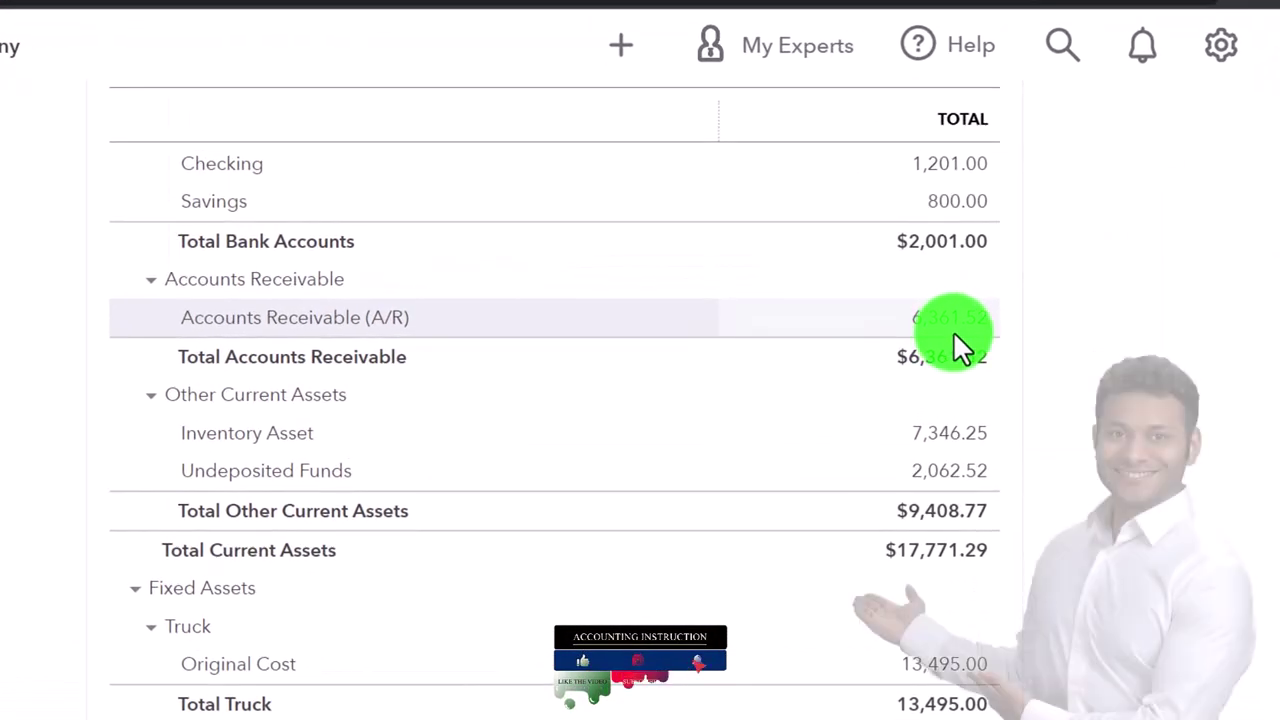
{"action": "left_click", "coordinate": [948, 365]}
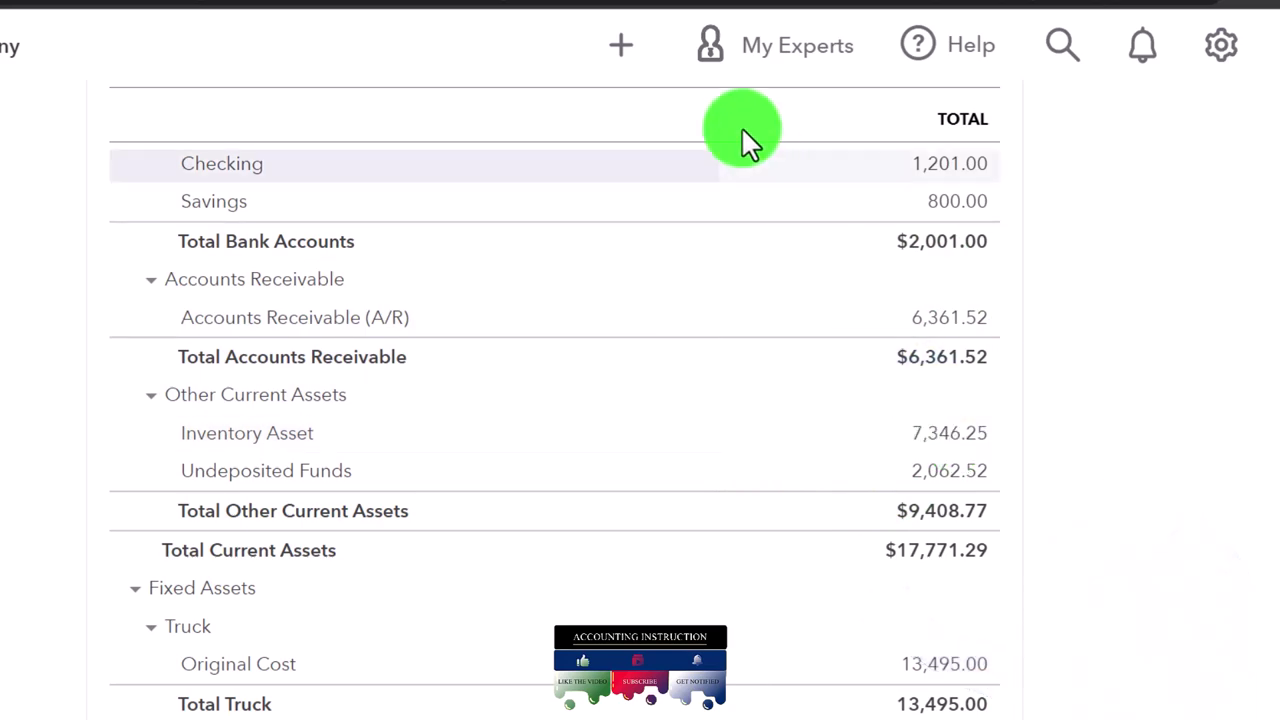
{"action": "left_click", "coordinate": [575, 12]}
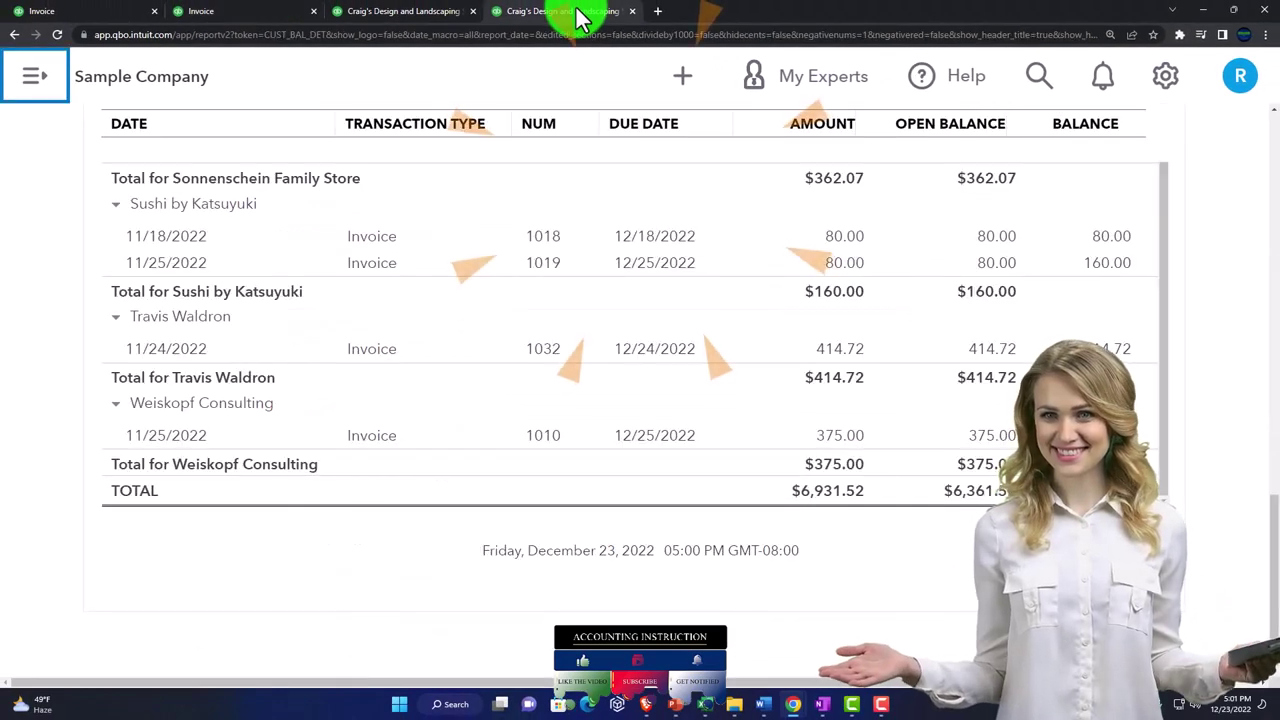
- Duplicate the Customer Balance Detail browser tab and open the Inventory Valuation Summary report in the copy
{"action": "right_click", "coordinate": [580, 18]}
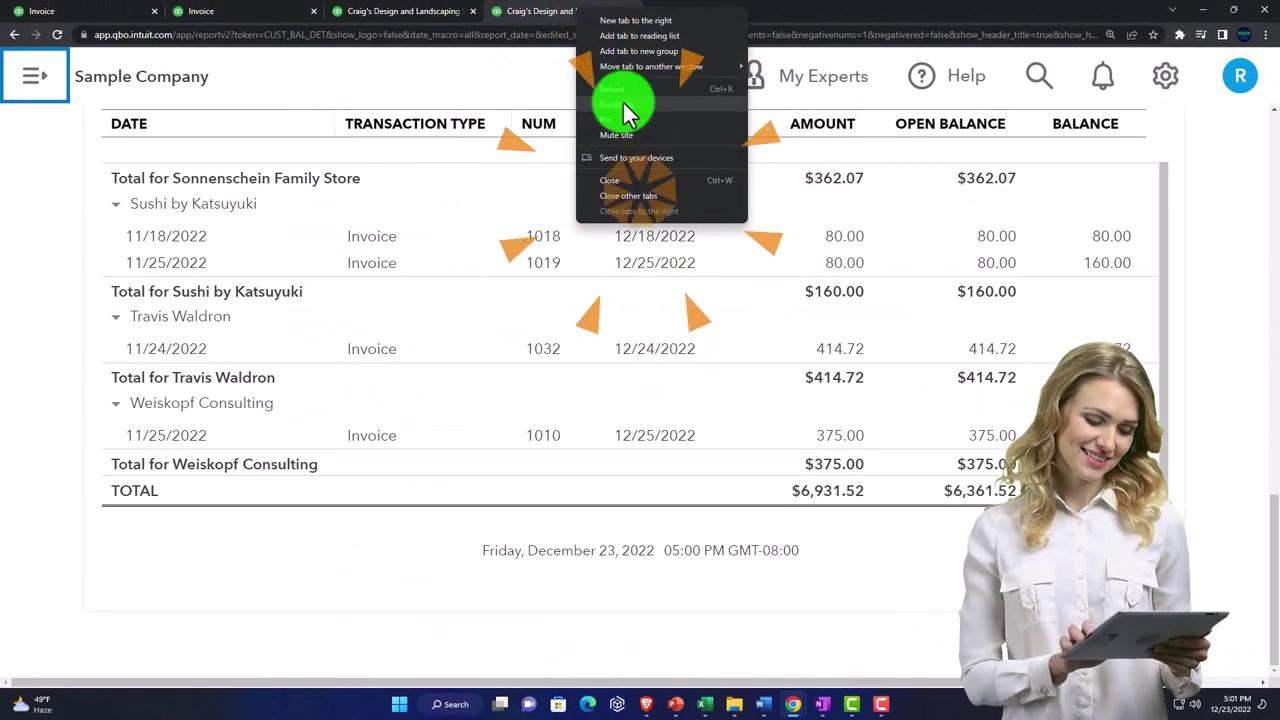
{"action": "left_click", "coordinate": [618, 106]}
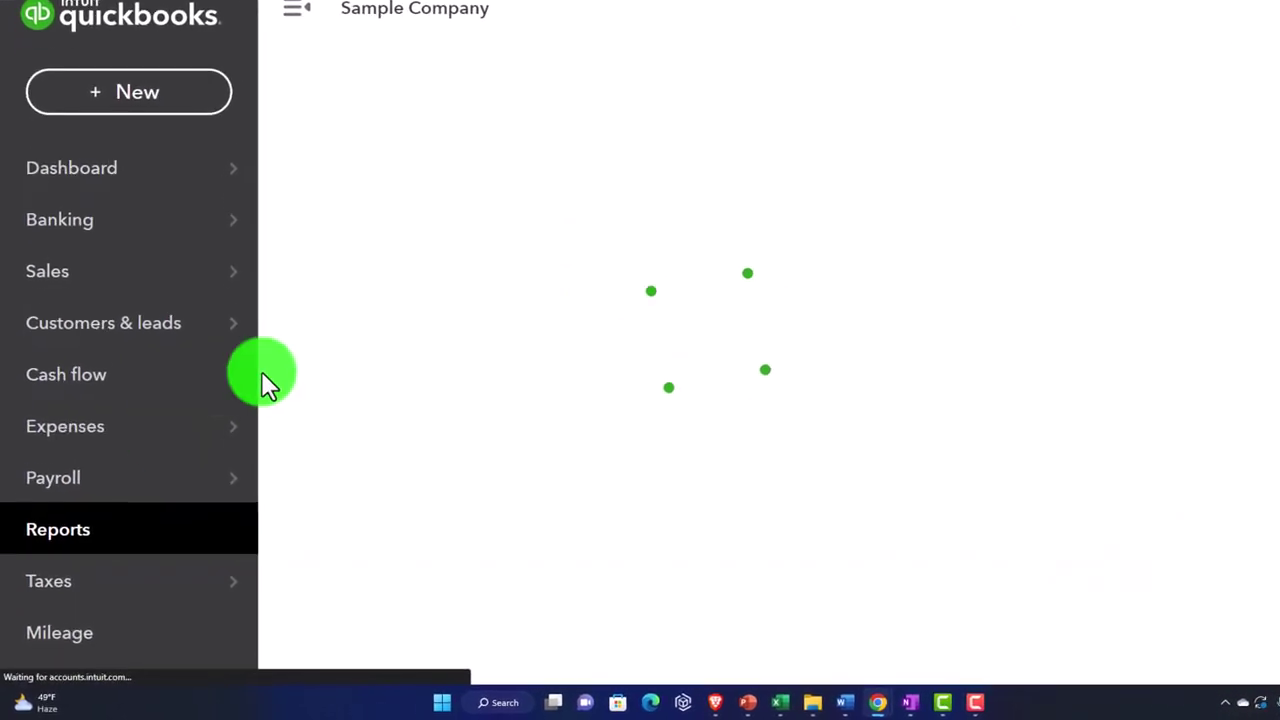
{"action": "left_click", "coordinate": [103, 492]}
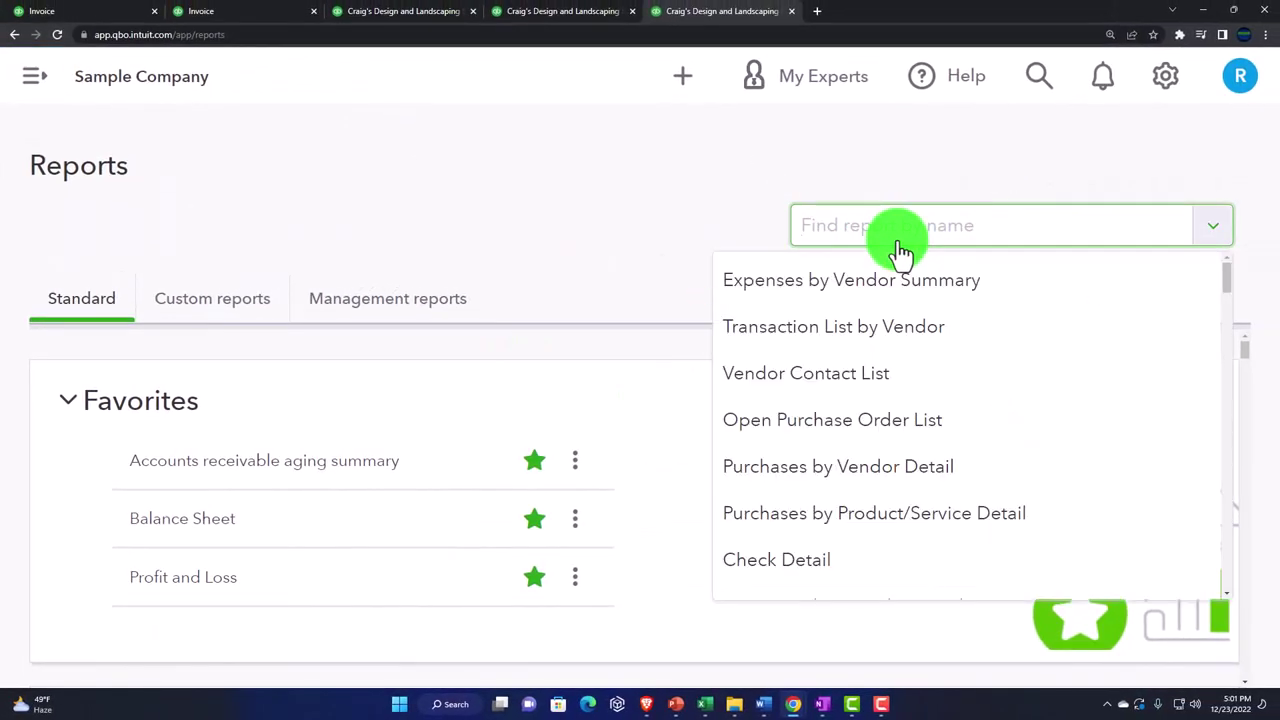
{"action": "type", "text": "inve"}
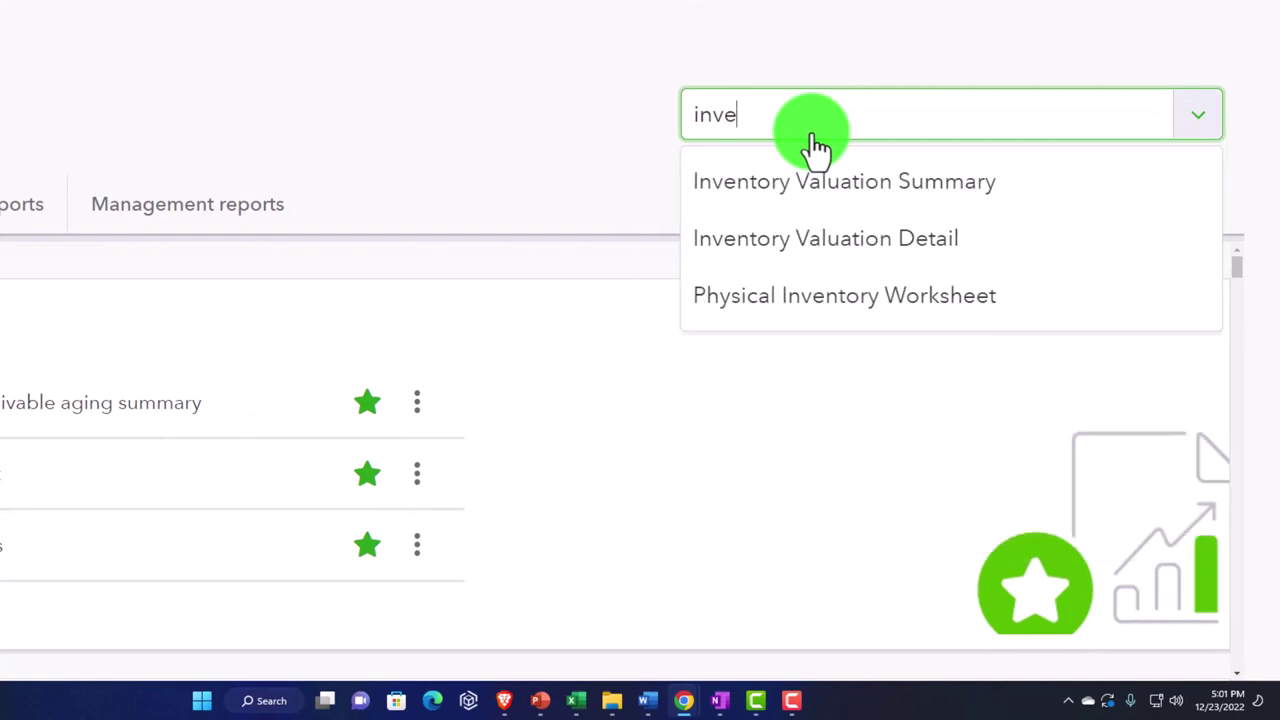
{"action": "left_click", "coordinate": [816, 158]}
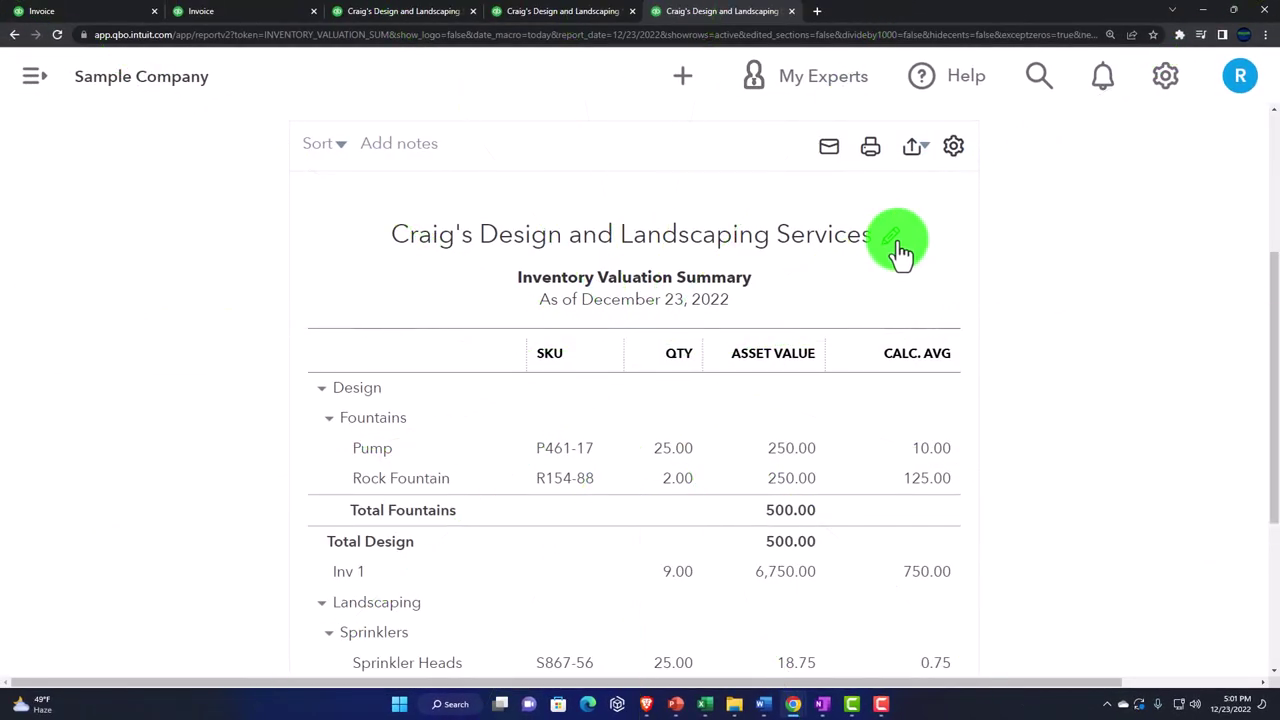
- Run the Inventory Valuation Summary report as of 12/31/2022
{"action": "scroll", "coordinate": [849, 420], "scroll_direction": "down", "scroll_amount": 1}
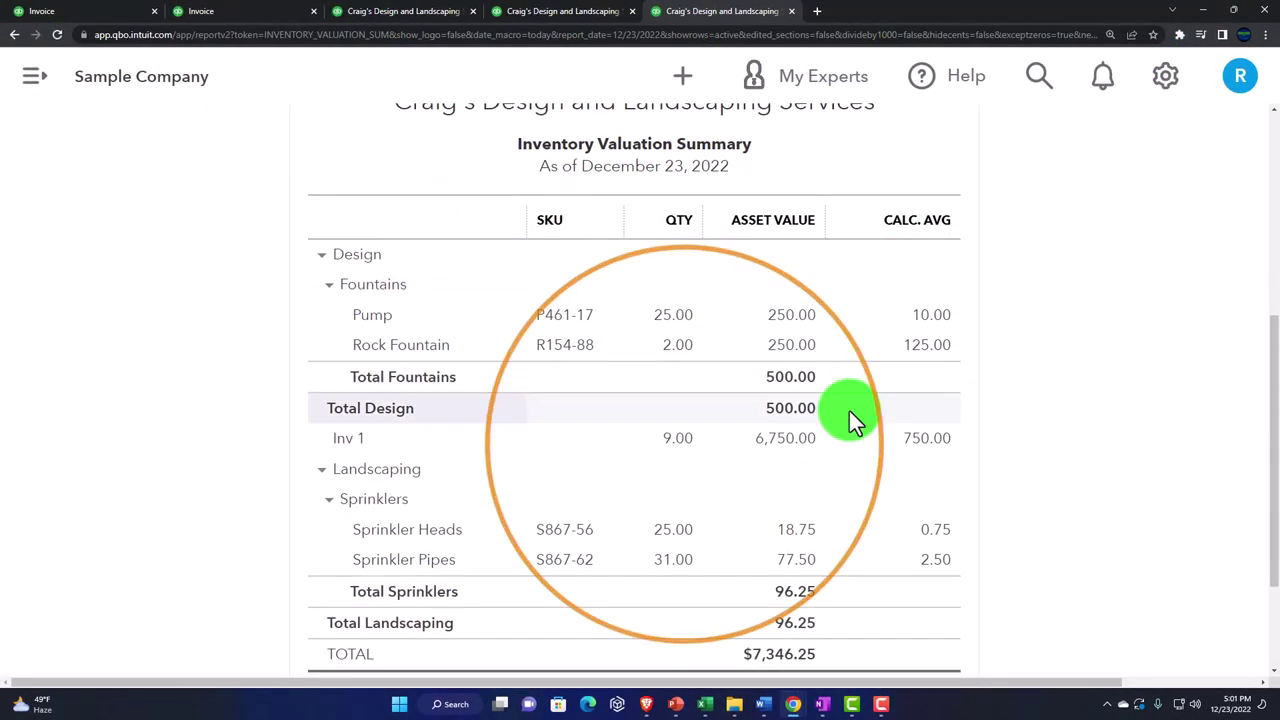
{"action": "scroll", "coordinate": [440, 199], "scroll_direction": "up", "scroll_amount": 3}
{"action": "scroll", "coordinate": [440, 199], "scroll_direction": "up", "scroll_amount": 2}
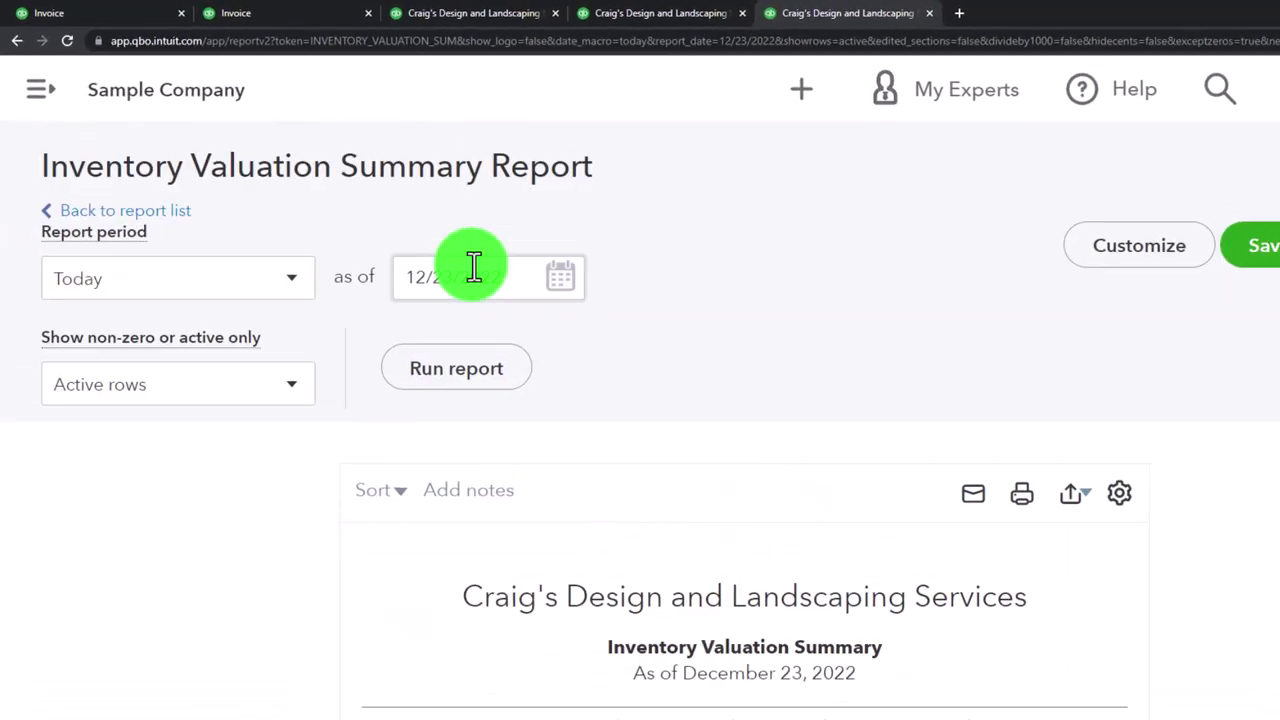
{"action": "left_click", "coordinate": [428, 250]}
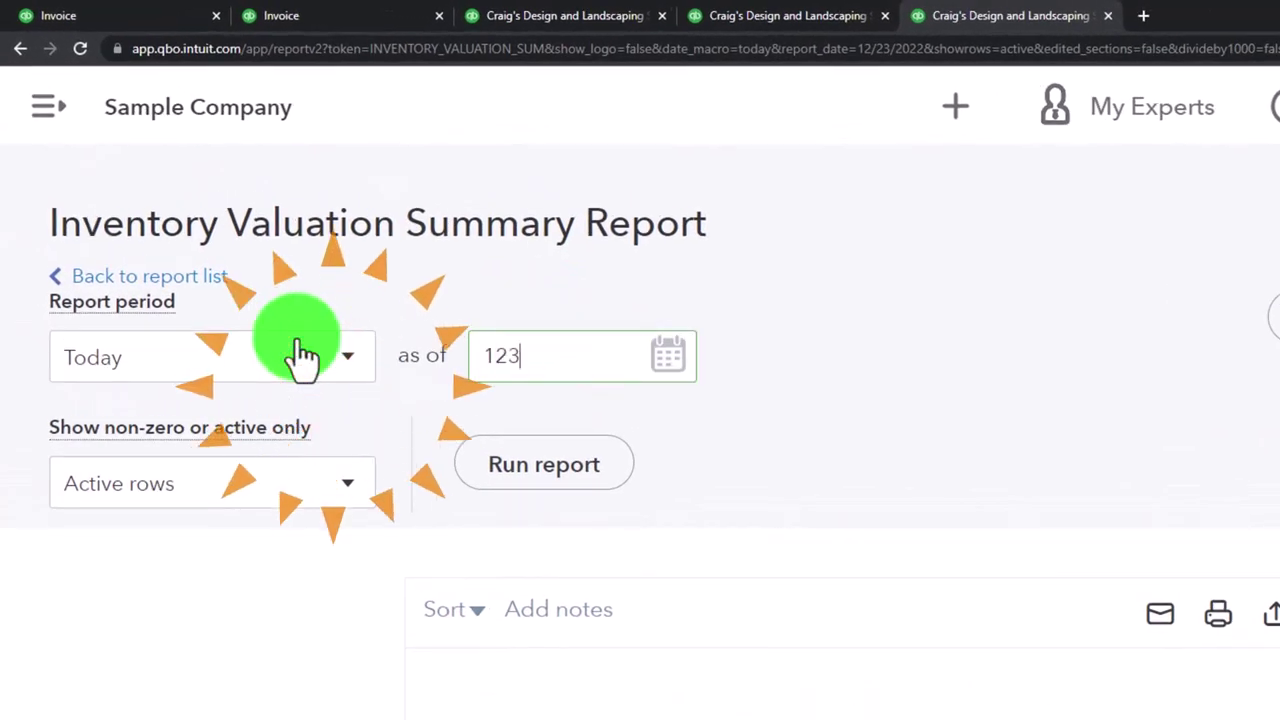
{"action": "left_click", "coordinate": [509, 480]}
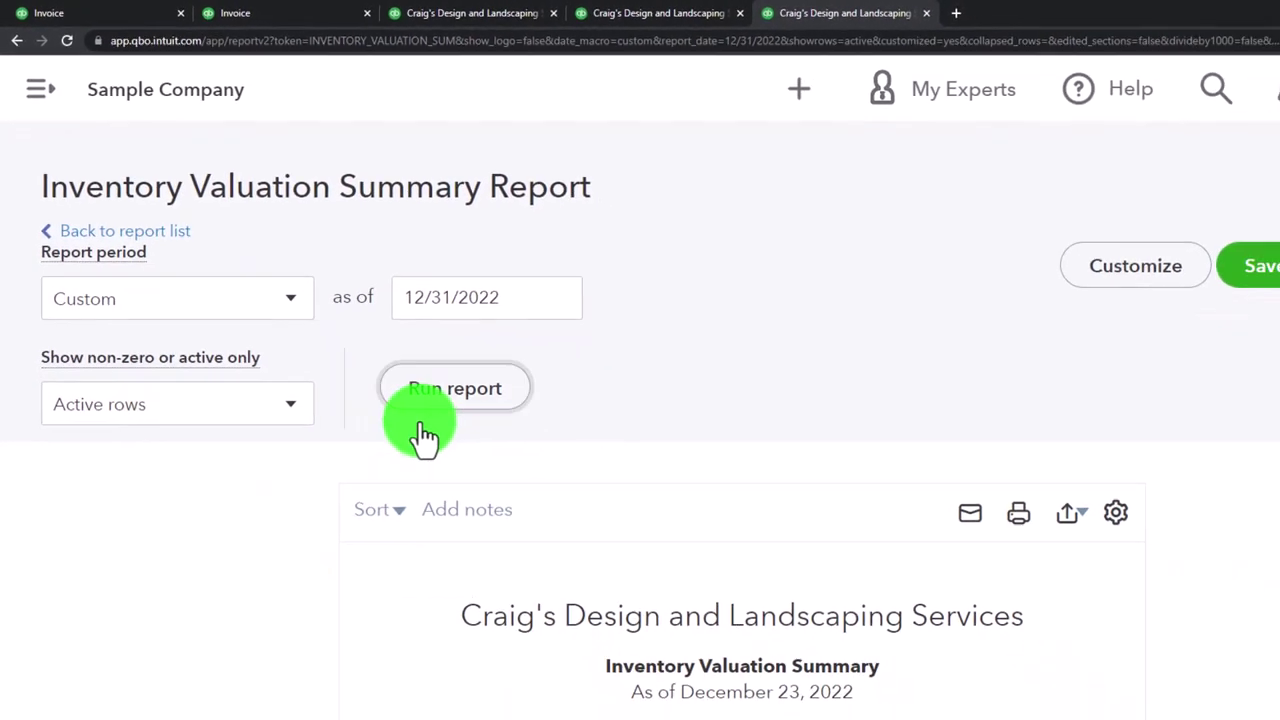
- Examine the Inv 1 quantity and total asset value in the Inventory Valuation Summary, and compare with Inventory Asset on the Balance Sheet
{"action": "scroll", "coordinate": [266, 430], "scroll_direction": "down", "scroll_amount": 5}
{"action": "scroll", "coordinate": [266, 427], "scroll_direction": "down", "scroll_amount": 1}
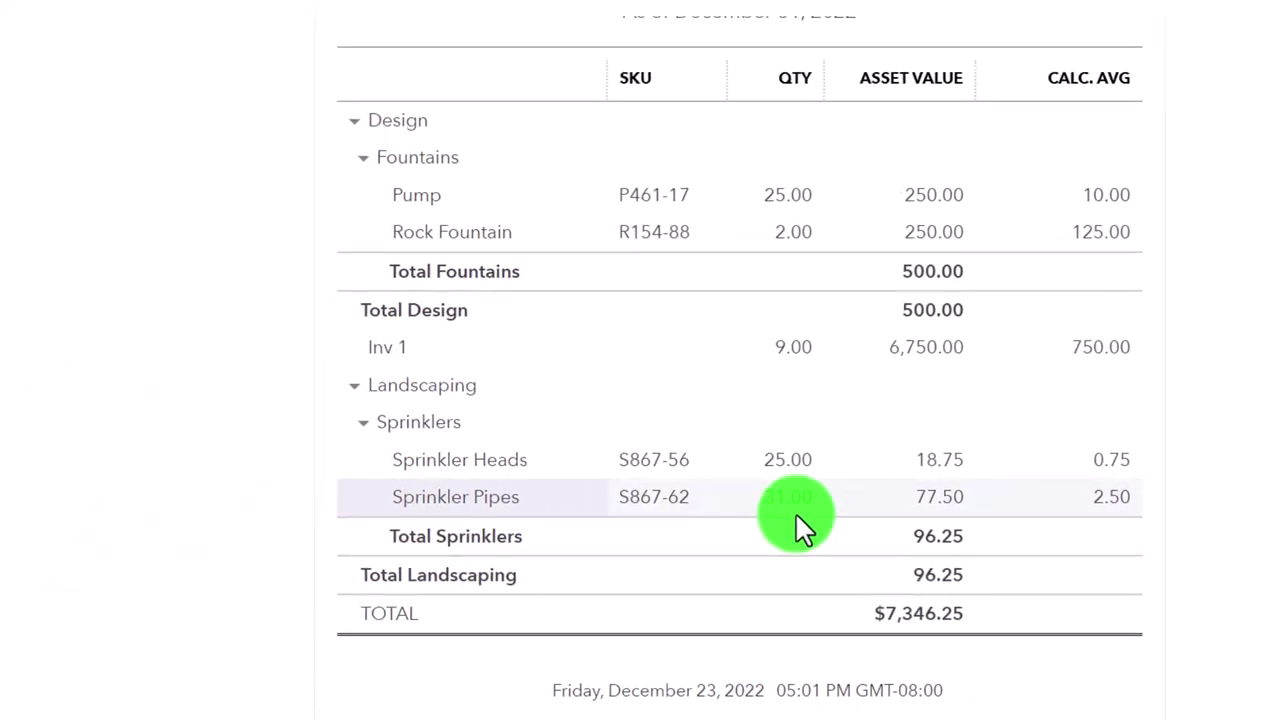
{"action": "left_click", "coordinate": [251, 10]}
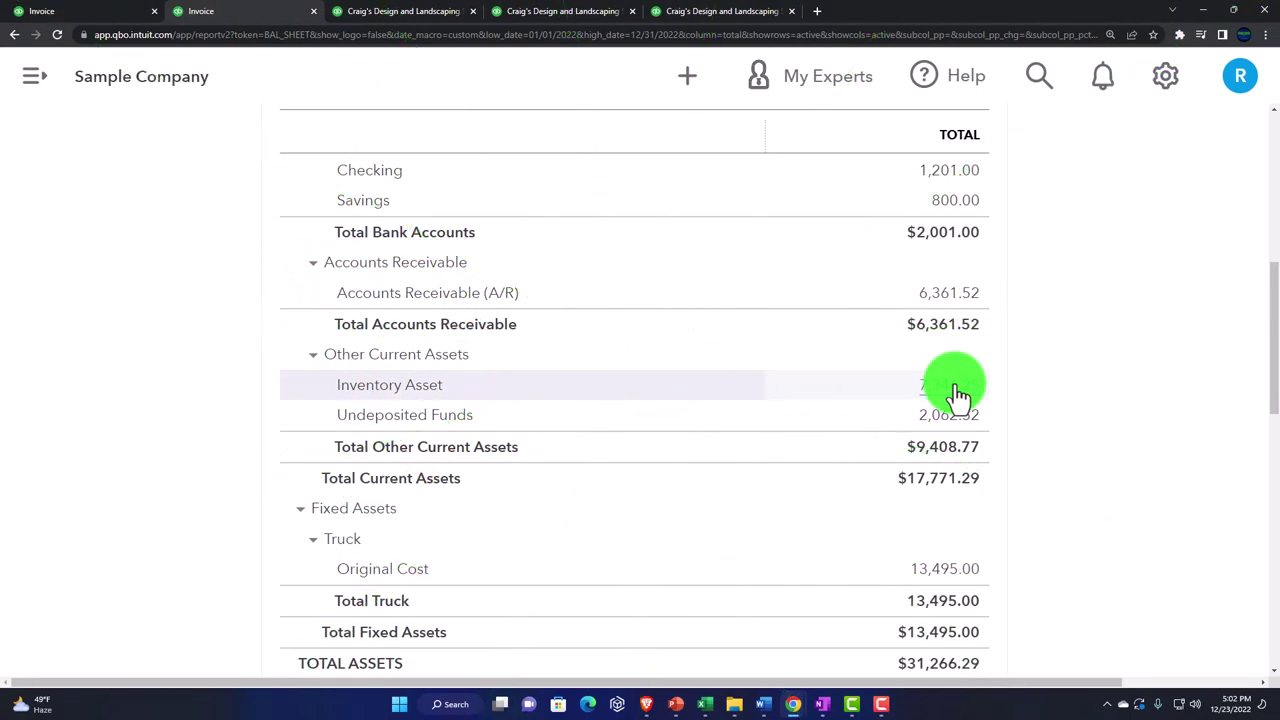
- Return to the dashboard browser tab, view the Sales invoices, and open the All sales transaction list with the navigation collapsed
{"action": "left_click", "coordinate": [75, 20]}
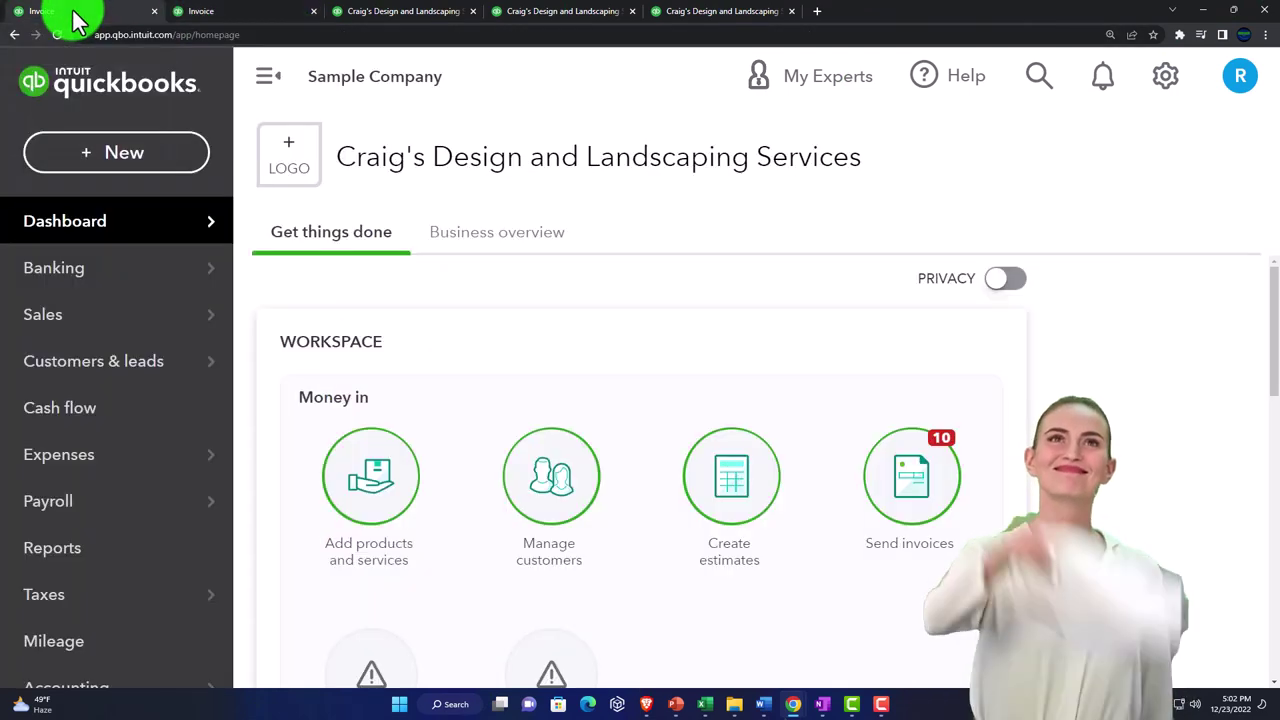
{"action": "key", "text": "ctrl+minus"}
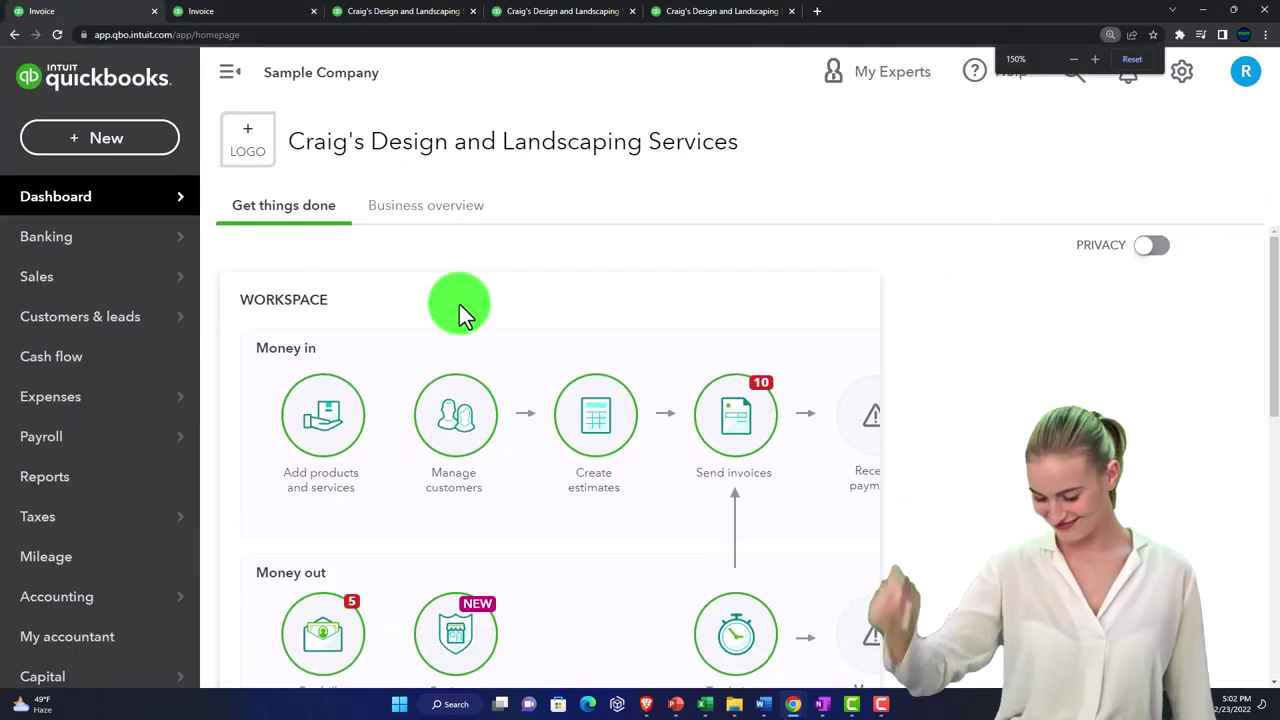
{"action": "key", "text": "ctrl+minus"}
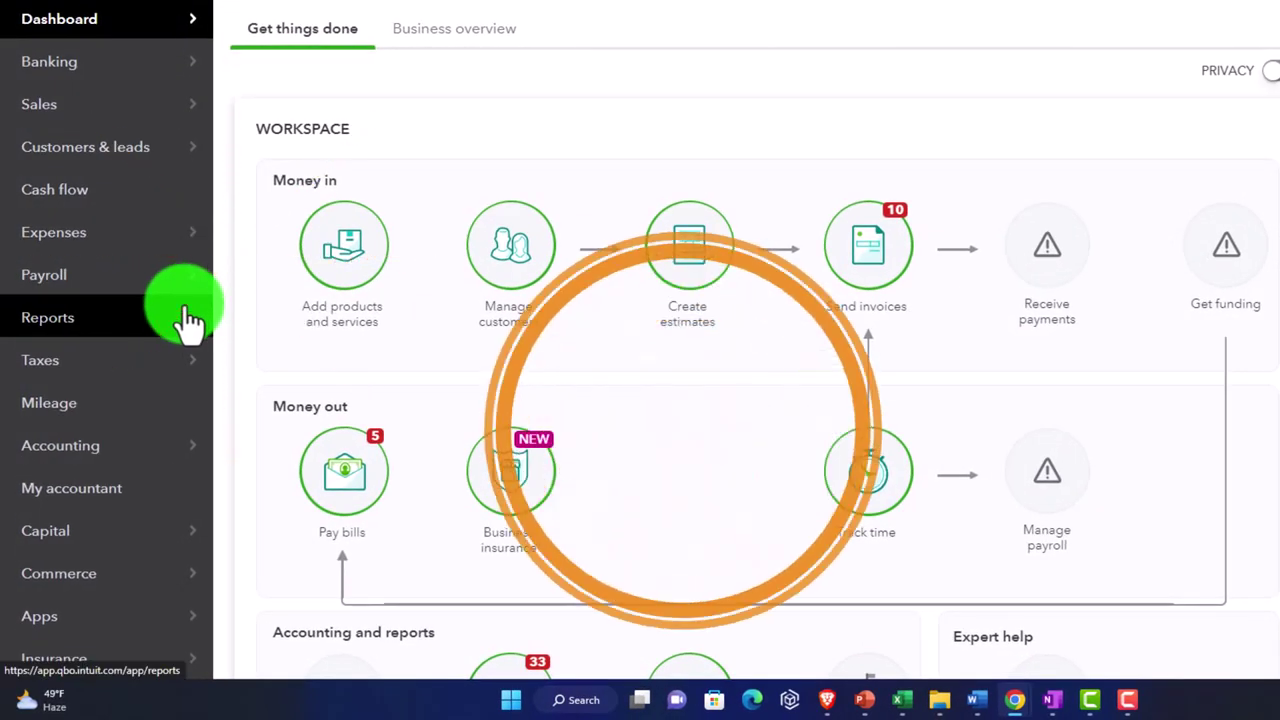
{"action": "left_click", "coordinate": [66, 140]}
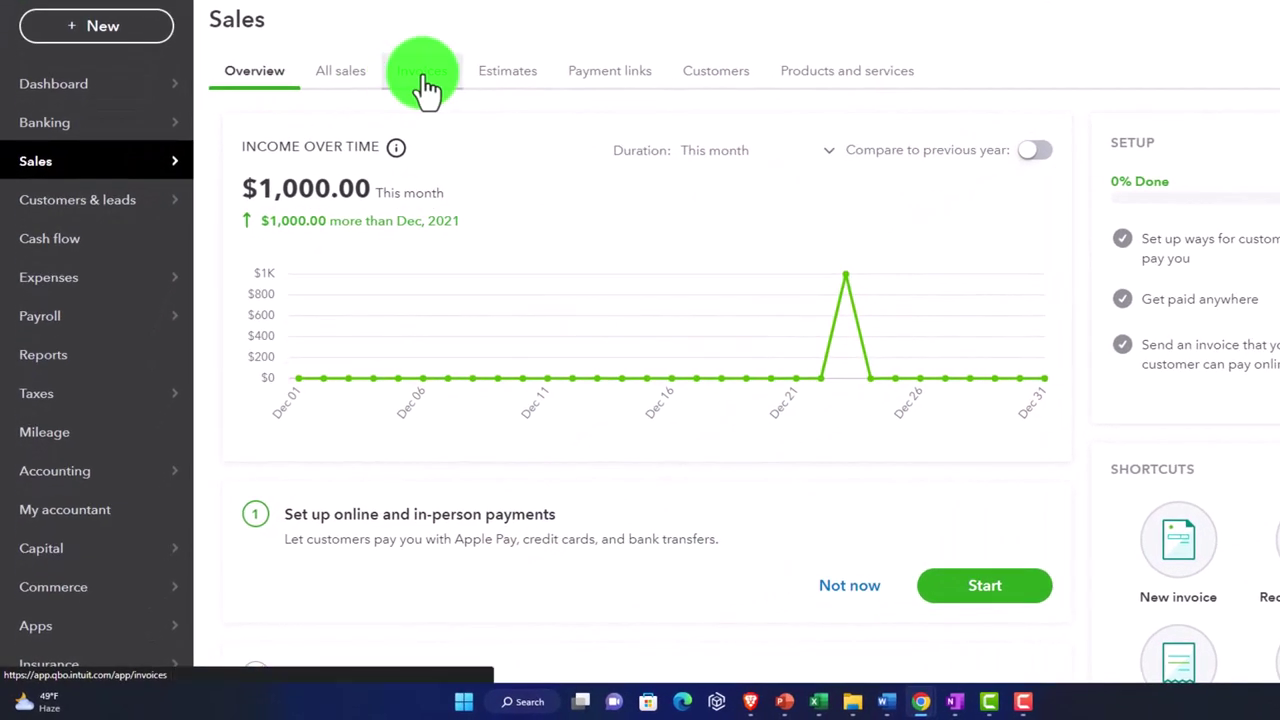
{"action": "left_click", "coordinate": [425, 88]}
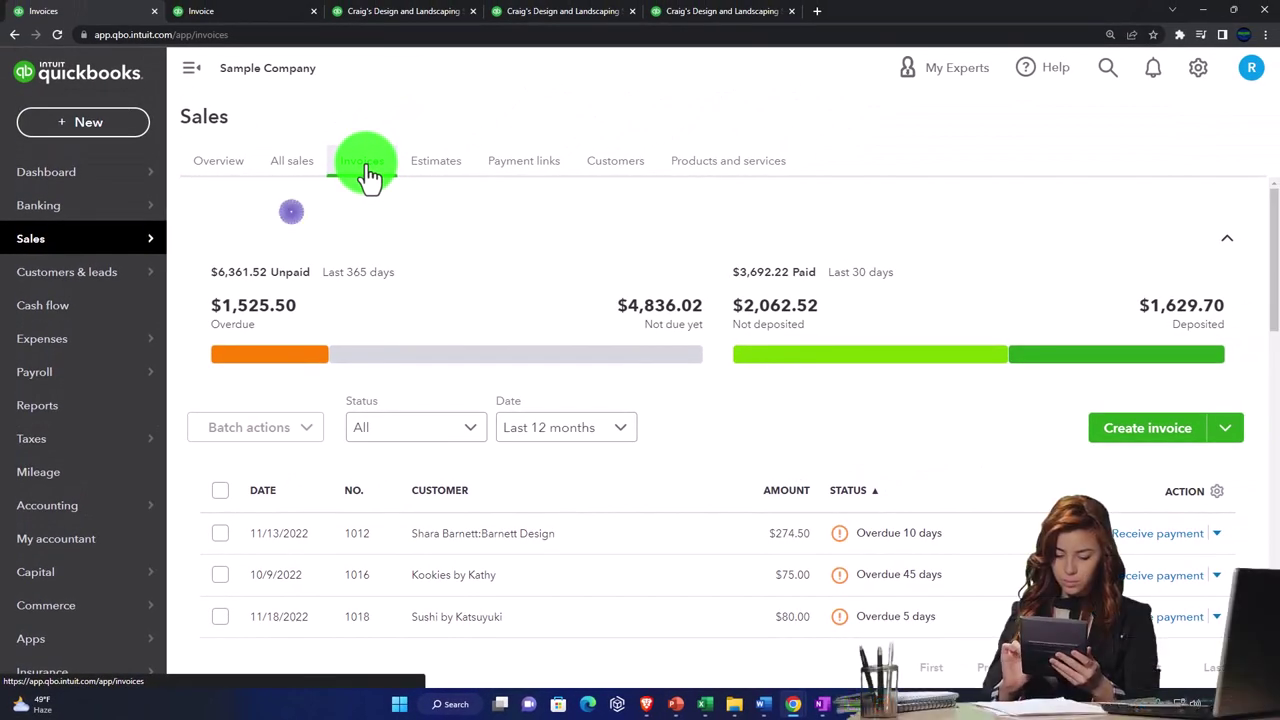
{"action": "left_click", "coordinate": [277, 172]}
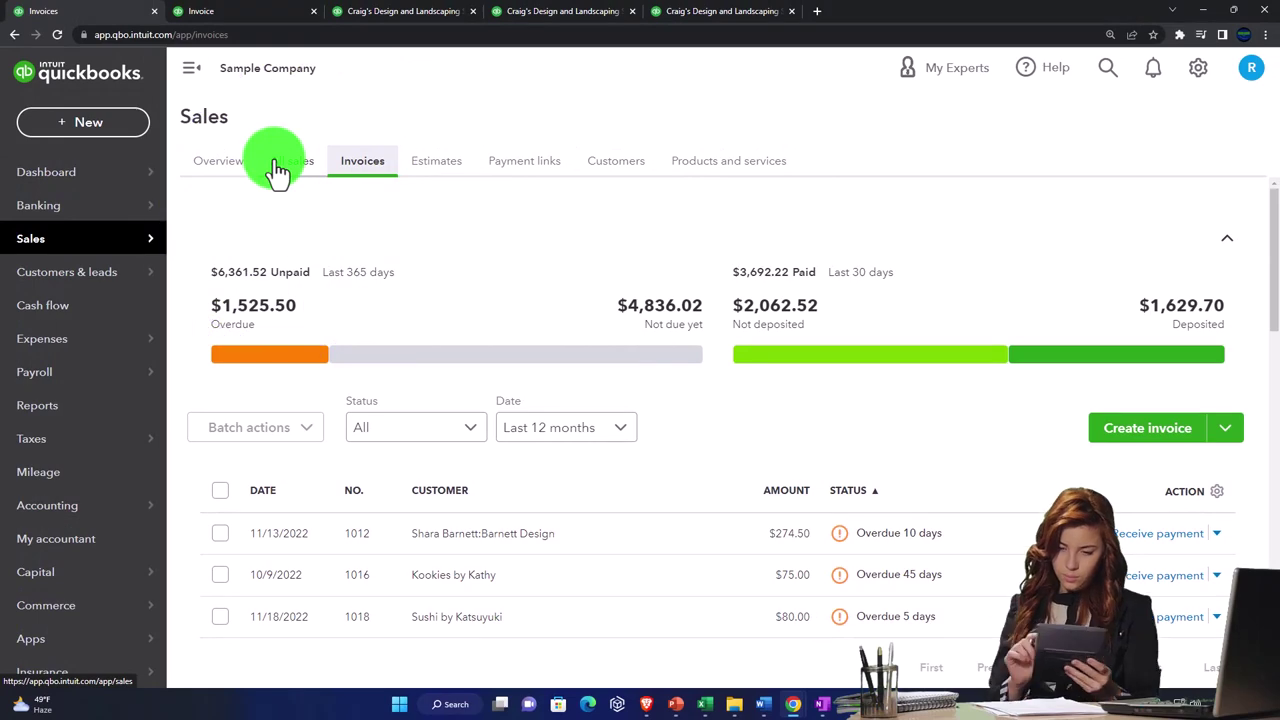
{"action": "left_click", "coordinate": [192, 72]}
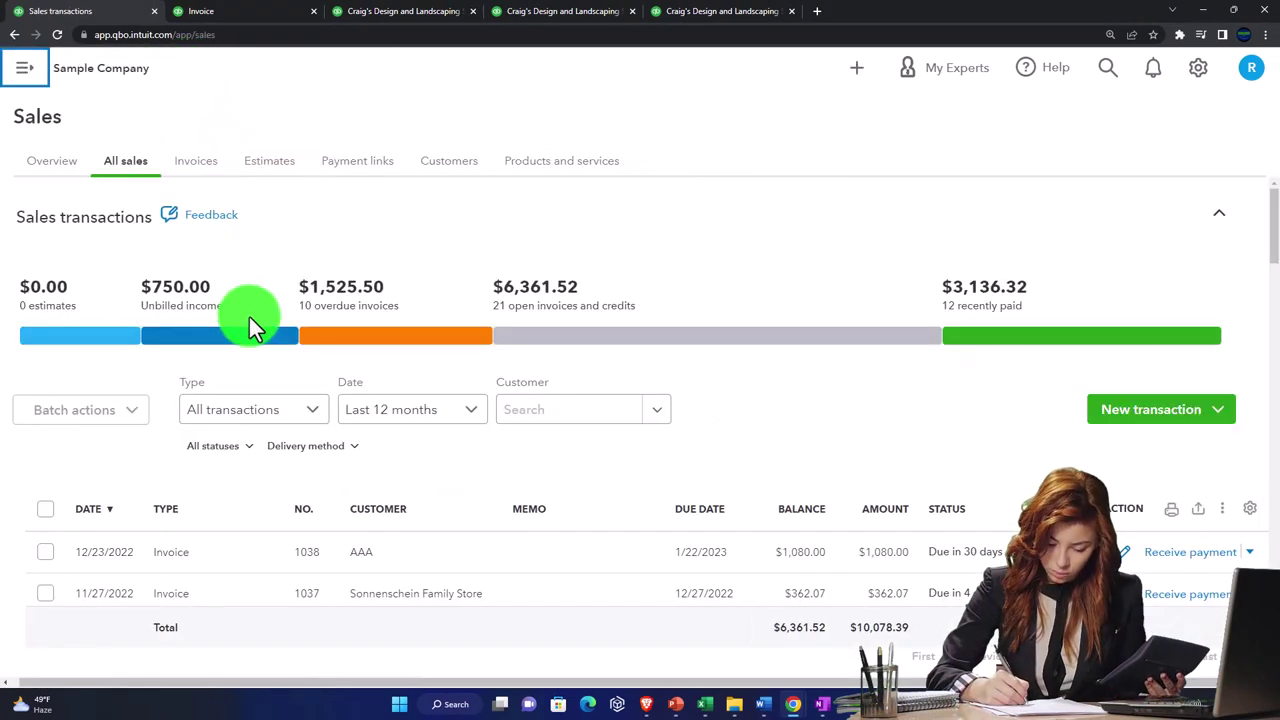
- Filter the sales transactions to open invoices and check the available status filter options
{"action": "key", "text": "ctrl+plus"}
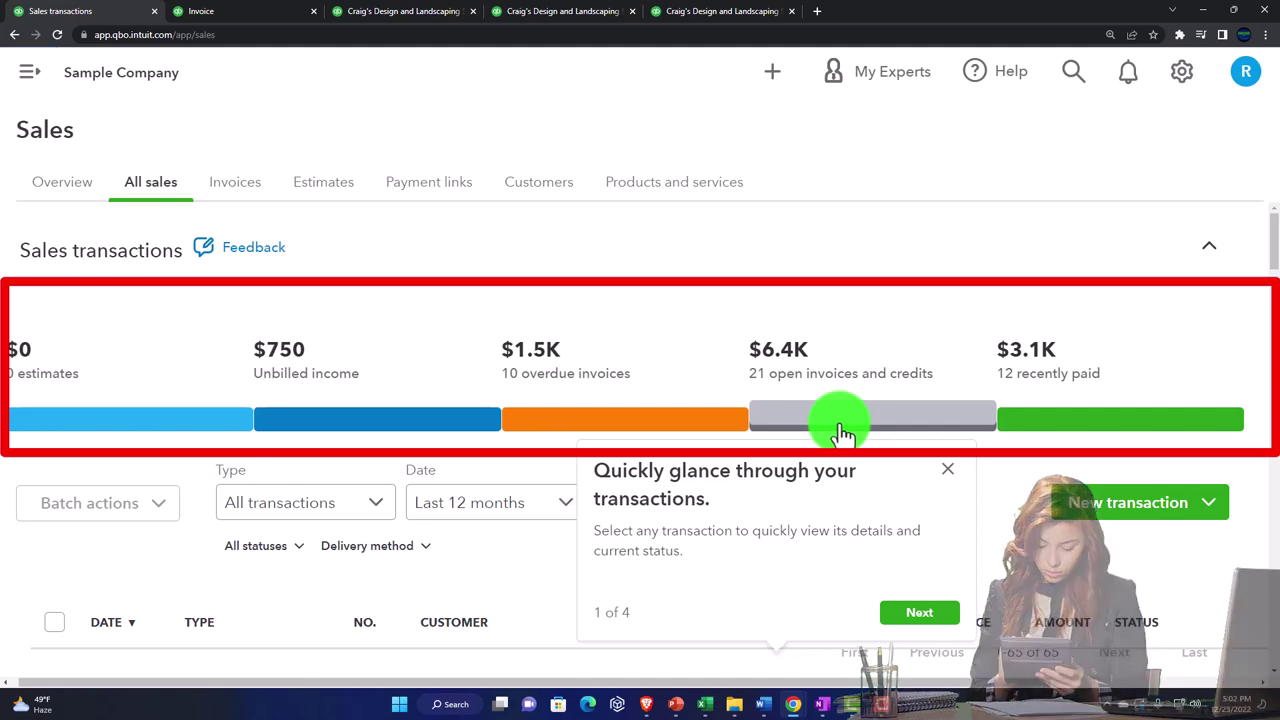
{"action": "scroll", "coordinate": [728, 366], "scroll_direction": "down", "scroll_amount": 3}
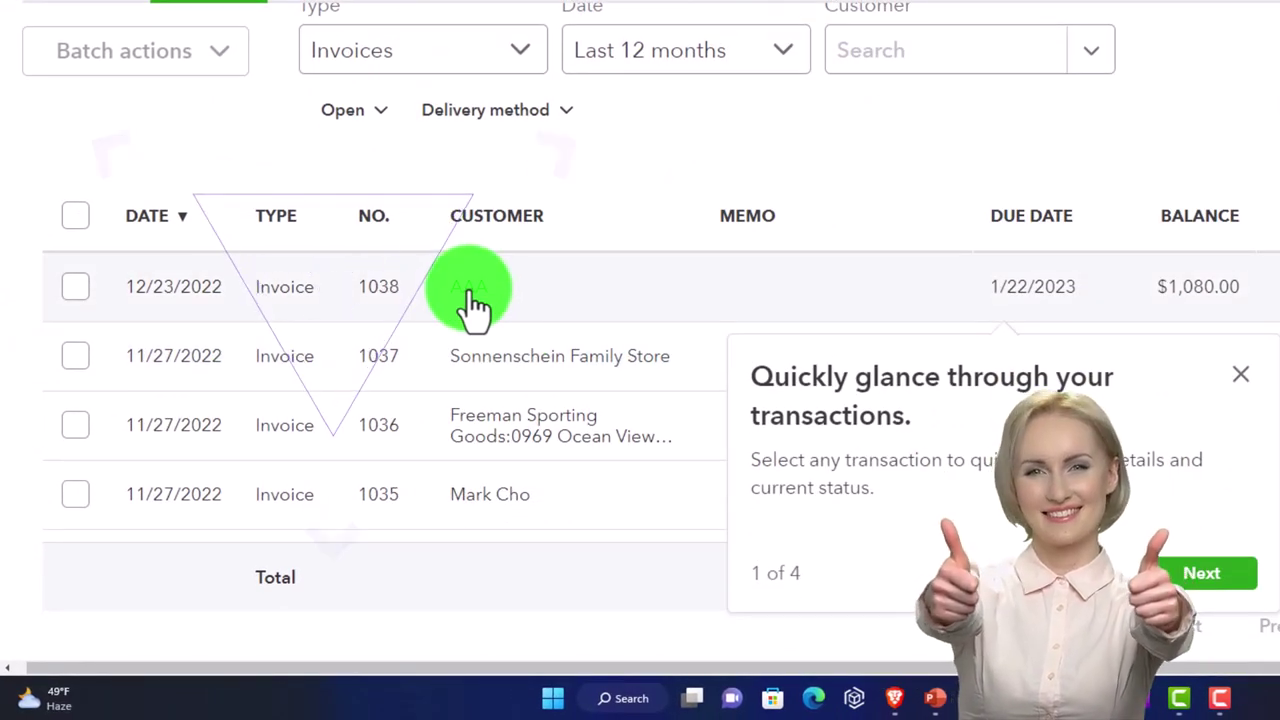
{"action": "scroll", "coordinate": [410, 330], "scroll_direction": "up", "scroll_amount": 2}
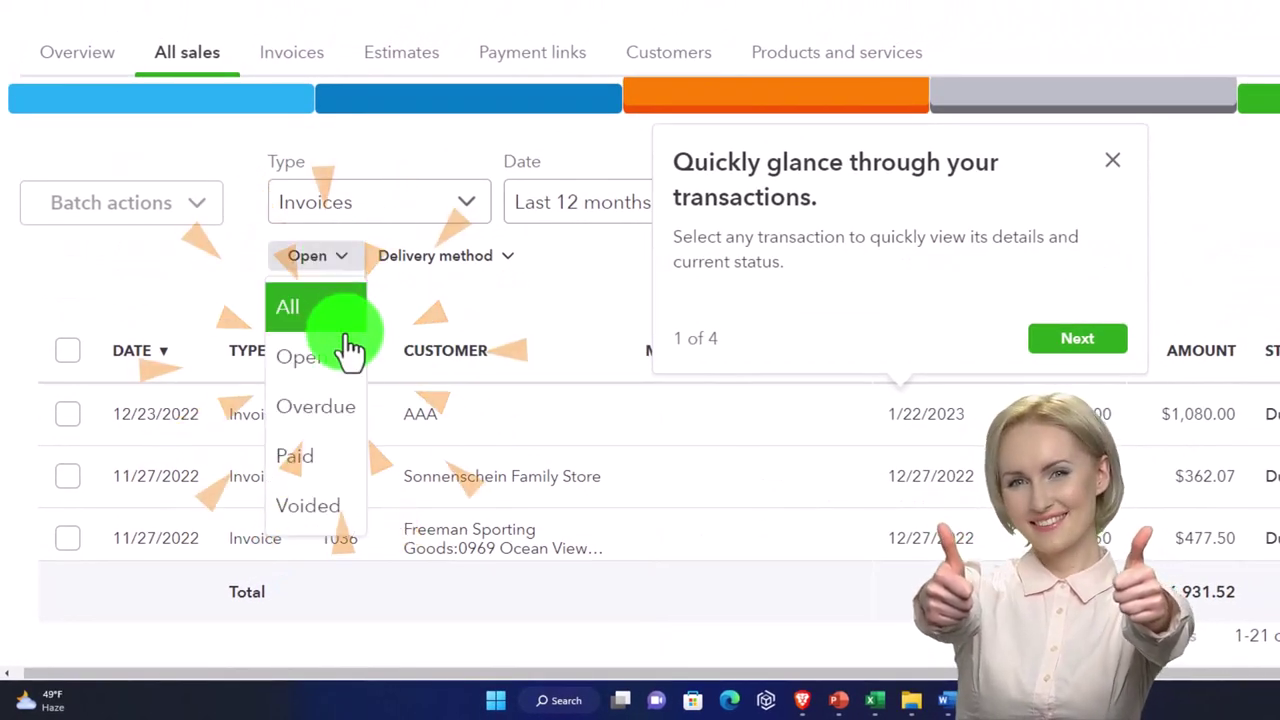
{"action": "left_click", "coordinate": [438, 306]}
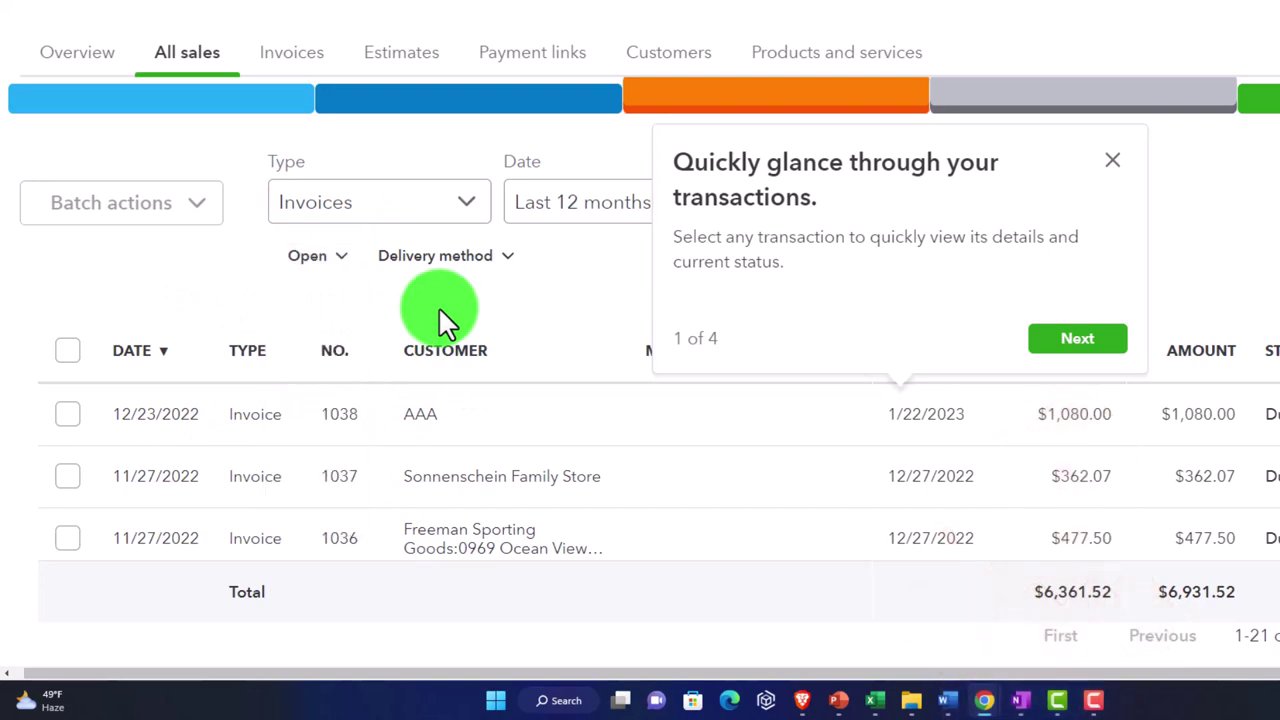
- Open the Invoices list, filter it to Not due invoices, and sort it by date with the newest first
{"action": "left_click", "coordinate": [247, 180]}
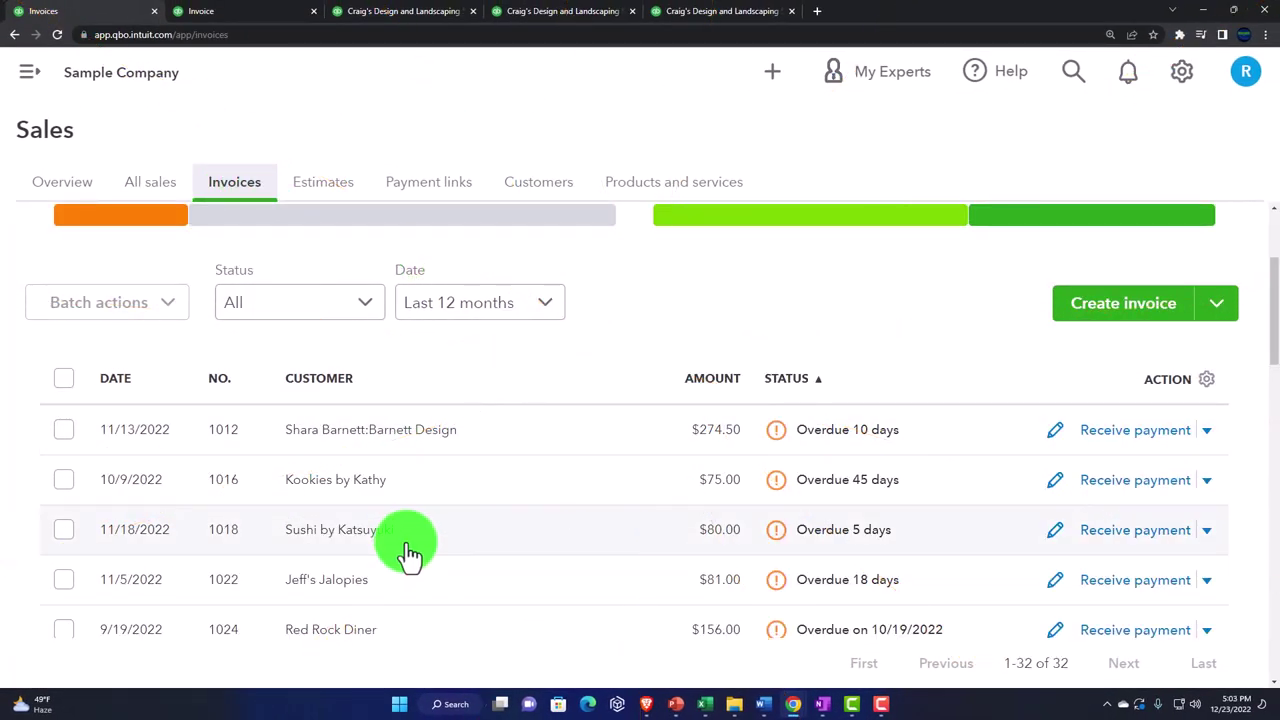
{"action": "scroll", "coordinate": [410, 553], "scroll_direction": "up", "scroll_amount": 2}
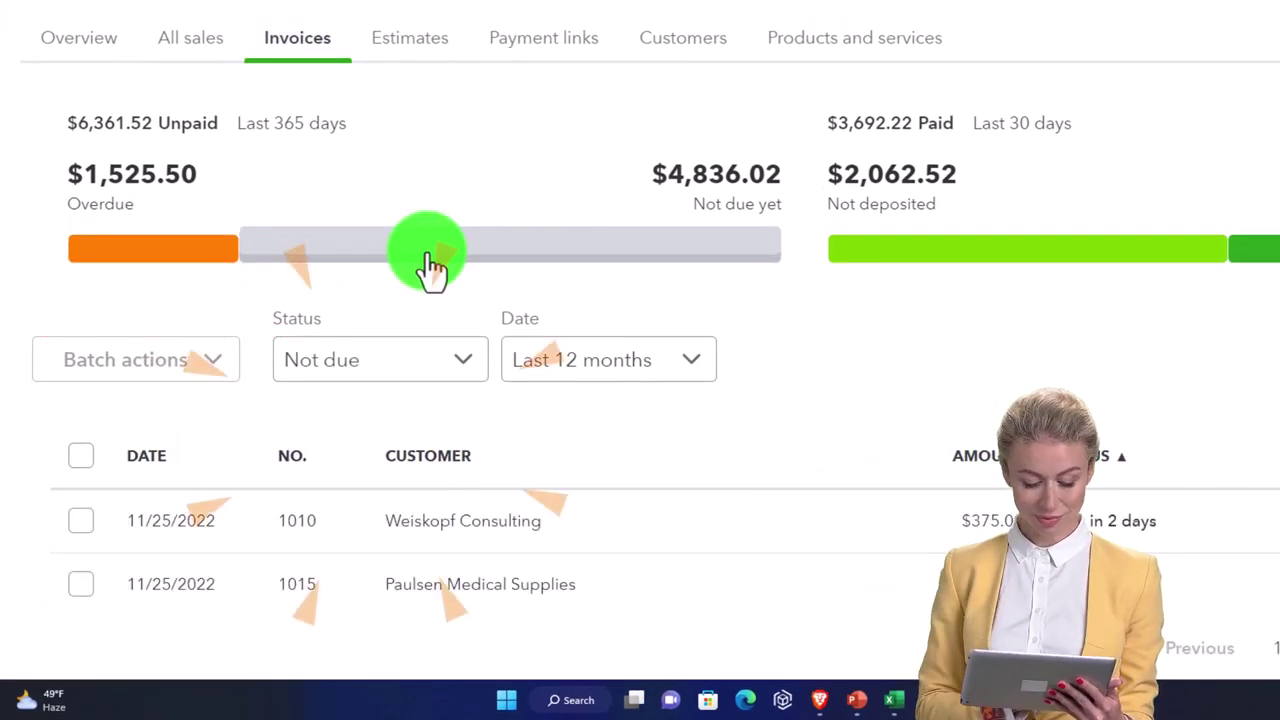
{"action": "scroll", "coordinate": [423, 265], "scroll_direction": "down", "scroll_amount": 3}
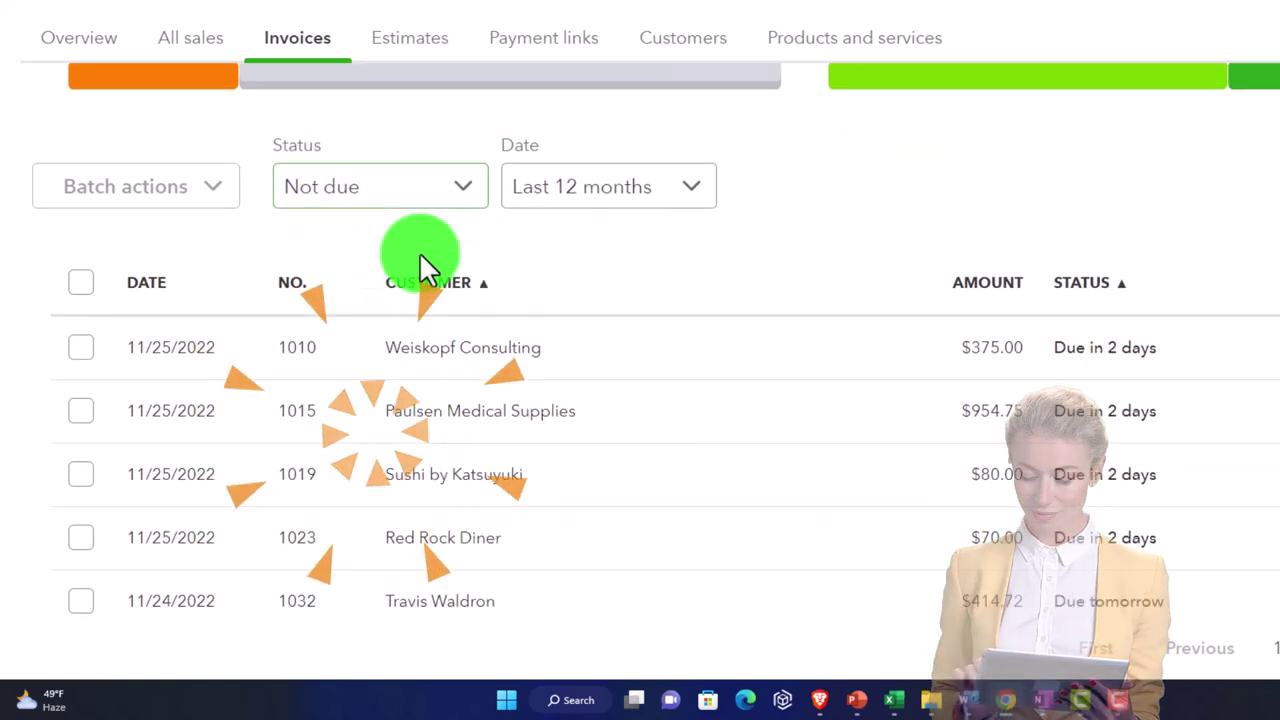
{"action": "scroll", "coordinate": [408, 272], "scroll_direction": "up", "scroll_amount": 3}
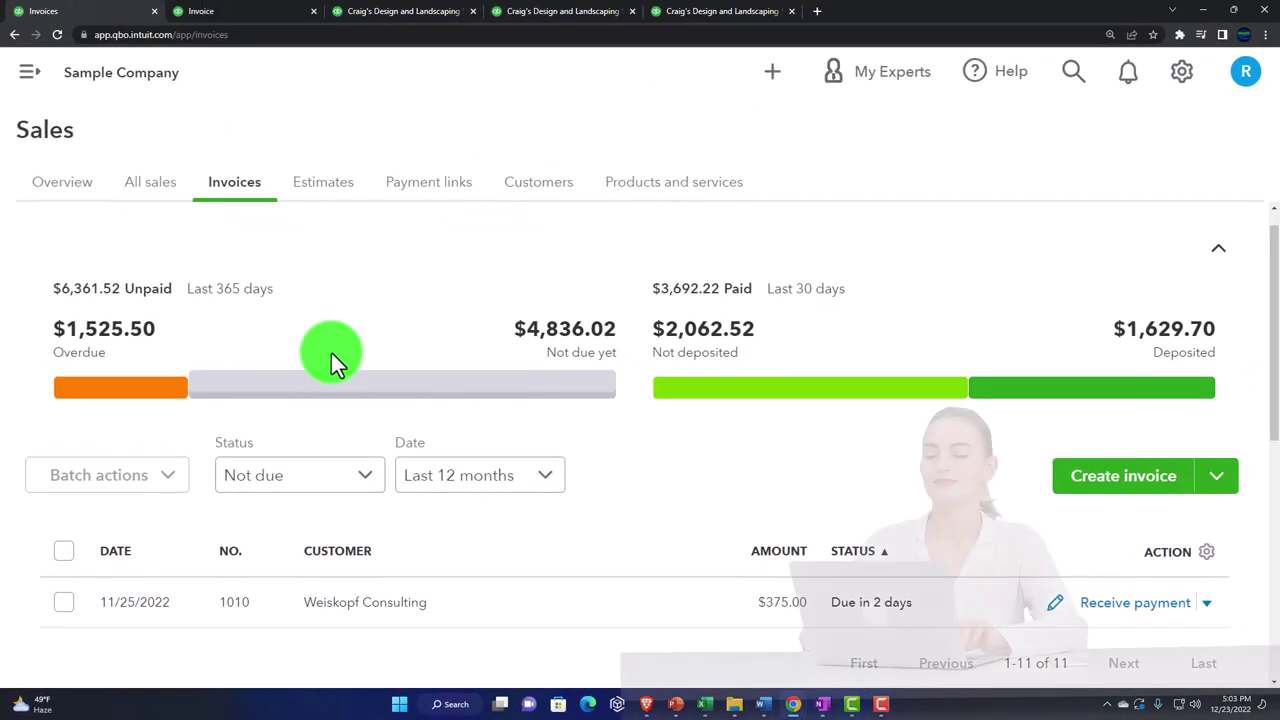
{"action": "scroll", "coordinate": [465, 312], "scroll_direction": "down", "scroll_amount": 1}
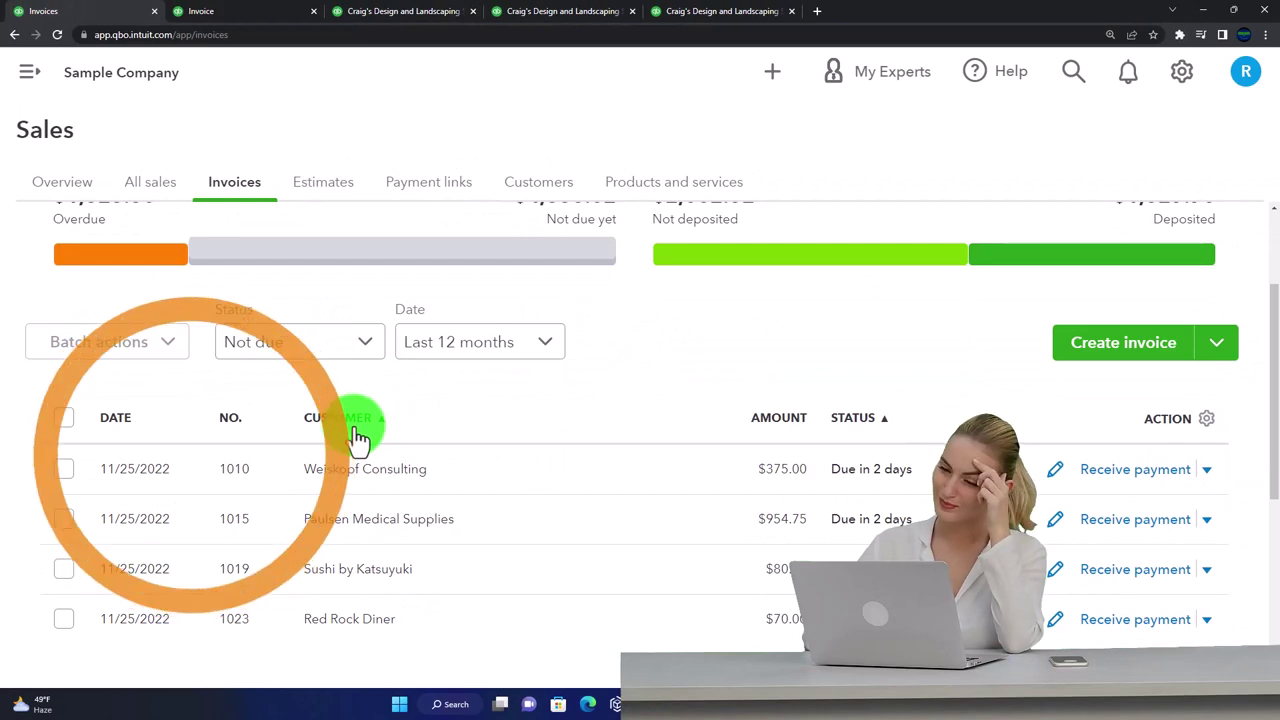
{"action": "left_click", "coordinate": [140, 418]}
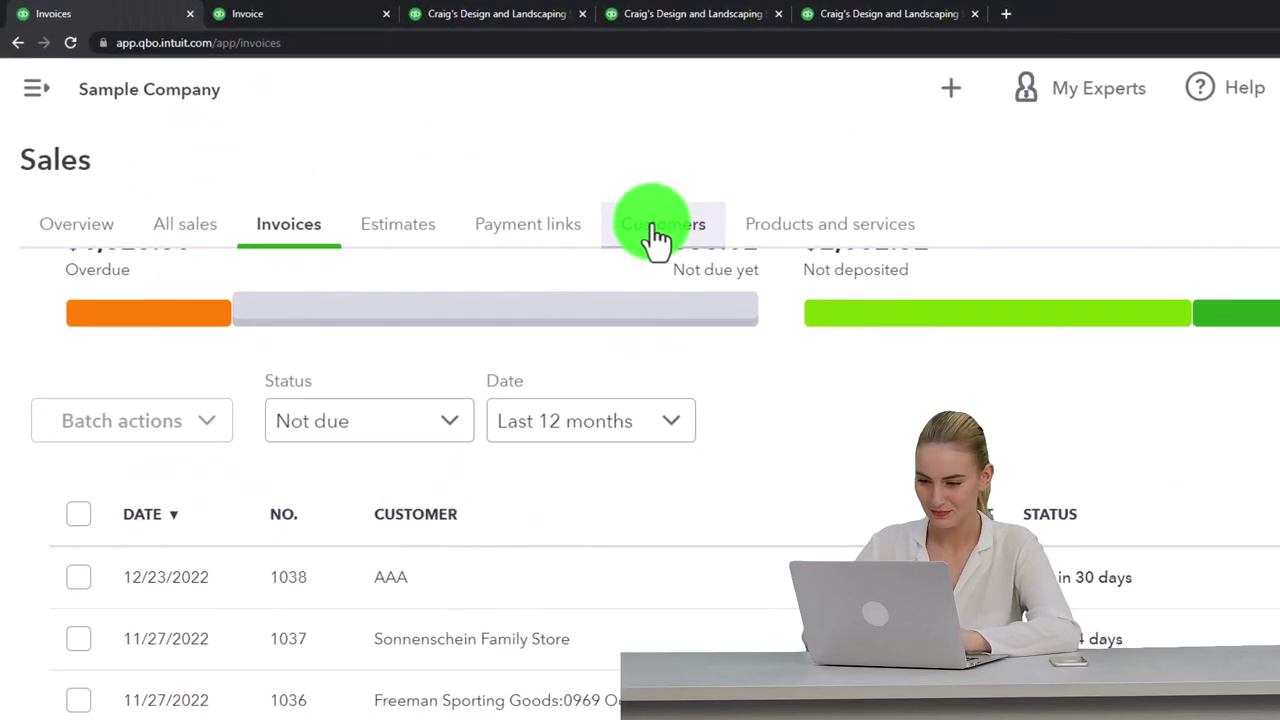
- Open the Customers list, filter it to open invoices, and clear the filter to view all customers again
{"action": "left_click", "coordinate": [657, 230]}
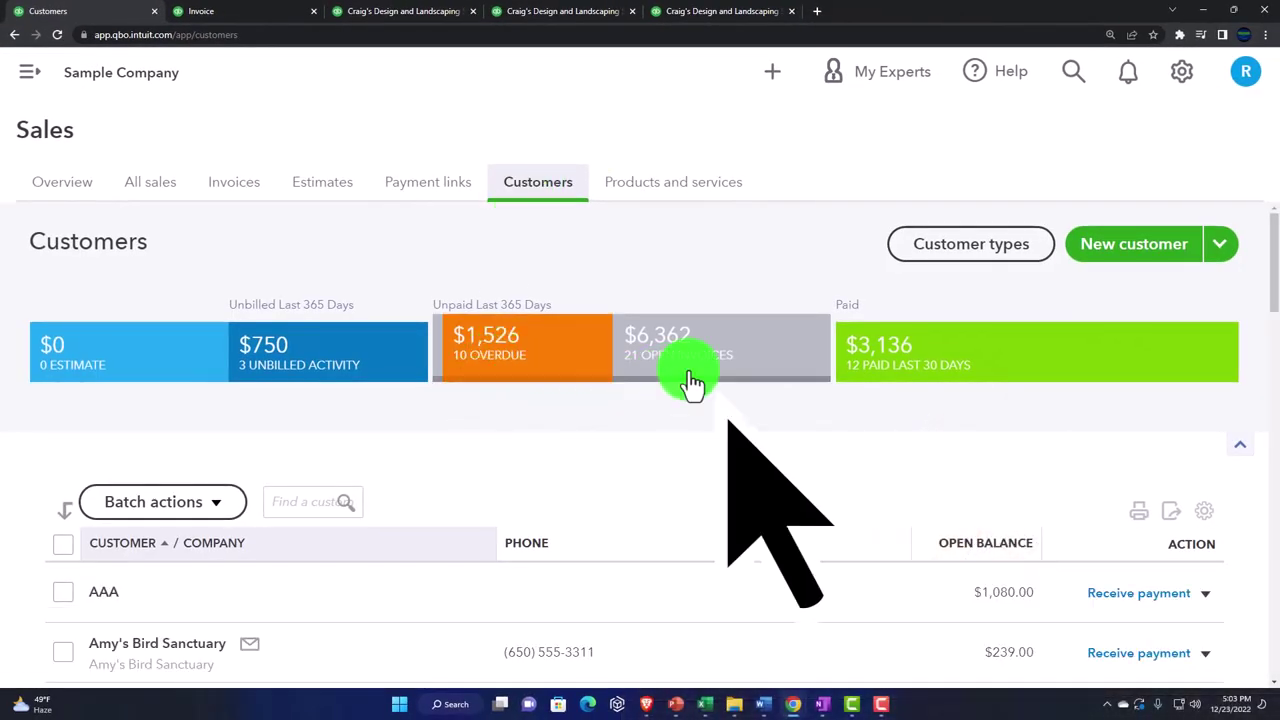
{"action": "left_click", "coordinate": [692, 383]}
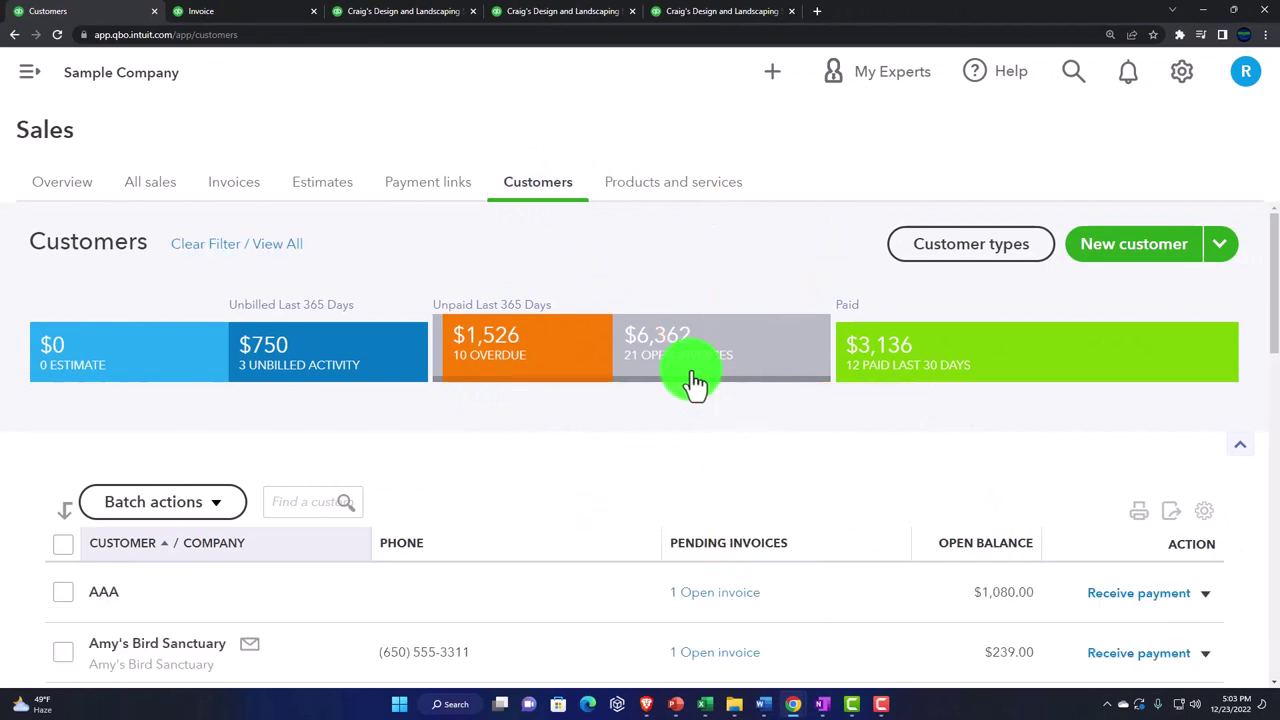
{"action": "left_click", "coordinate": [278, 258]}
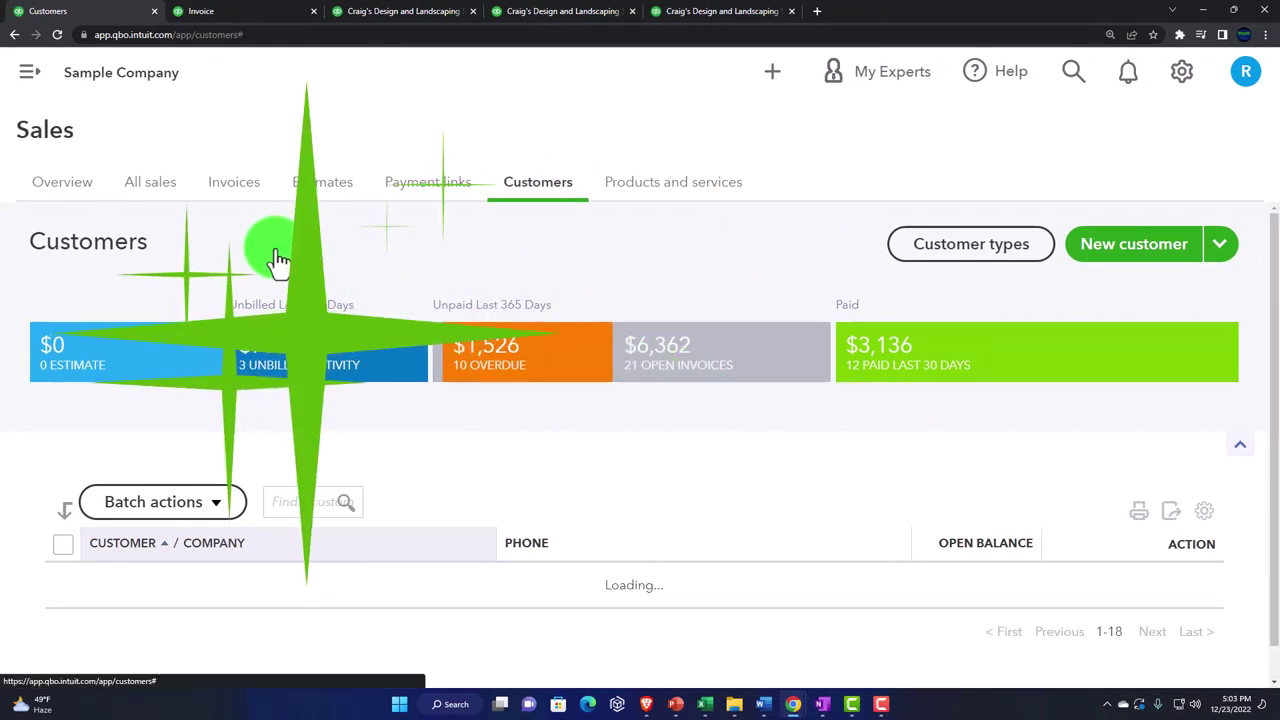
{"action": "scroll", "coordinate": [257, 394], "scroll_direction": "down", "scroll_amount": 2}
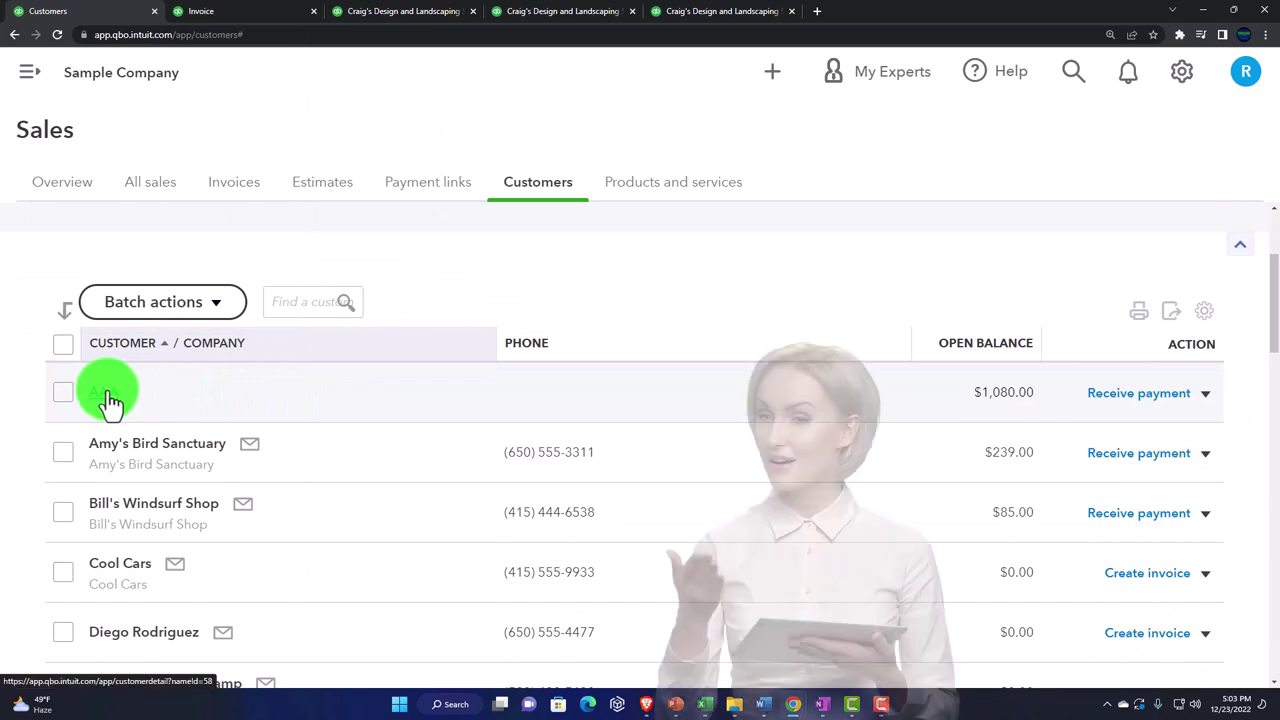
- Open customer AAA's transaction list and examine the actions available for its open invoice
{"action": "left_click", "coordinate": [104, 393]}
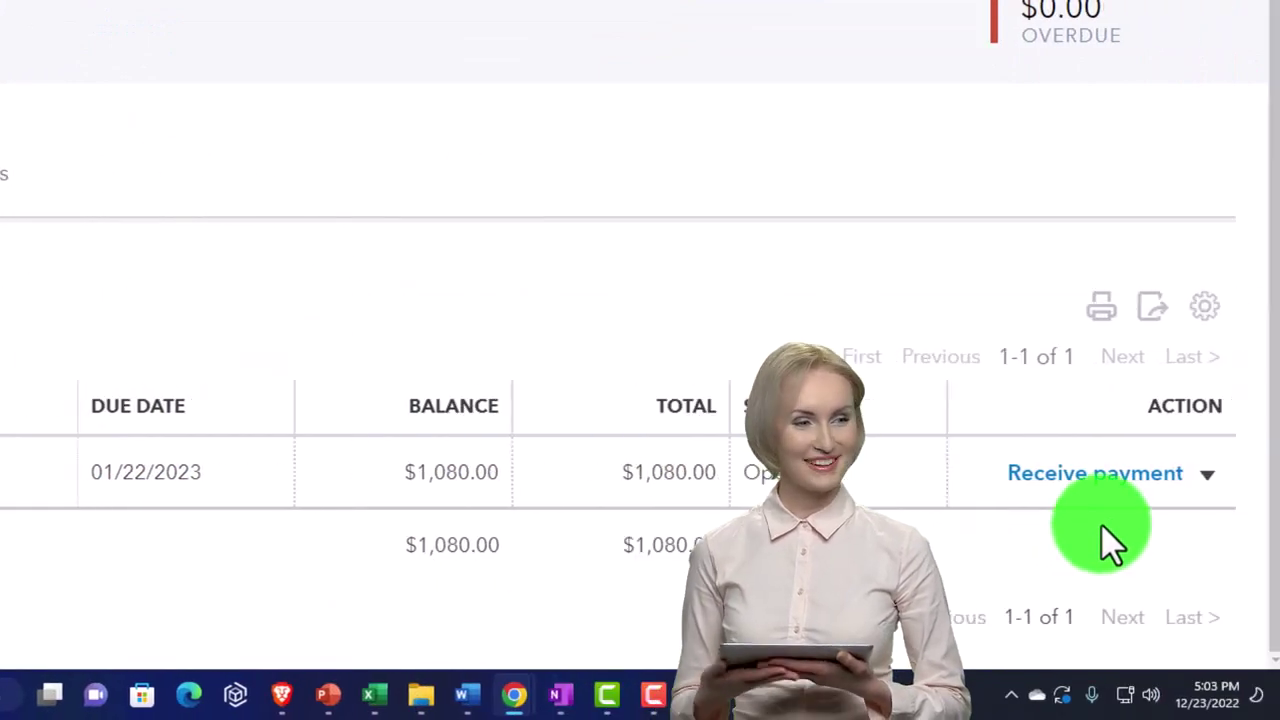
{"action": "left_click", "coordinate": [1203, 478]}
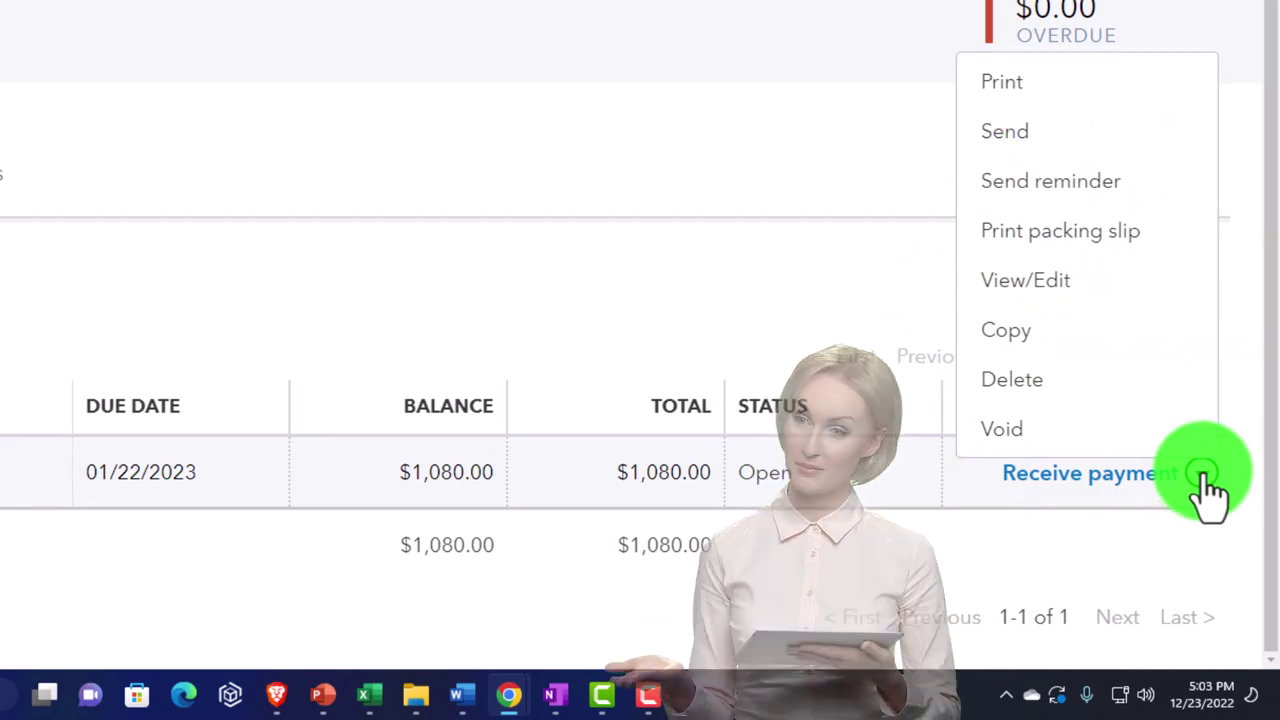
{"action": "left_click", "coordinate": [1203, 478]}
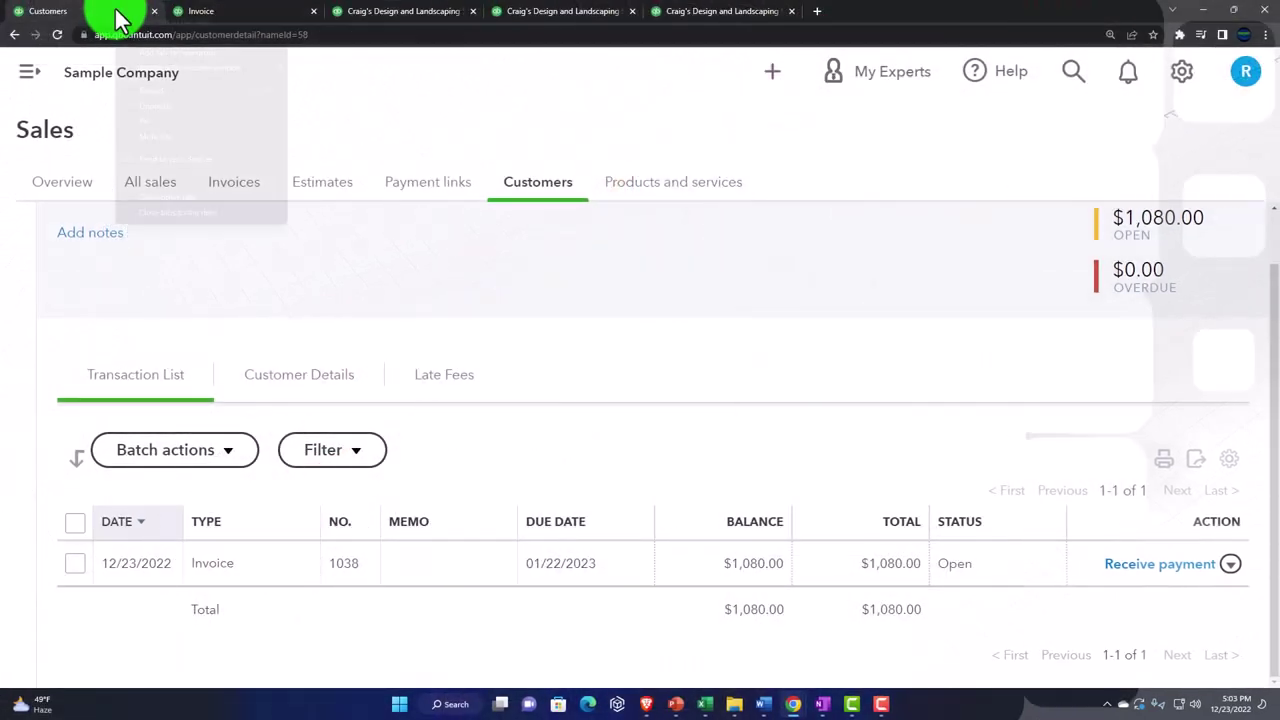
- Duplicate the Customers browser tab, open AAA's invoice in the copy, and review its terms, dates and Inv 1 line
{"action": "right_click", "coordinate": [120, 13]}
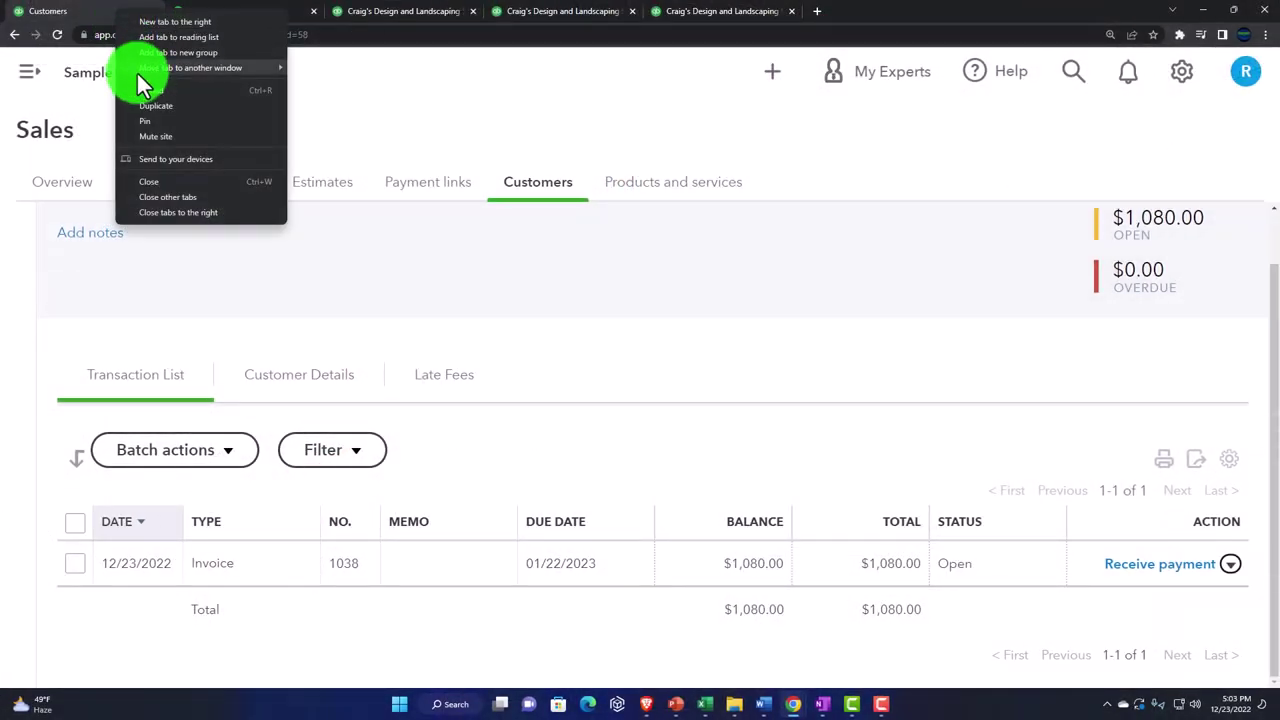
{"action": "left_click", "coordinate": [147, 105]}
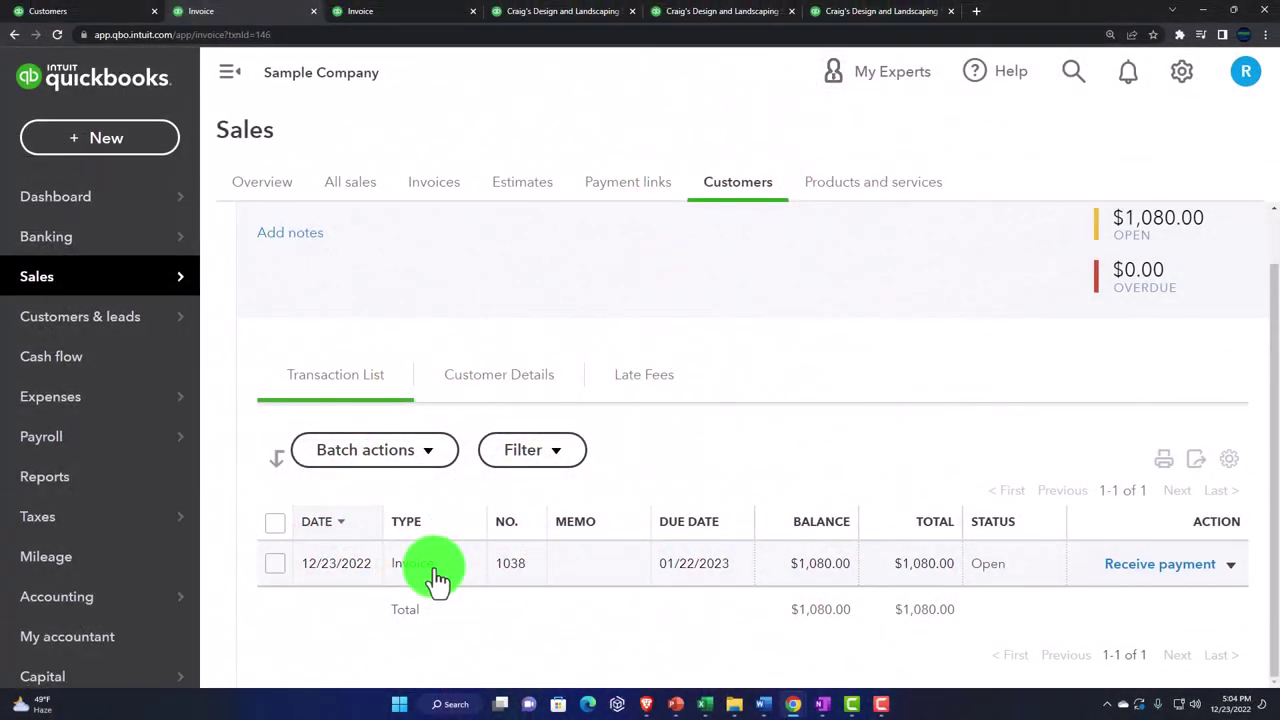
{"action": "left_click", "coordinate": [437, 578]}
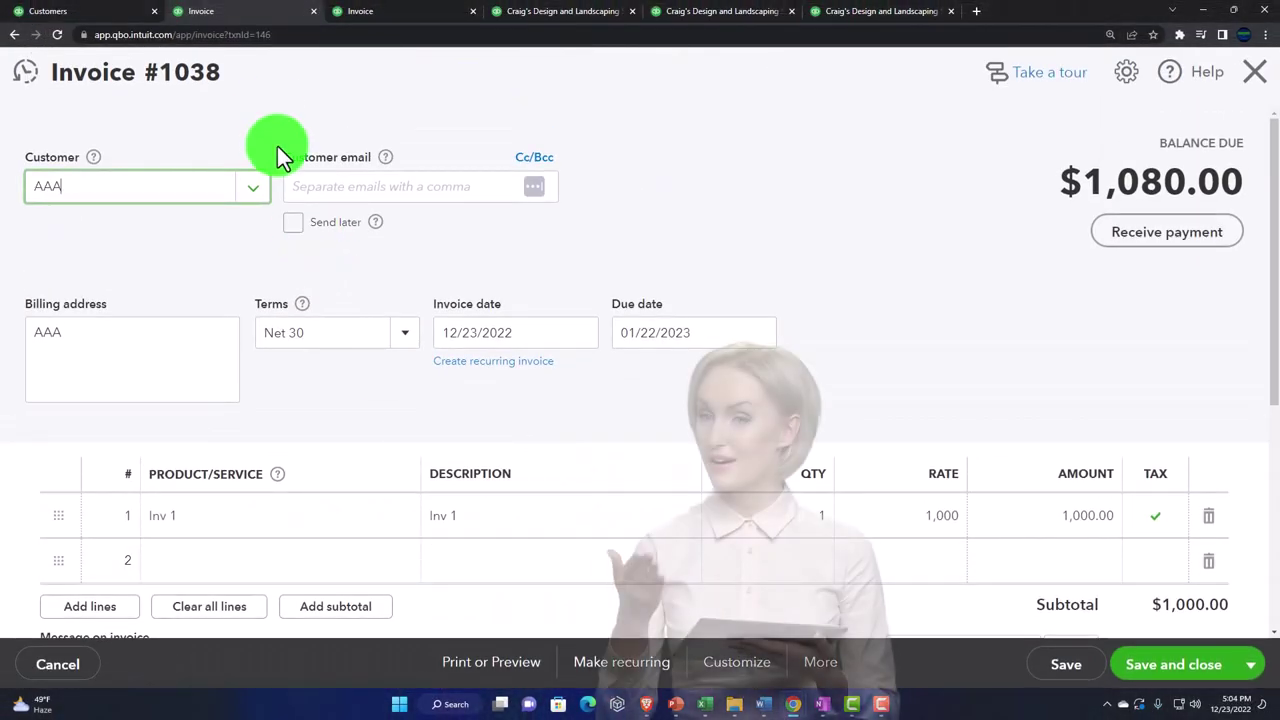
{"action": "left_click_drag", "start_coordinate": [232, 22], "coordinate": [171, 9]}
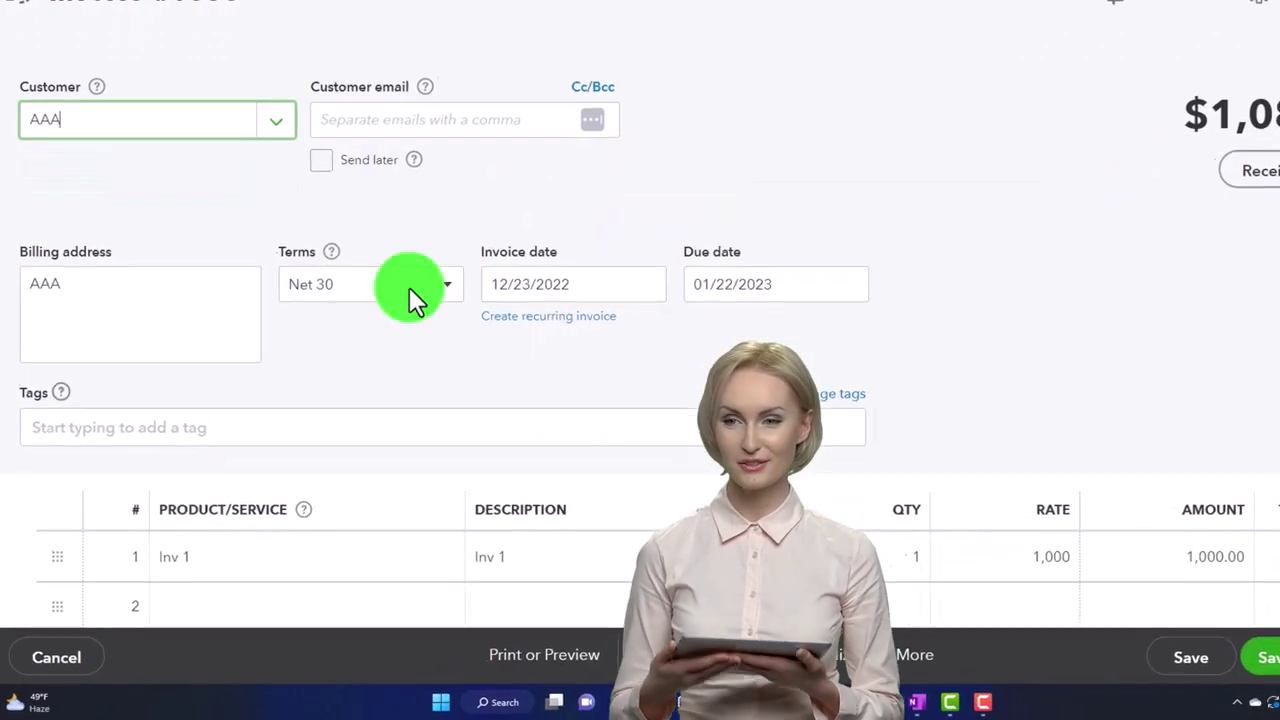
{"action": "scroll", "coordinate": [409, 287], "scroll_direction": "down", "scroll_amount": 3}
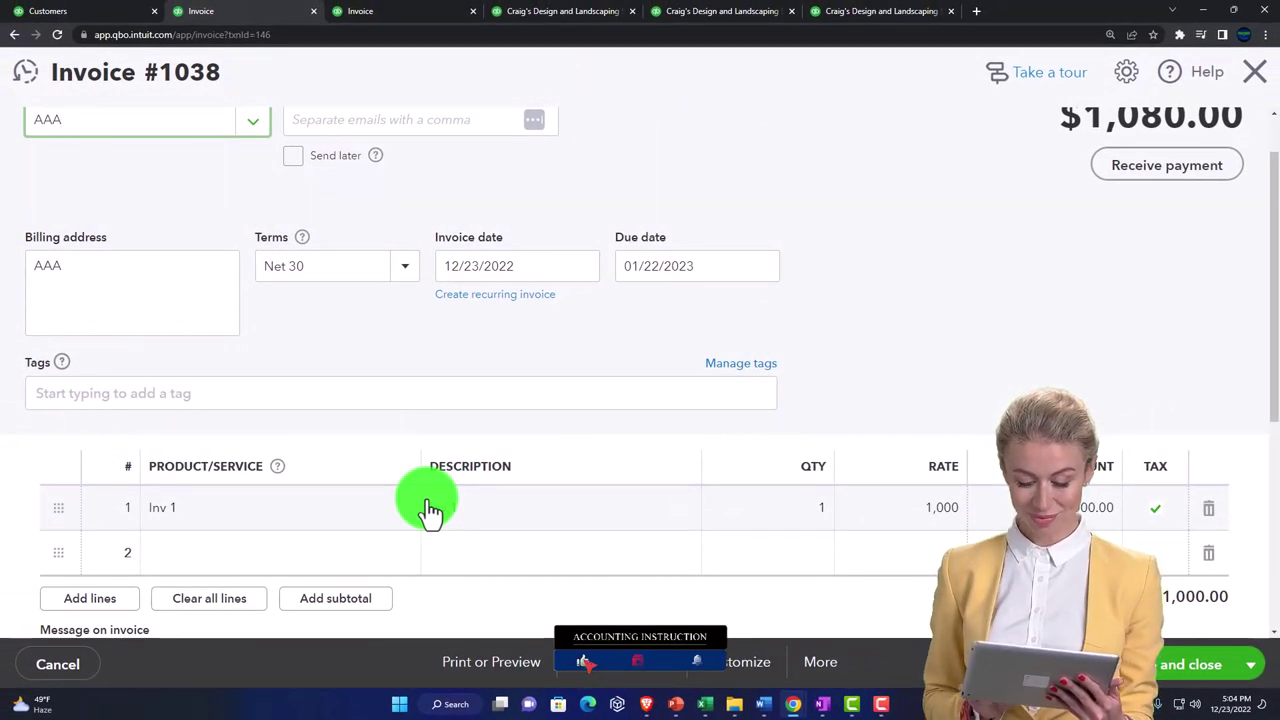
{"action": "scroll", "coordinate": [427, 424], "scroll_direction": "up", "scroll_amount": 1}
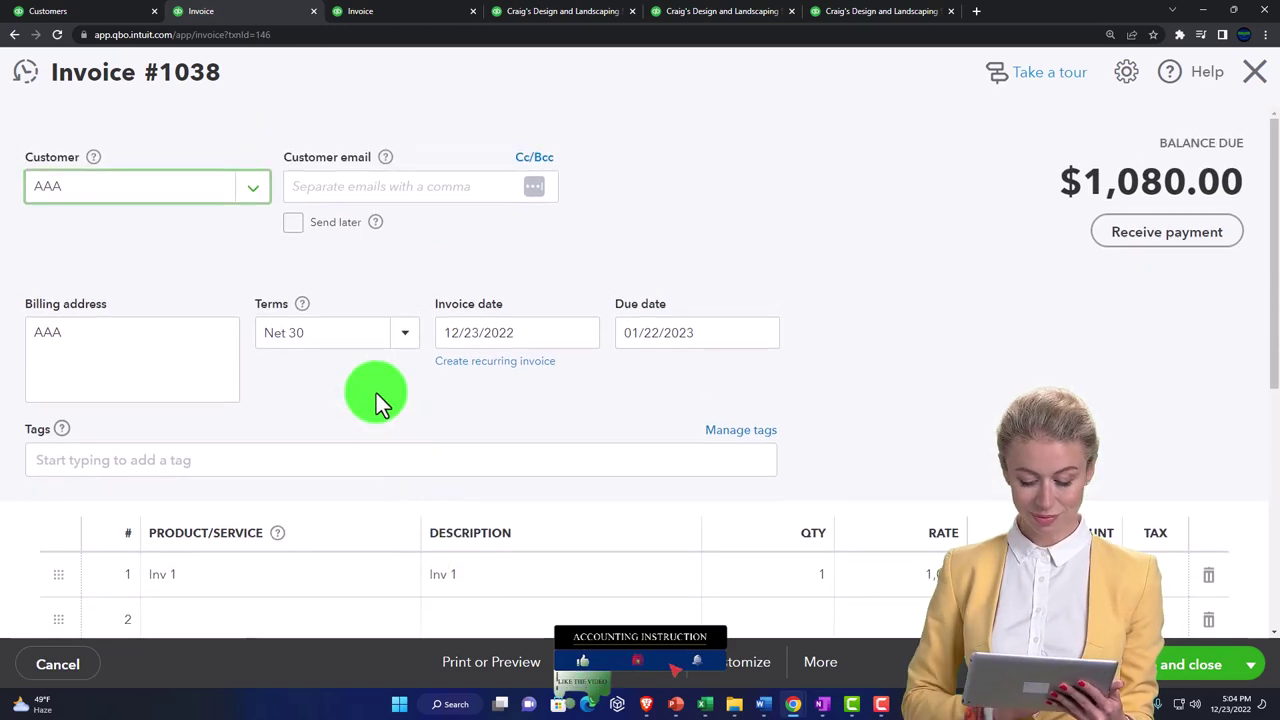
- Return to the original Customers browser tab and start a new credit memo
{"action": "left_click", "coordinate": [106, 14]}
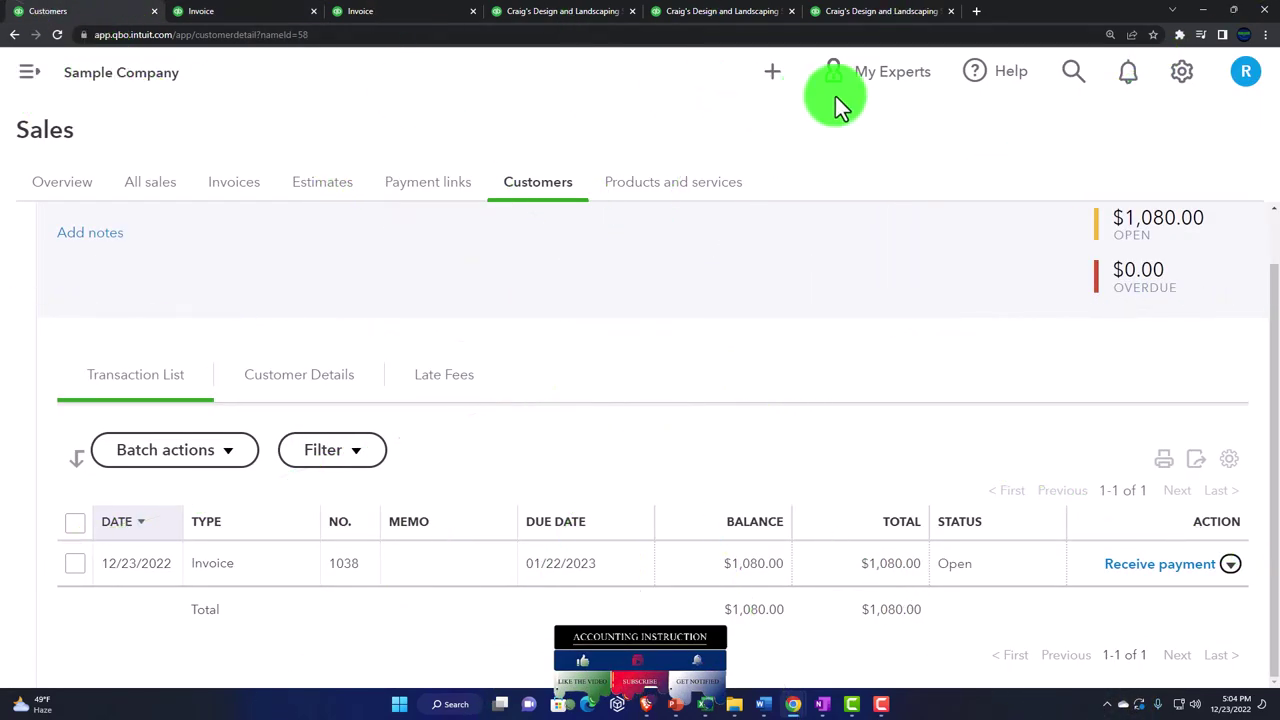
{"action": "left_click", "coordinate": [773, 72]}
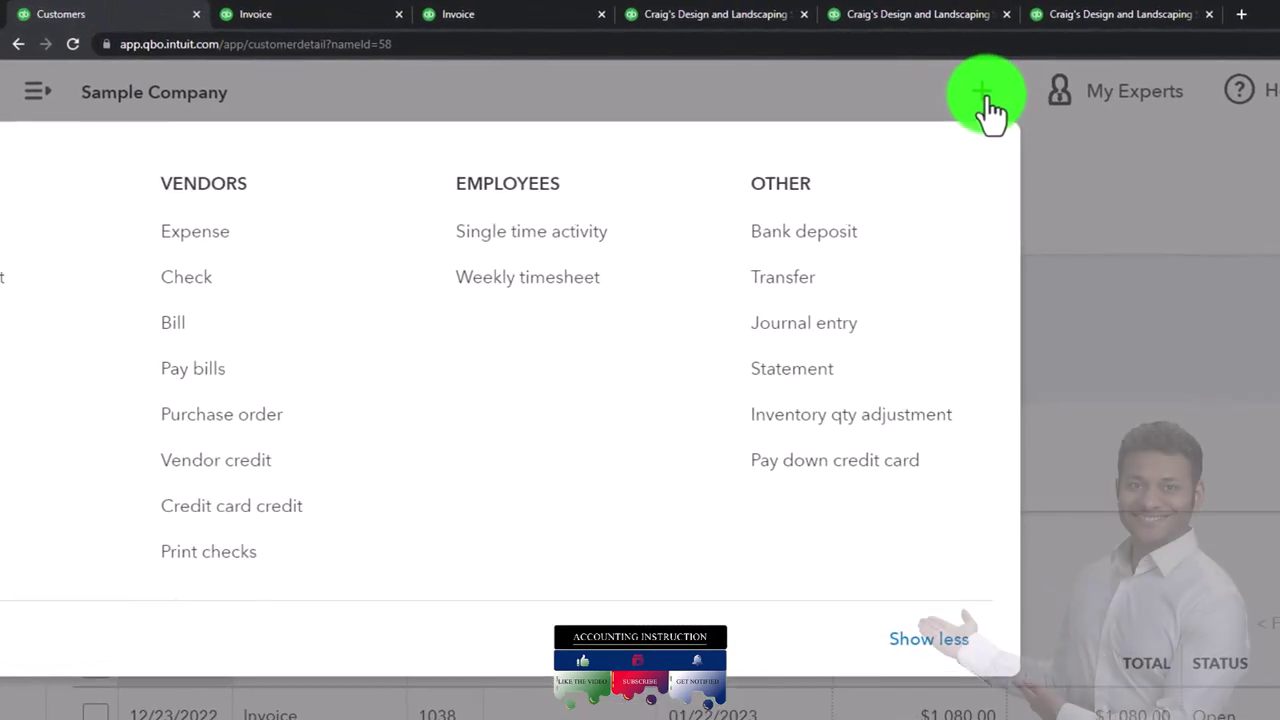
{"action": "left_click", "coordinate": [480, 362]}
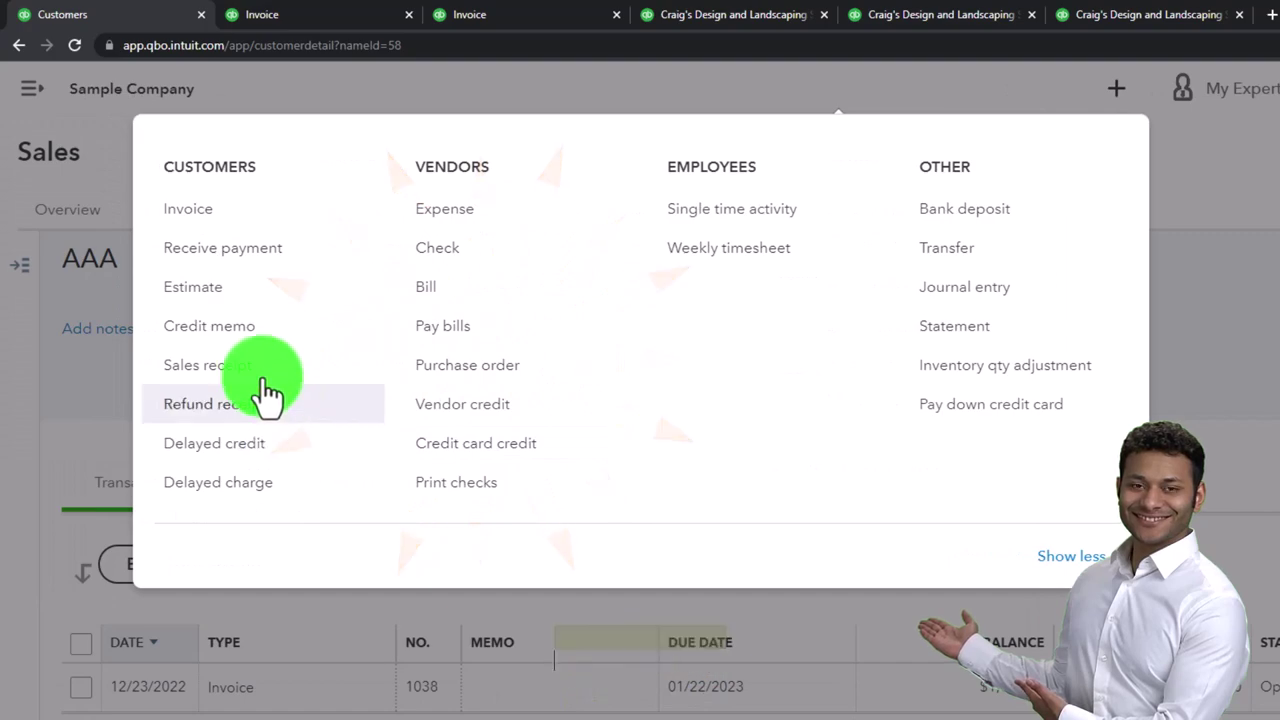
{"action": "left_click", "coordinate": [228, 332]}
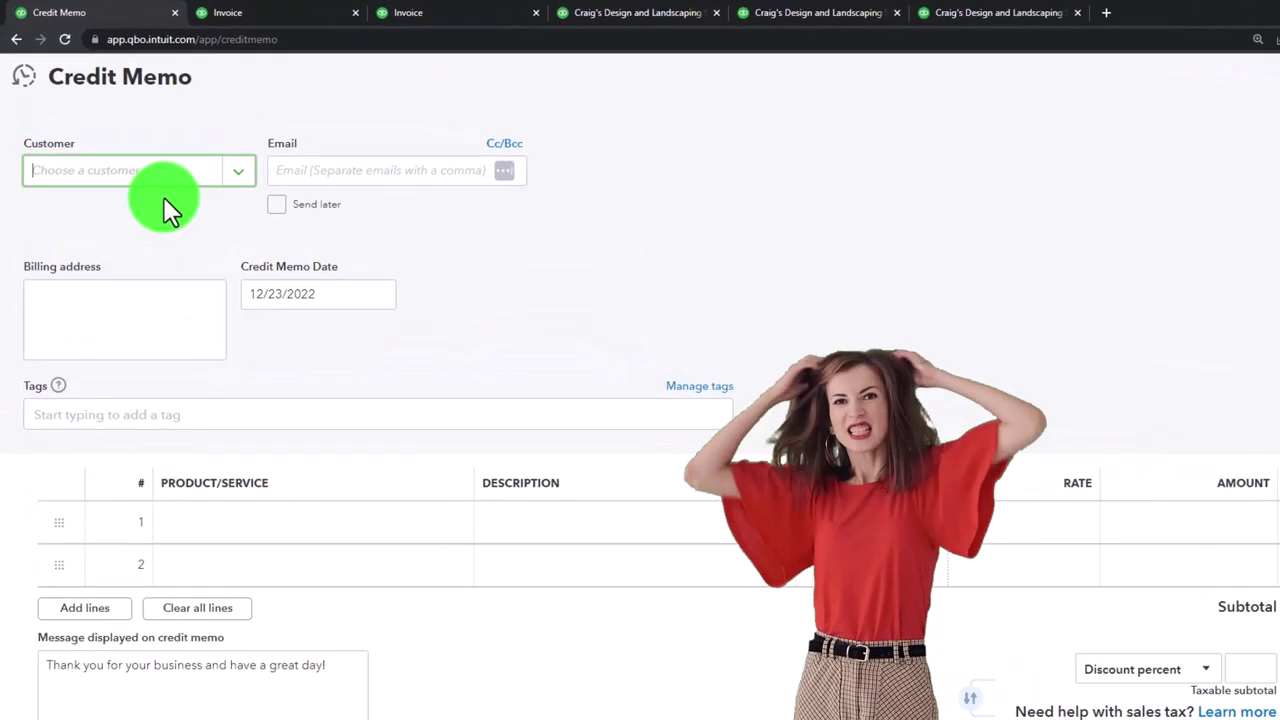
- Choose customer AAA on the credit memo and move past the date to the first product/service line
{"action": "type", "text": "AAA"}
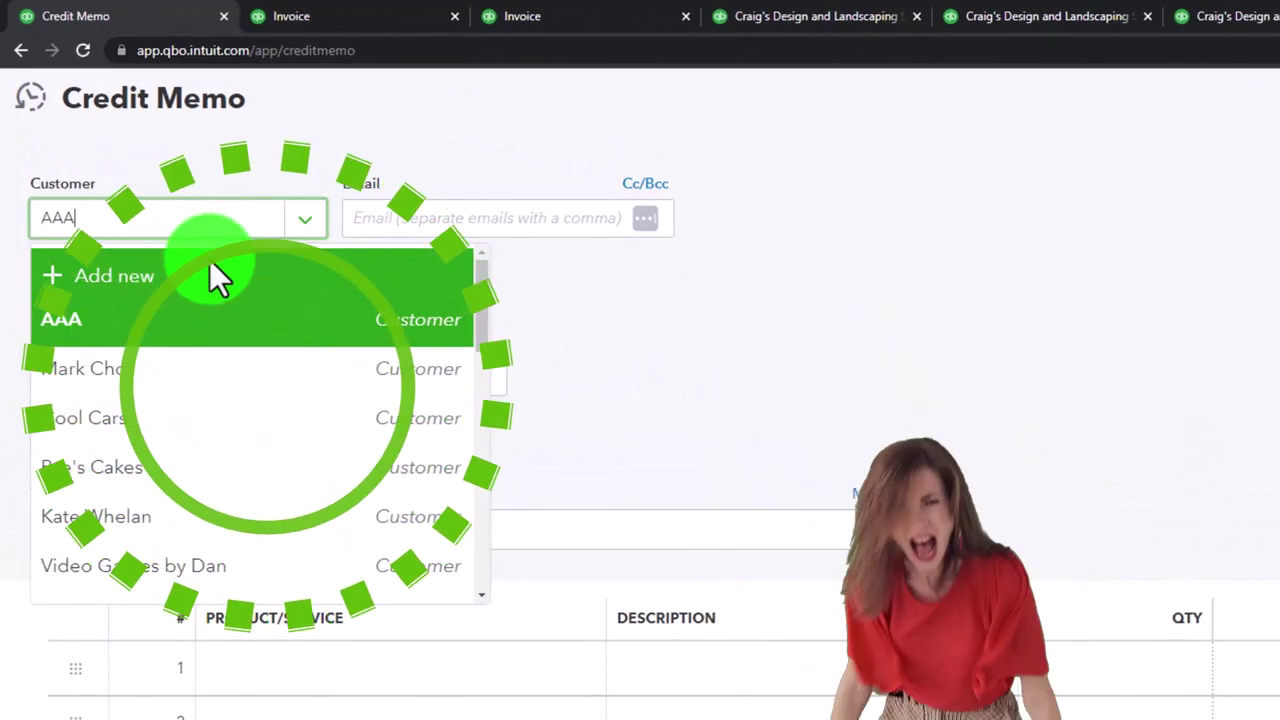
{"action": "key", "text": "Tab"}
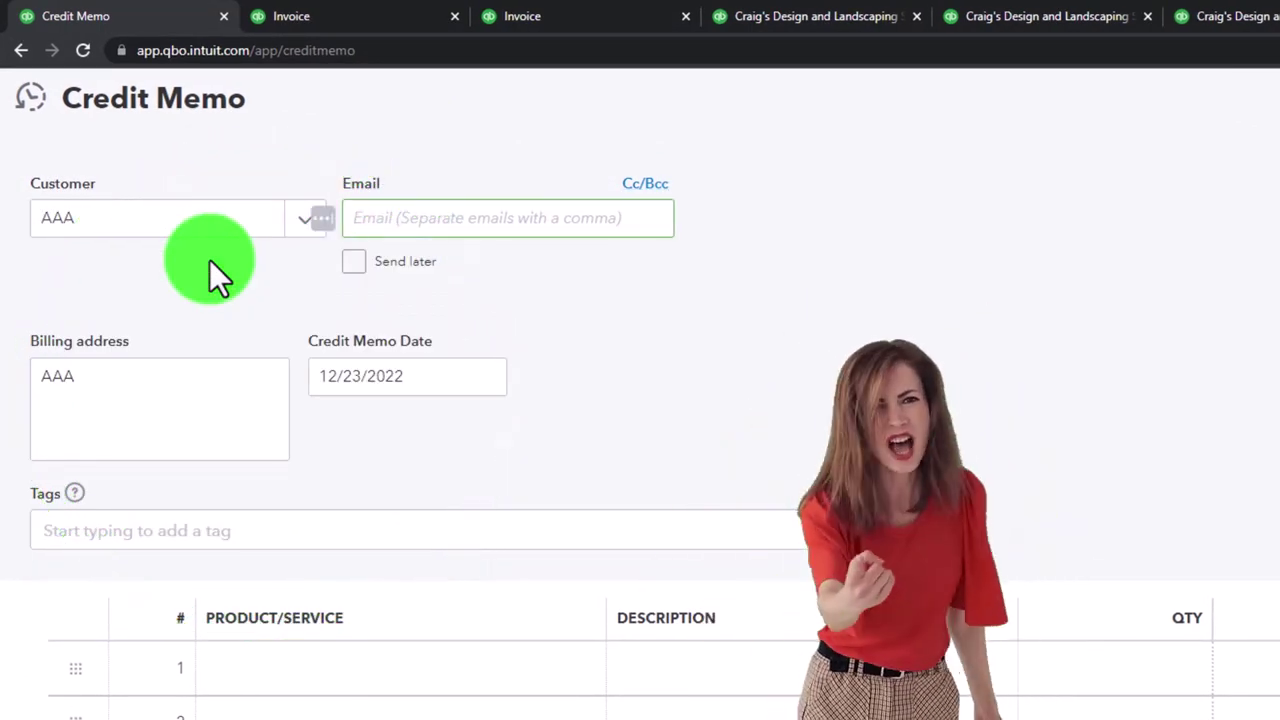
{"action": "key", "text": "Tab"}
{"action": "key", "text": "Tab"}
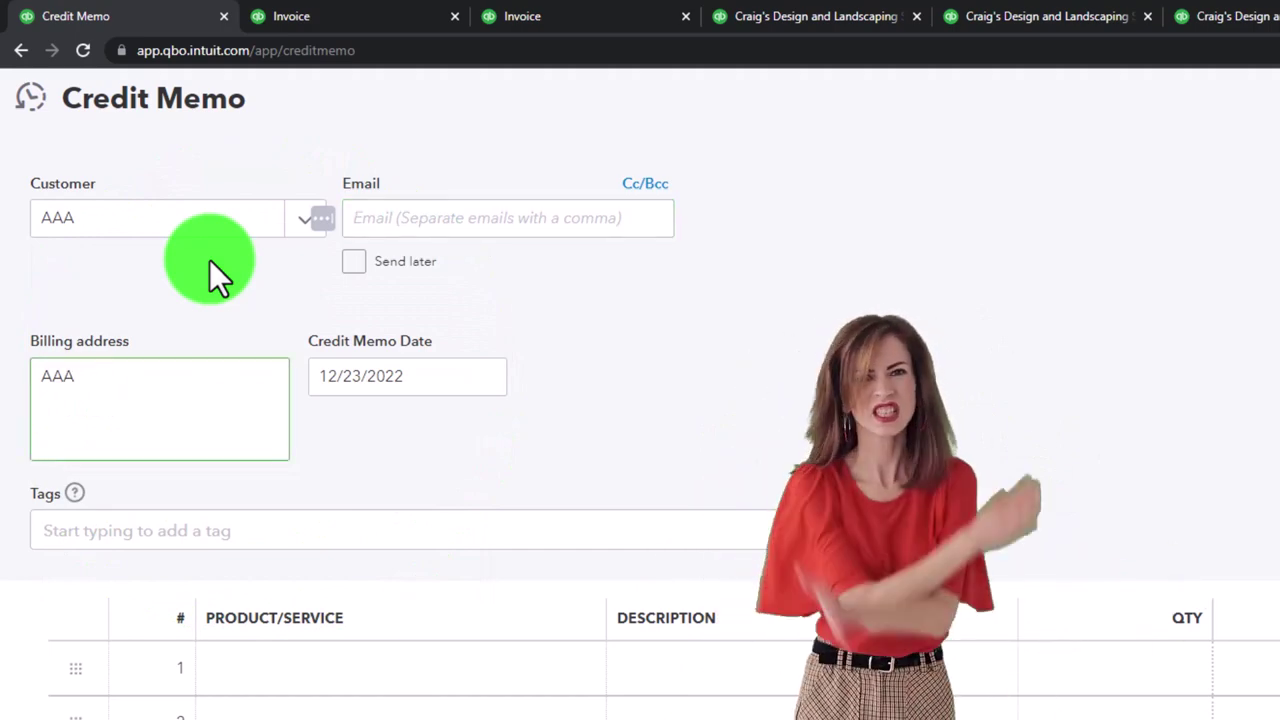
{"action": "key", "text": "Tab"}
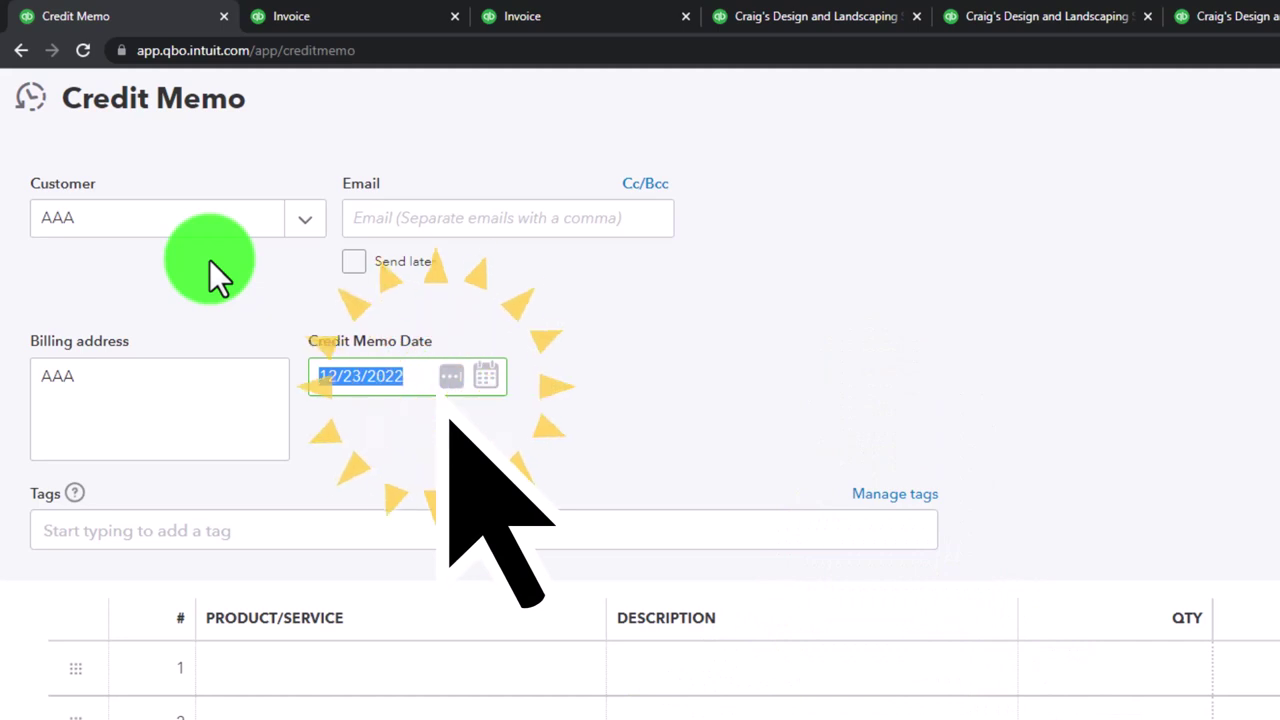
{"action": "key", "text": "Tab"}
{"action": "key", "text": "Tab"}
{"action": "key", "text": "Tab"}
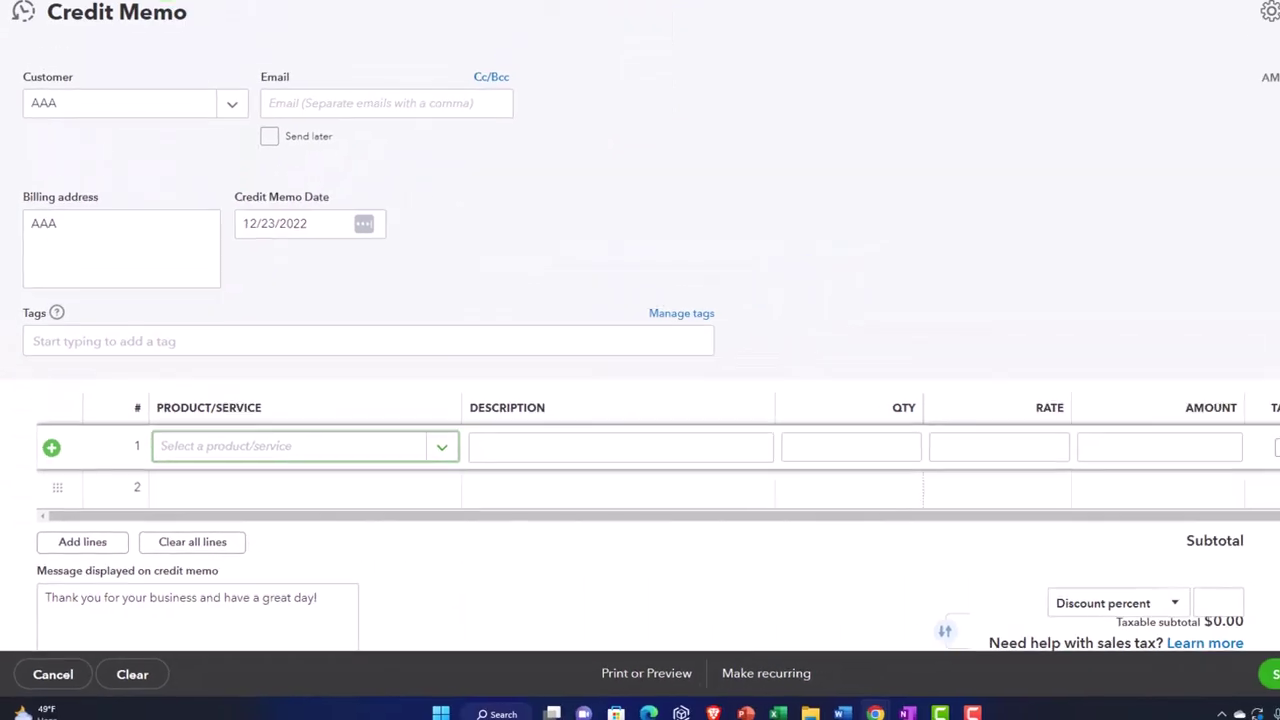
- Add the Inv 1 item to the credit memo's first line, keeping its default quantity, rate and amount
{"action": "left_click", "coordinate": [220, 14]}
{"action": "left_click", "coordinate": [90, 12]}
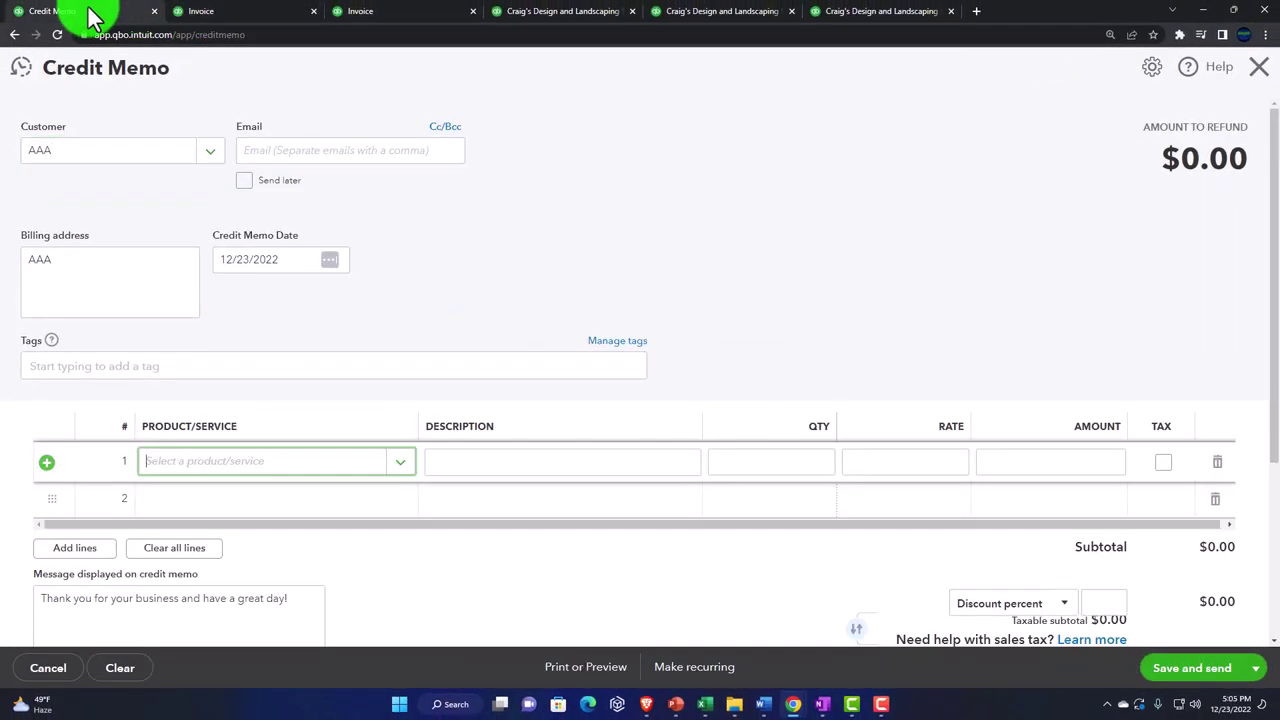
{"action": "left_click", "coordinate": [250, 468]}
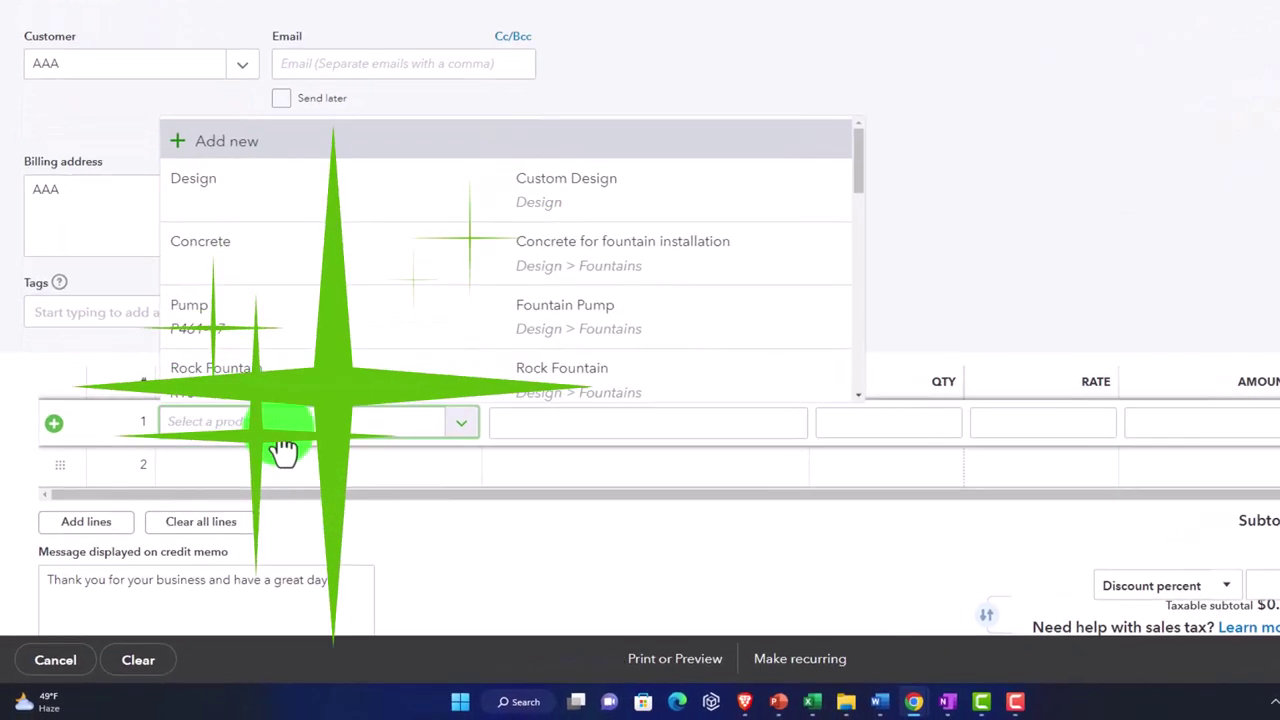
{"action": "type", "text": "In"}
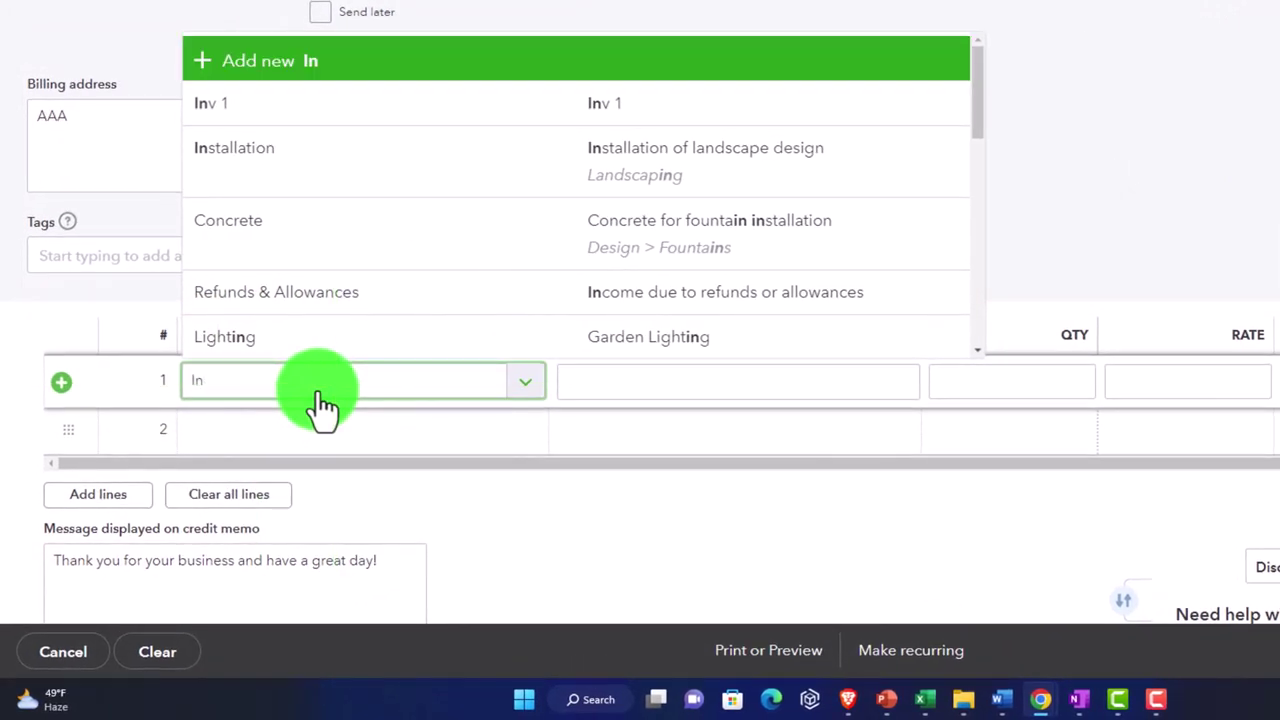
{"action": "key", "text": "Tab"}
{"action": "key", "text": "Tab"}
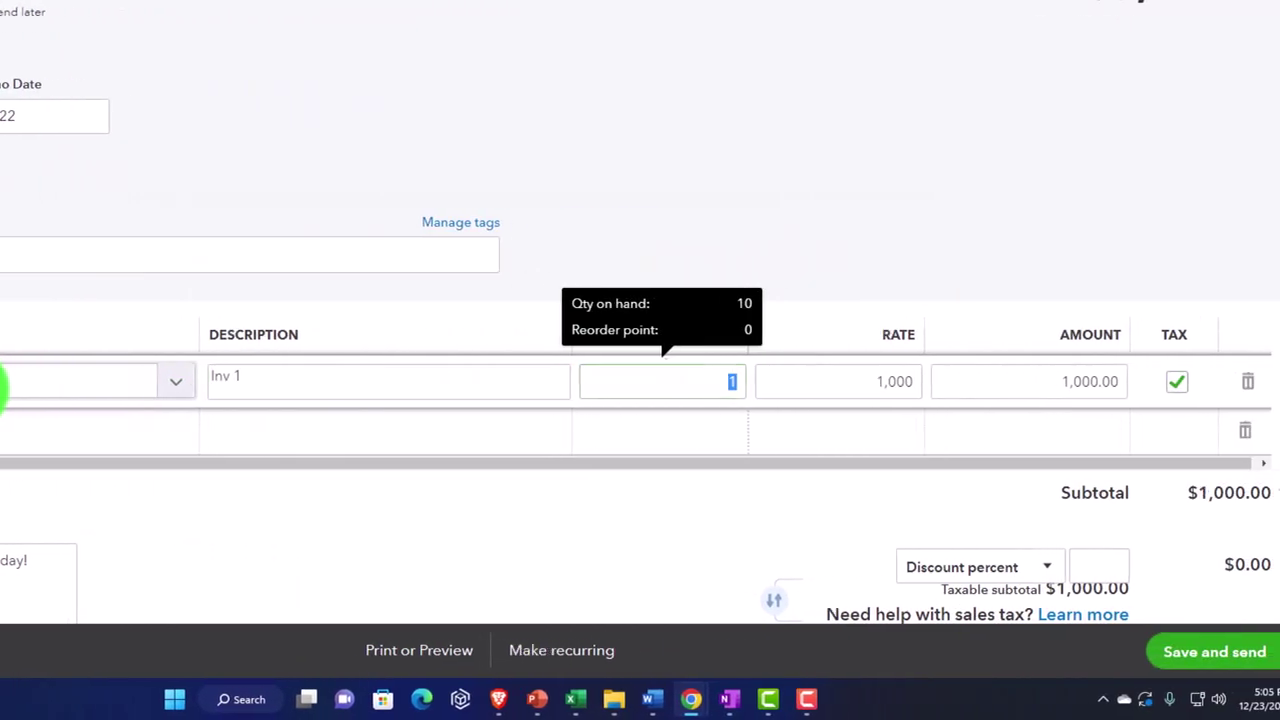
{"action": "key", "text": "Tab"}
{"action": "key", "text": "Tab"}
- Examine the credit memo's item line, sales tax and total, and compare them with AAA's open invoice
{"action": "scroll", "coordinate": [121, 401], "scroll_direction": "down", "scroll_amount": 2}
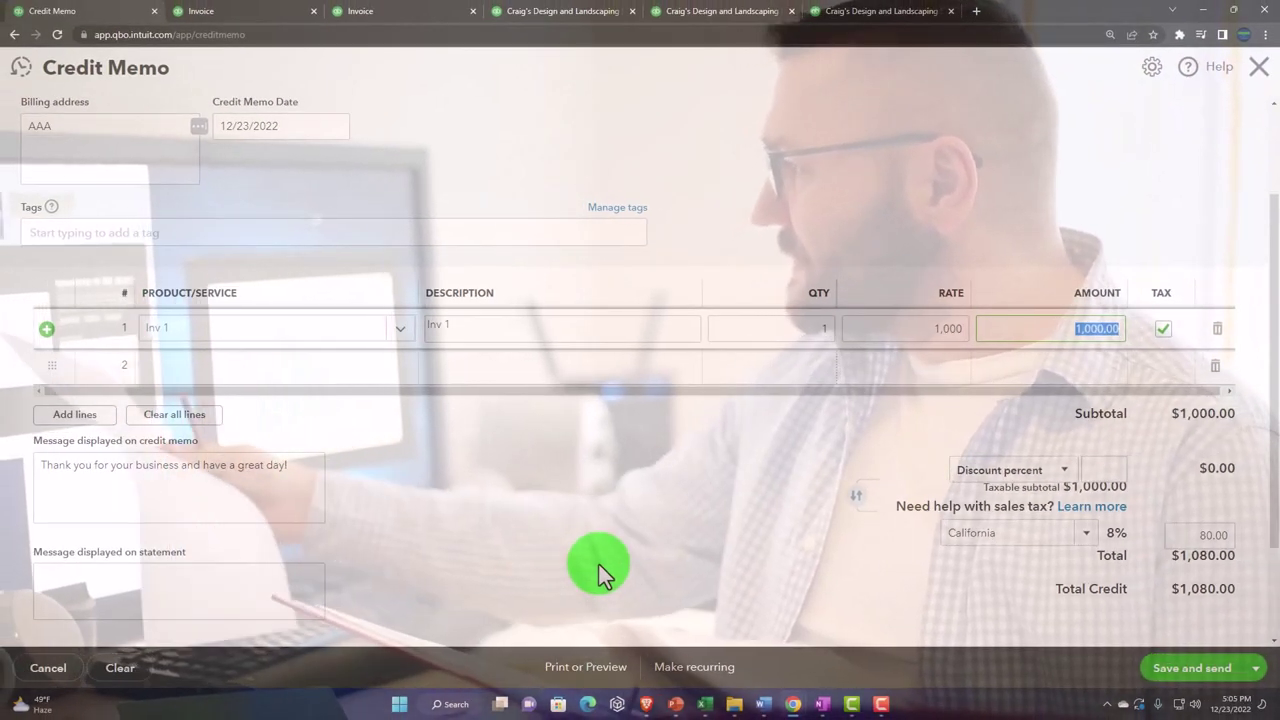
{"action": "scroll", "coordinate": [598, 563], "scroll_direction": "up", "scroll_amount": 1}
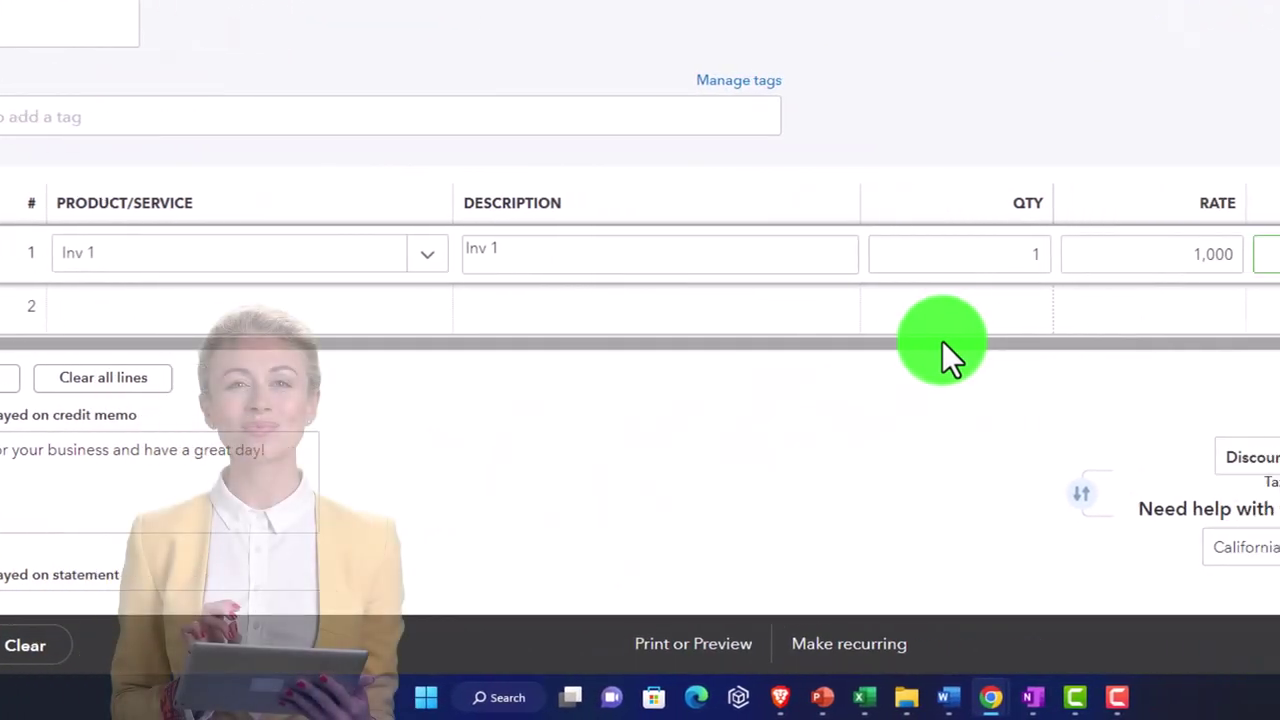
{"action": "left_click", "coordinate": [1011, 282]}
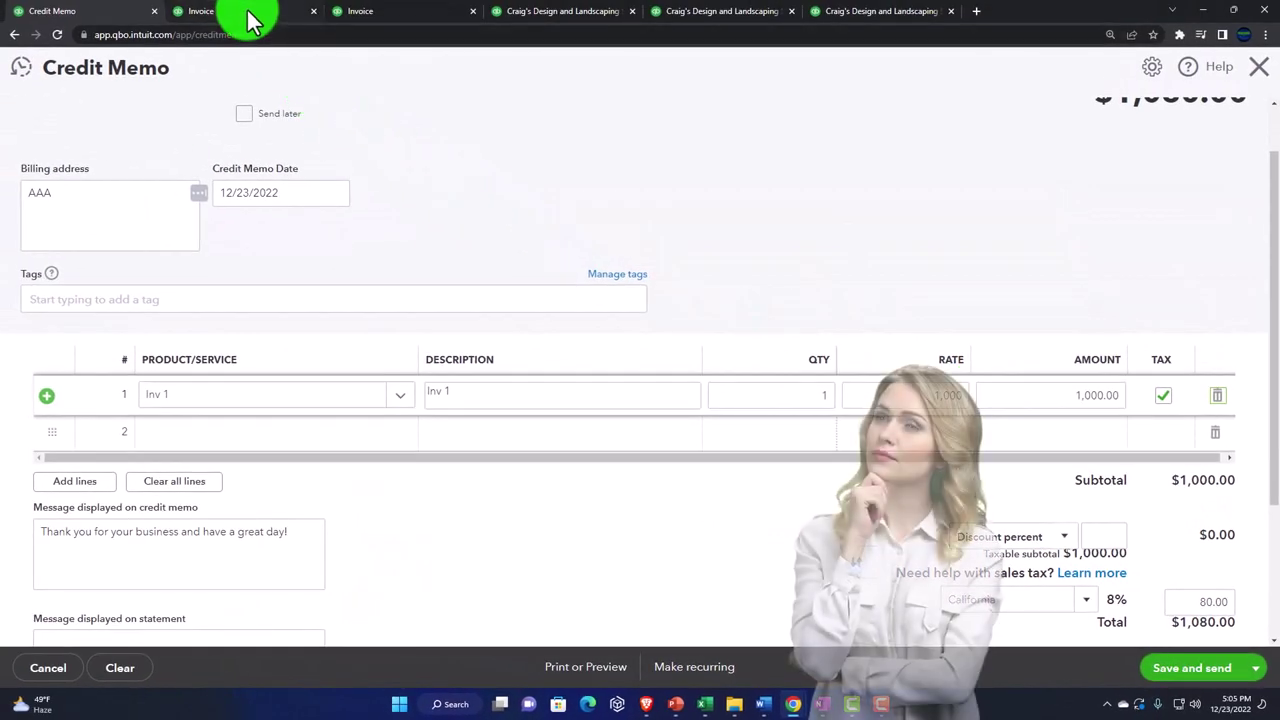
{"action": "left_click", "coordinate": [251, 14]}
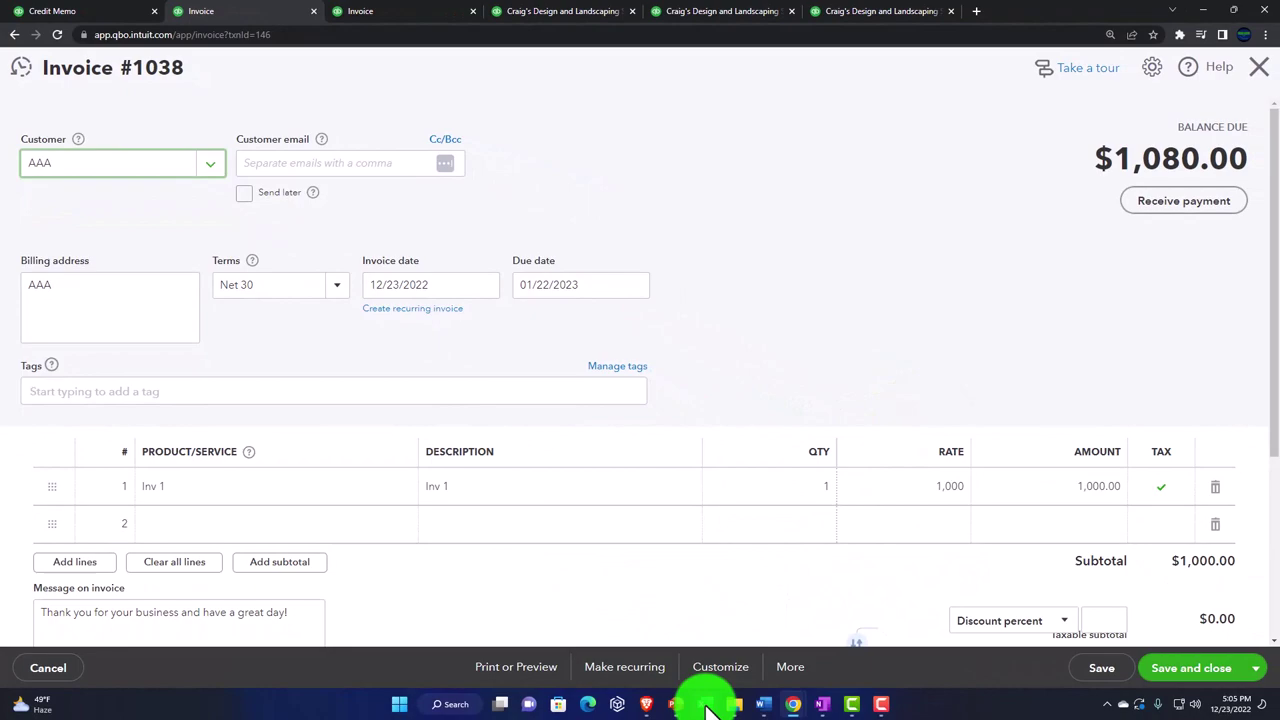
- Switch to the blank Excel workbook and enter AR in A6 with a debit of 1,080 in B6
{"action": "left_click", "coordinate": [706, 704]}
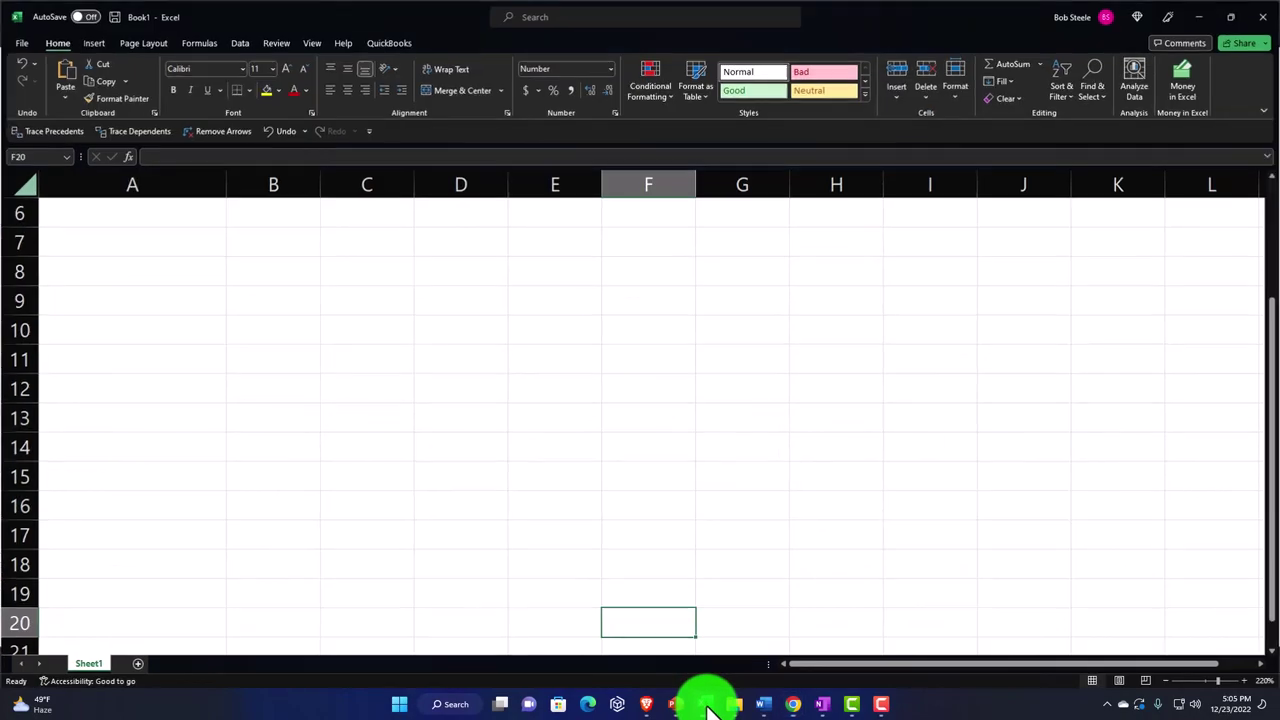
{"action": "left_click", "coordinate": [380, 437]}
{"action": "left_click", "coordinate": [138, 215]}
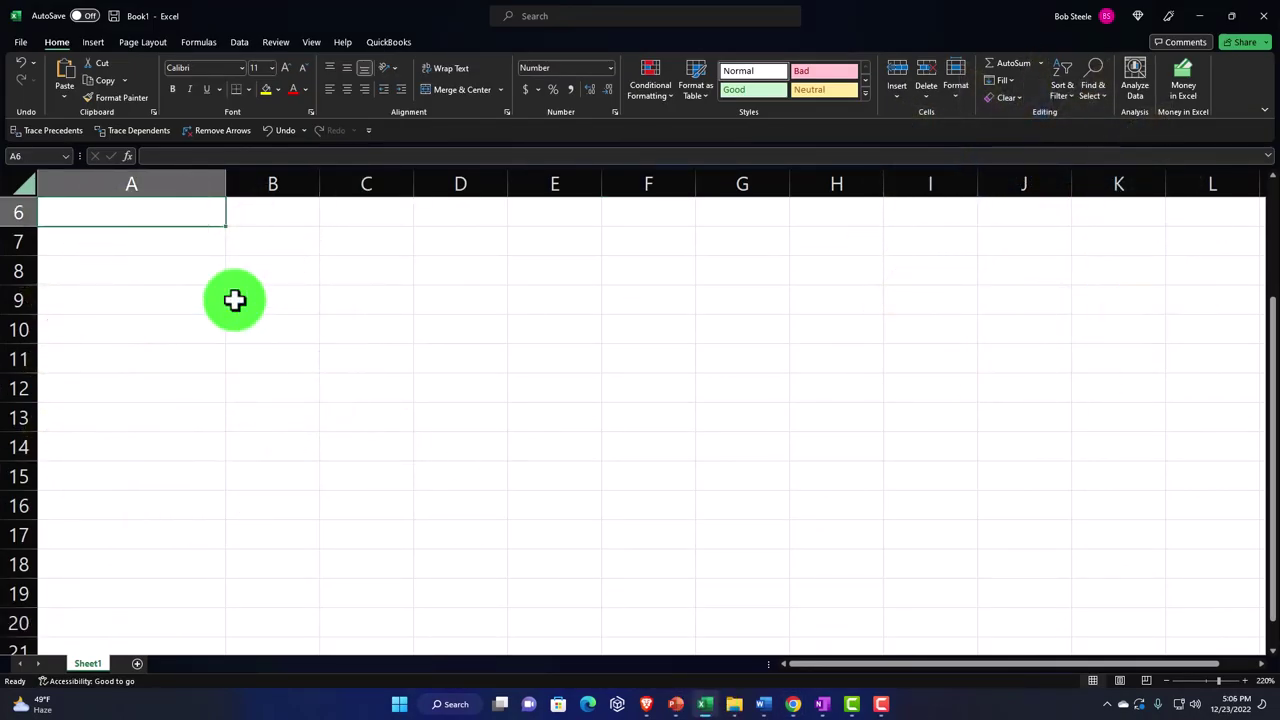
{"action": "type", "text": "AR"}
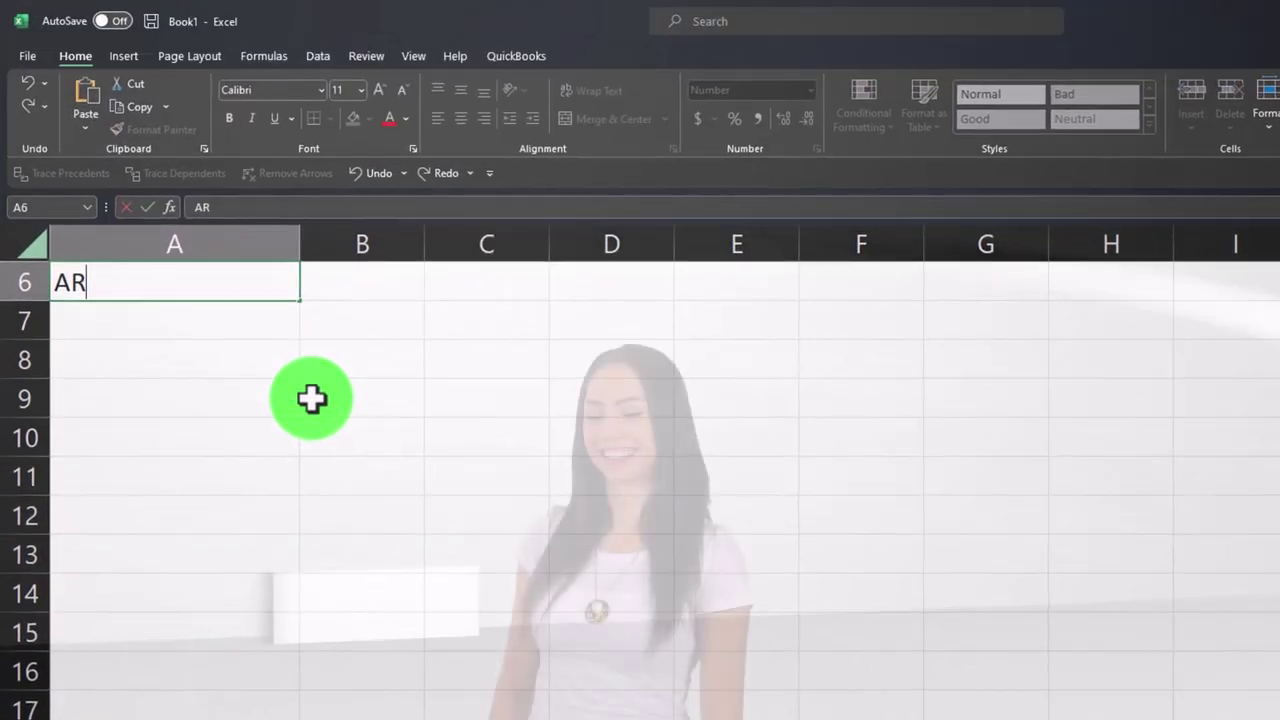
{"action": "key", "text": "Tab"}
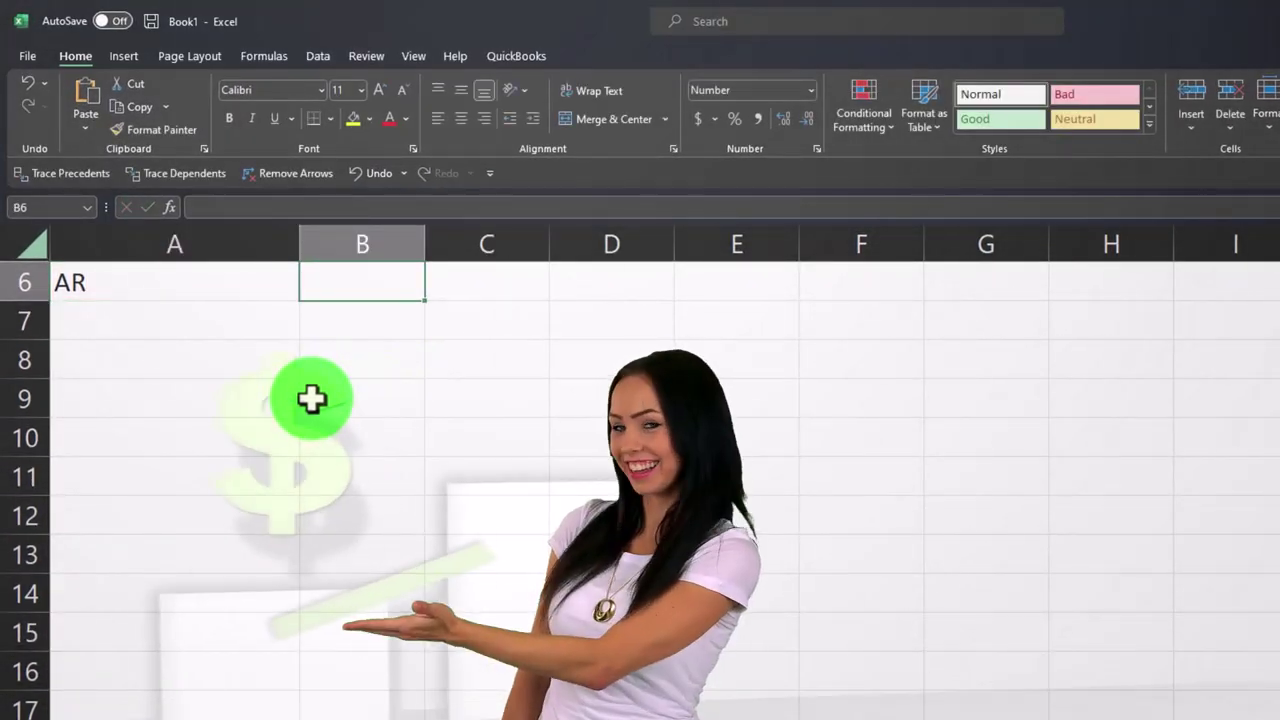
{"action": "type", "text": "1"}
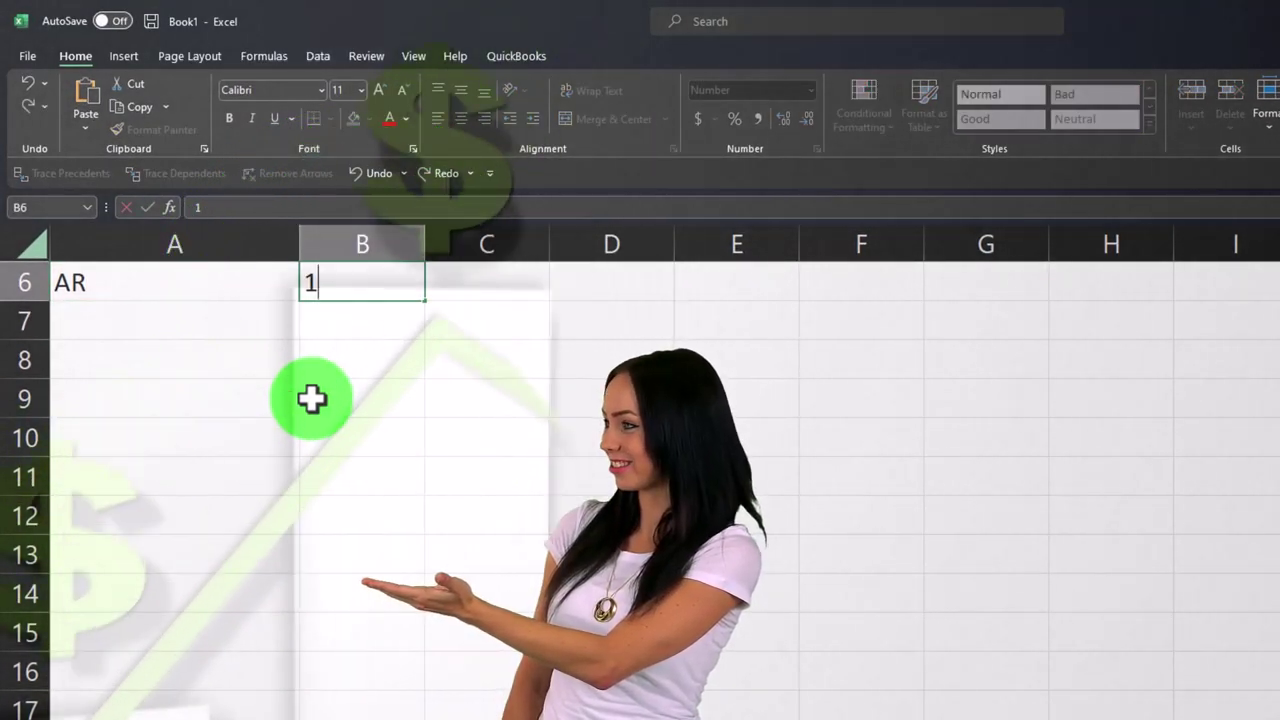
{"action": "type", "text": ",080"}
{"action": "key", "text": "Return"}
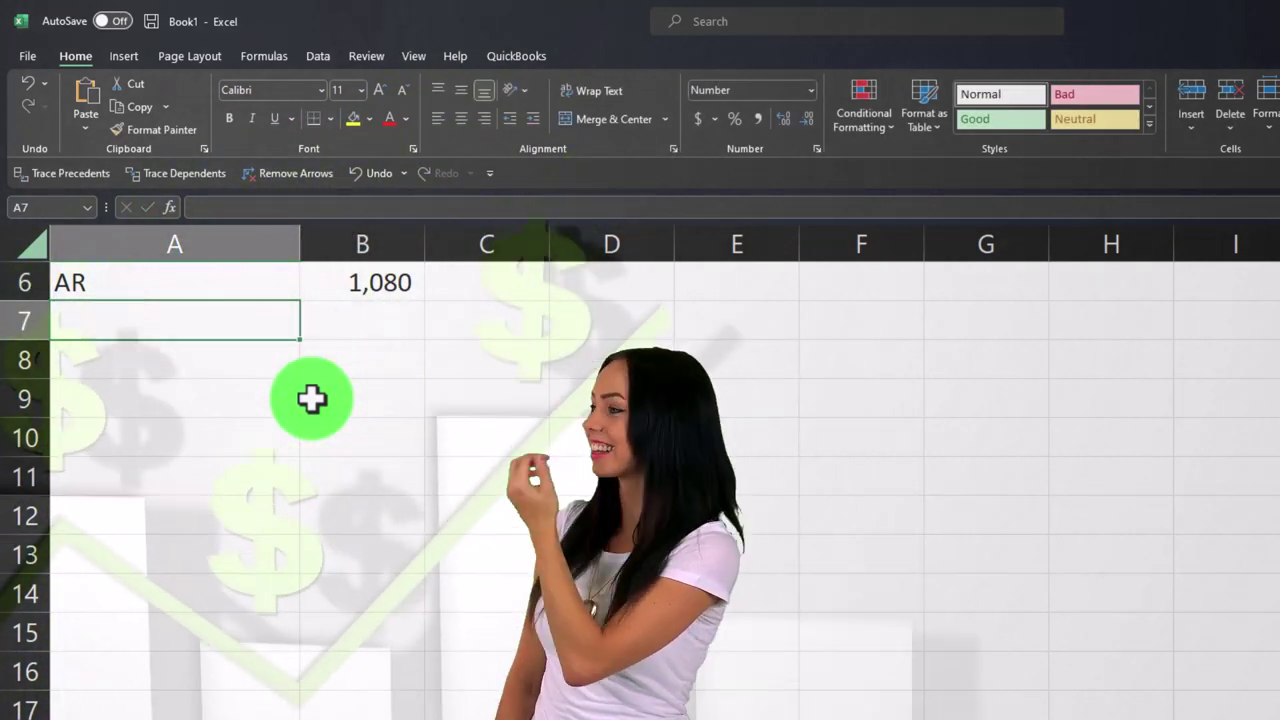
- Enter Sales with -1000 in C7, and Sales tax payable in row 8 with the formula -sum(B6:C7) in C8
{"action": "type", "text": "Sales"}
{"action": "key", "text": "Tab"}
{"action": "key", "text": "Tab"}
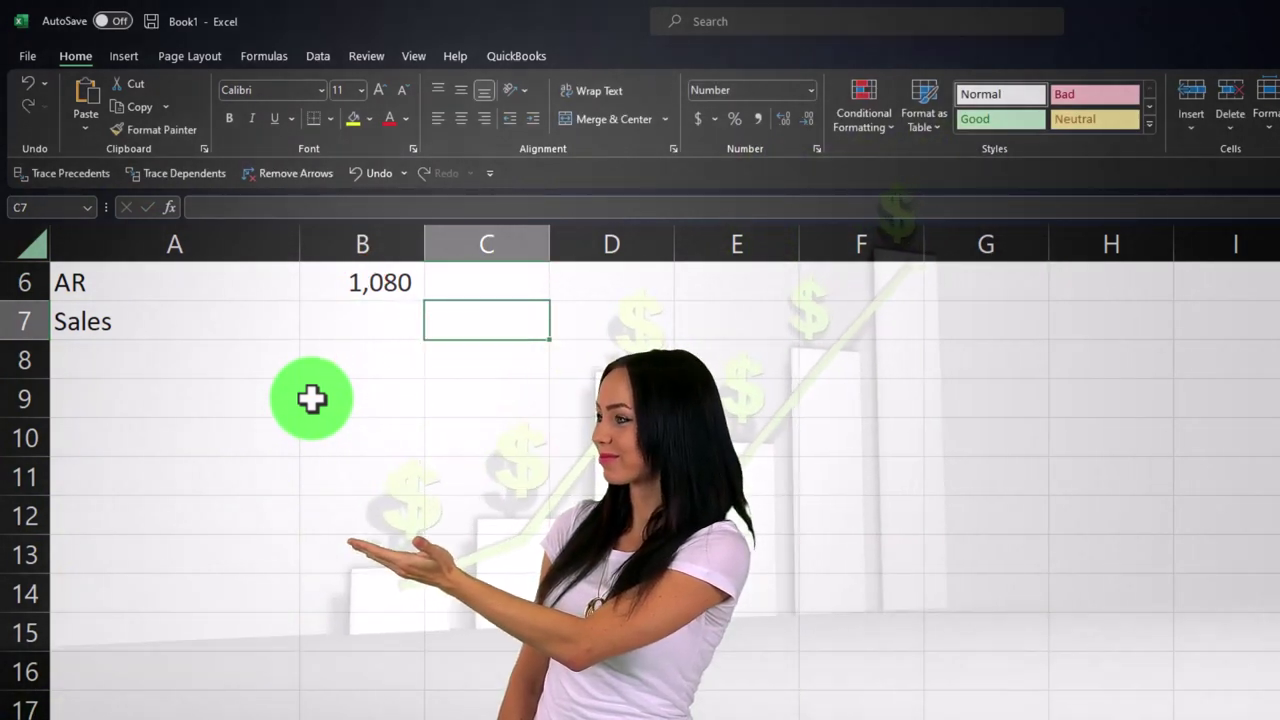
{"action": "type", "text": "-"}
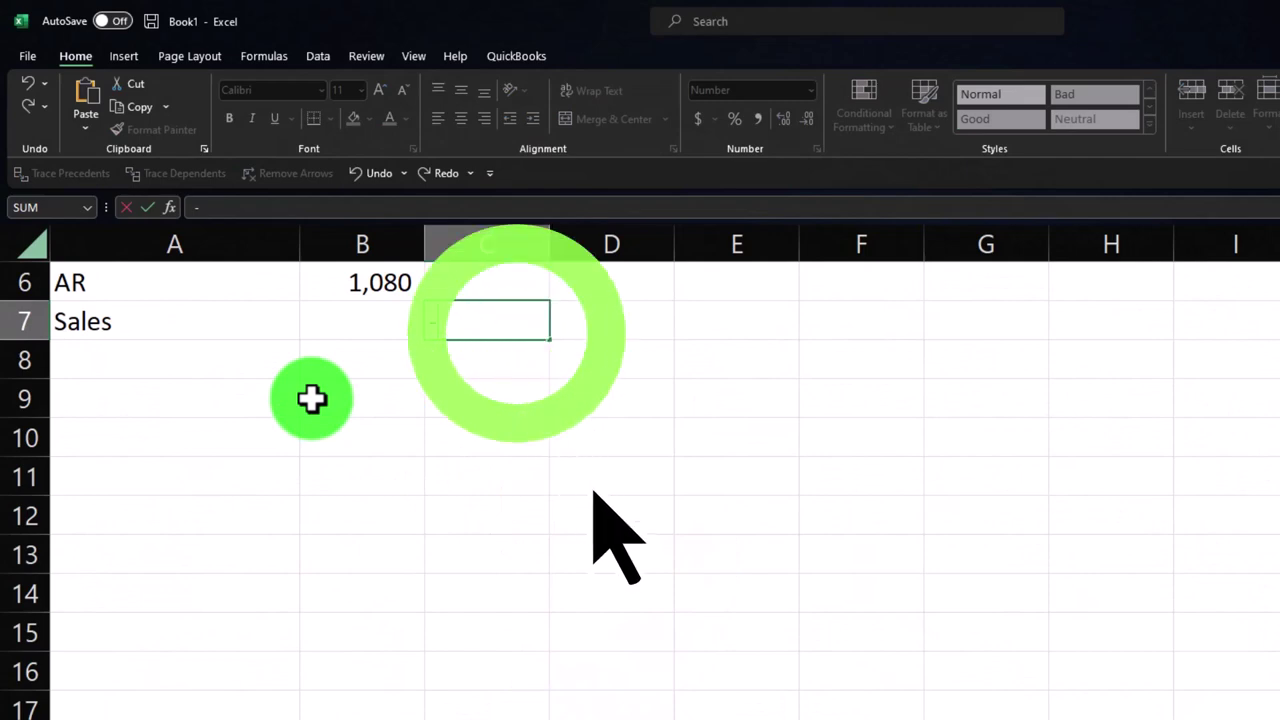
{"action": "type", "text": "100"}
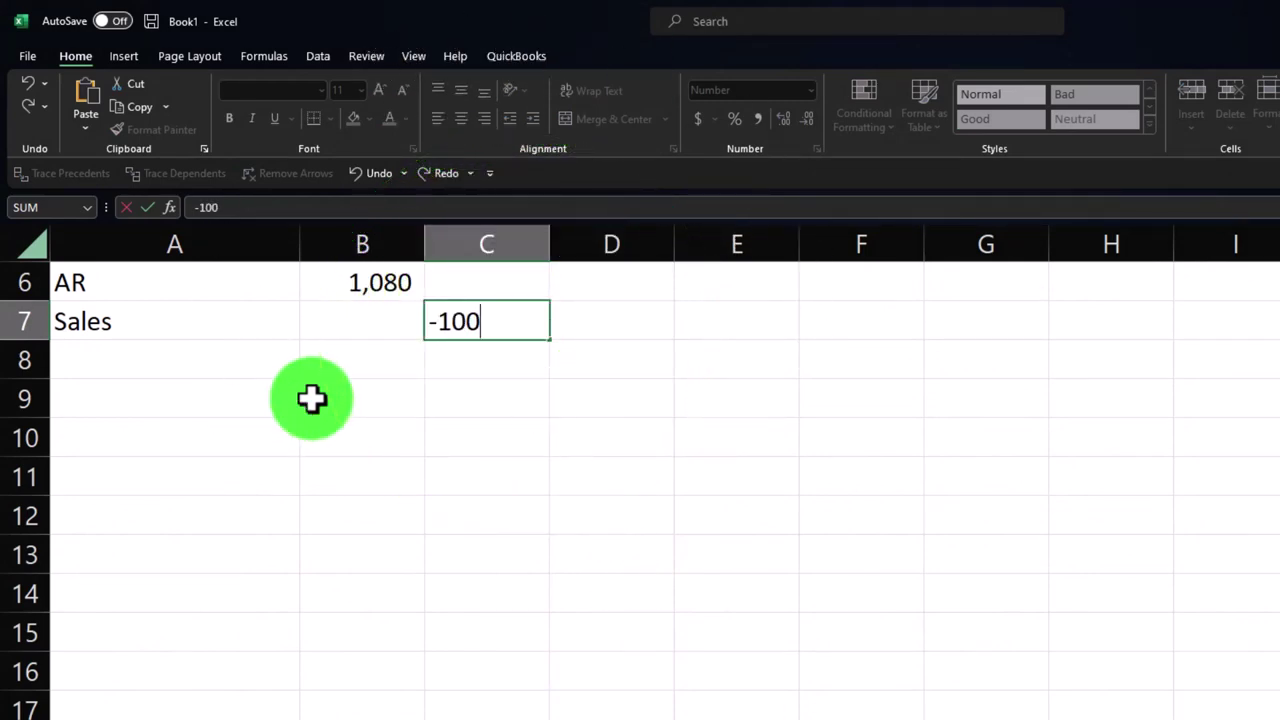
{"action": "type", "text": "0"}
{"action": "key", "text": "Return"}
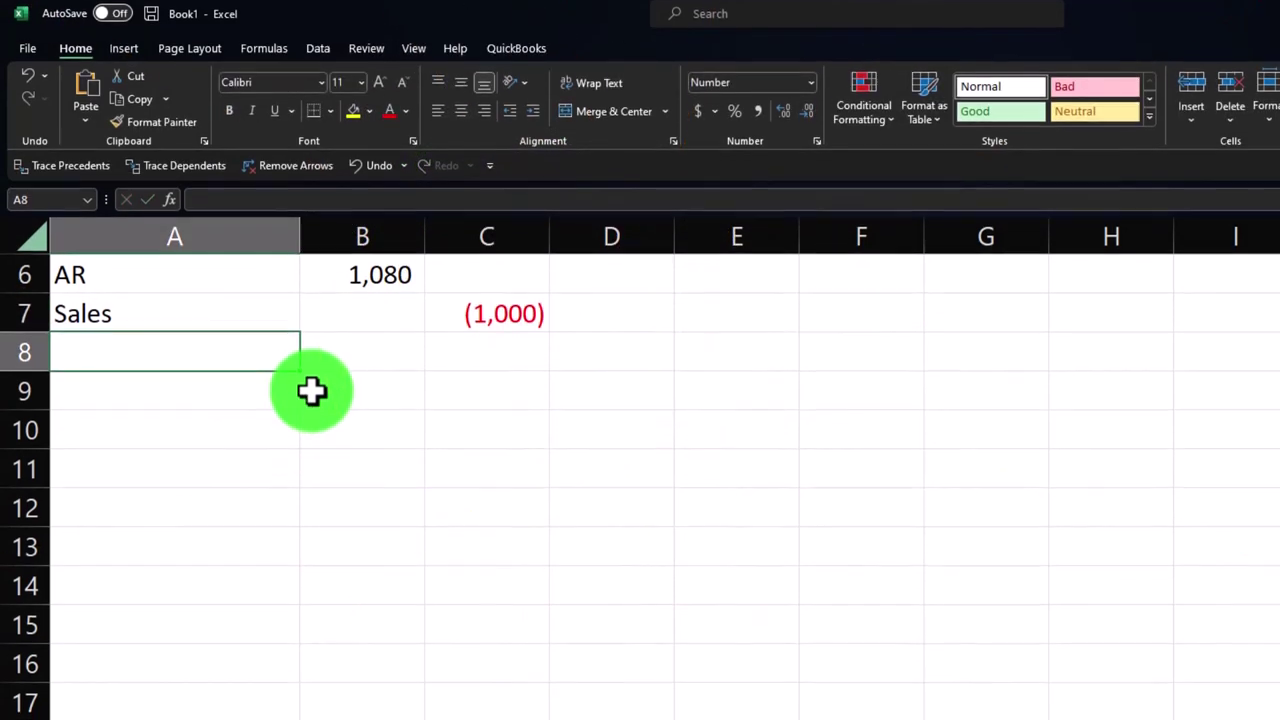
{"action": "type", "text": "Sales tax payable"}
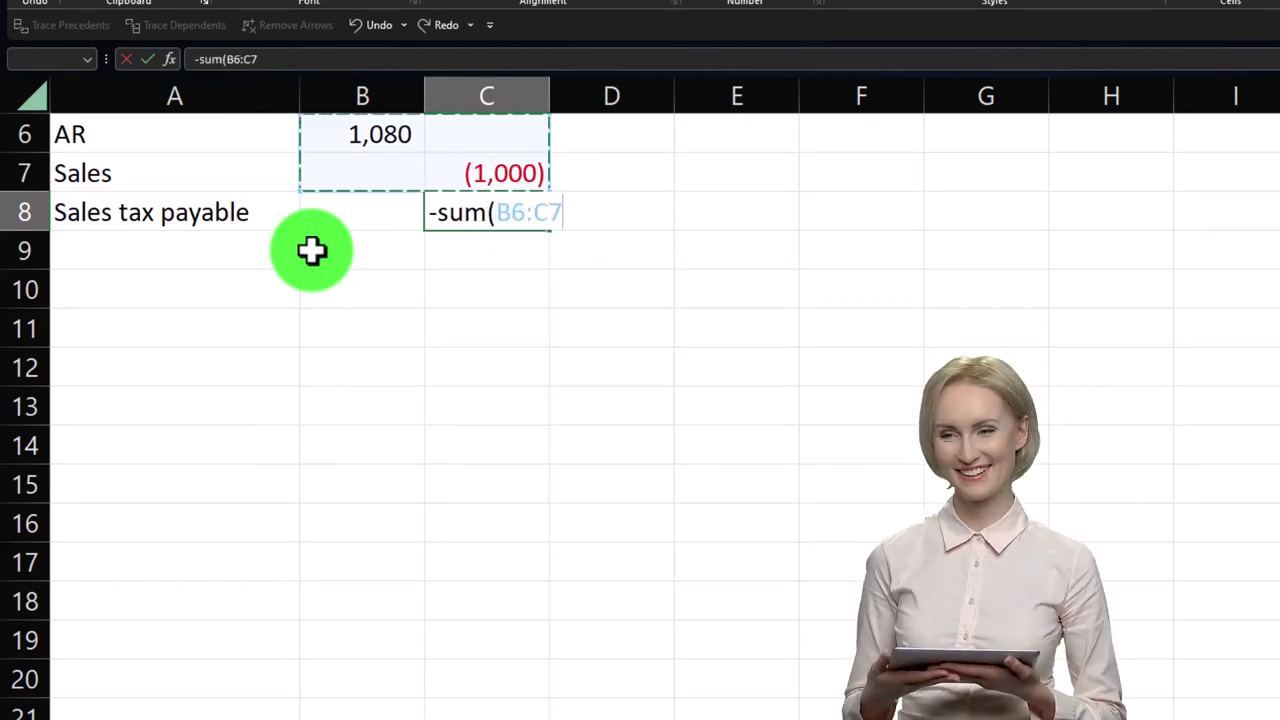
{"action": "key", "text": "Return"}
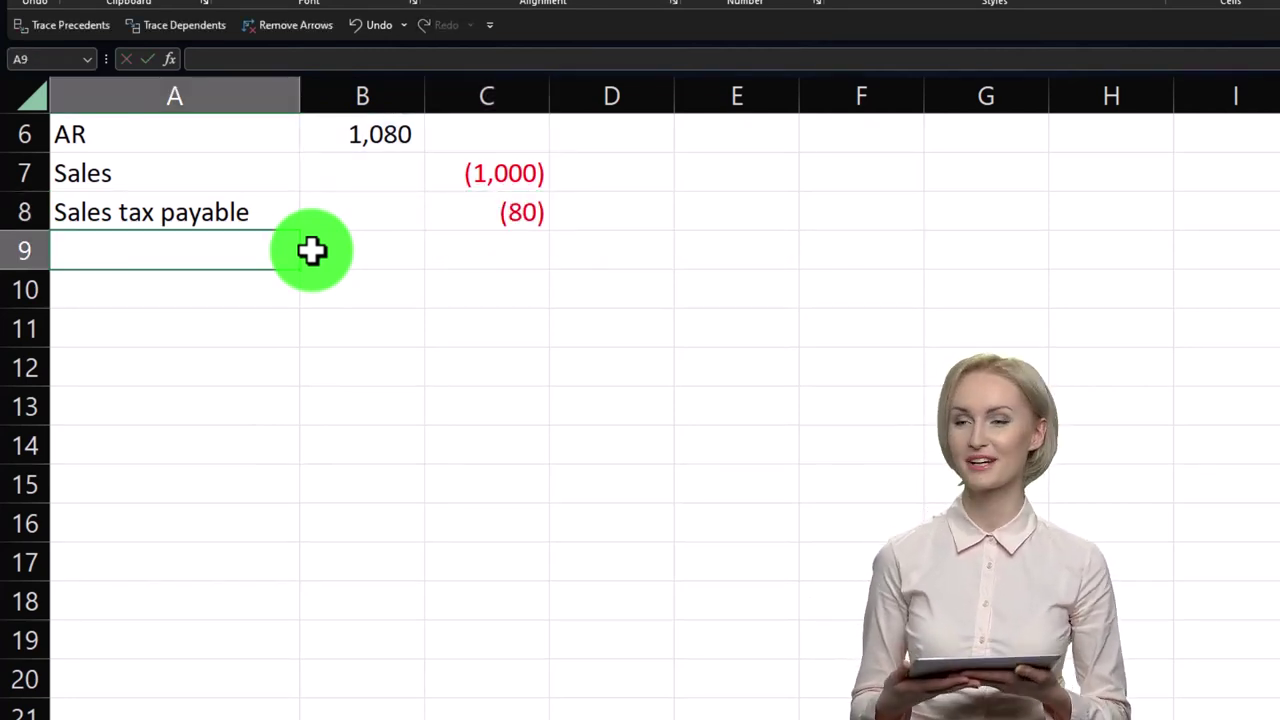
- Leave row 9 blank, enter COGS with 750 in B10, and Inventory in row 11 with the formula -B10 in C11
{"action": "key", "text": "Return"}
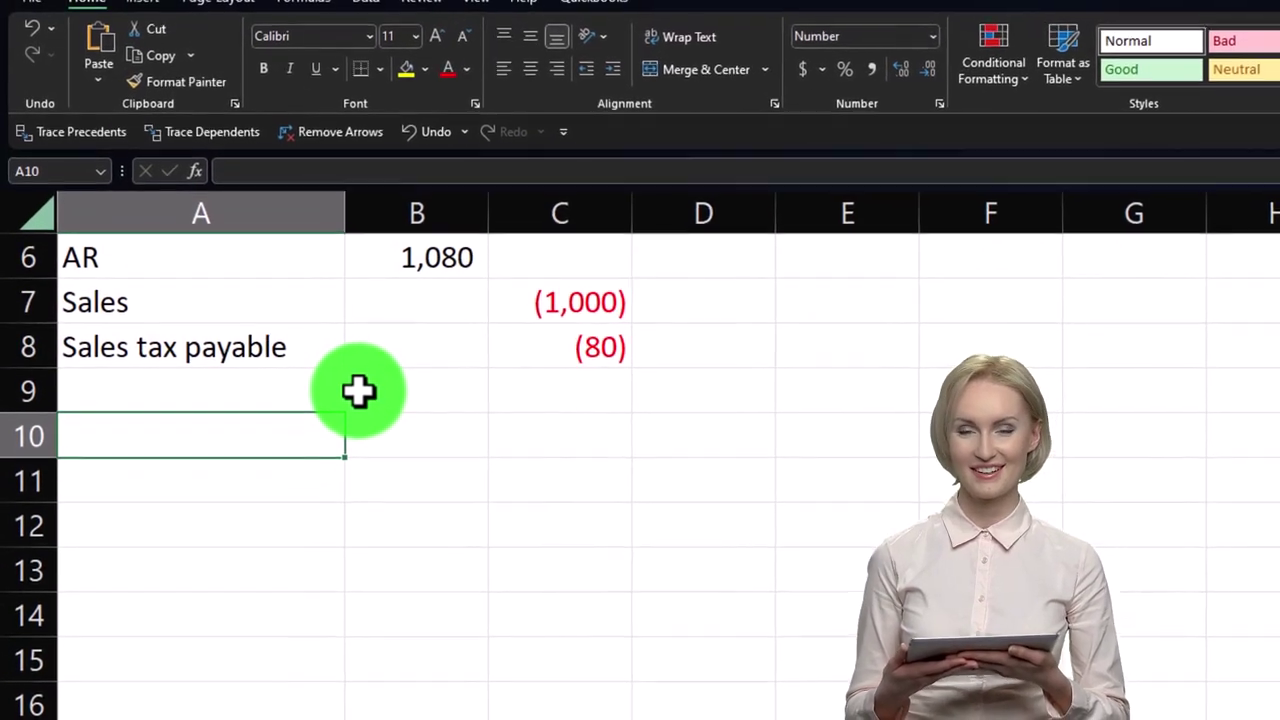
{"action": "type", "text": "COGS"}
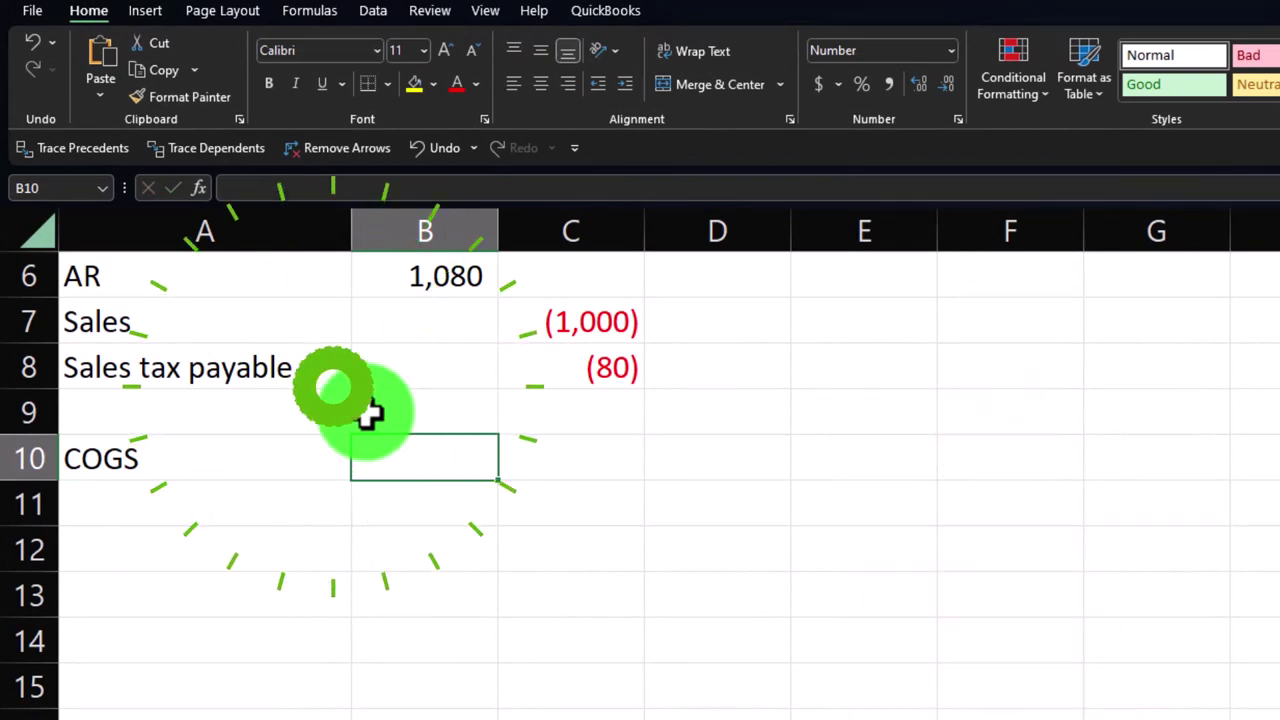
{"action": "type", "text": "750"}
{"action": "key", "text": "Return"}
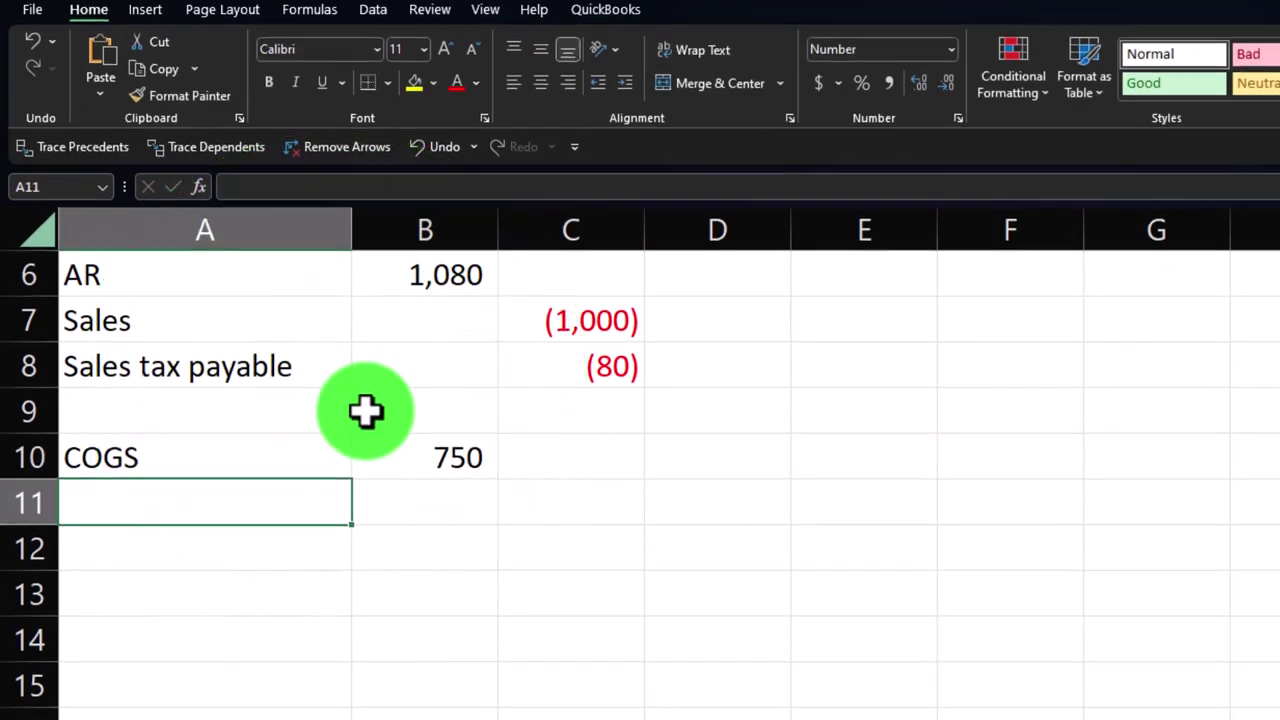
{"action": "type", "text": "Inventory"}
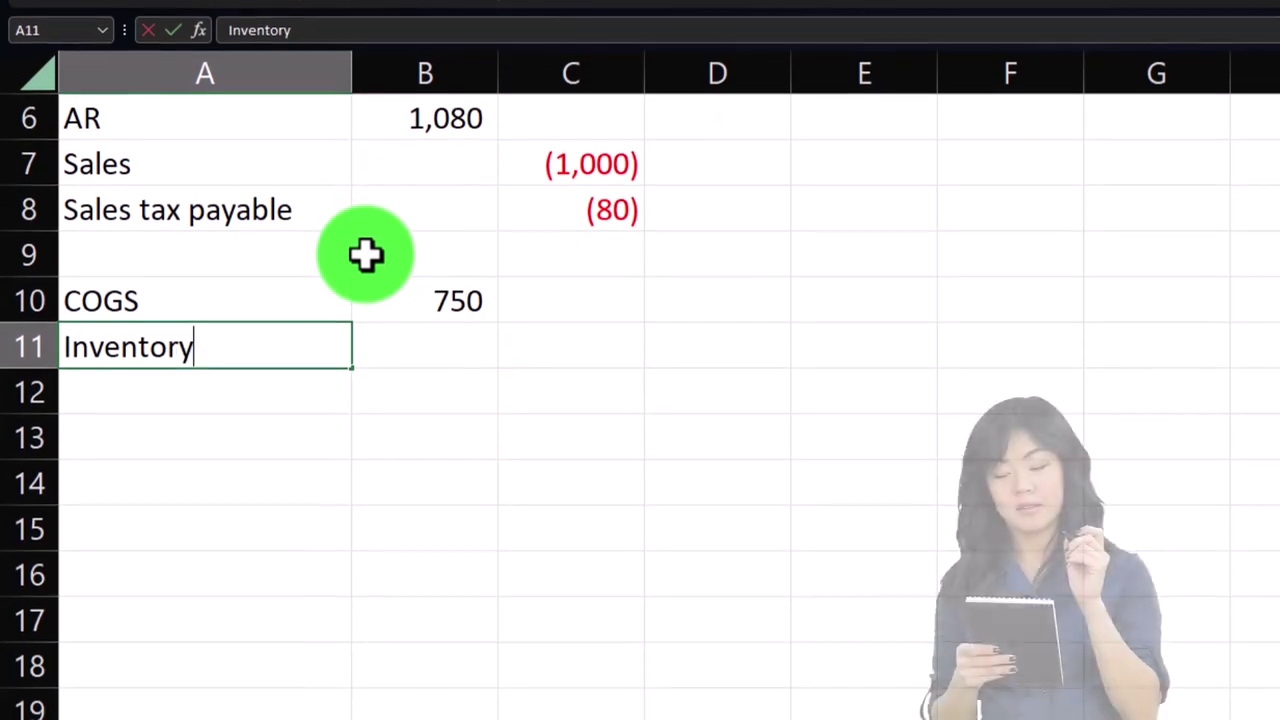
{"action": "key", "text": "Tab"}
{"action": "key", "text": "Tab"}
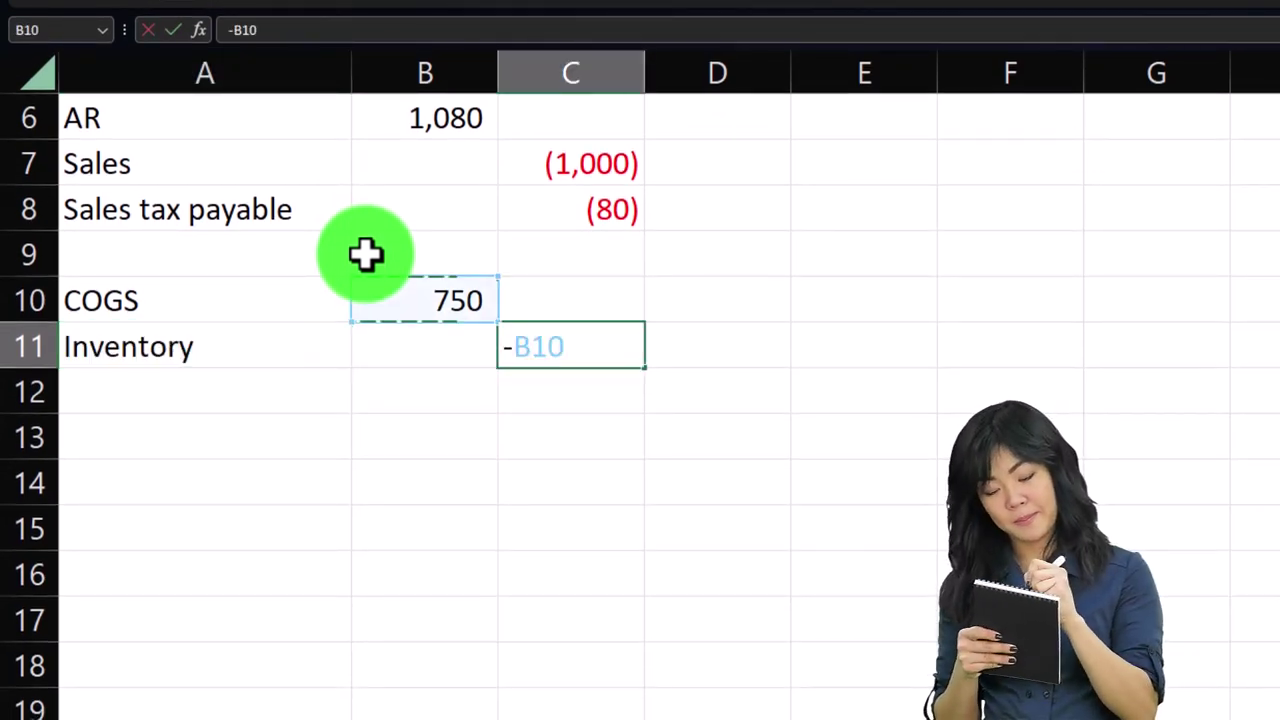
{"action": "key", "text": "Return"}
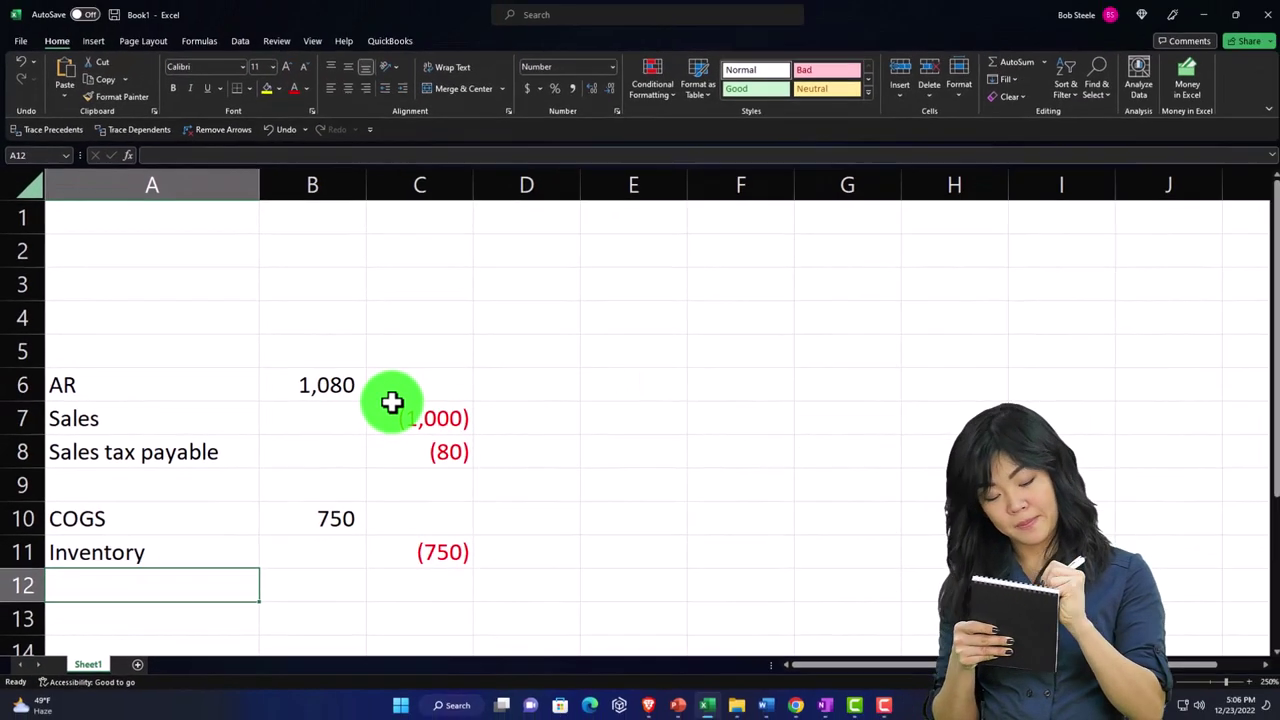
- Move the journal entries in A6:C11 up to start at A1, and adjust the layout with a narrow column D and wider column E
{"action": "left_click_drag", "start_coordinate": [154, 391], "coordinate": [423, 523]}
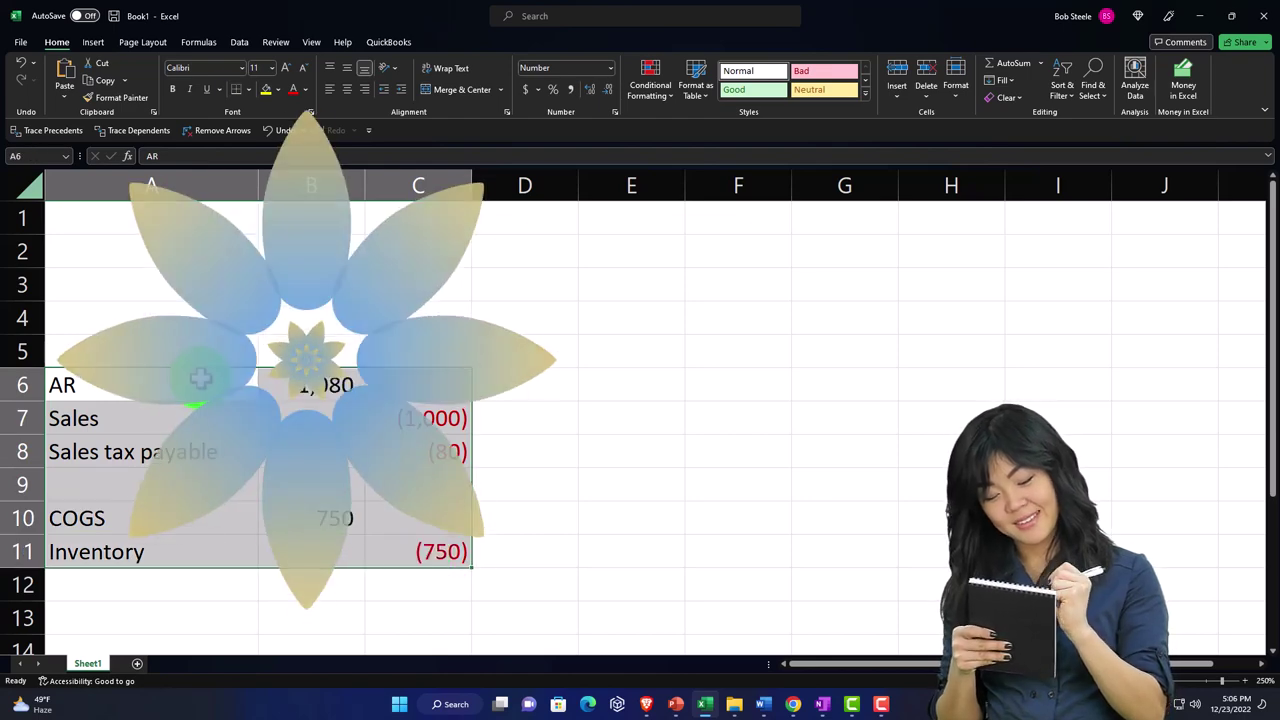
{"action": "left_click_drag", "start_coordinate": [197, 368], "coordinate": [205, 225]}
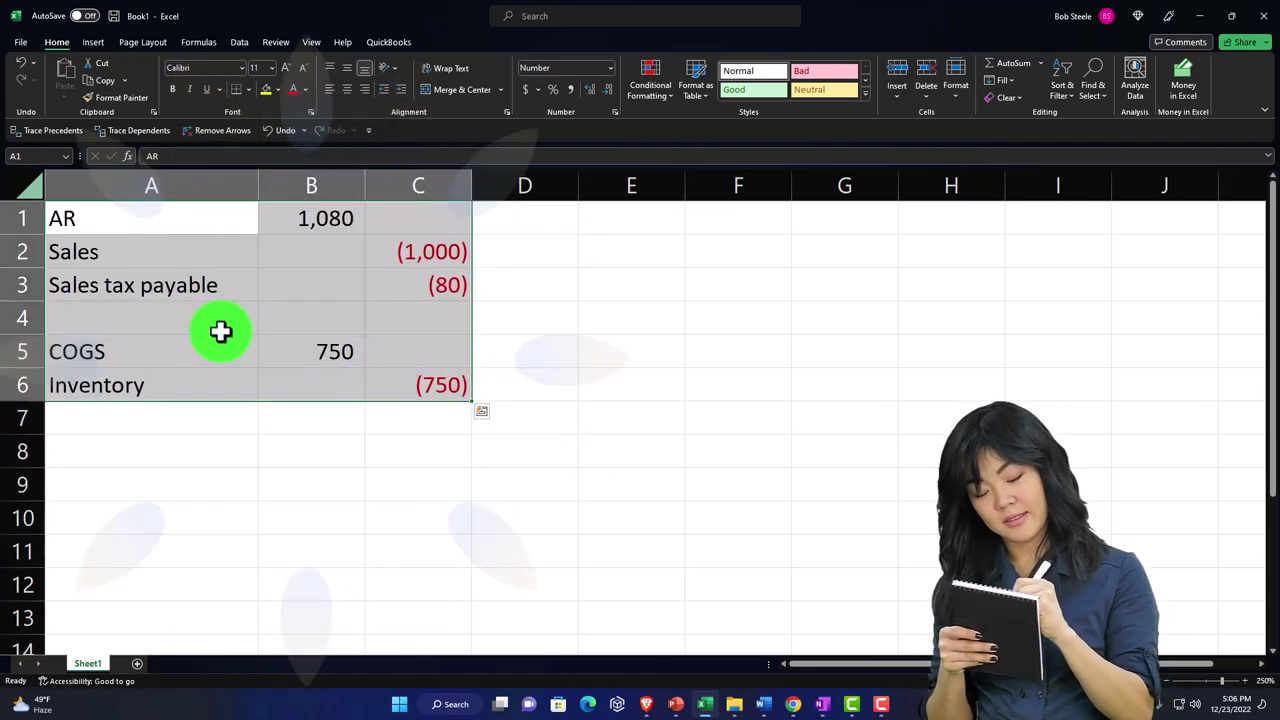
{"action": "scroll", "coordinate": [240, 560], "scroll_direction": "up", "scroll_amount": 1}
{"action": "left_click", "coordinate": [487, 529]}
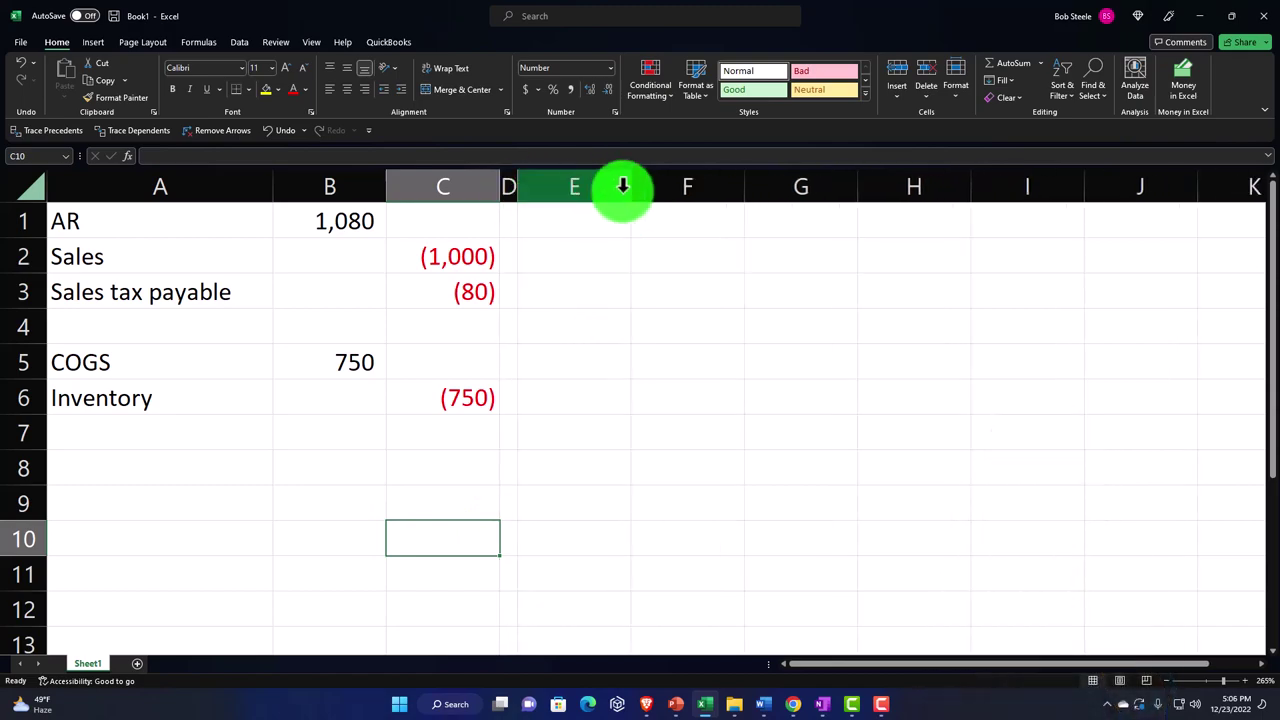
{"action": "left_click_drag", "start_coordinate": [629, 187], "coordinate": [737, 188]}
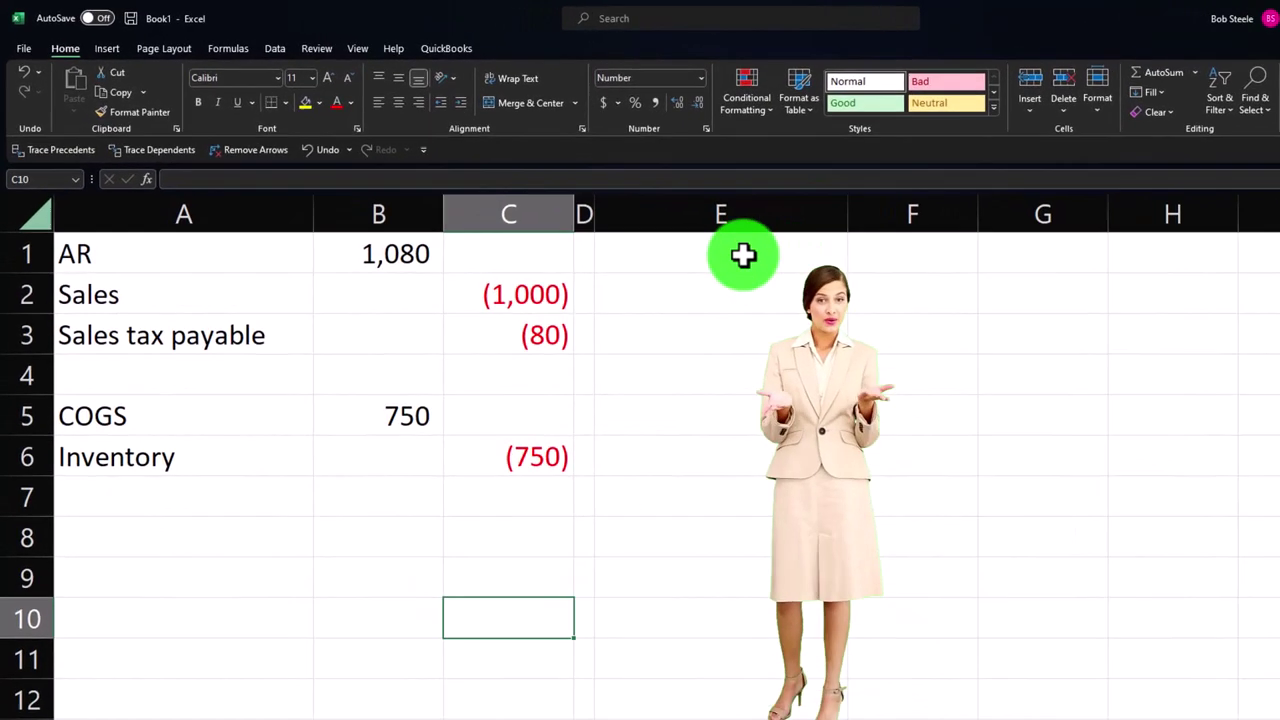
- Link E1 to the AR label with =A1, fill it down to E6, and clear E4 between the two entries
{"action": "left_click", "coordinate": [625, 222]}
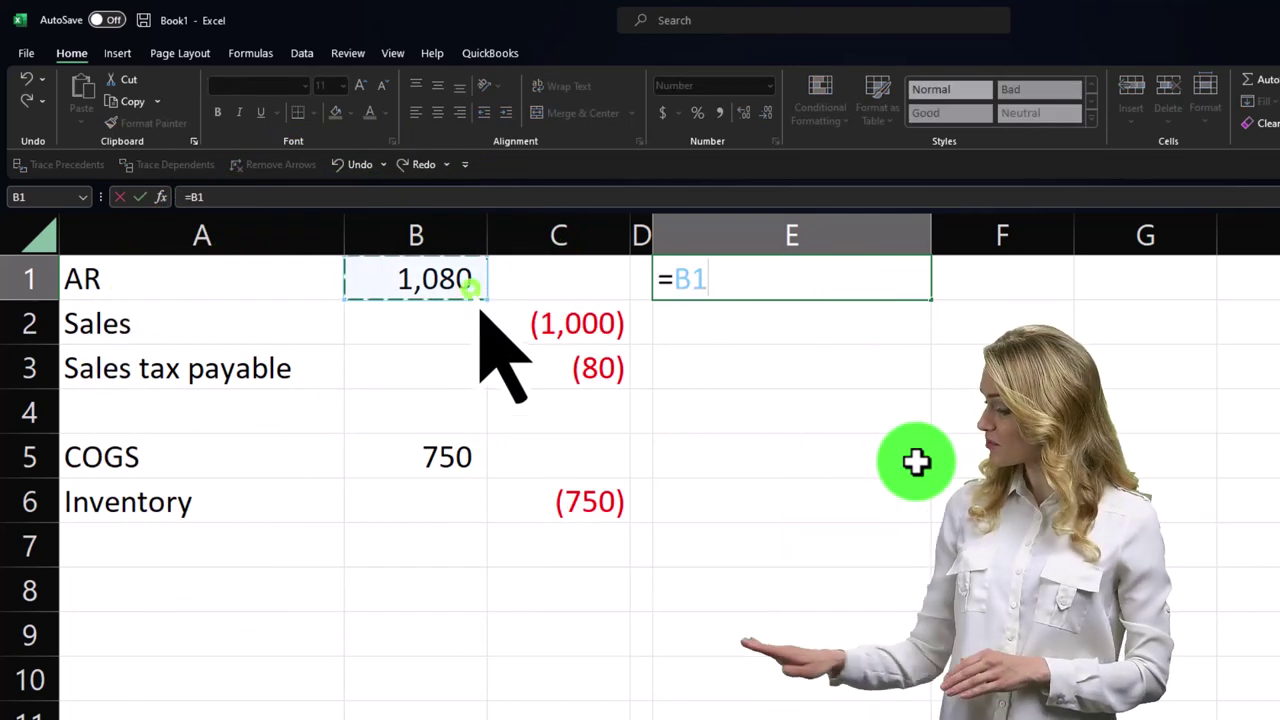
{"action": "key", "text": "BackSpace"}
{"action": "key", "text": "BackSpace"}
{"action": "type", "text": "A1"}
{"action": "key", "text": "Return"}
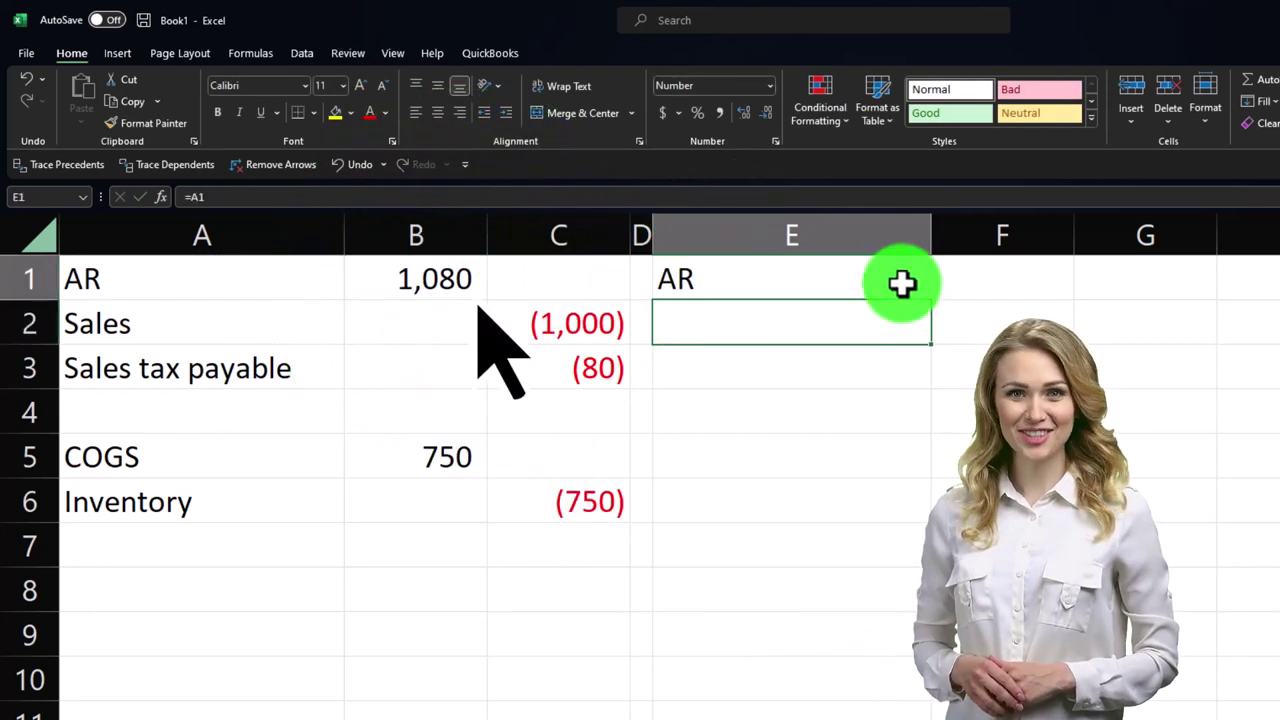
{"action": "left_click_drag", "start_coordinate": [918, 507], "coordinate": [918, 510]}
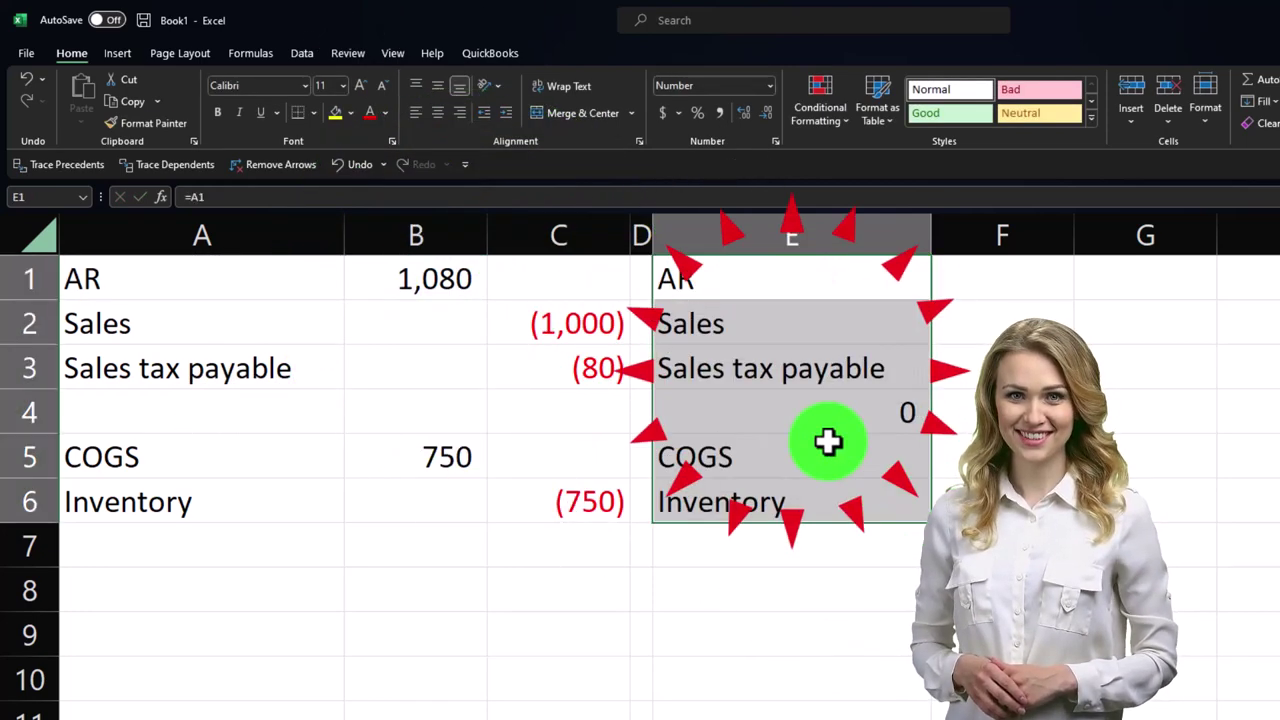
{"action": "left_click", "coordinate": [783, 417]}
{"action": "key", "text": "Delete"}
- Reverse the AR amount in G1 with the formula -B1
{"action": "key", "text": "Up"}
{"action": "key", "text": "Right"}
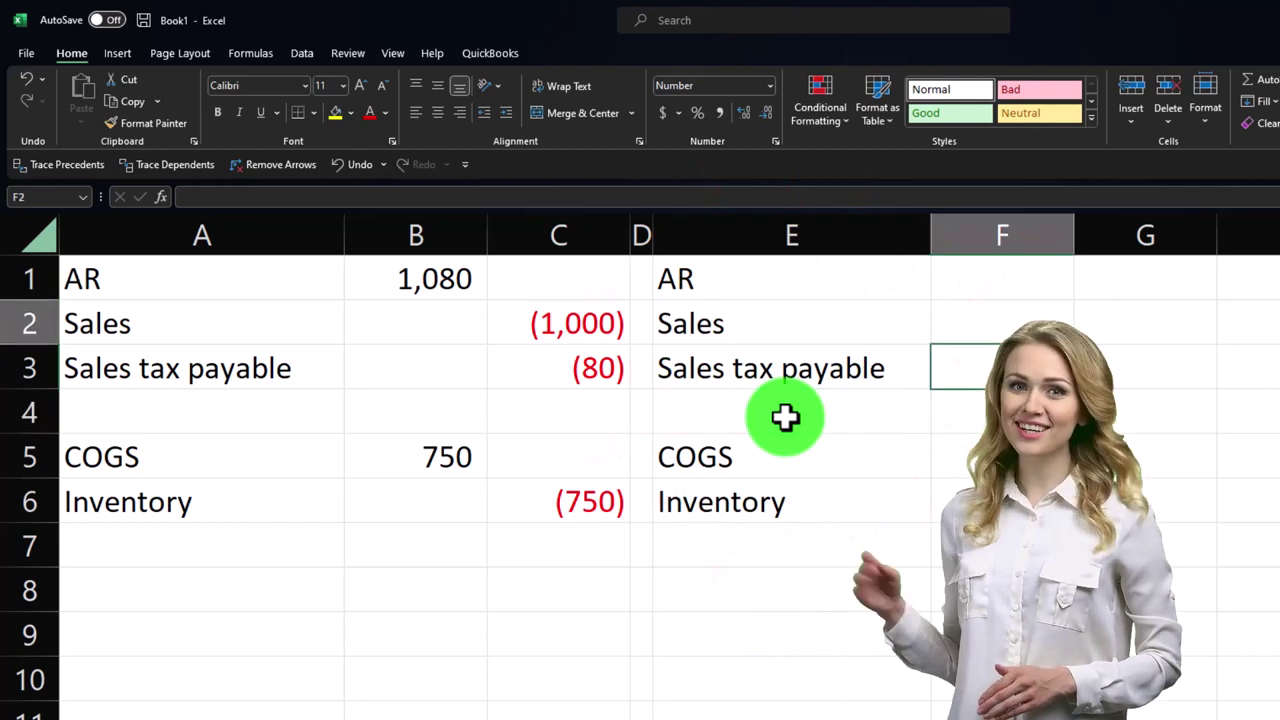
{"action": "key", "text": "Up"}
{"action": "key", "text": "Up"}
{"action": "key", "text": "Right"}
{"action": "type", "text": "-"}
{"action": "key", "text": "Left"}
{"action": "key", "text": "Left"}
{"action": "key", "text": "Left"}
{"action": "key", "text": "Left"}
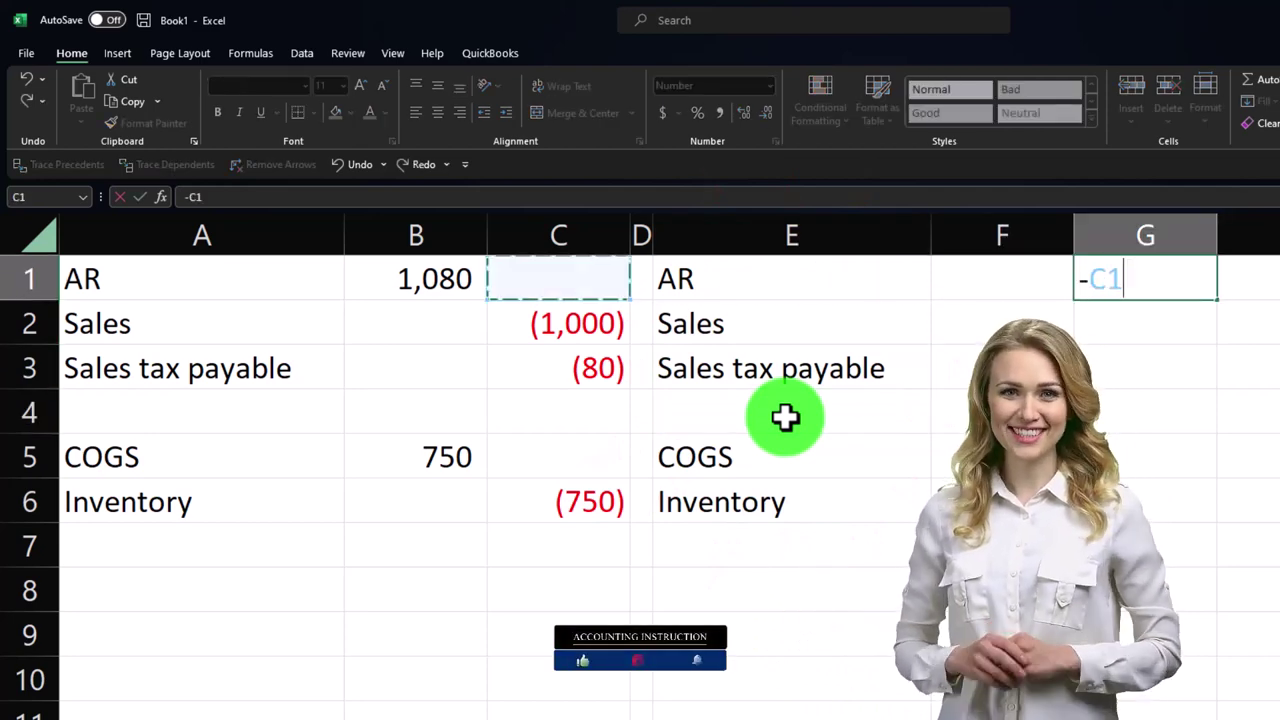
{"action": "key", "text": "Left"}
{"action": "key", "text": "Return"}
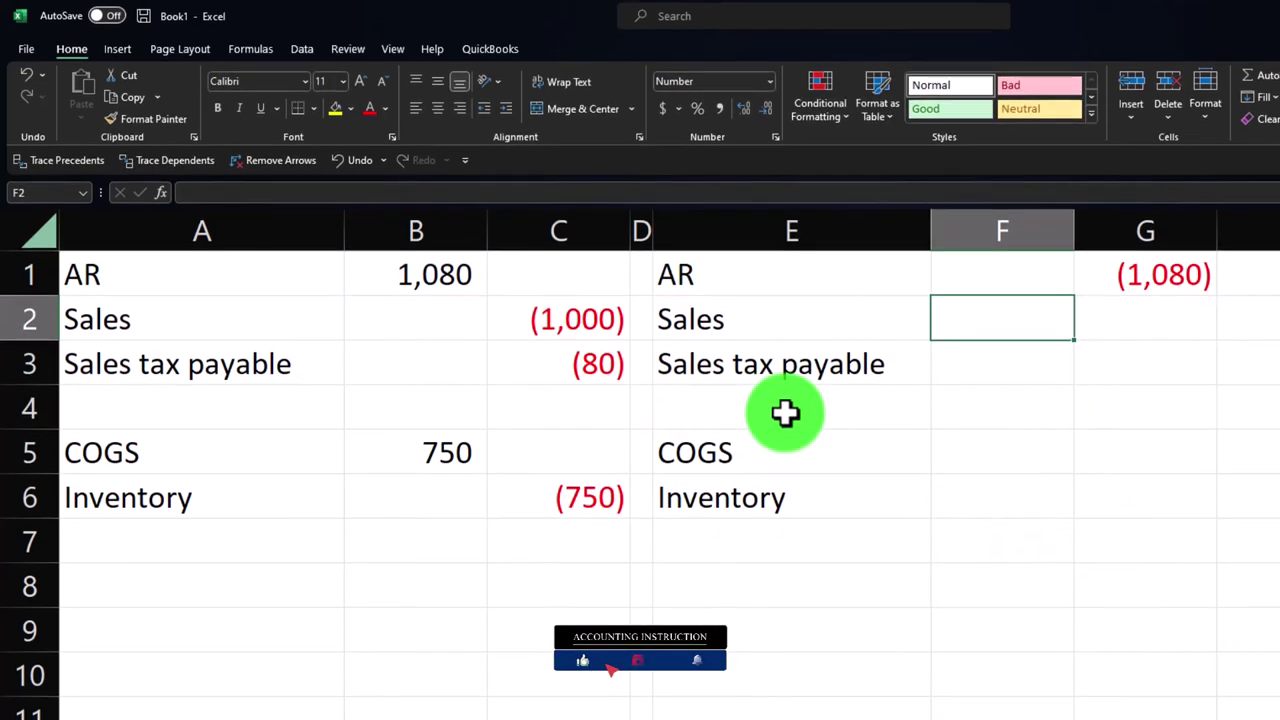
- Enter the reversing amounts for Sales and Sales tax payable as formulas: -C2 in F2 and -C3 in F3
{"action": "type", "text": "-"}
{"action": "key", "text": "Left"}
{"action": "key", "text": "Left"}
{"action": "key", "text": "Left"}
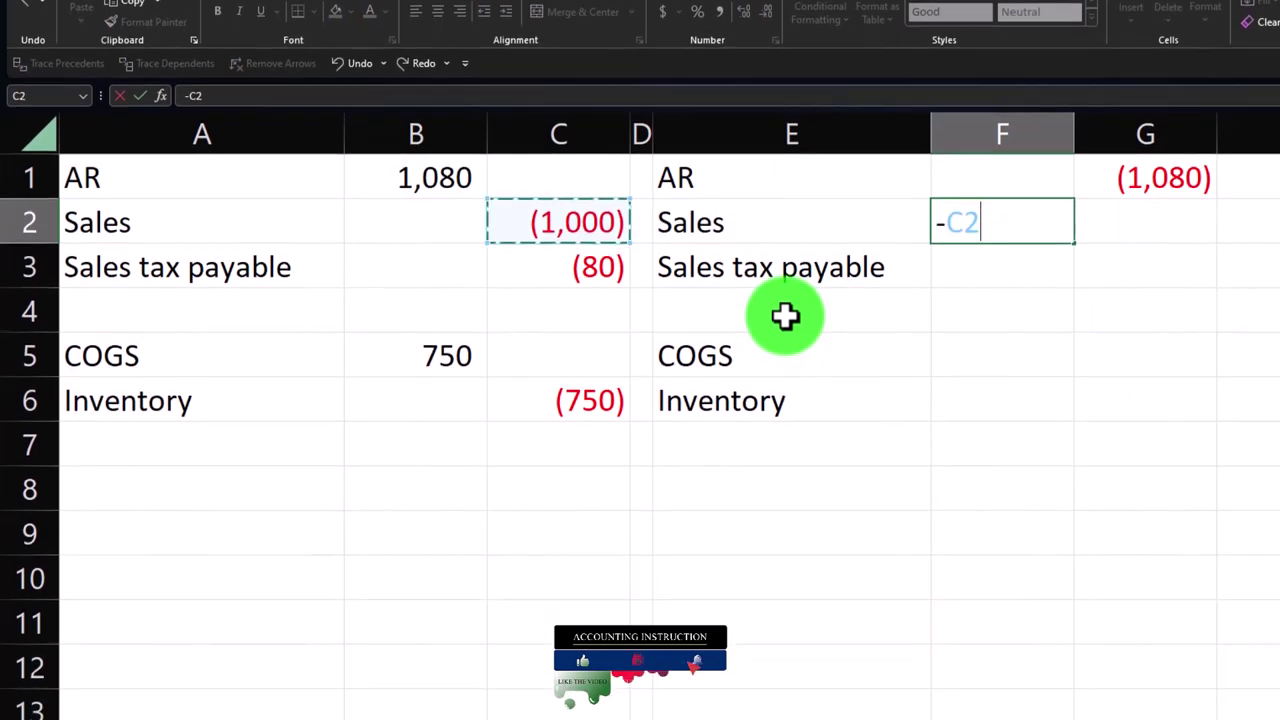
{"action": "key", "text": "Return"}
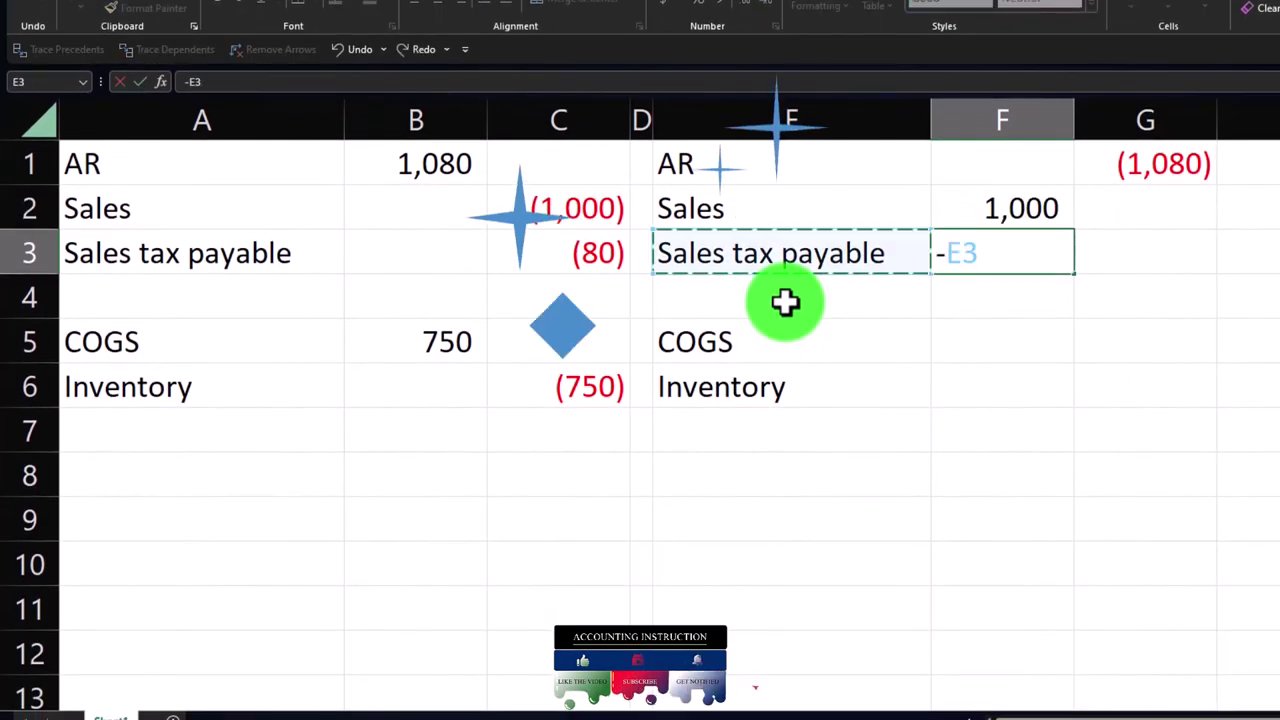
{"action": "key", "text": "Left"}
{"action": "key", "text": "Left"}
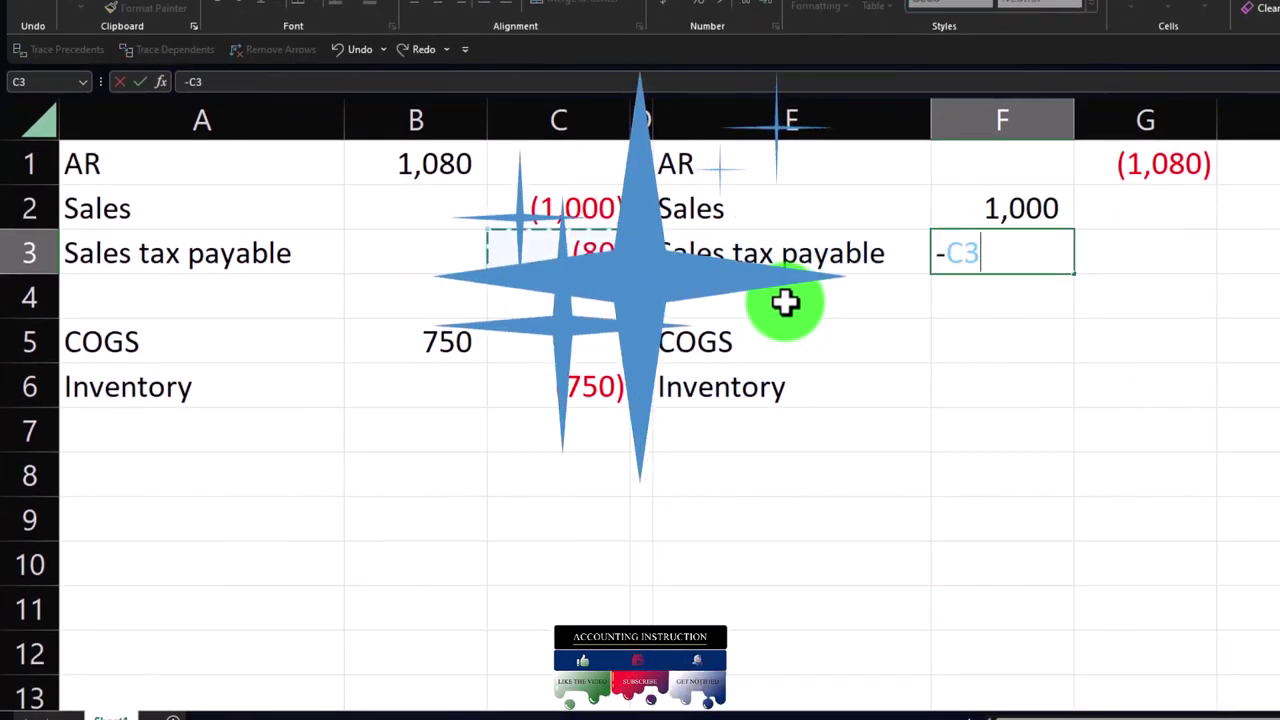
{"action": "key", "text": "Return"}
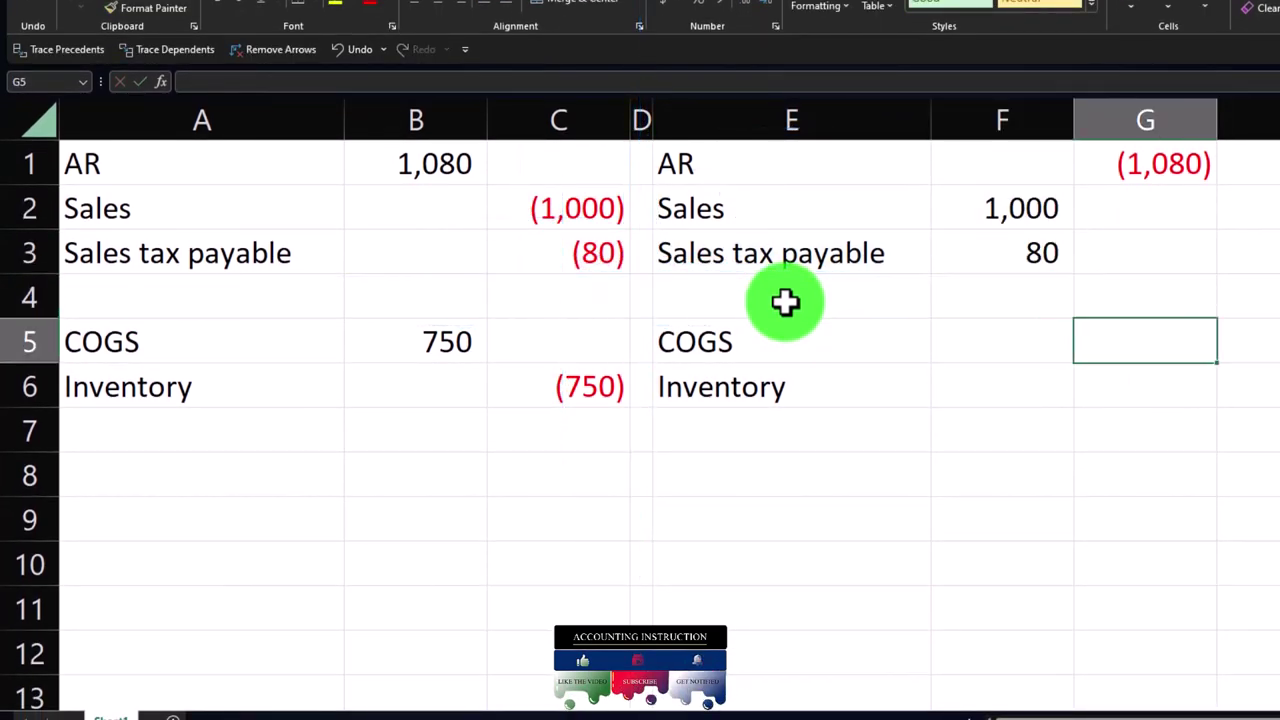
- Enter the reversing amounts for COGS in G5 as -B5 and for Inventory in F6 as -C6
{"action": "key", "text": "Return"}
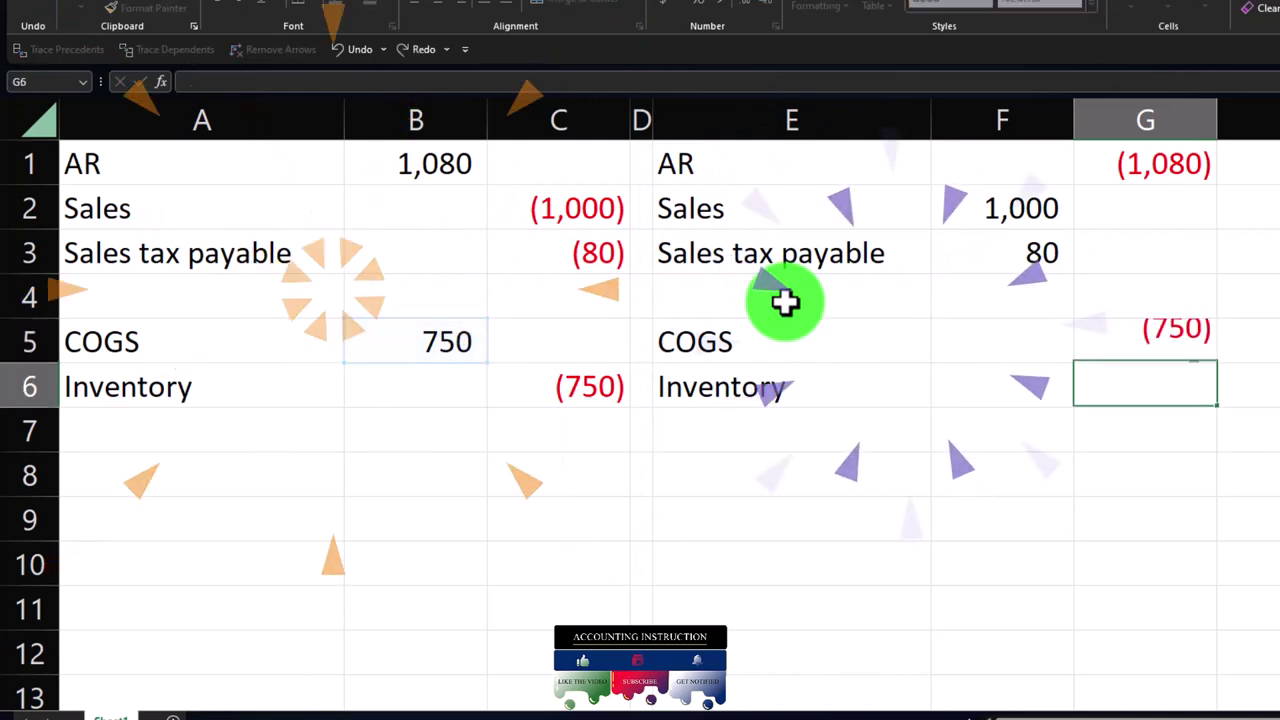
{"action": "key", "text": "Left"}
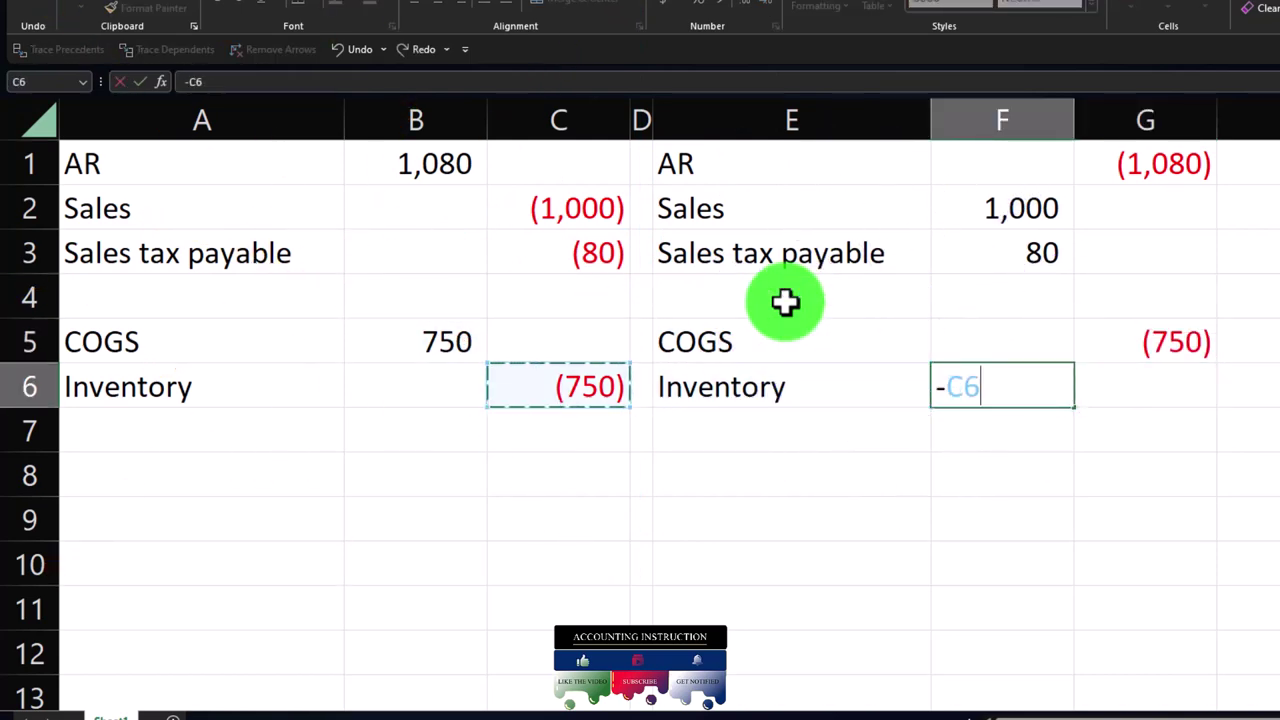
{"action": "key", "text": "Return"}
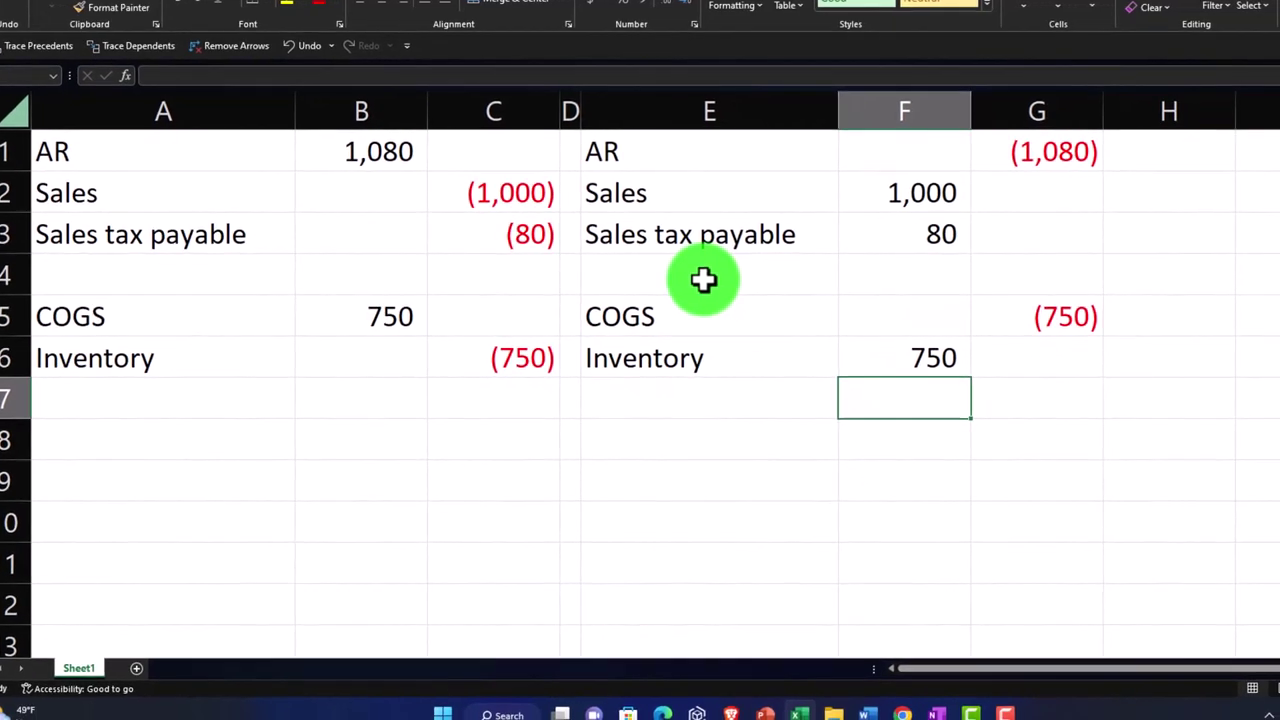
- Compare the original invoice entry in A1:C6 with the reversing entry in E1:G6, including its AR line
{"action": "left_click_drag", "start_coordinate": [688, 149], "coordinate": [1021, 353]}
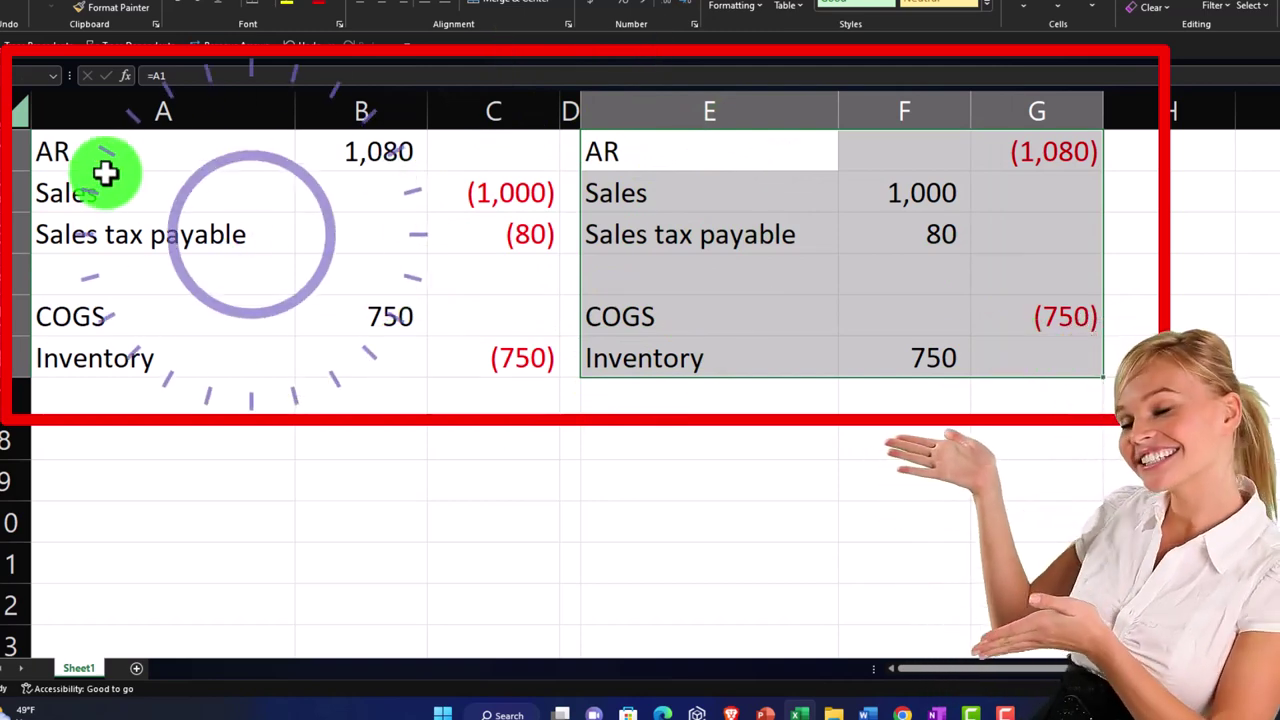
{"action": "left_click_drag", "start_coordinate": [105, 173], "coordinate": [459, 364]}
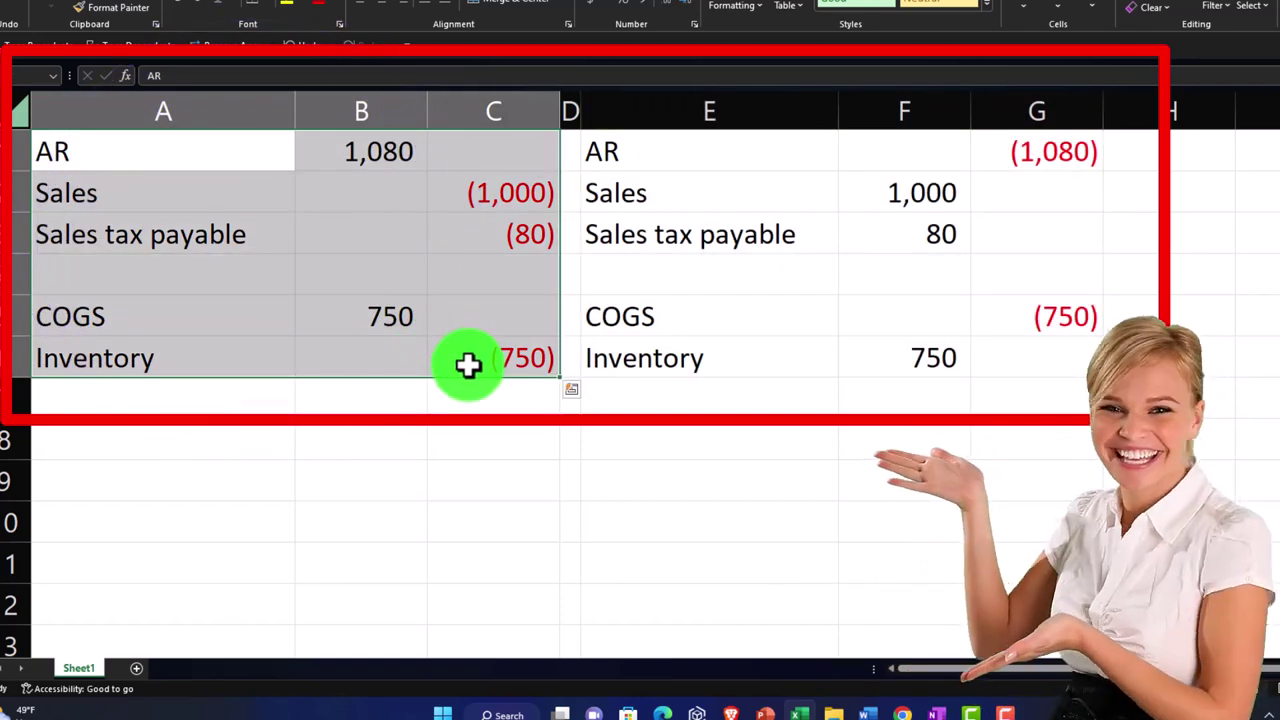
{"action": "left_click_drag", "start_coordinate": [635, 157], "coordinate": [1018, 347]}
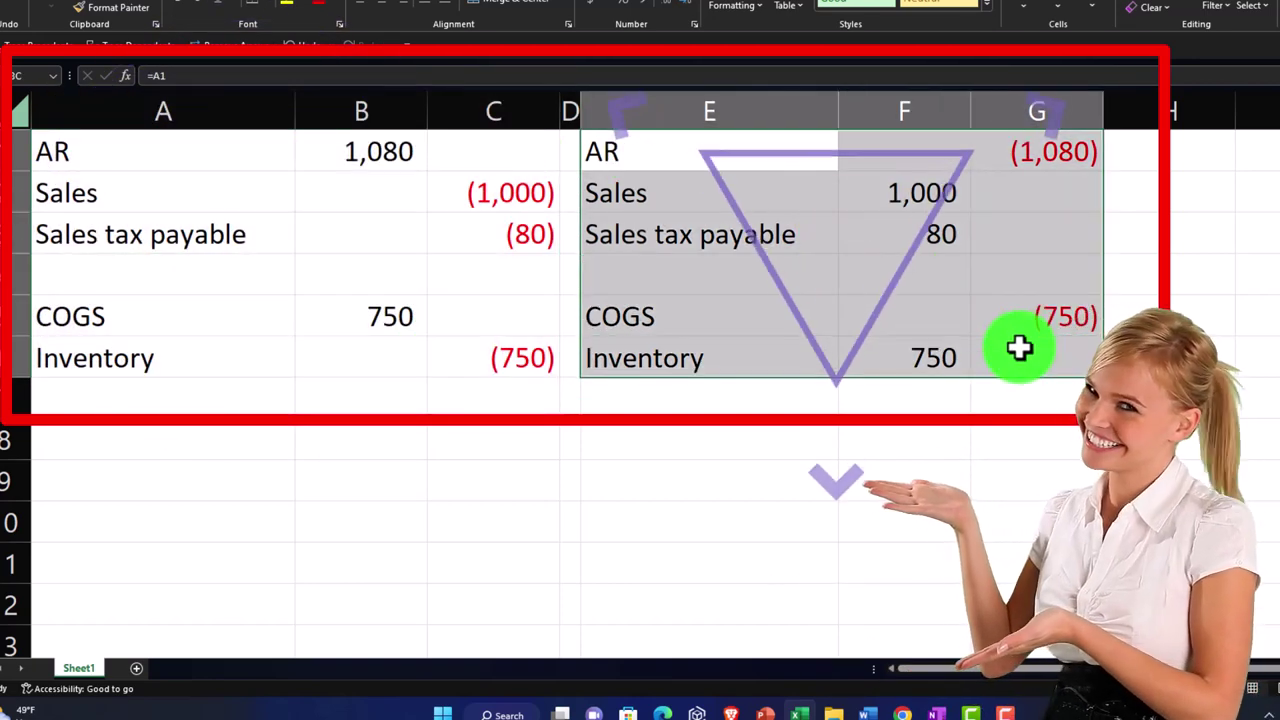
{"action": "left_click_drag", "start_coordinate": [669, 152], "coordinate": [1019, 155]}
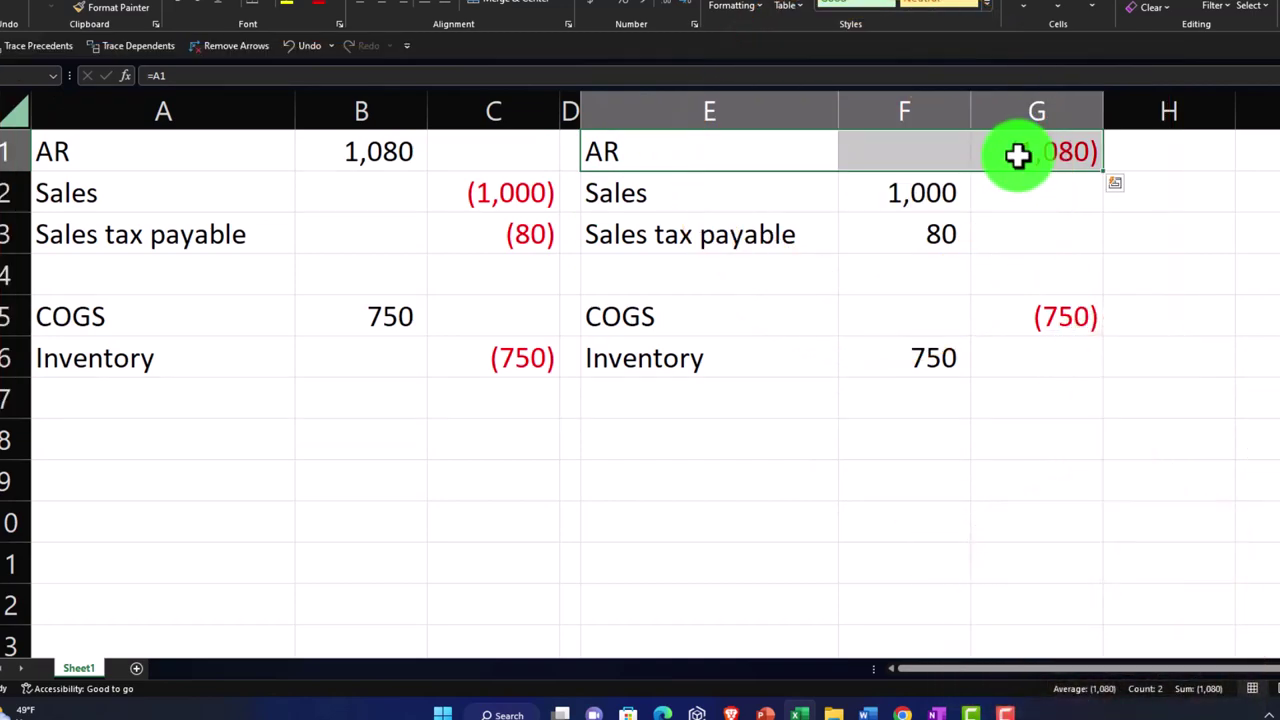
- Highlight the reversing Sales line, E2:F2, with a yellow fill
{"action": "left_click", "coordinate": [724, 207]}
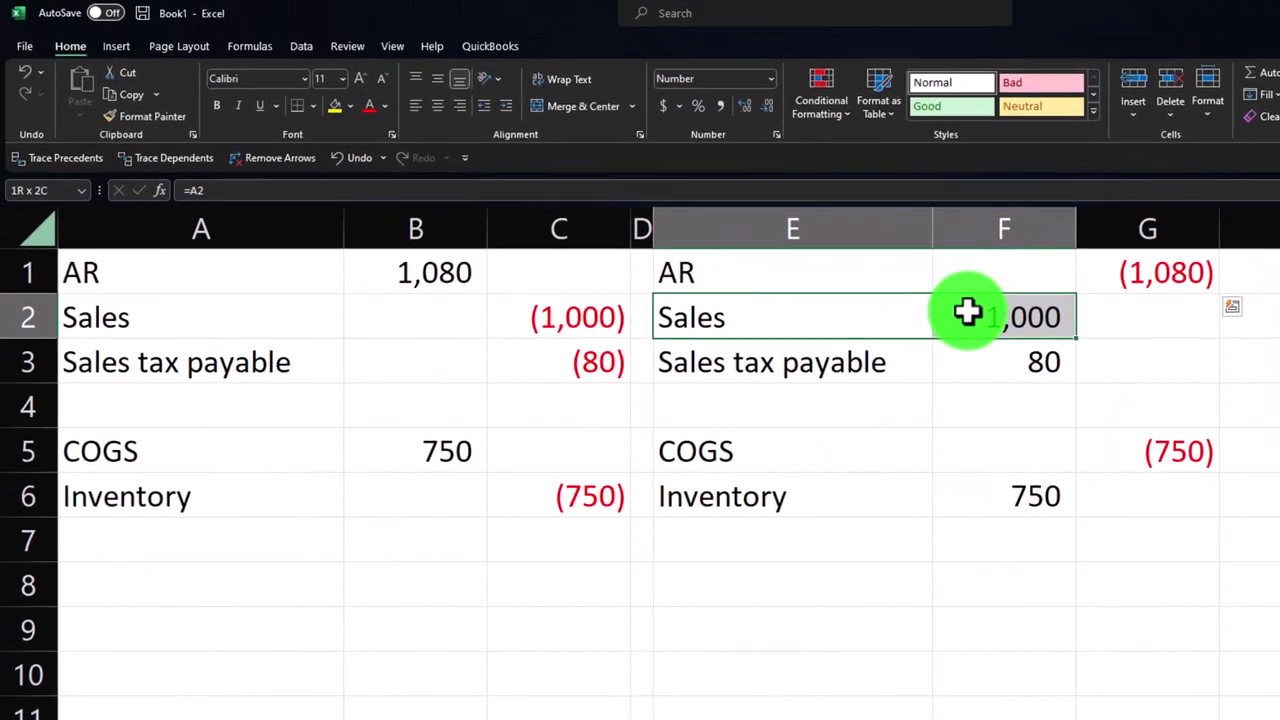
{"action": "left_click", "coordinate": [338, 113]}
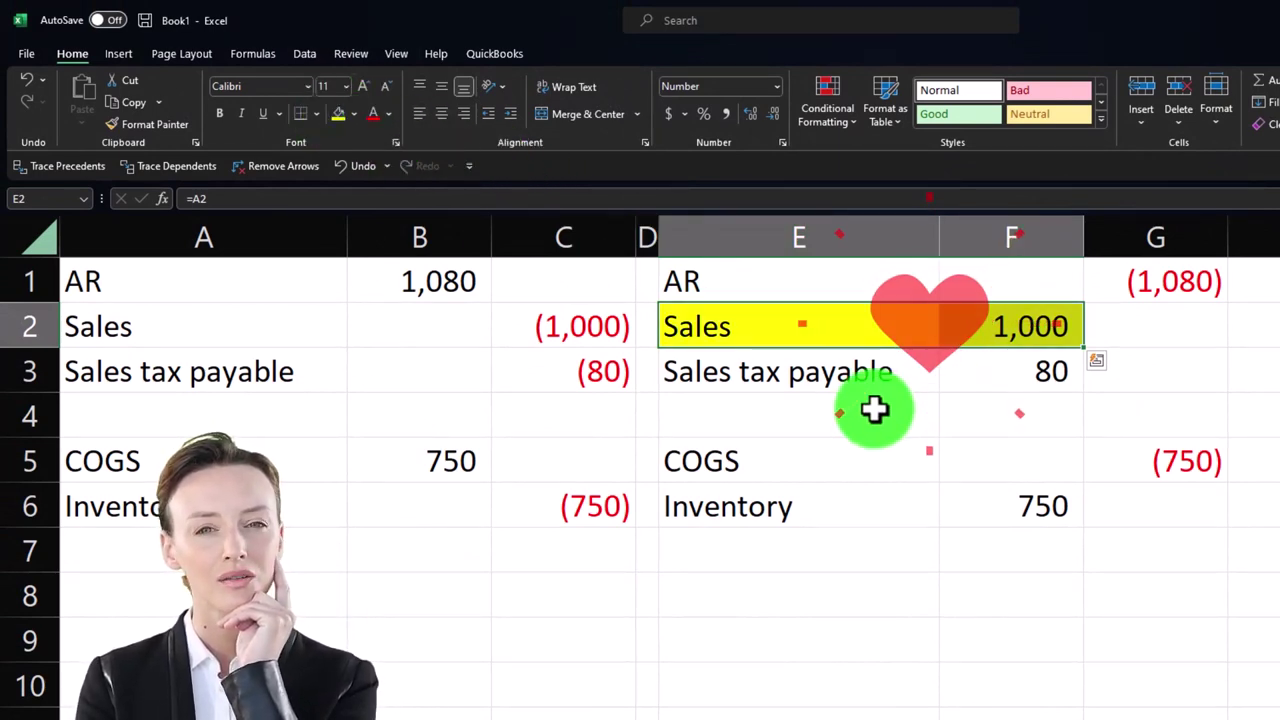
{"action": "left_click", "coordinate": [779, 343]}
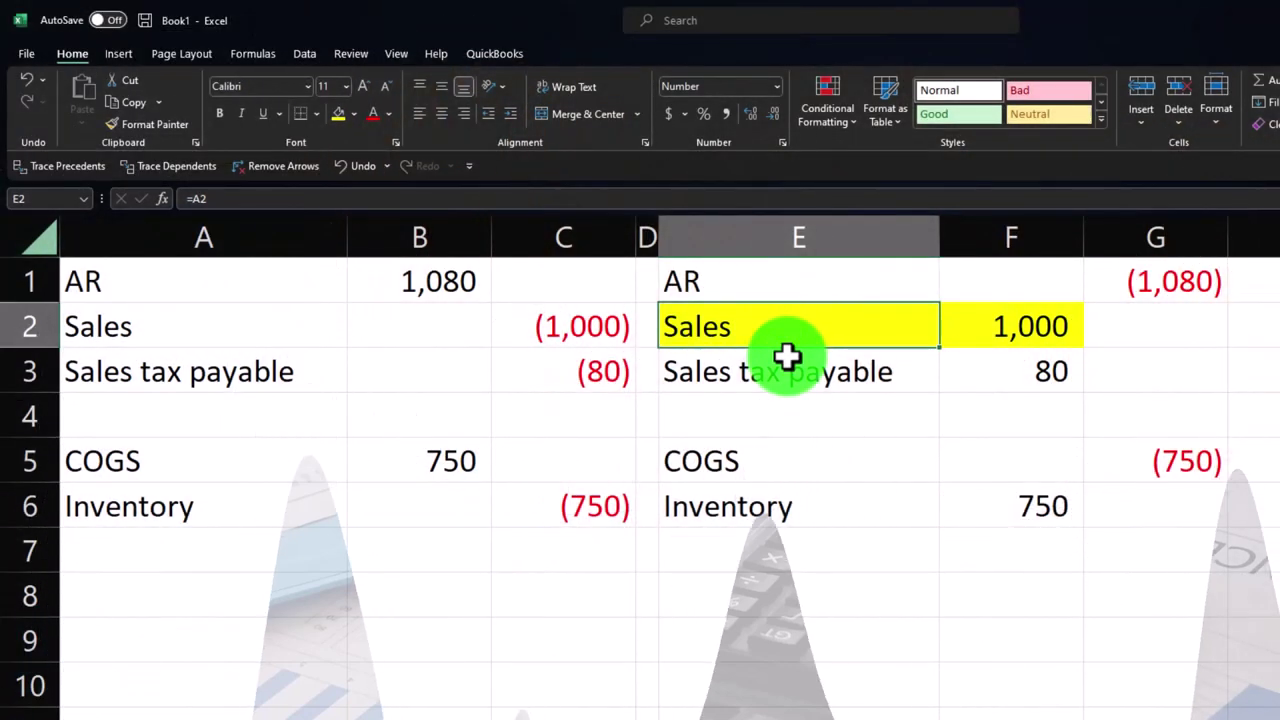
- Review the reversing entry's Sales tax payable, COGS and Inventory lines against the highlighted Sales line
{"action": "left_click_drag", "start_coordinate": [774, 374], "coordinate": [971, 371]}
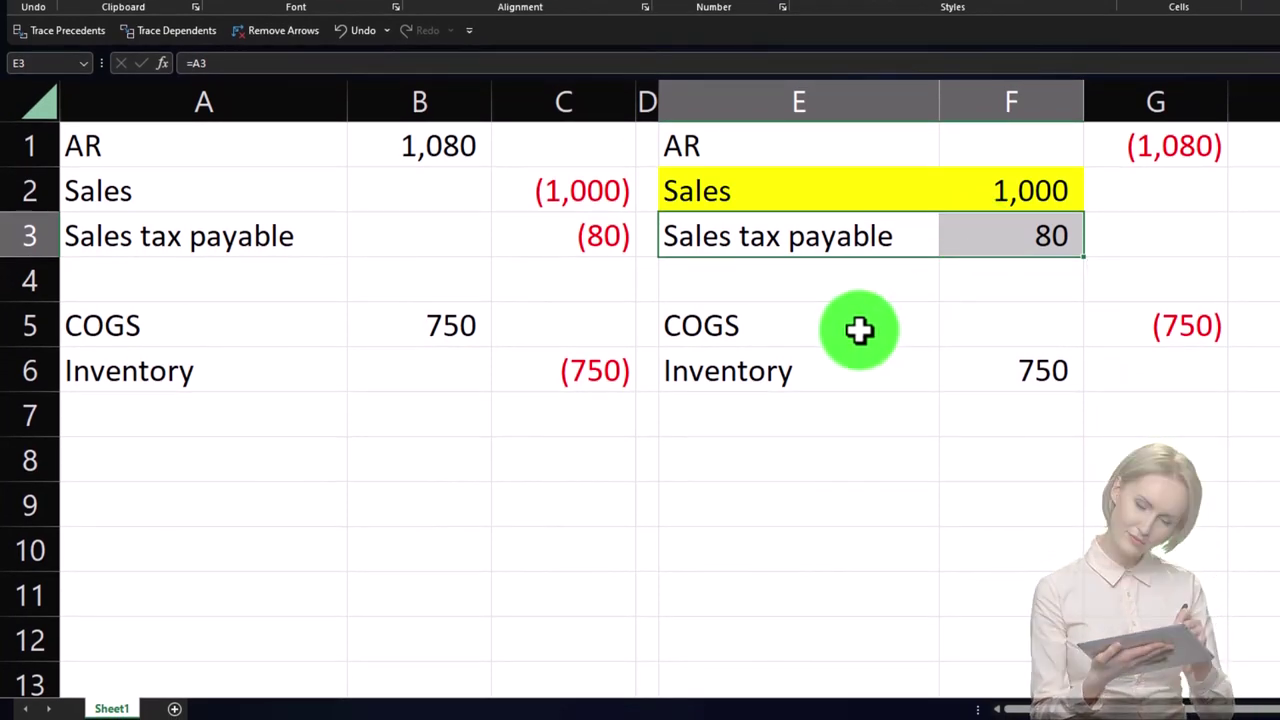
{"action": "left_click_drag", "start_coordinate": [860, 330], "coordinate": [1127, 323]}
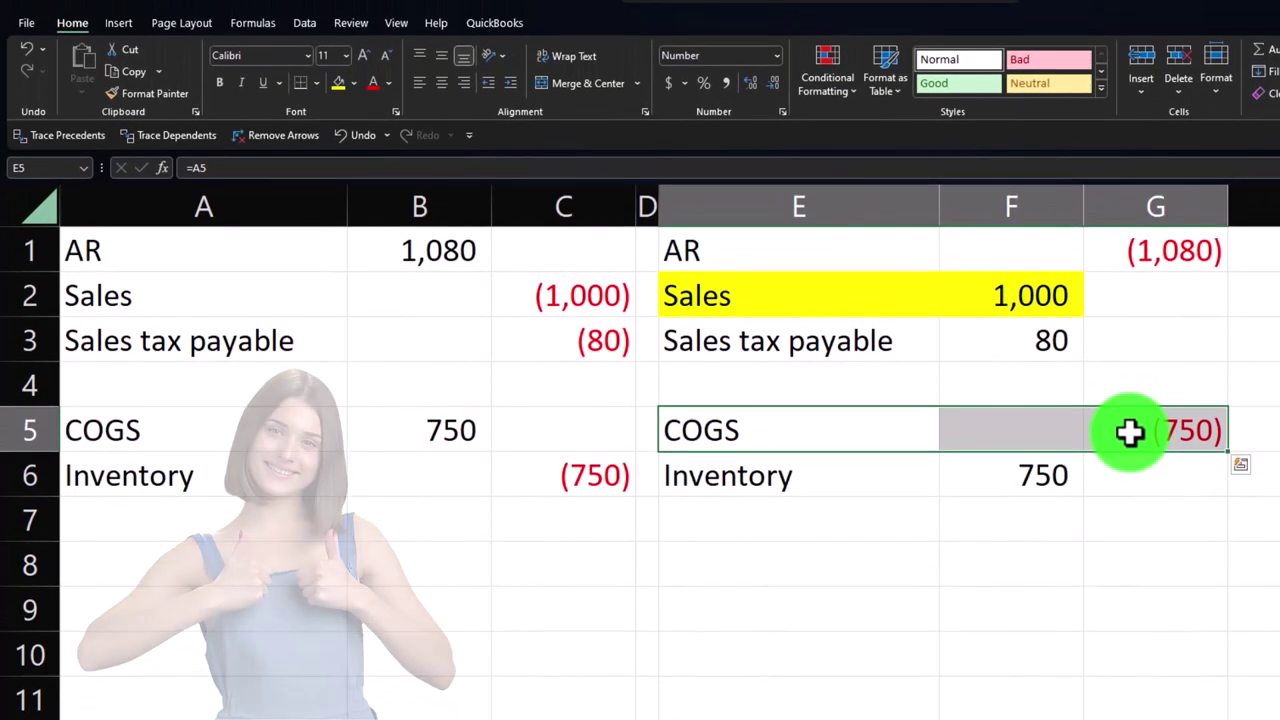
{"action": "left_click", "coordinate": [856, 484]}
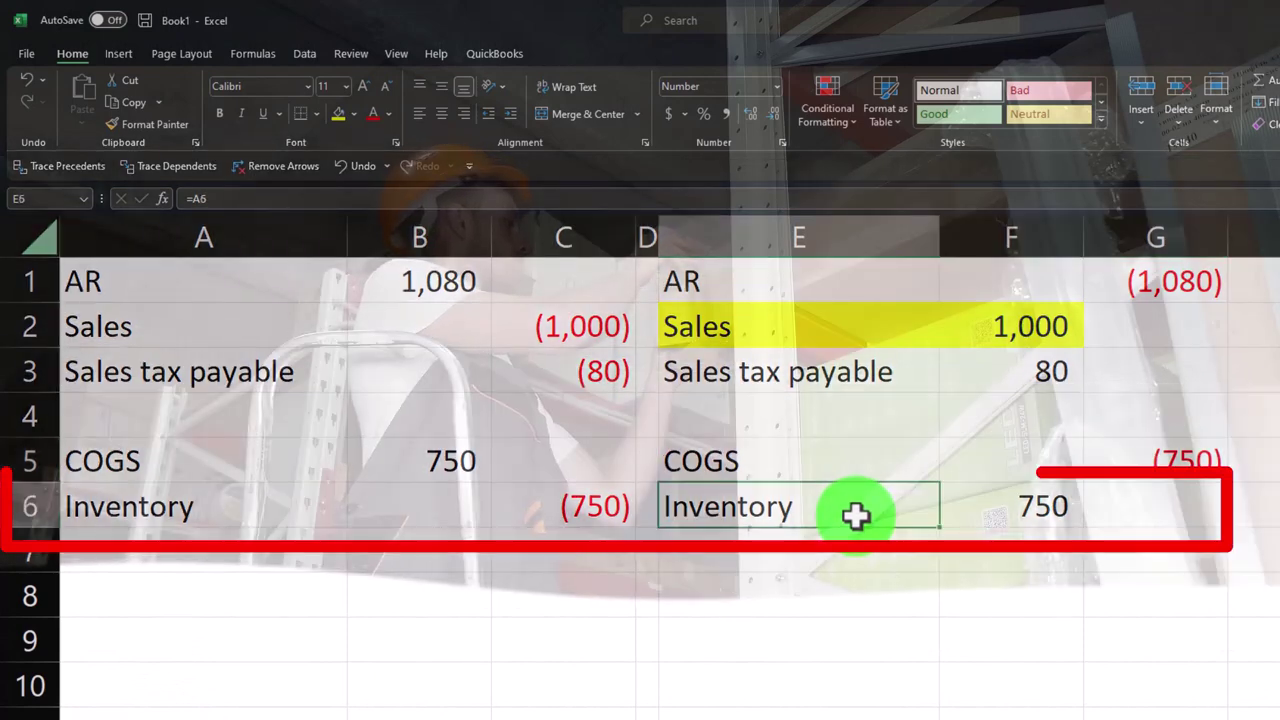
{"action": "left_click_drag", "start_coordinate": [856, 515], "coordinate": [956, 515]}
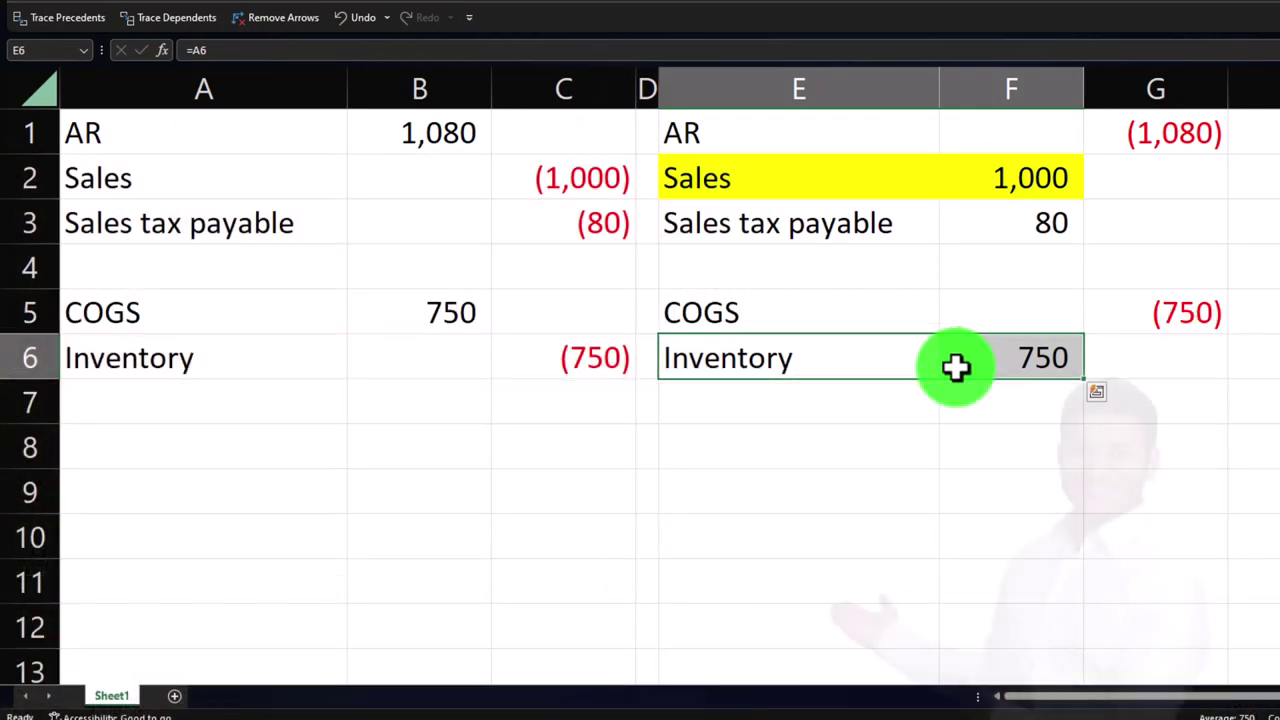
{"action": "left_click_drag", "start_coordinate": [815, 318], "coordinate": [1205, 366]}
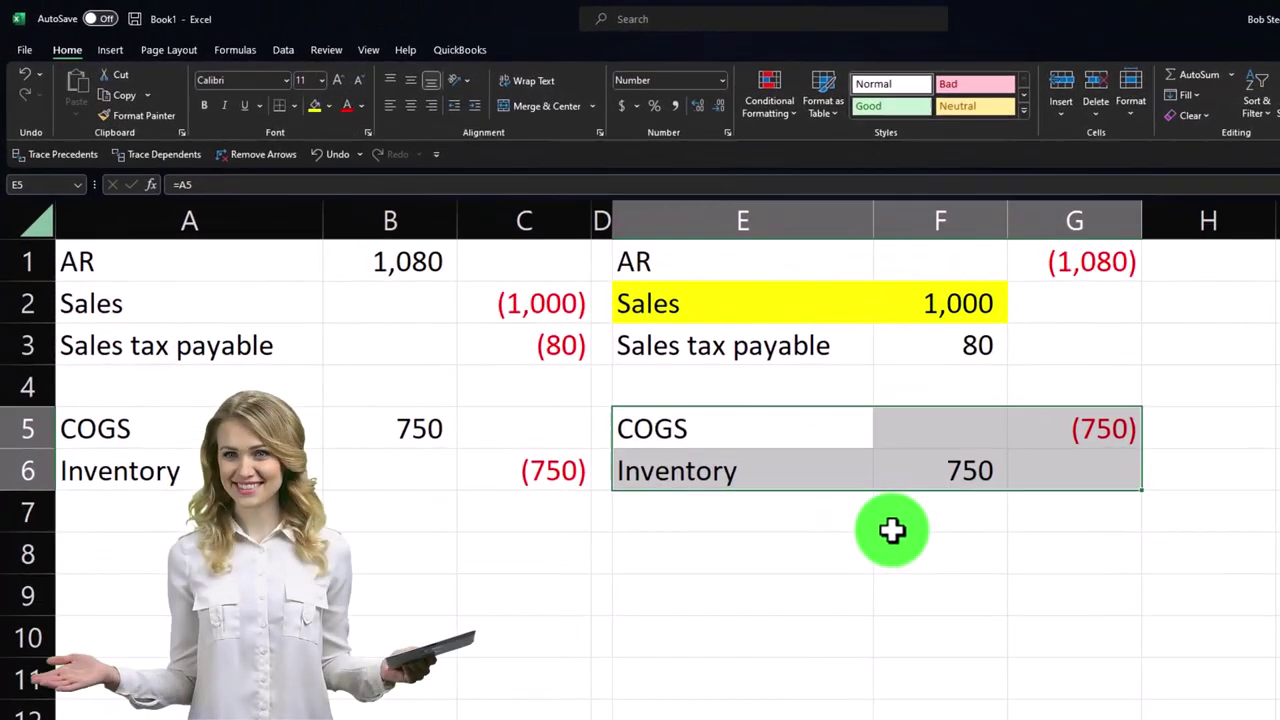
{"action": "left_click_drag", "start_coordinate": [701, 303], "coordinate": [957, 314]}
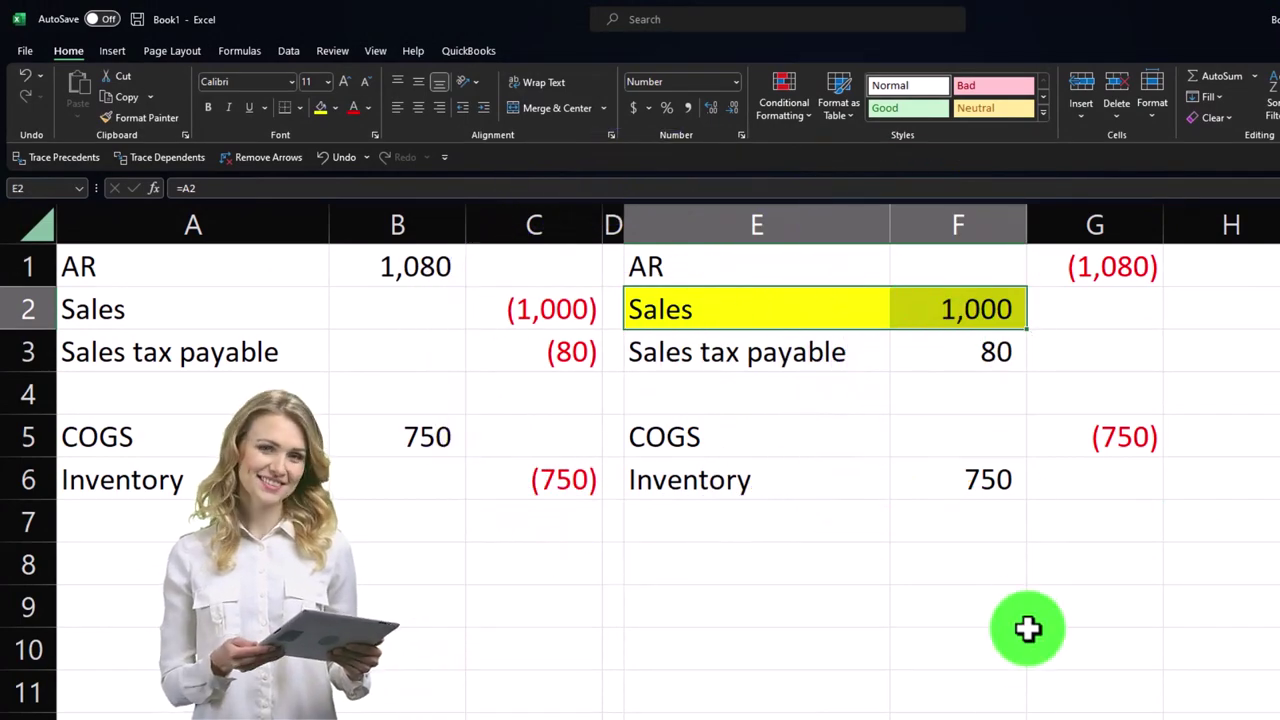
- Switch to the QuickBooks Online credit memo in Chrome, set its date to 01/01/2023, and save and close it
{"action": "mouse_move", "coordinate": [875, 712]}
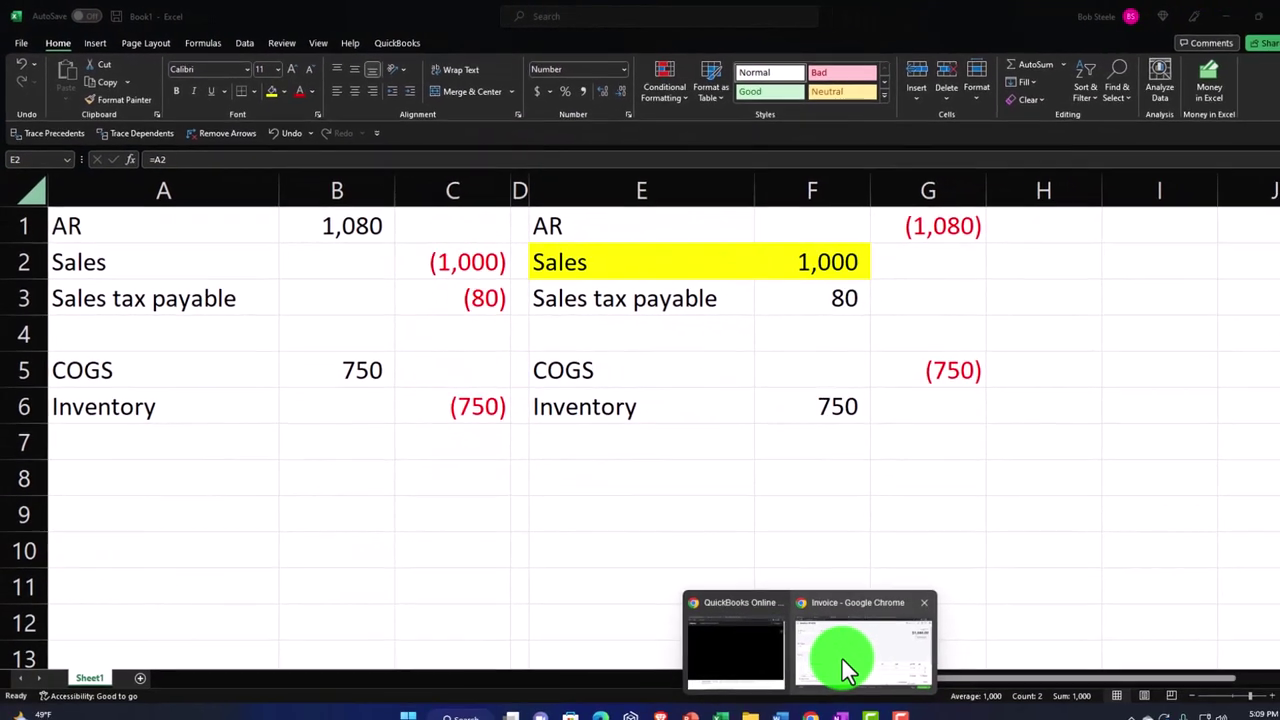
{"action": "left_click", "coordinate": [842, 659]}
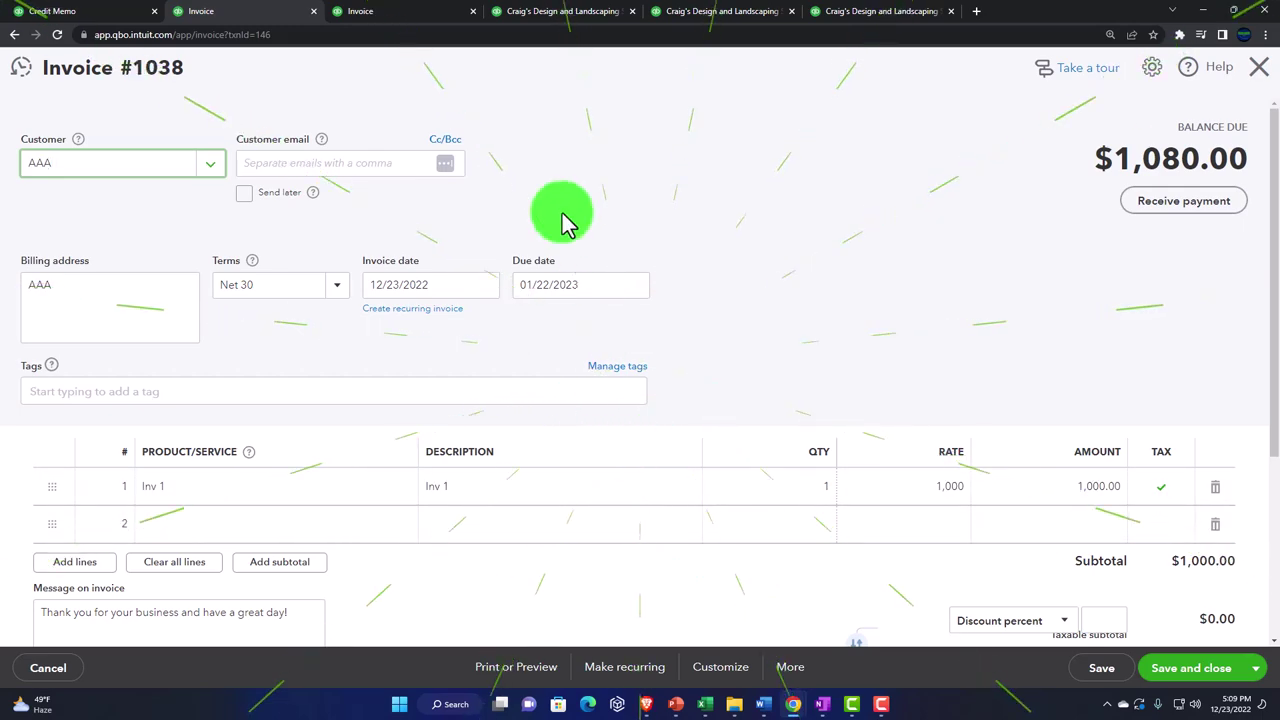
{"action": "left_click", "coordinate": [90, 15]}
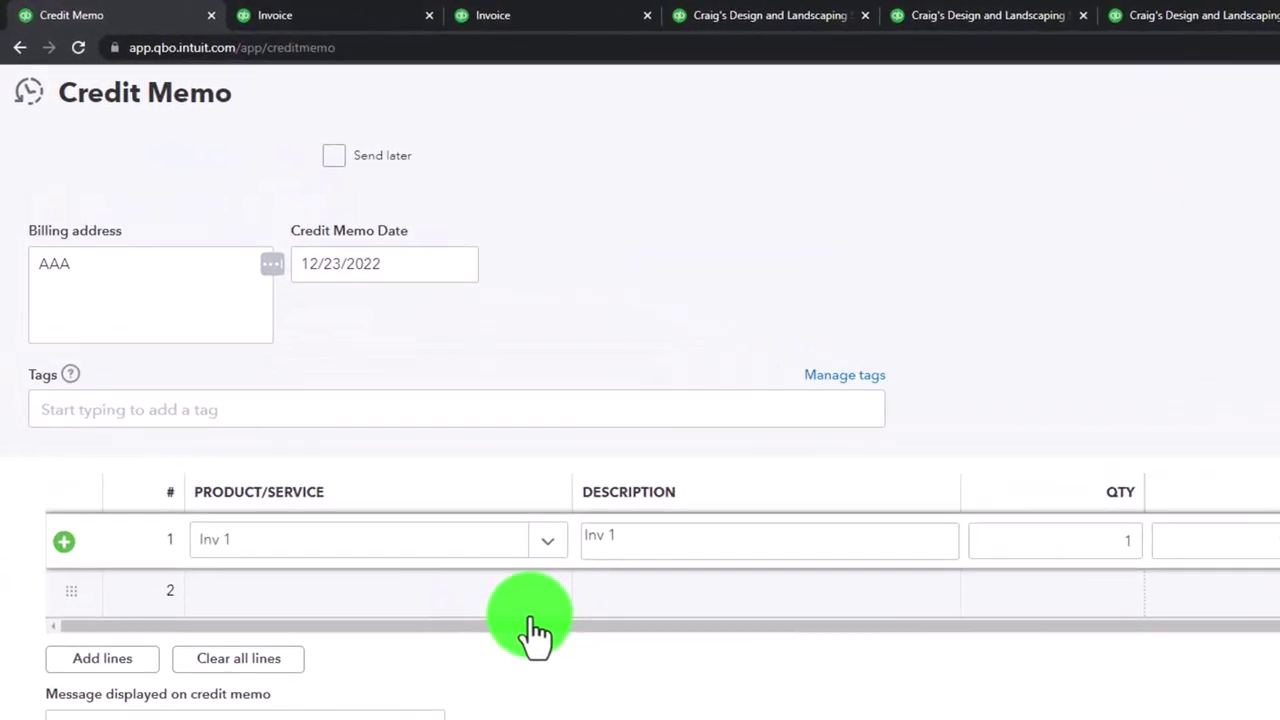
{"action": "left_click_drag", "start_coordinate": [394, 267], "coordinate": [270, 249]}
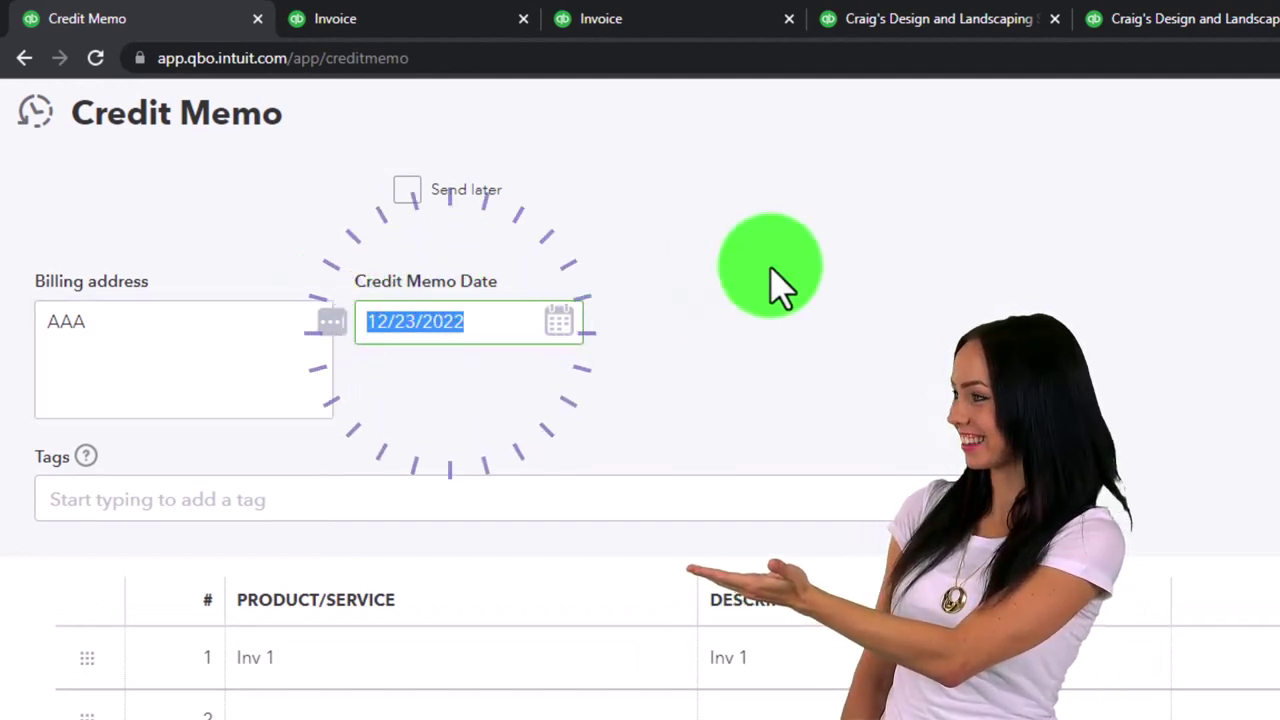
{"action": "type", "text": "010123"}
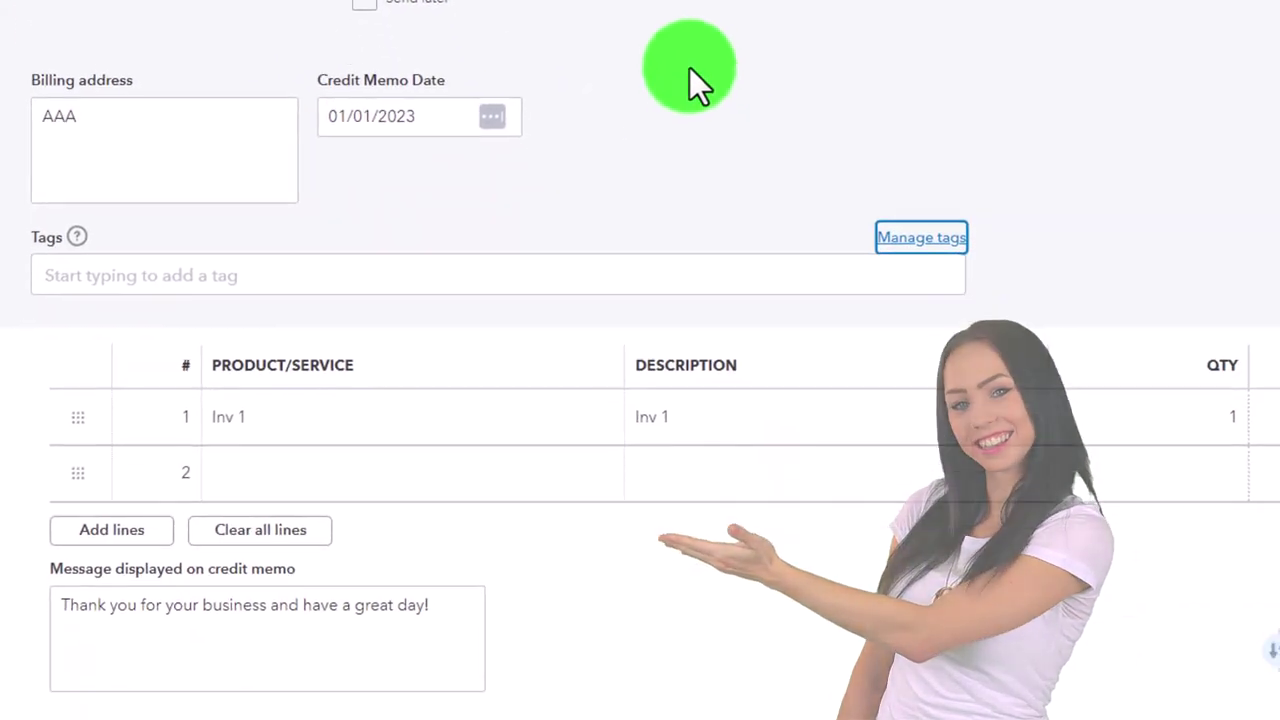
{"action": "scroll", "coordinate": [917, 363], "scroll_direction": "down", "scroll_amount": 1}
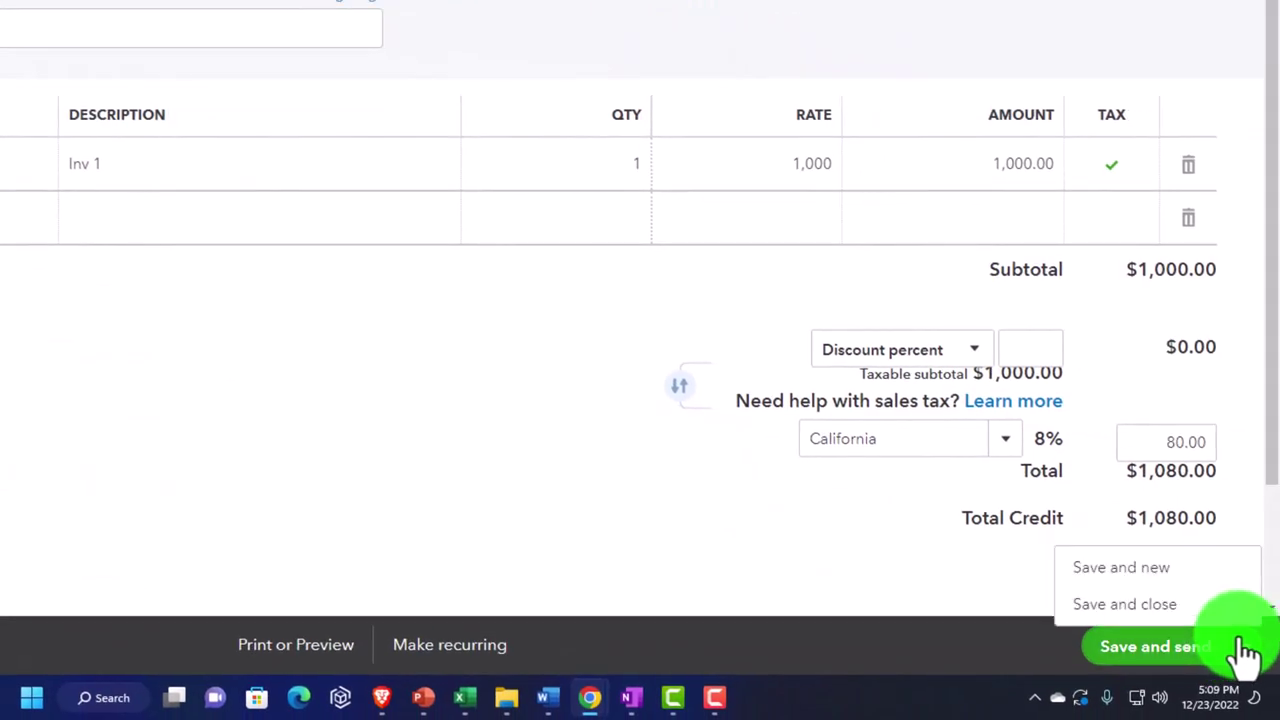
{"action": "left_click", "coordinate": [1124, 604]}
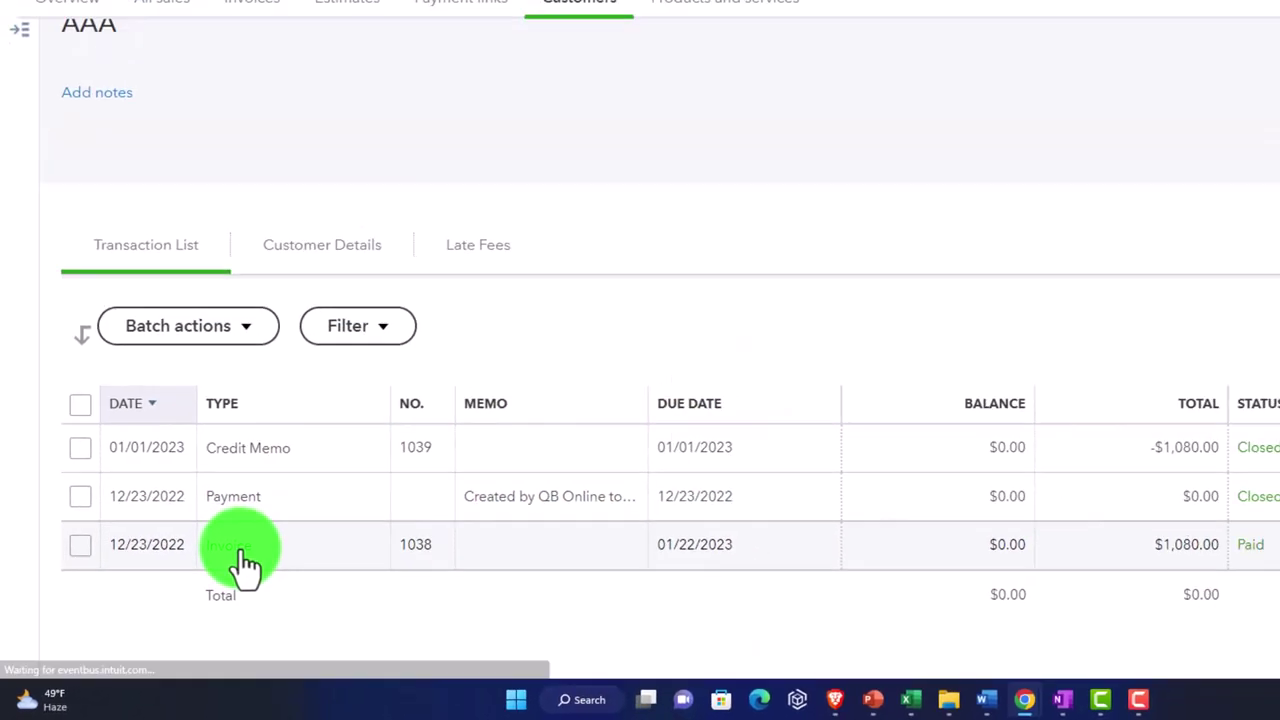
- Check invoice 1038's payment status from the customer's transaction list, and review how the 12/23/2022 payment links the credit memo to that invoice
{"action": "left_click", "coordinate": [243, 552]}
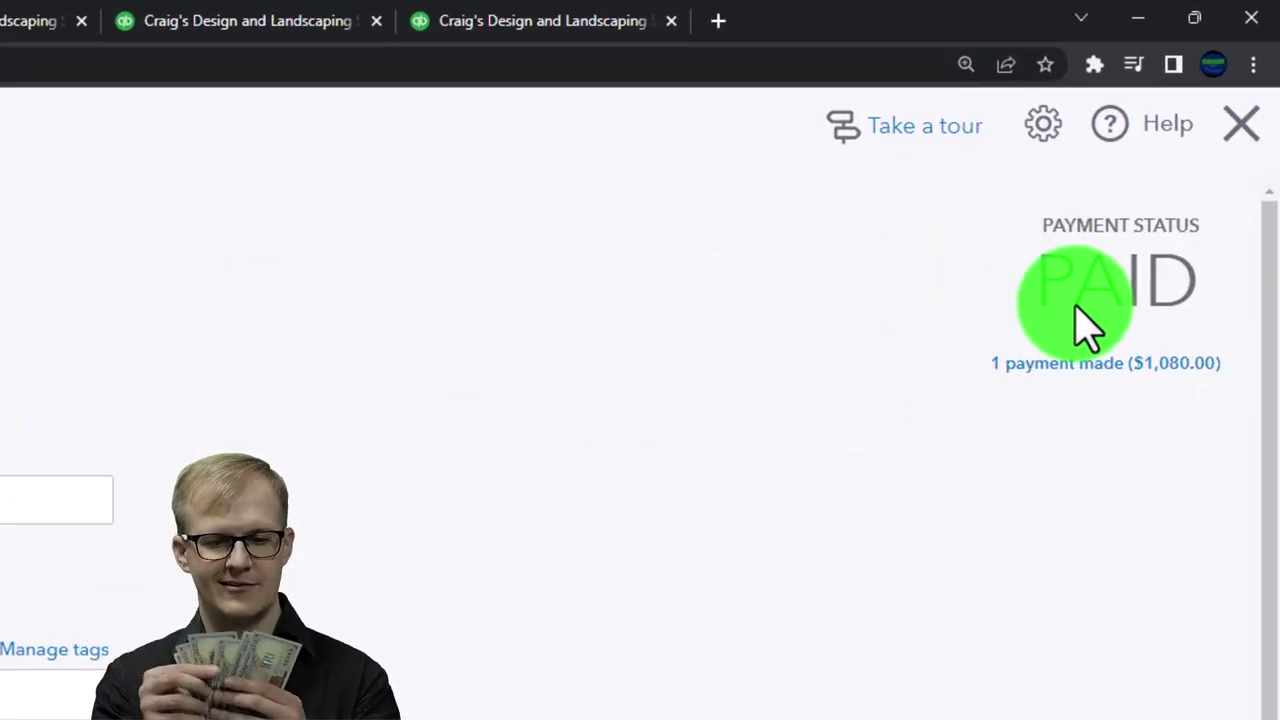
{"action": "left_click", "coordinate": [1241, 123]}
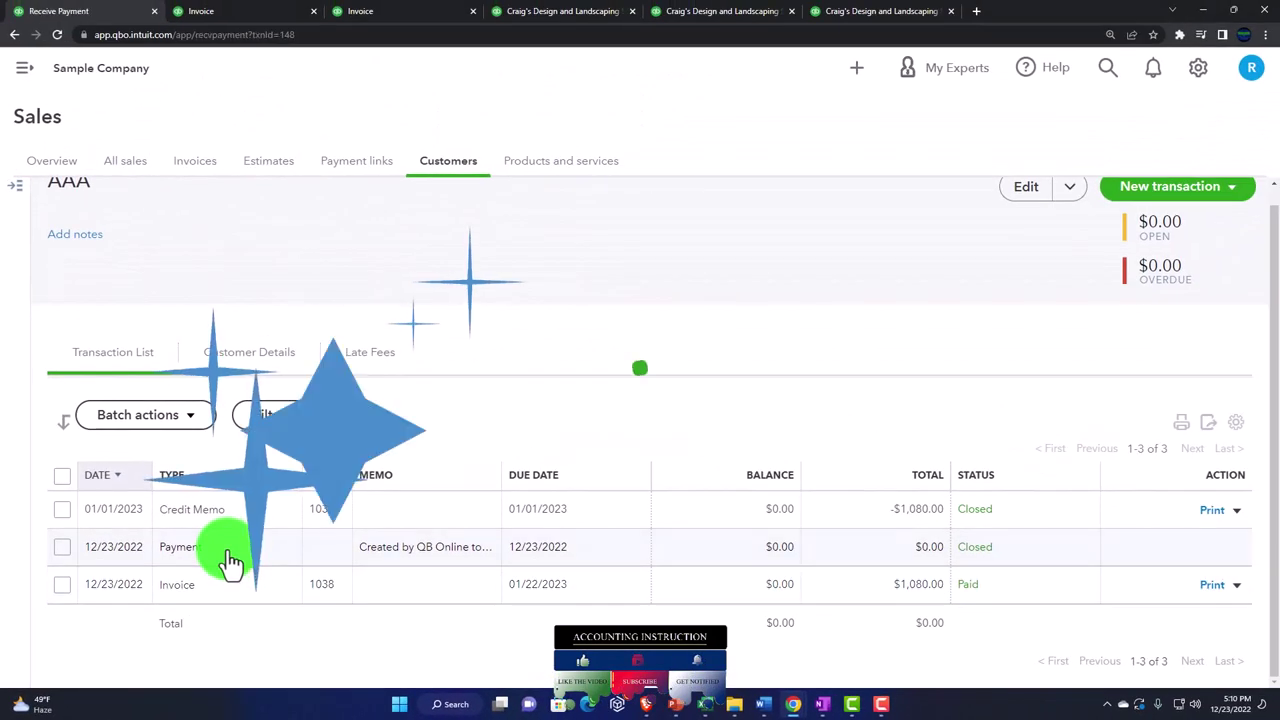
{"action": "left_click", "coordinate": [230, 560]}
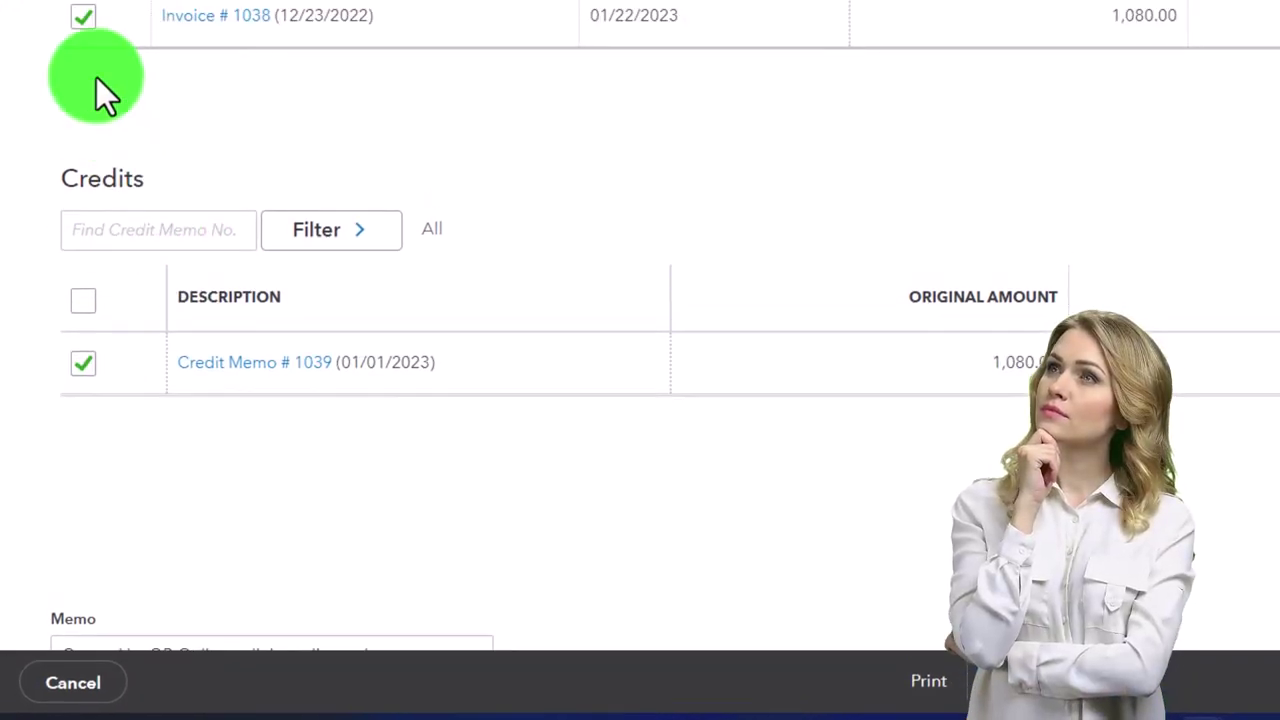
{"action": "left_click", "coordinate": [85, 364]}
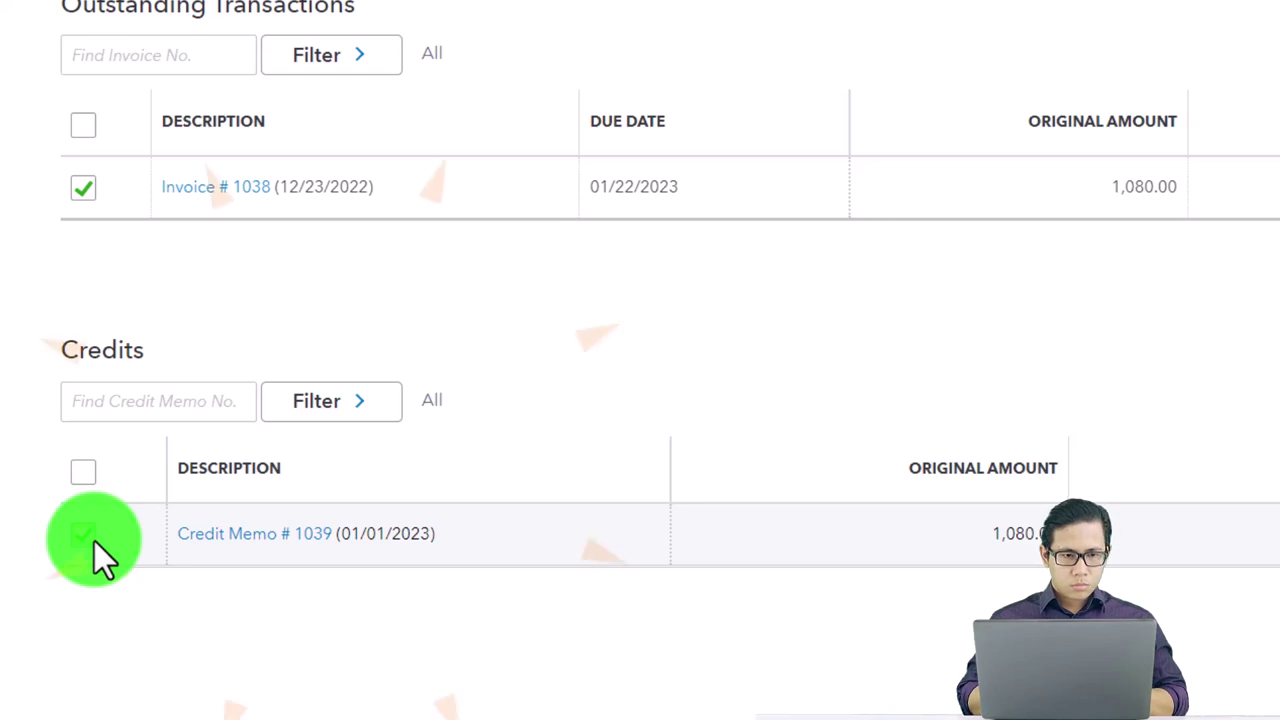
{"action": "scroll", "coordinate": [652, 437], "scroll_direction": "up", "scroll_amount": 5}
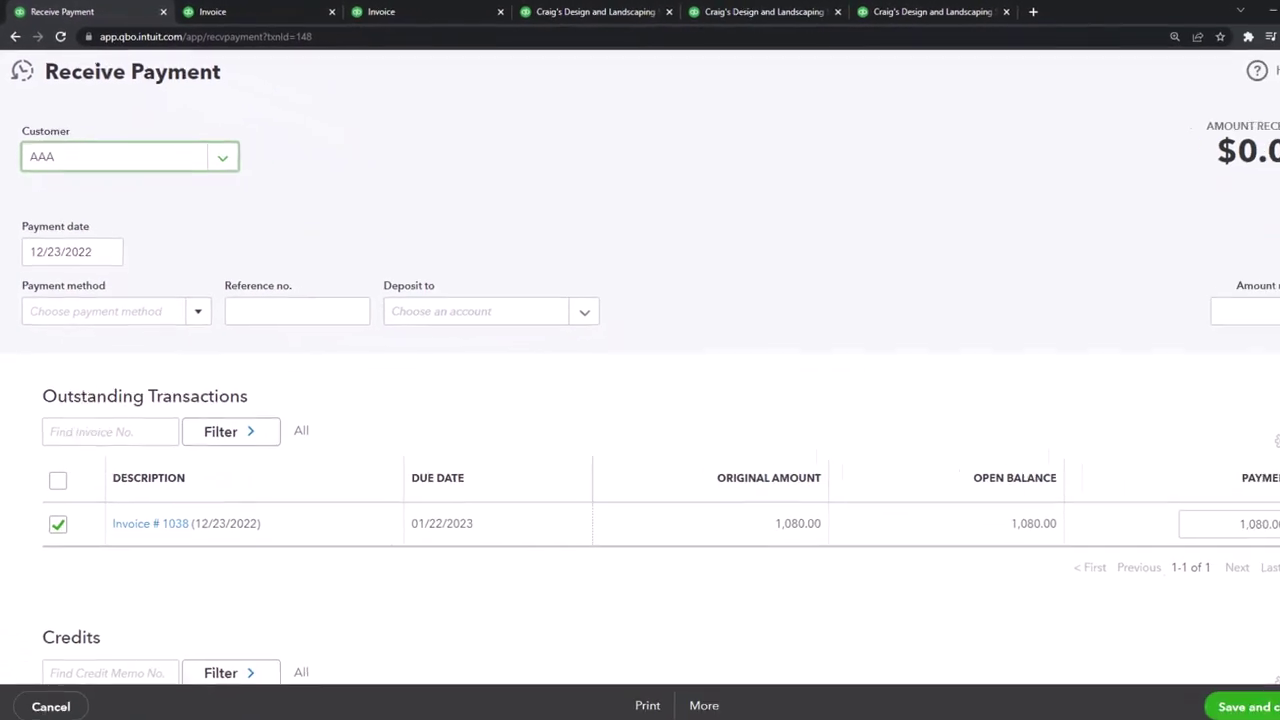
{"action": "left_click", "coordinate": [1251, 72]}
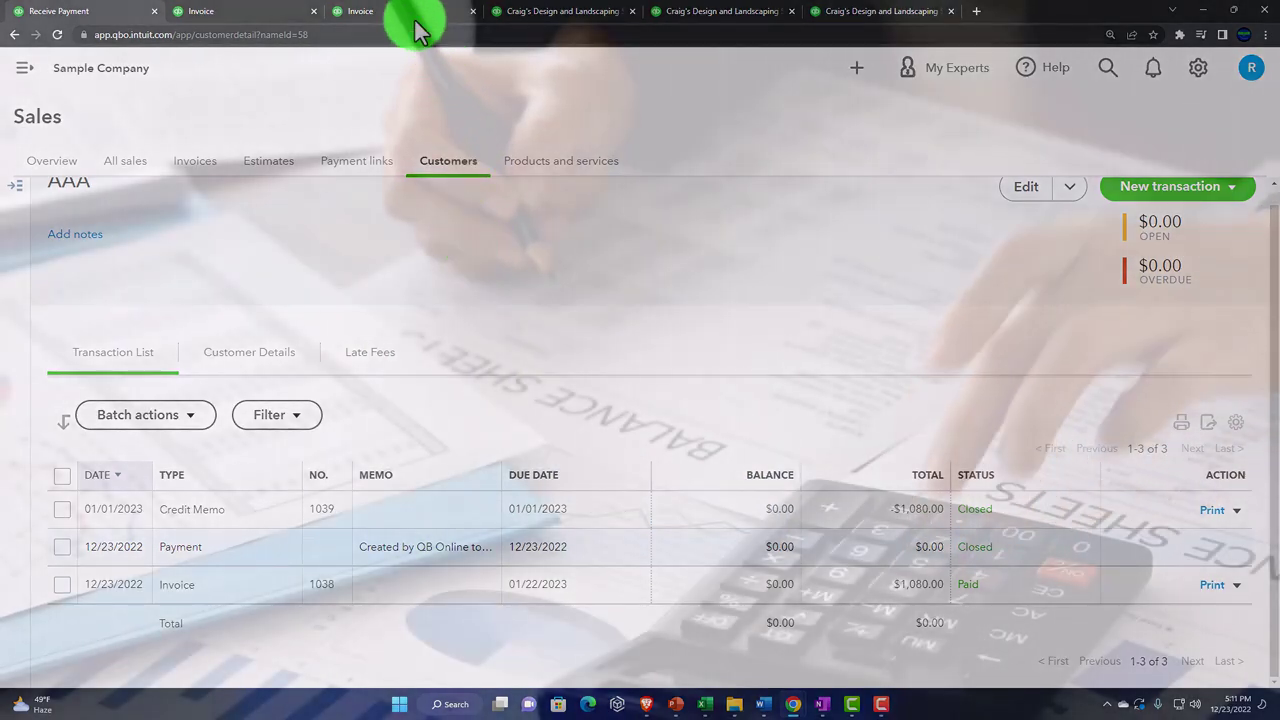
- Switch to the Balance Sheet report and run it for 01/01/2023 to 12/31/2023
{"action": "left_click", "coordinate": [425, 15]}
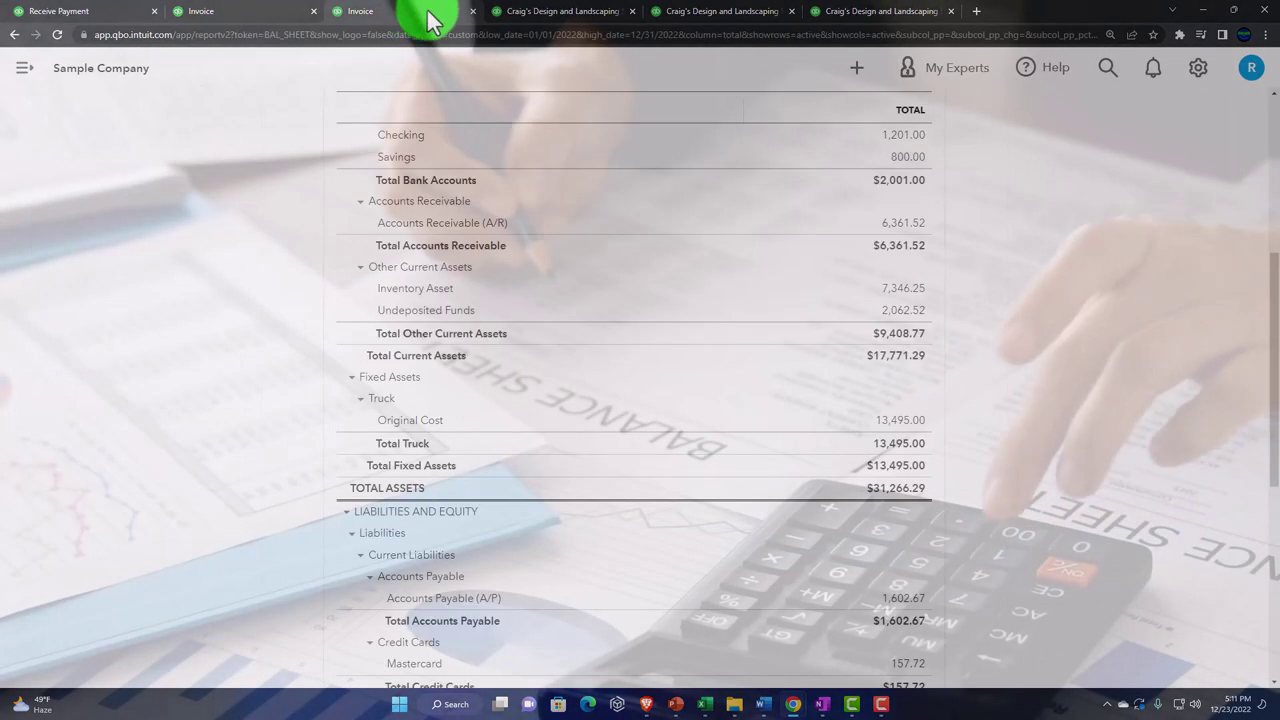
{"action": "scroll", "coordinate": [523, 220], "scroll_direction": "up", "scroll_amount": 4}
{"action": "scroll", "coordinate": [523, 238], "scroll_direction": "up", "scroll_amount": 1}
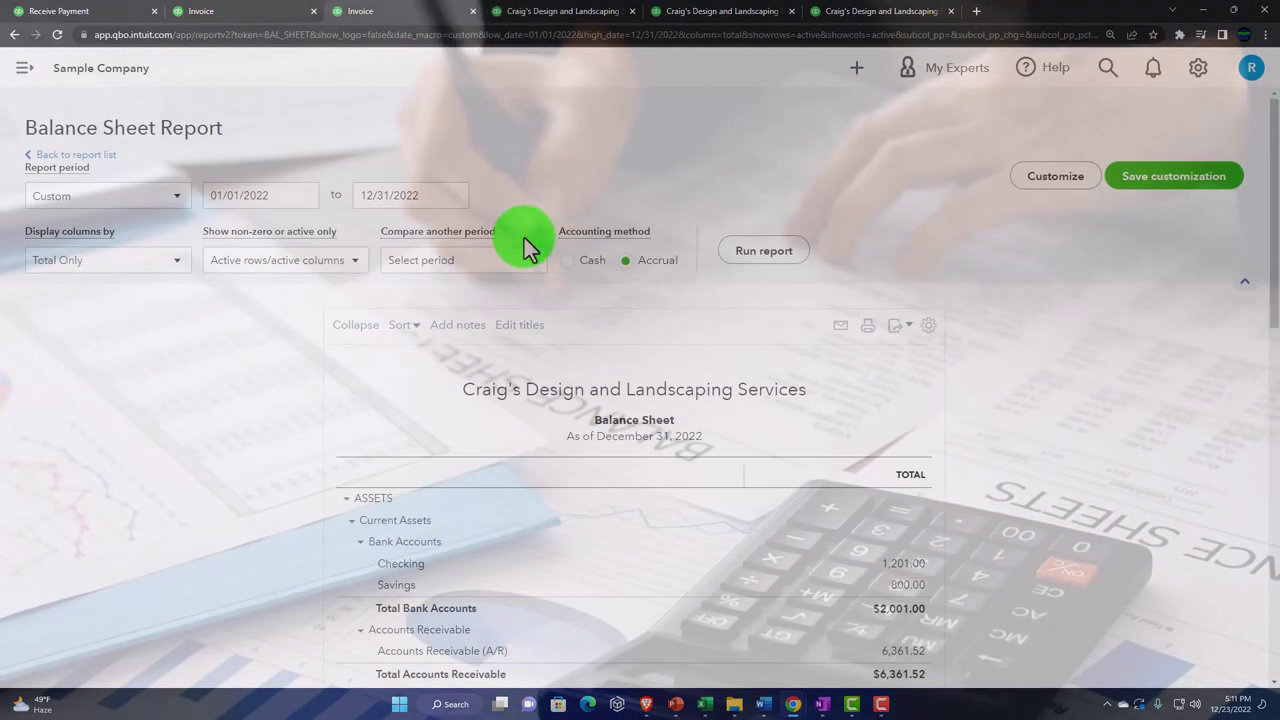
{"action": "left_click", "coordinate": [760, 252]}
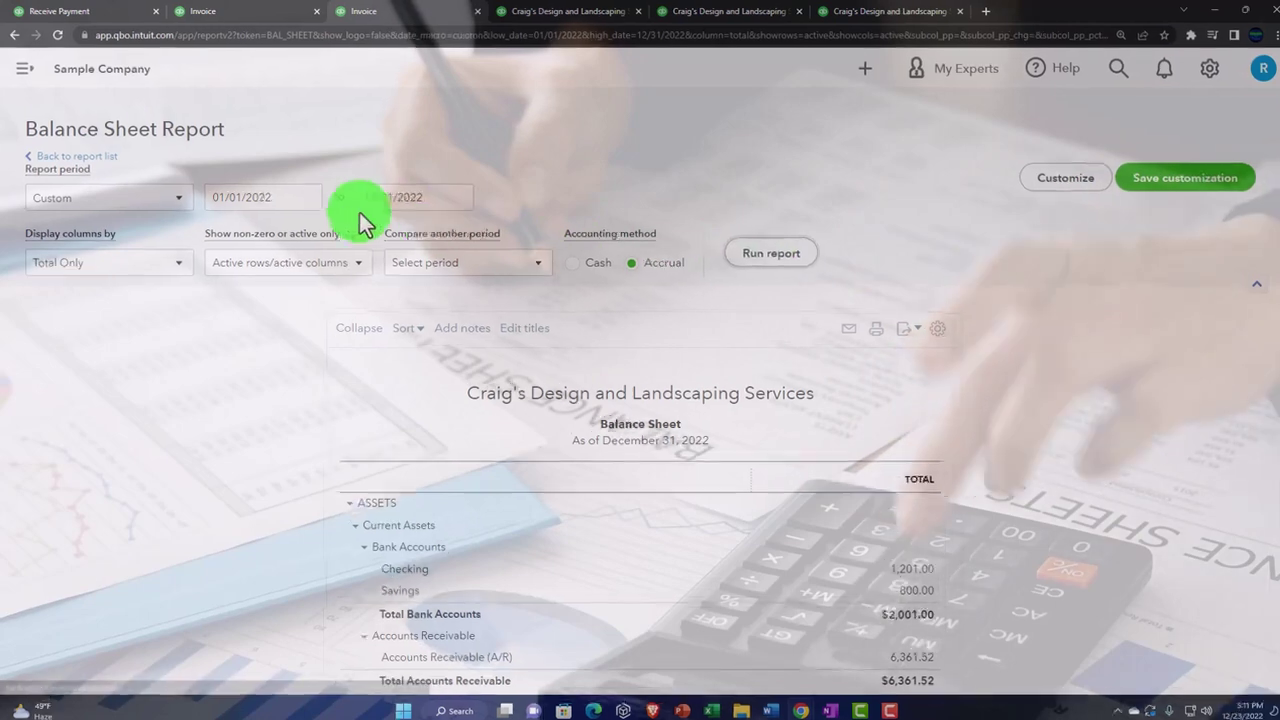
{"action": "left_click", "coordinate": [417, 282]}
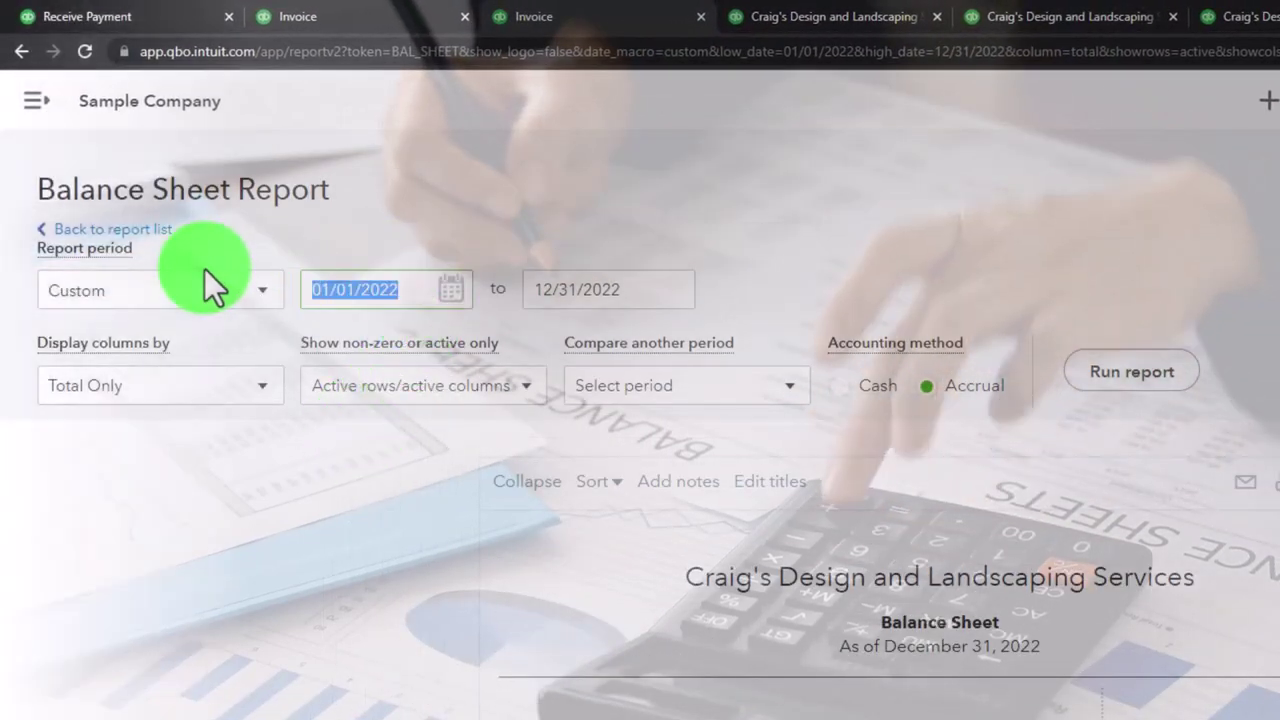
{"action": "type", "text": "01/01/2023"}
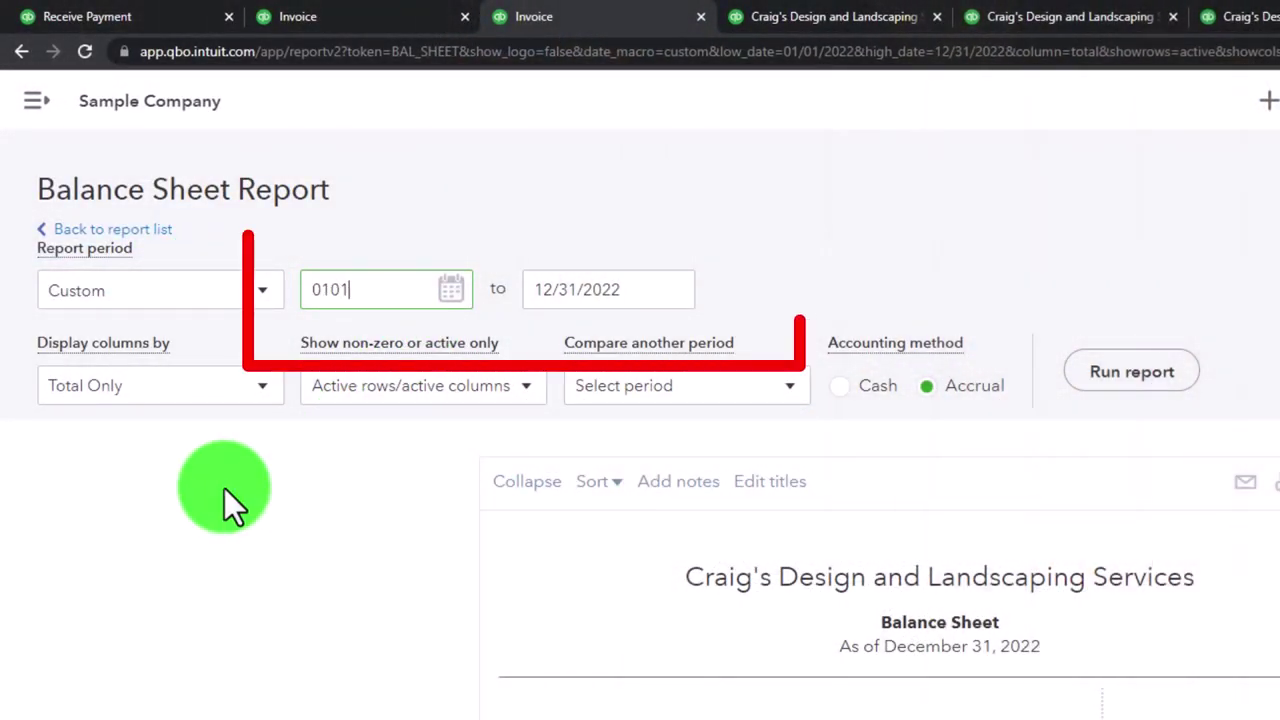
{"action": "key", "text": "Tab"}
{"action": "type", "text": "12"}
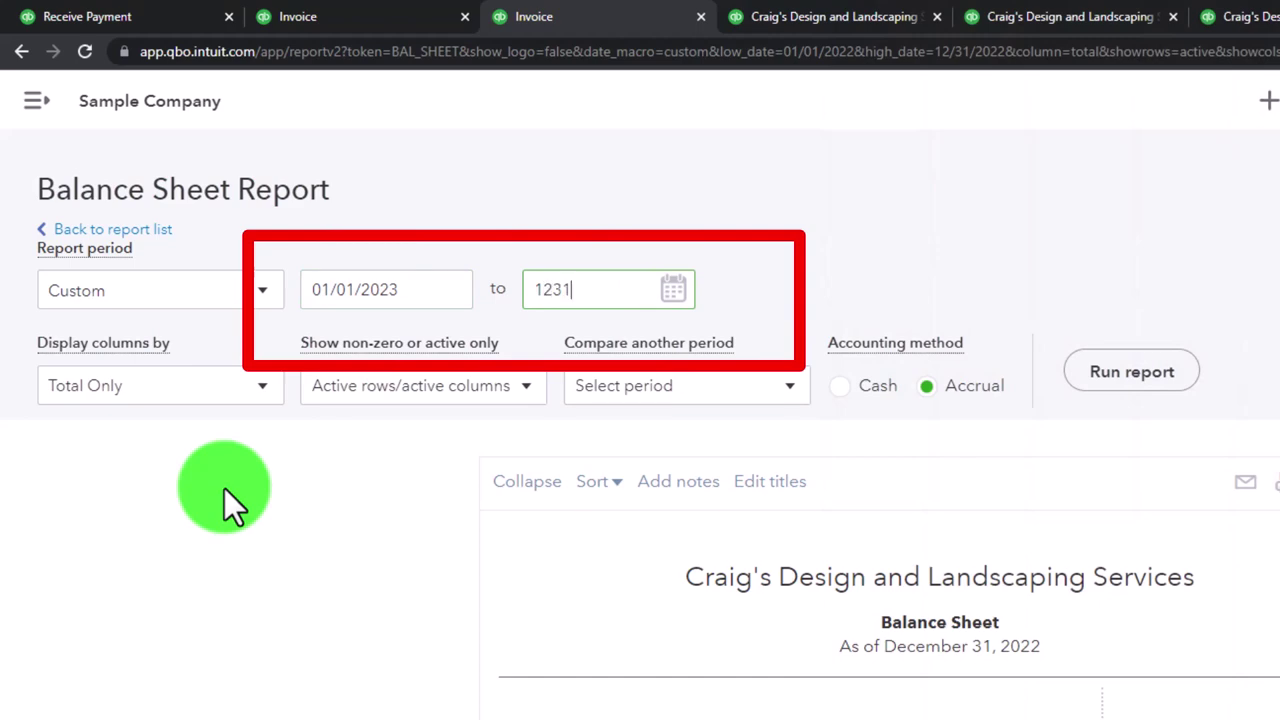
{"action": "left_click", "coordinate": [224, 488]}
{"action": "left_click", "coordinate": [1072, 352]}
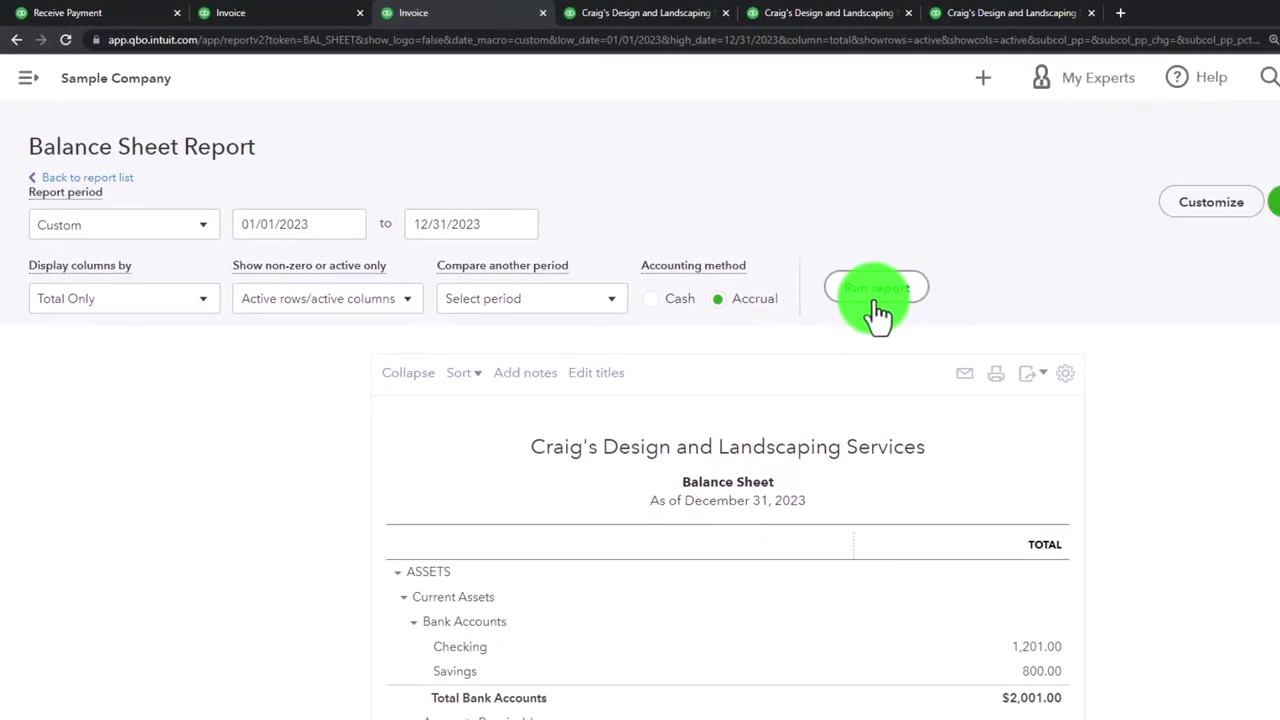
- Open the Accounts Receivable transaction detail from the Balance Sheet and rerun it for 01/01/2022 to 12/31/2023
{"action": "scroll", "coordinate": [766, 271], "scroll_direction": "down", "scroll_amount": 3}
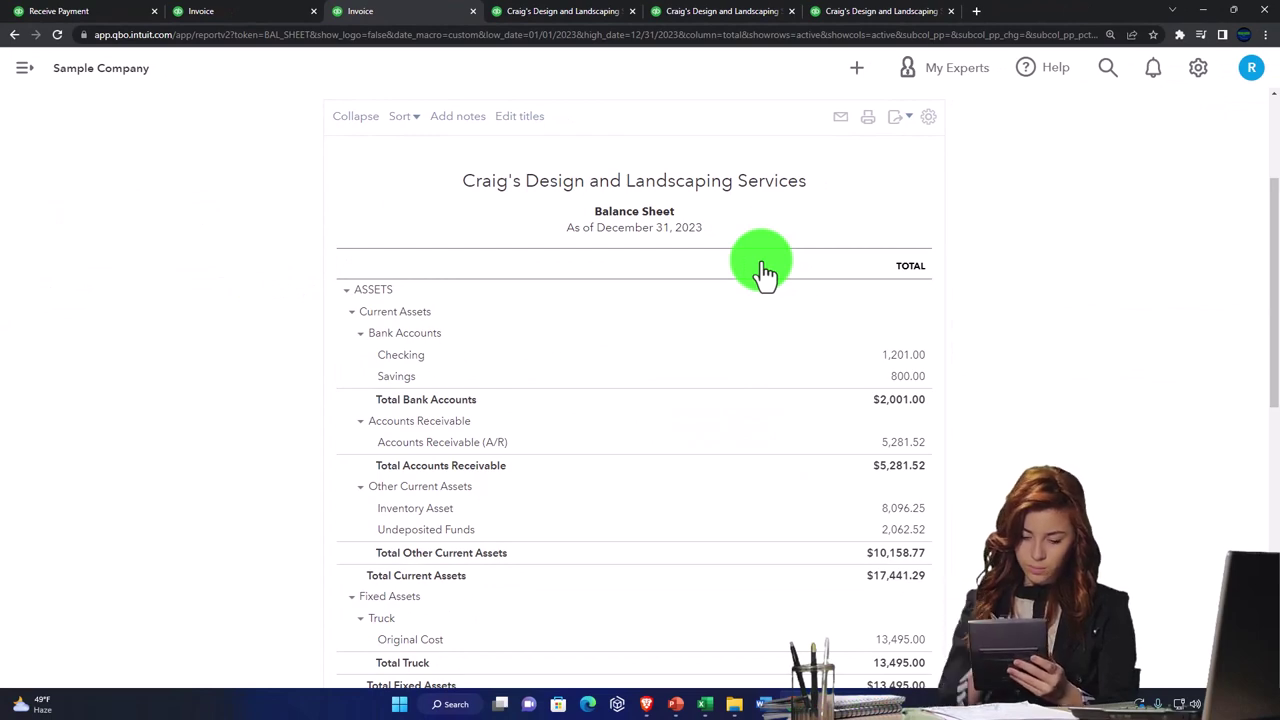
{"action": "scroll", "coordinate": [756, 330], "scroll_direction": "down", "scroll_amount": 1}
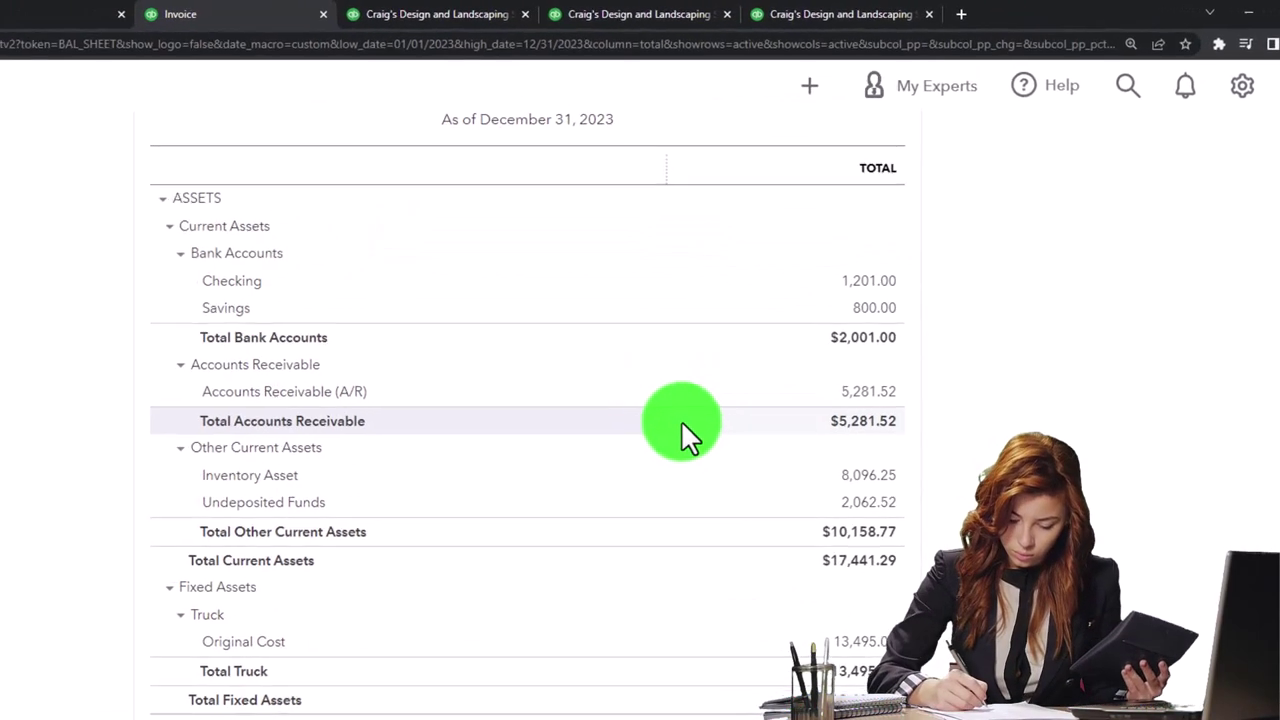
{"action": "left_click", "coordinate": [855, 415]}
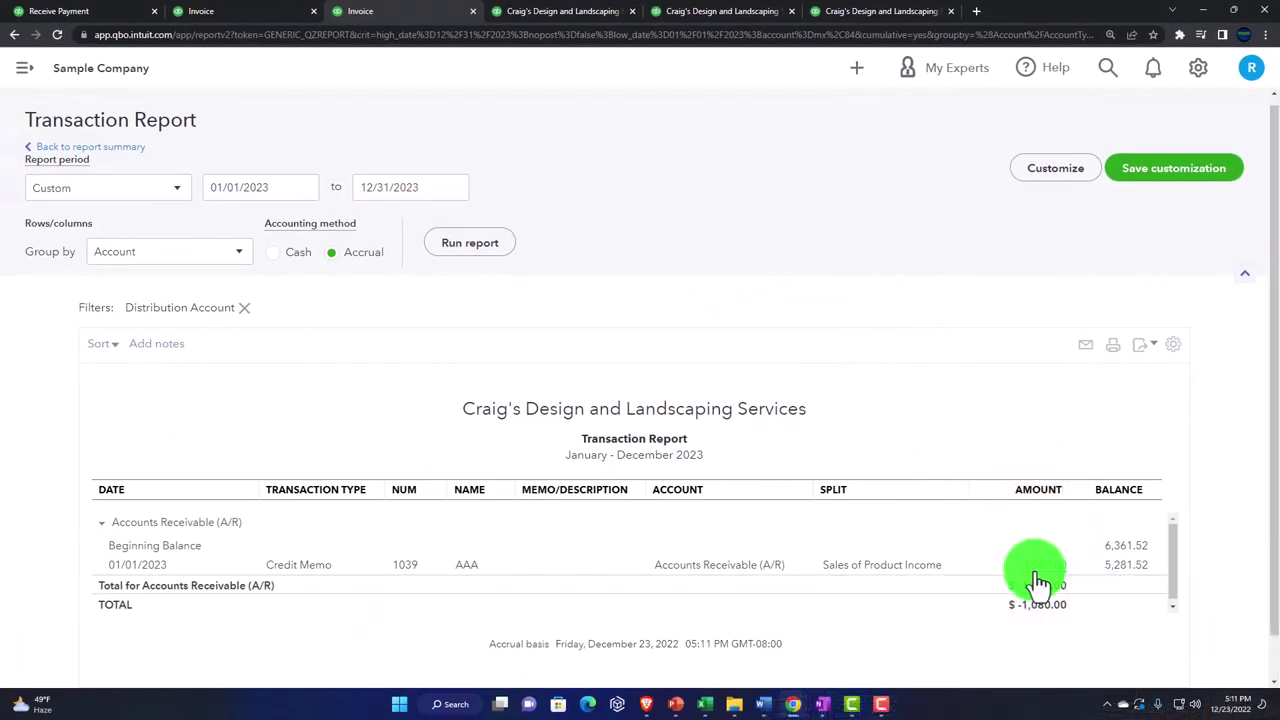
{"action": "left_click", "coordinate": [1040, 580]}
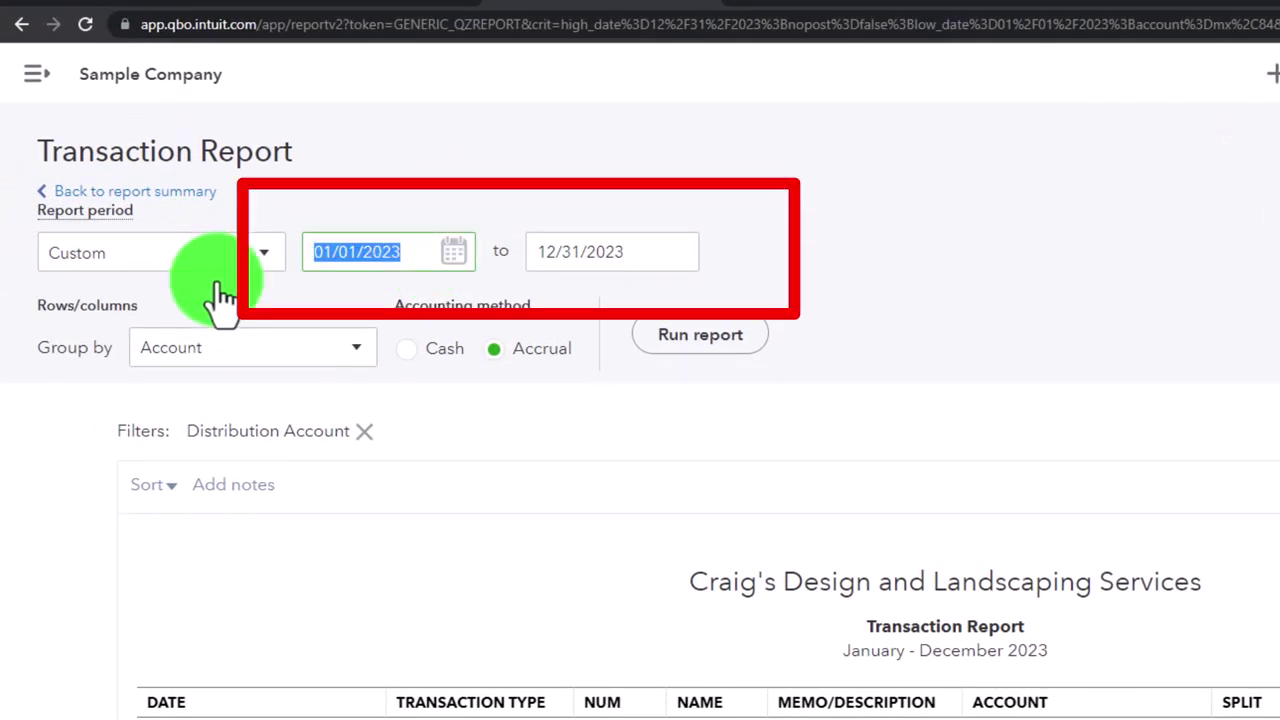
{"action": "type", "text": "2"}
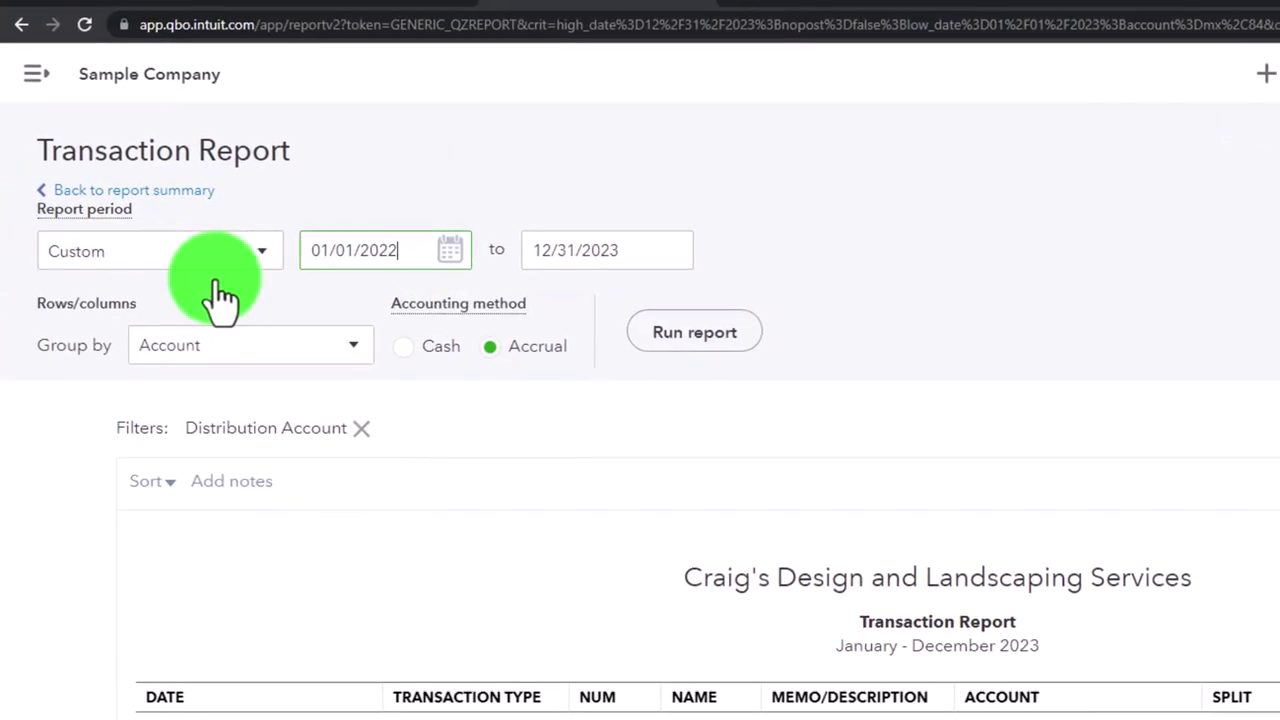
{"action": "key", "text": "Tab"}
{"action": "left_click", "coordinate": [700, 335]}
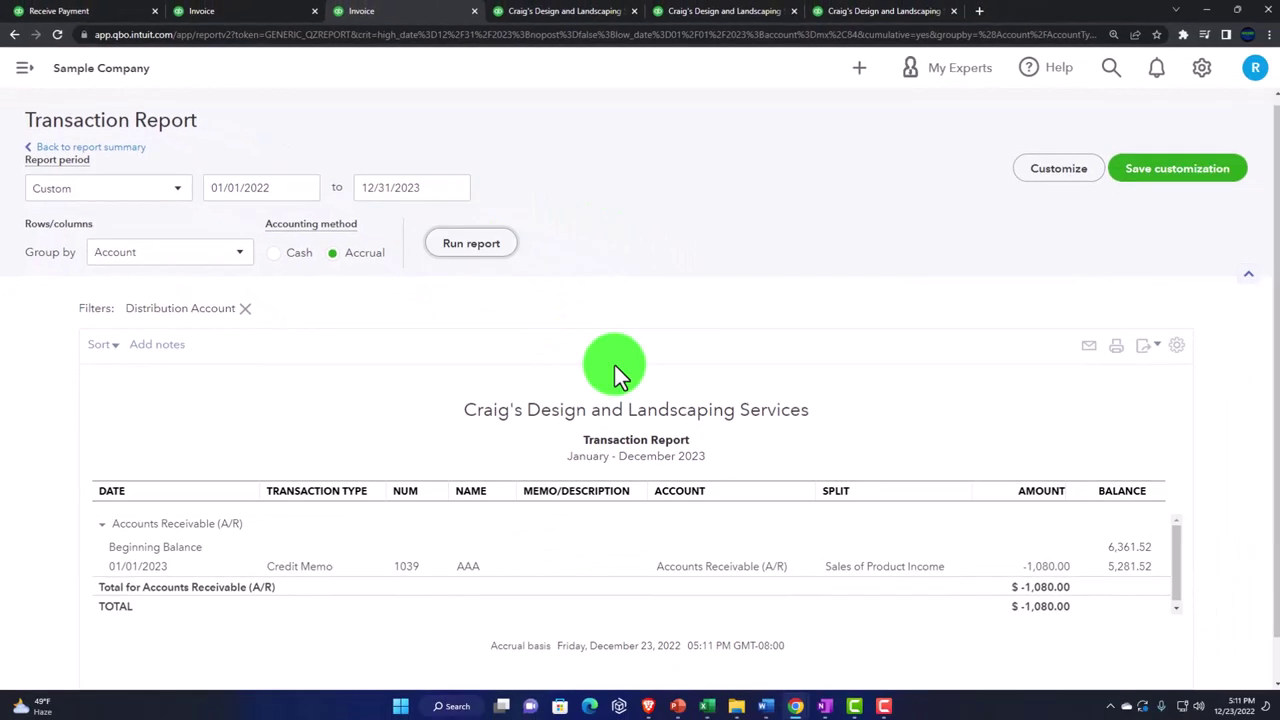
- Compare invoice 1038 with credit memo 1039 in the Accounts Receivable detail, and return to the Balance Sheet
{"action": "scroll", "coordinate": [620, 364], "scroll_direction": "down", "scroll_amount": 2}
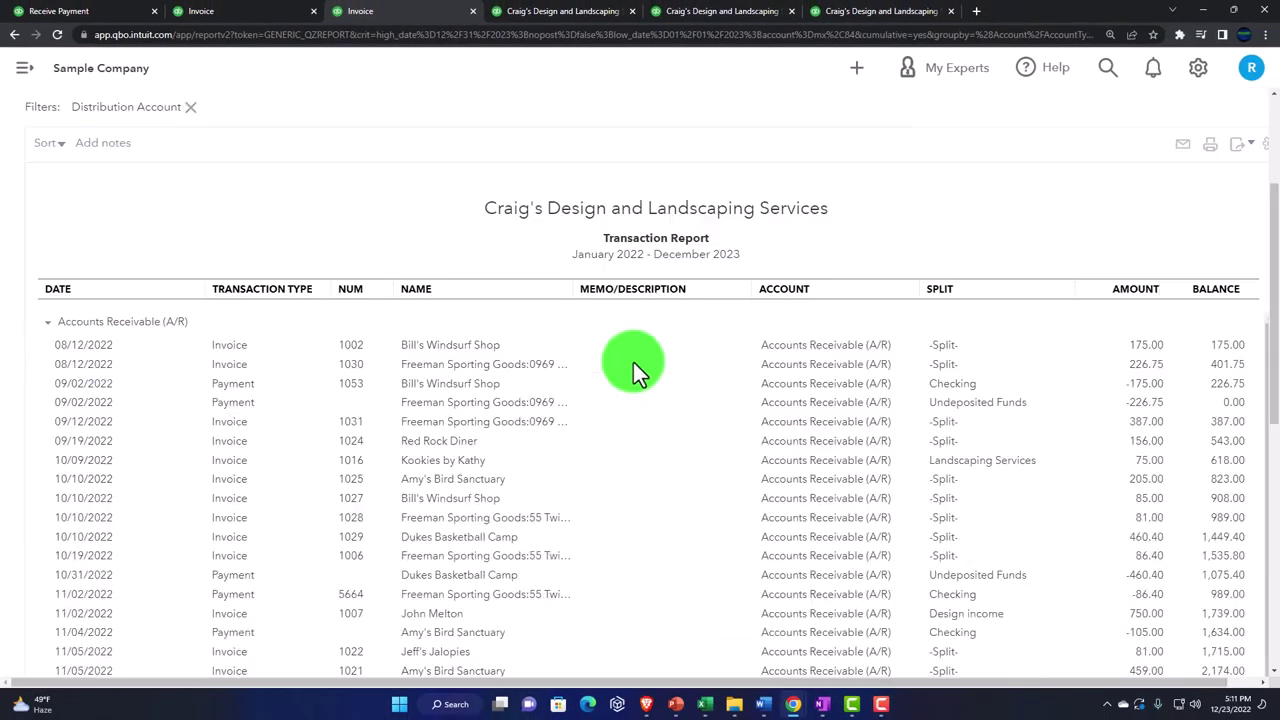
{"action": "scroll", "coordinate": [1100, 380], "scroll_direction": "down", "scroll_amount": 10}
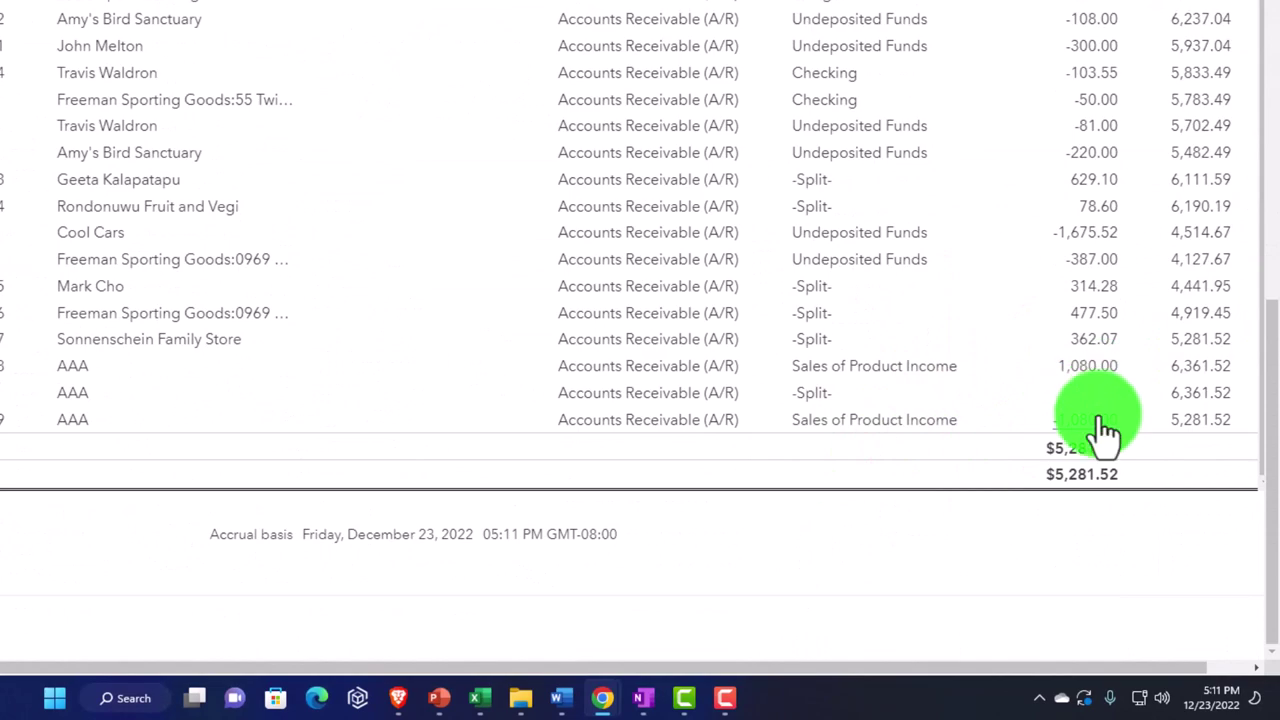
{"action": "scroll", "coordinate": [40, 180], "scroll_direction": "up", "scroll_amount": 15}
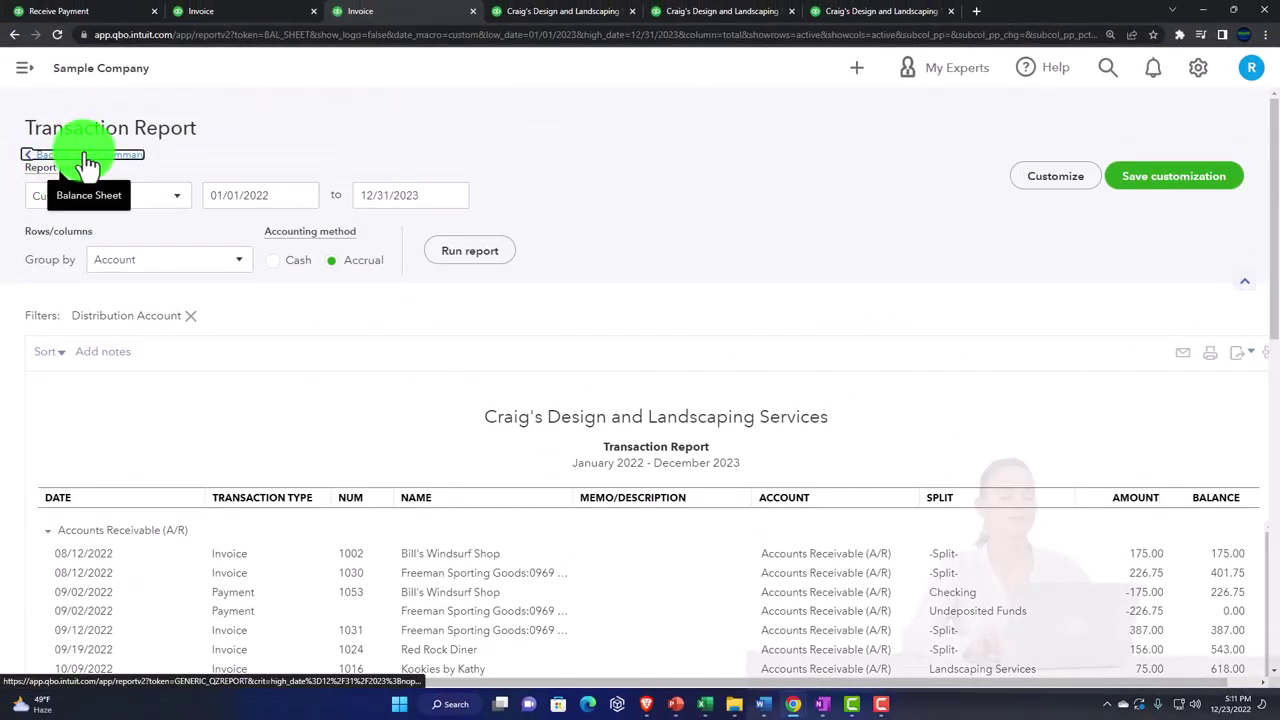
{"action": "left_click", "coordinate": [81, 152]}
- Switch to the Profit and Loss report, run it for 01/01/2023 to 12/31/2023, and enlarge the page to 150%
{"action": "left_click", "coordinate": [537, 15]}
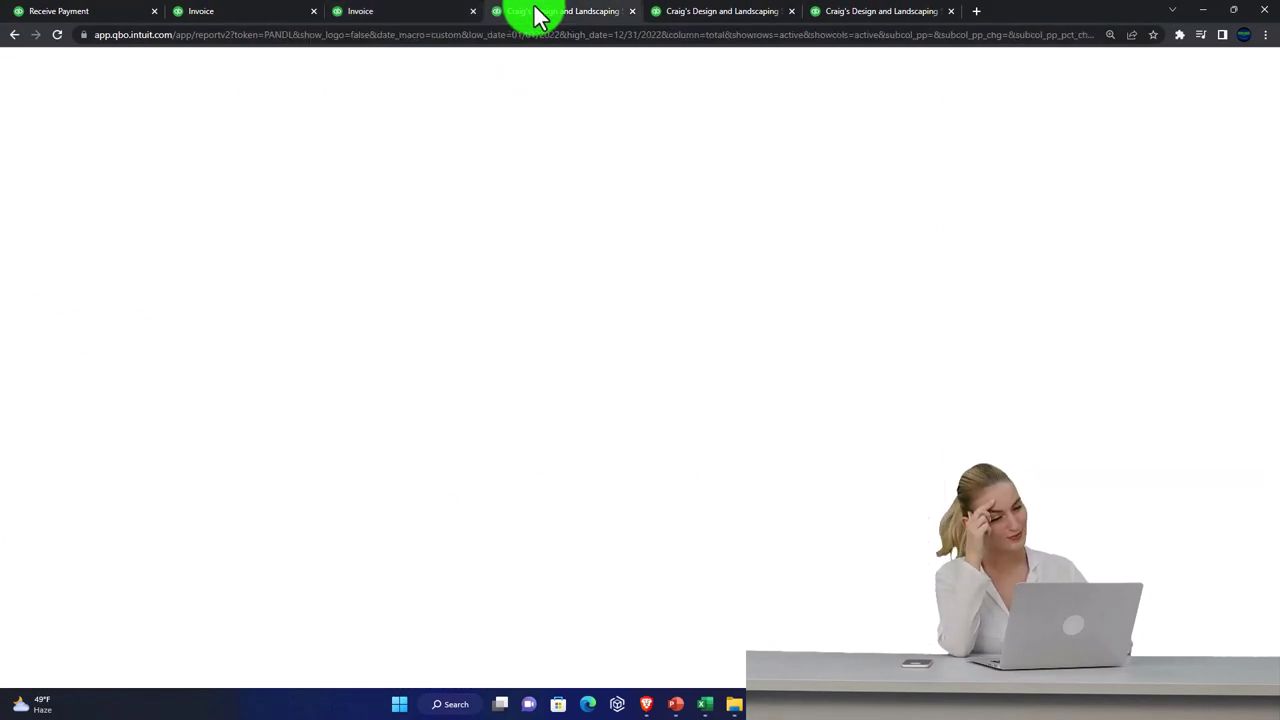
{"action": "scroll", "coordinate": [560, 215], "scroll_direction": "up", "scroll_amount": 5}
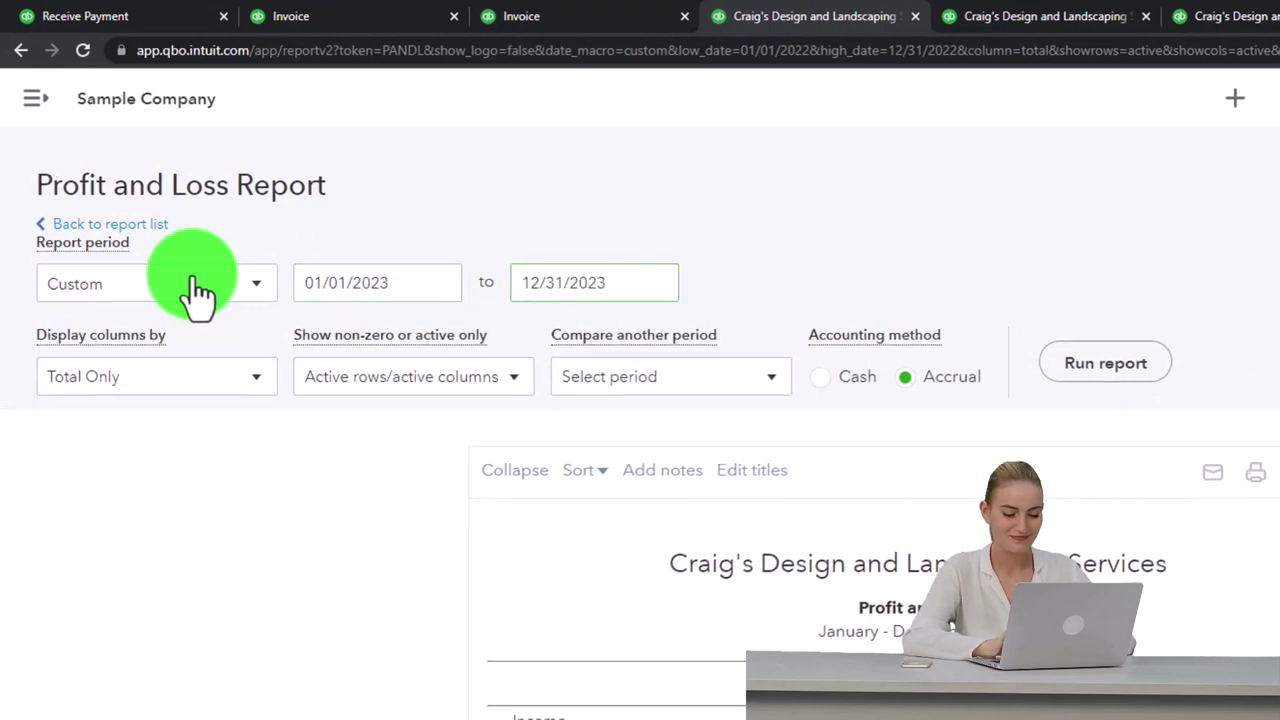
{"action": "left_click", "coordinate": [1105, 363]}
{"action": "scroll", "coordinate": [423, 601], "scroll_direction": "down", "scroll_amount": 3}
{"action": "key", "text": "ctrl+plus"}
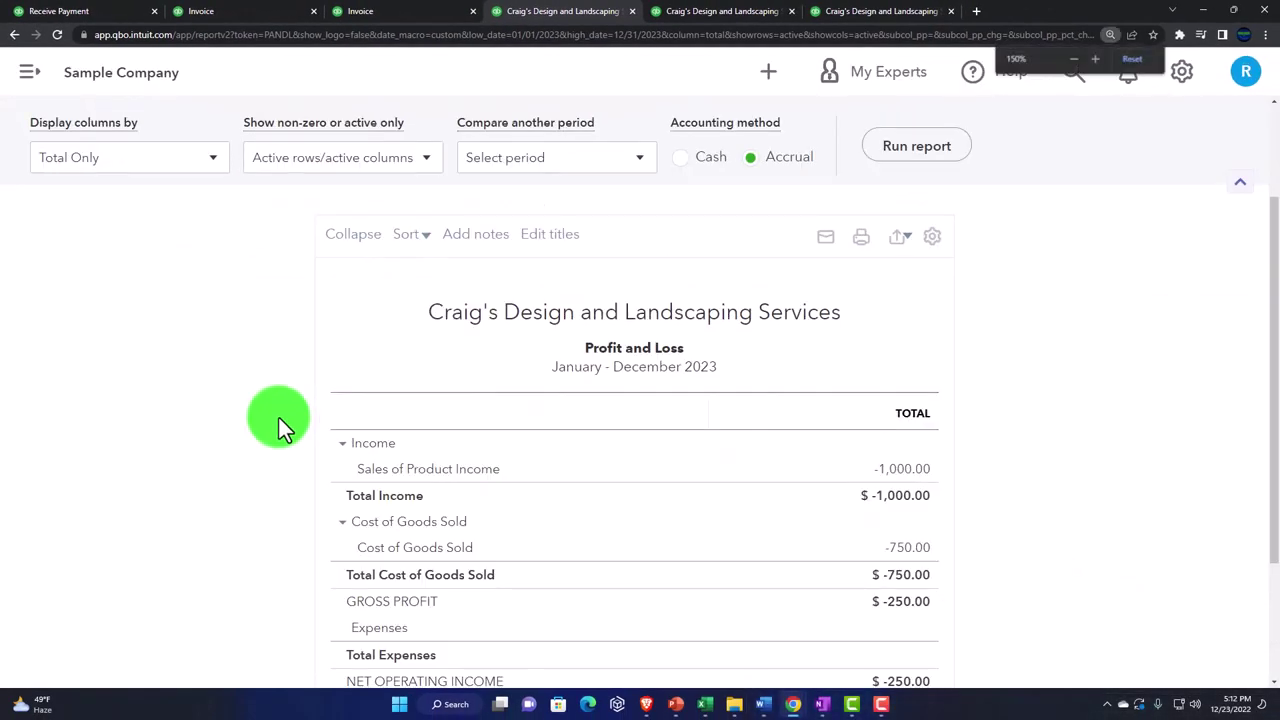
- Open the Sales of Product Income detail from the Profit and Loss and rerun it for 01/01/2022 to 12/31/2023
{"action": "left_click", "coordinate": [882, 432]}
{"action": "scroll", "coordinate": [922, 485], "scroll_direction": "down", "scroll_amount": 1}
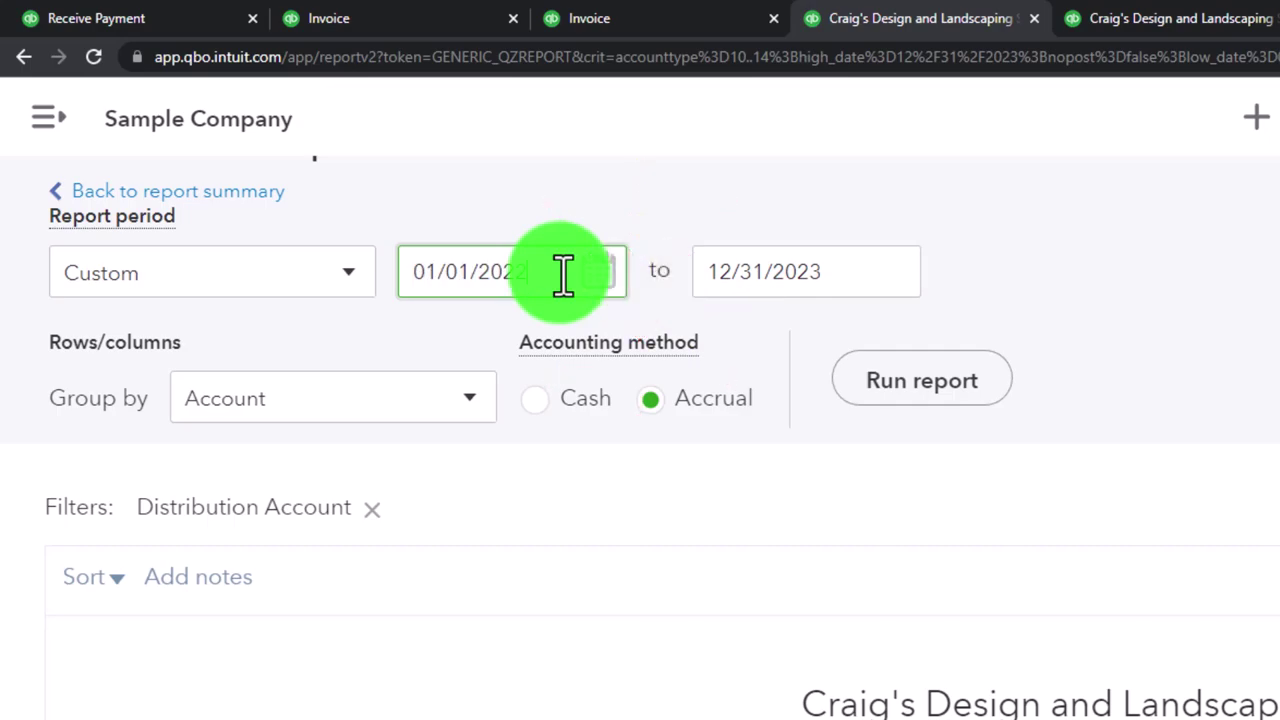
{"action": "key", "text": "Tab"}
{"action": "left_click", "coordinate": [922, 380]}
{"action": "scroll", "coordinate": [763, 366], "scroll_direction": "down", "scroll_amount": 3}
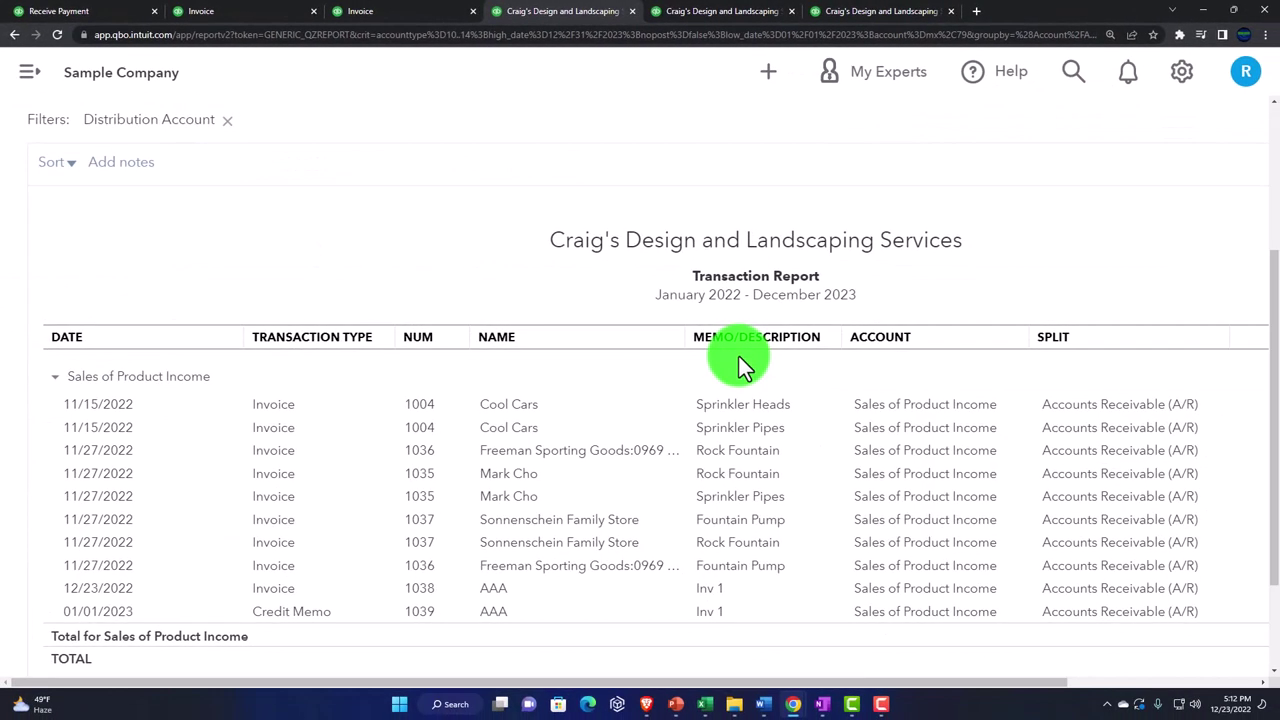
- Compare the amounts of invoice 1038 and credit memo 1039 in the sales detail, and go back to the Balance Sheet
{"action": "scroll", "coordinate": [742, 366], "scroll_direction": "down", "scroll_amount": 2}
{"action": "left_click_drag", "start_coordinate": [868, 683], "coordinate": [991, 683]}
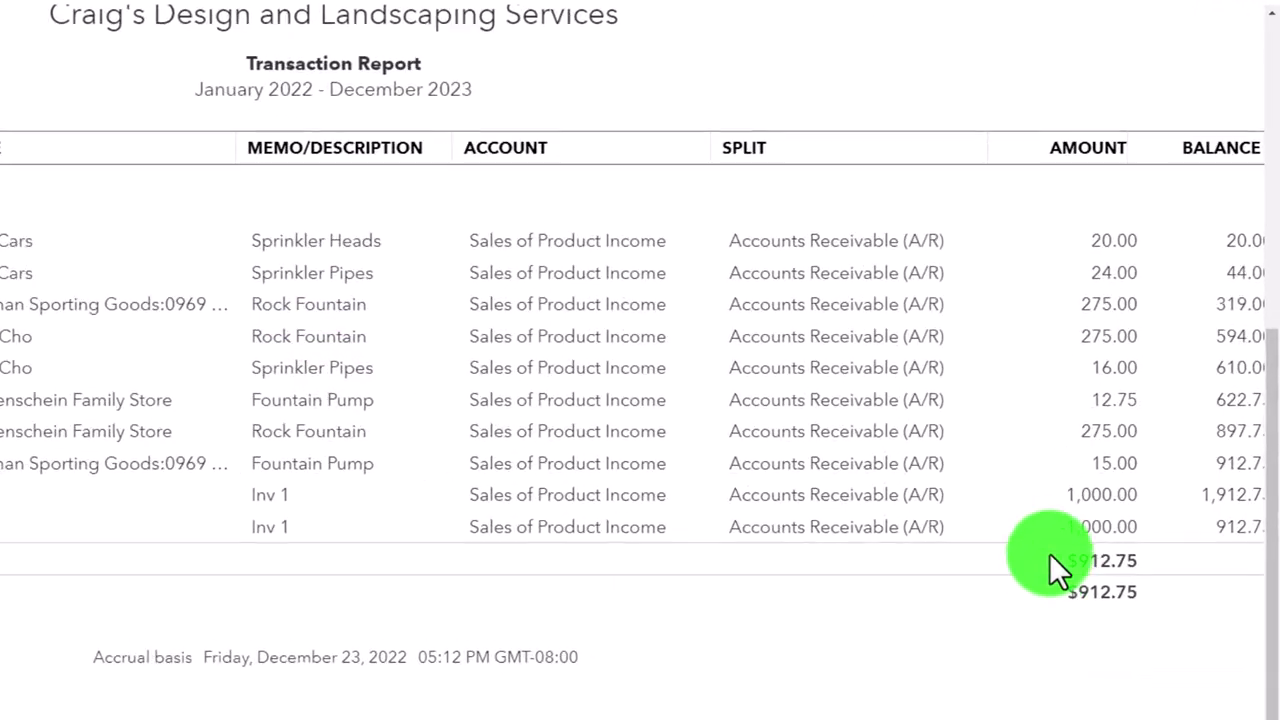
{"action": "scroll", "coordinate": [1030, 600], "scroll_direction": "left", "scroll_amount": 10}
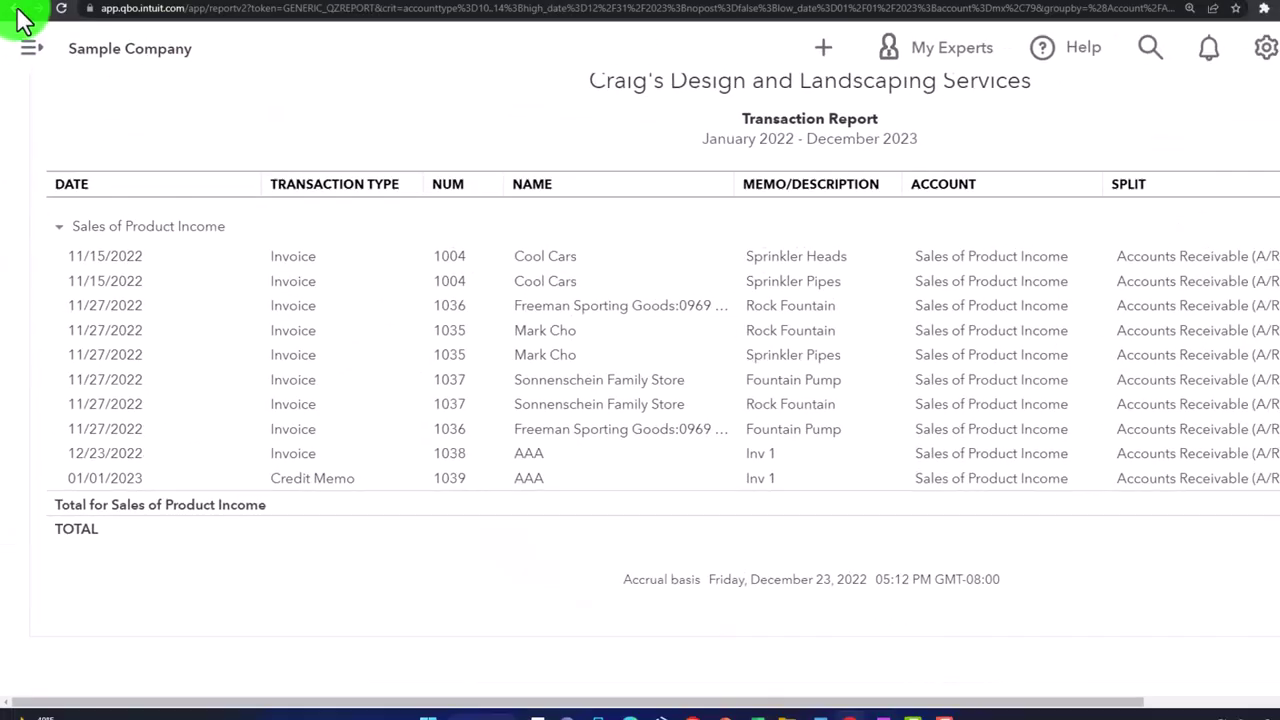
{"action": "key", "text": "alt+Left"}
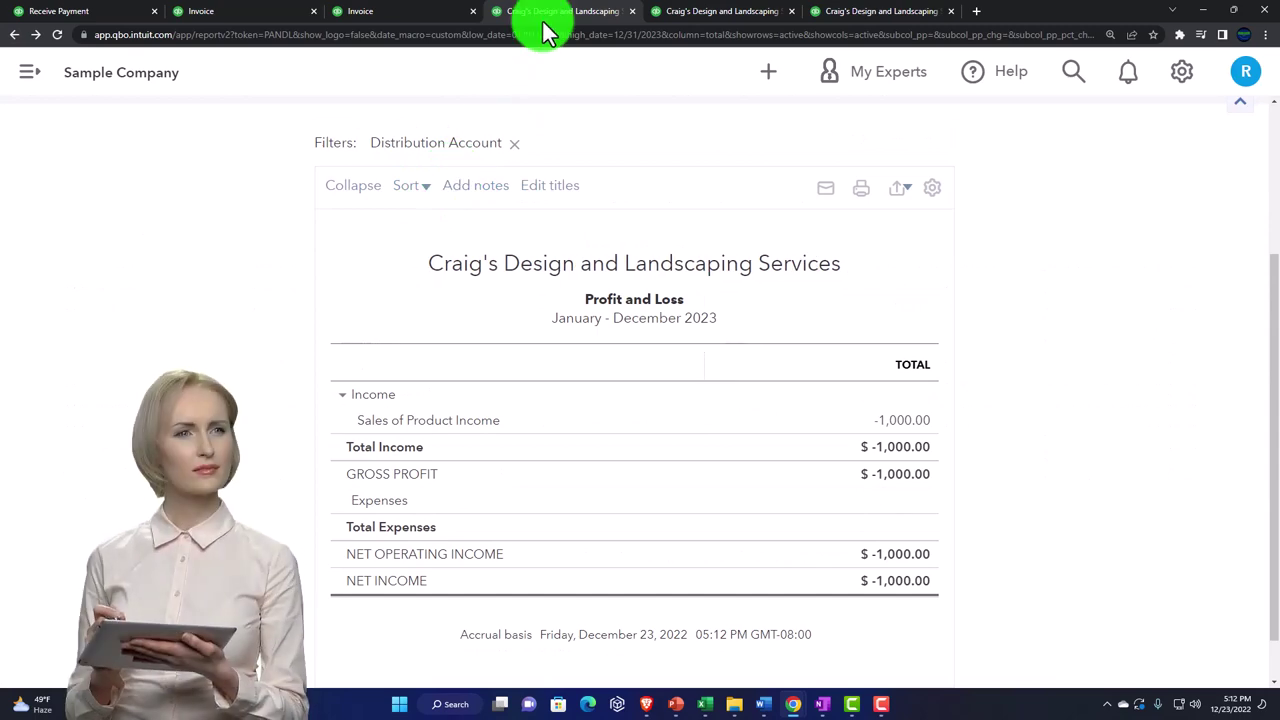
{"action": "key", "text": "alt+Left"}
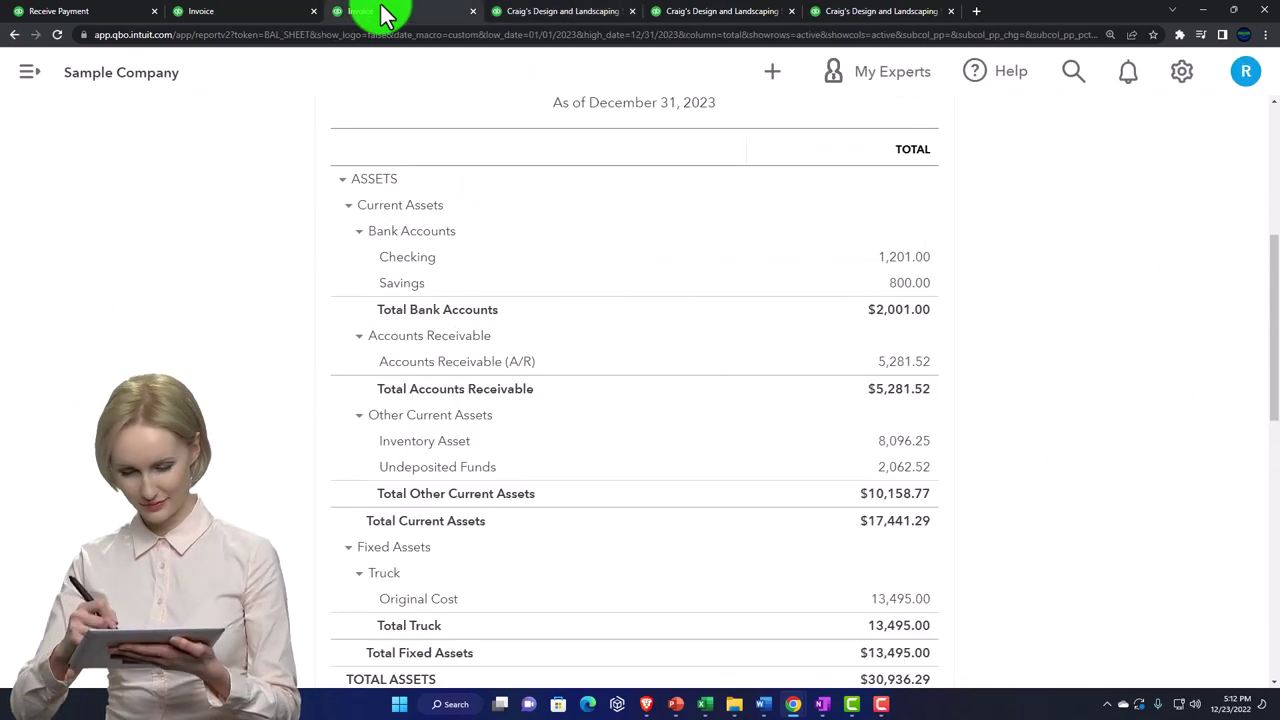
- Open the Board of Equalization Payable detail from the Balance Sheet's liabilities and rerun it for 01/01/2022 to 12/31/2023
{"action": "scroll", "coordinate": [287, 324], "scroll_direction": "down", "scroll_amount": 3}
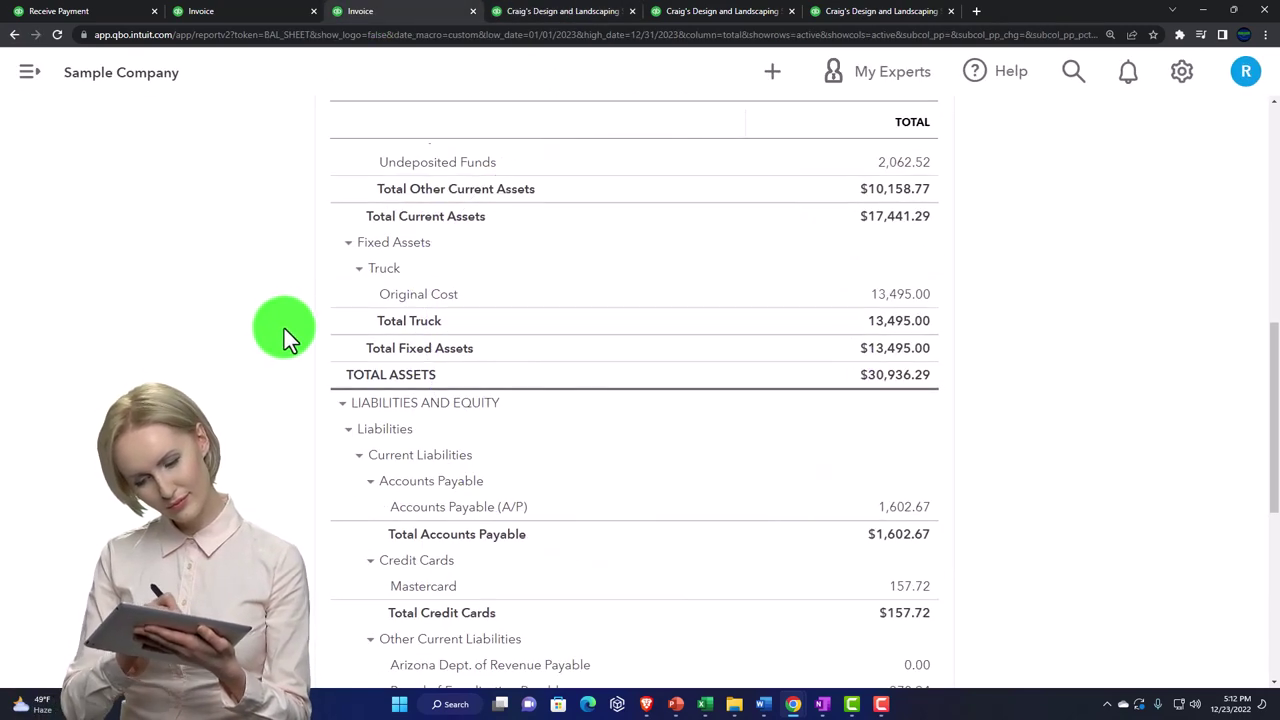
{"action": "scroll", "coordinate": [284, 328], "scroll_direction": "down", "scroll_amount": 2}
{"action": "scroll", "coordinate": [284, 328], "scroll_direction": "down", "scroll_amount": 3}
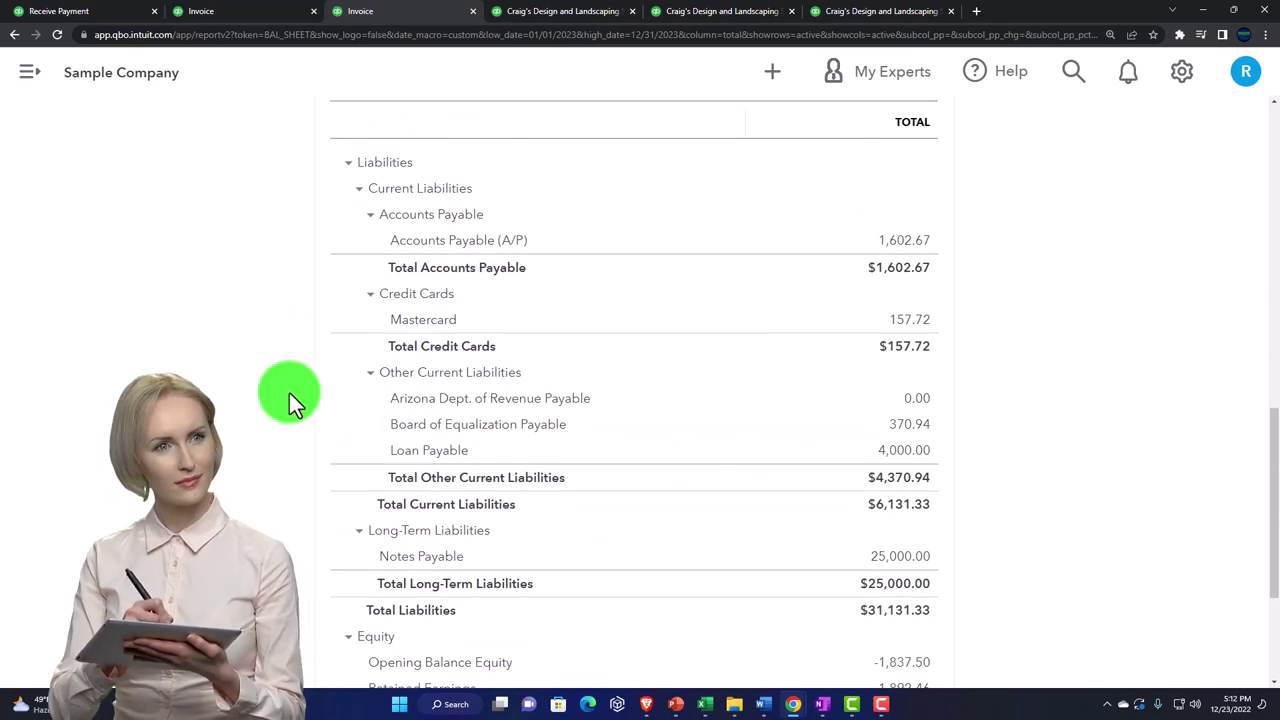
{"action": "scroll", "coordinate": [283, 400], "scroll_direction": "down", "scroll_amount": 1}
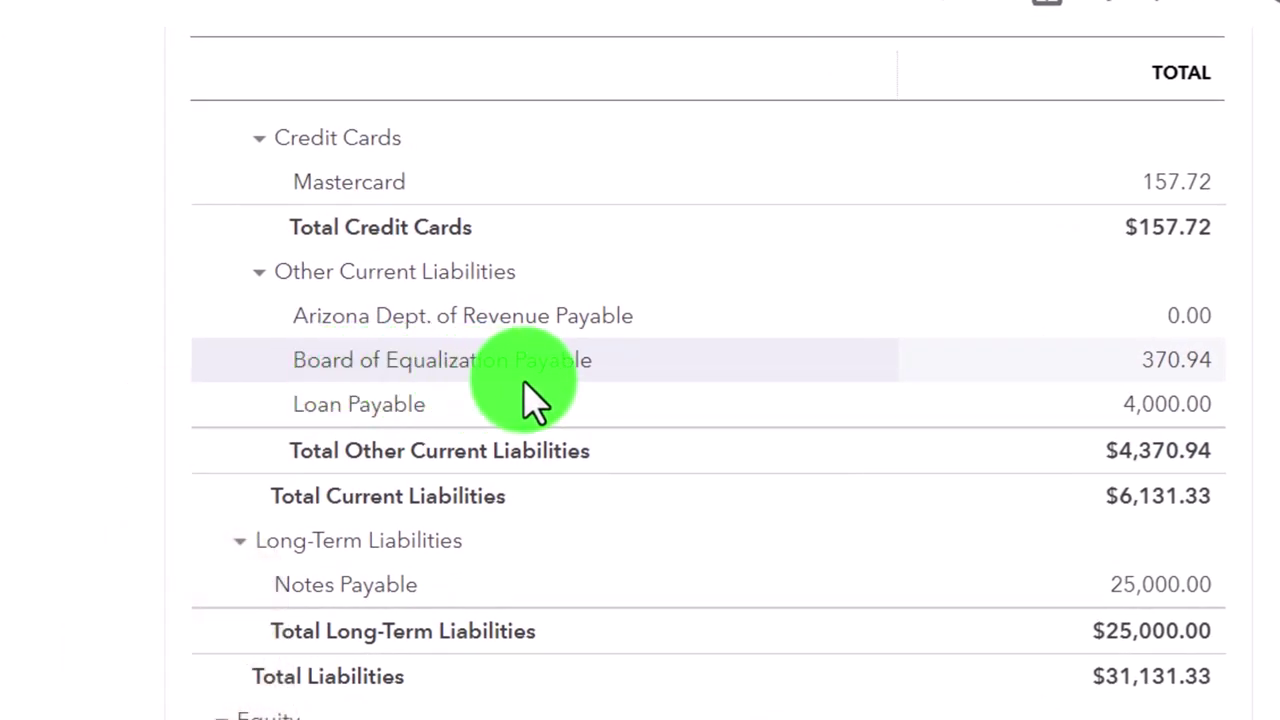
{"action": "left_click", "coordinate": [1082, 362]}
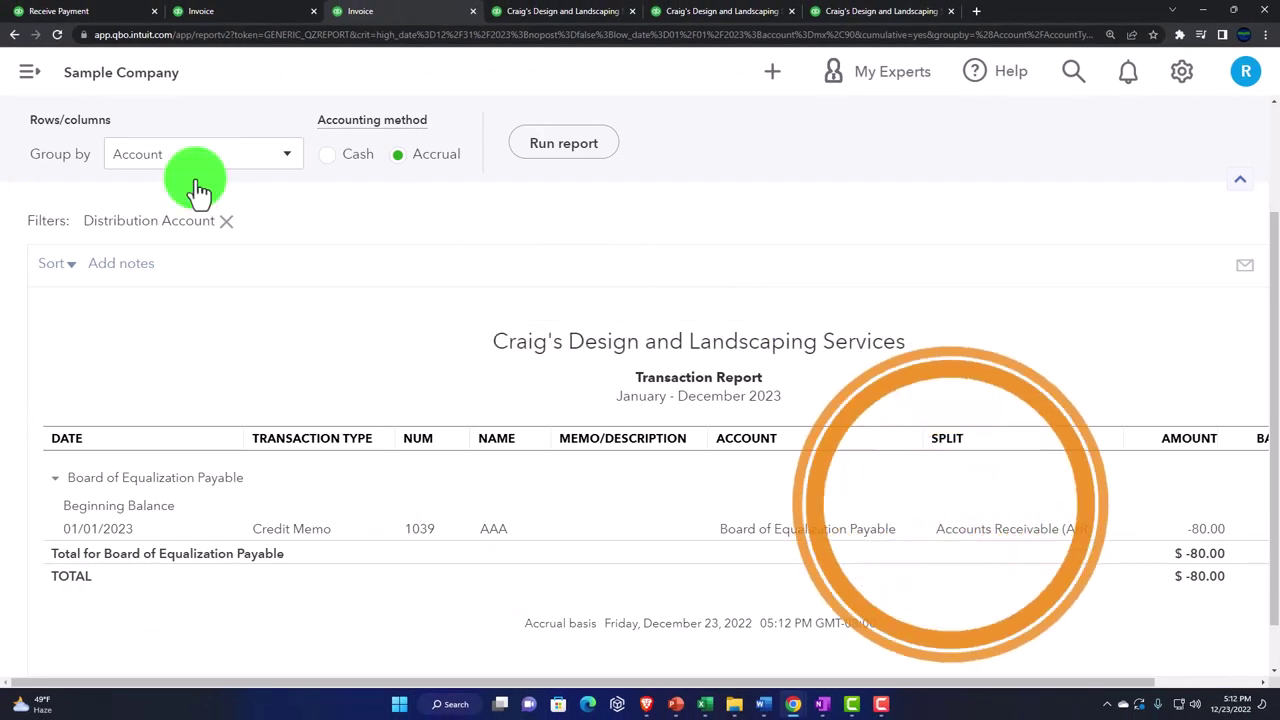
{"action": "scroll", "coordinate": [194, 196], "scroll_direction": "up", "scroll_amount": 3}
{"action": "left_click", "coordinate": [330, 223]}
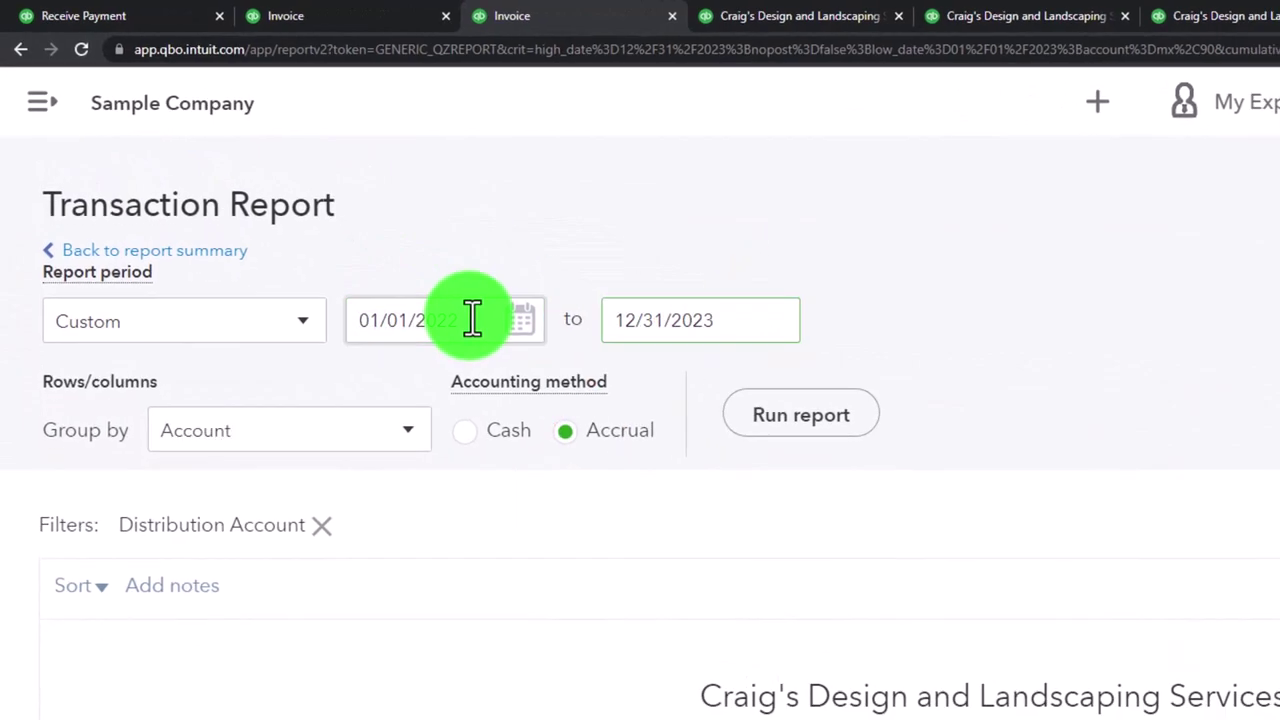
{"action": "left_click", "coordinate": [821, 425]}
- Check the sales tax lines of invoice 1038 and credit memo 1039 in the payable detail, and return to the Balance Sheet
{"action": "scroll", "coordinate": [559, 344], "scroll_direction": "down", "scroll_amount": 3}
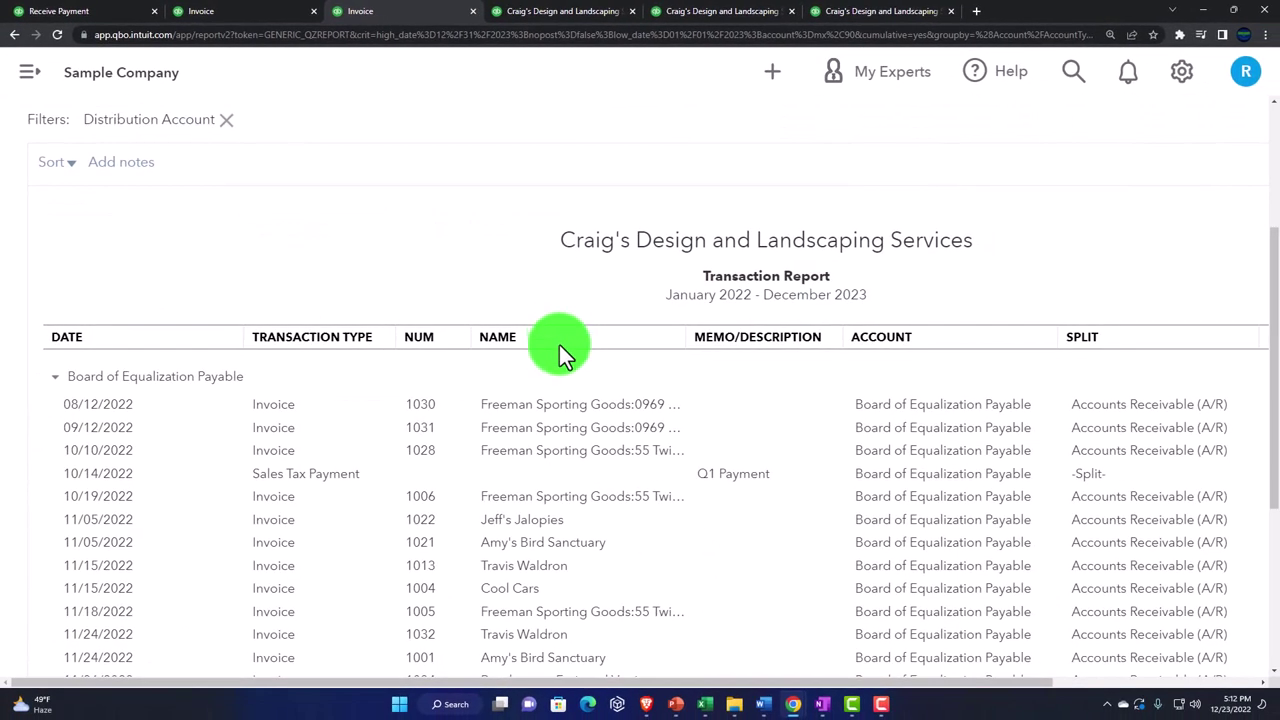
{"action": "scroll", "coordinate": [559, 344], "scroll_direction": "down", "scroll_amount": 3}
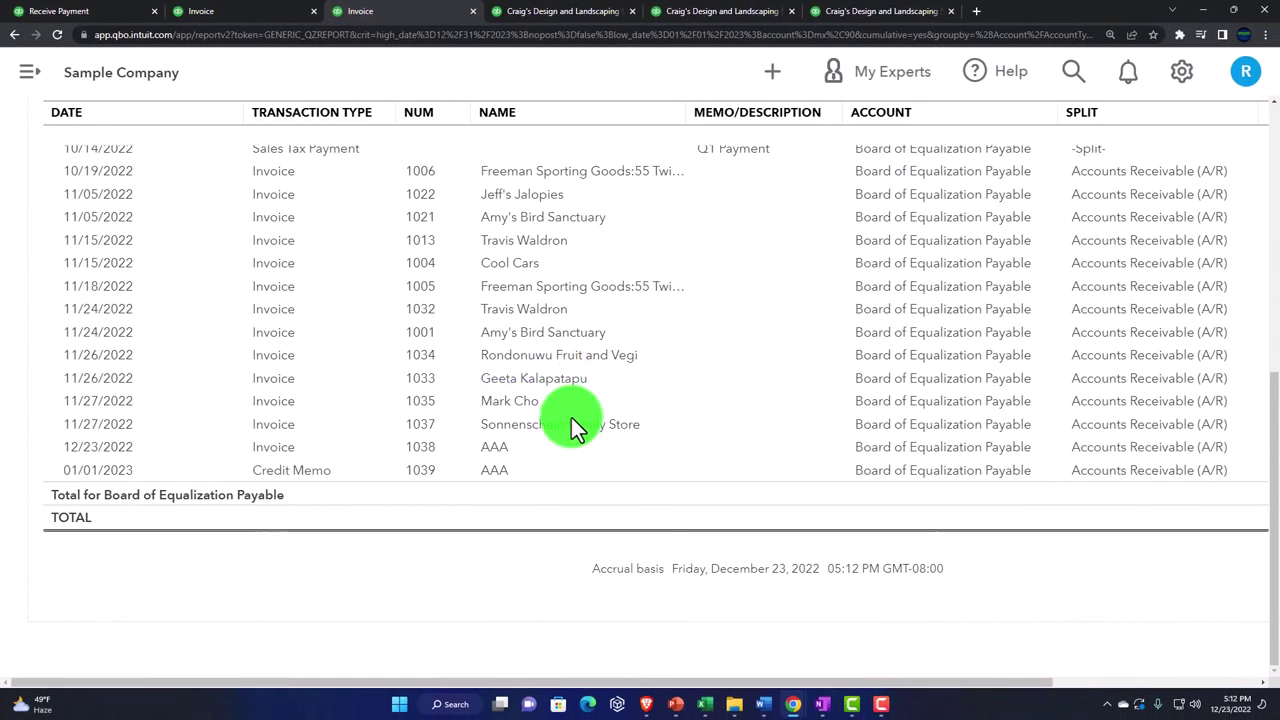
{"action": "left_click_drag", "start_coordinate": [636, 686], "coordinate": [150, 715]}
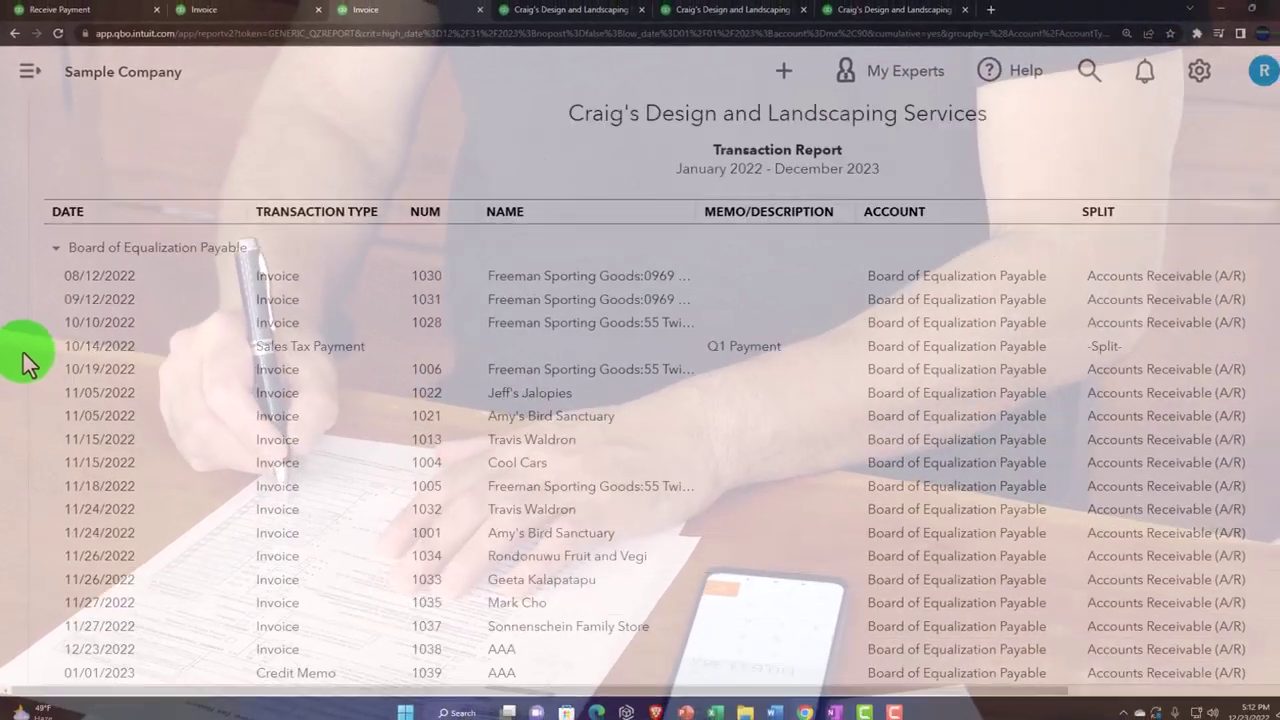
{"action": "scroll", "coordinate": [36, 440], "scroll_direction": "up", "scroll_amount": 4}
{"action": "left_click", "coordinate": [122, 180]}
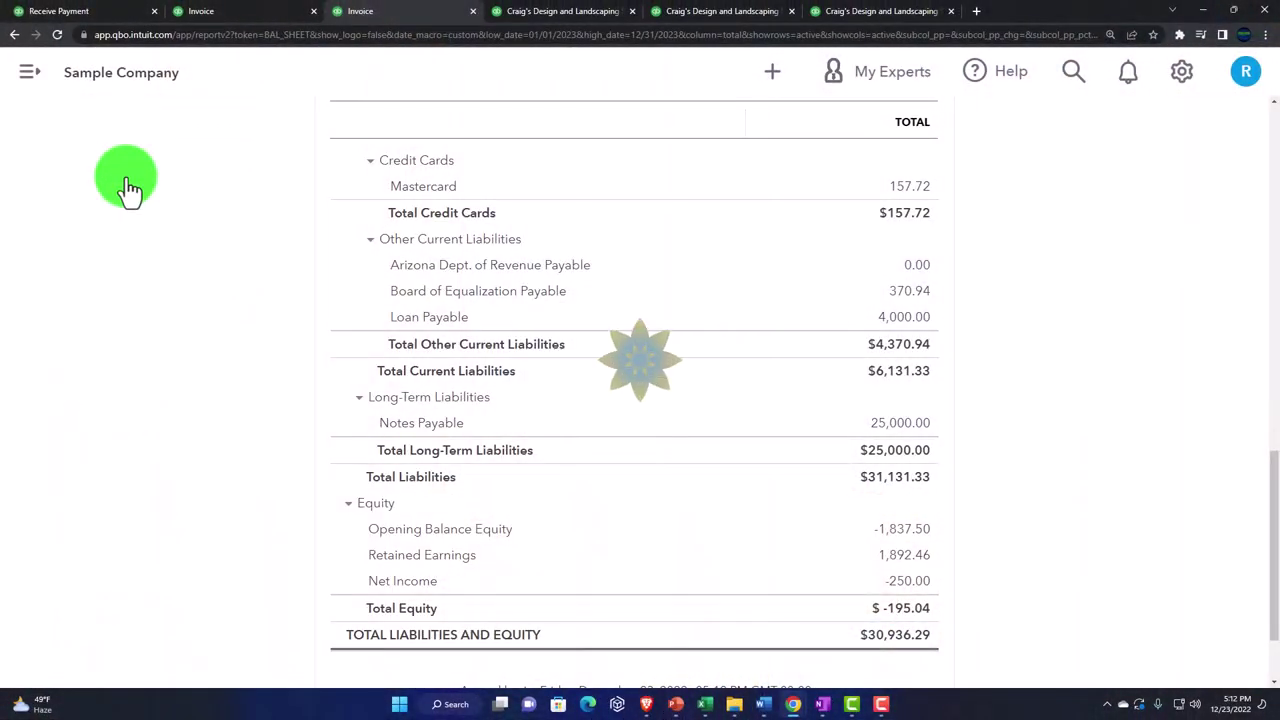
{"action": "scroll", "coordinate": [269, 314], "scroll_direction": "up", "scroll_amount": 2}
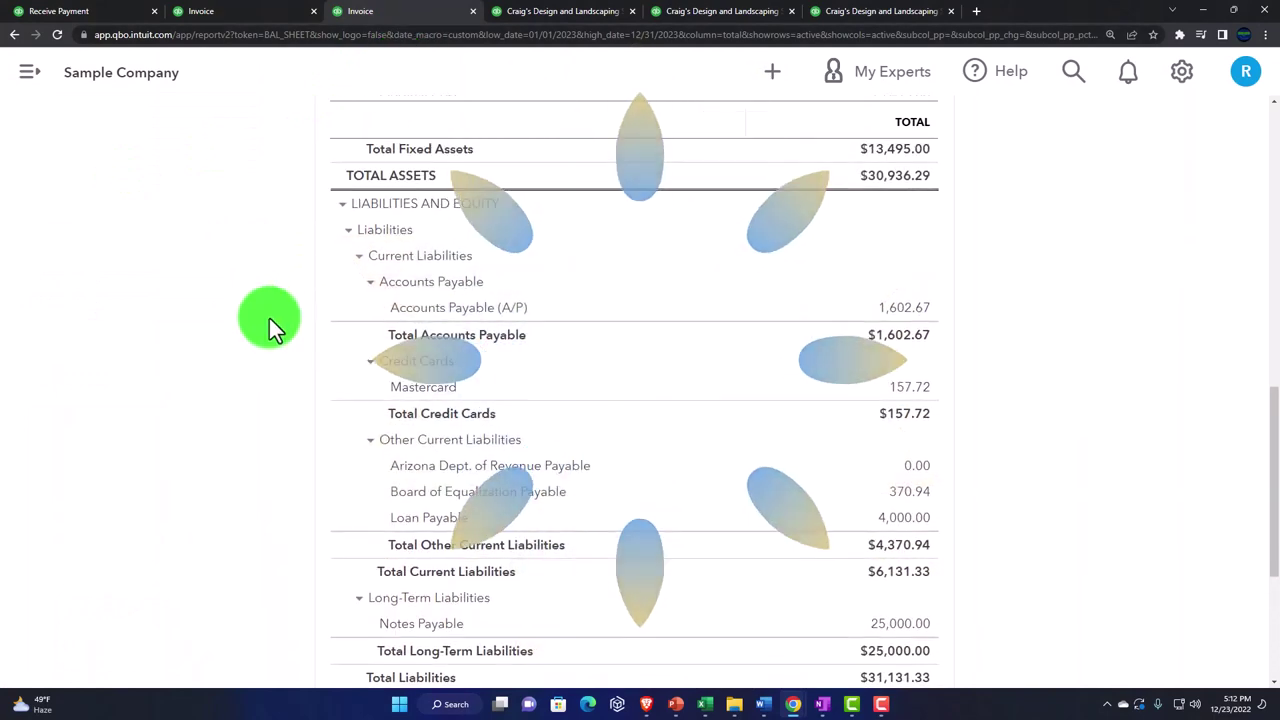
- Open the Inventory Asset detail from the Balance Sheet and rerun it for 01/01/2022 to 12/31/2023
{"action": "scroll", "coordinate": [265, 326], "scroll_direction": "up", "scroll_amount": 4}
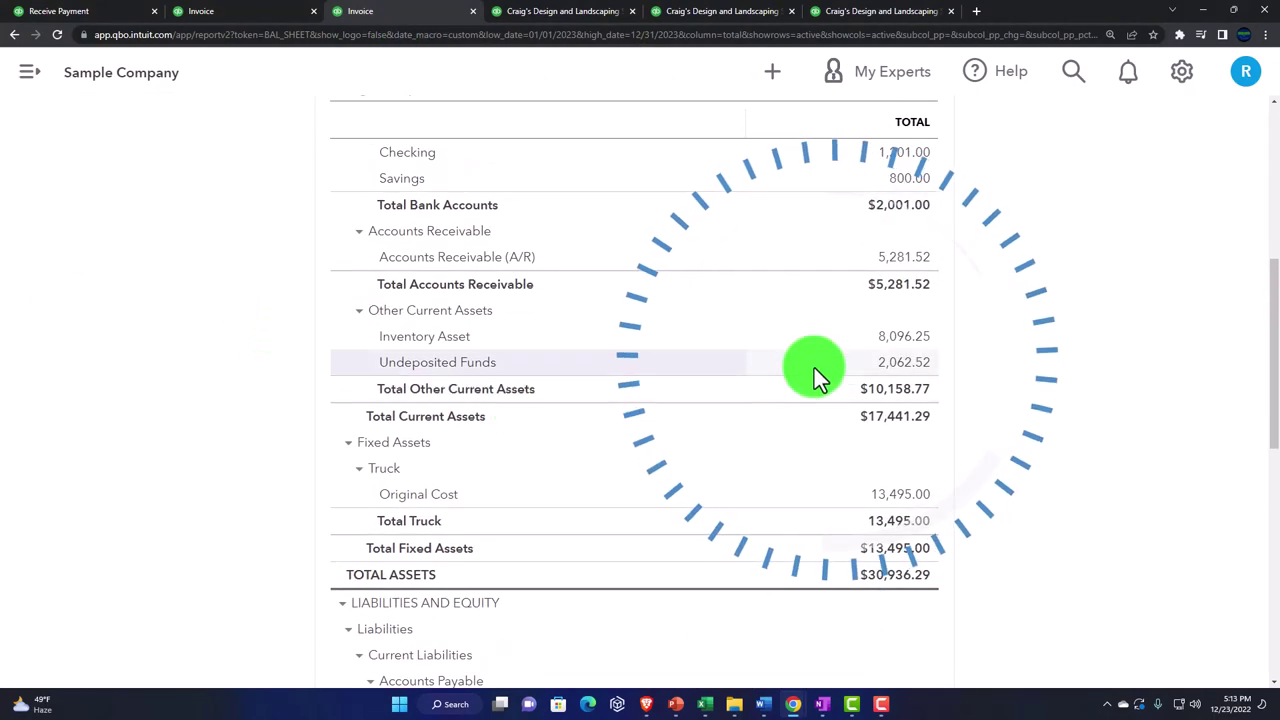
{"action": "left_click", "coordinate": [893, 345]}
{"action": "scroll", "coordinate": [891, 343], "scroll_direction": "down", "scroll_amount": 2}
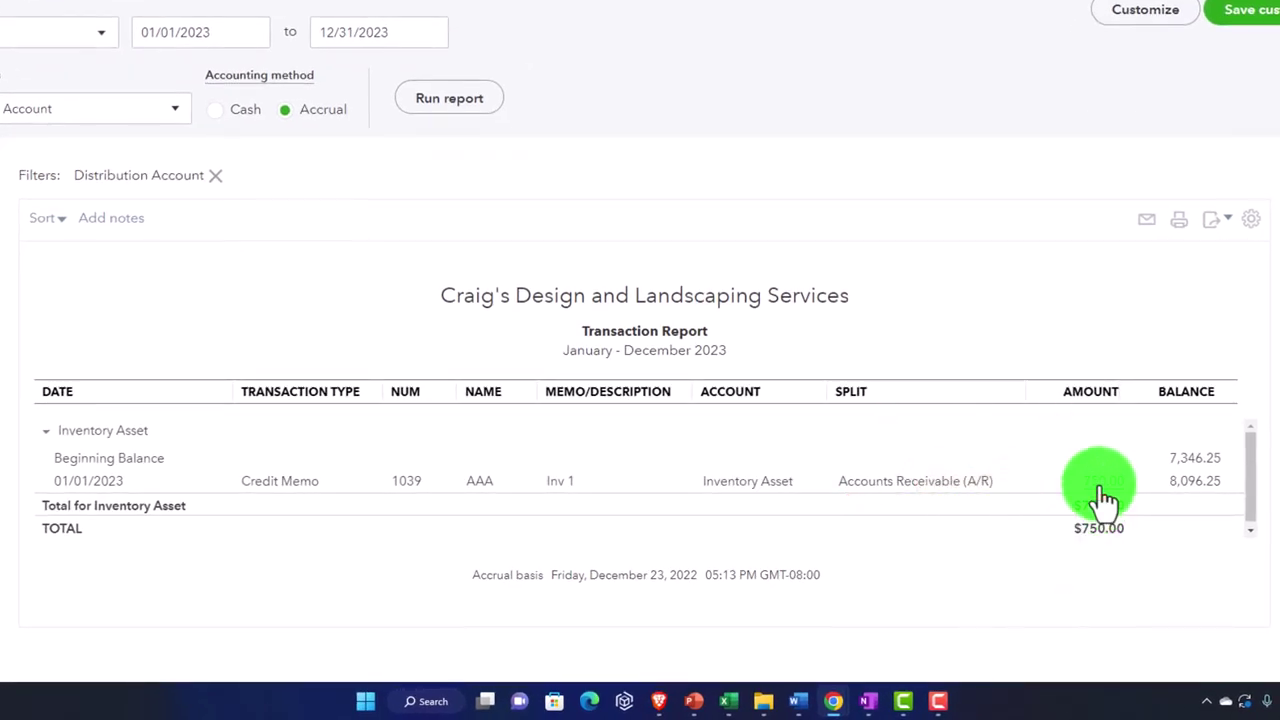
{"action": "left_click", "coordinate": [222, 32]}
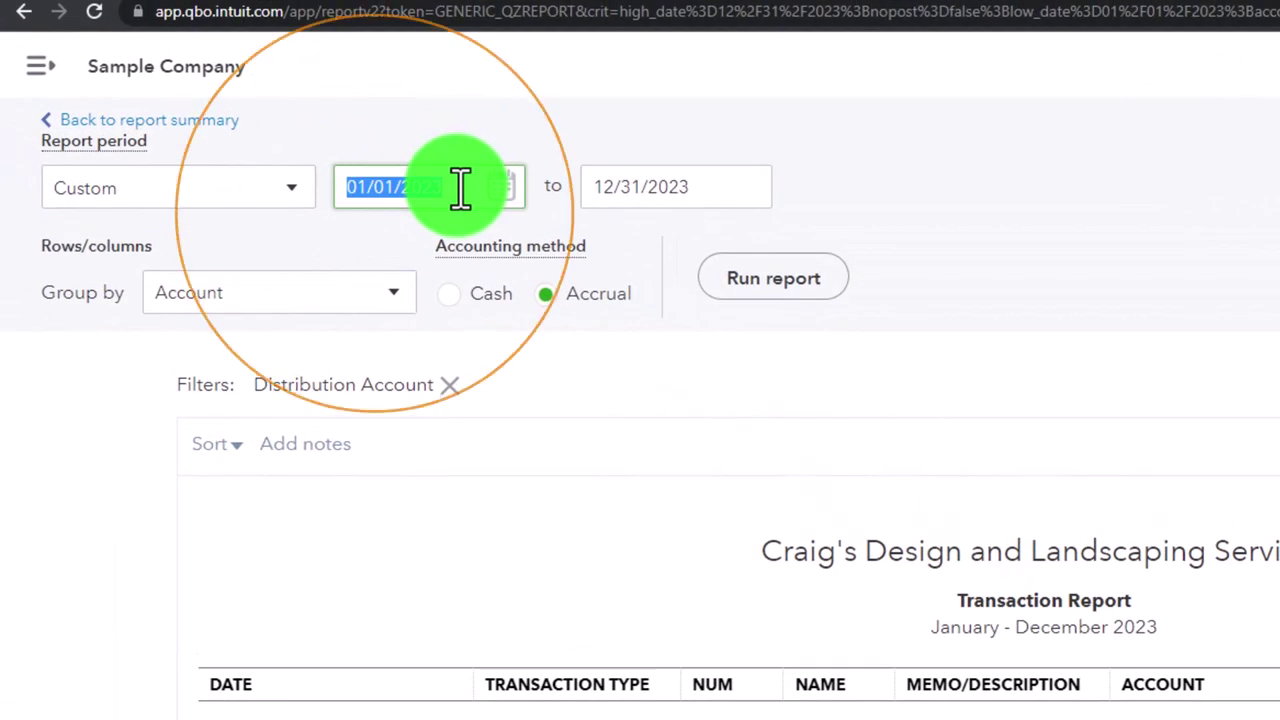
{"action": "left_click", "coordinate": [460, 188]}
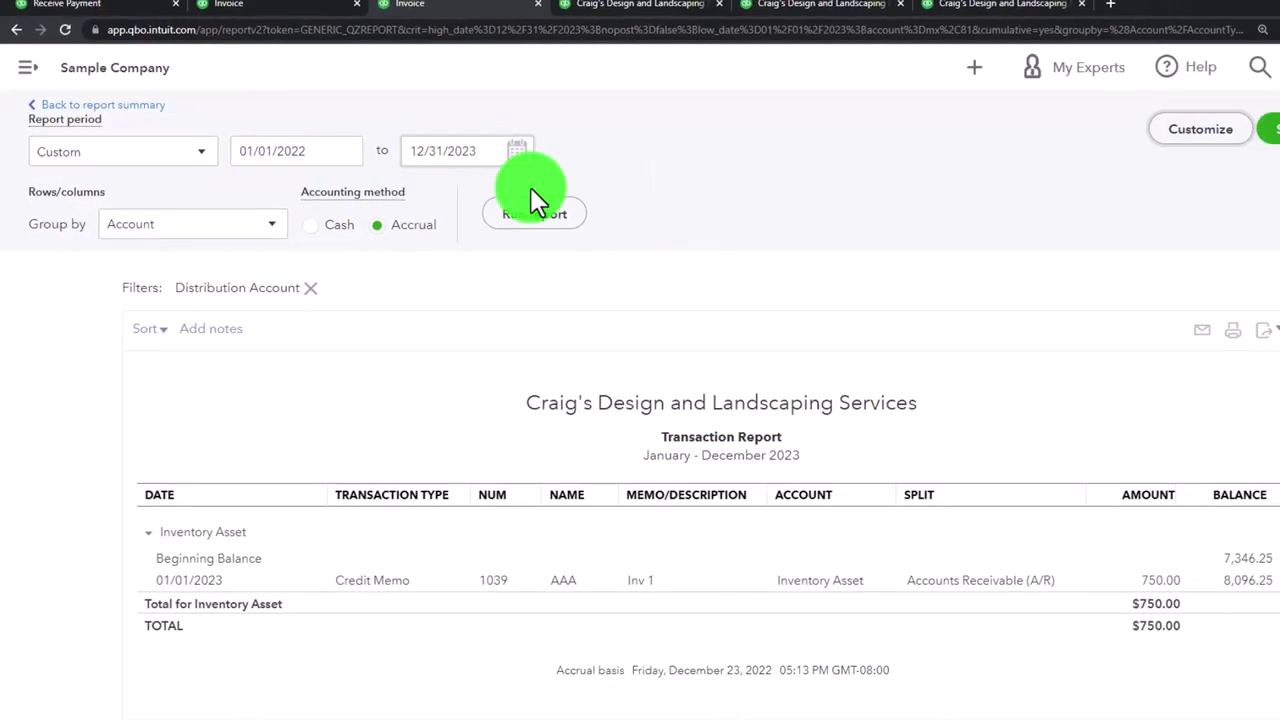
{"action": "left_click", "coordinate": [773, 278]}
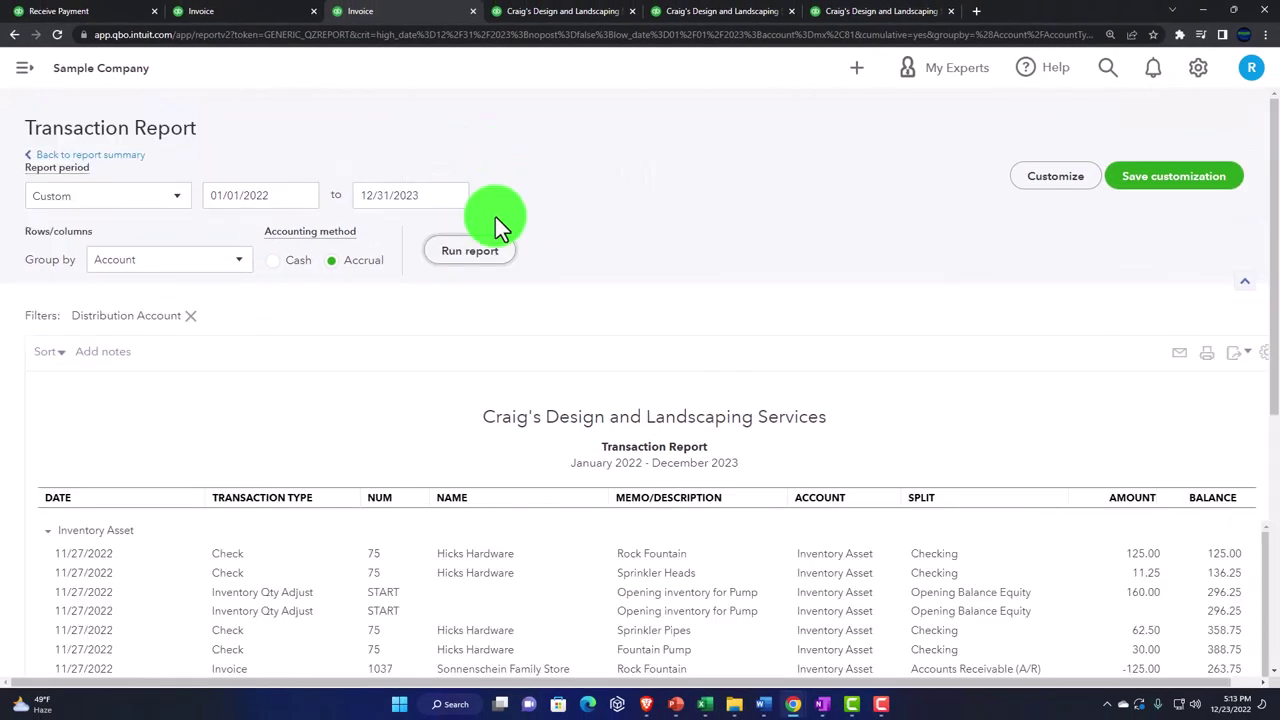
- Compare the inventory lines of invoice 1038 and credit memo 1039, and go back to the Balance Sheet
{"action": "scroll", "coordinate": [586, 386], "scroll_direction": "down", "scroll_amount": 10}
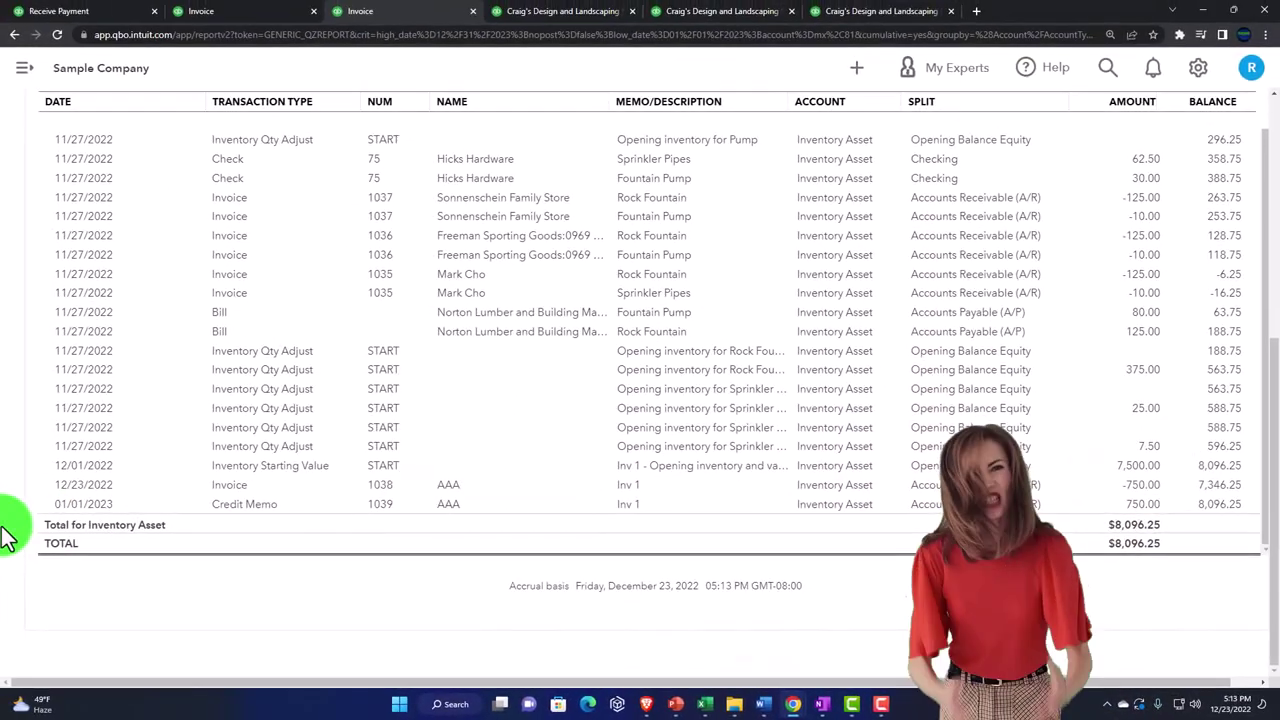
{"action": "scroll", "coordinate": [10, 510], "scroll_direction": "up", "scroll_amount": 10}
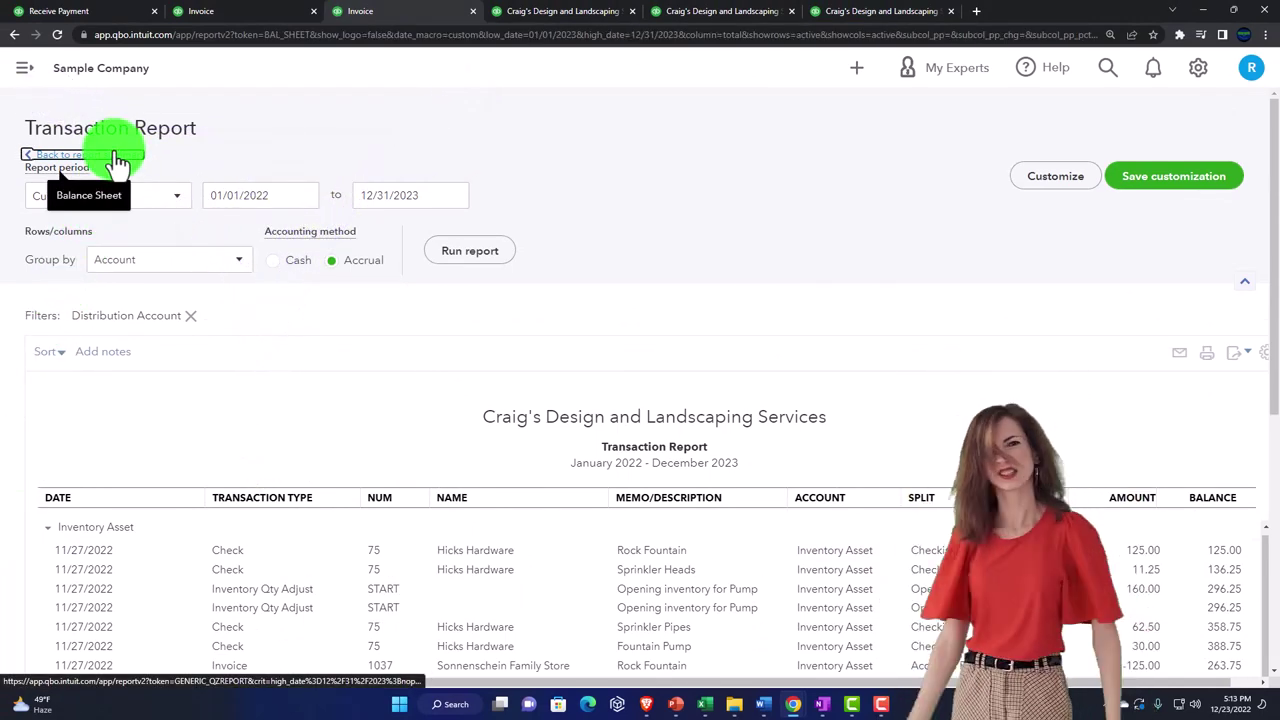
{"action": "left_click", "coordinate": [60, 155]}
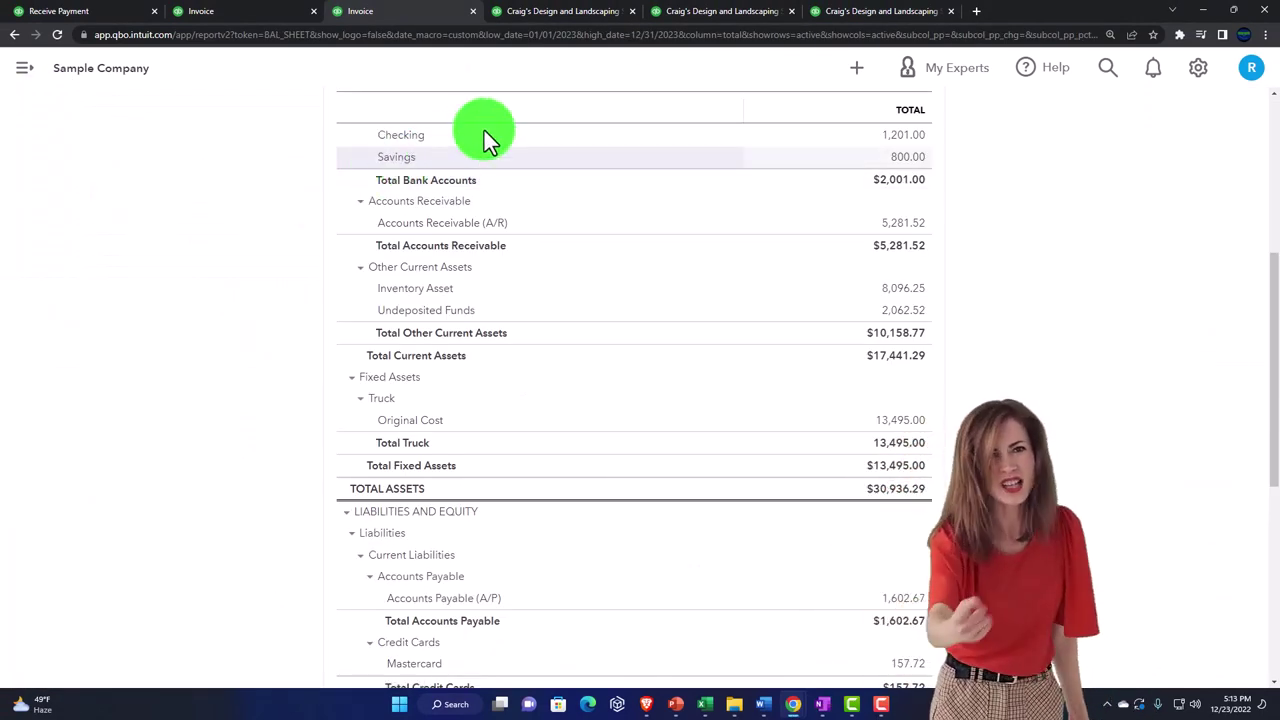
- Review the 2023 Profit and Loss, and return to the Balance Sheet to examine the Accounts Receivable total
{"action": "left_click", "coordinate": [550, 14]}
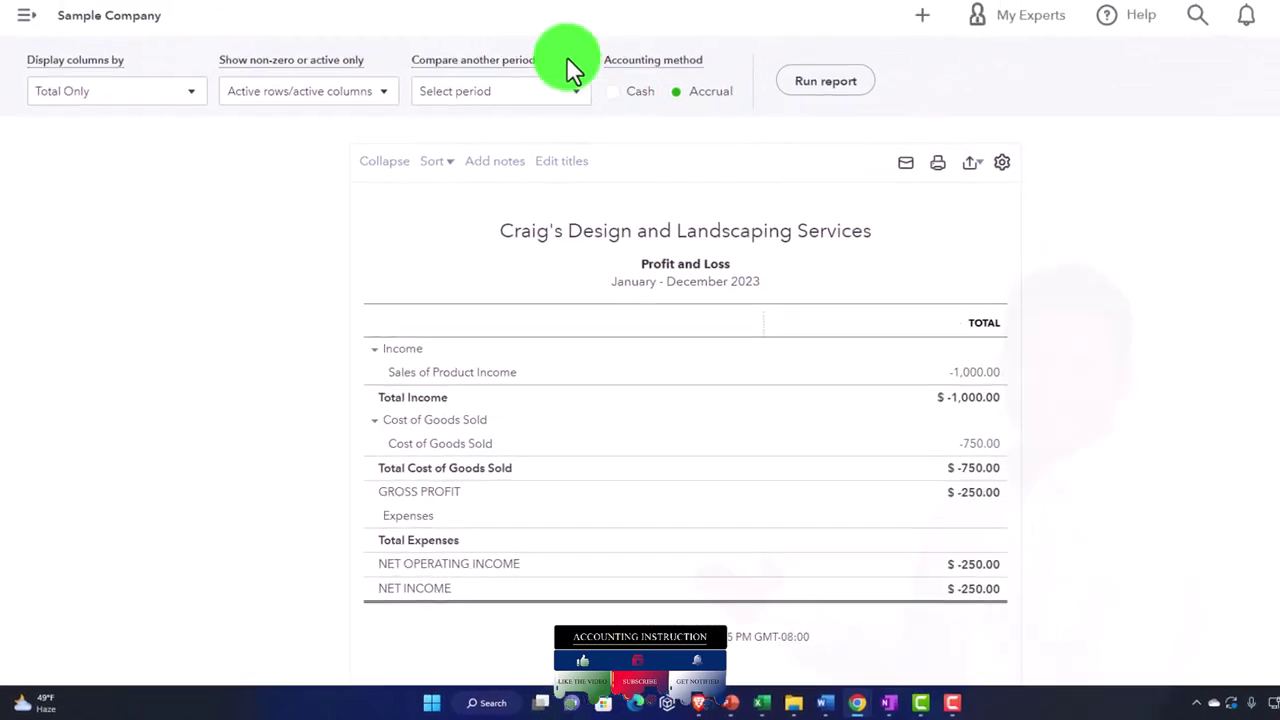
{"action": "left_click", "coordinate": [388, 14]}
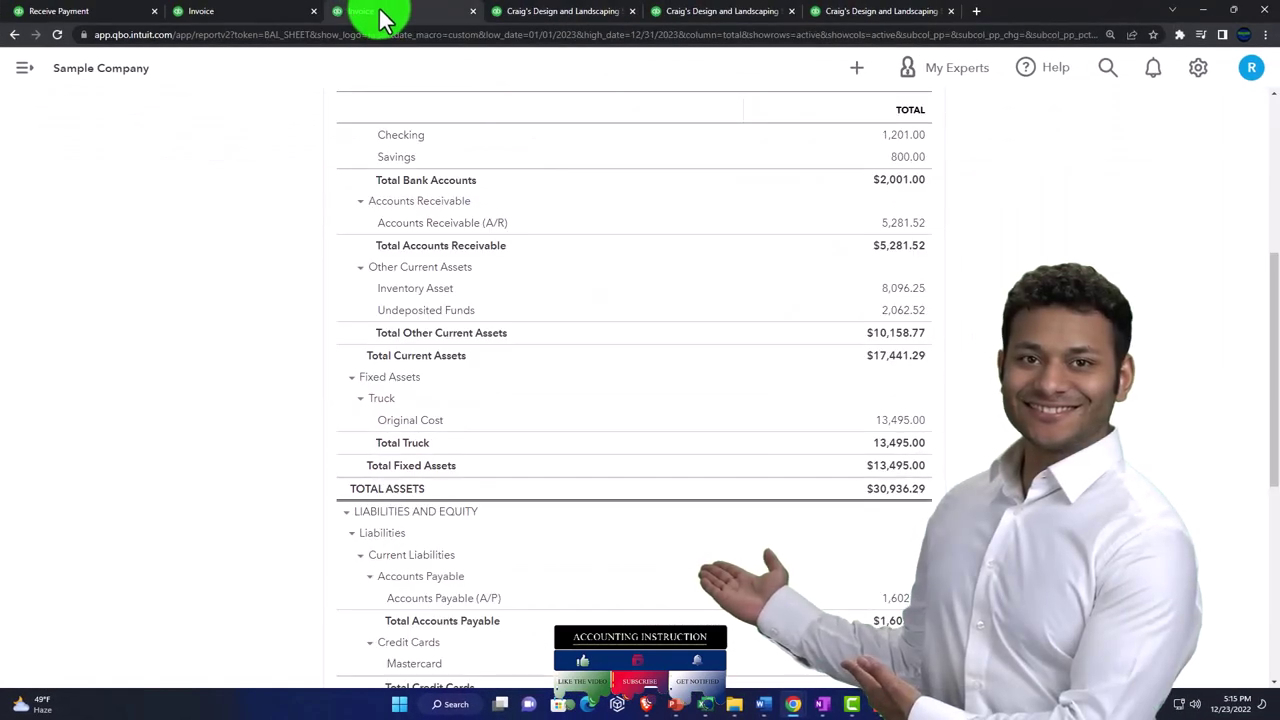
{"action": "scroll", "coordinate": [285, 341], "scroll_direction": "up", "scroll_amount": 4}
{"action": "scroll", "coordinate": [285, 341], "scroll_direction": "down", "scroll_amount": 2}
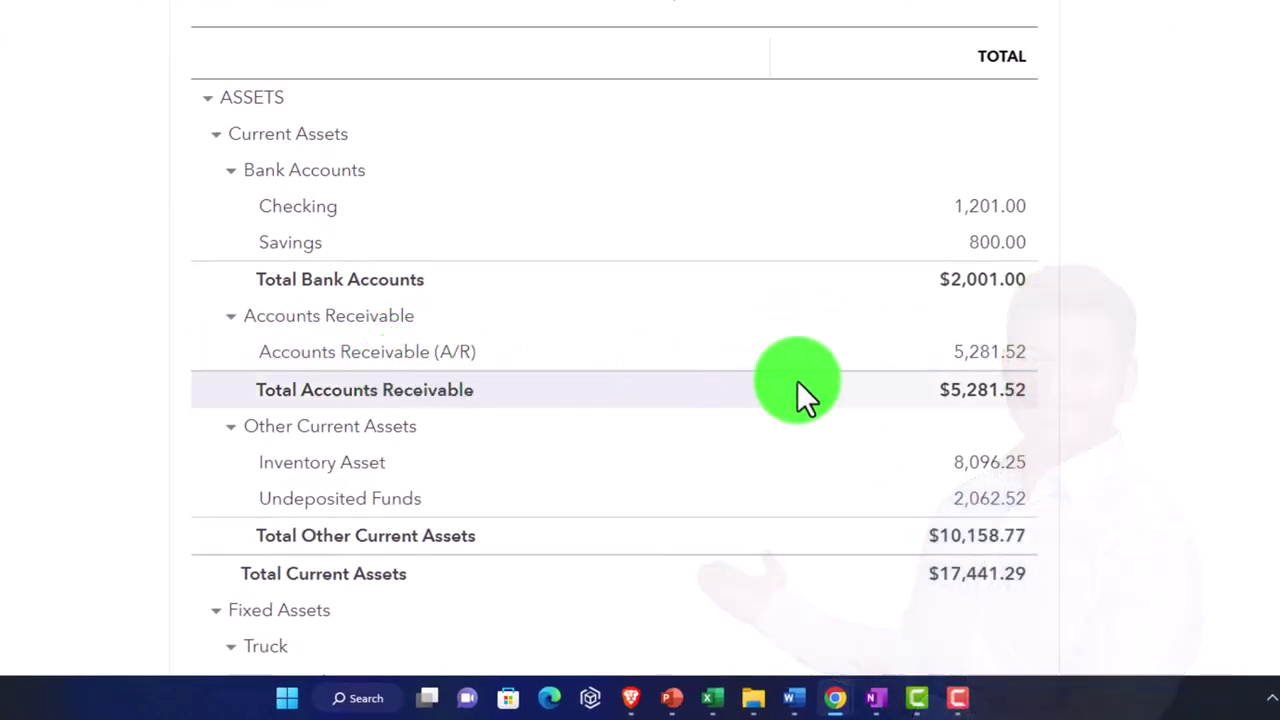
- Rerun the Customer Balance Detail report for all dates and check its open balance total against Accounts Receivable
{"action": "left_click", "coordinate": [1010, 366]}
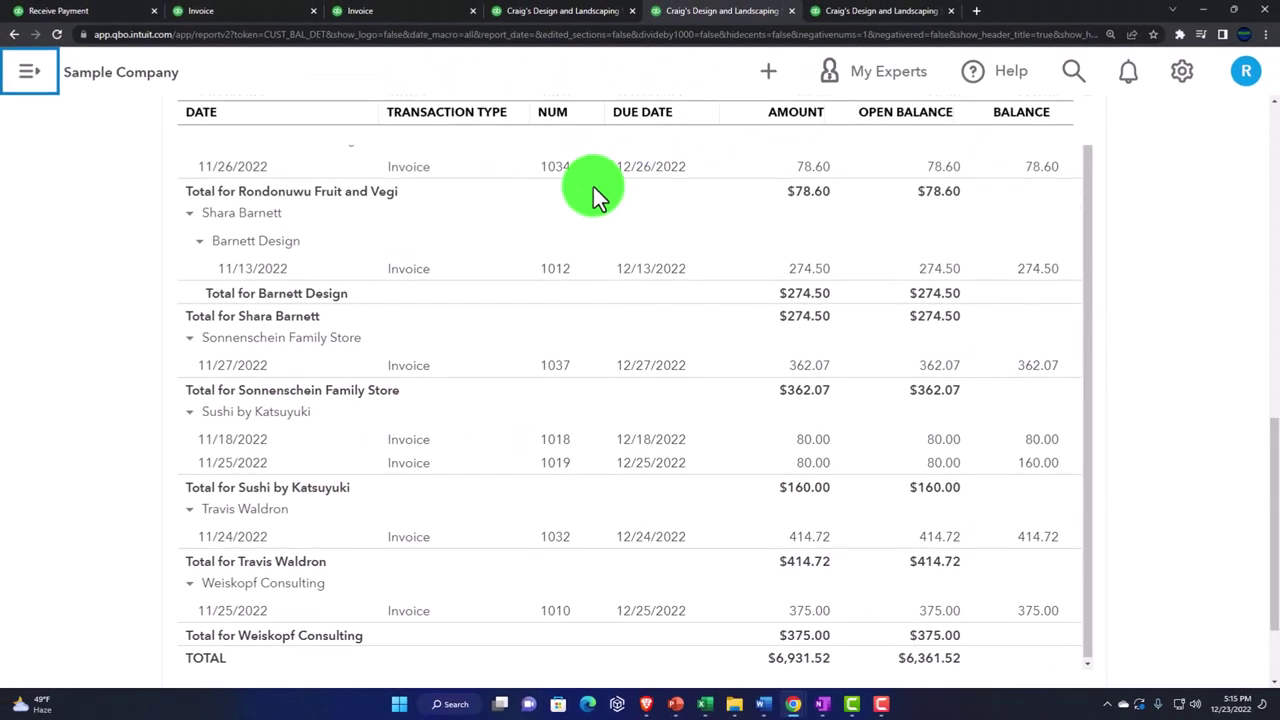
{"action": "scroll", "coordinate": [561, 260], "scroll_direction": "up", "scroll_amount": 10}
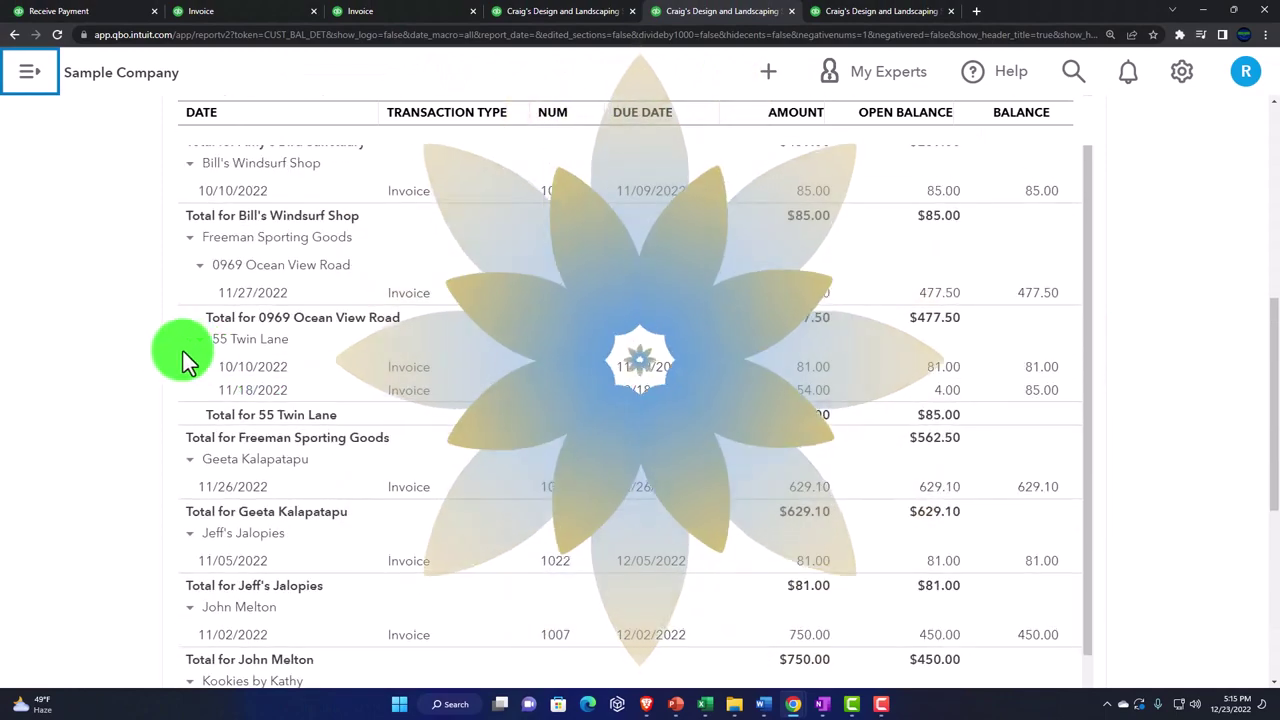
{"action": "scroll", "coordinate": [170, 350], "scroll_direction": "up", "scroll_amount": 10}
{"action": "left_click", "coordinate": [288, 235]}
{"action": "scroll", "coordinate": [140, 476], "scroll_direction": "down", "scroll_amount": 2}
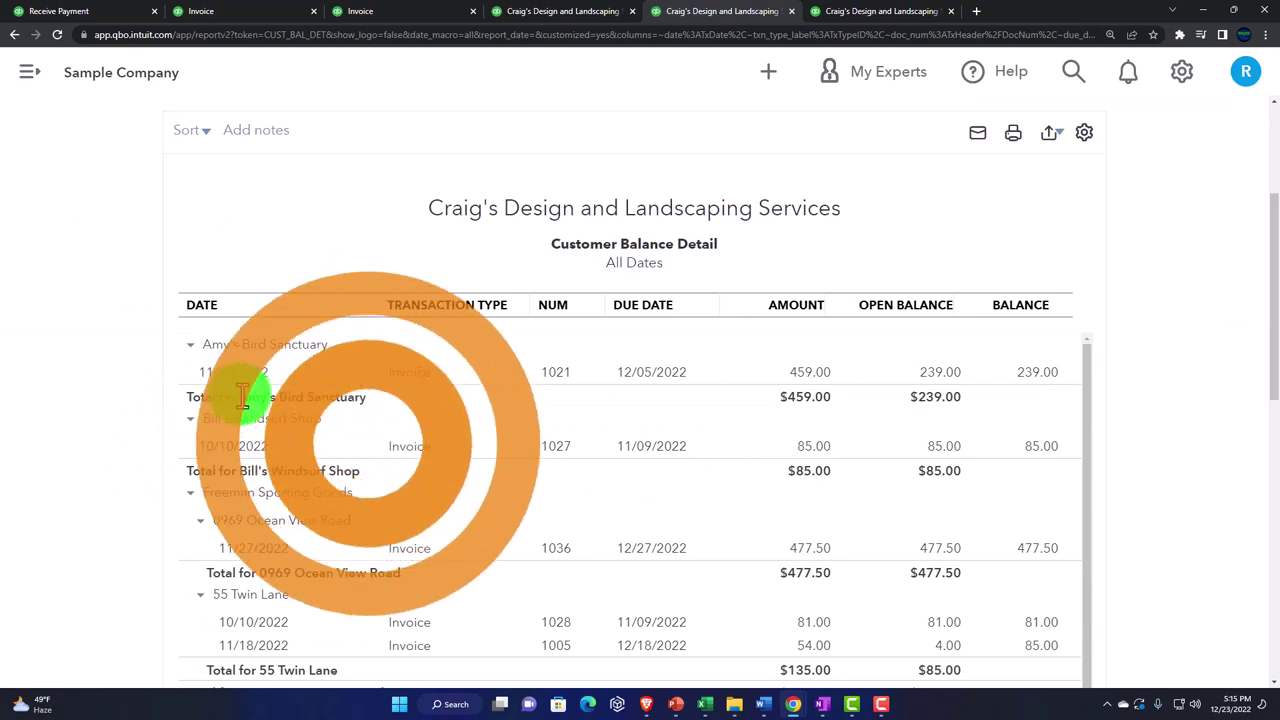
{"action": "scroll", "coordinate": [118, 481], "scroll_direction": "down", "scroll_amount": 15}
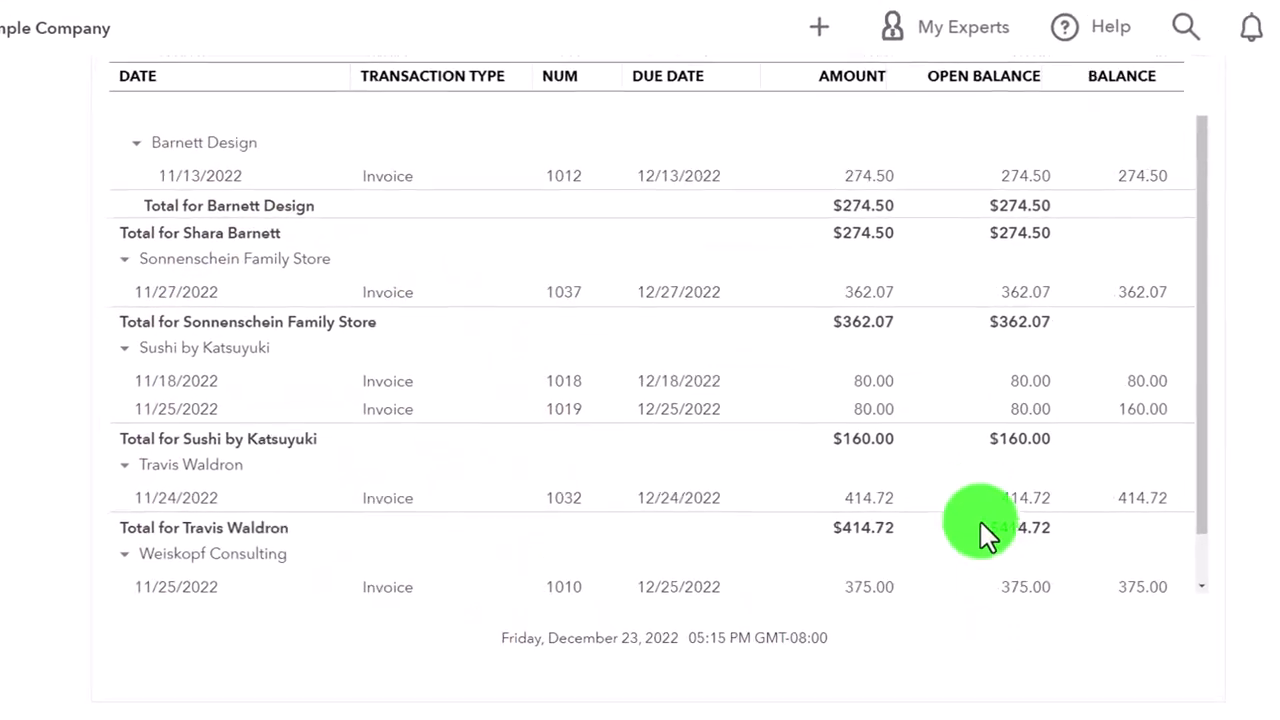
{"action": "scroll", "coordinate": [934, 500], "scroll_direction": "down", "scroll_amount": 2}
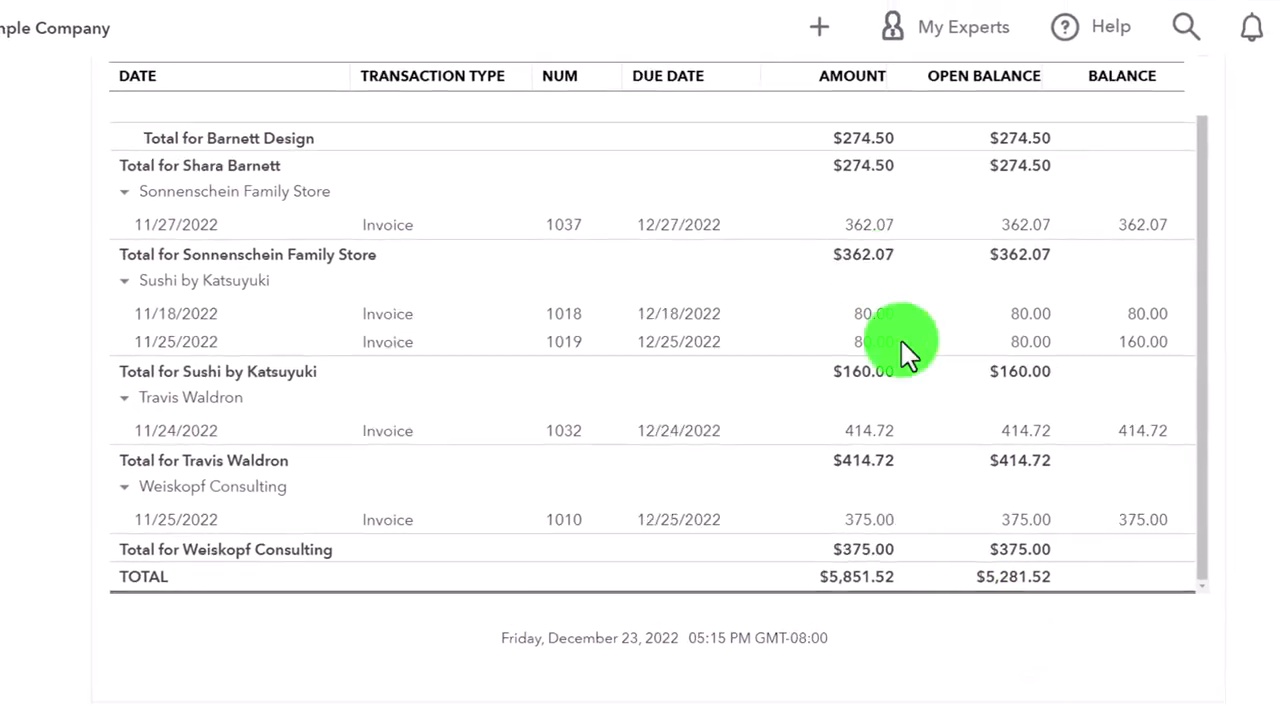
- Examine the income and cost of goods sold in the Profit and Loss, and switch to the Balance Sheet's inventory balance
{"action": "left_click", "coordinate": [565, 11]}
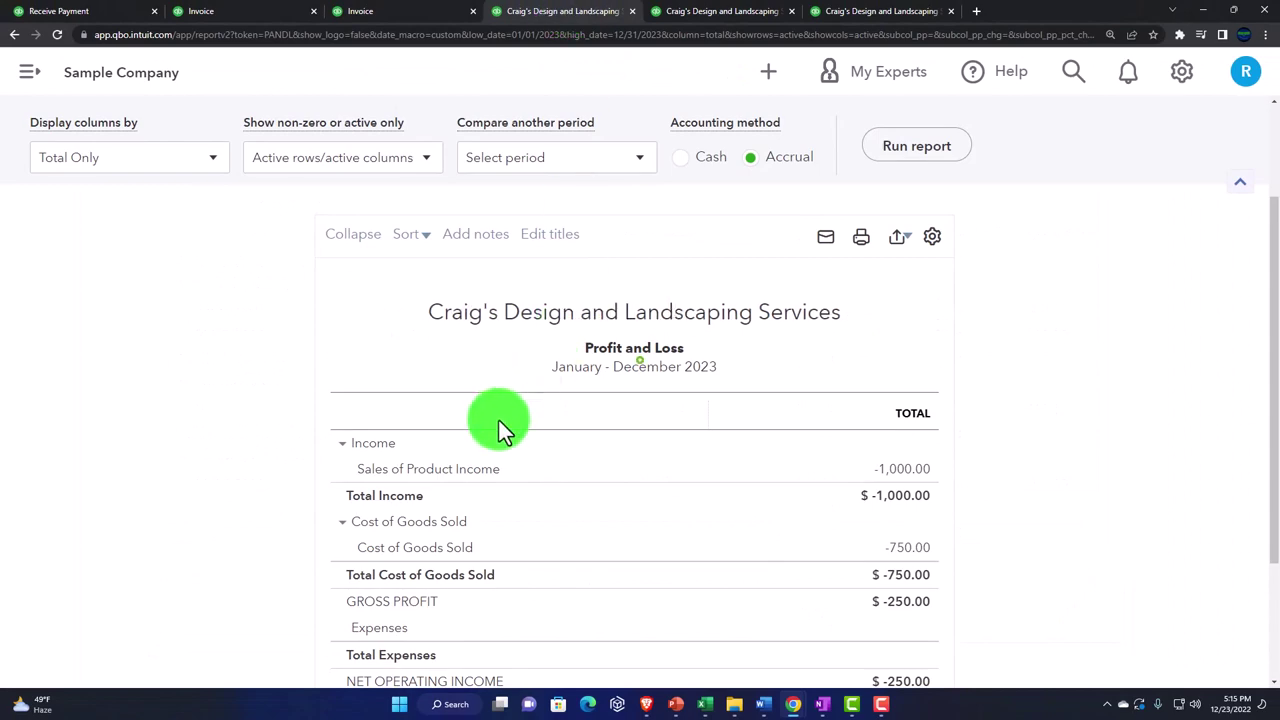
{"action": "scroll", "coordinate": [498, 419], "scroll_direction": "down", "scroll_amount": 2}
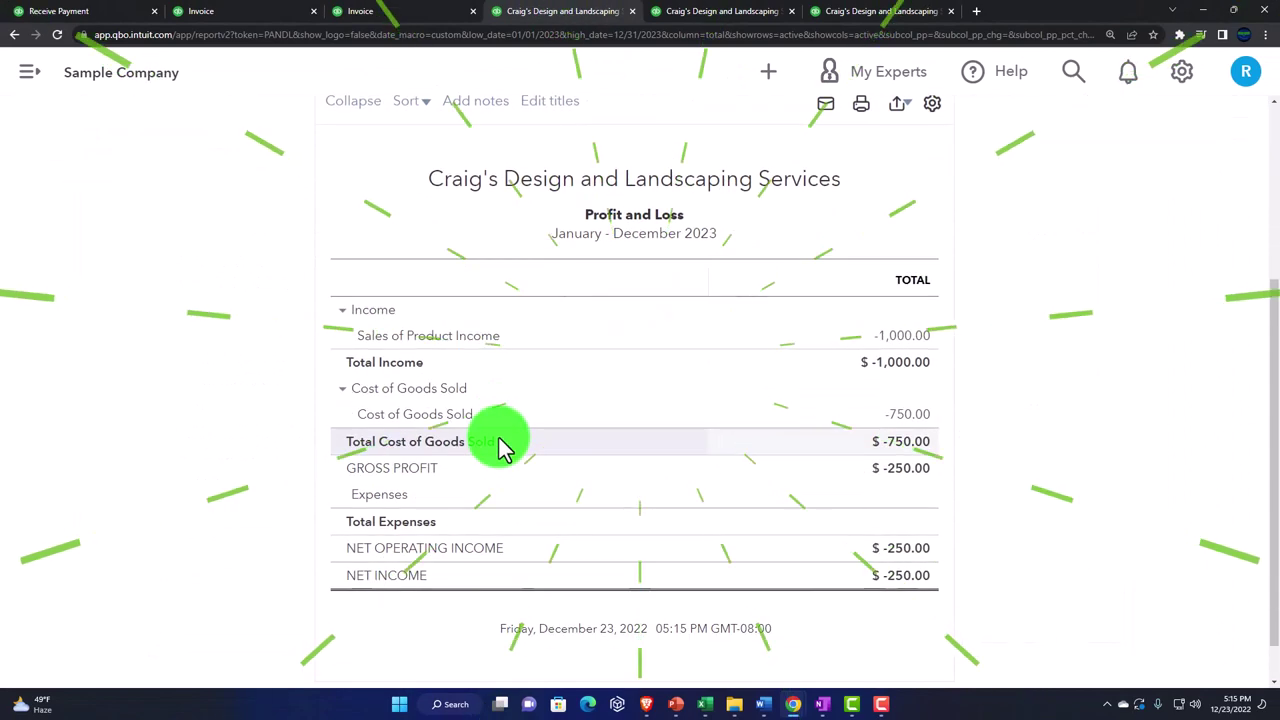
{"action": "left_click", "coordinate": [480, 18]}
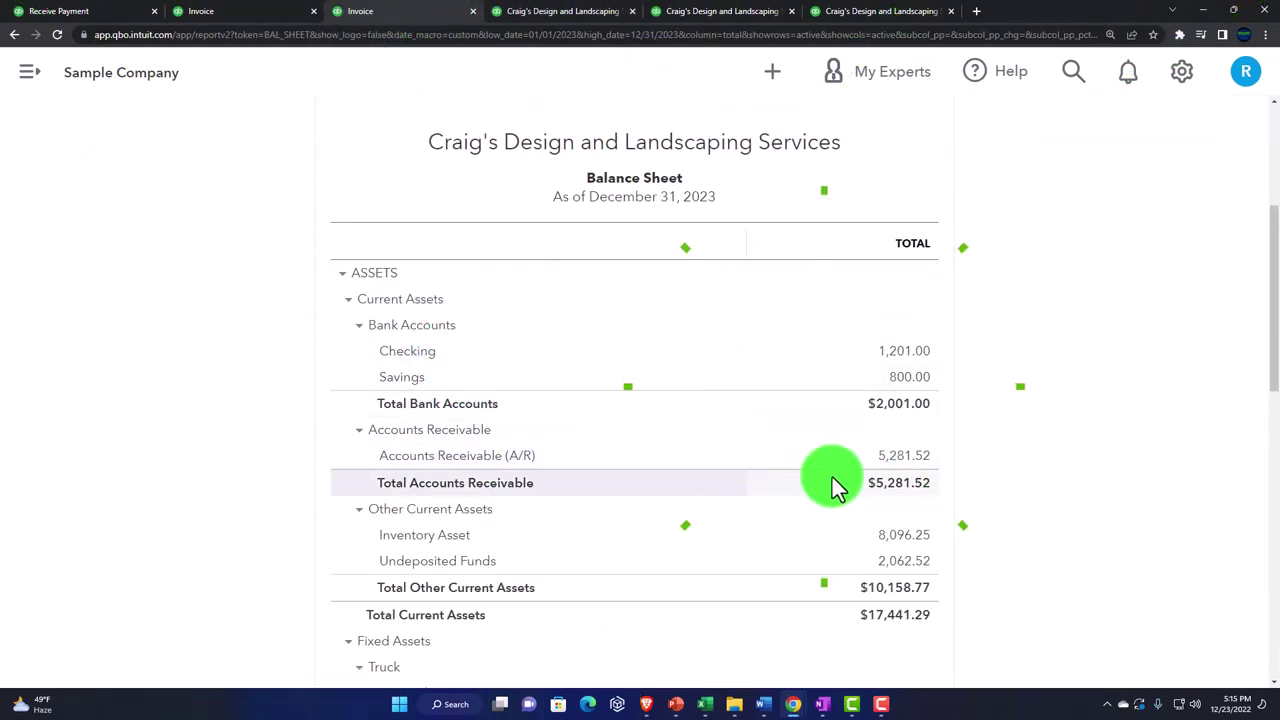
- Rerun the Inventory Valuation Summary as of 12/31/2023 and check its total asset value
{"action": "left_click", "coordinate": [855, 12]}
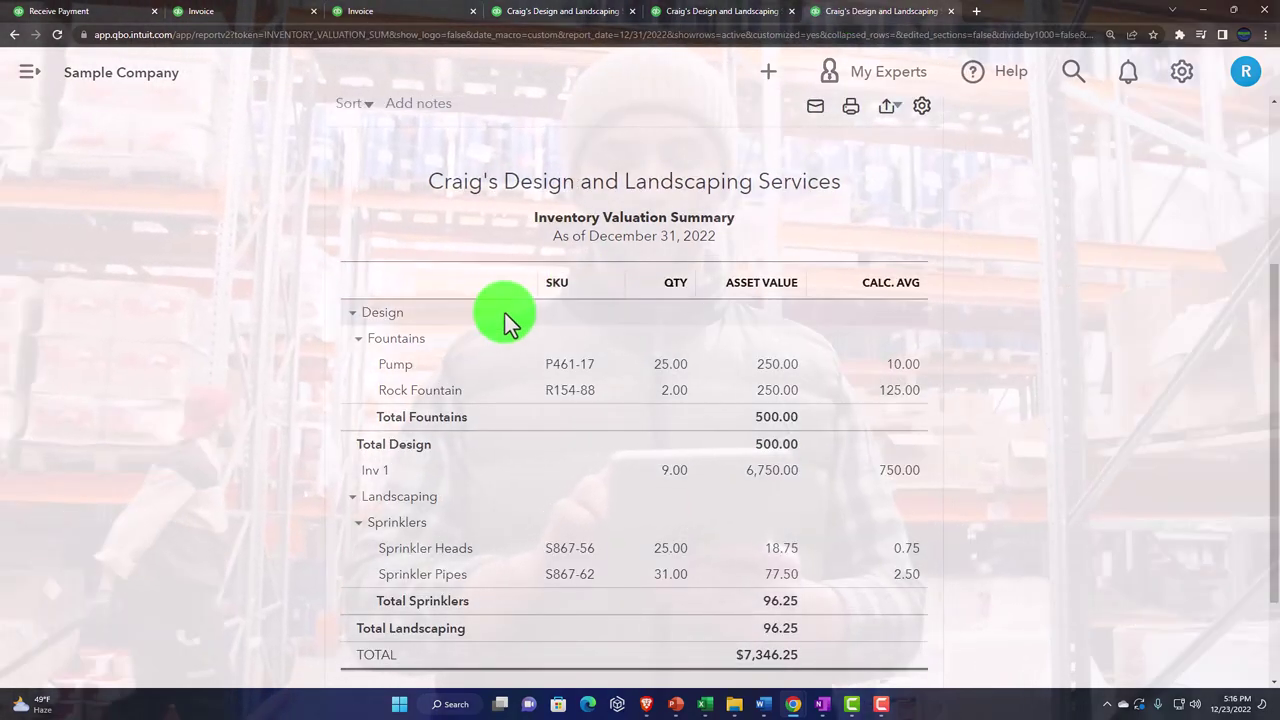
{"action": "scroll", "coordinate": [440, 355], "scroll_direction": "up", "scroll_amount": 3}
{"action": "scroll", "coordinate": [425, 440], "scroll_direction": "down", "scroll_amount": 3}
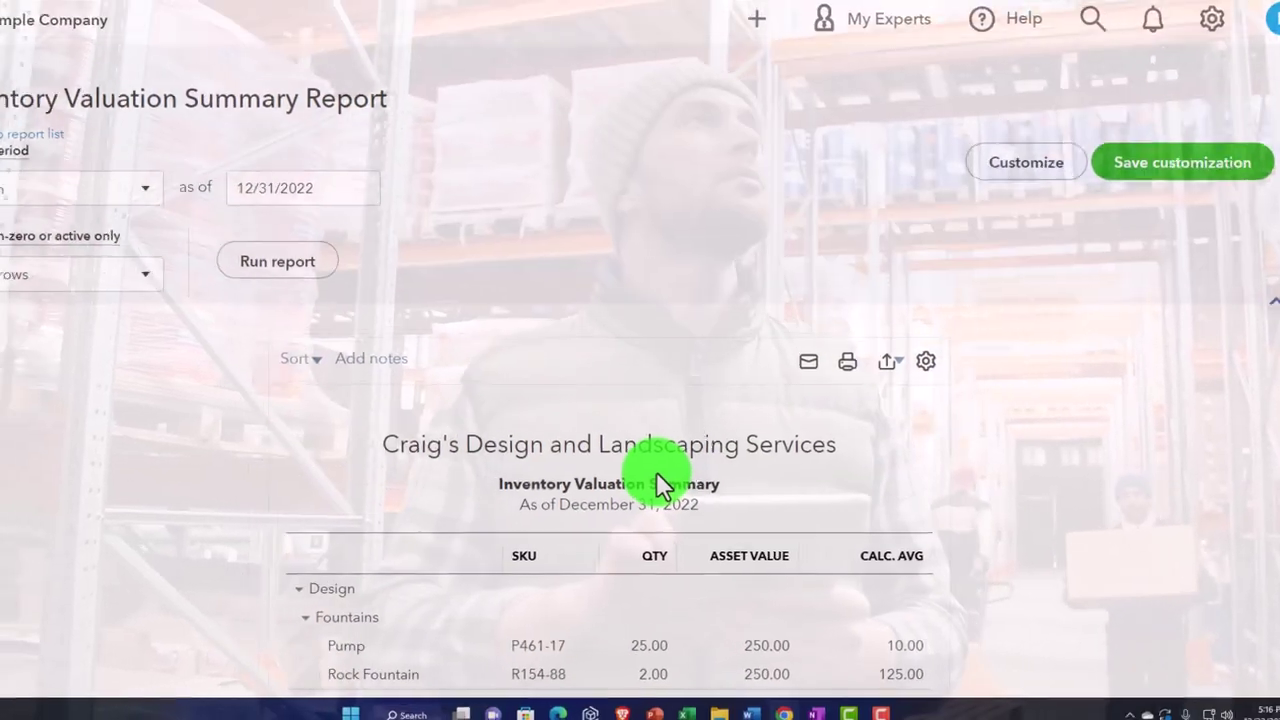
{"action": "scroll", "coordinate": [287, 367], "scroll_direction": "down", "scroll_amount": 4}
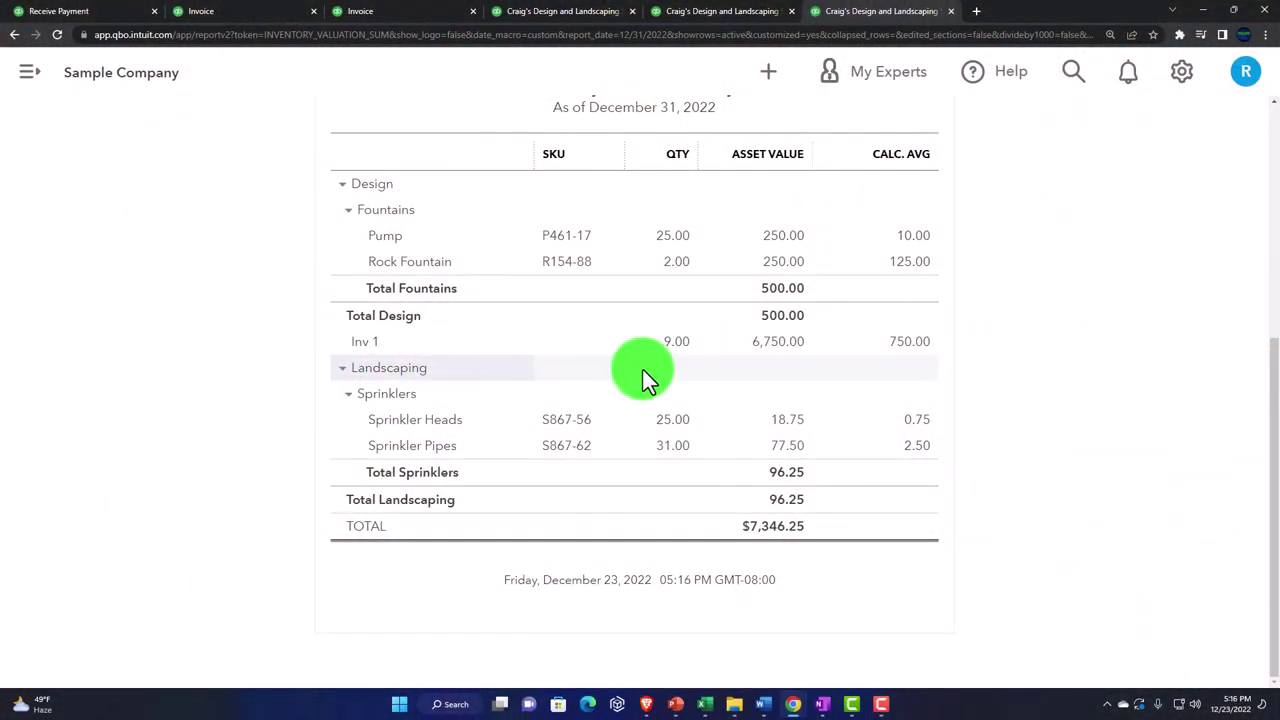
{"action": "scroll", "coordinate": [650, 375], "scroll_direction": "up", "scroll_amount": 5}
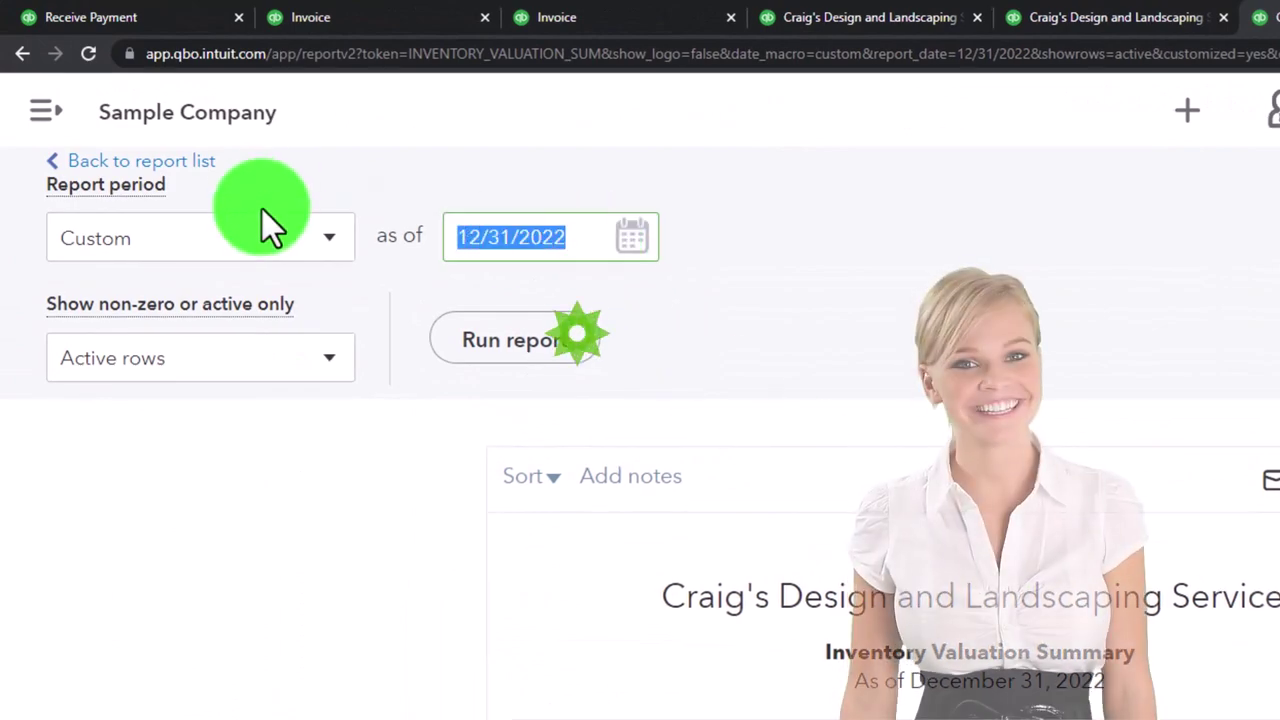
{"action": "left_click", "coordinate": [601, 252]}
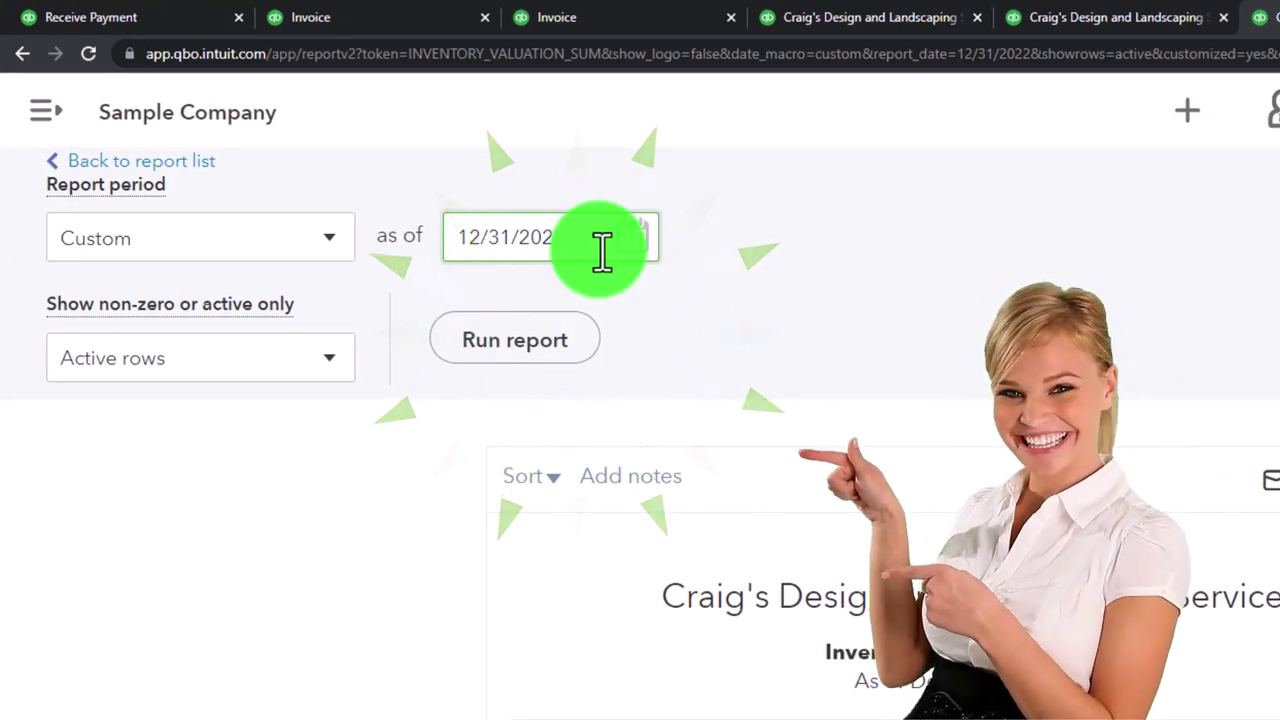
{"action": "type", "text": "3"}
{"action": "left_click", "coordinate": [514, 340]}
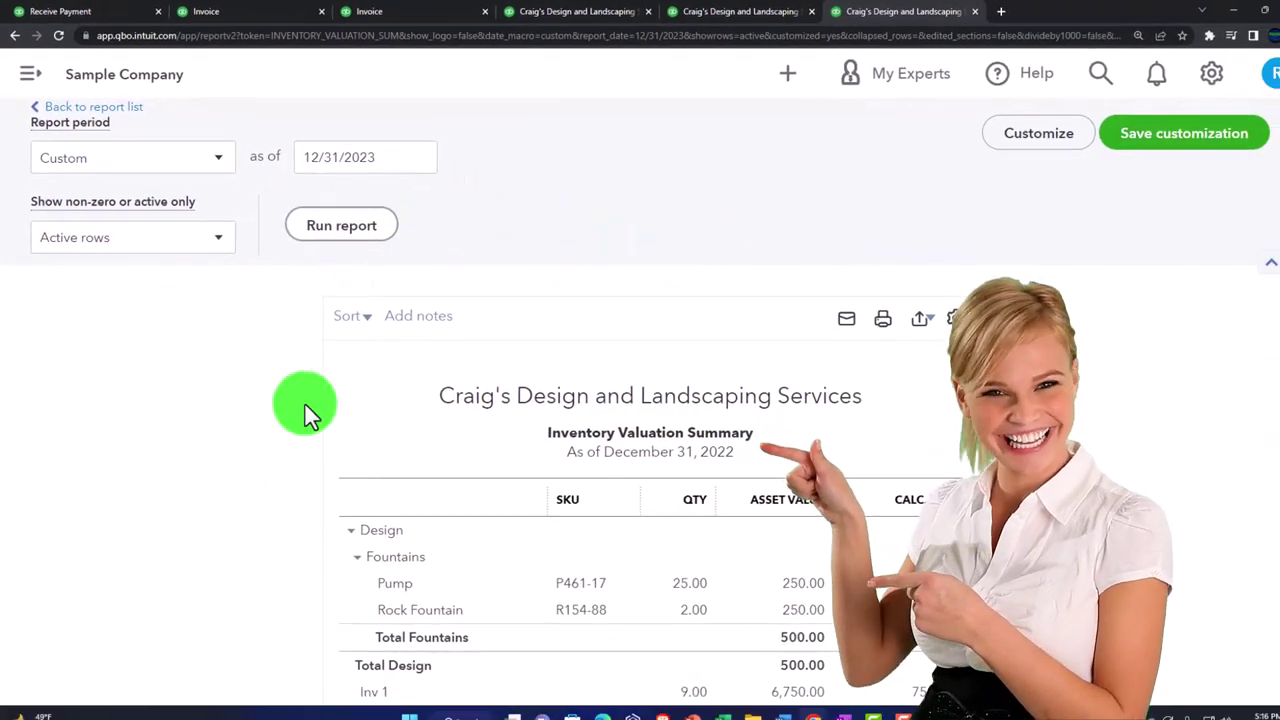
{"action": "scroll", "coordinate": [304, 402], "scroll_direction": "down", "scroll_amount": 3}
{"action": "scroll", "coordinate": [260, 439], "scroll_direction": "down", "scroll_amount": 2}
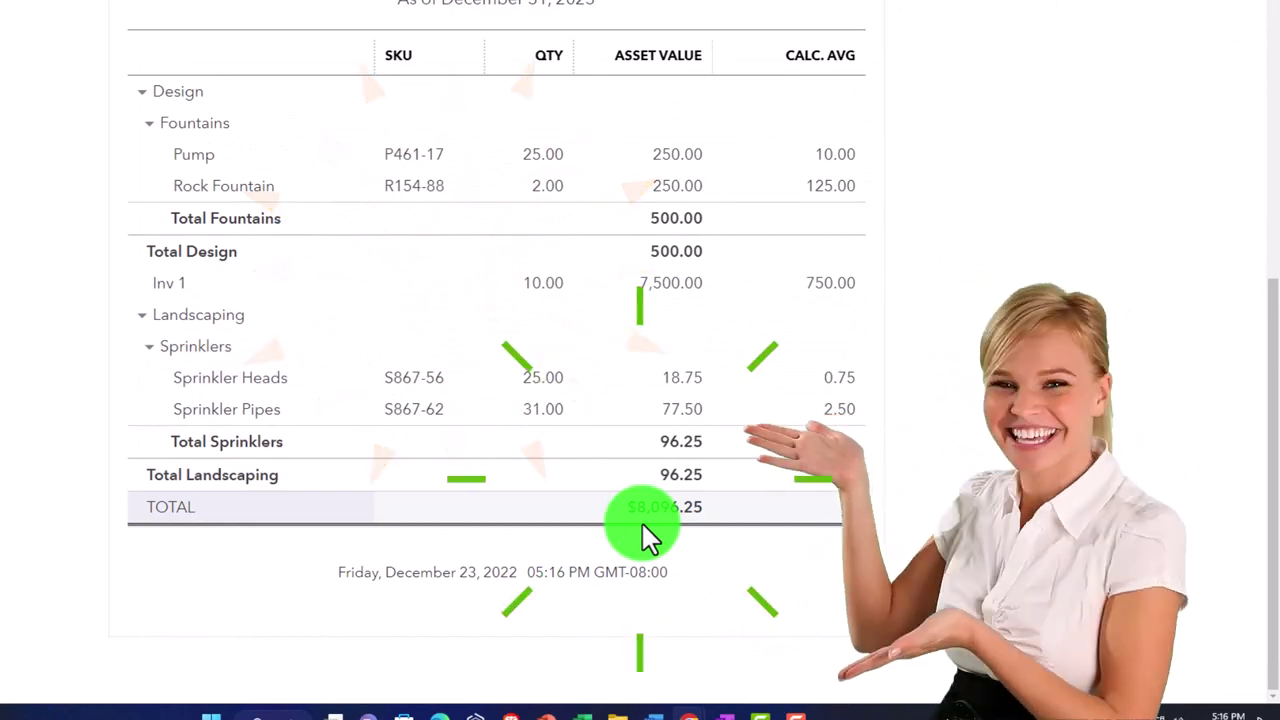
- Glance at invoice 1038 and the Balance Sheet, and in Excel relabel the reversing entry's Sales line in E2 as "Bad debt"
{"action": "left_click", "coordinate": [266, 12]}
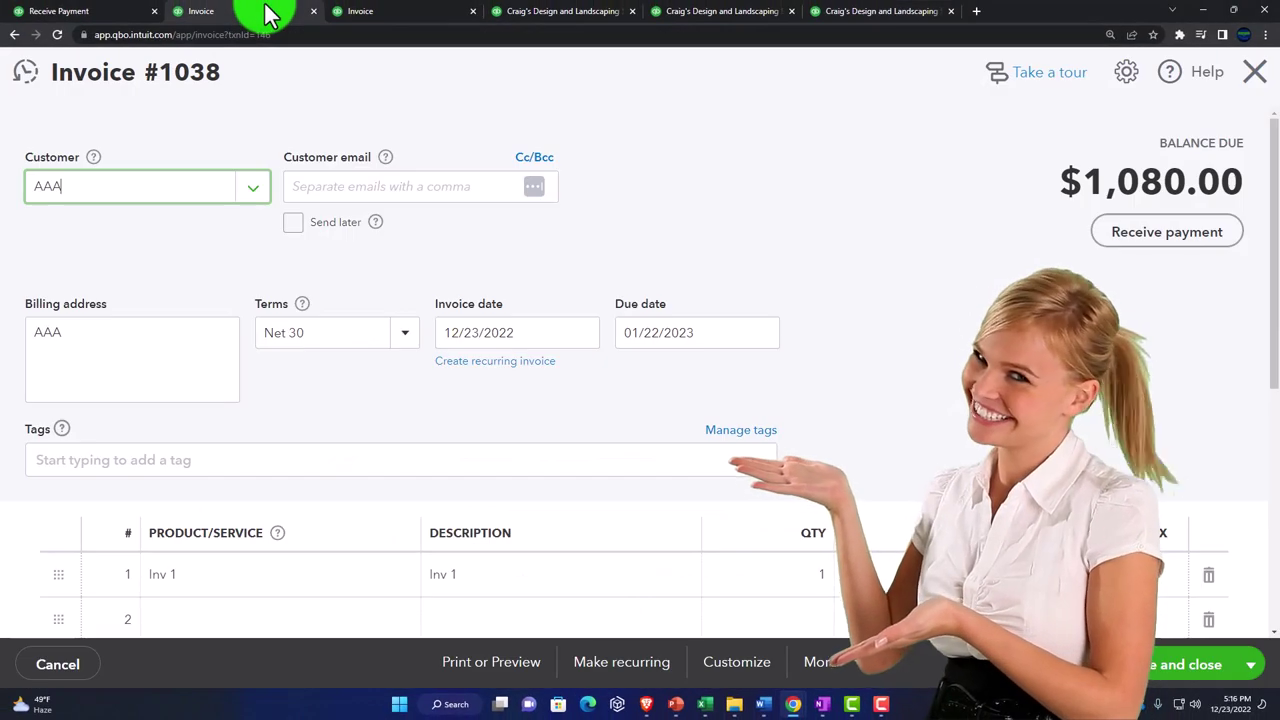
{"action": "left_click", "coordinate": [371, 11]}
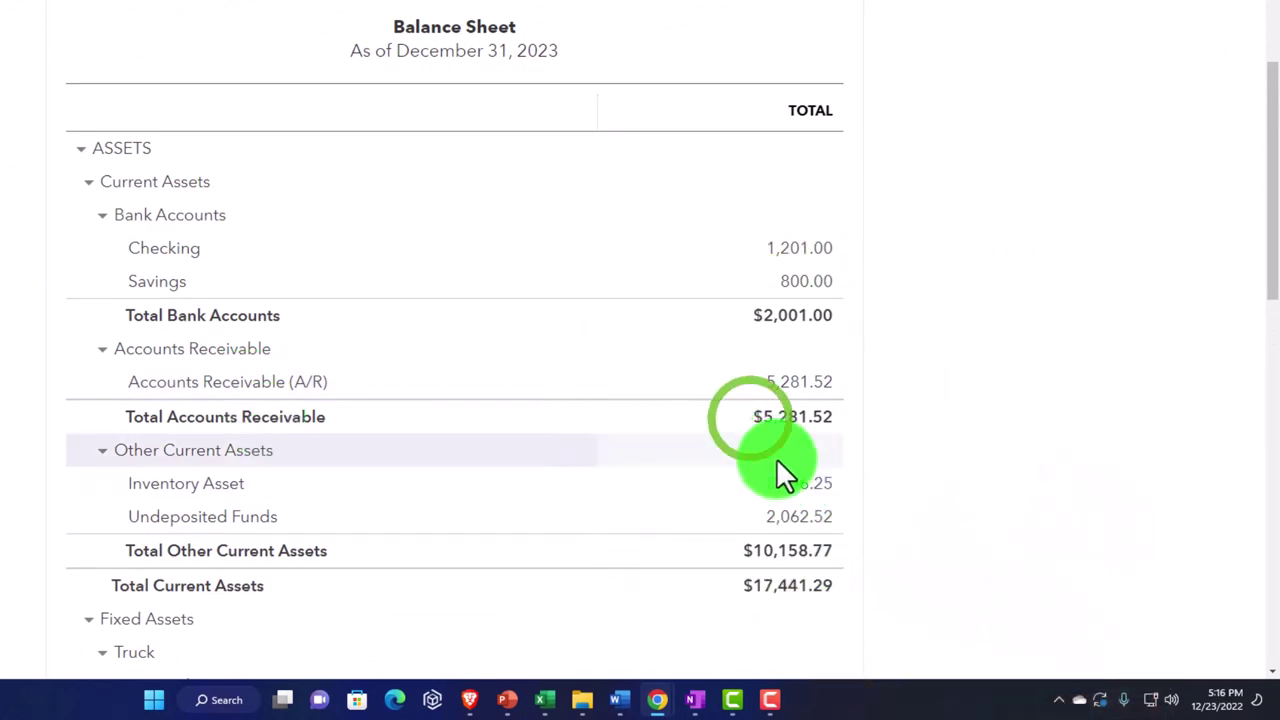
{"action": "left_click", "coordinate": [544, 699]}
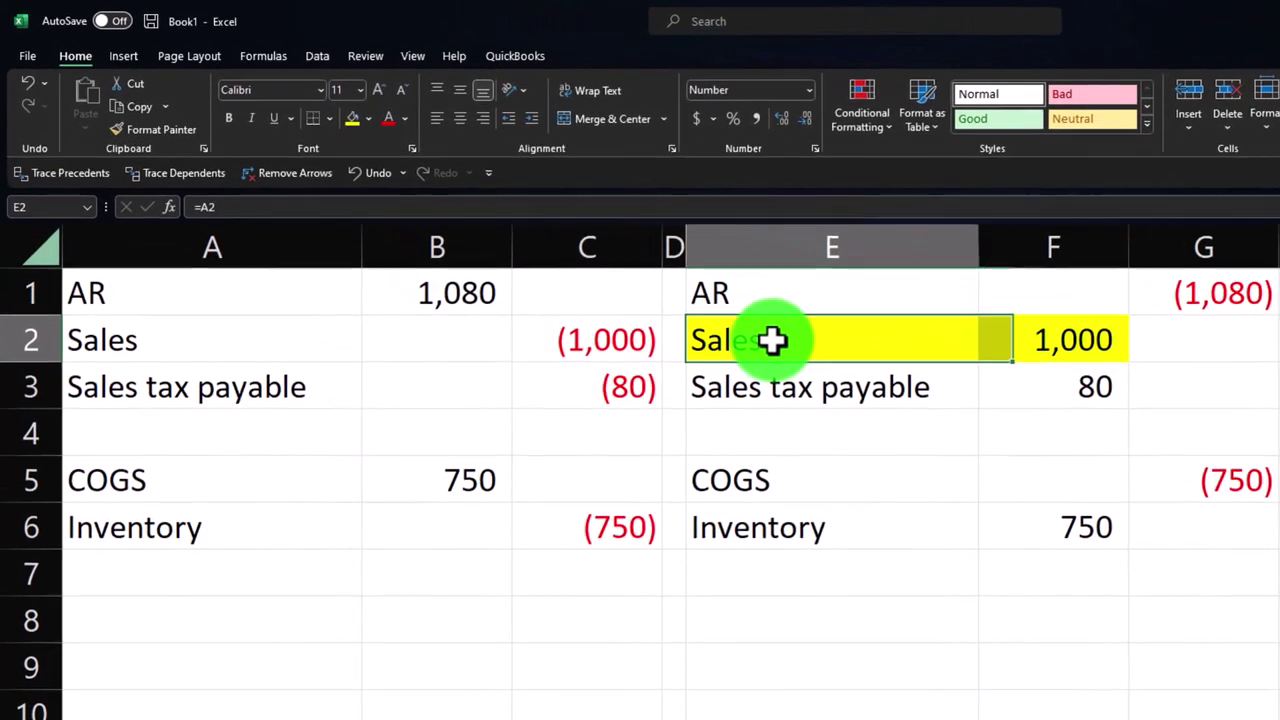
{"action": "double_click", "coordinate": [583, 258]}
{"action": "key", "text": "Return"}
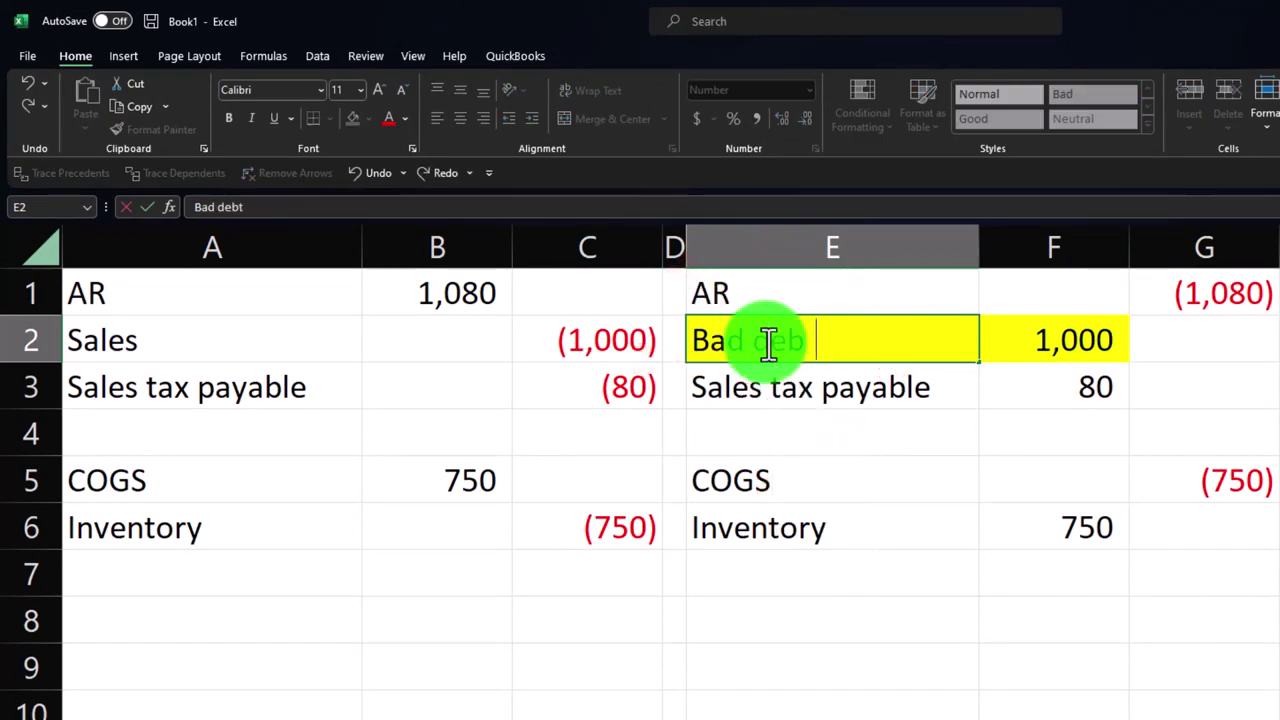
{"action": "key", "text": "Return"}
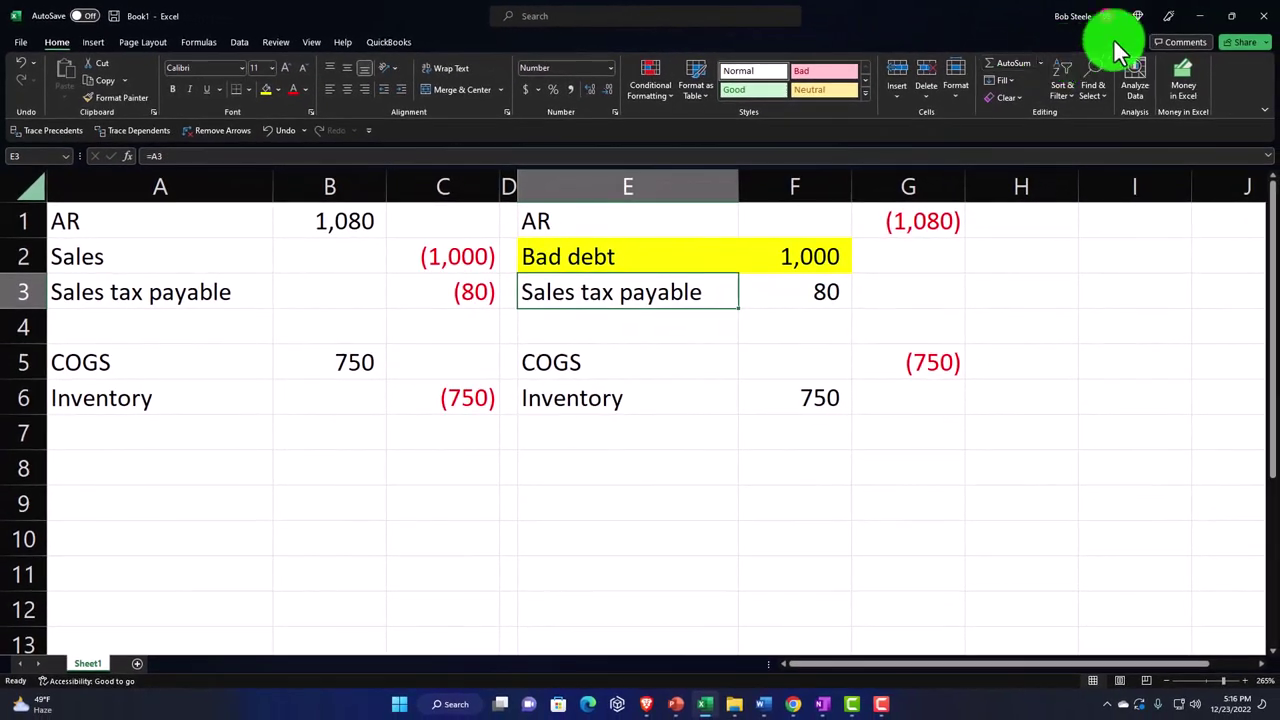
{"action": "left_click", "coordinate": [1207, 17]}
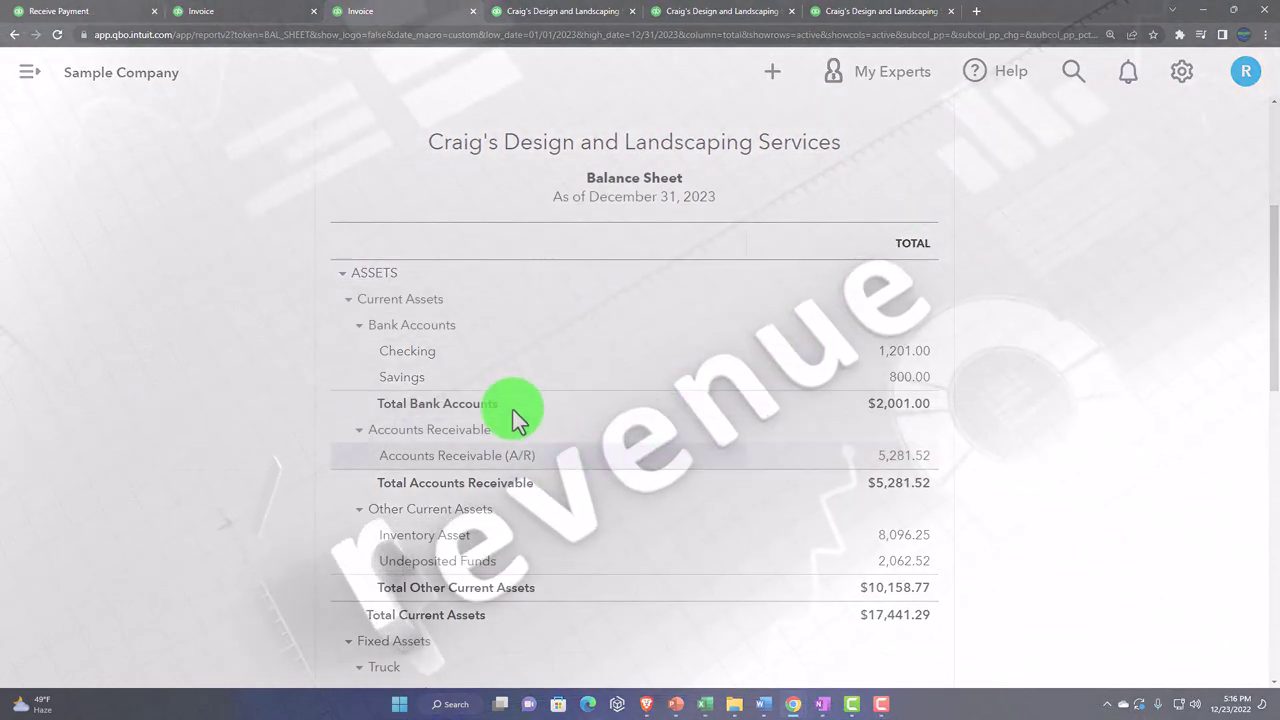
- Review the 2023 Profit and Loss, and examine credit memo 1039 and invoice 1038 in the customer's transaction list
{"action": "left_click", "coordinate": [516, 16]}
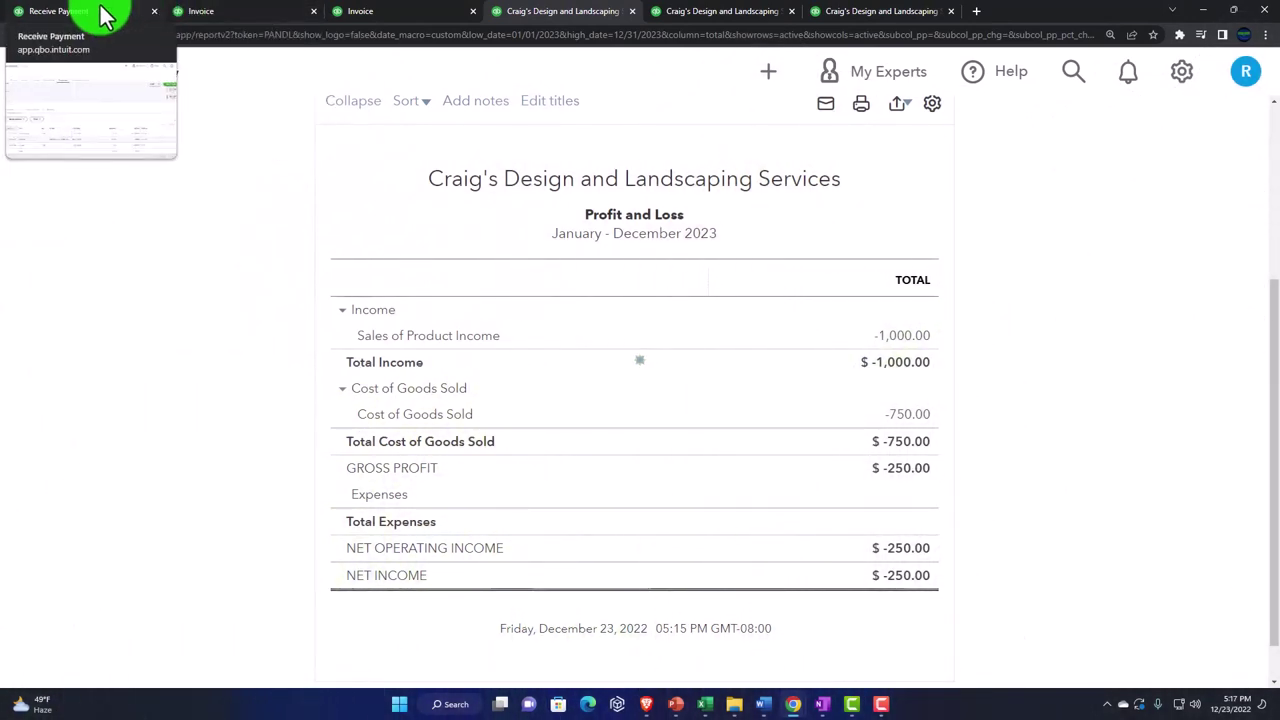
{"action": "left_click", "coordinate": [100, 12]}
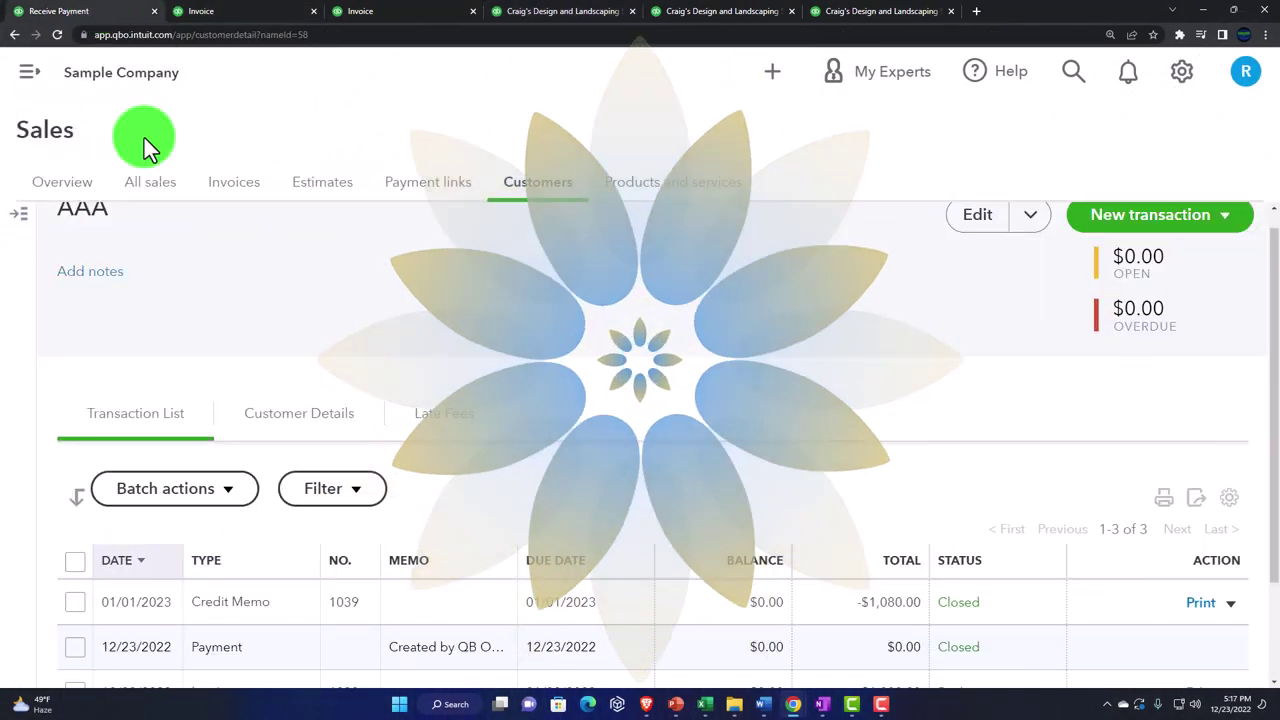
{"action": "scroll", "coordinate": [330, 420], "scroll_direction": "down", "scroll_amount": 2}
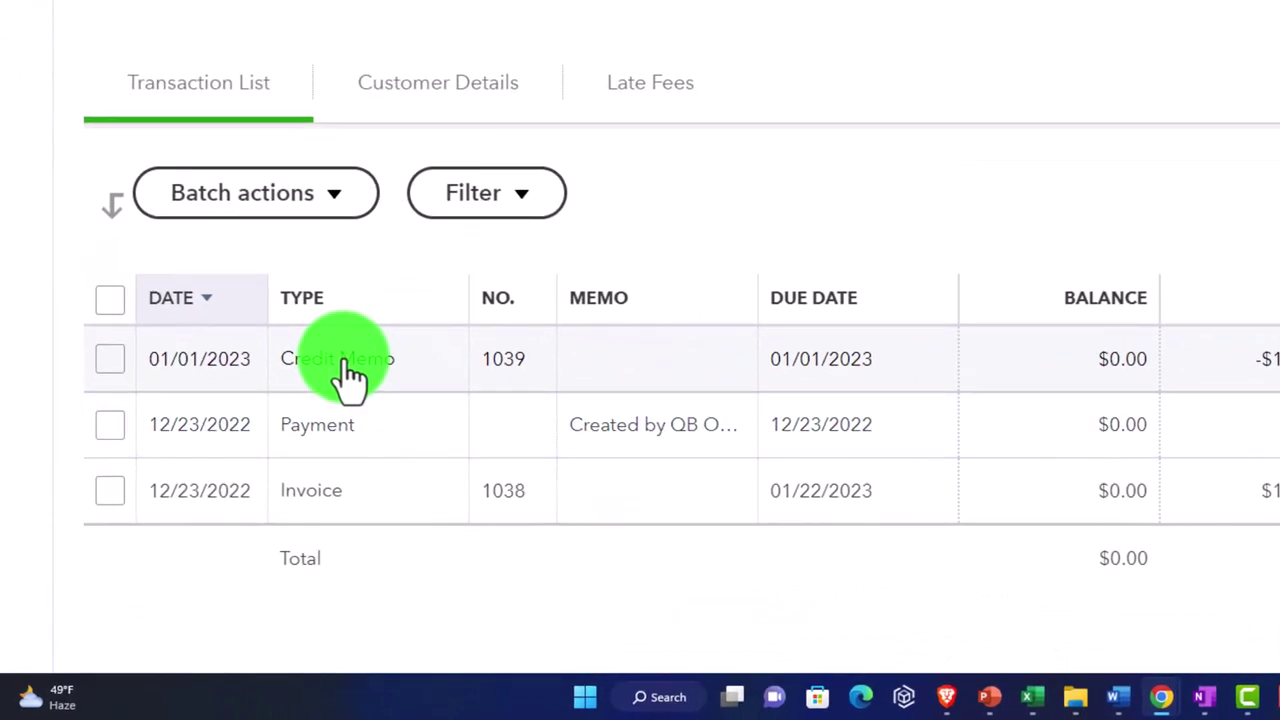
- Open credit memo 1039 and start a new service-type product on its second line
{"action": "left_click", "coordinate": [345, 362]}
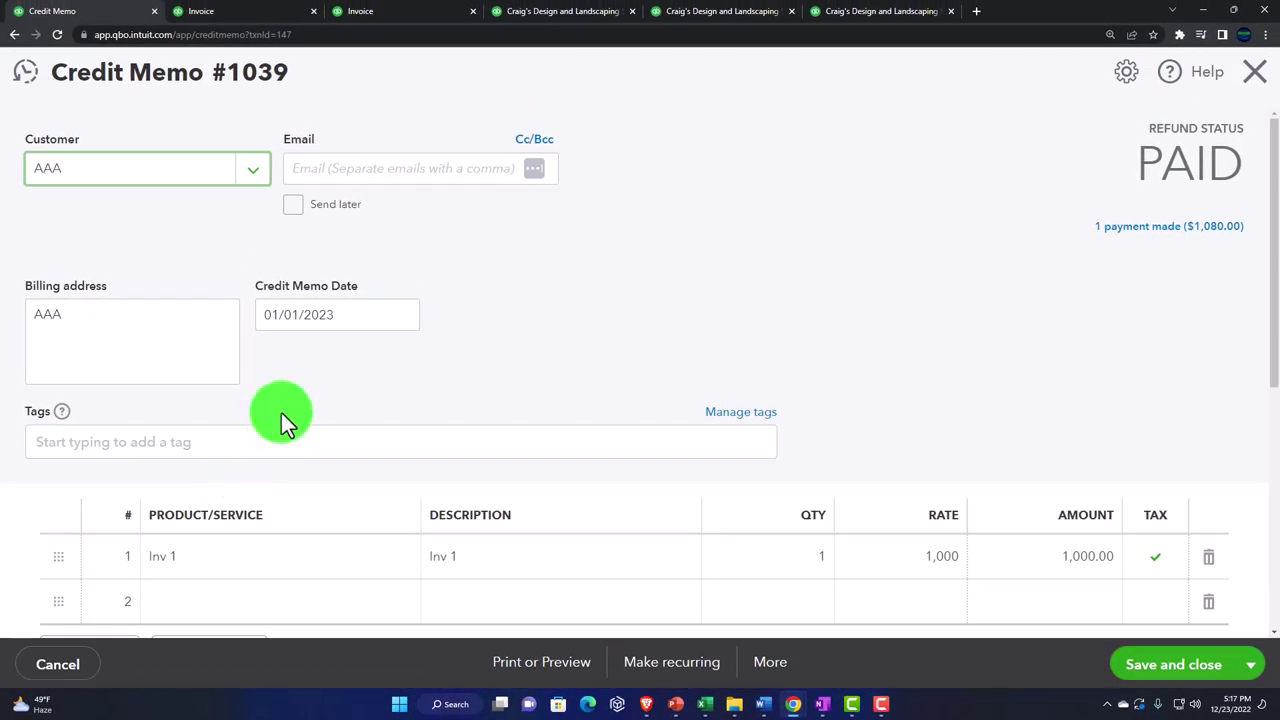
{"action": "scroll", "coordinate": [281, 413], "scroll_direction": "down", "scroll_amount": 1}
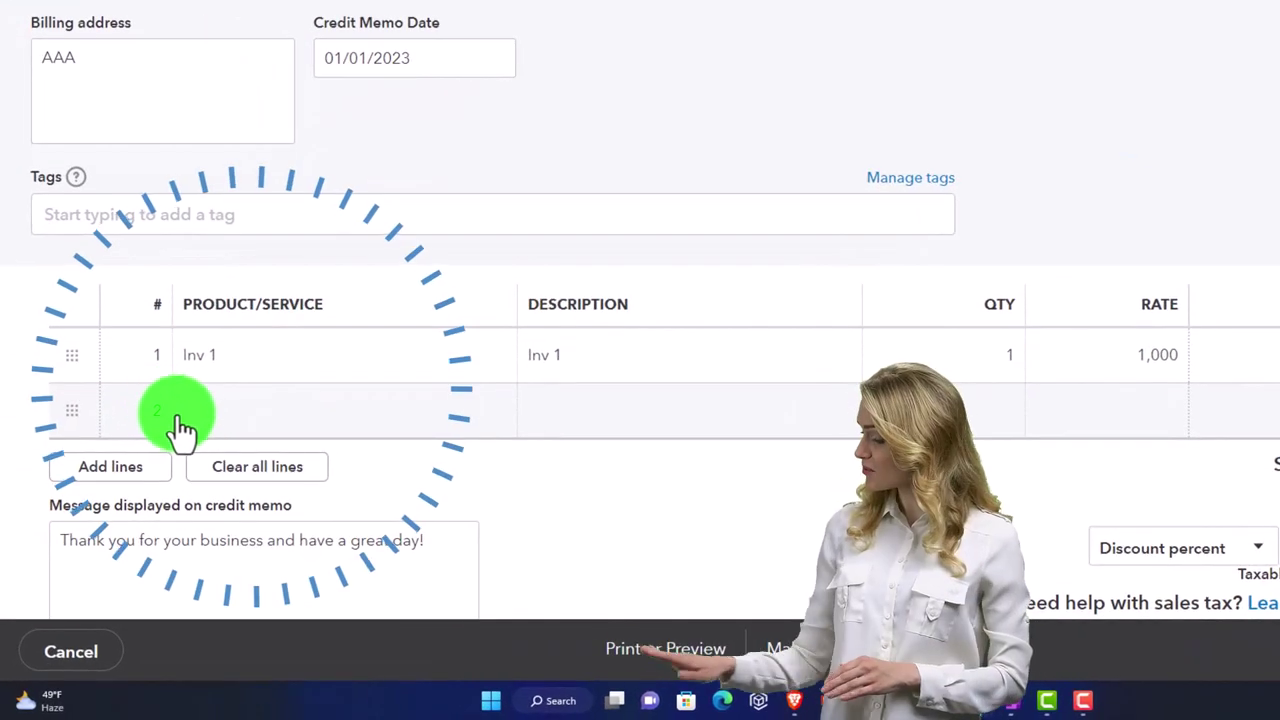
{"action": "left_click", "coordinate": [236, 425]}
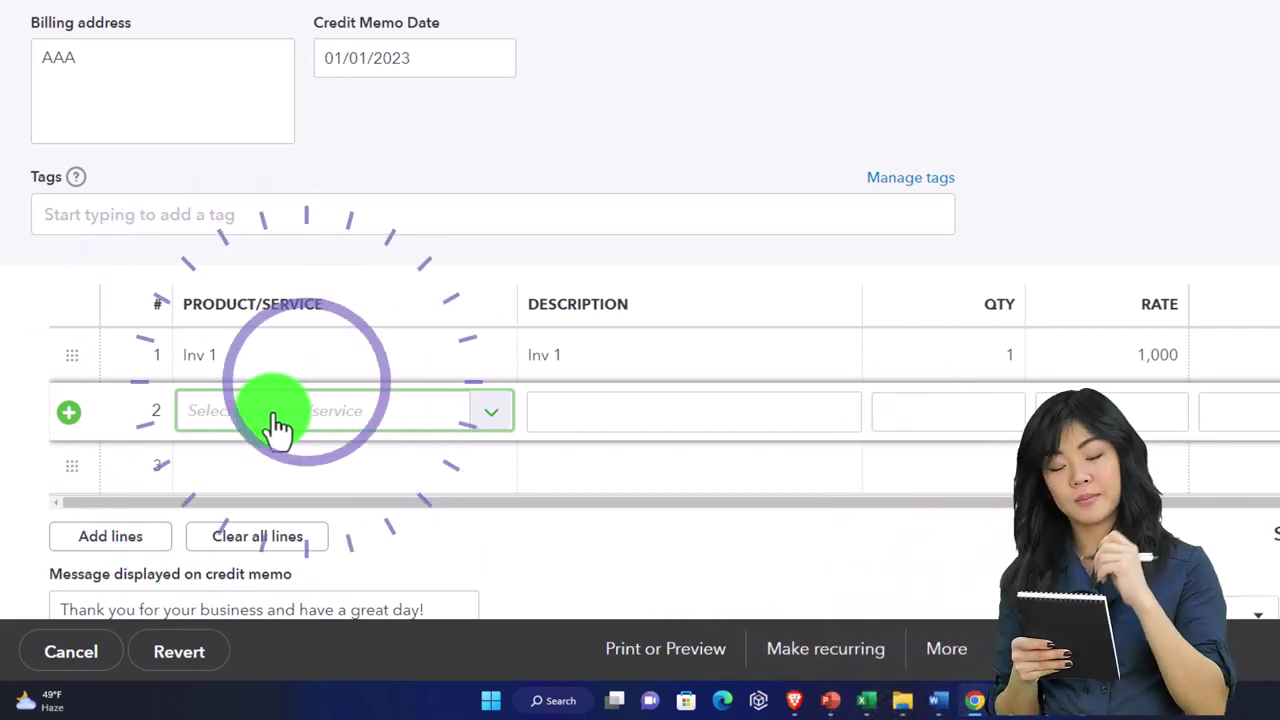
{"action": "left_click", "coordinate": [487, 424]}
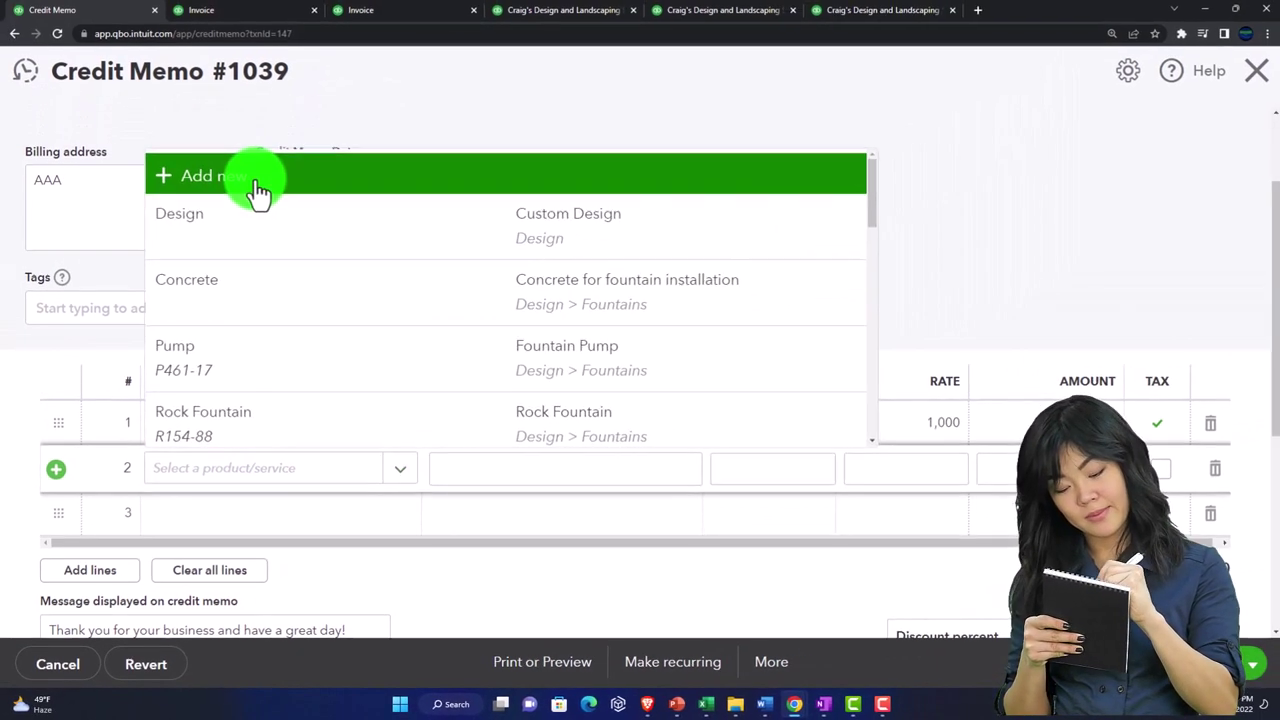
{"action": "left_click", "coordinate": [258, 190]}
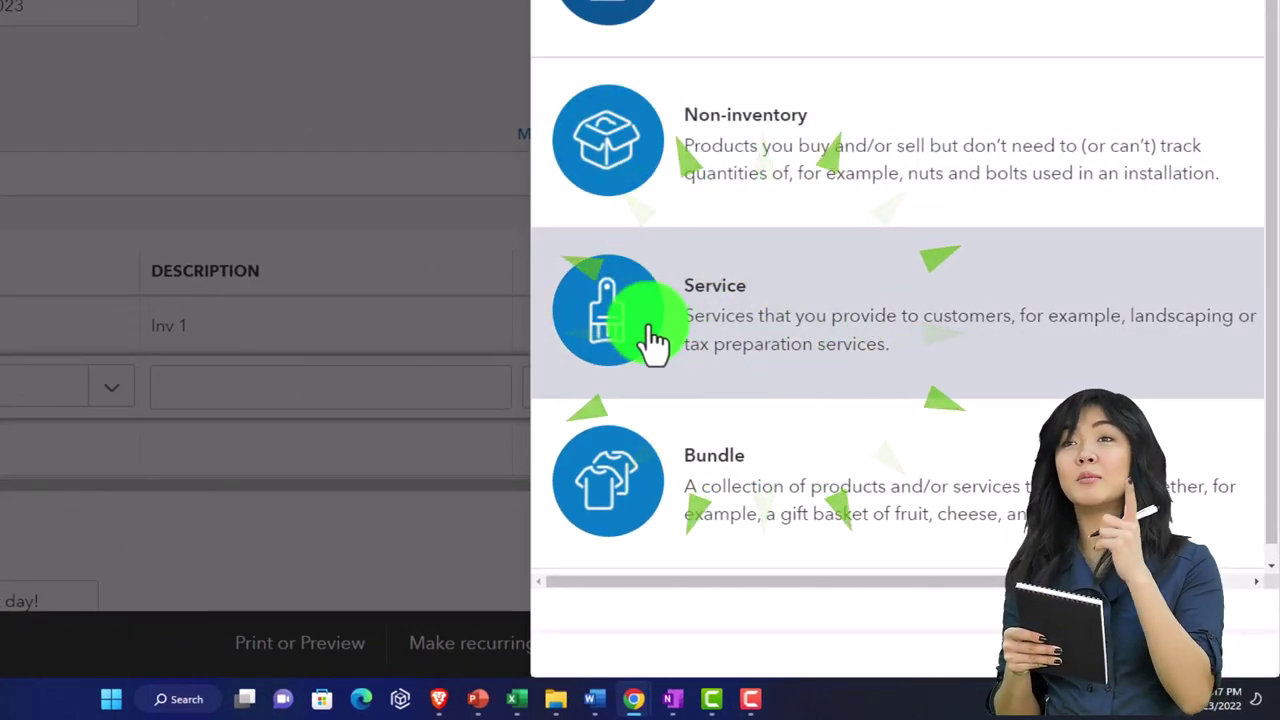
{"action": "left_click", "coordinate": [652, 340]}
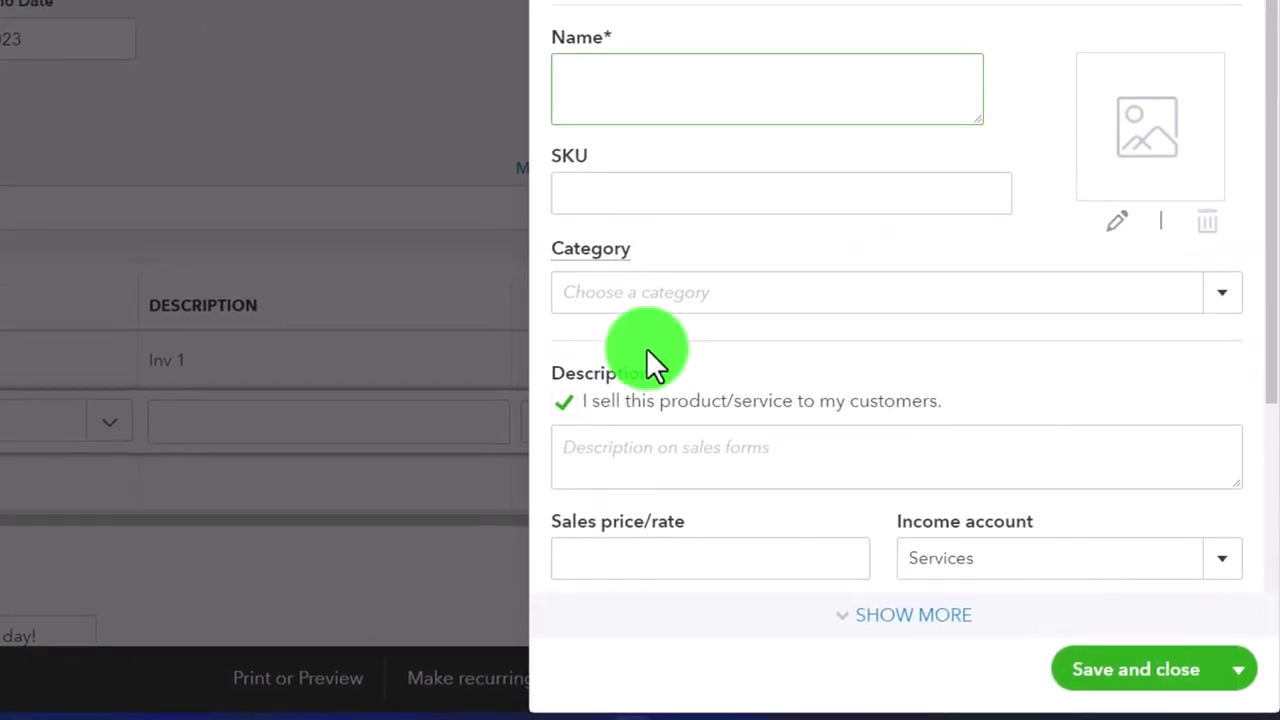
- Name the new service item "Bad debt" and enter "Bad debt" as its sales description
{"action": "type", "text": "Bad debt"}
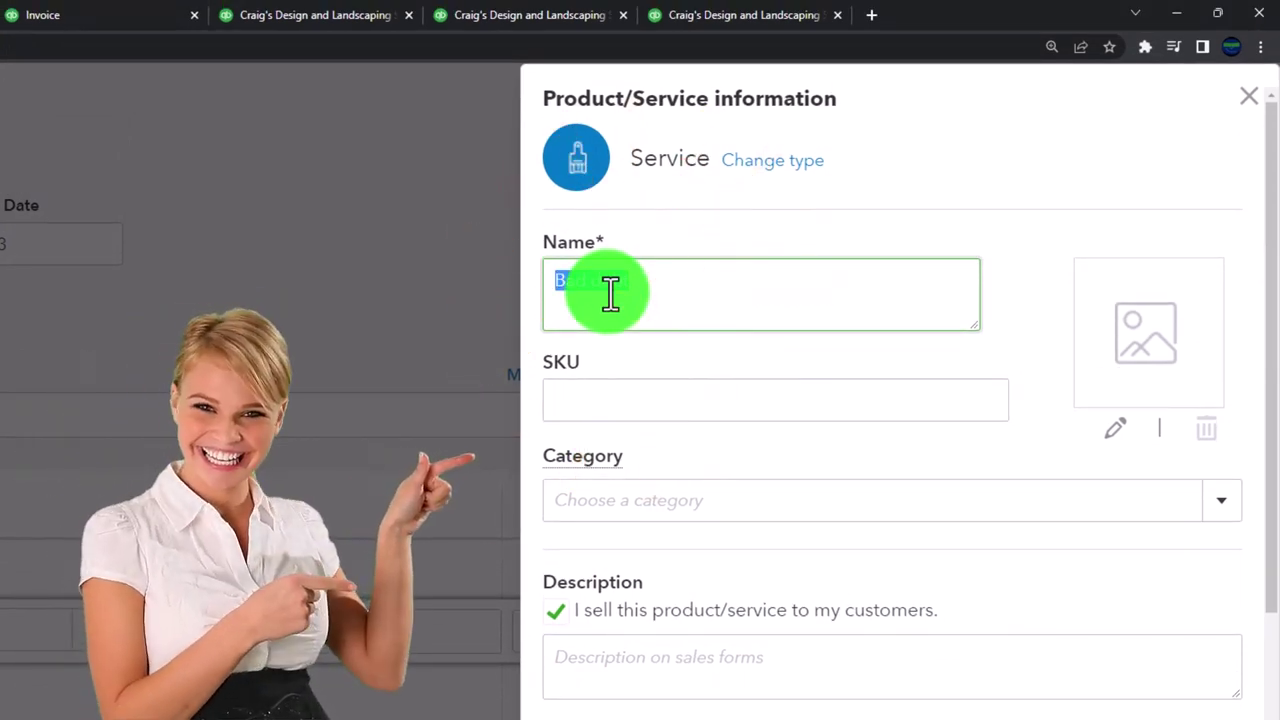
{"action": "scroll", "coordinate": [757, 409], "scroll_direction": "down", "scroll_amount": 3}
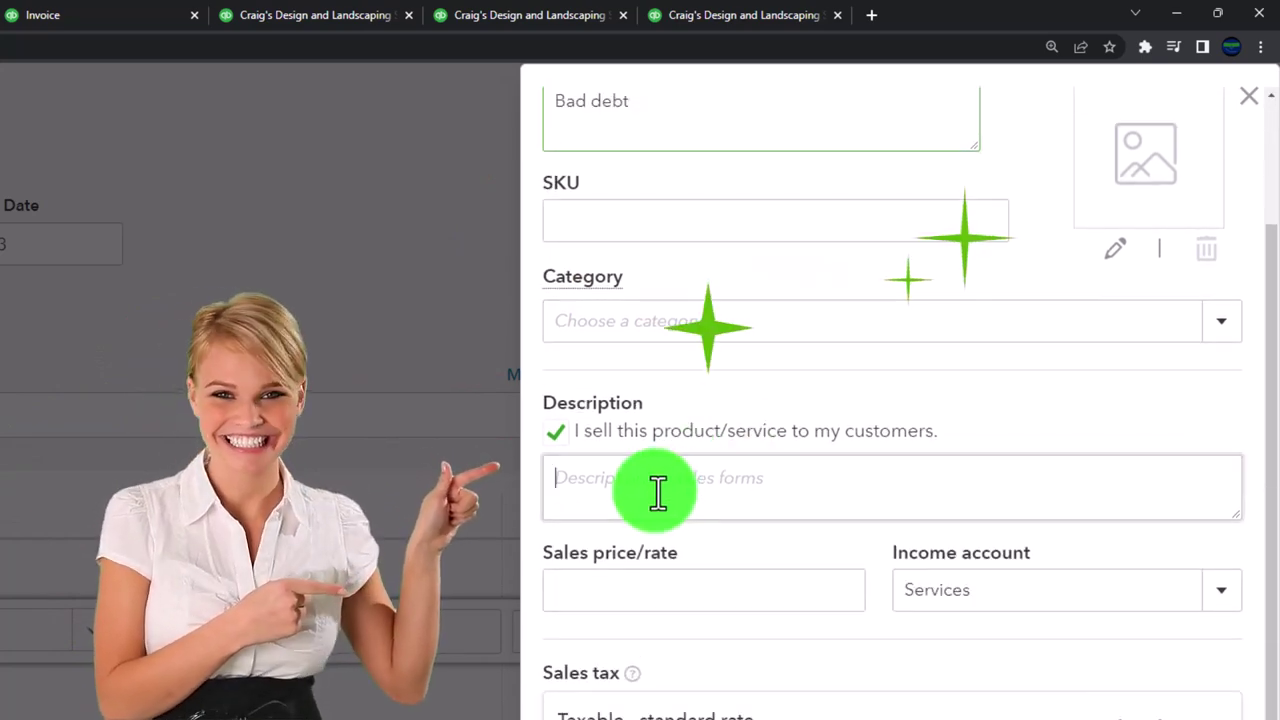
{"action": "scroll", "coordinate": [658, 490], "scroll_direction": "down", "scroll_amount": 2}
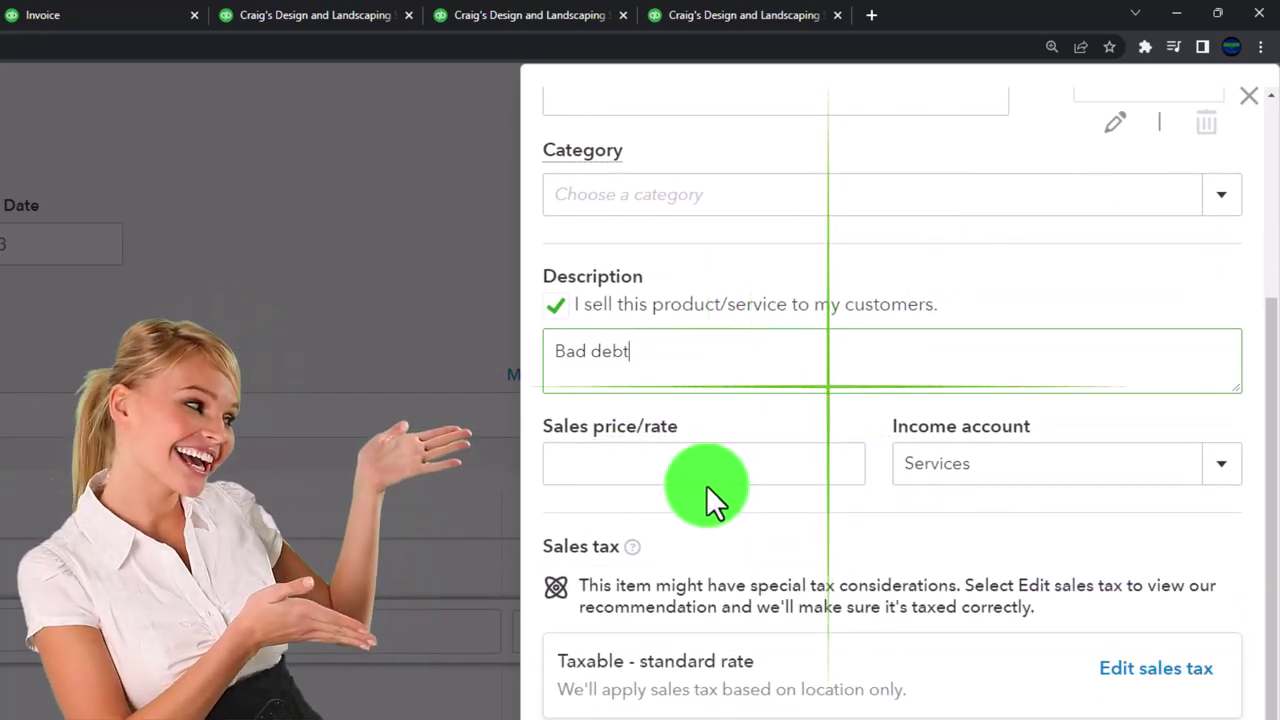
{"action": "scroll", "coordinate": [982, 486], "scroll_direction": "down", "scroll_amount": 1}
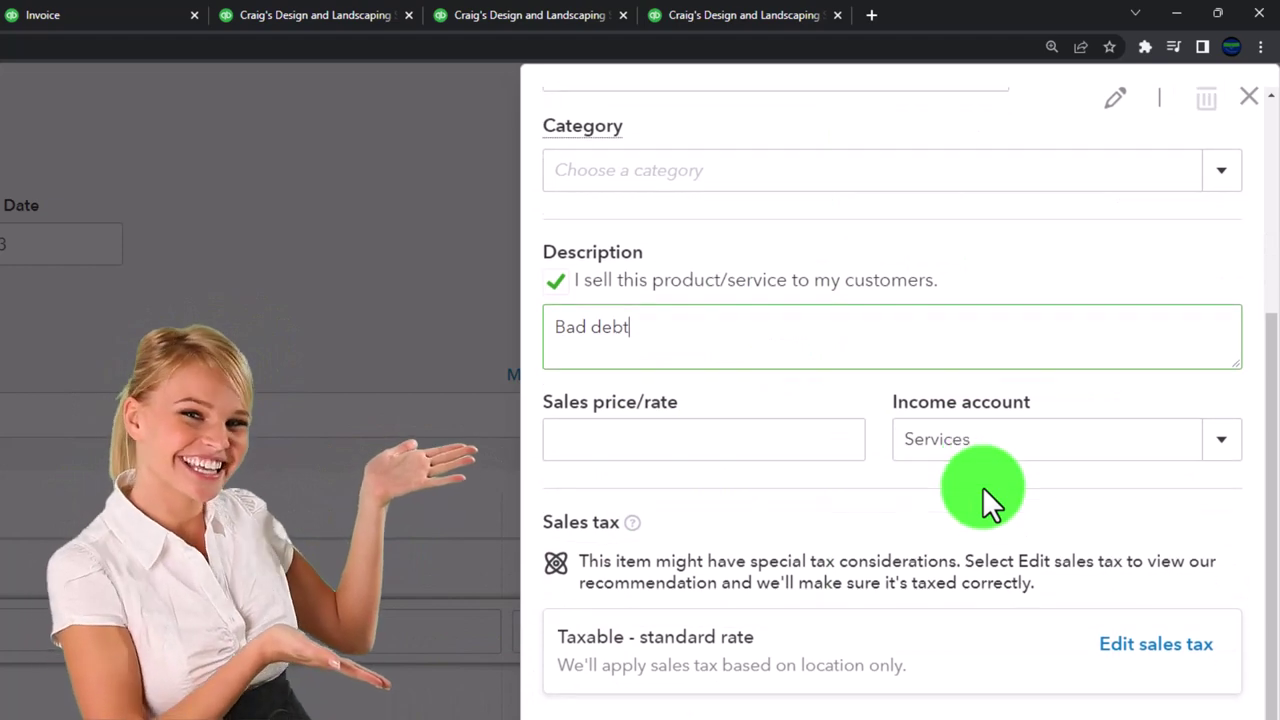
- Look through the existing accounts for the item's income account and start adding a new one
{"action": "left_click", "coordinate": [980, 419]}
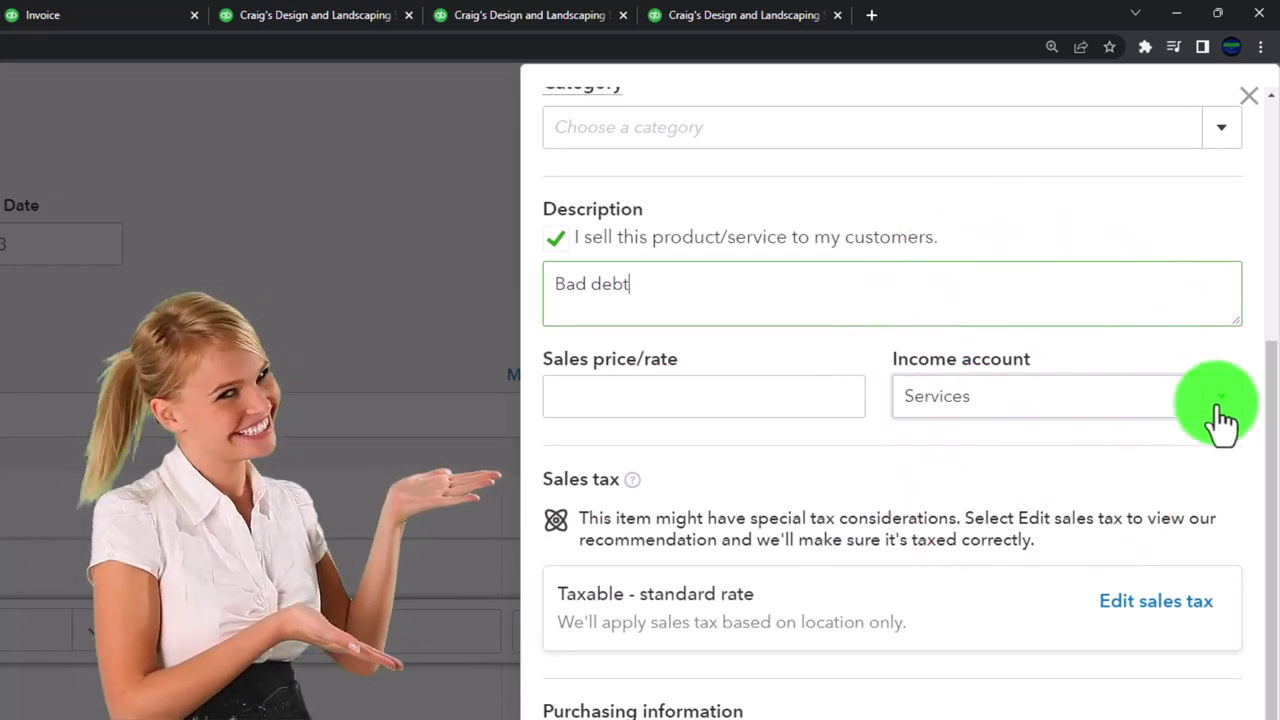
{"action": "left_click", "coordinate": [1220, 405]}
{"action": "scroll", "coordinate": [1120, 434], "scroll_direction": "down", "scroll_amount": 5}
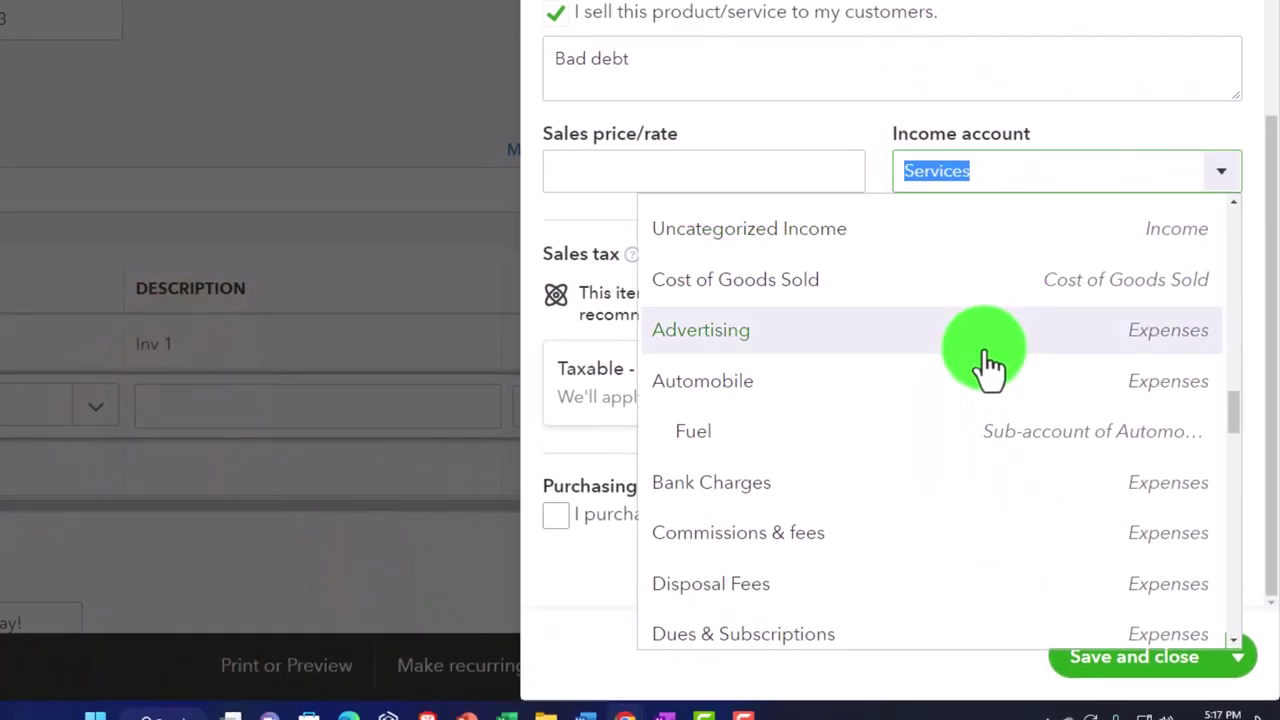
{"action": "scroll", "coordinate": [985, 372], "scroll_direction": "down", "scroll_amount": 3}
{"action": "scroll", "coordinate": [975, 392], "scroll_direction": "up", "scroll_amount": 12}
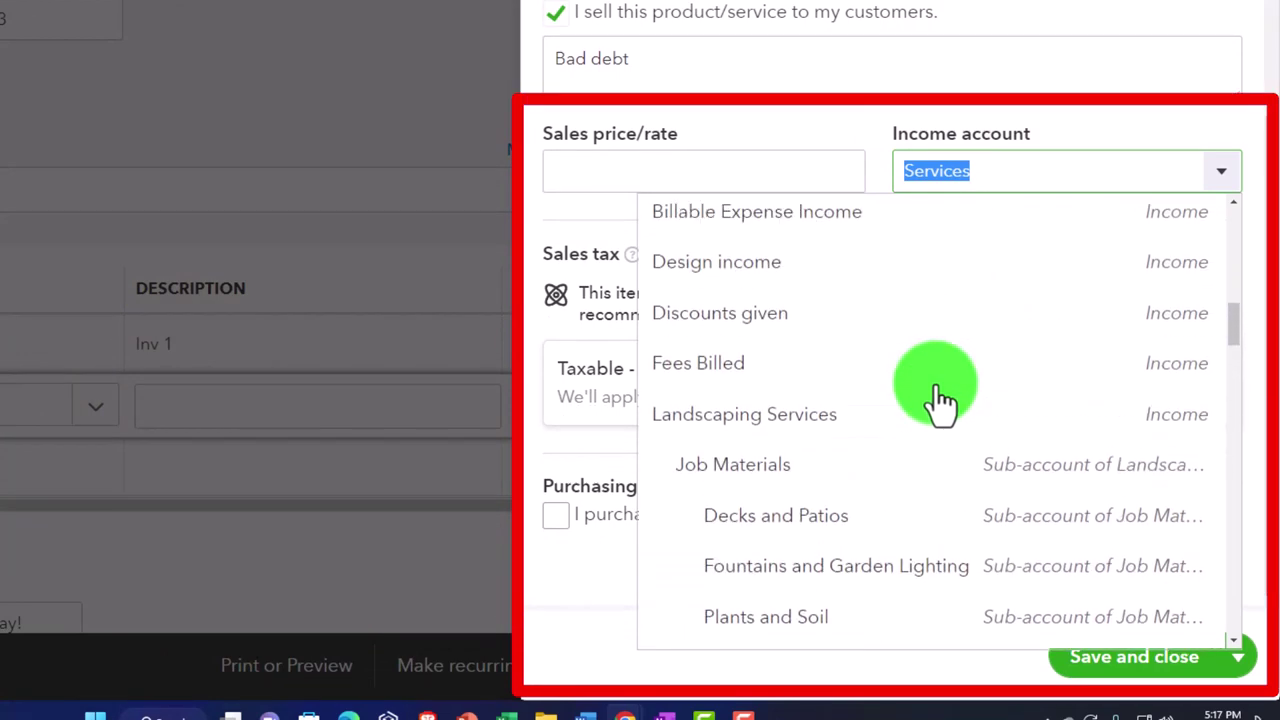
{"action": "scroll", "coordinate": [940, 400], "scroll_direction": "up", "scroll_amount": 10}
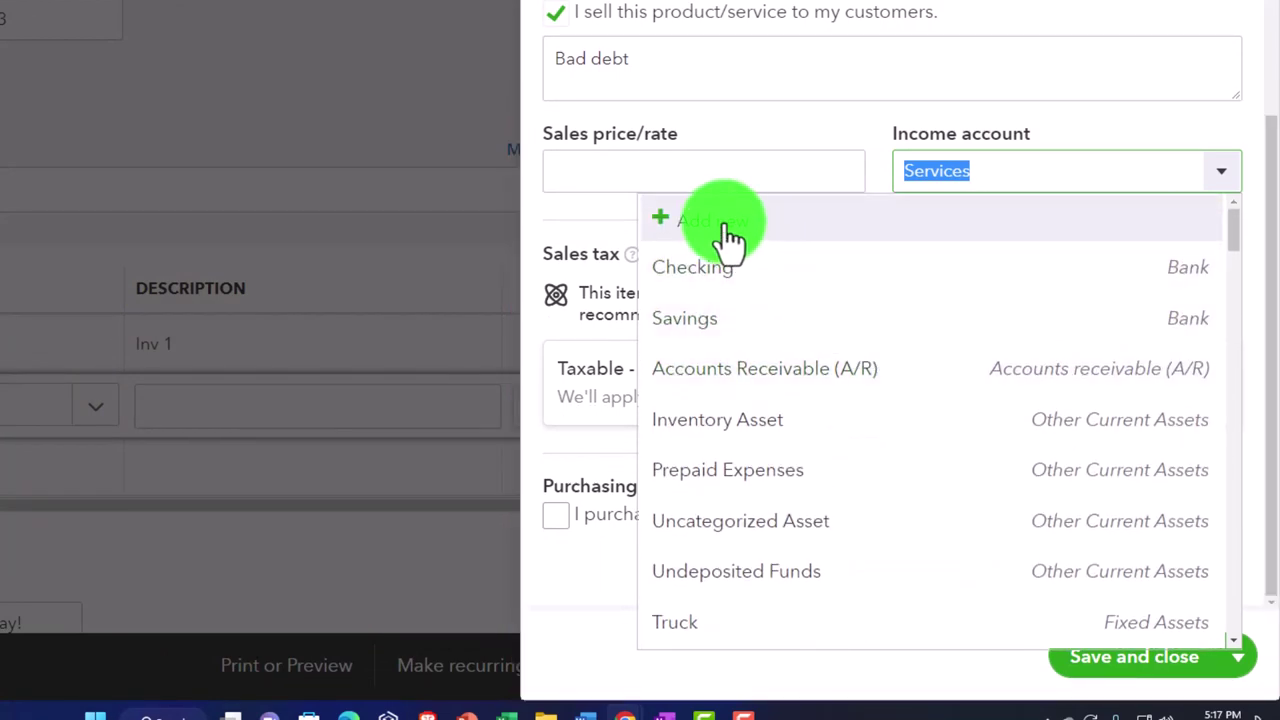
{"action": "left_click", "coordinate": [726, 228]}
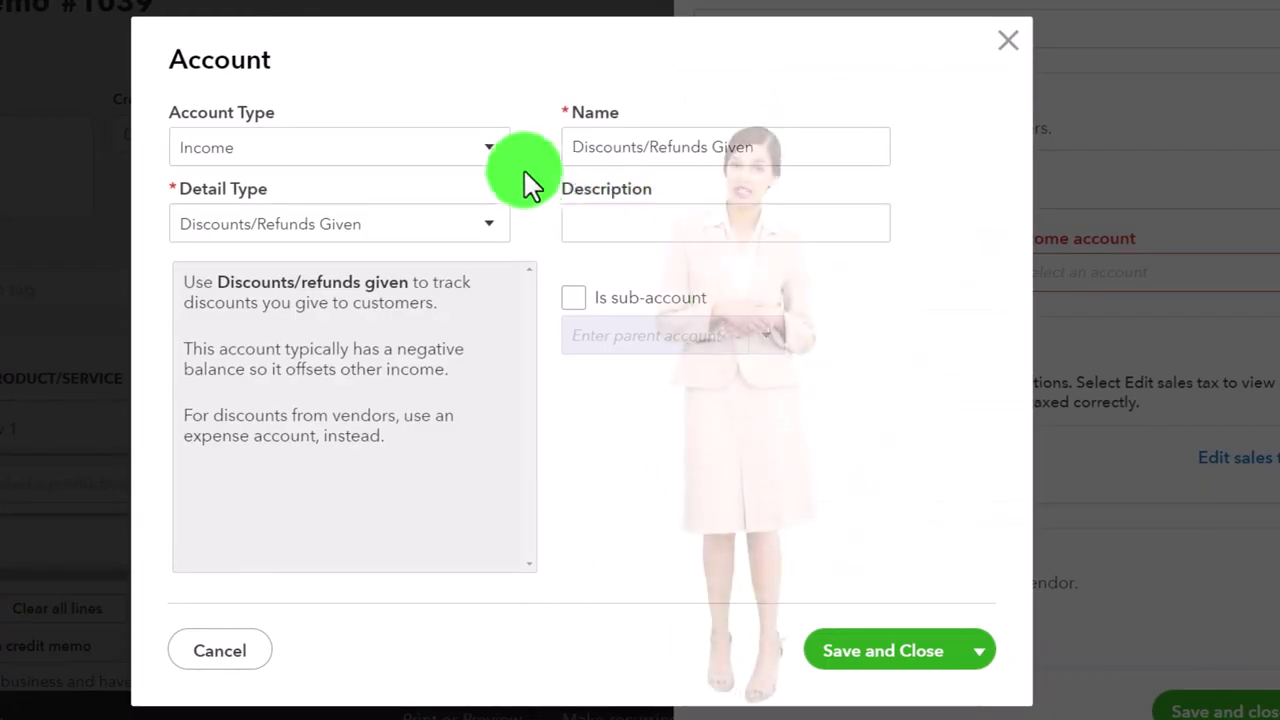
- Set the new account's type to Expenses and its detail type to Other Business Expenses
{"action": "left_click", "coordinate": [492, 155]}
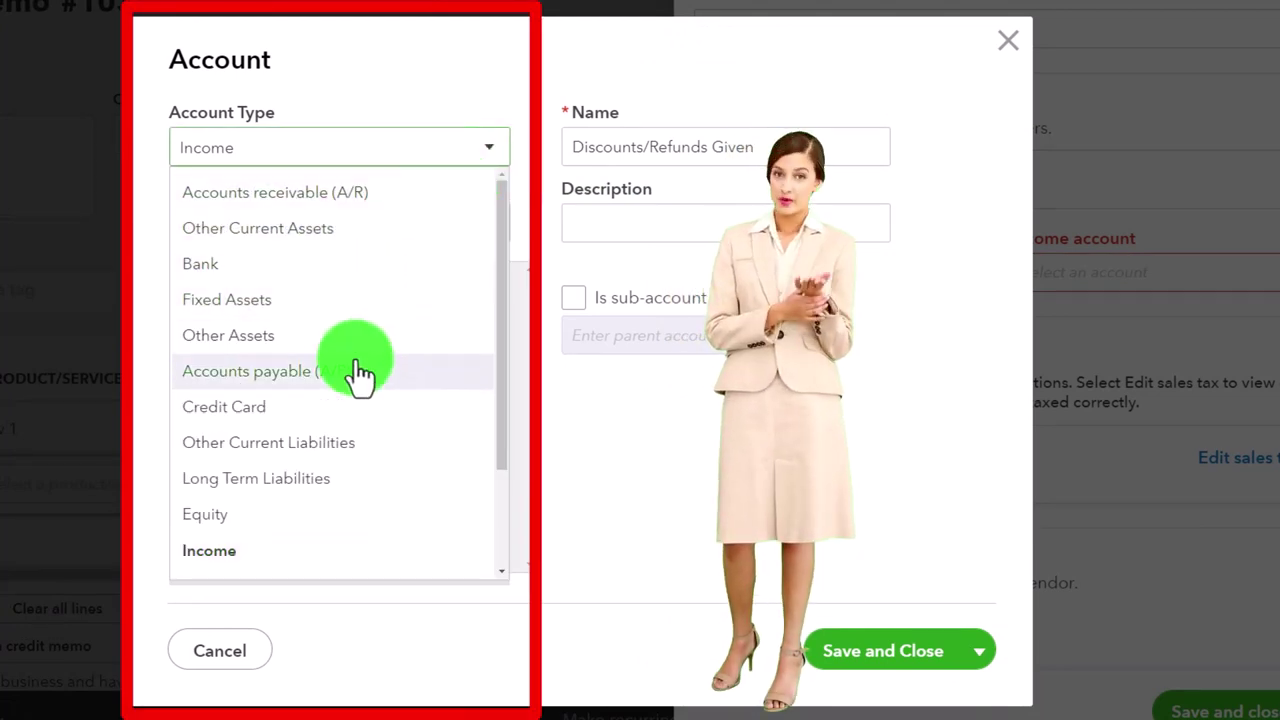
{"action": "scroll", "coordinate": [358, 383], "scroll_direction": "down", "scroll_amount": 3}
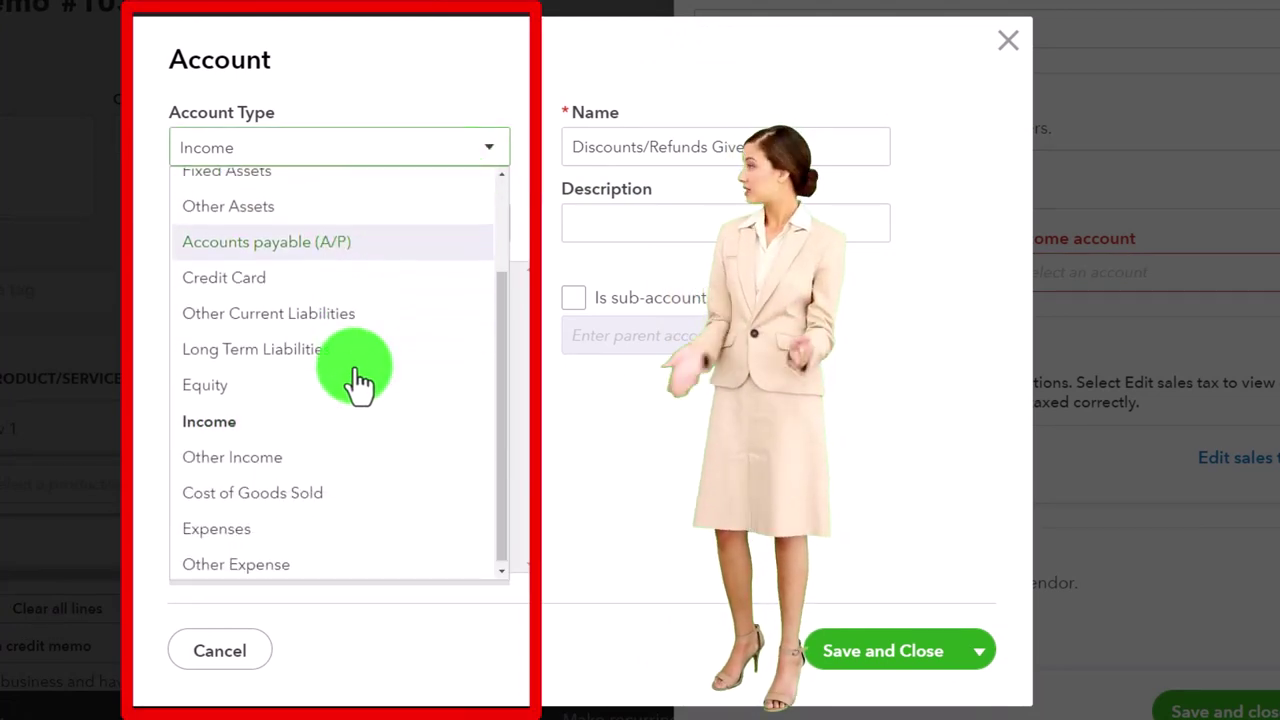
{"action": "left_click", "coordinate": [273, 530]}
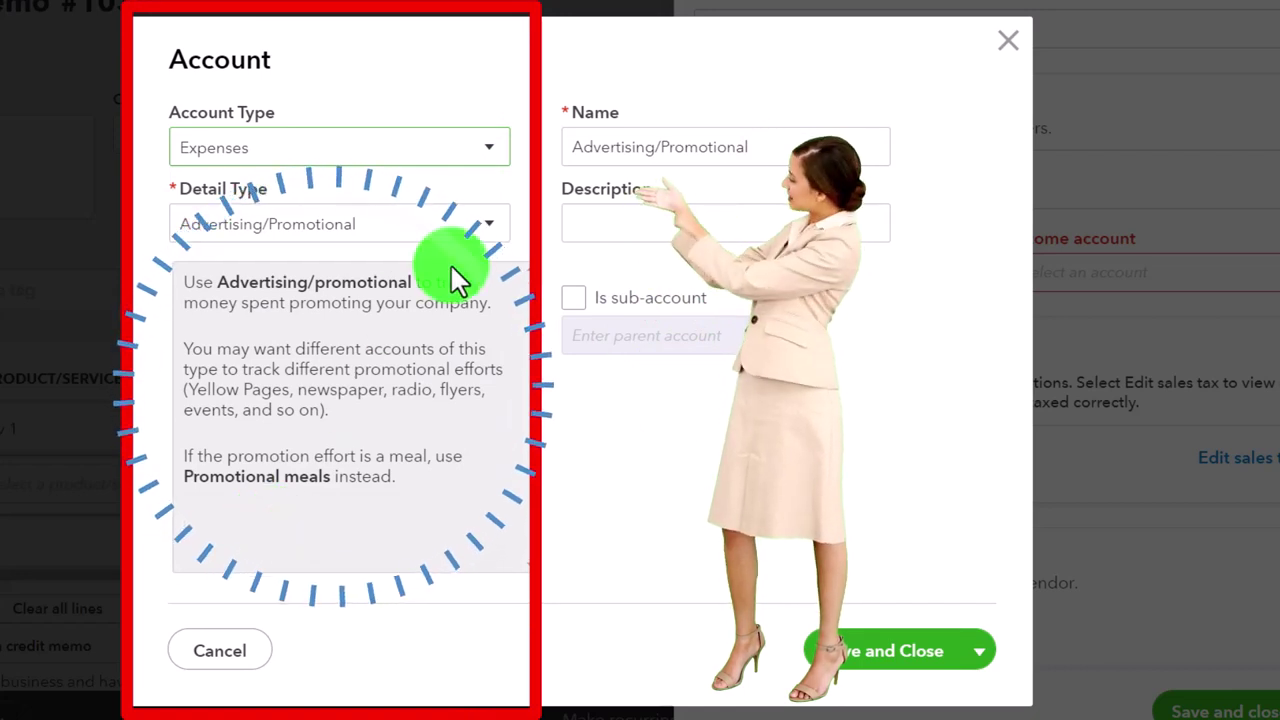
{"action": "left_click", "coordinate": [498, 238]}
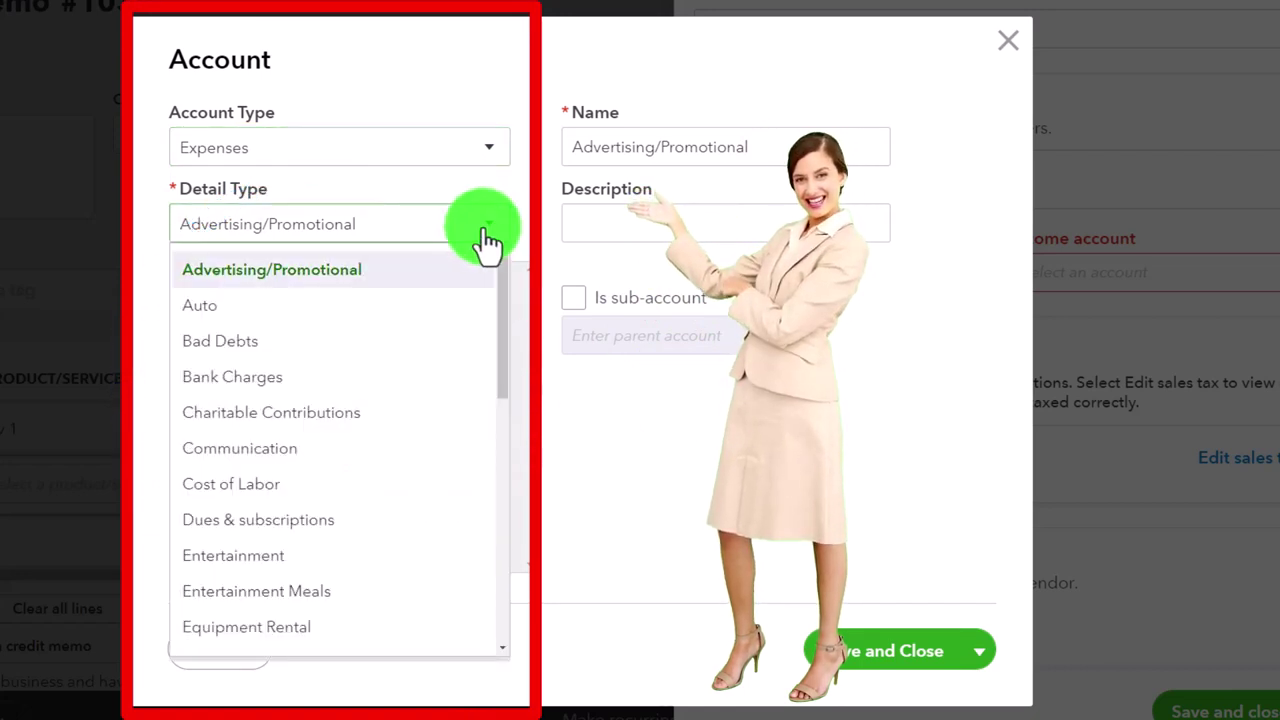
{"action": "scroll", "coordinate": [371, 466], "scroll_direction": "down", "scroll_amount": 3}
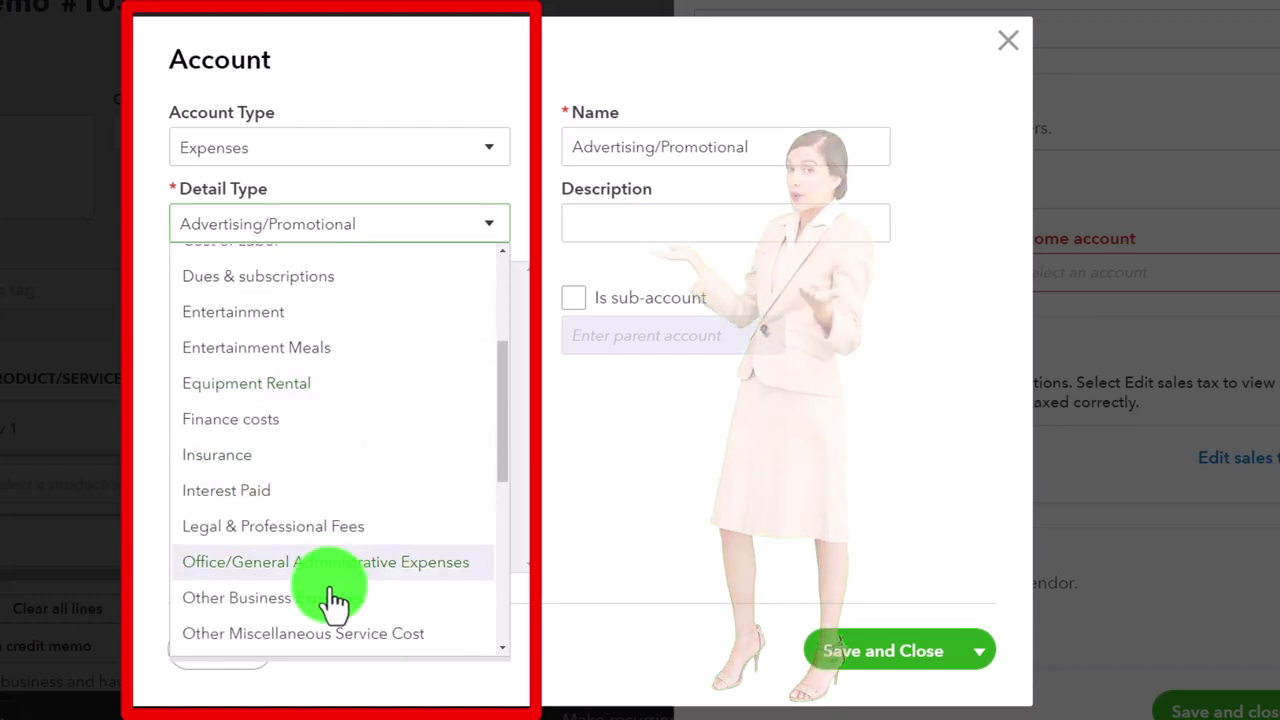
{"action": "left_click", "coordinate": [331, 616]}
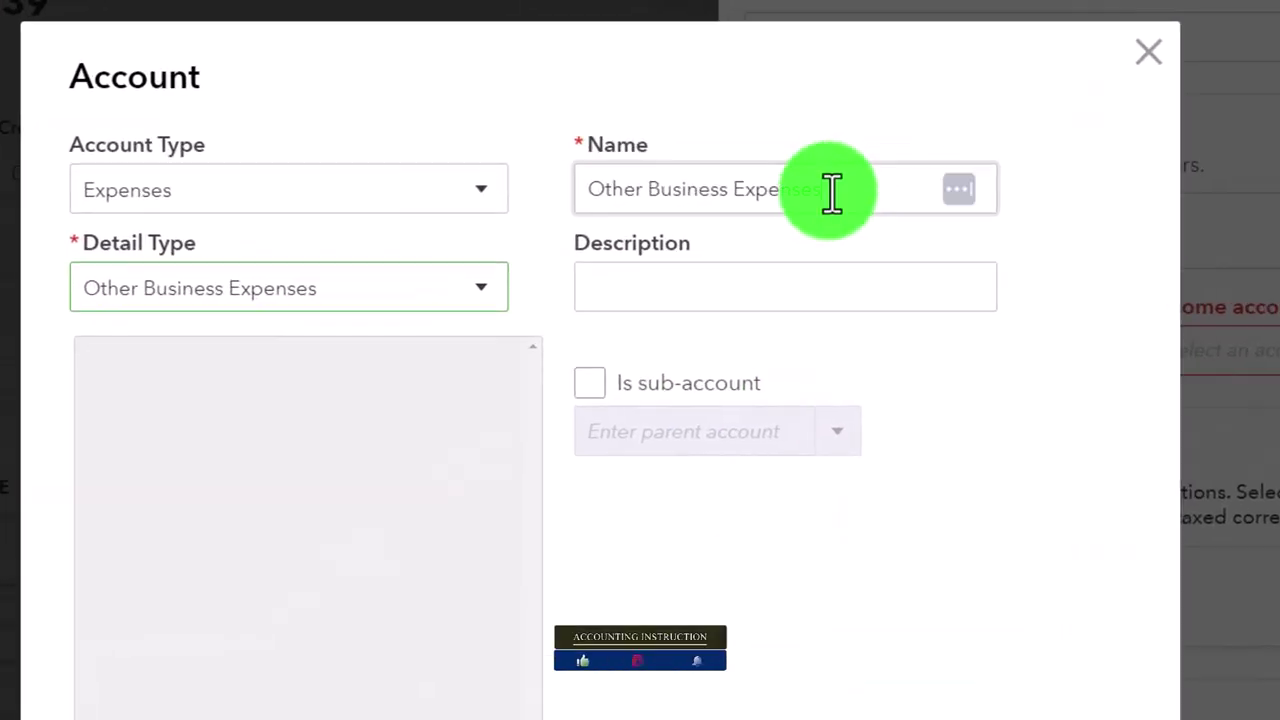
- Name the new account "Bad Debt Expense" and save it as the item's income account
{"action": "triple_click", "coordinate": [800, 175]}
{"action": "type", "text": "Bad Debt"}
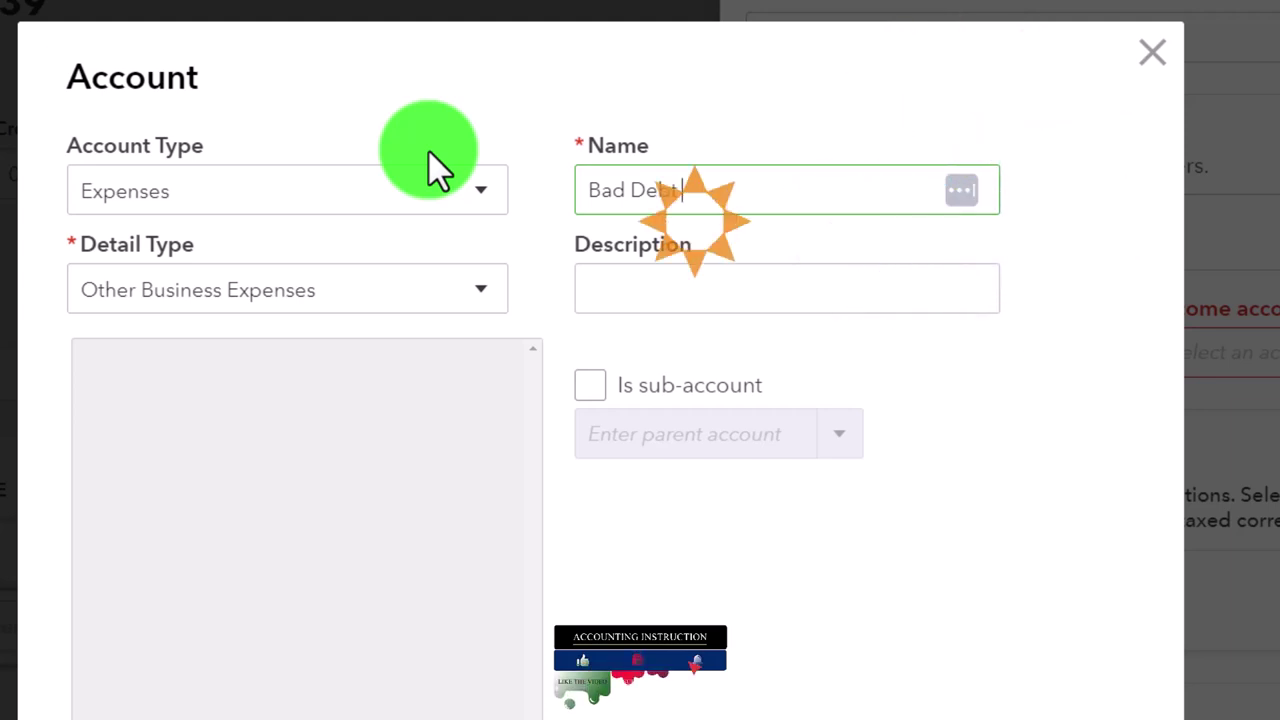
{"action": "type", "text": " Expense"}
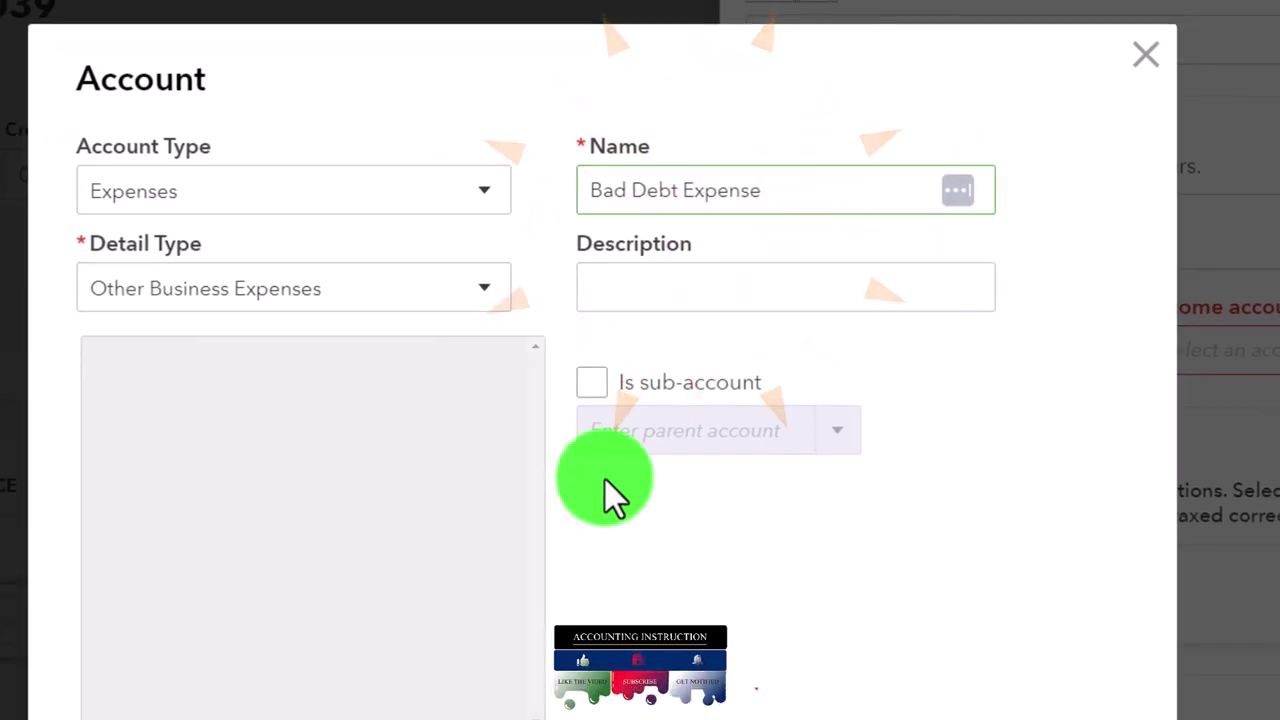
{"action": "left_click", "coordinate": [878, 612]}
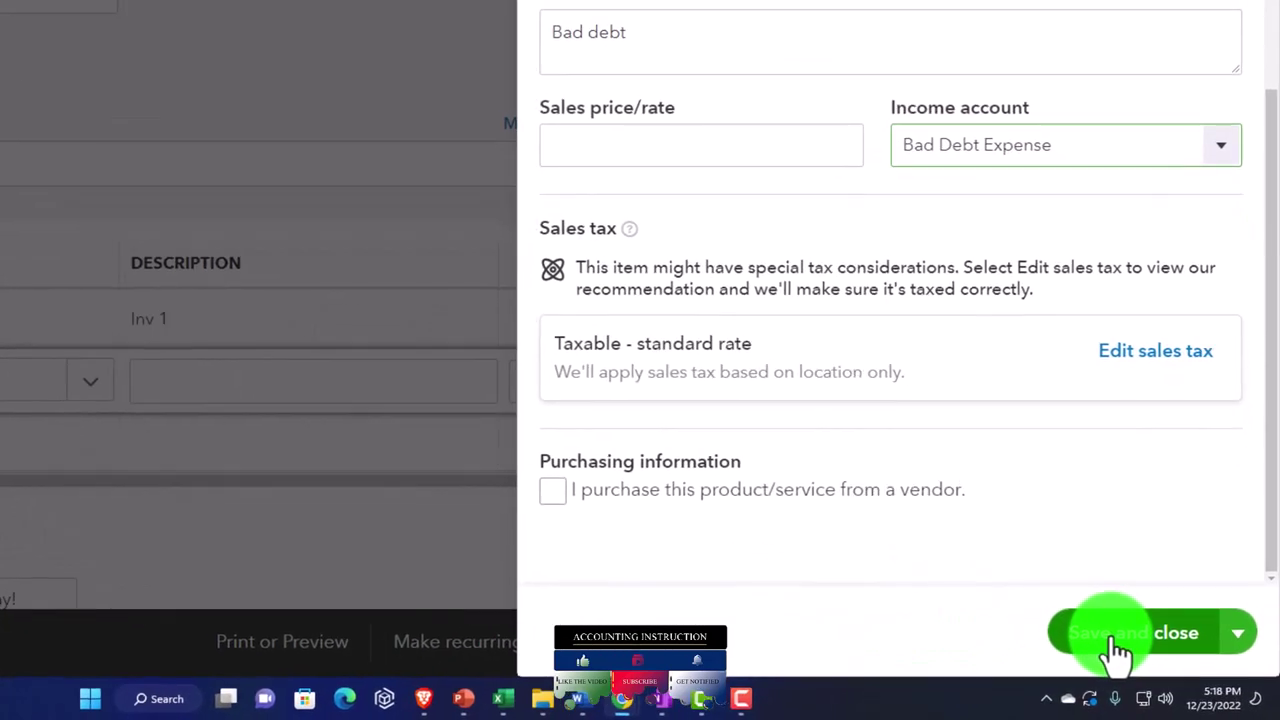
- Check the suggested sales tax categories without choosing one, and save the Bad debt service item
{"action": "left_click", "coordinate": [1140, 342]}
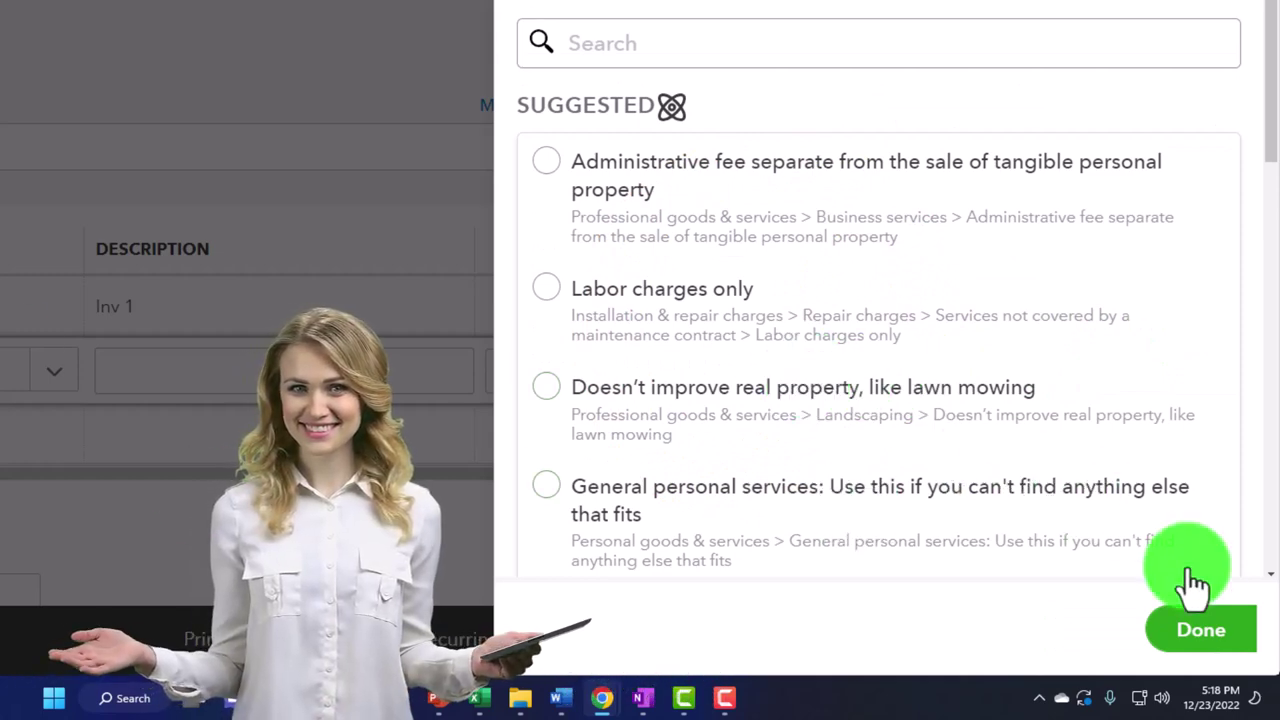
{"action": "left_click", "coordinate": [1196, 632]}
{"action": "scroll", "coordinate": [920, 462], "scroll_direction": "down", "scroll_amount": 2}
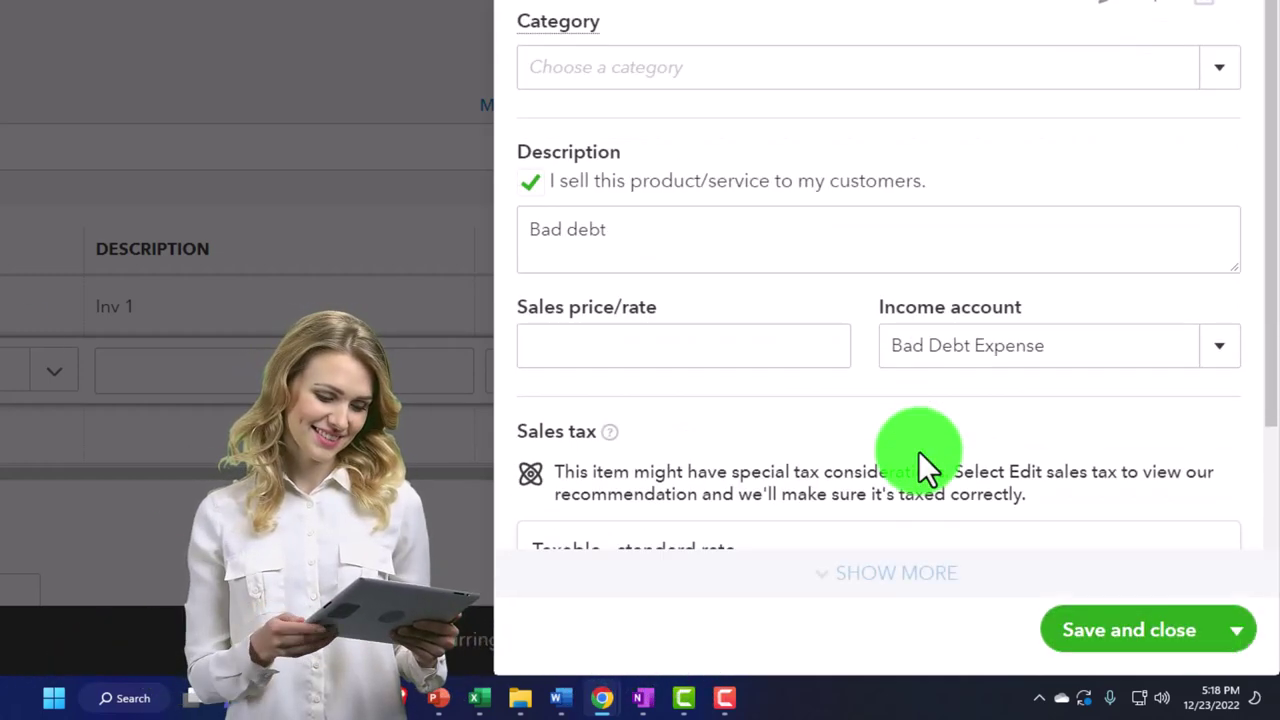
{"action": "scroll", "coordinate": [918, 450], "scroll_direction": "down", "scroll_amount": 2}
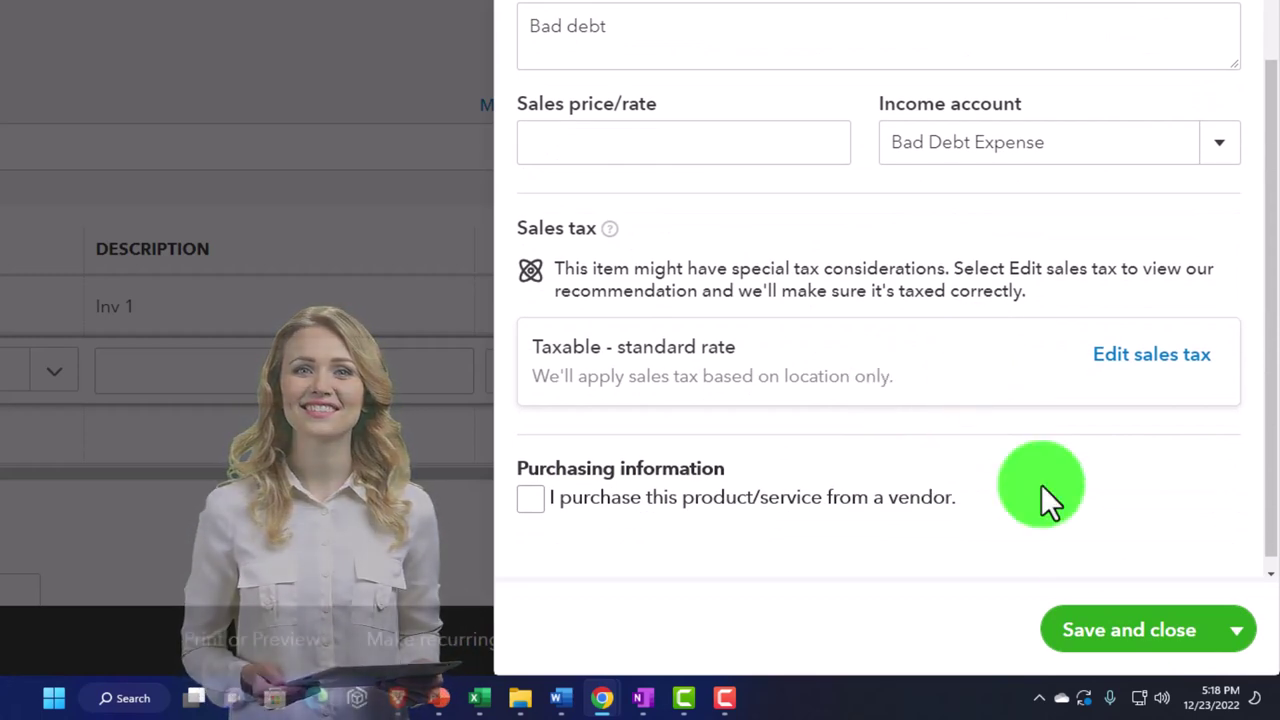
{"action": "left_click", "coordinate": [1108, 640]}
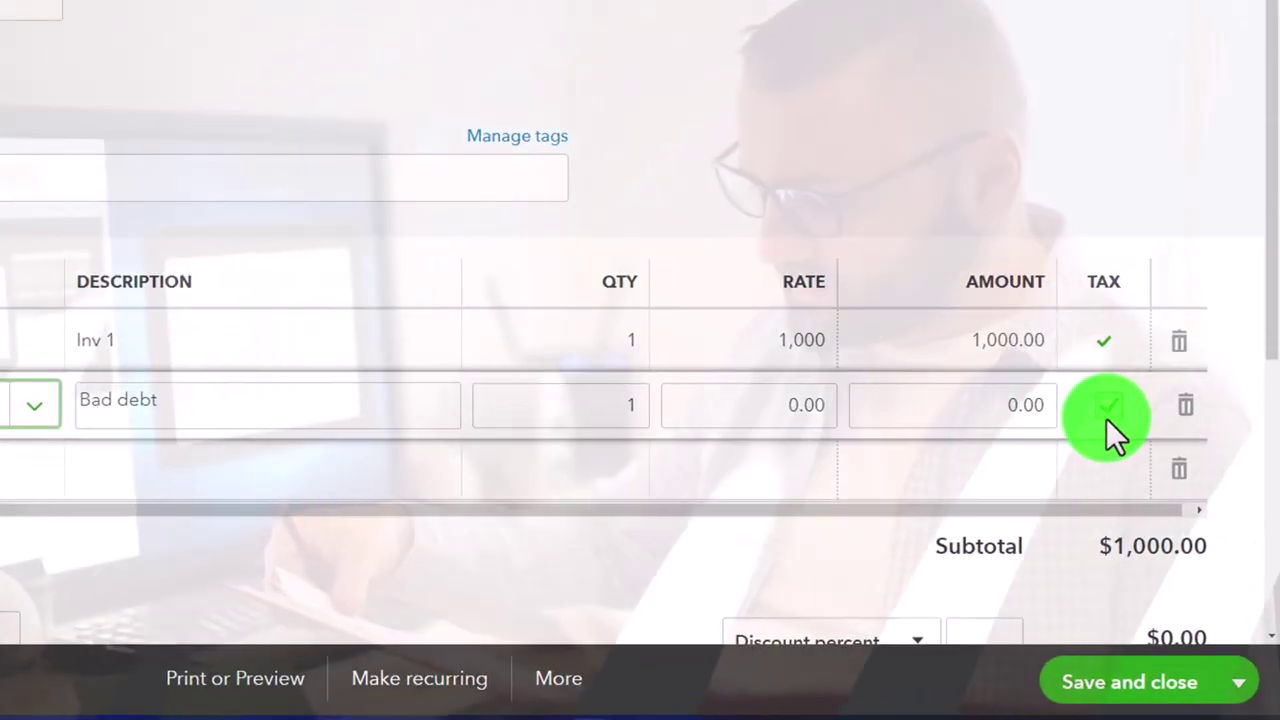
- Set the rate of the credit memo's taxable Bad debt line to 1,000
{"action": "left_click", "coordinate": [1107, 412]}
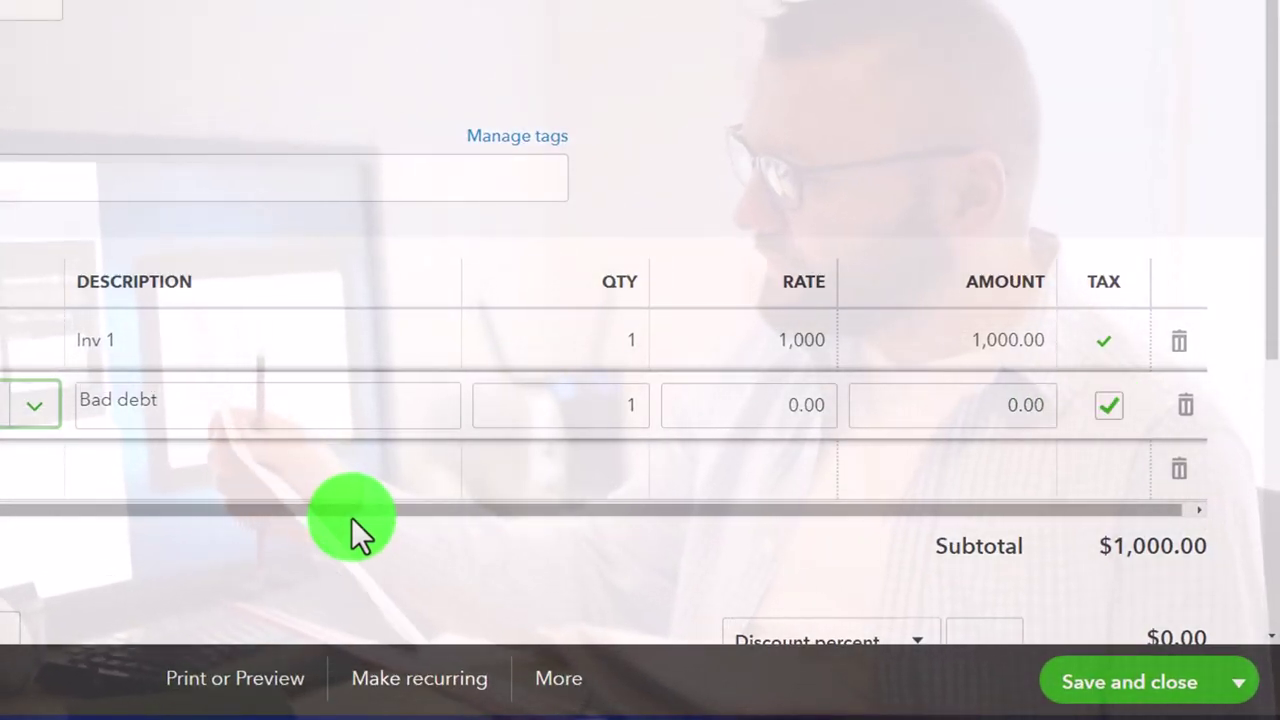
{"action": "key", "text": "Tab"}
{"action": "key", "text": "Tab"}
{"action": "key", "text": "Tab"}
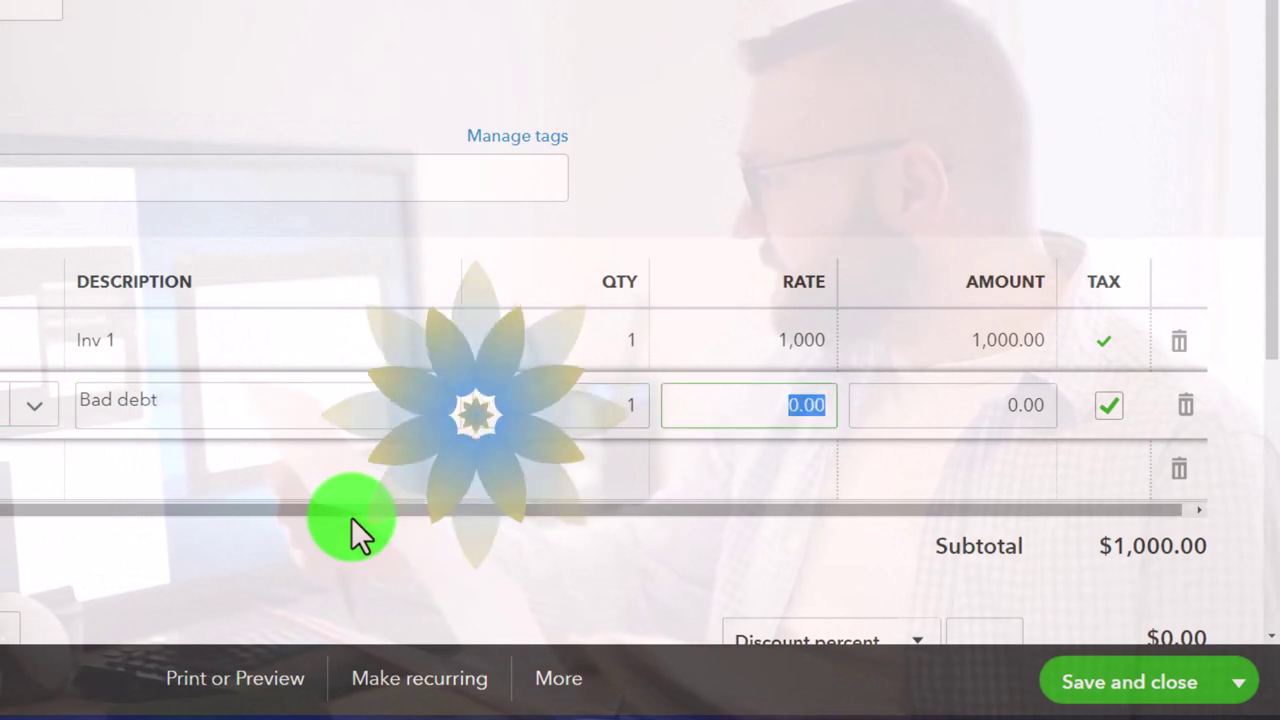
{"action": "type", "text": "1,00"}
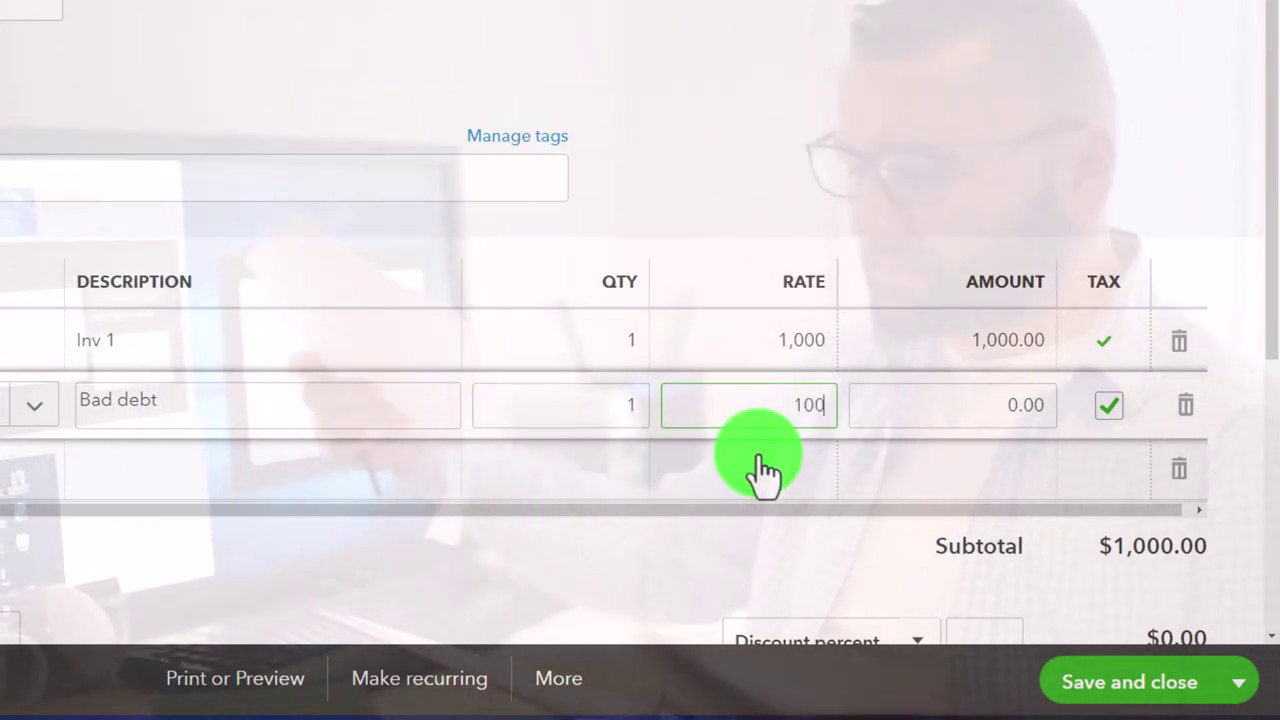
{"action": "type", "text": "0"}
{"action": "key", "text": "Tab"}
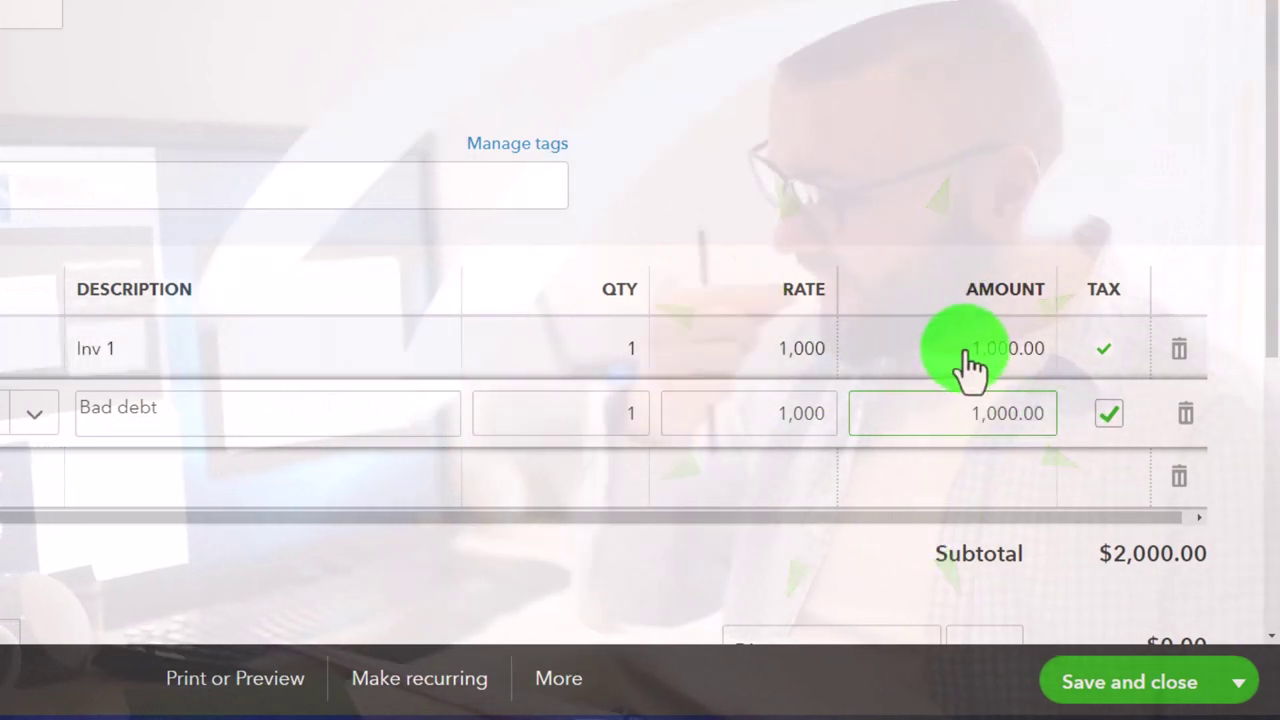
- Set the rate of the credit memo's Inv 1 line to 0
{"action": "left_click", "coordinate": [970, 350]}
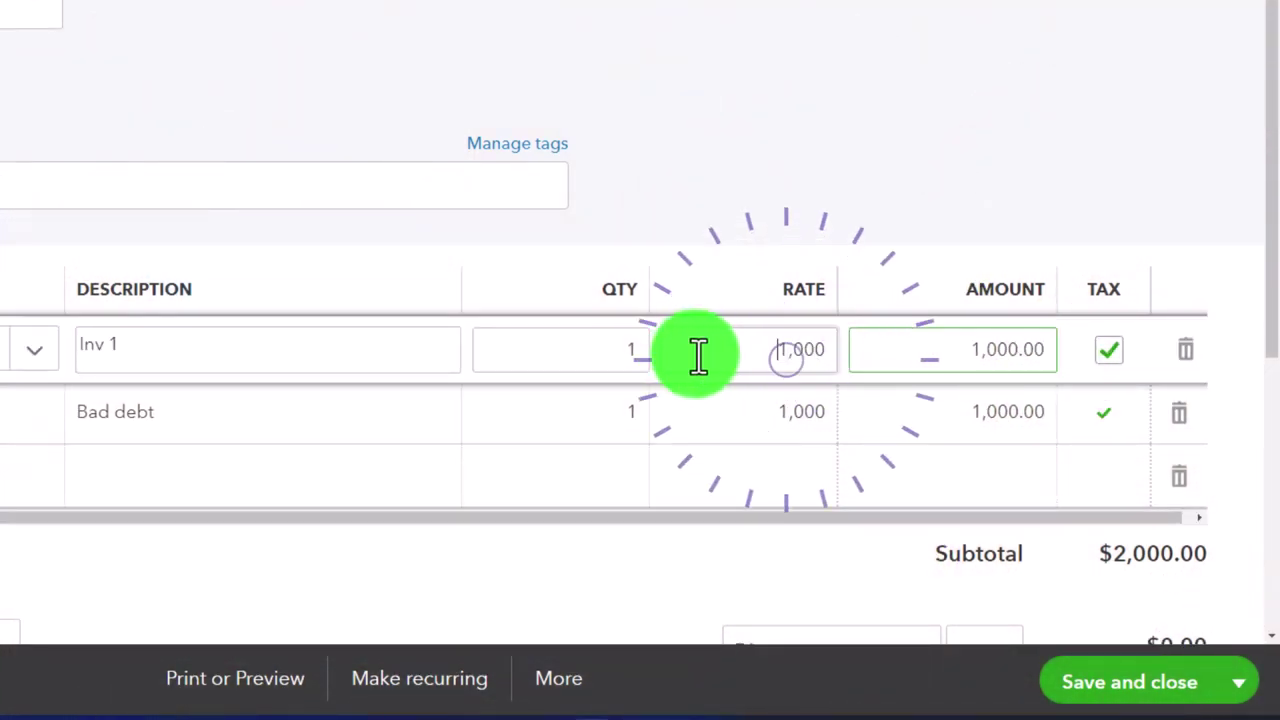
{"action": "double_click", "coordinate": [823, 352]}
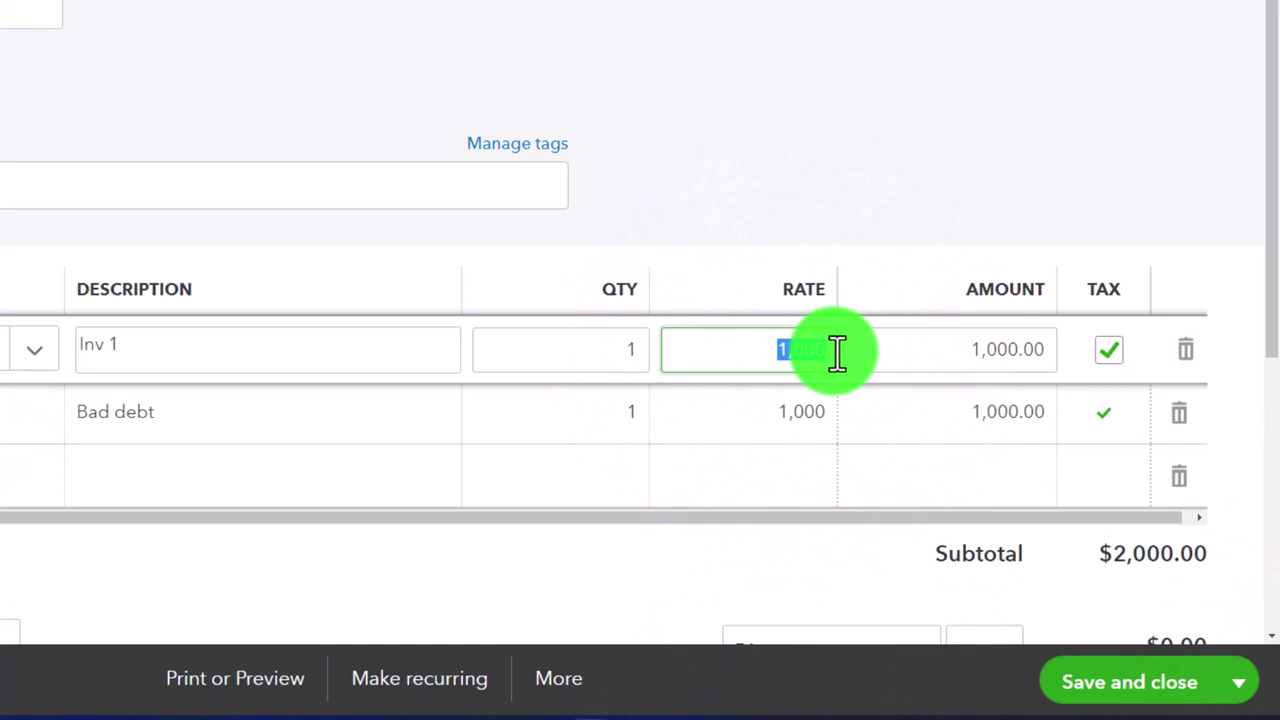
{"action": "type", "text": "0"}
{"action": "left_click", "coordinate": [650, 570]}
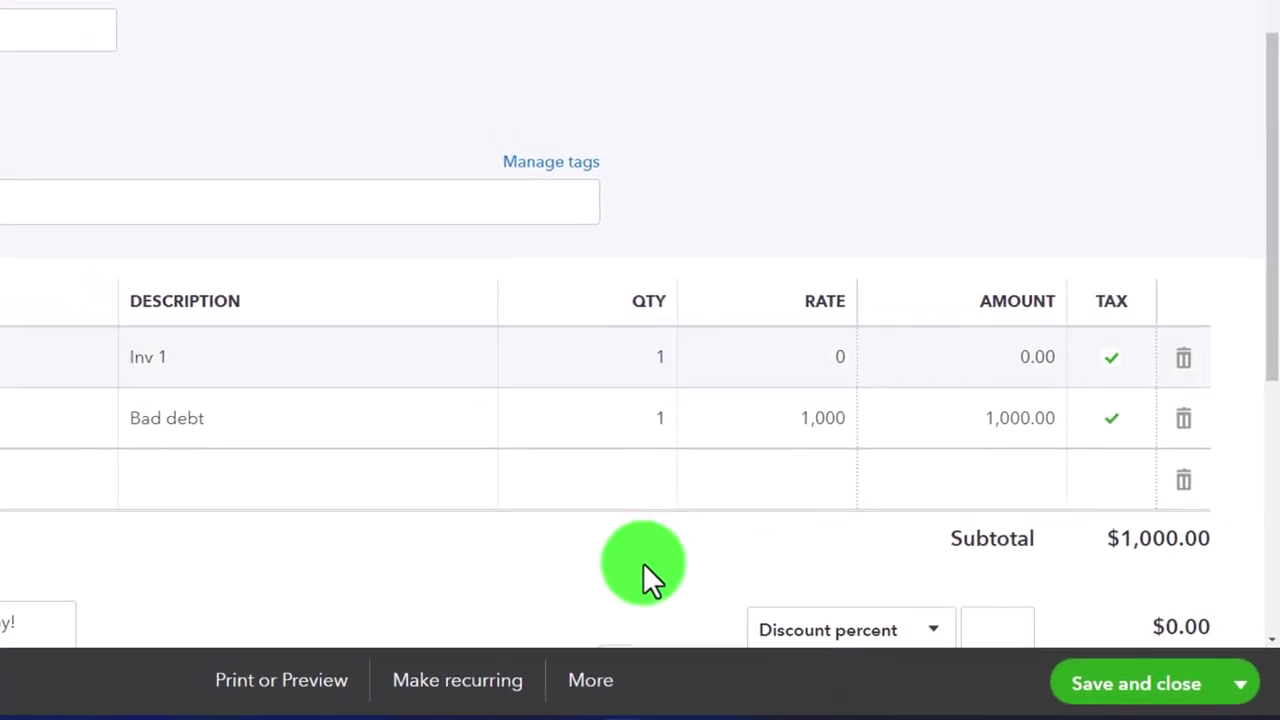
- Review the credit memo's Inv 1 and Bad debt lines, sales tax and totals
{"action": "scroll", "coordinate": [670, 569], "scroll_direction": "down", "scroll_amount": 2}
{"action": "scroll", "coordinate": [670, 572], "scroll_direction": "down", "scroll_amount": 2}
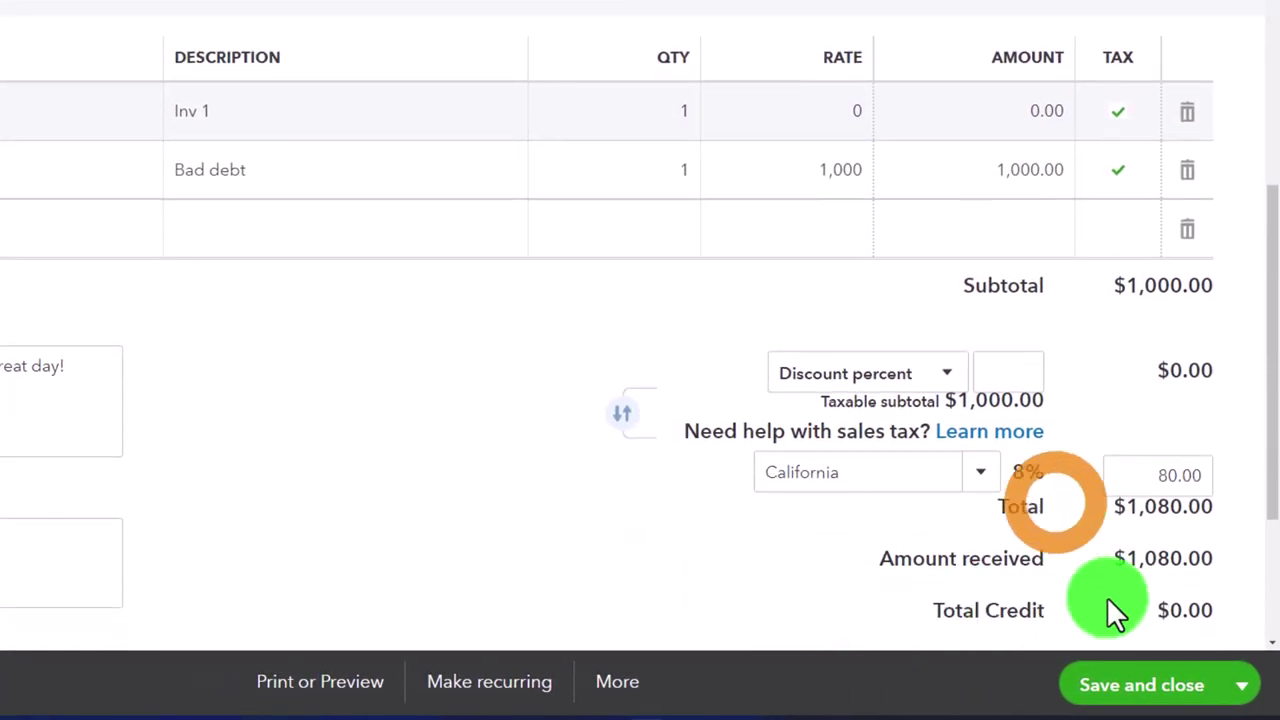
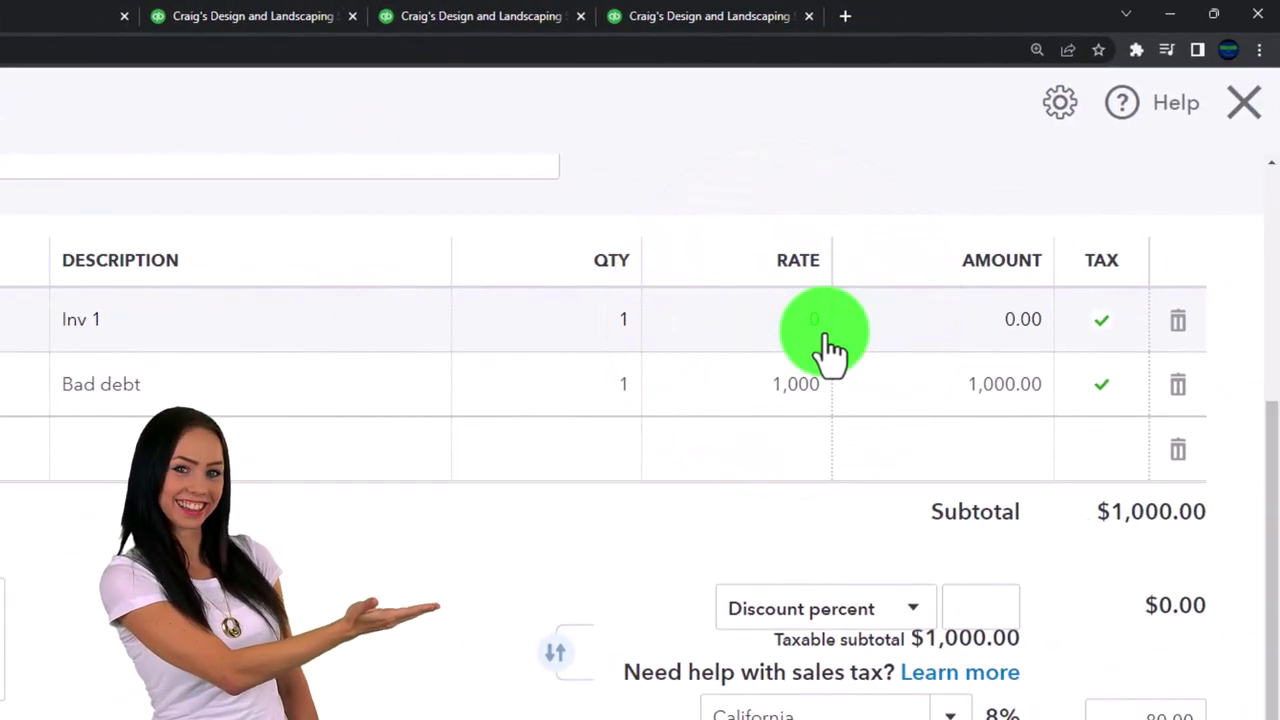
{"action": "left_click", "coordinate": [812, 386]}
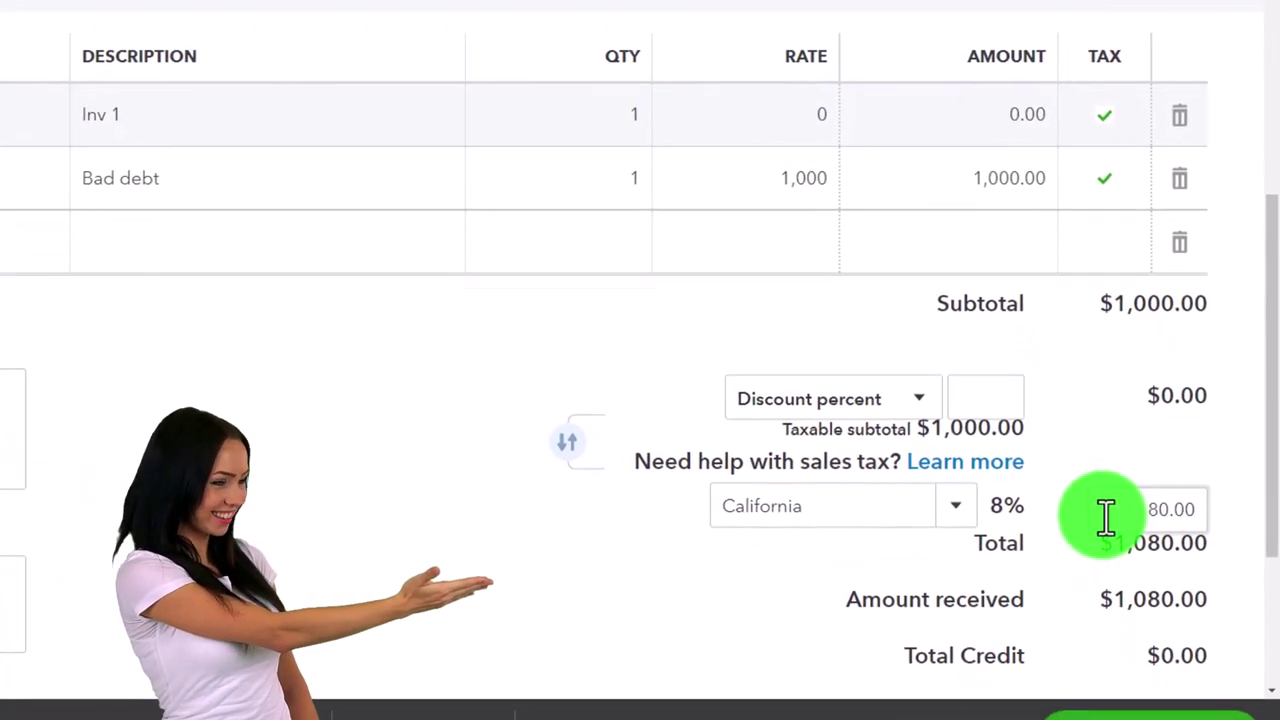
{"action": "left_click", "coordinate": [994, 196]}
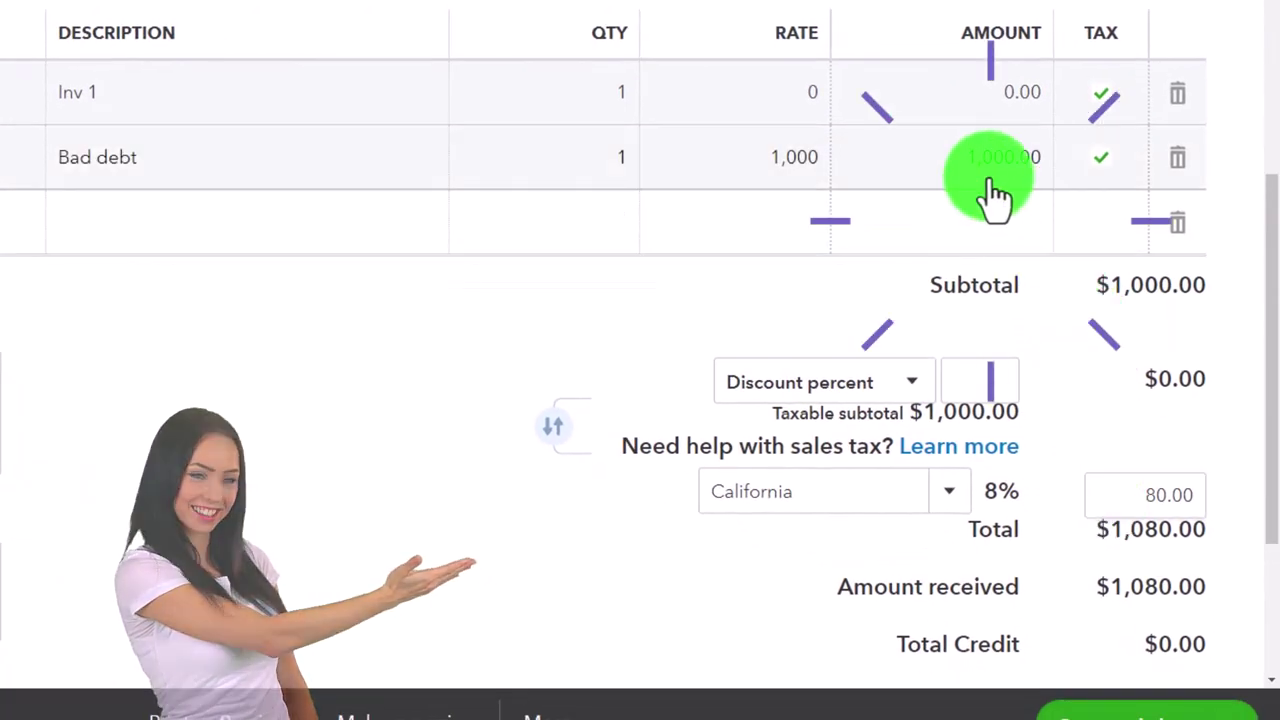
{"action": "left_click", "coordinate": [1094, 495]}
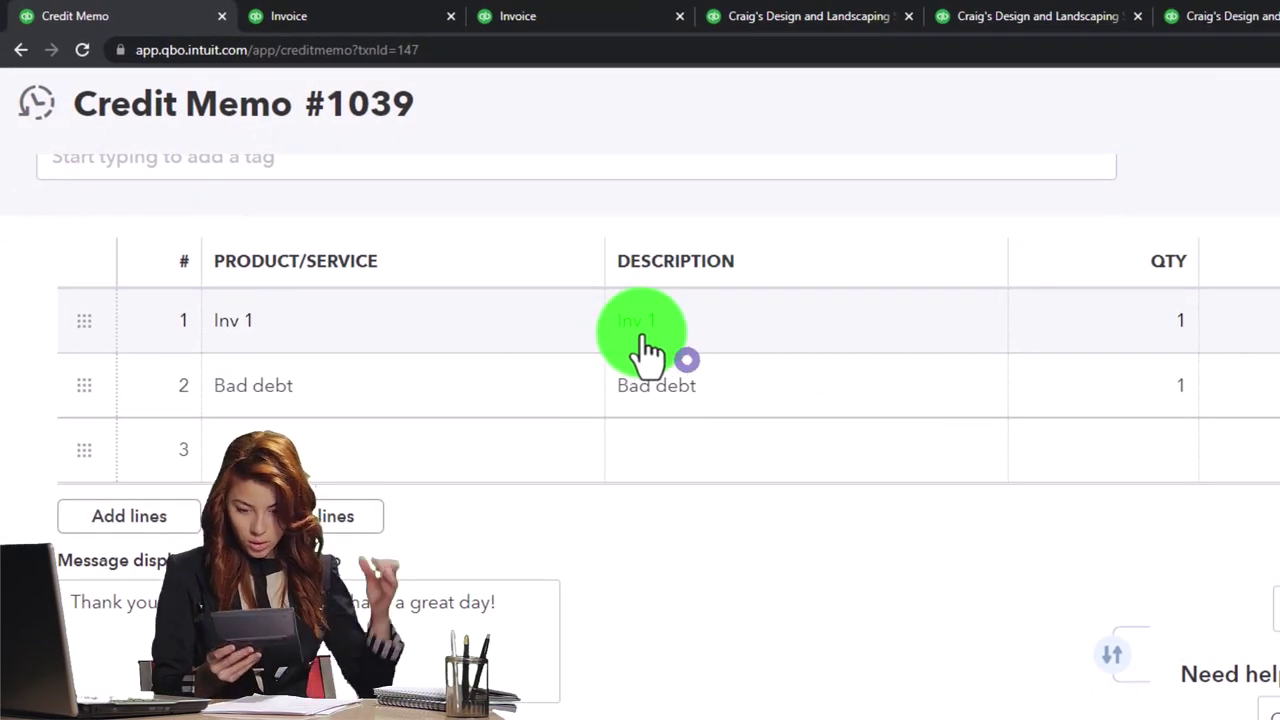
{"action": "left_click", "coordinate": [643, 340]}
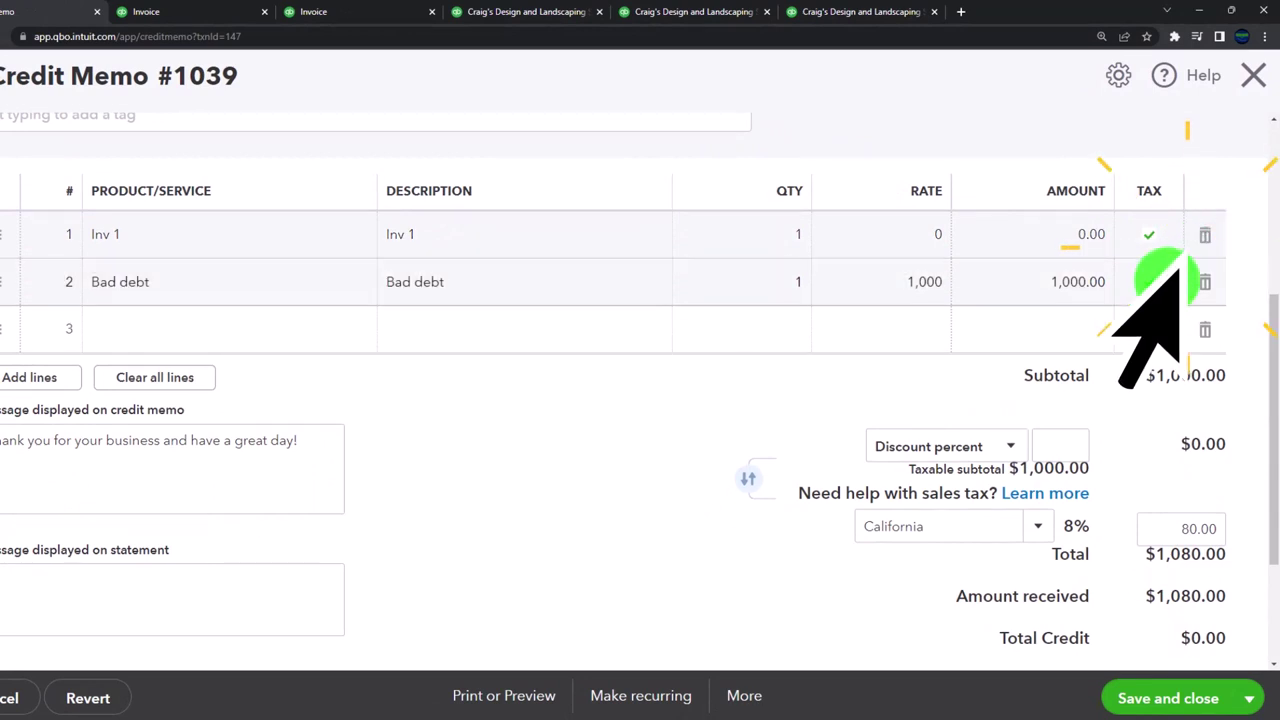
{"action": "left_click", "coordinate": [1165, 288]}
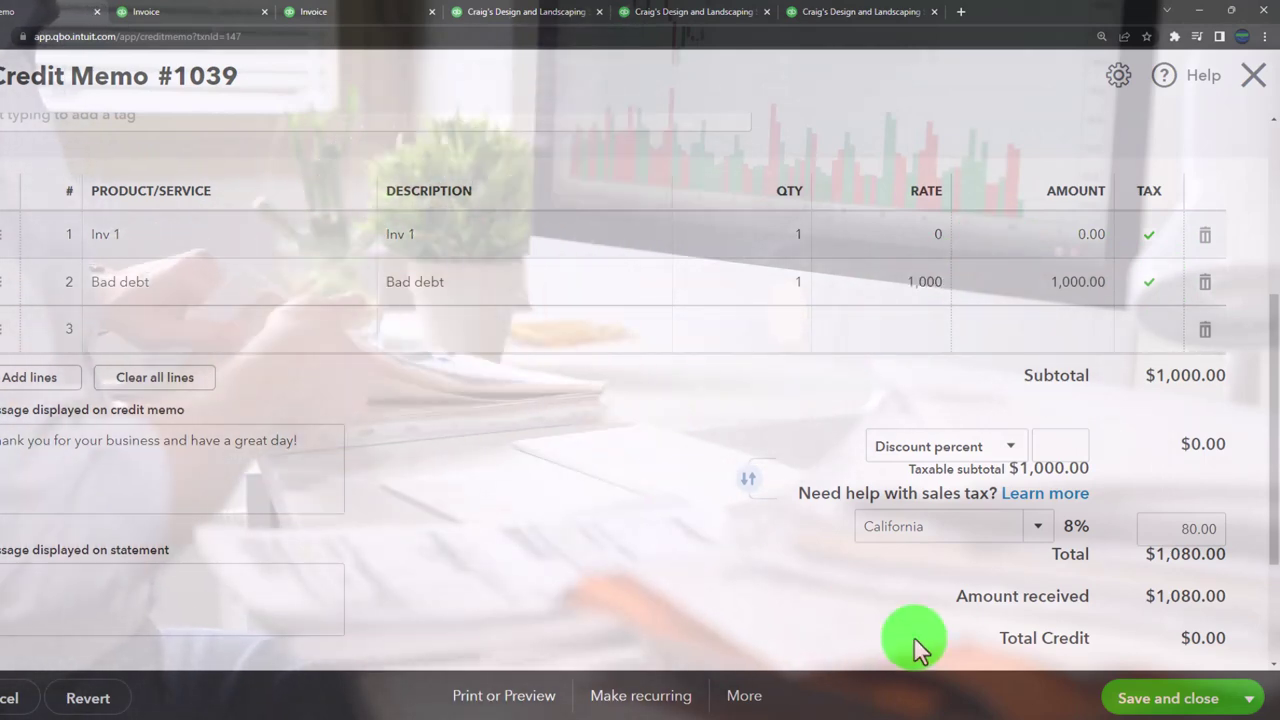
- Save the revised credit memo, accept modifying the linked transaction, and check the customer's transaction list
{"action": "left_click", "coordinate": [1150, 698]}
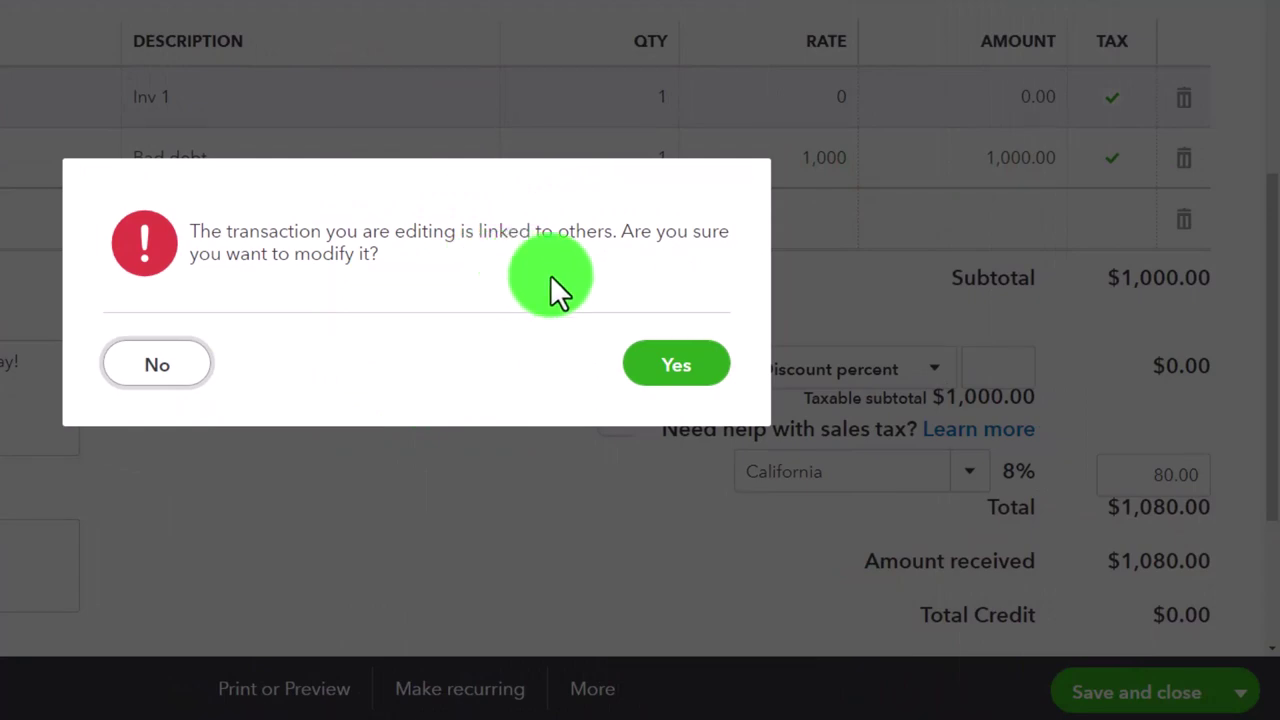
{"action": "left_click", "coordinate": [668, 375]}
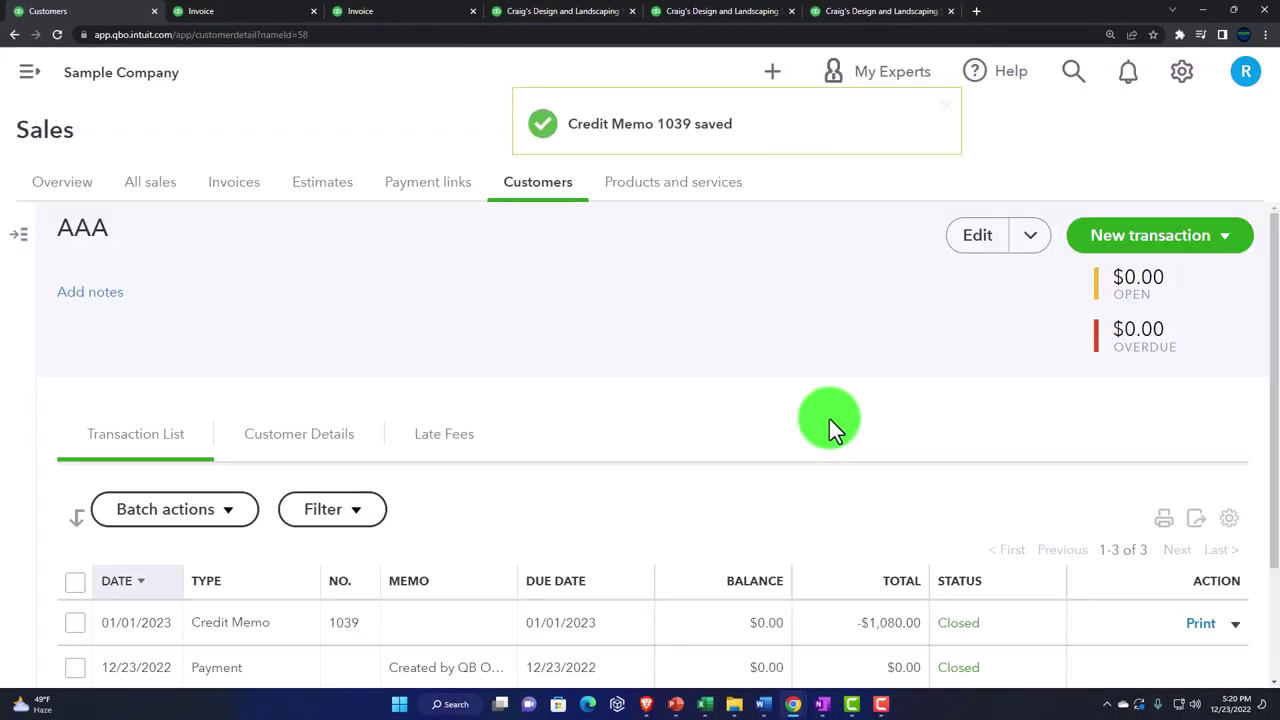
{"action": "scroll", "coordinate": [682, 397], "scroll_direction": "down", "scroll_amount": 2}
{"action": "left_click", "coordinate": [600, 468]}
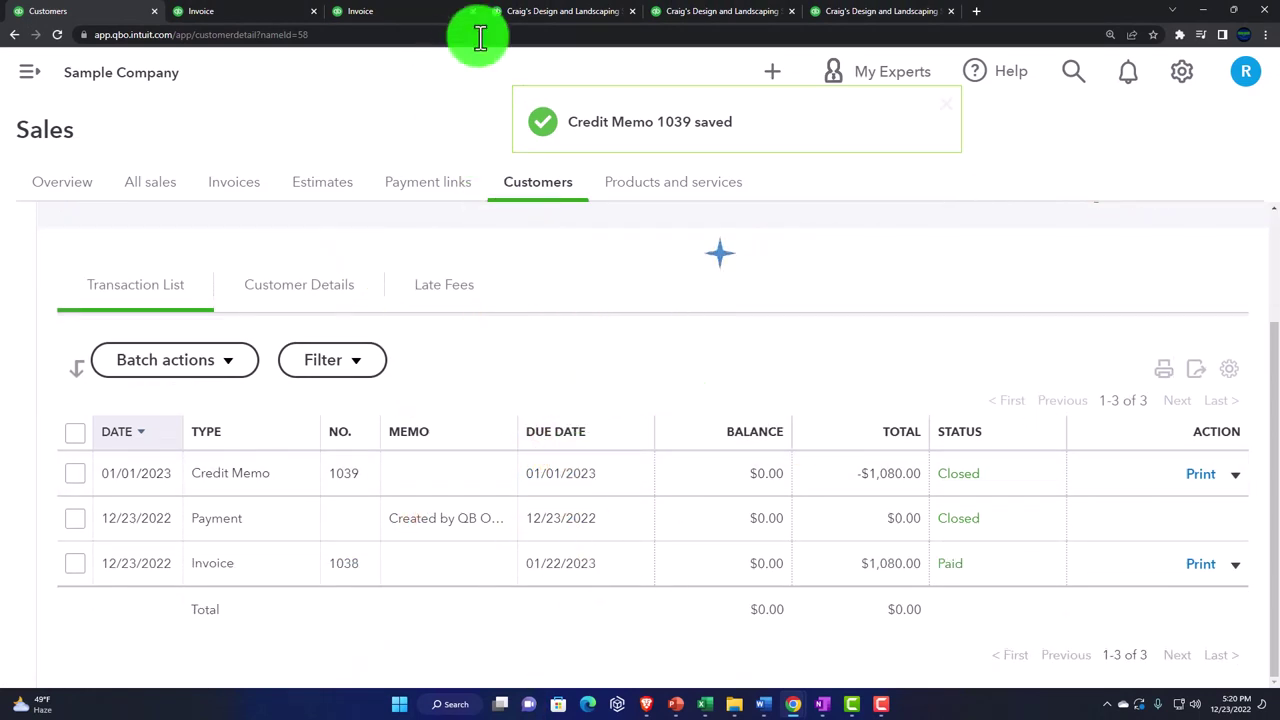
- Rerun the 2023 Balance Sheet report and review its current assets
{"action": "left_click", "coordinate": [515, 14]}
{"action": "left_click", "coordinate": [425, 16]}
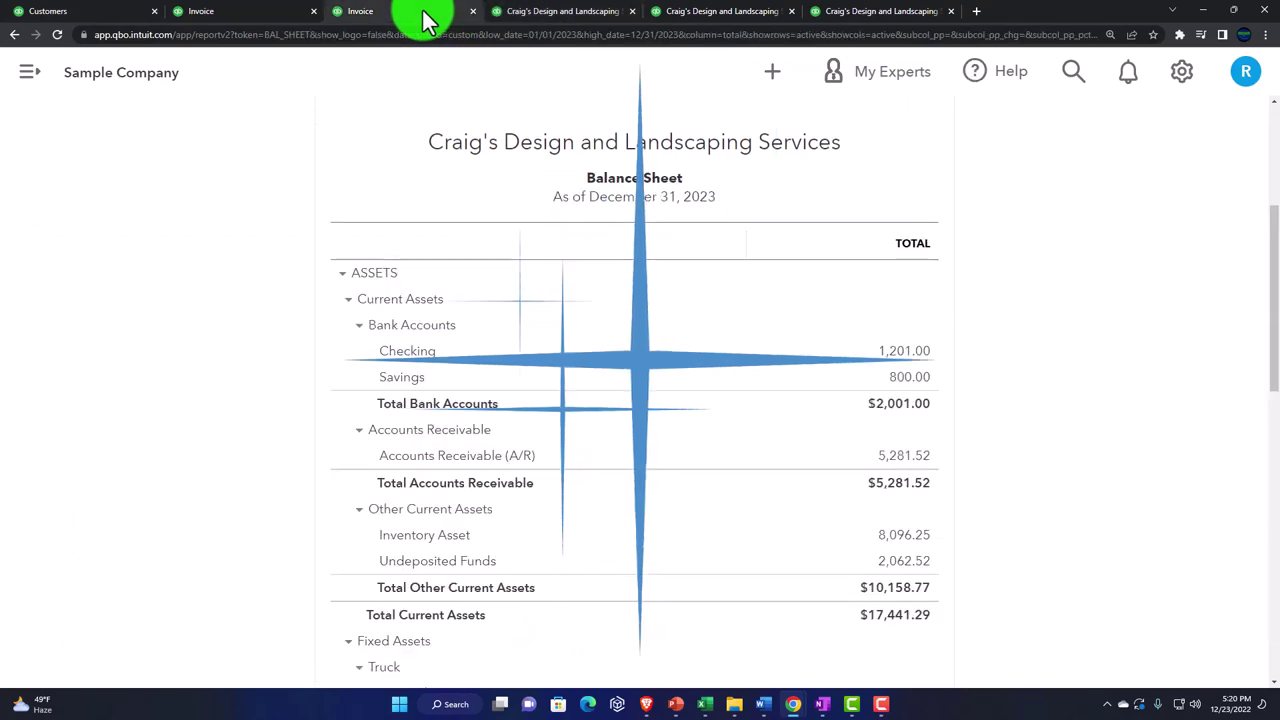
{"action": "scroll", "coordinate": [700, 295], "scroll_direction": "up", "scroll_amount": 3}
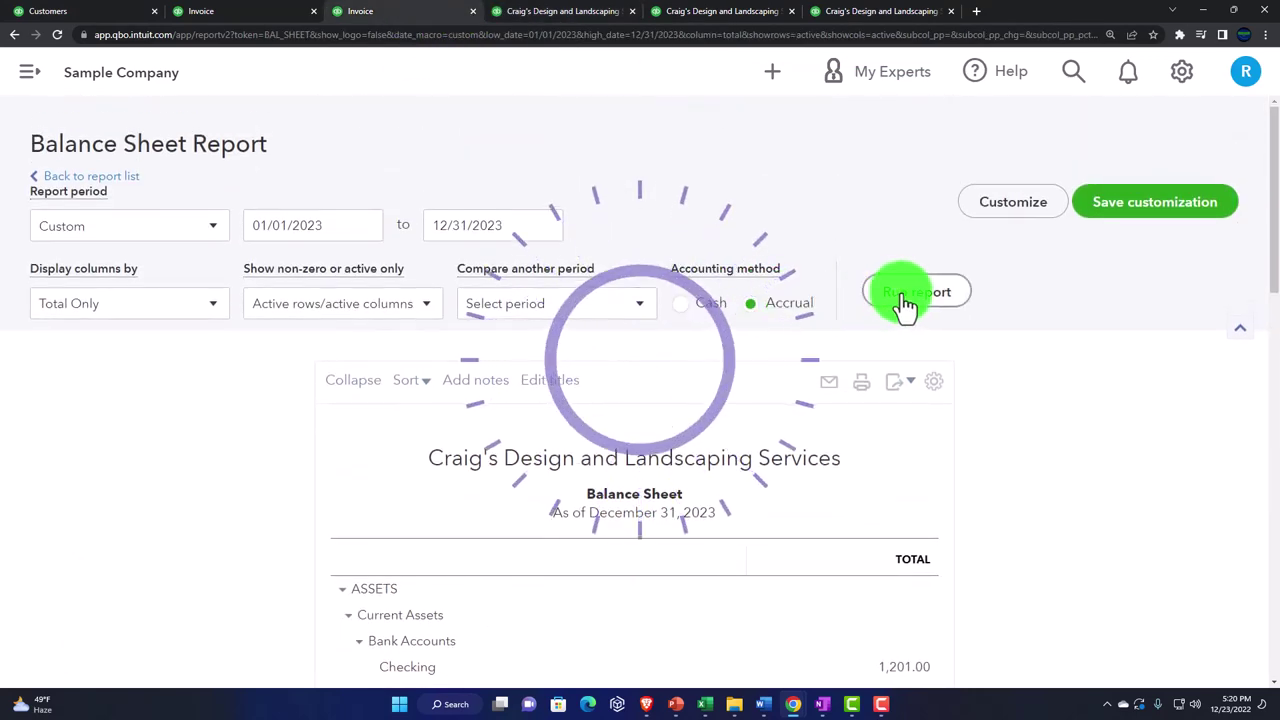
{"action": "scroll", "coordinate": [577, 400], "scroll_direction": "down", "scroll_amount": 3}
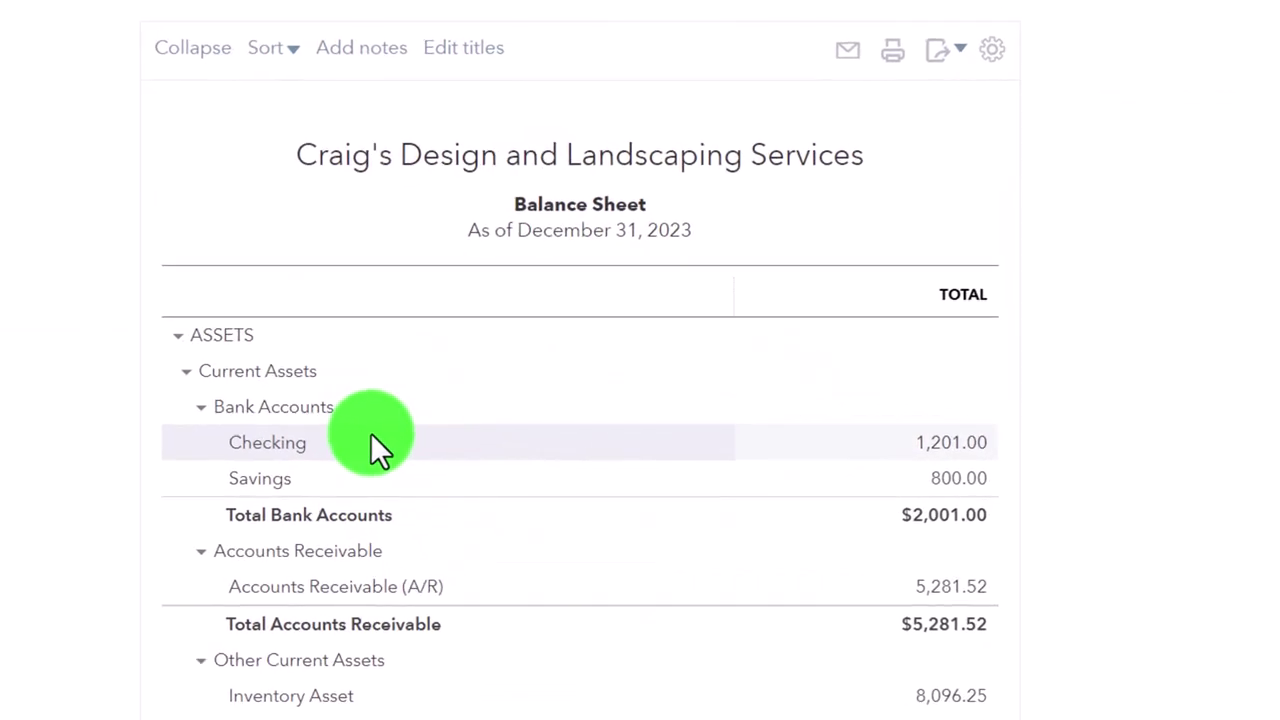
{"action": "scroll", "coordinate": [400, 437], "scroll_direction": "down", "scroll_amount": 1}
{"action": "scroll", "coordinate": [435, 430], "scroll_direction": "down", "scroll_amount": 1}
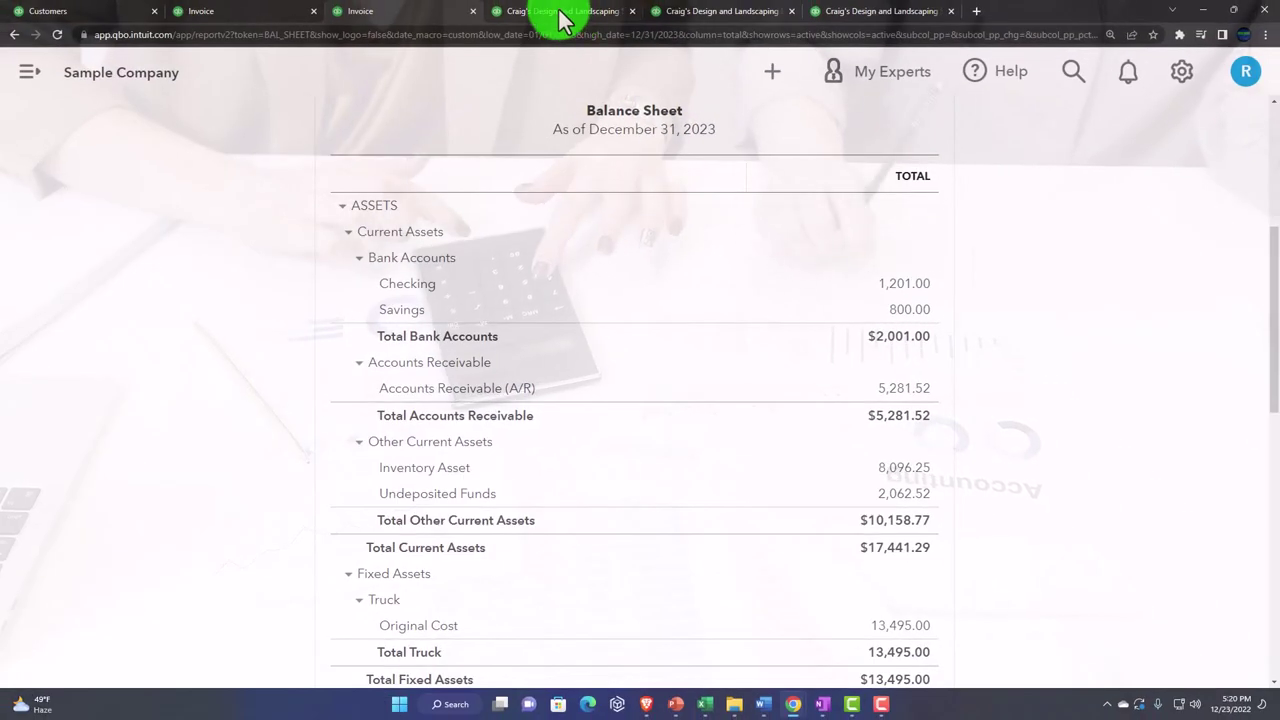
- Rerun the Profit and Loss report for January to December 2023 and examine its accounts
{"action": "left_click", "coordinate": [560, 12]}
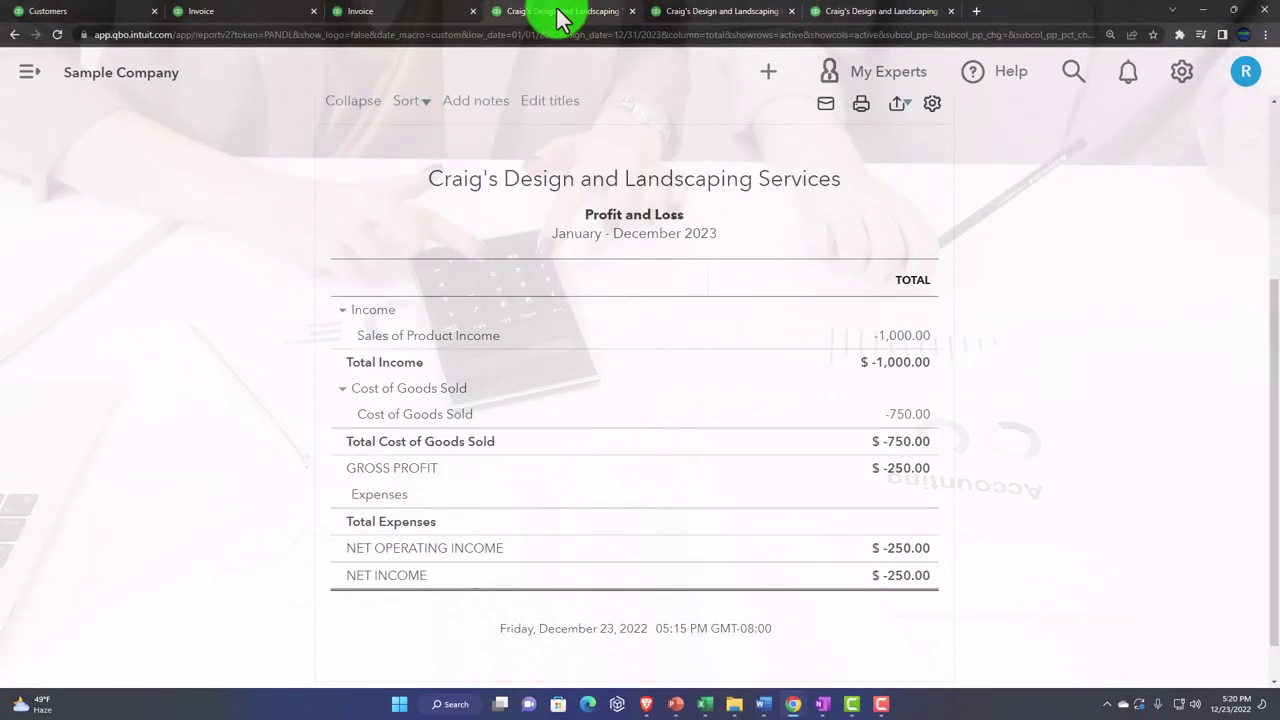
{"action": "scroll", "coordinate": [544, 149], "scroll_direction": "up", "scroll_amount": 3}
{"action": "left_click", "coordinate": [777, 274]}
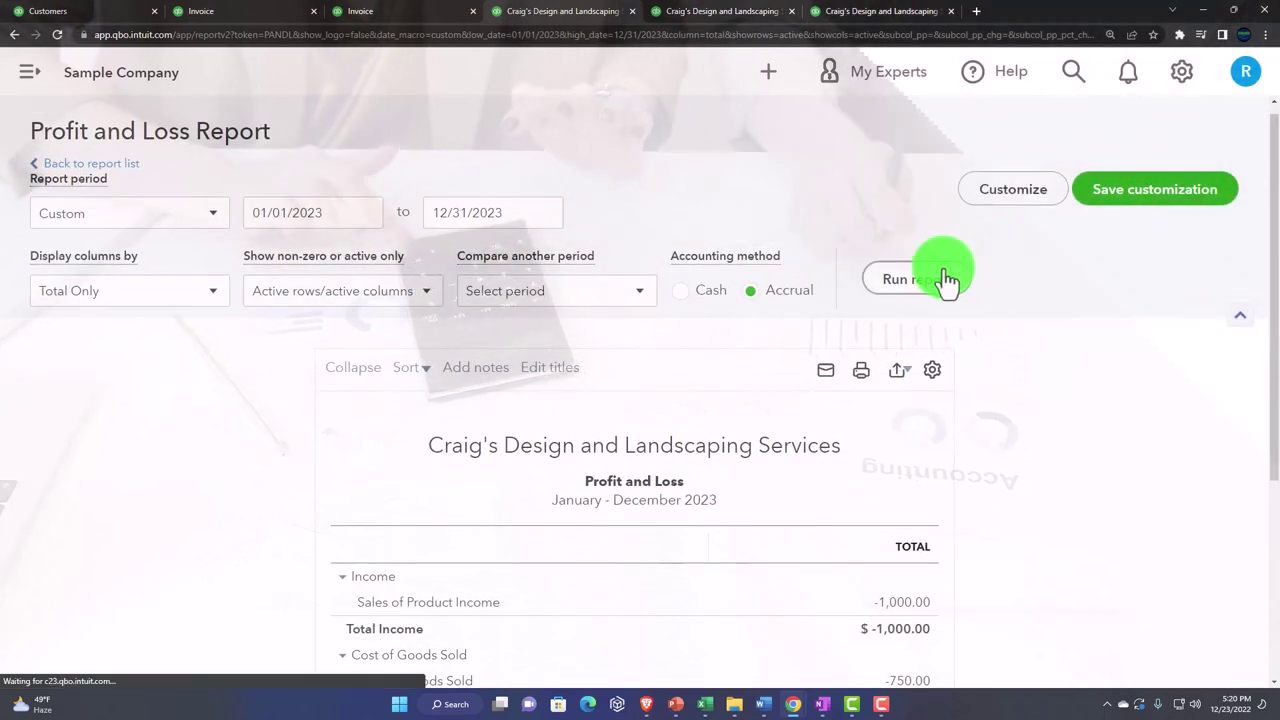
{"action": "left_click", "coordinate": [943, 277]}
{"action": "scroll", "coordinate": [945, 280], "scroll_direction": "down", "scroll_amount": 1}
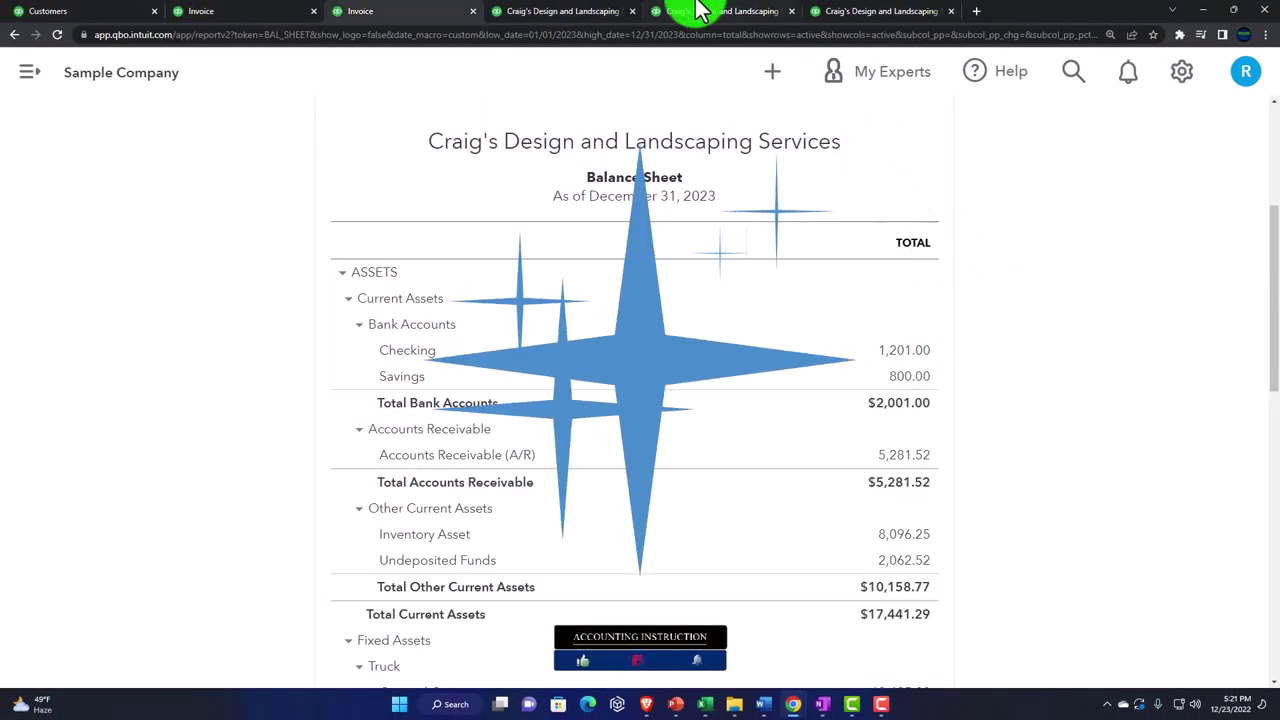
- Reopen the 01/01/2023 credit memo from the customer's transaction list
{"action": "left_click", "coordinate": [248, 14]}
{"action": "left_click", "coordinate": [72, 16]}
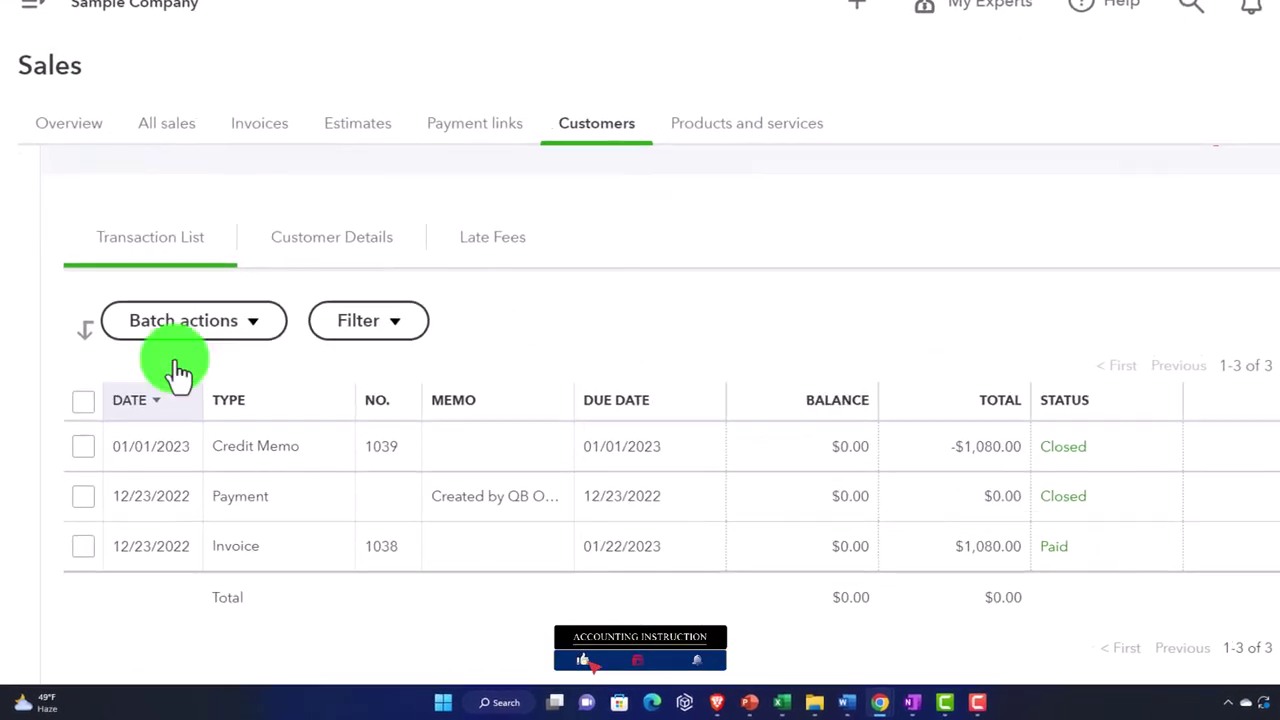
{"action": "left_click", "coordinate": [333, 386]}
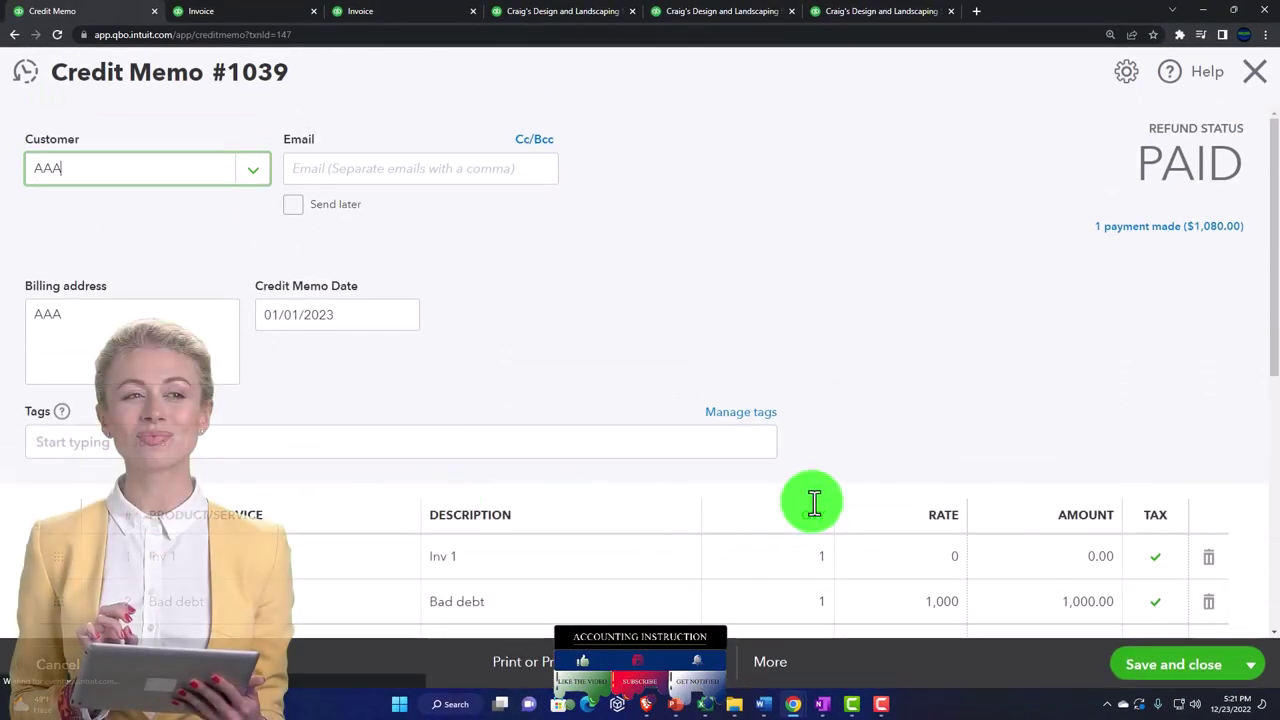
- Set the rate of the credit memo's Inv 1 line to 1,000 and delete the Bad debt line
{"action": "scroll", "coordinate": [814, 503], "scroll_direction": "down", "scroll_amount": 2}
{"action": "left_click", "coordinate": [931, 355]}
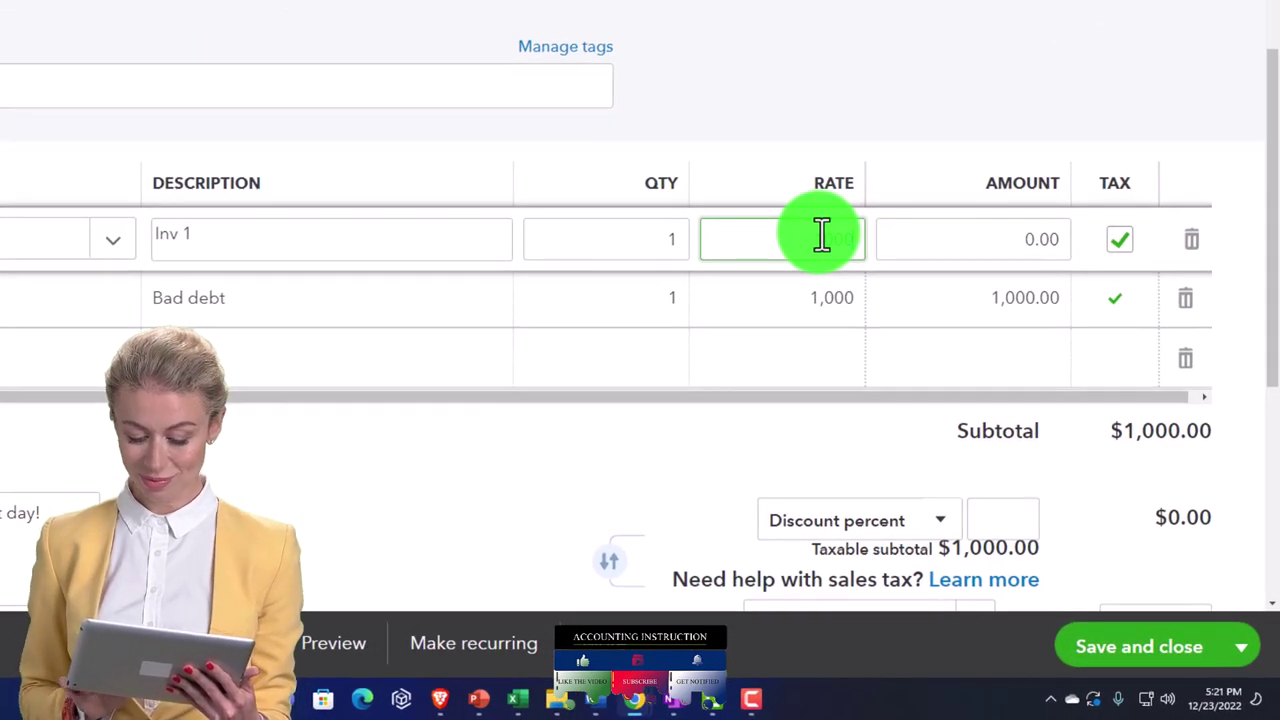
{"action": "type", "text": "1000"}
{"action": "key", "text": "Tab"}
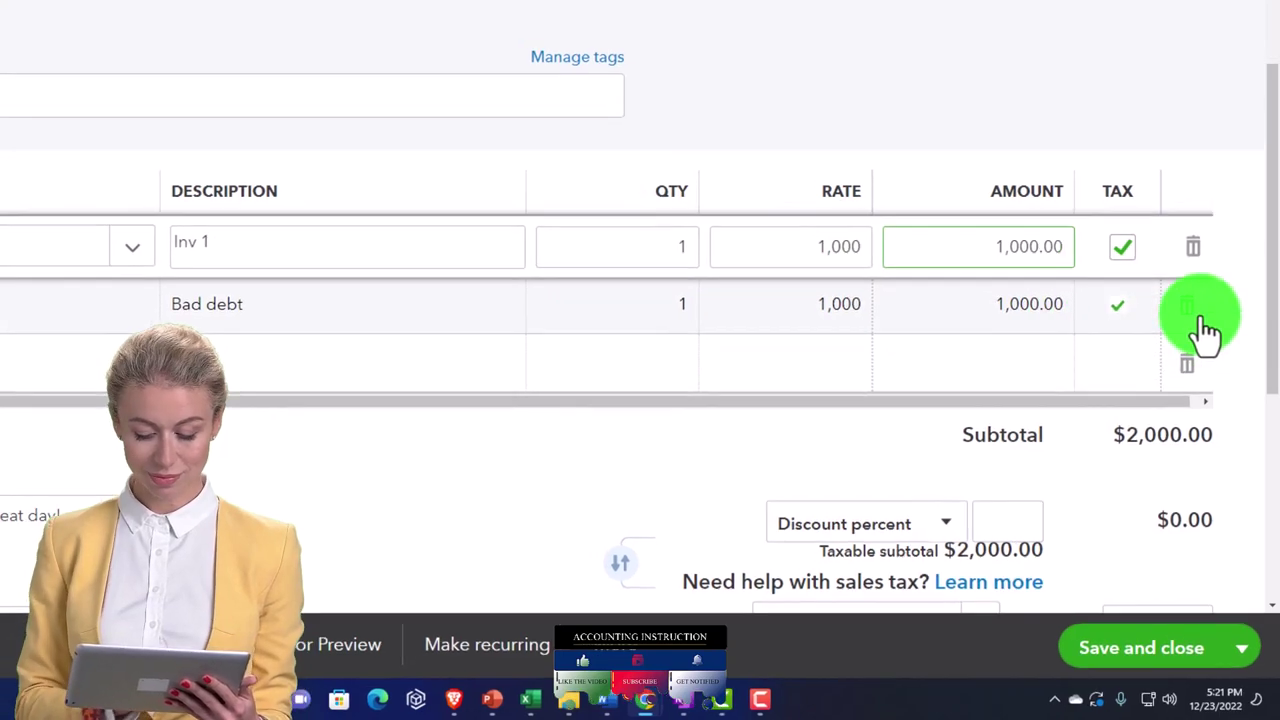
{"action": "left_click", "coordinate": [1195, 310]}
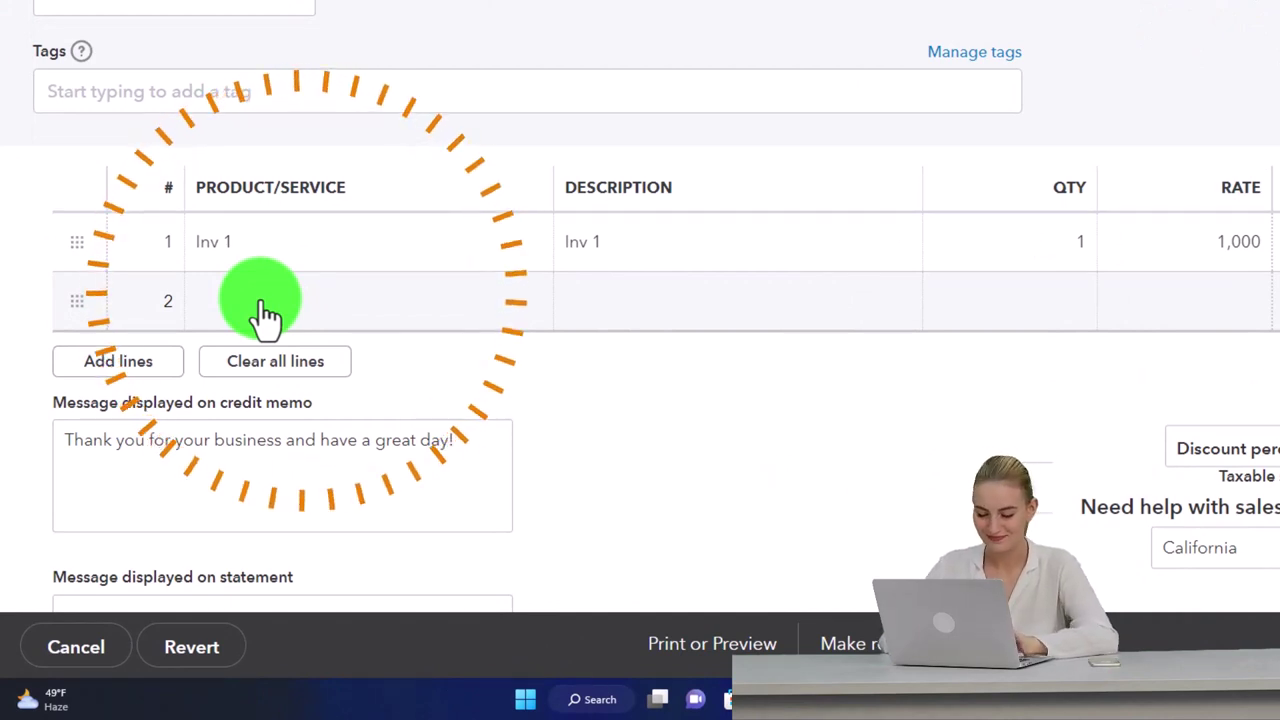
- Start a new product/service of type Service from the credit memo's empty second line
{"action": "left_click", "coordinate": [264, 303]}
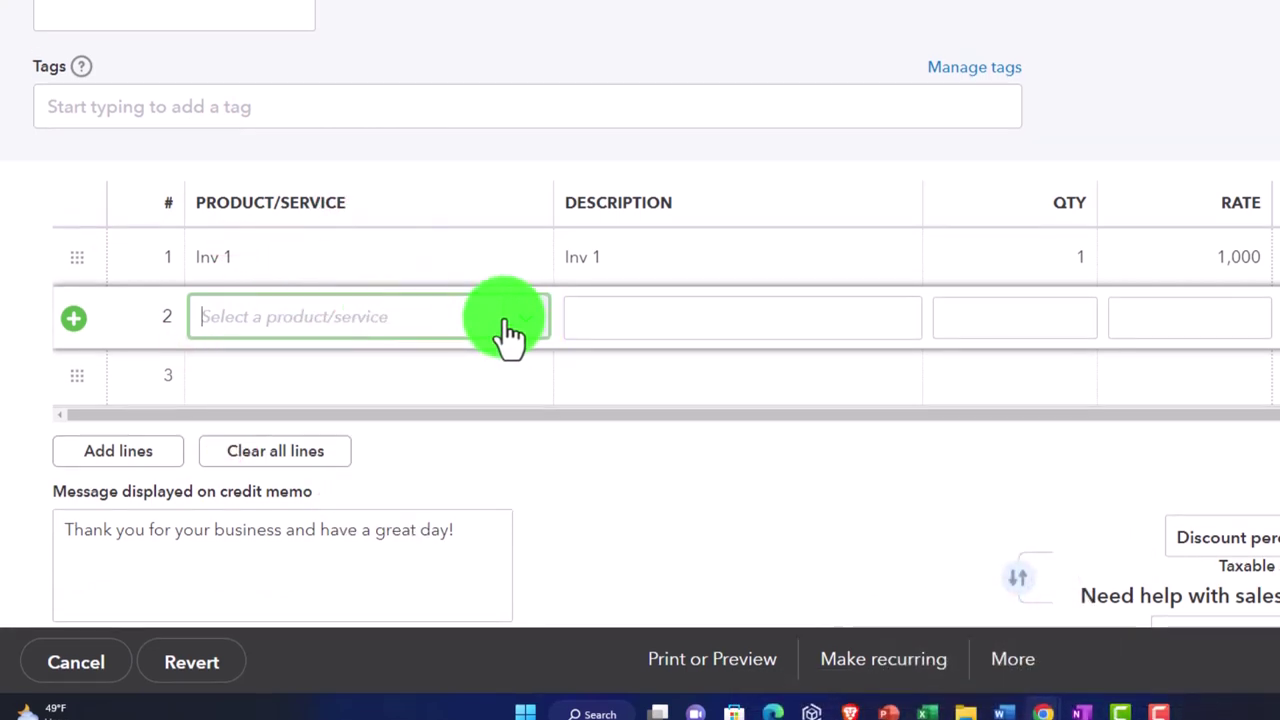
{"action": "left_click", "coordinate": [510, 330]}
{"action": "left_click", "coordinate": [331, 124]}
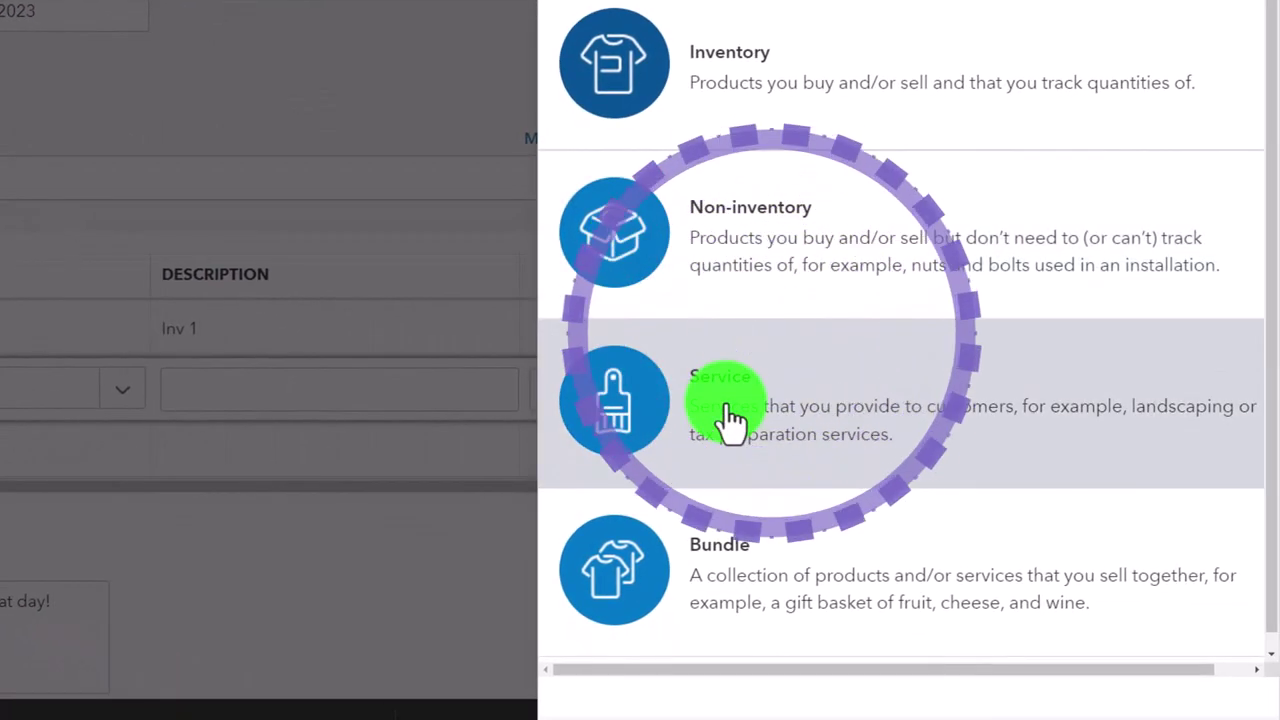
{"action": "left_click", "coordinate": [740, 408]}
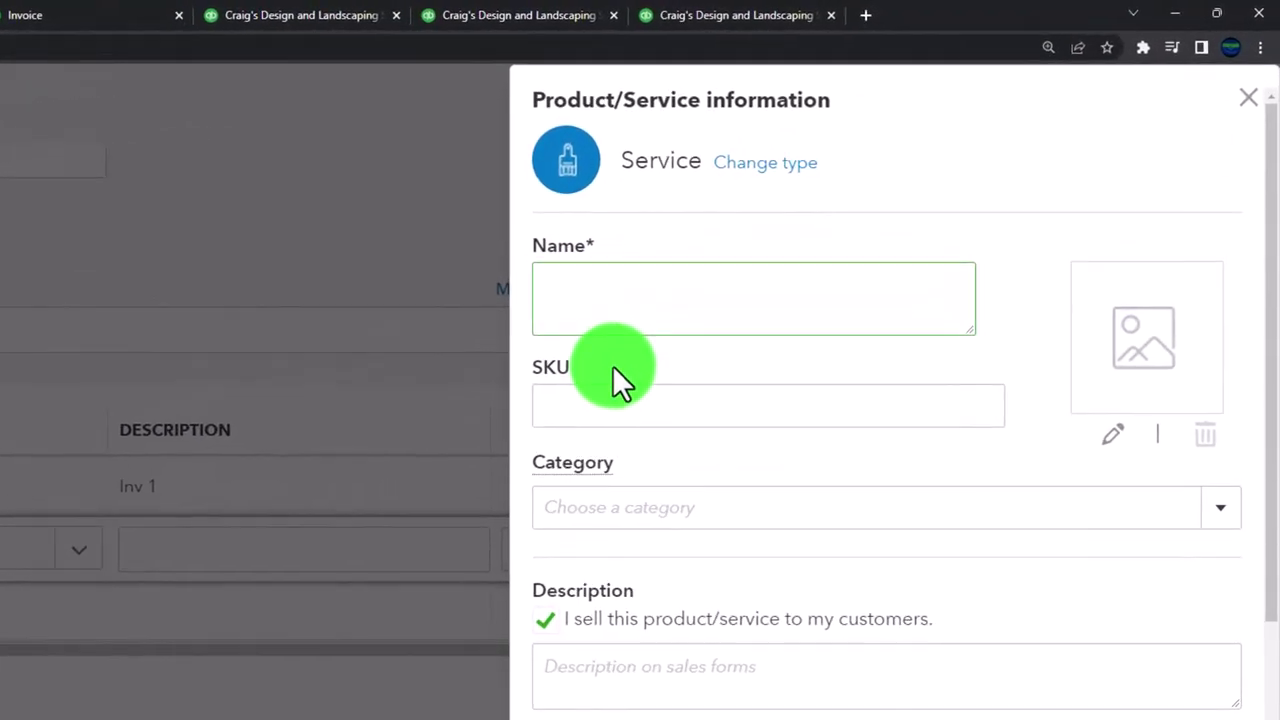
- Name the service item "Sales Returns" and copy that name into its sales description
{"action": "type", "text": "Sales Retur"}
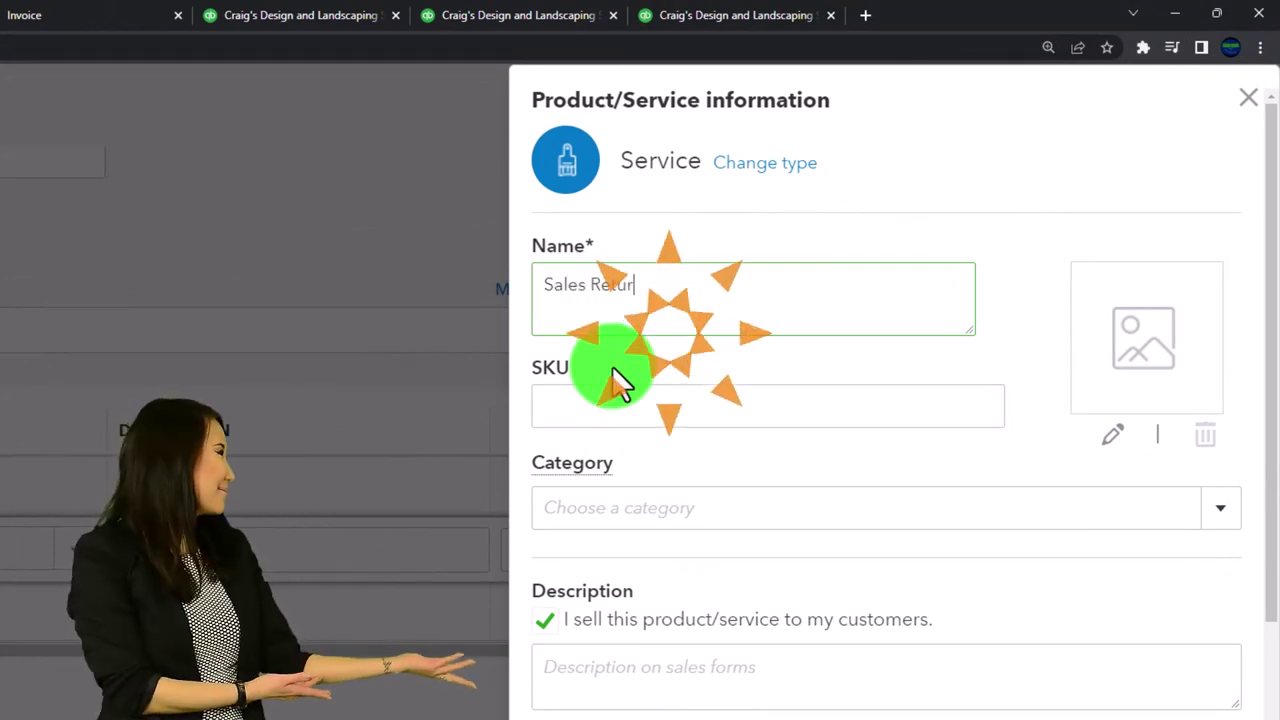
{"action": "type", "text": "ns"}
{"action": "key", "text": "shift+Left"}
{"action": "key", "text": "shift+Left"}
{"action": "key", "text": "shift+Left"}
{"action": "key", "text": "shift+Left"}
{"action": "key", "text": "shift+Left"}
{"action": "key", "text": "shift+Left"}
{"action": "key", "text": "shift+Left"}
{"action": "key", "text": "shift+Left"}
{"action": "key", "text": "shift+Left"}
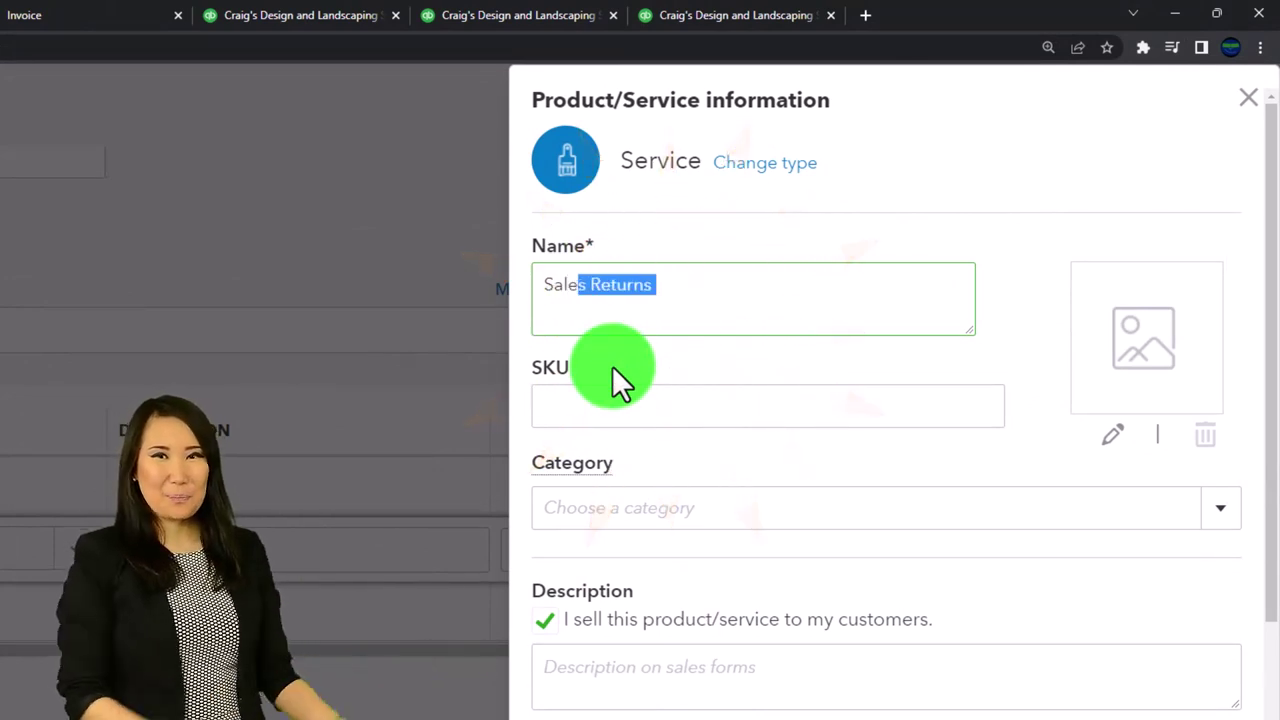
{"action": "key", "text": "shift+Left"}
{"action": "key", "text": "shift+Left"}
{"action": "key", "text": "shift+Left"}
{"action": "key", "text": "shift+Left"}
{"action": "scroll", "coordinate": [612, 560], "scroll_direction": "down", "scroll_amount": 1}
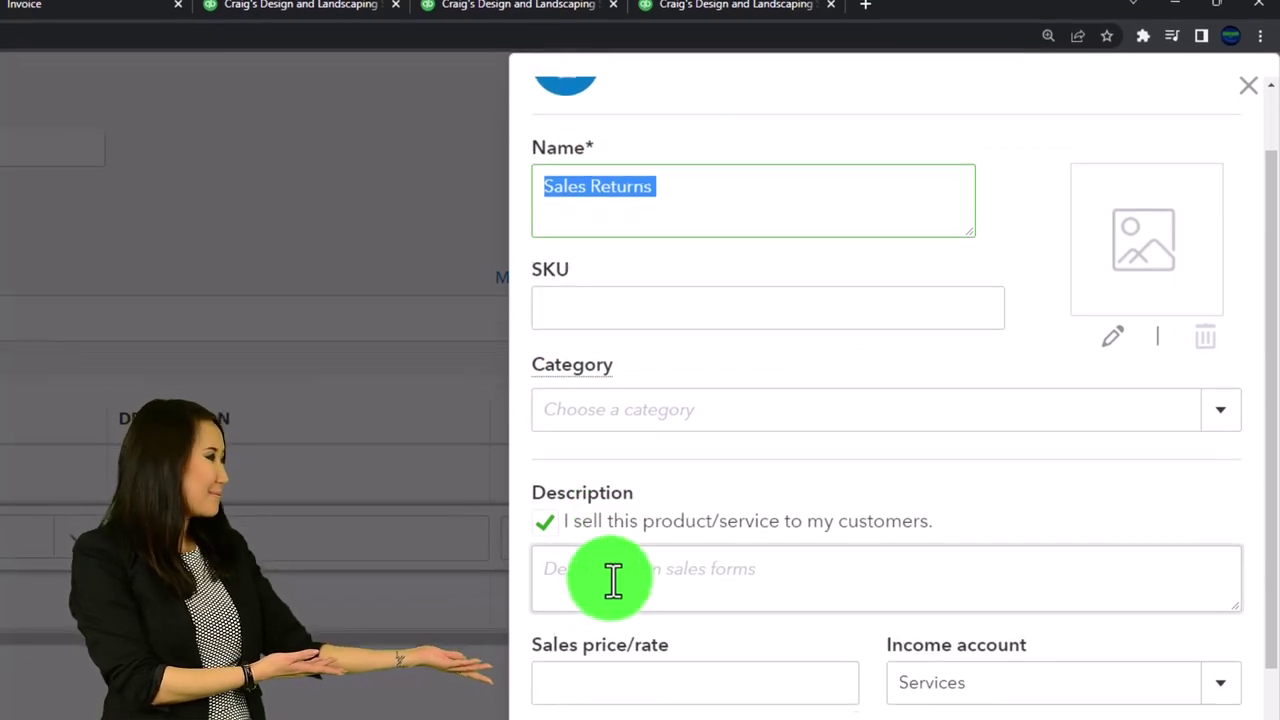
{"action": "key", "text": "ctrl+c"}
{"action": "left_click", "coordinate": [613, 580]}
{"action": "key", "text": "ctrl+v"}
{"action": "scroll", "coordinate": [613, 580], "scroll_direction": "down", "scroll_amount": 1}
{"action": "left_click", "coordinate": [606, 682]}
{"action": "key", "text": "ctrl+v"}
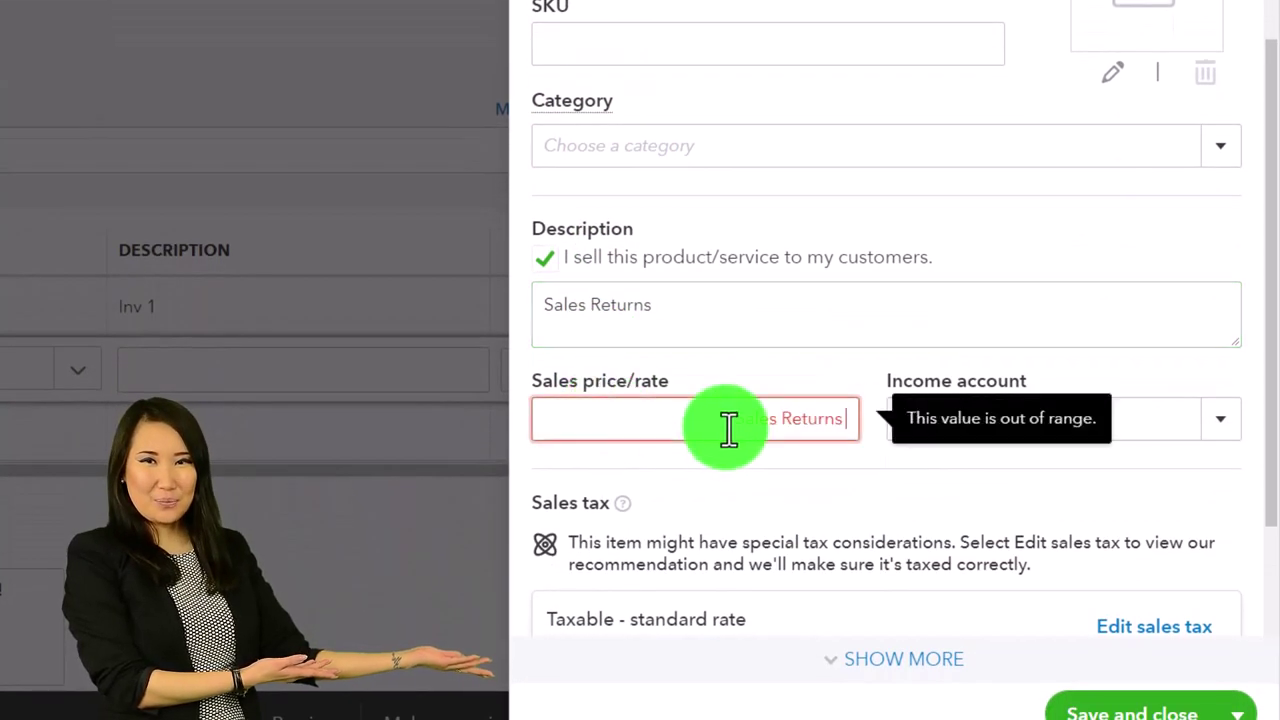
- Leave the sales price/rate empty and start adding a new income account for the Sales Returns item
{"action": "scroll", "coordinate": [798, 376], "scroll_direction": "down", "scroll_amount": 2}
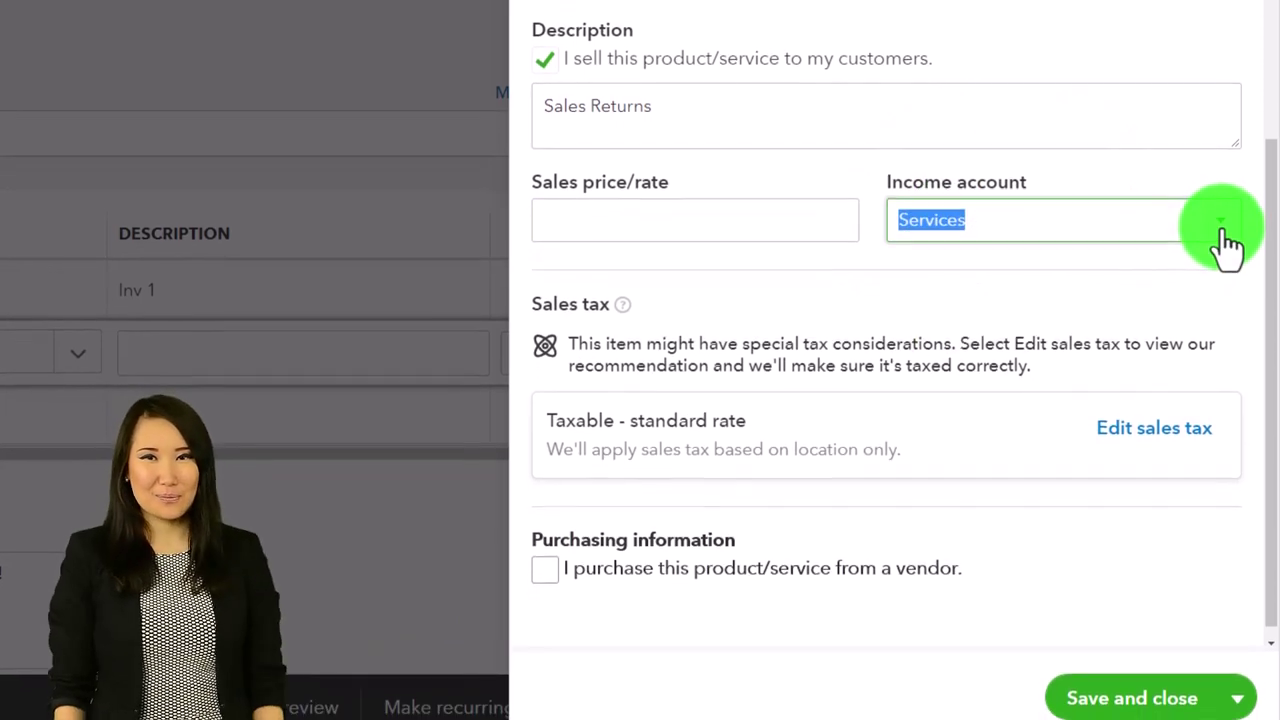
{"action": "left_click", "coordinate": [1221, 243]}
{"action": "scroll", "coordinate": [1030, 355], "scroll_direction": "up", "scroll_amount": 15}
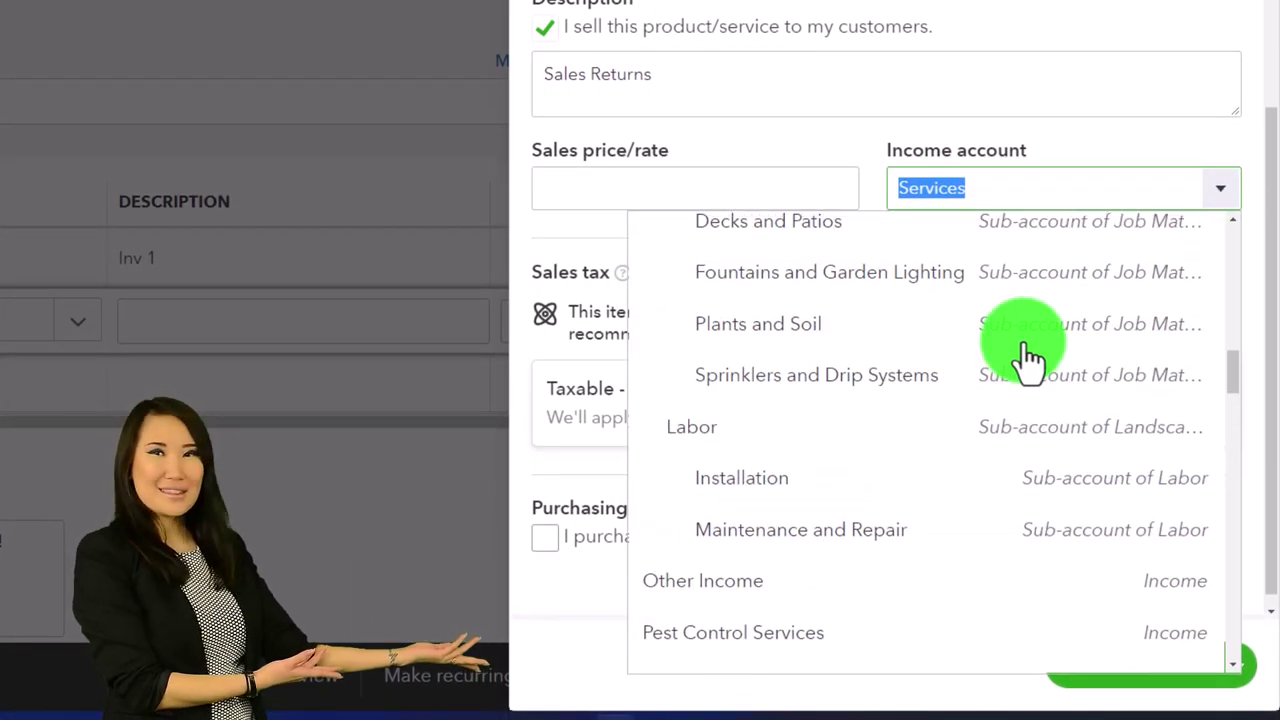
{"action": "left_click", "coordinate": [745, 248]}
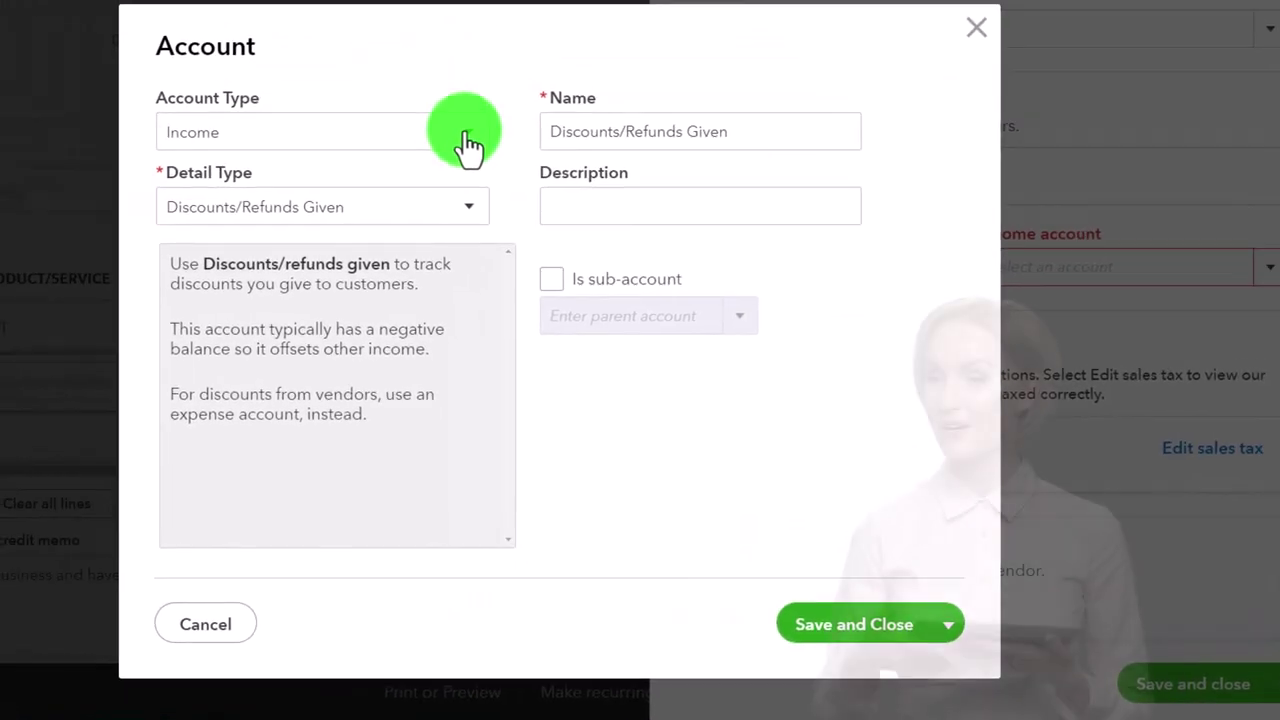
- Set the new account's detail type to Other Primary Income and name it "Sales Returns"
{"action": "left_click", "coordinate": [369, 214]}
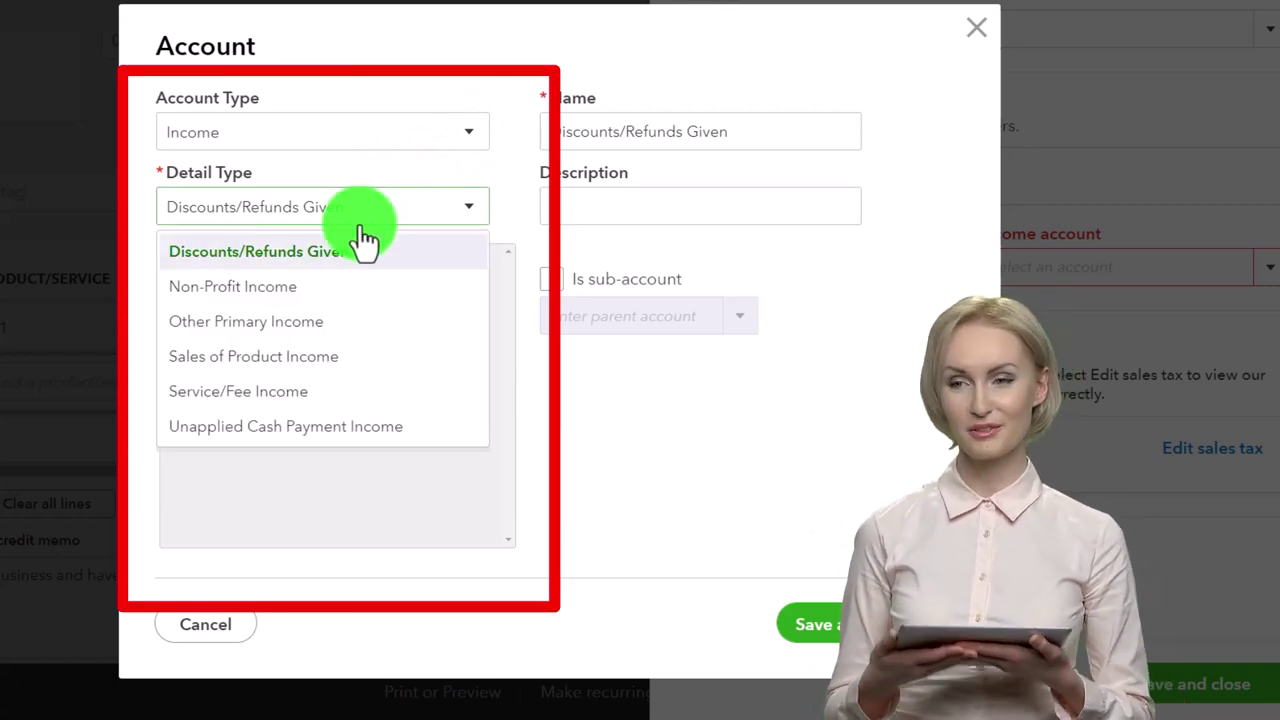
{"action": "left_click", "coordinate": [340, 325]}
{"action": "key", "text": "Tab"}
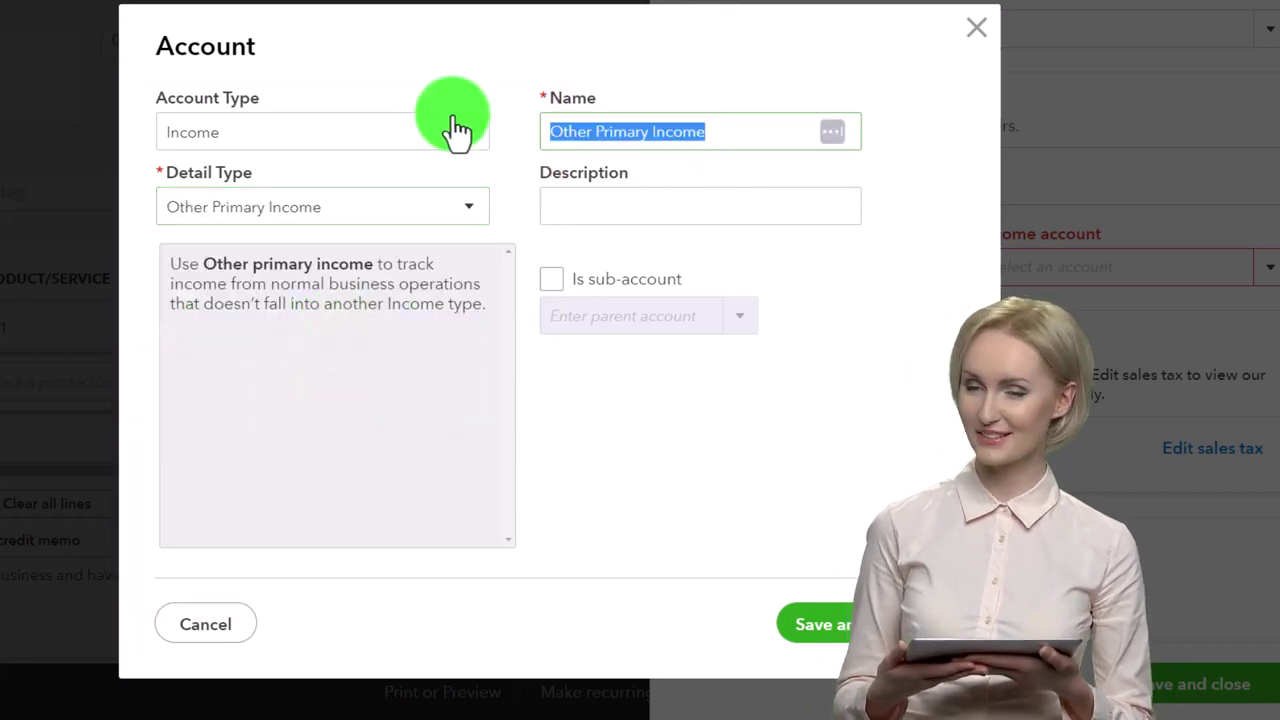
{"action": "key", "text": "BackSpace"}
{"action": "key", "text": "BackSpace"}
{"action": "type", "text": "Sales Returns"}
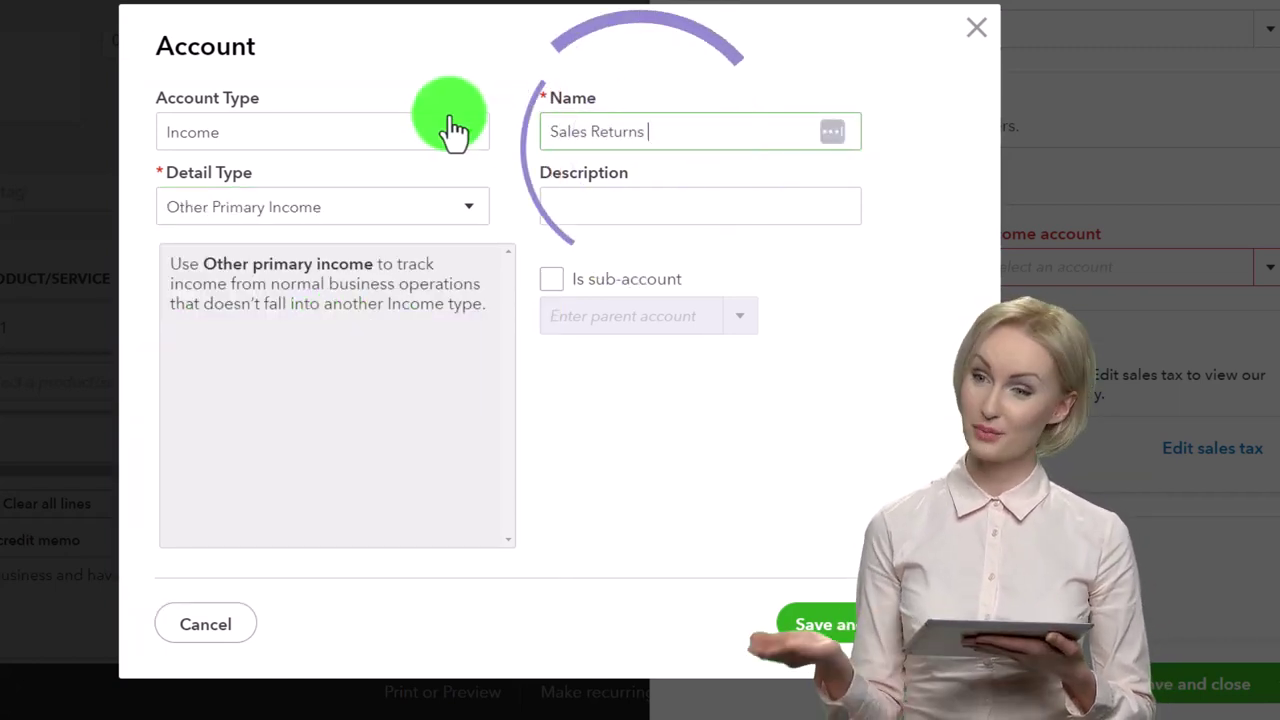
- Complete the income account's name as "Sales Returns & Allowances" and save both the account and the Sales Returns item
{"action": "type", "text": " & Allowances"}
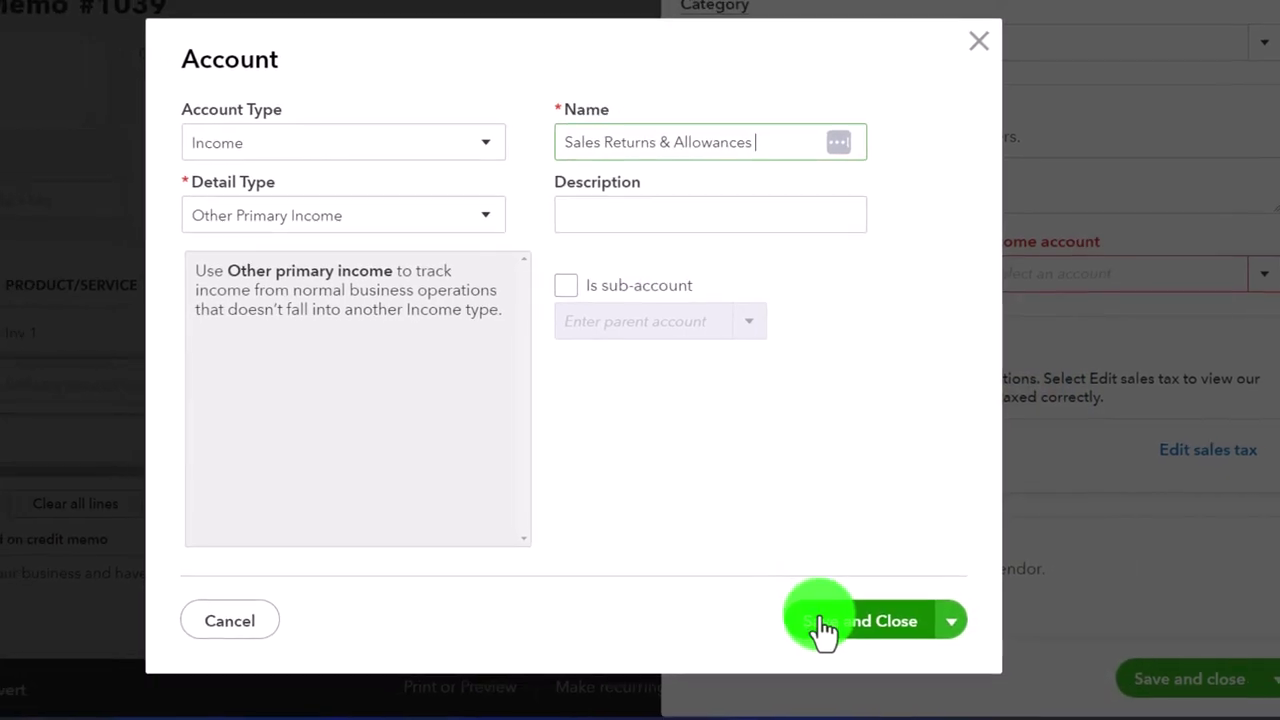
{"action": "left_click", "coordinate": [822, 624]}
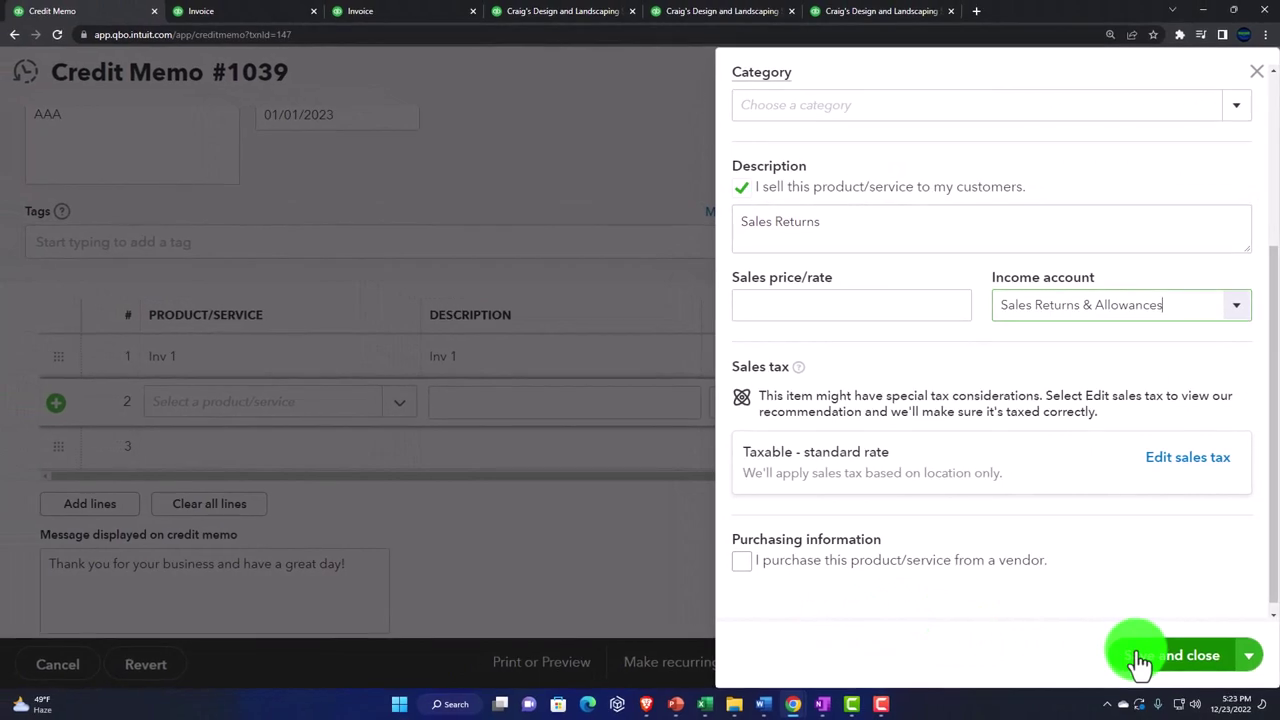
{"action": "left_click", "coordinate": [1140, 658]}
- Set the rate of the credit memo's Sales Returns line to 1000
{"action": "key", "text": "Tab"}
{"action": "key", "text": "Tab"}
{"action": "key", "text": "Tab"}
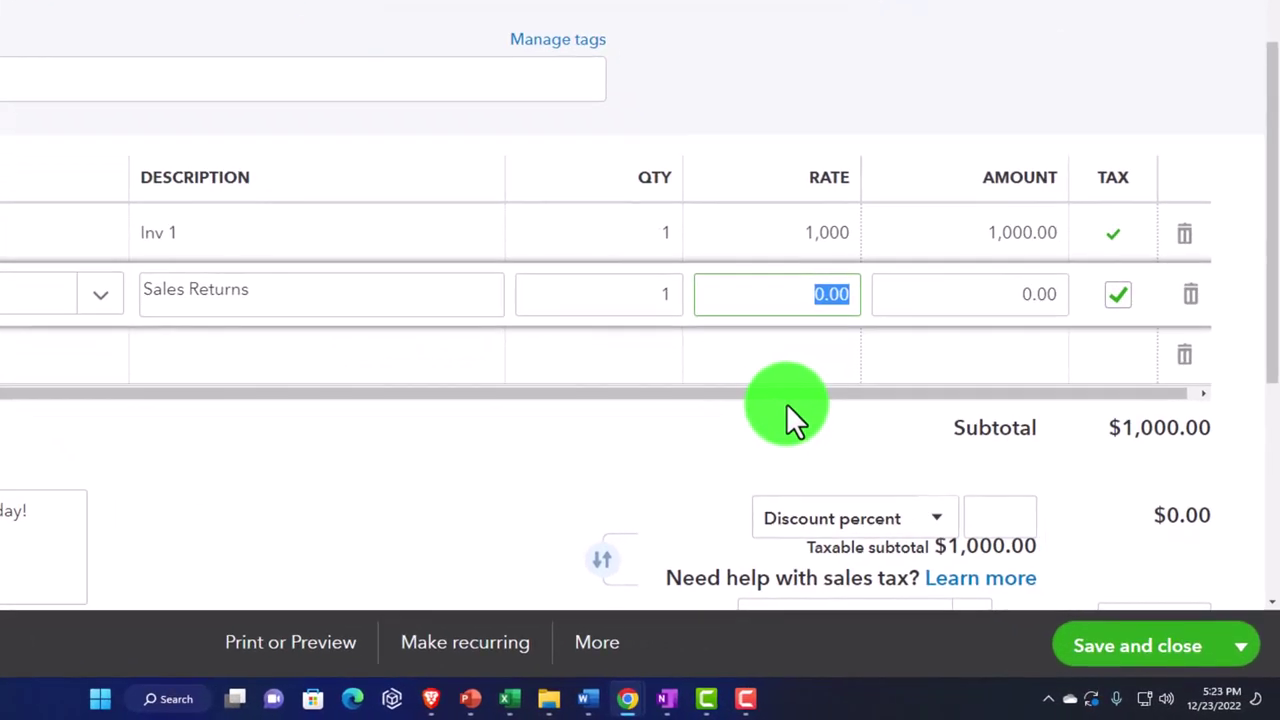
{"action": "type", "text": "1000"}
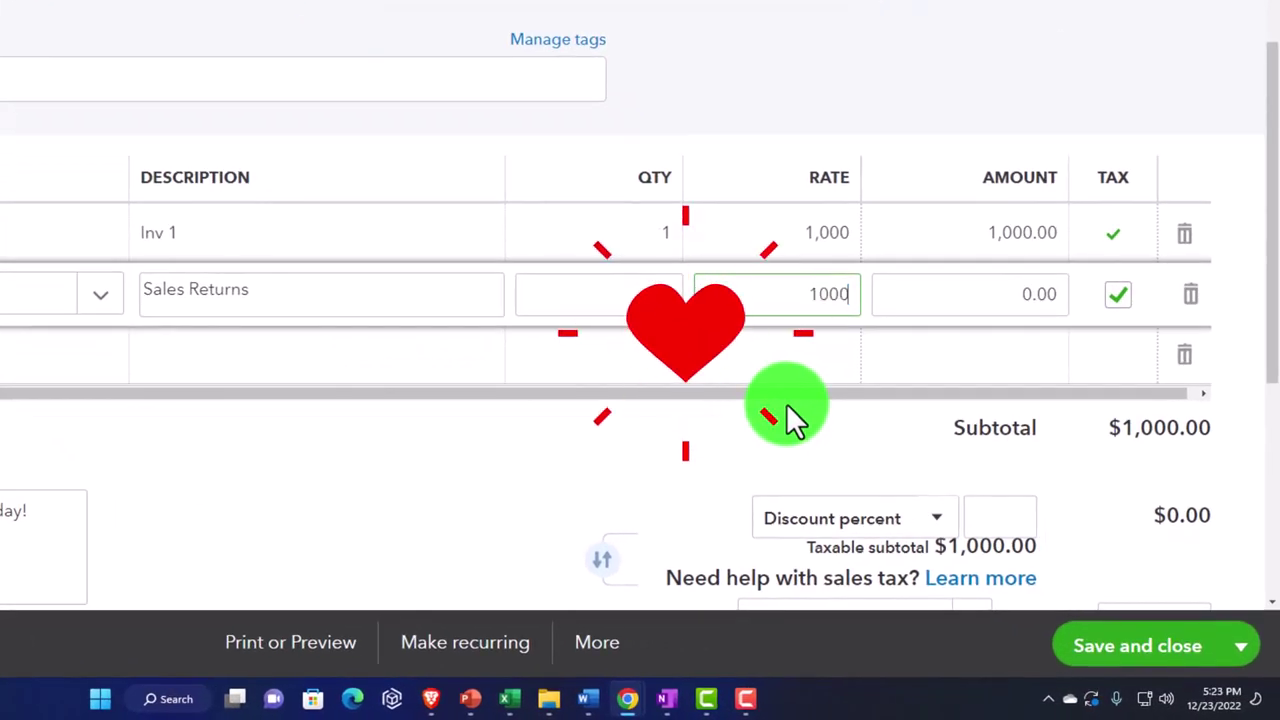
{"action": "key", "text": "Tab"}
- Set the rate of the credit memo's Inv 1 line to 0
{"action": "left_click", "coordinate": [820, 235]}
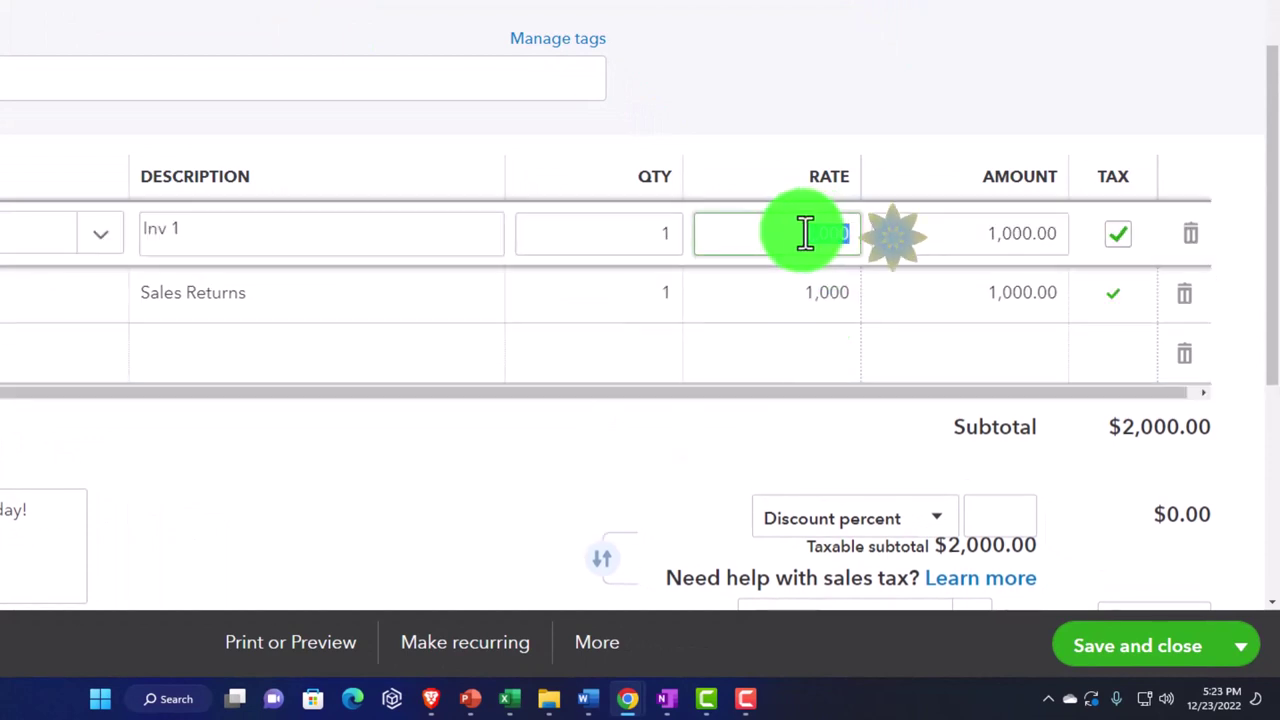
{"action": "key", "text": "Tab"}
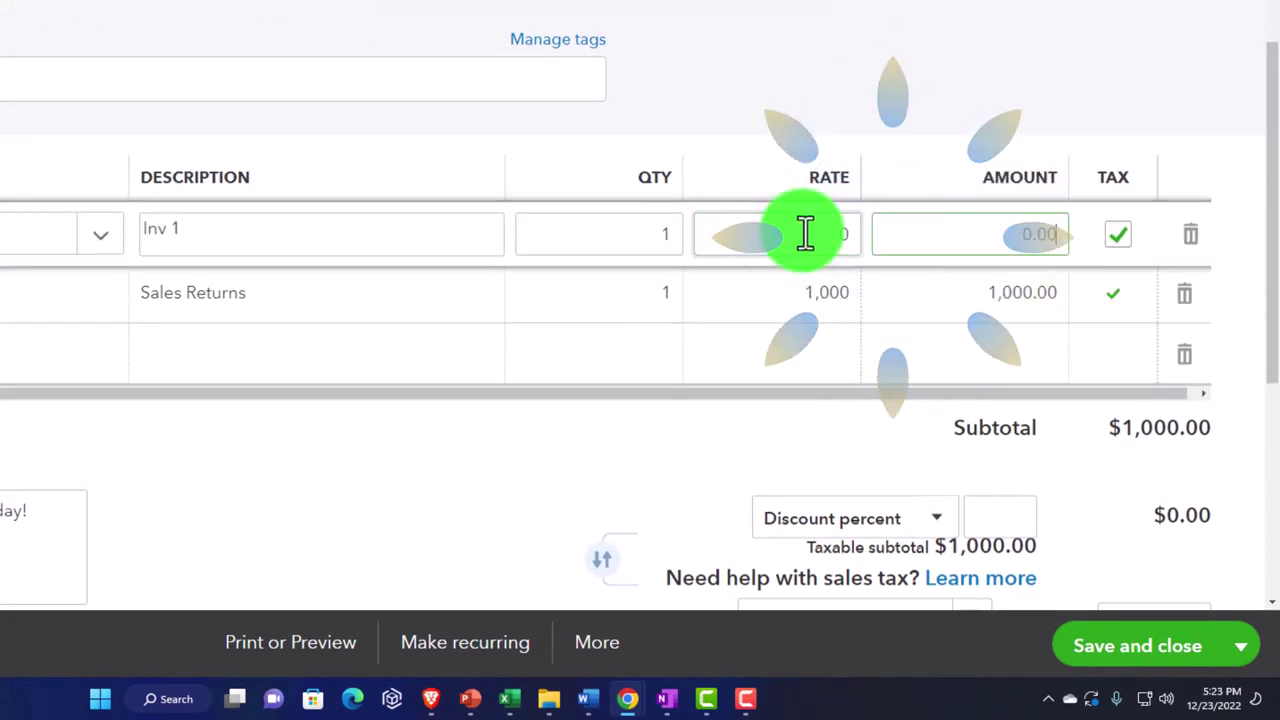
{"action": "left_click", "coordinate": [599, 488]}
{"action": "scroll", "coordinate": [1023, 529], "scroll_direction": "down", "scroll_amount": 2}
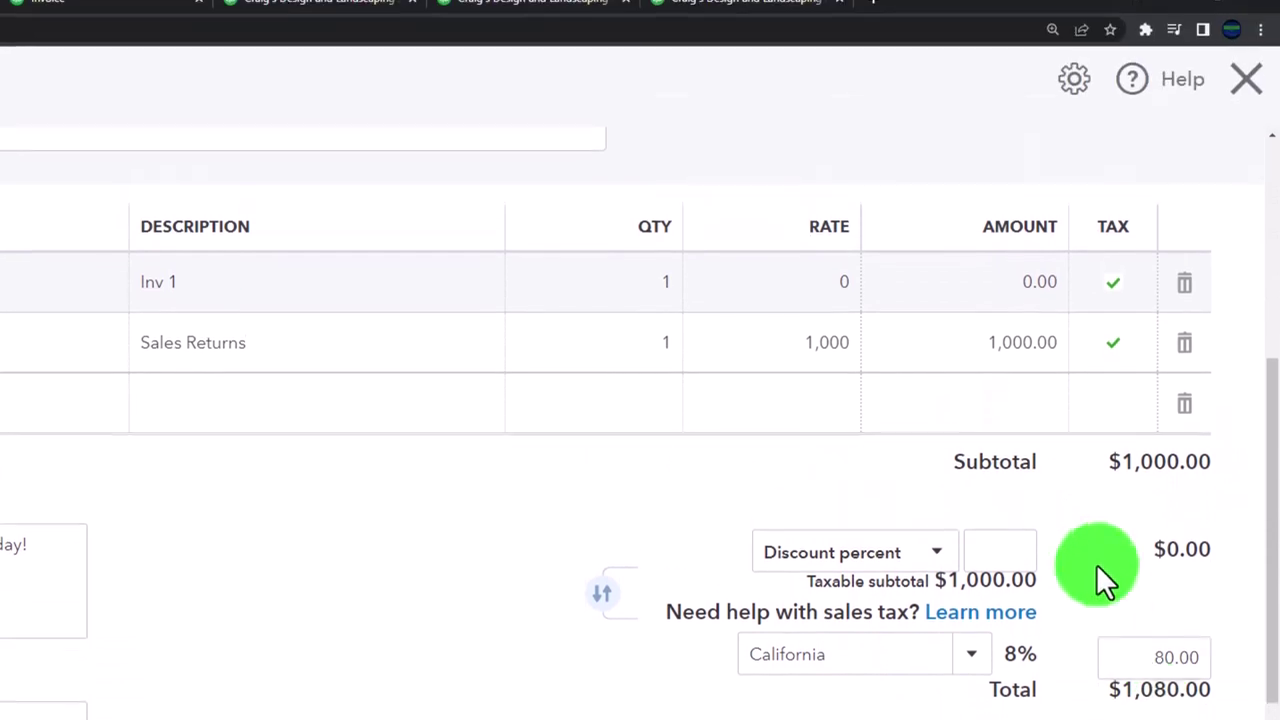
- Save and close the credit memo, agreeing to modify the linked transaction
{"action": "left_click", "coordinate": [812, 322]}
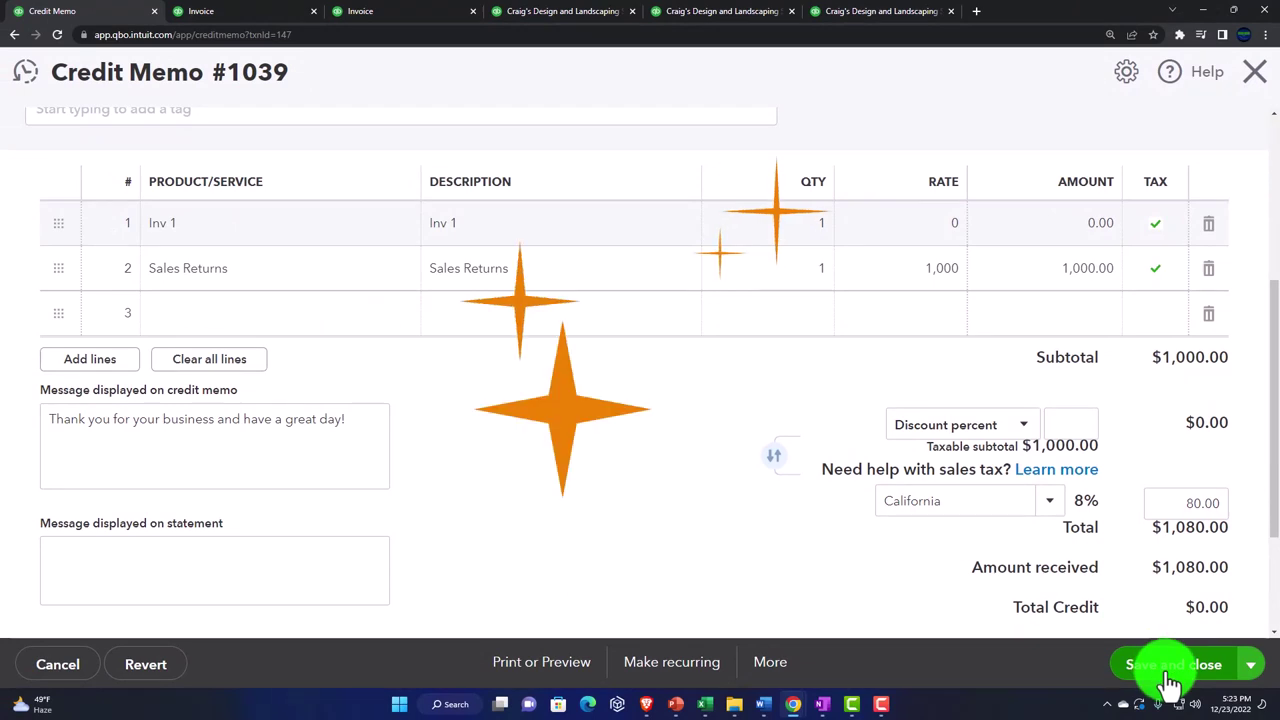
{"action": "left_click", "coordinate": [1170, 665]}
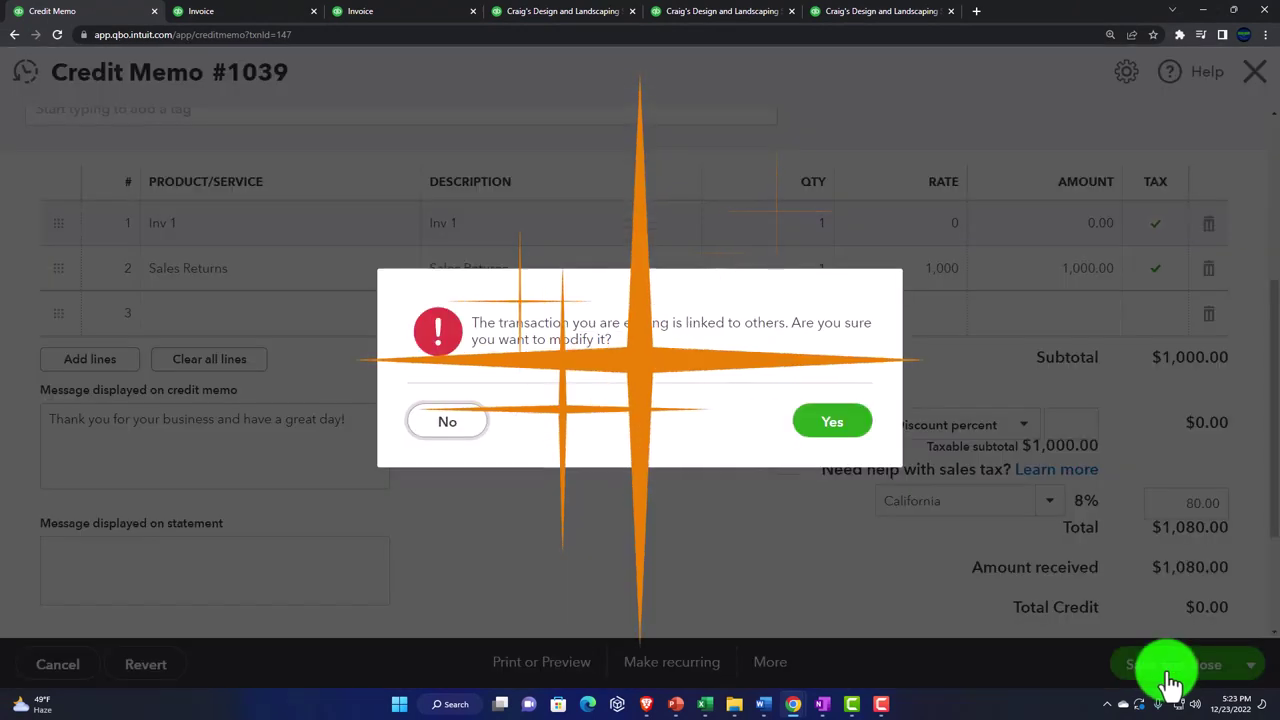
{"action": "left_click", "coordinate": [843, 427]}
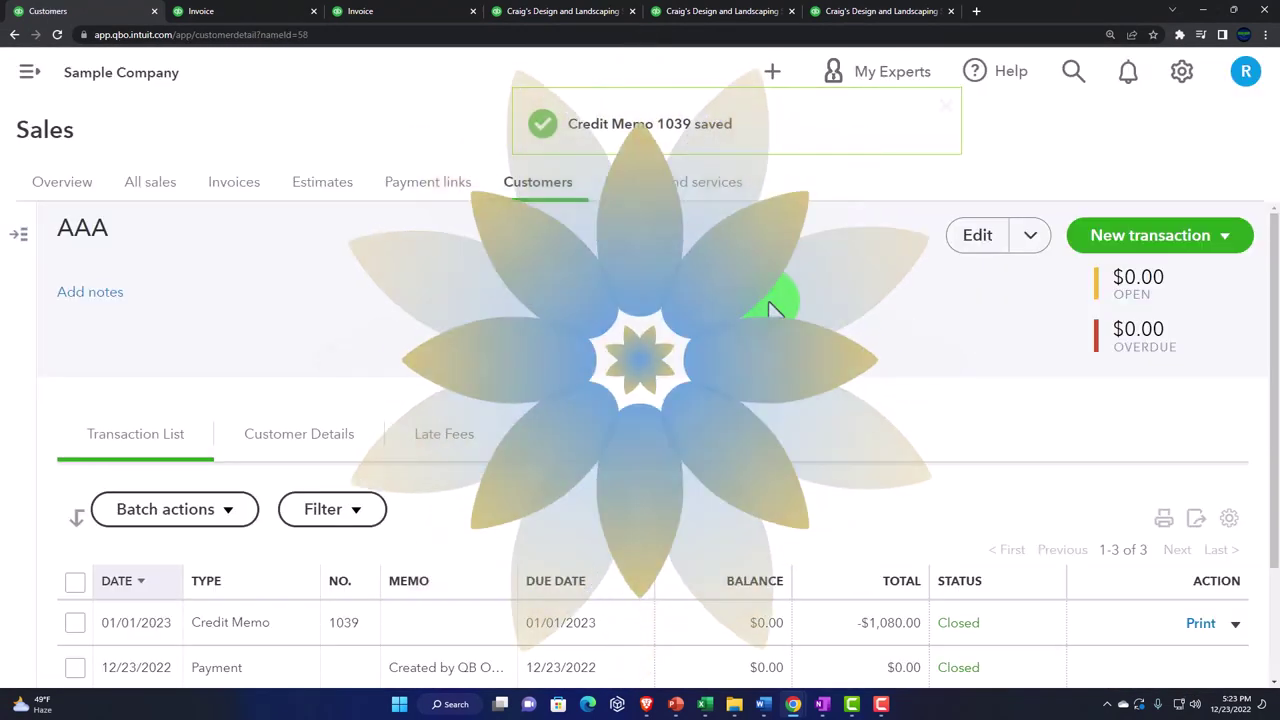
- Rerun the January - December 2023 Profit and Loss report and examine its income and expense lines
{"action": "left_click", "coordinate": [543, 12]}
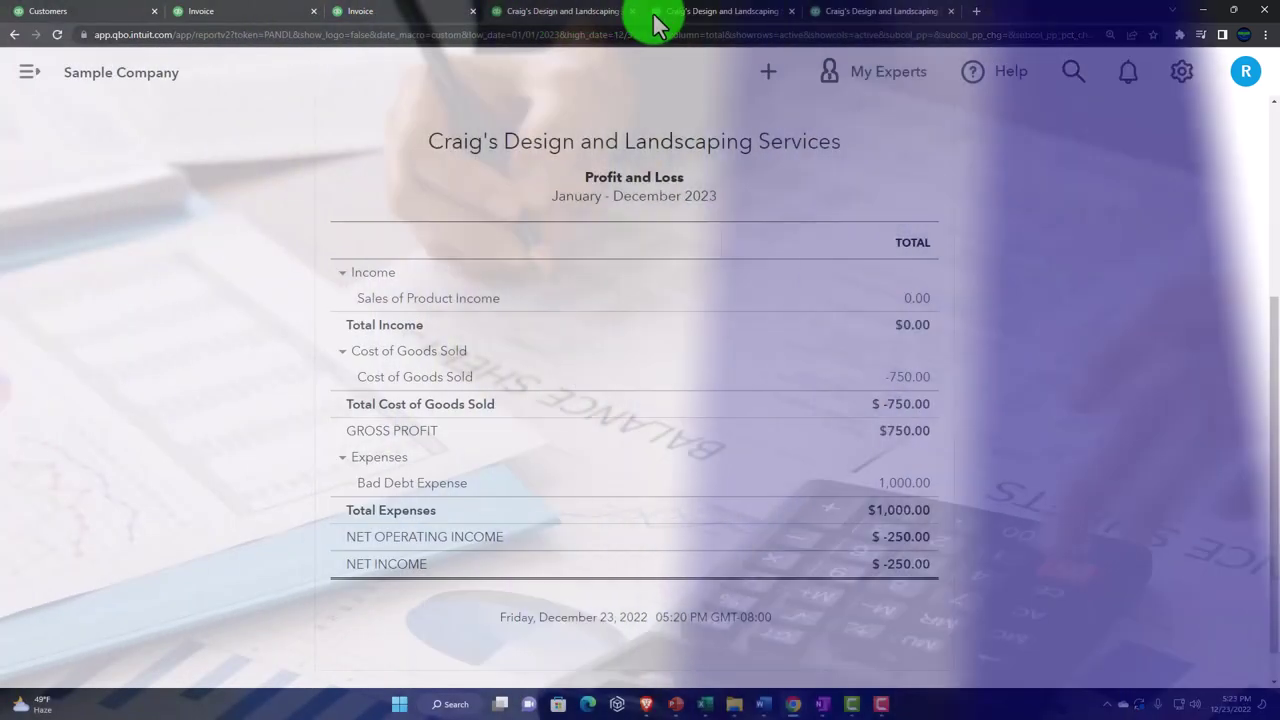
{"action": "left_click", "coordinate": [686, 14]}
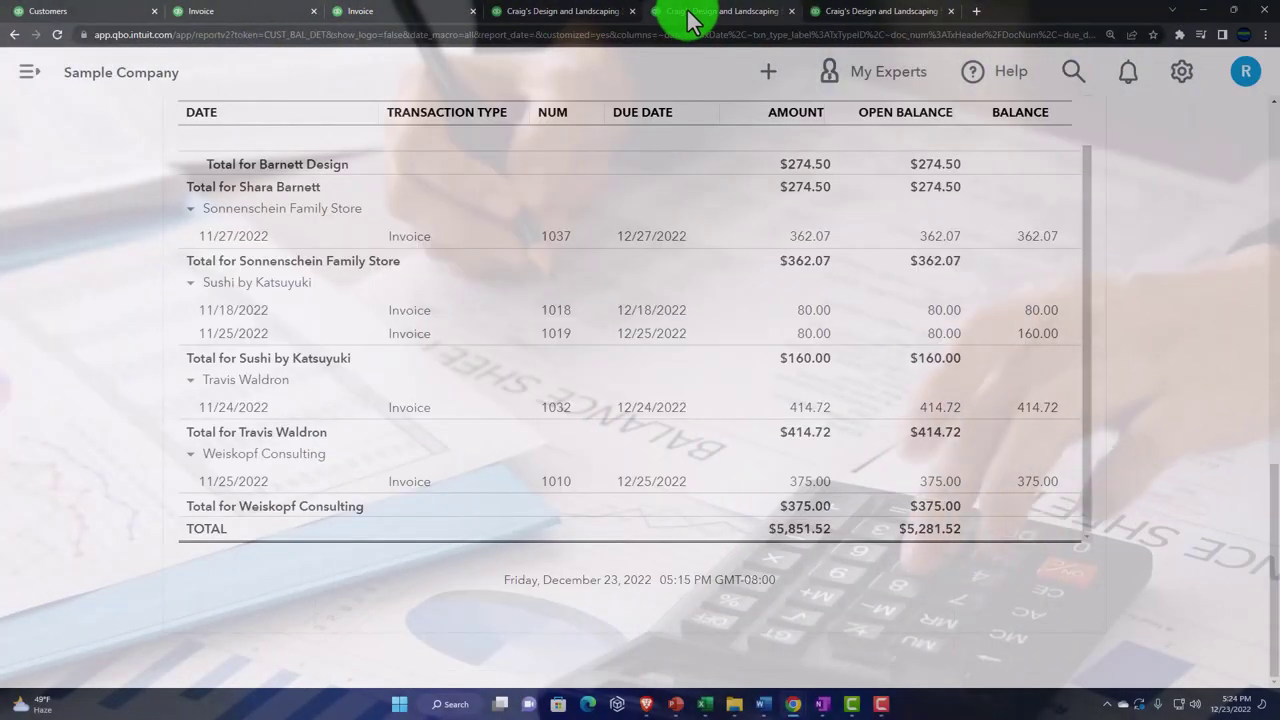
{"action": "left_click", "coordinate": [835, 12]}
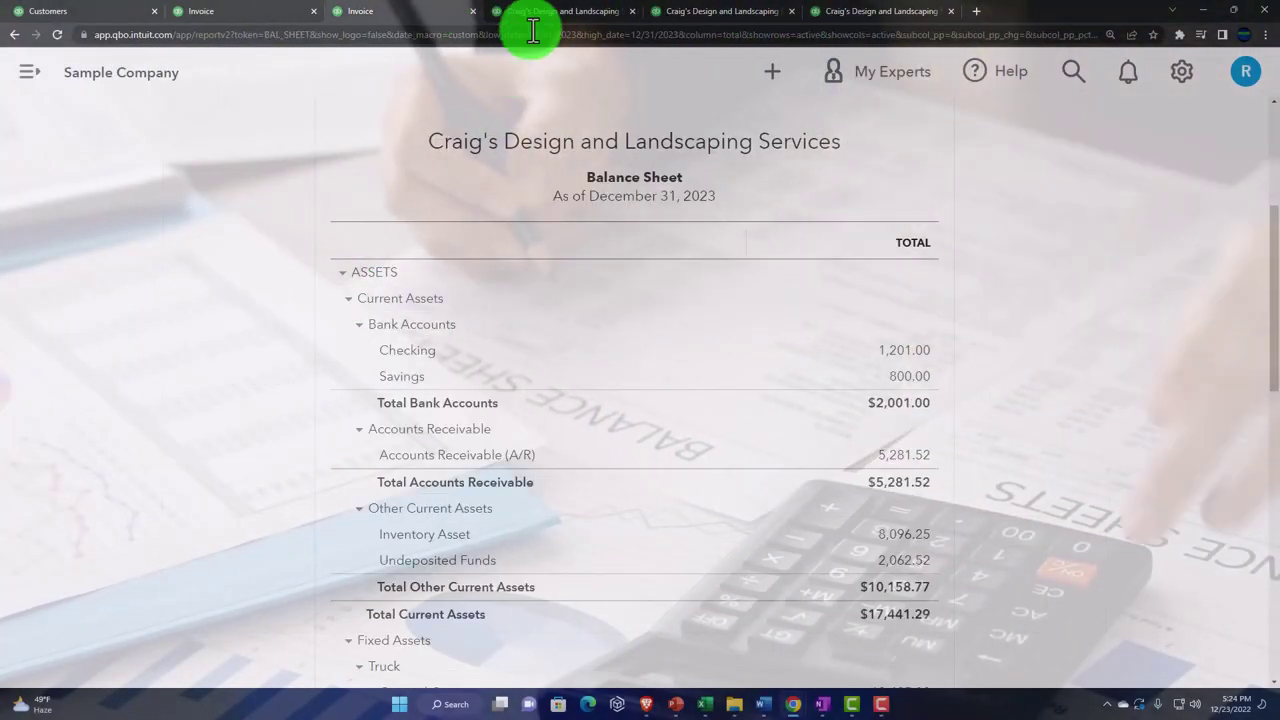
{"action": "left_click", "coordinate": [543, 14]}
{"action": "scroll", "coordinate": [600, 260], "scroll_direction": "up", "scroll_amount": 3}
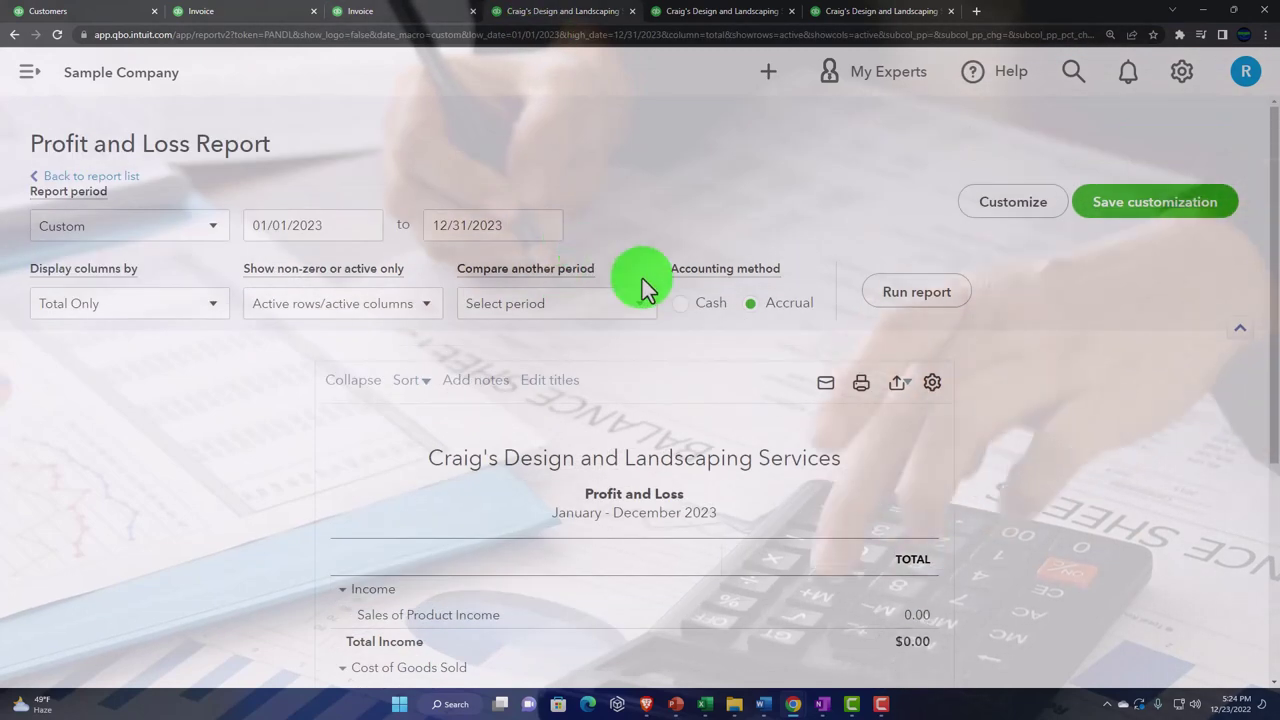
{"action": "left_click", "coordinate": [910, 295]}
{"action": "scroll", "coordinate": [839, 320], "scroll_direction": "down", "scroll_amount": 3}
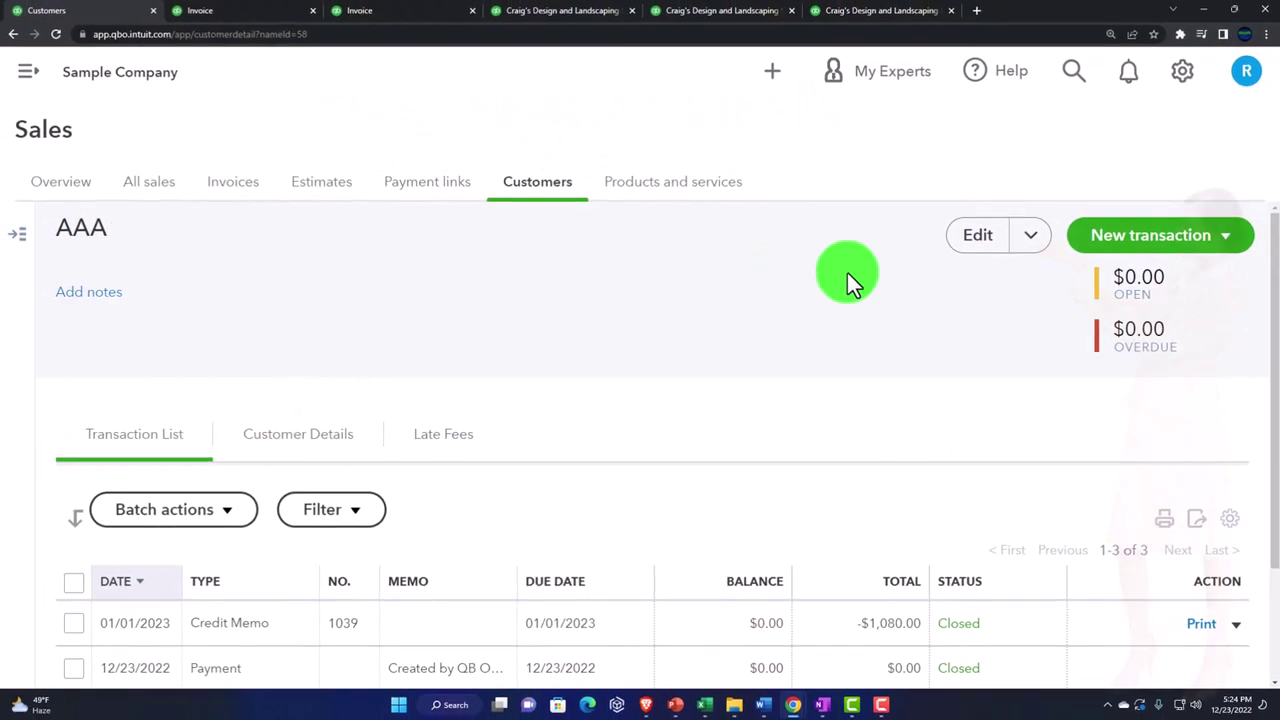
- Switch the company to Business view and open the Get things done page
{"action": "left_click", "coordinate": [1182, 74]}
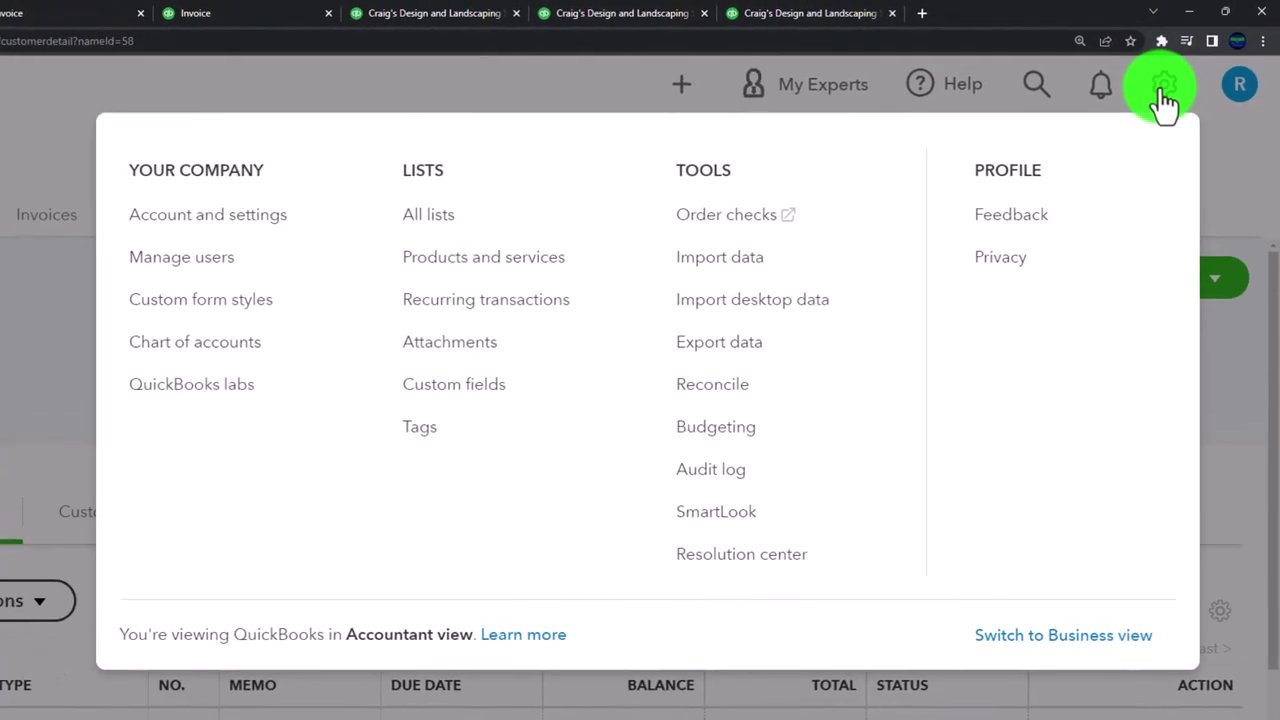
{"action": "left_click", "coordinate": [1120, 640]}
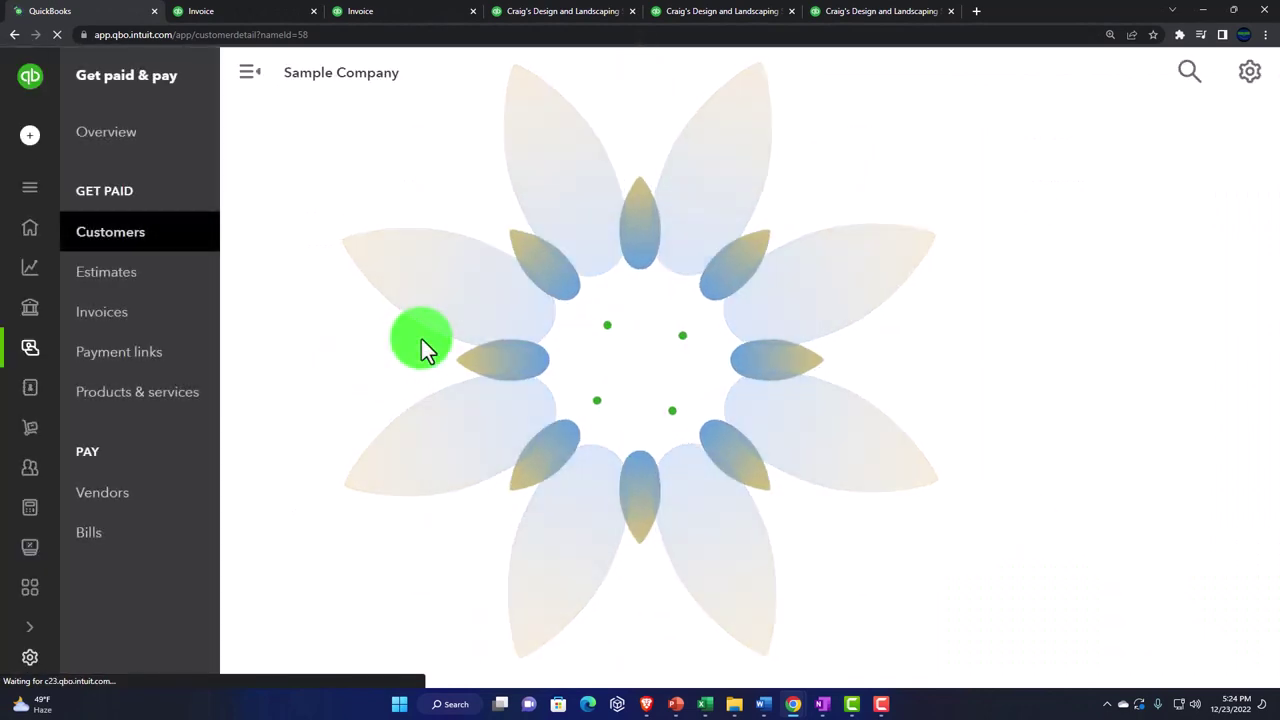
{"action": "left_click", "coordinate": [30, 187]}
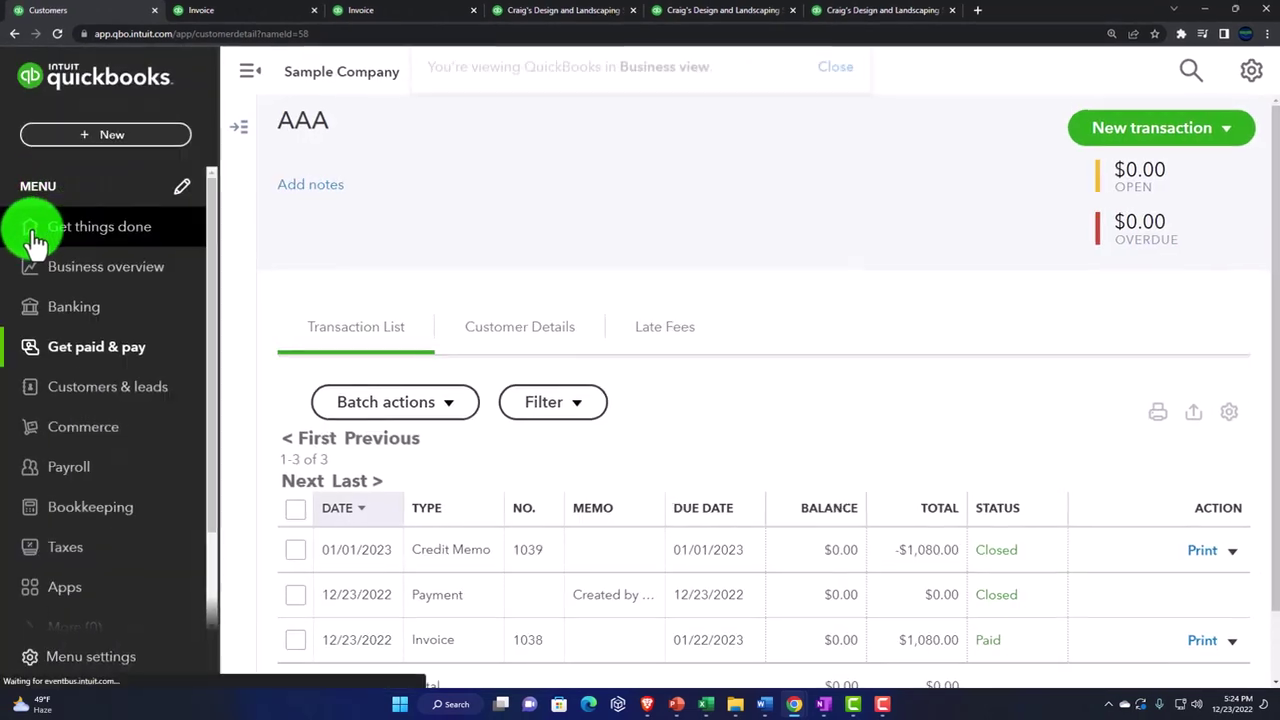
{"action": "left_click", "coordinate": [42, 232]}
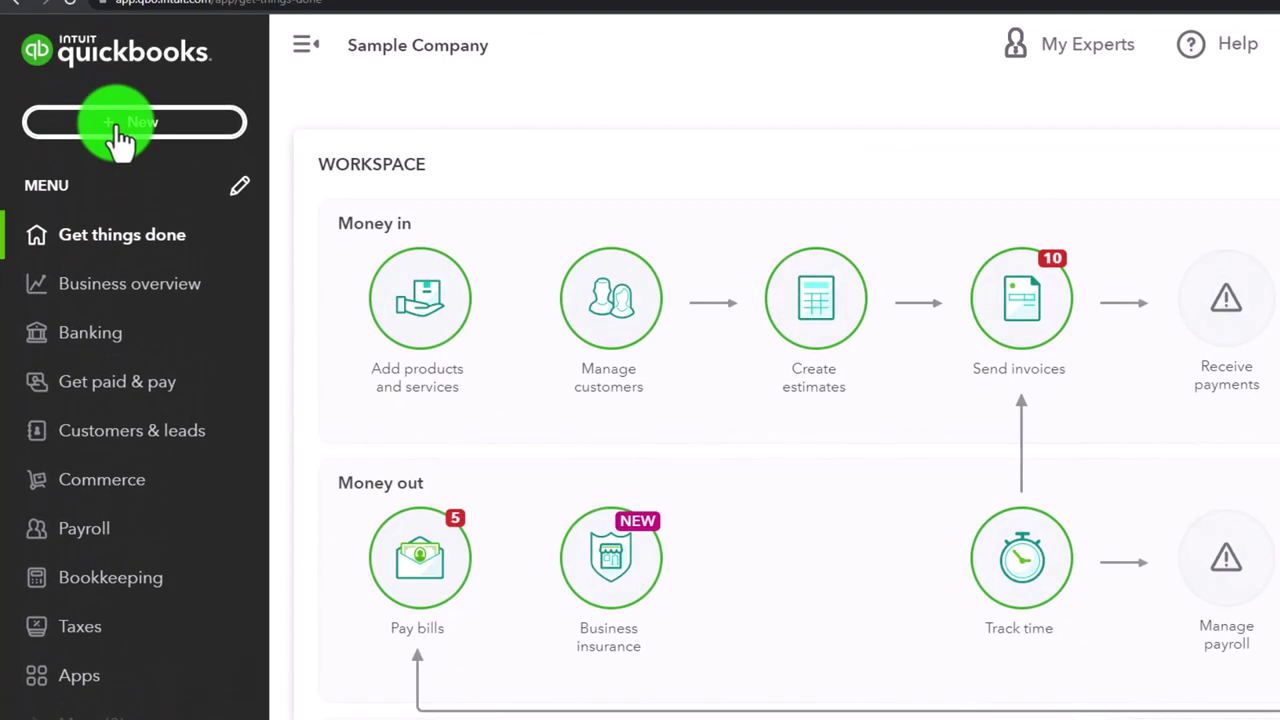
- Look up where Business view keeps the new transaction forms, the customer list and the invoice list
{"action": "left_click", "coordinate": [116, 127]}
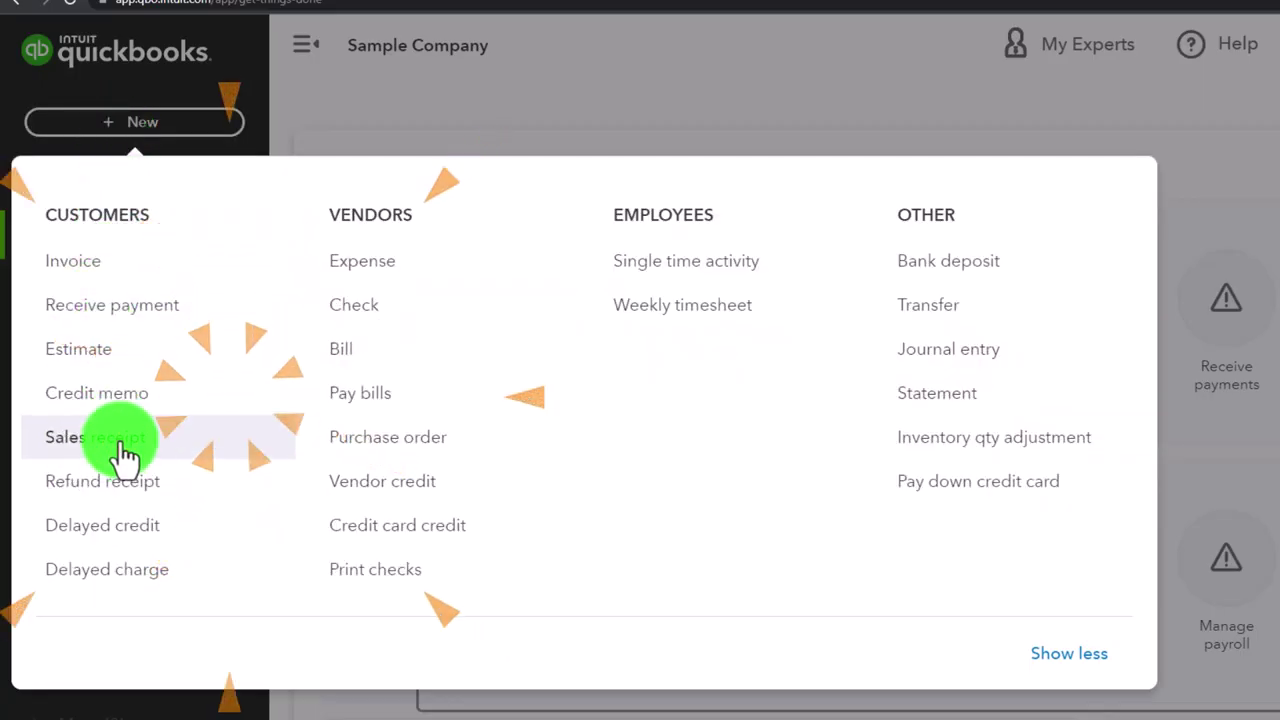
{"action": "left_click", "coordinate": [370, 79]}
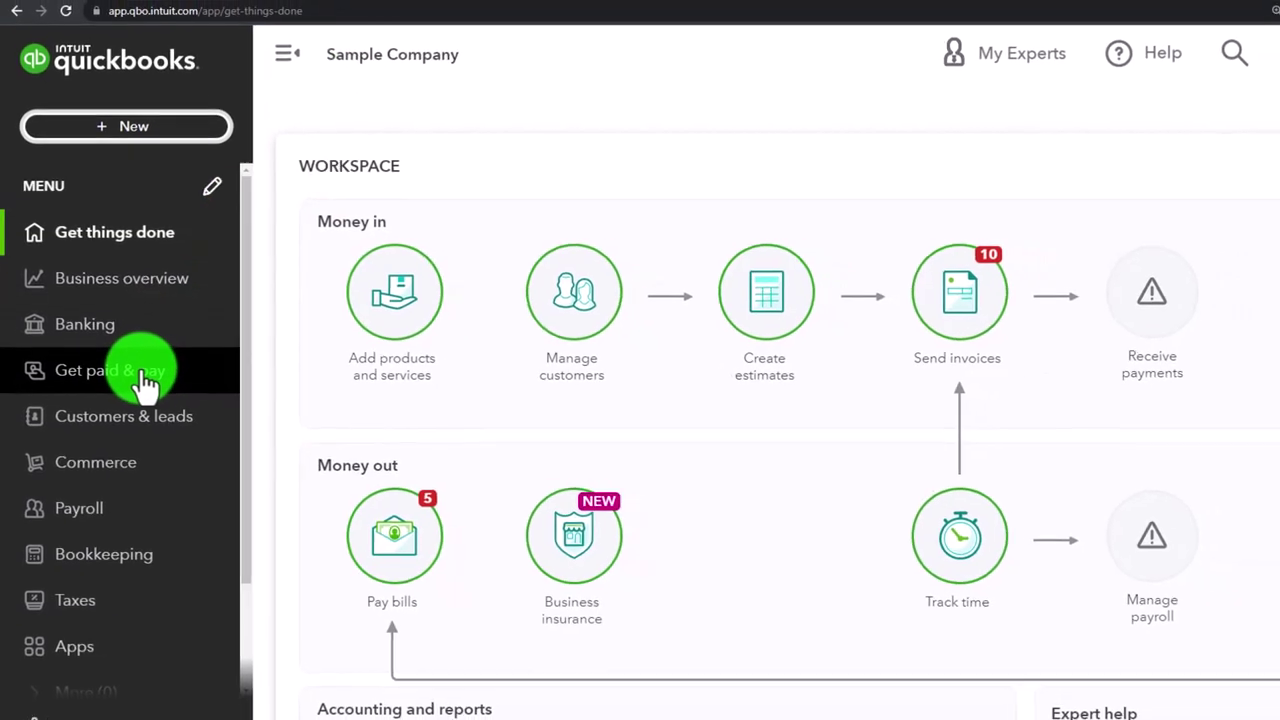
{"action": "left_click", "coordinate": [150, 386]}
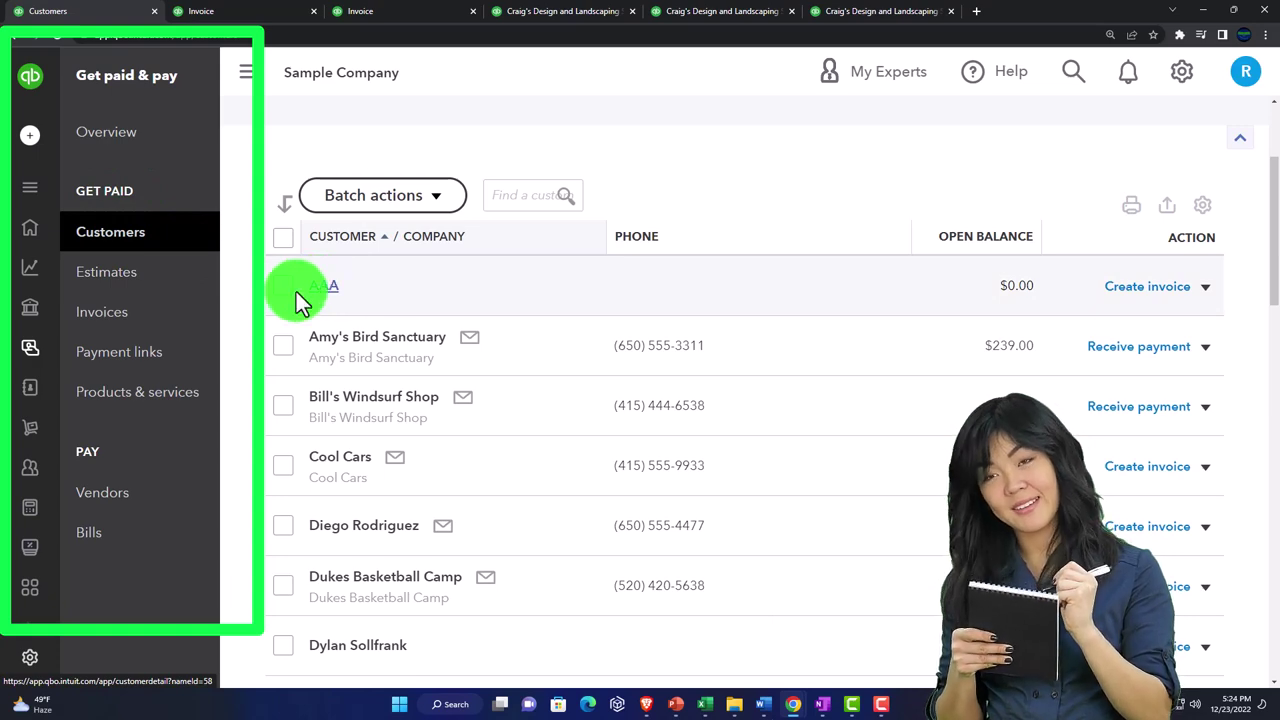
{"action": "left_click", "coordinate": [110, 313]}
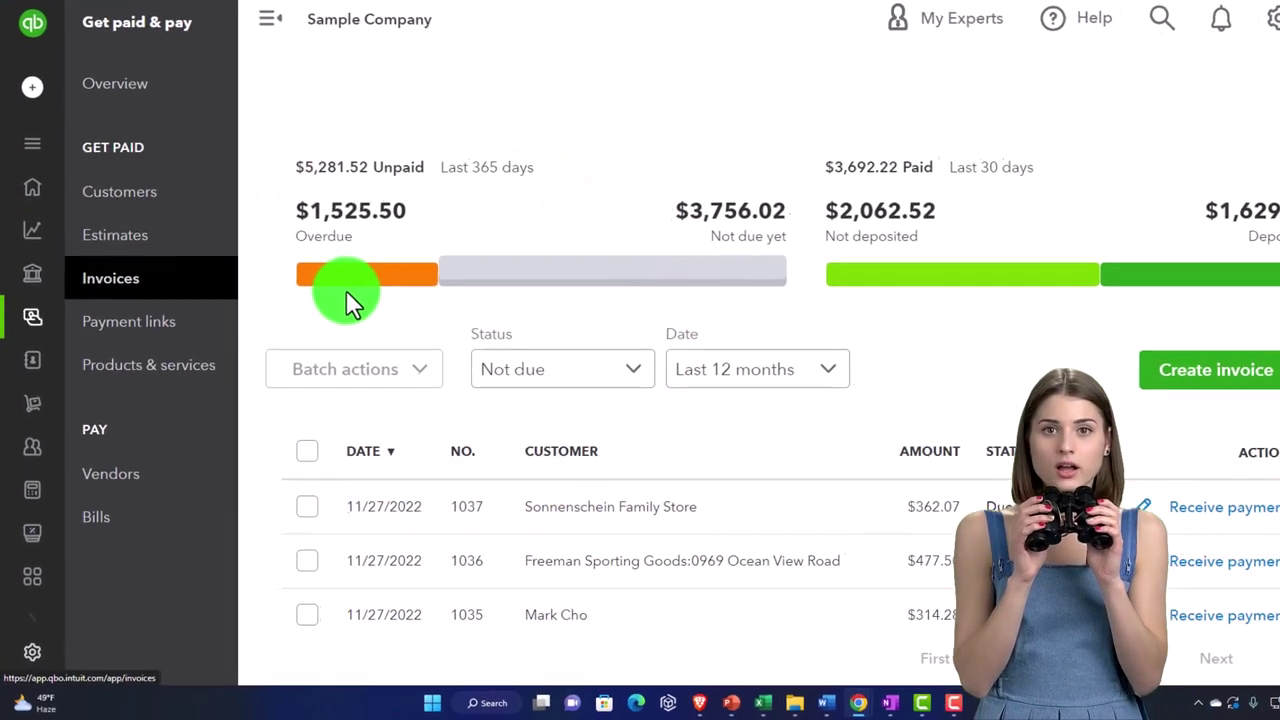
- Show the Bookkeeping section's all-sales transaction list with the navigation collapsed and the page zoomed out to 125%
{"action": "mouse_move", "coordinate": [43, 273]}
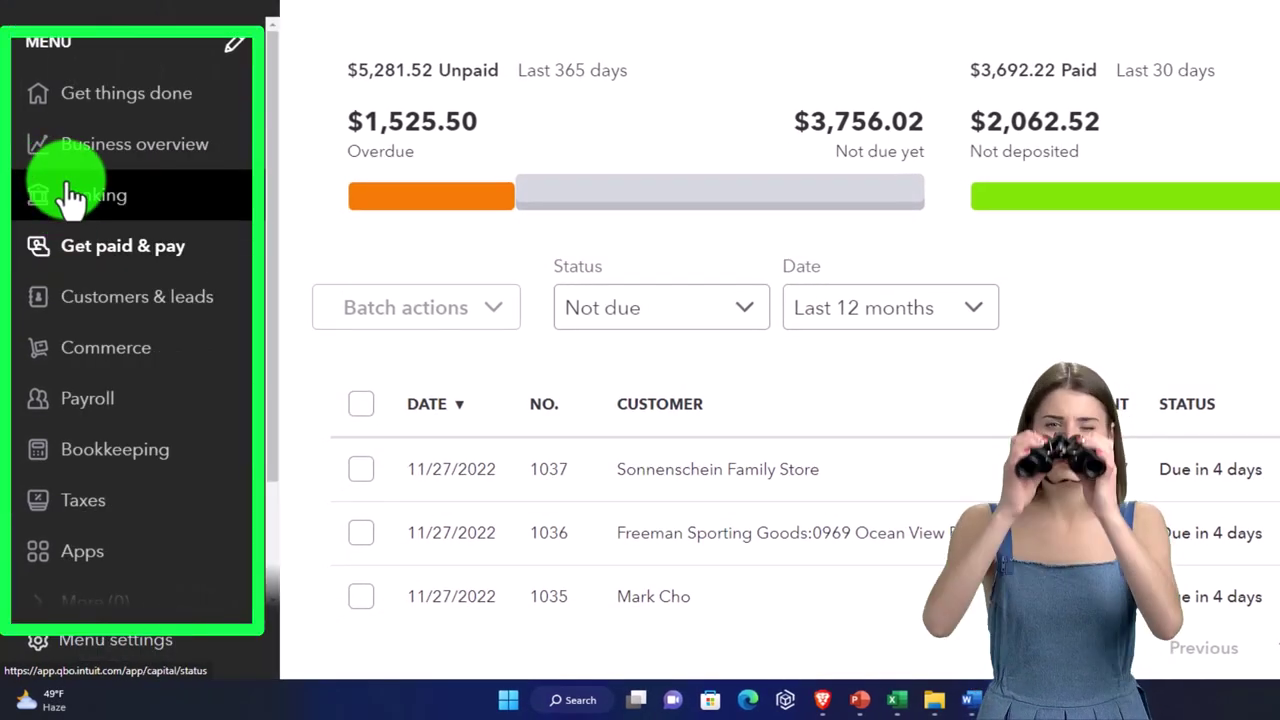
{"action": "left_click", "coordinate": [100, 460]}
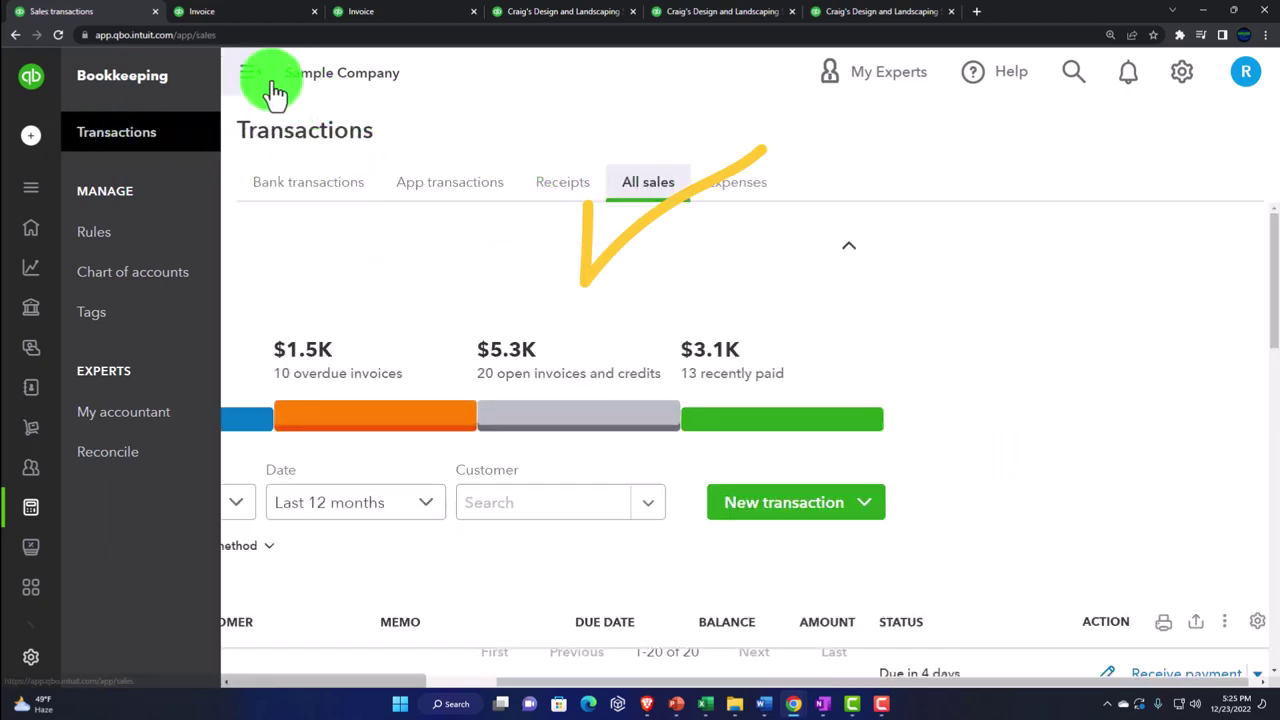
{"action": "left_click", "coordinate": [268, 82]}
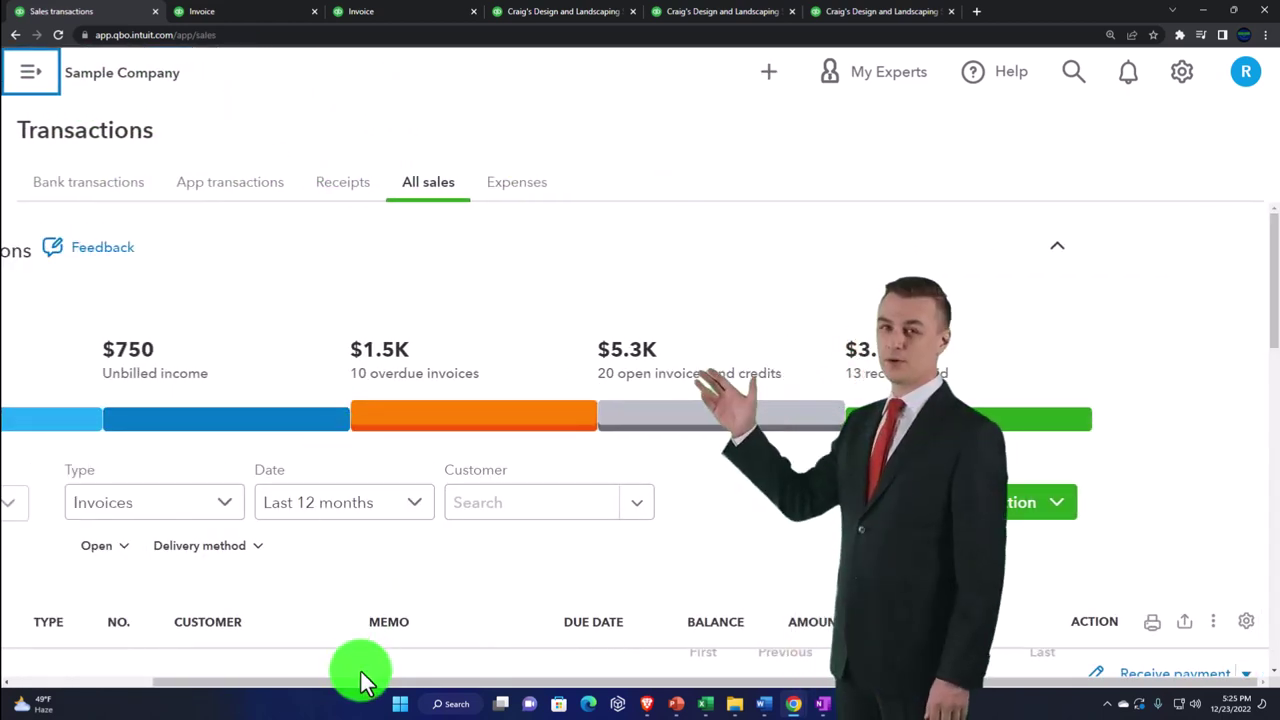
{"action": "left_click_drag", "start_coordinate": [351, 686], "coordinate": [222, 700]}
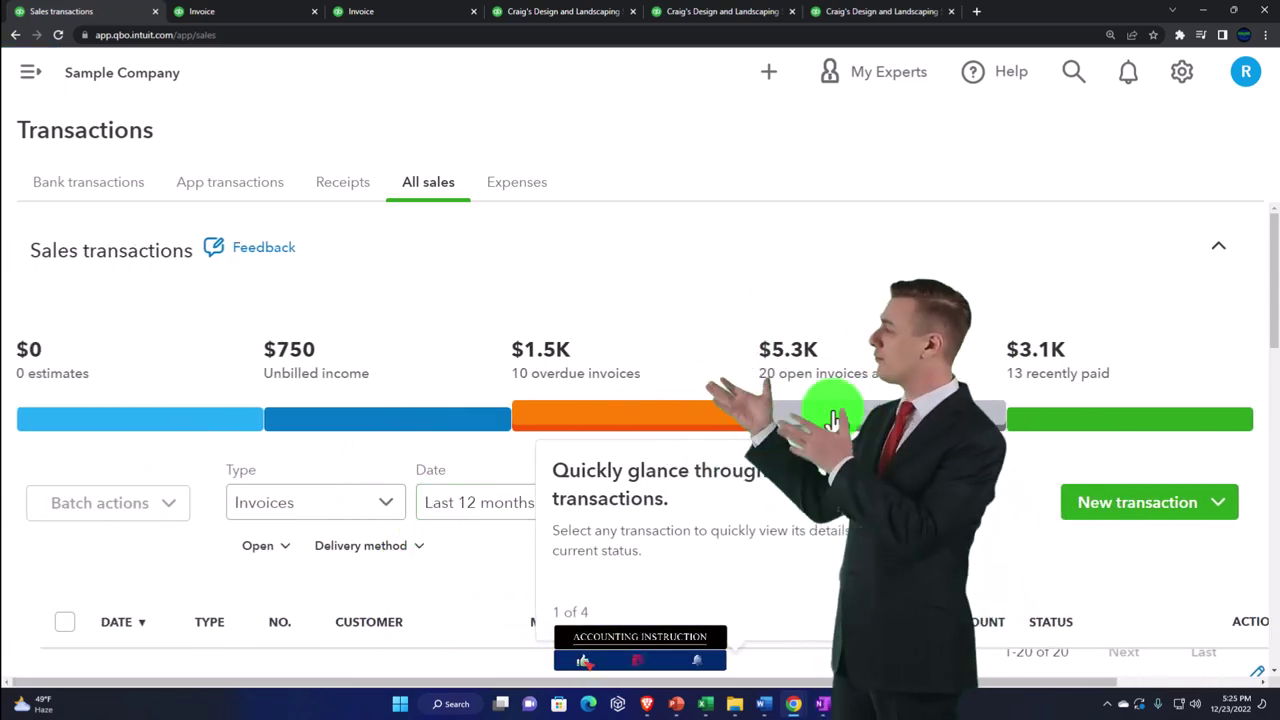
{"action": "key", "text": "ctrl+minus"}
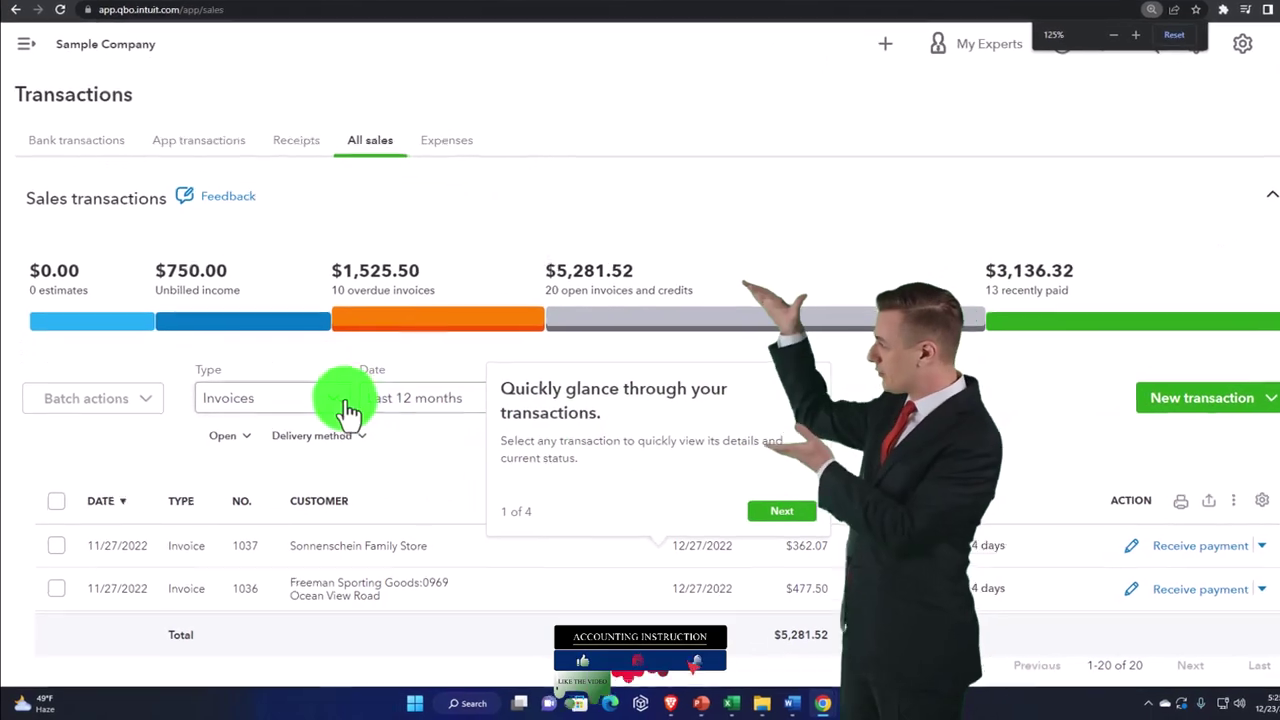
- Filter the sales transactions to type Credit memos and dismiss the tour tip covering the list
{"action": "left_click", "coordinate": [338, 399]}
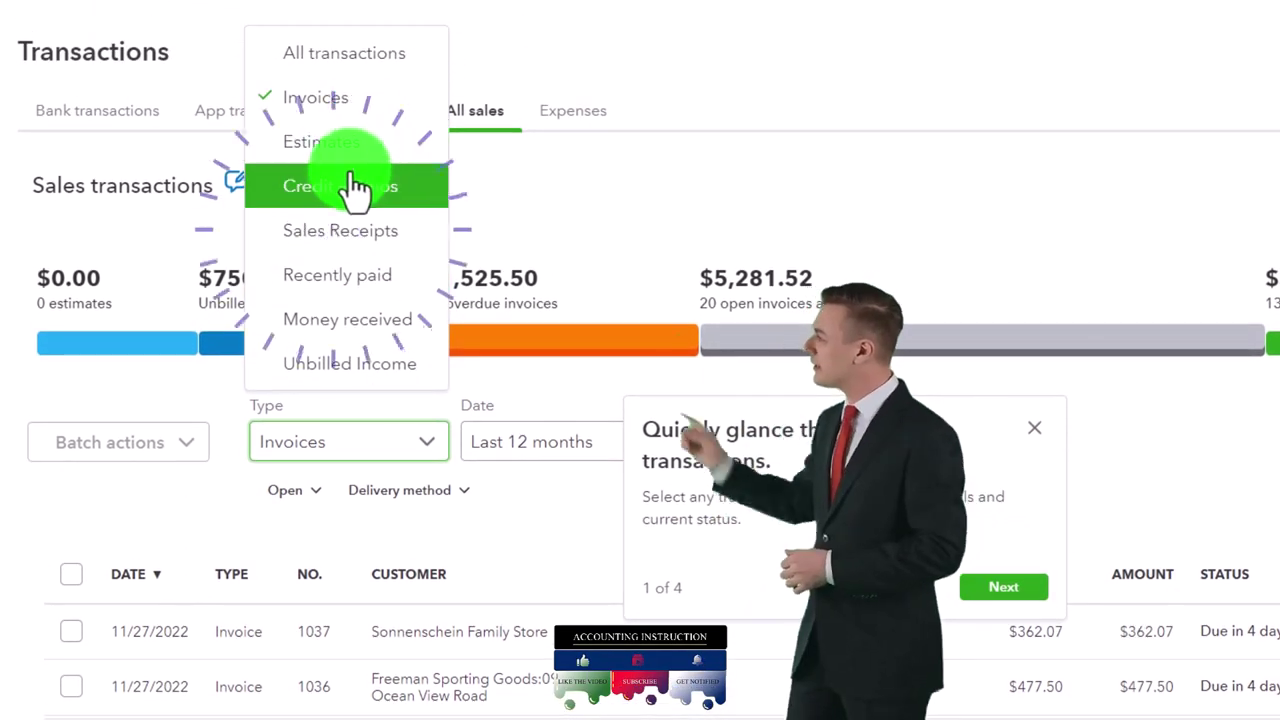
{"action": "left_click", "coordinate": [350, 190]}
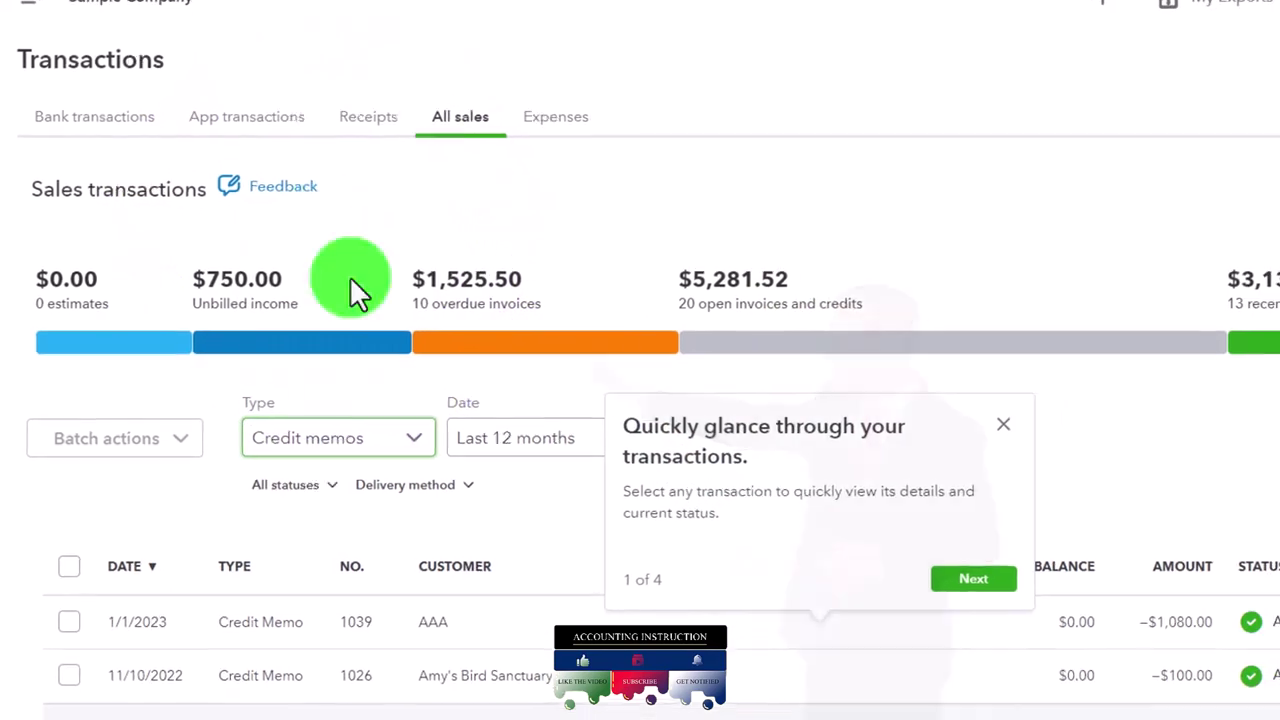
{"action": "left_click", "coordinate": [795, 410]}
{"action": "scroll", "coordinate": [686, 430], "scroll_direction": "down", "scroll_amount": 1}
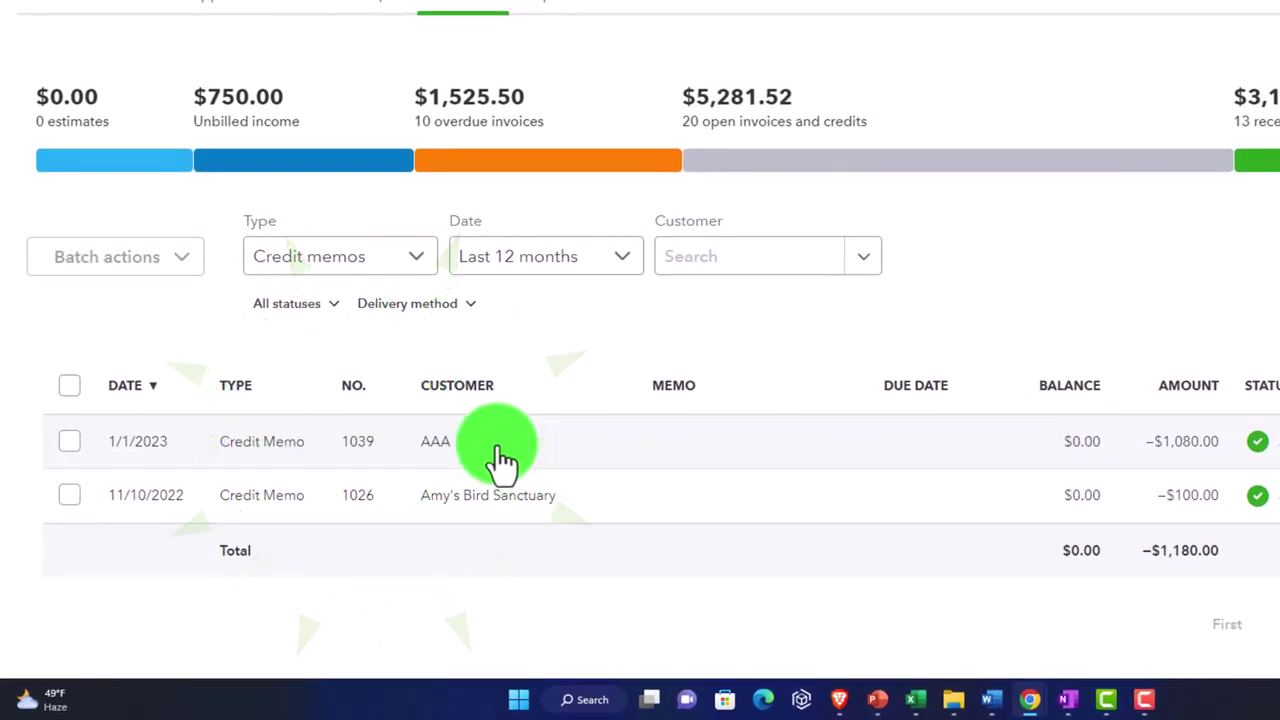
- Bring the navigation back and open the Reports page within Business overview
{"action": "left_click", "coordinate": [31, 100]}
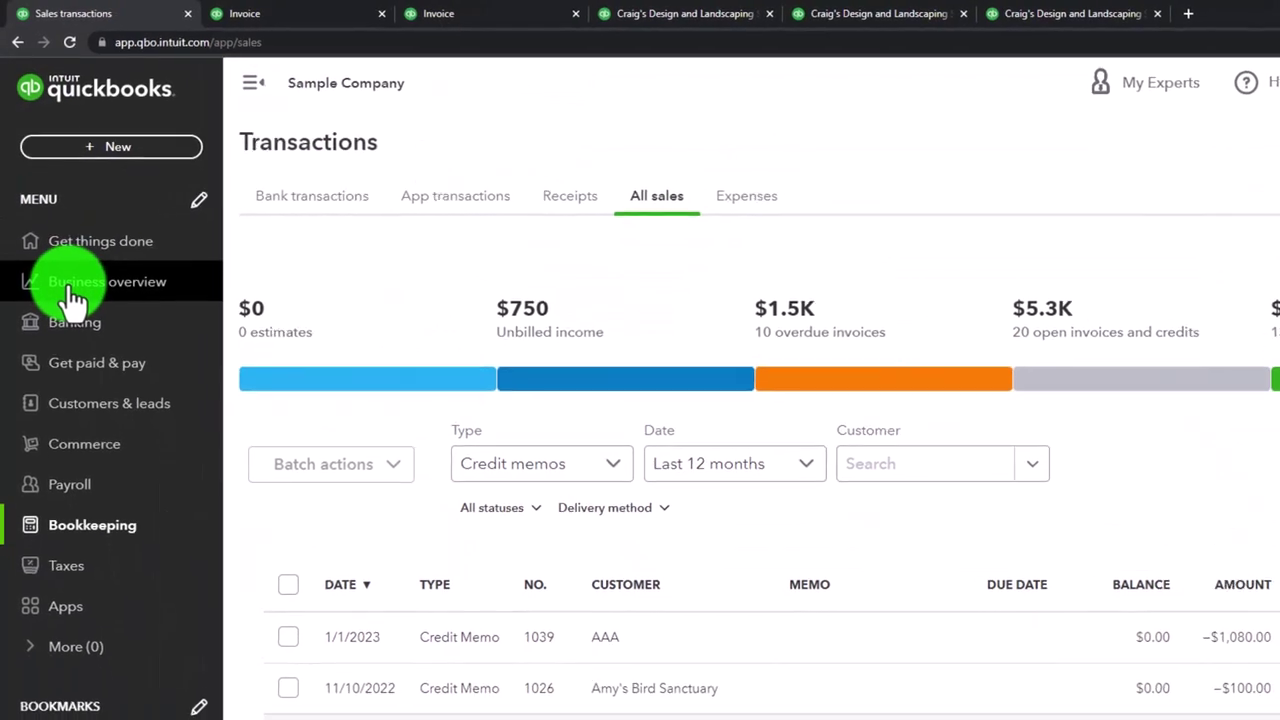
{"action": "left_click", "coordinate": [60, 303]}
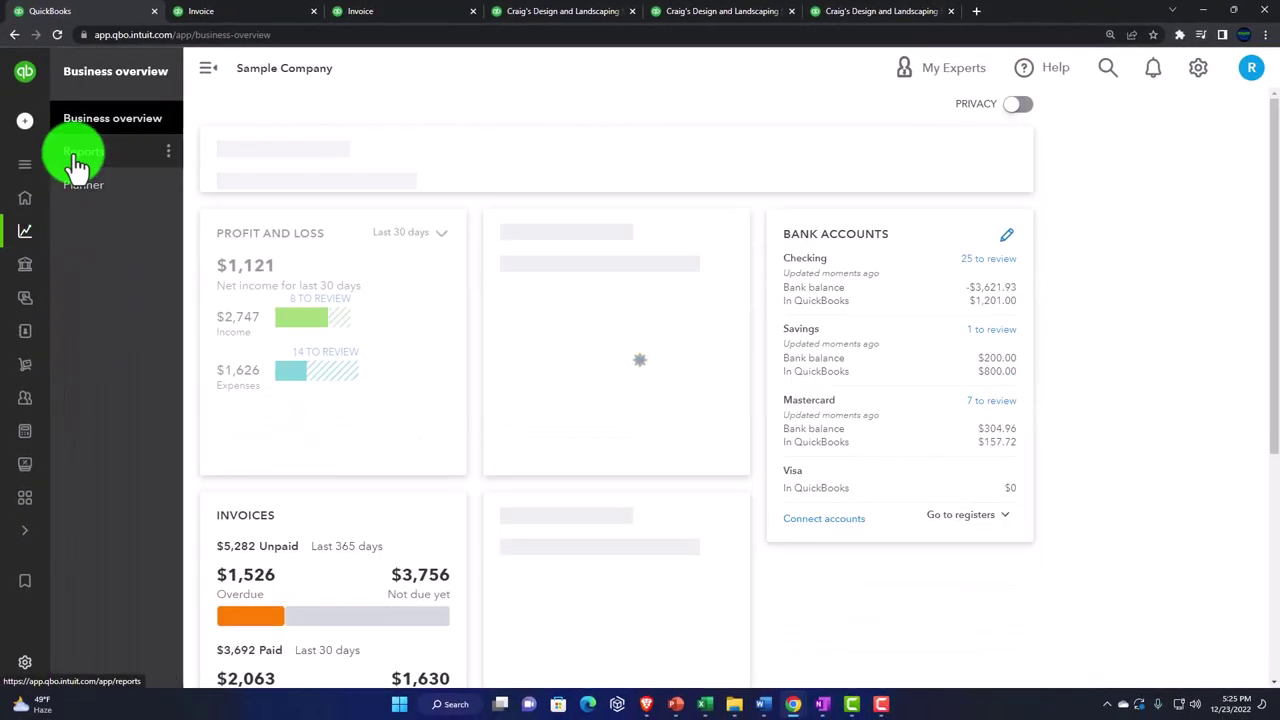
{"action": "left_click", "coordinate": [76, 155]}
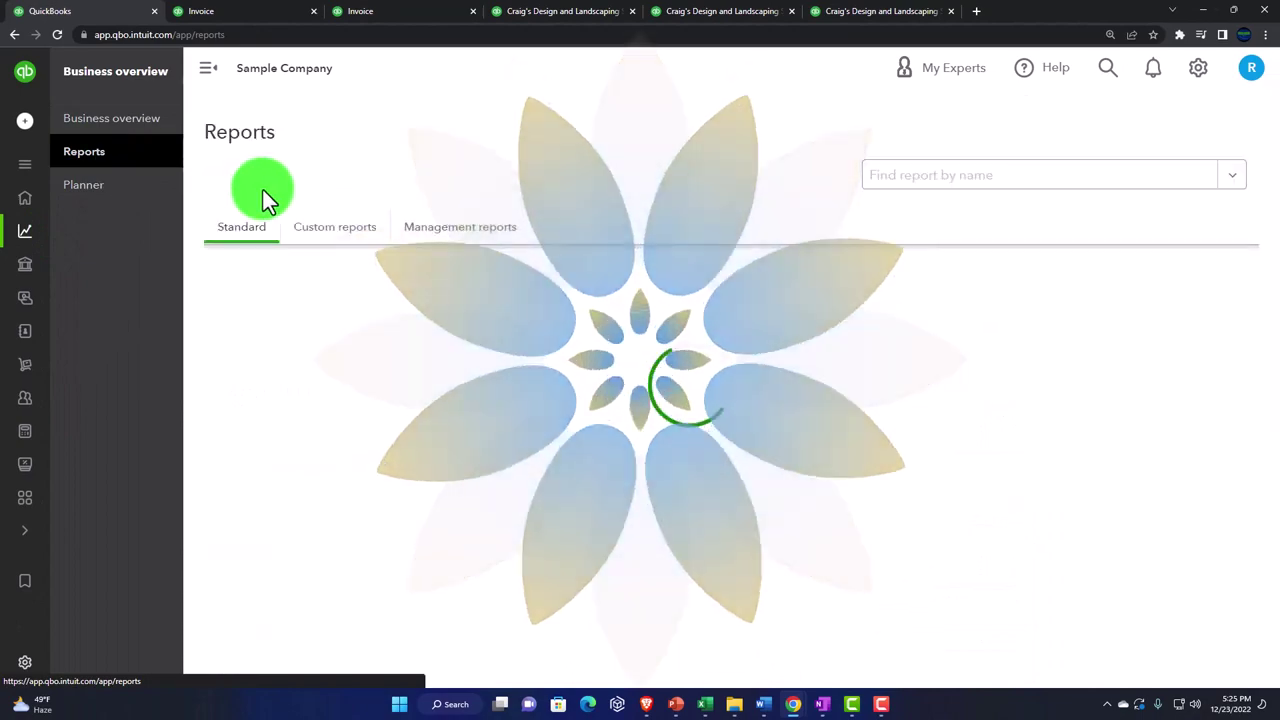